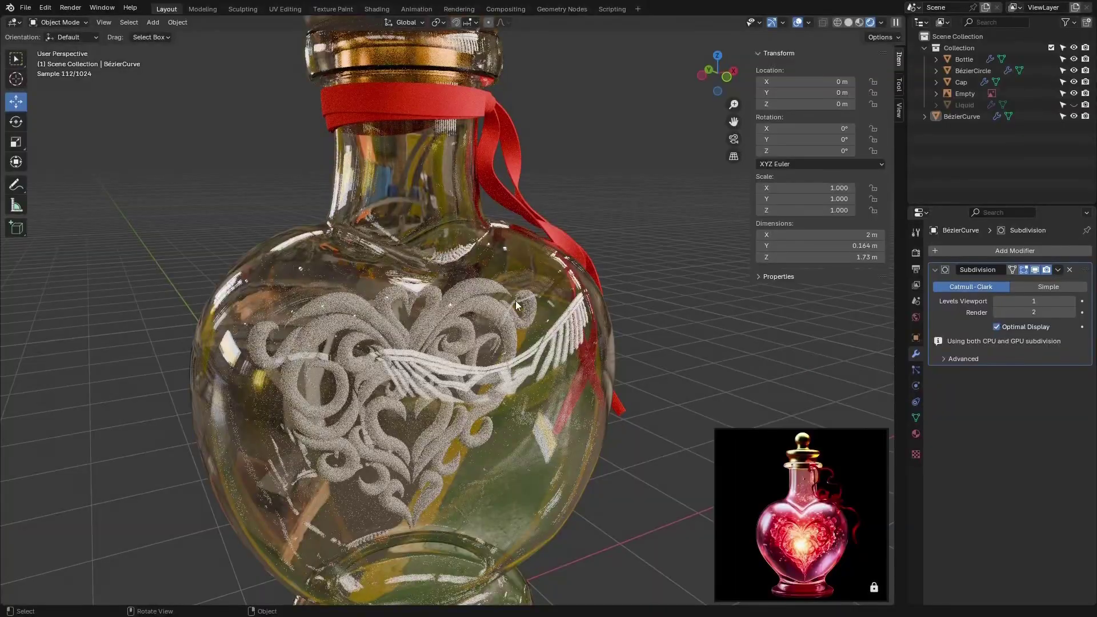
- Switch the viewport from rendered display to solid shading and frame the whole bottle
scroll(532, 289, down, 3)
scroll(484, 314, up, 3)
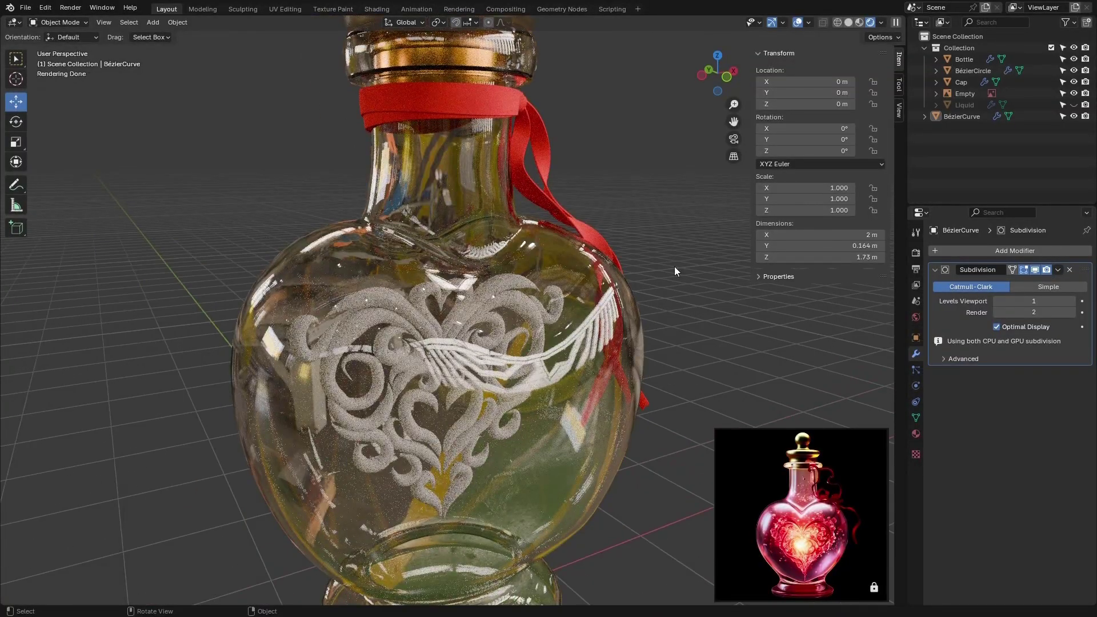
click(849, 22)
scroll(430, 310, down, 3)
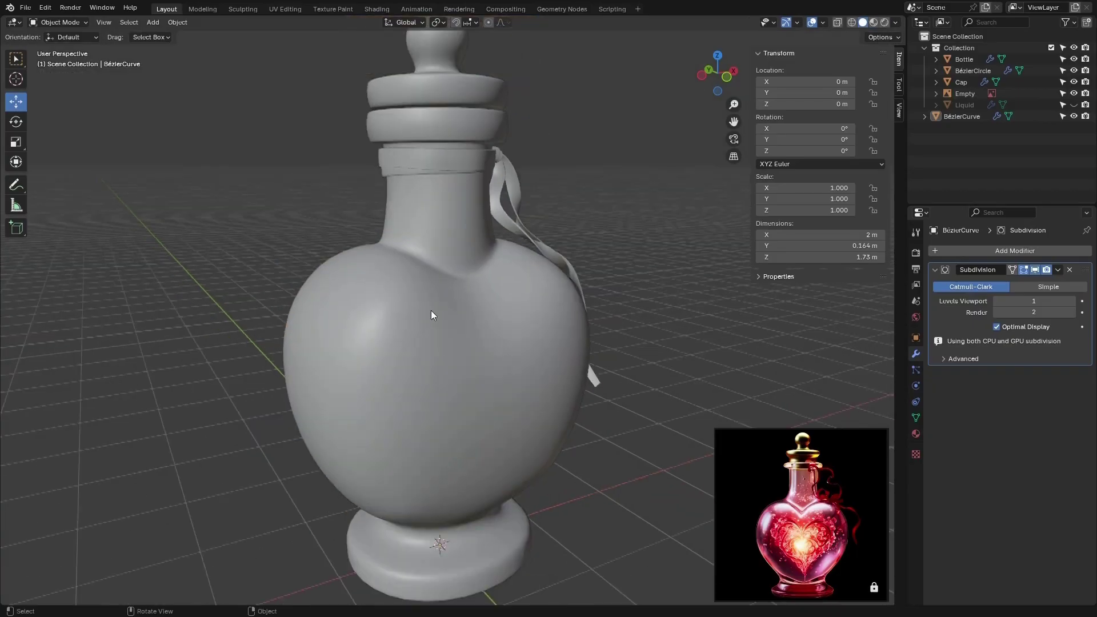
mouse_move(424, 338)
middle_down()
mouse_move(462, 352)
mouse_move(318, 348)
mouse_move(338, 392)
mouse_move(399, 366)
middle_up()
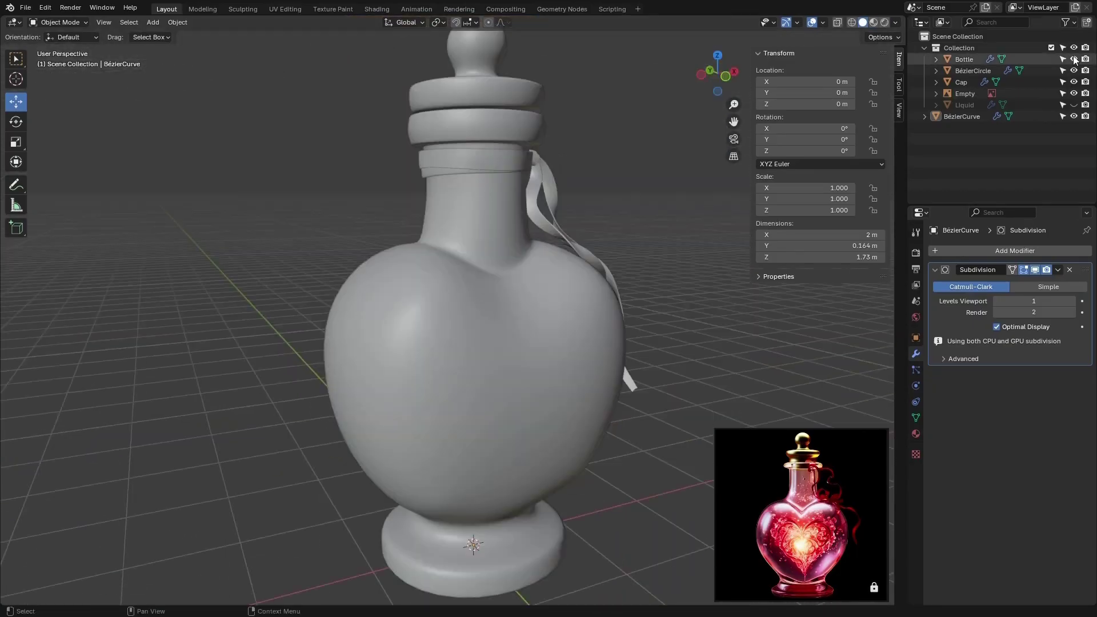
- Hide the Bottle, Cap and Empty objects in the viewport, leaving the ribbon and heart ornament displayed
click(1074, 59)
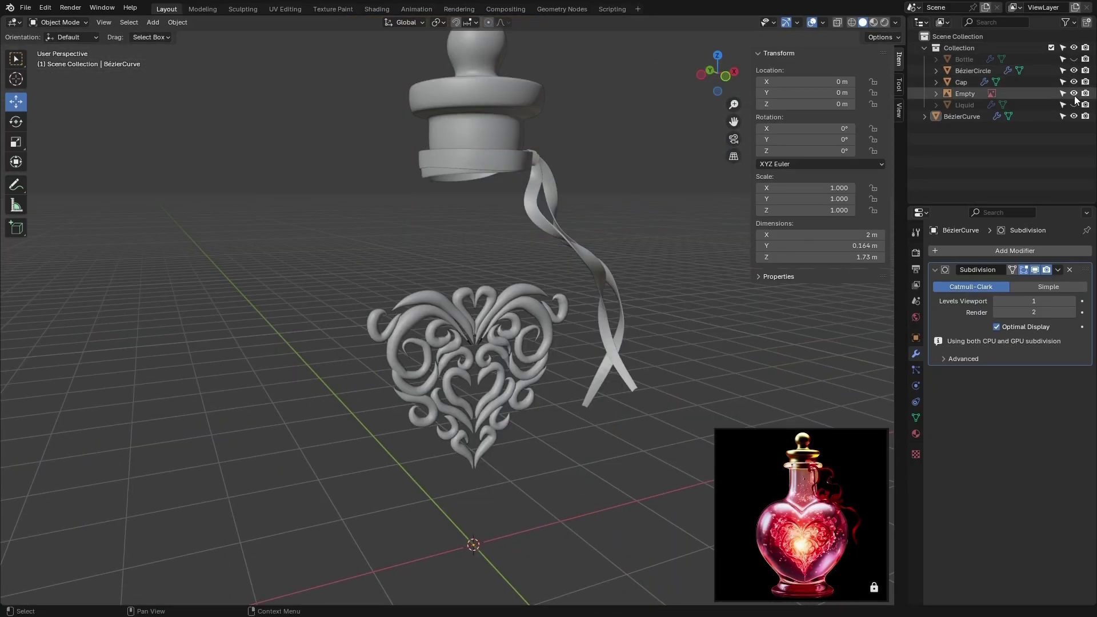
click(1074, 116)
click(1075, 116)
drag(1074, 94, 1074, 82)
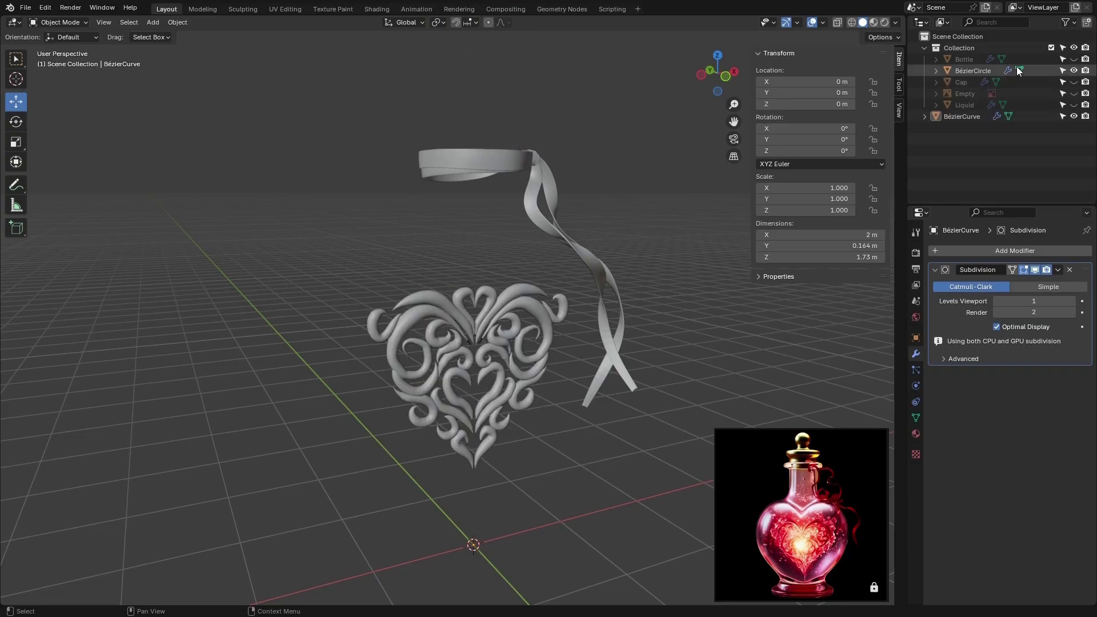
- Rename the BézierCircle object as Ribbon and hide it in the viewport
click(1074, 70)
click(1075, 70)
double_click(971, 69)
text(Ribbon)
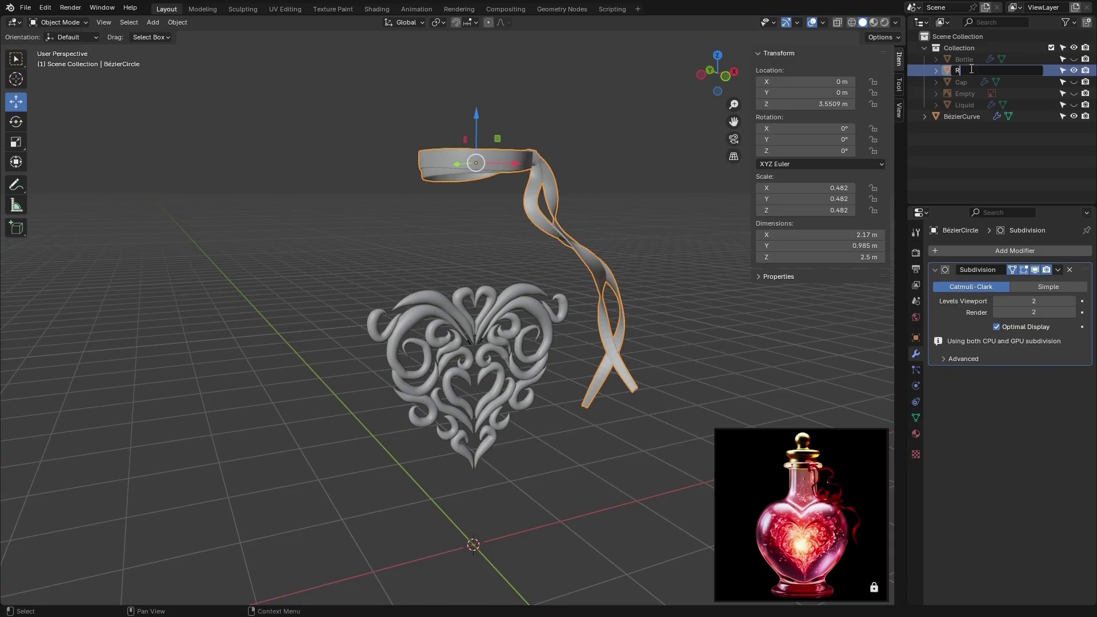
key(Return)
middle_drag(643, 255, 529, 280)
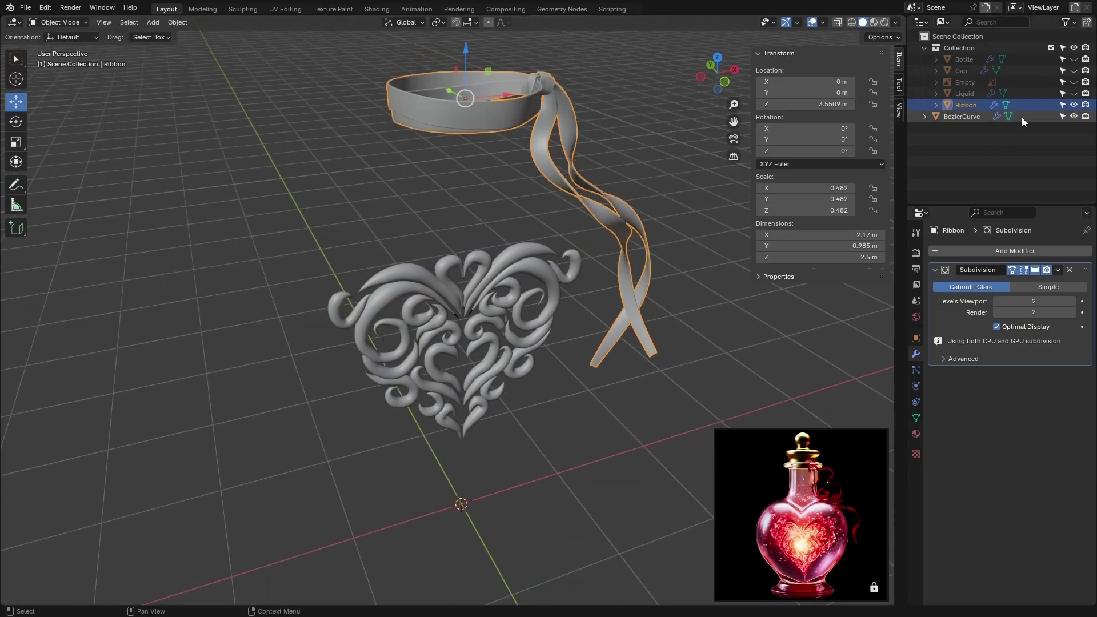
click(1074, 105)
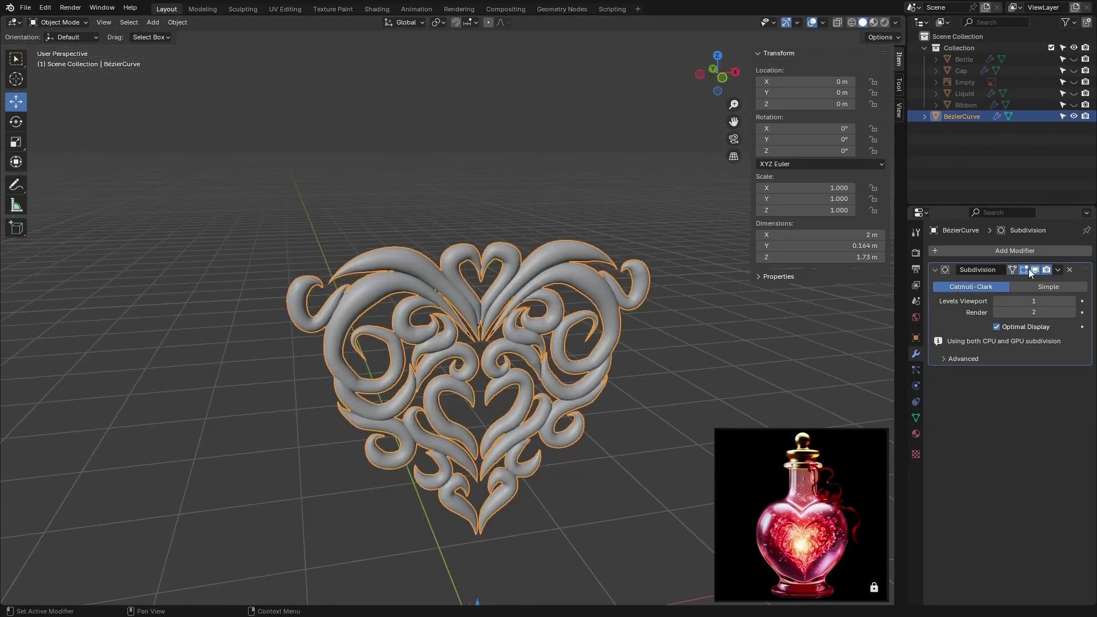
- Compare the ornament with its viewport subdivision off and on, and rename the BézierCurve object as Heart
click(1036, 269)
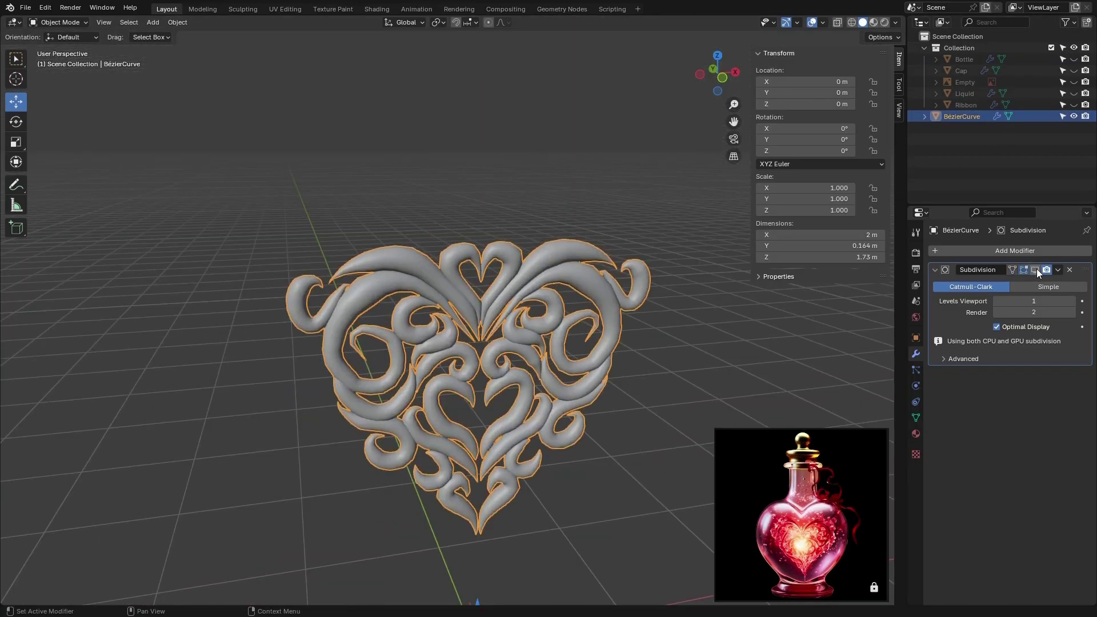
click(1036, 269)
click(1035, 269)
click(1036, 269)
double_click(970, 115)
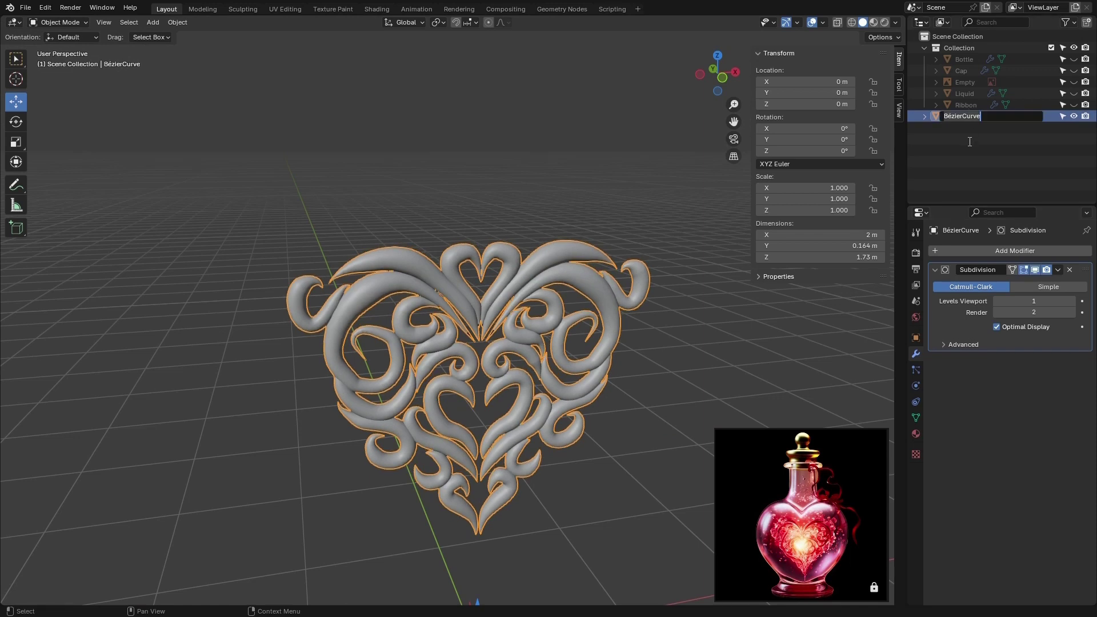
text(Heart)
key(Return)
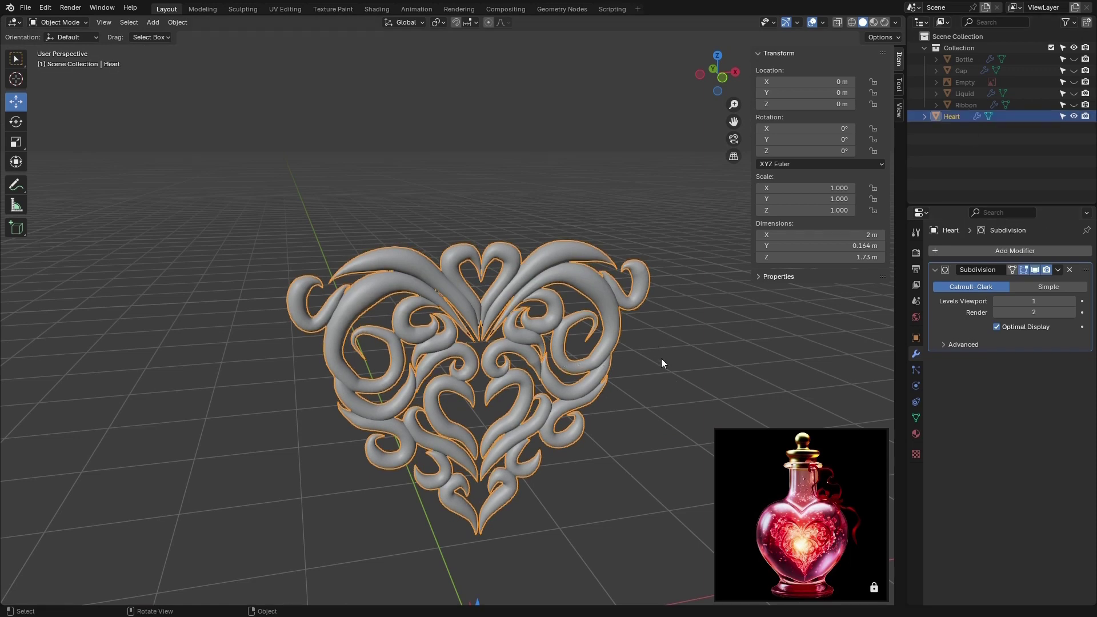
- Add a new emitter particle system to the Heart object
click(916, 370)
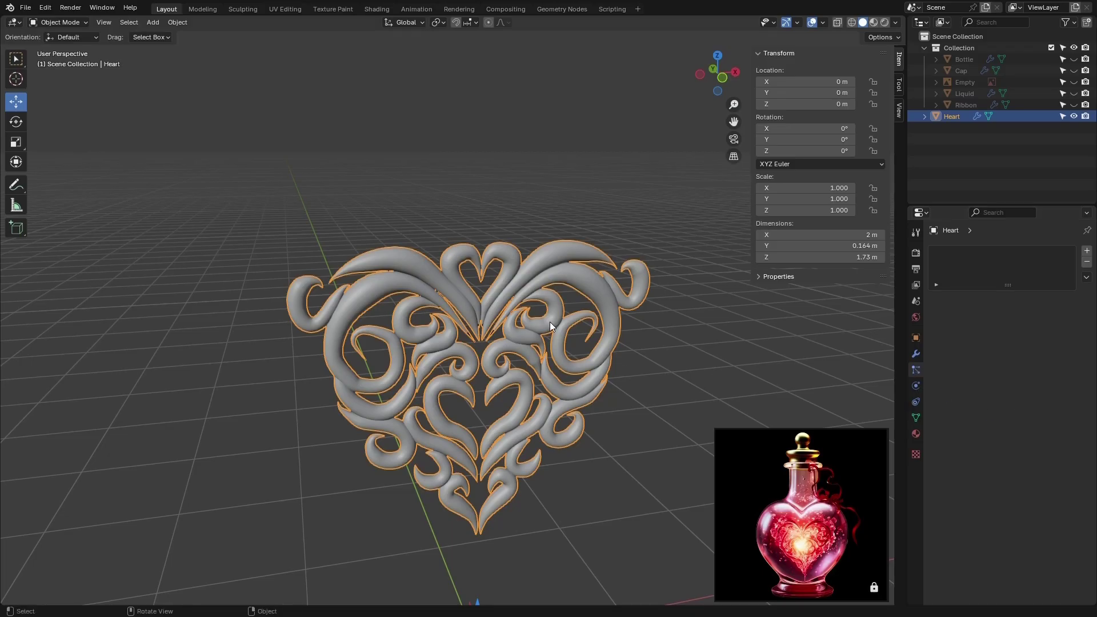
key(alt+a)
click(571, 264)
middle_drag(546, 303, 537, 379)
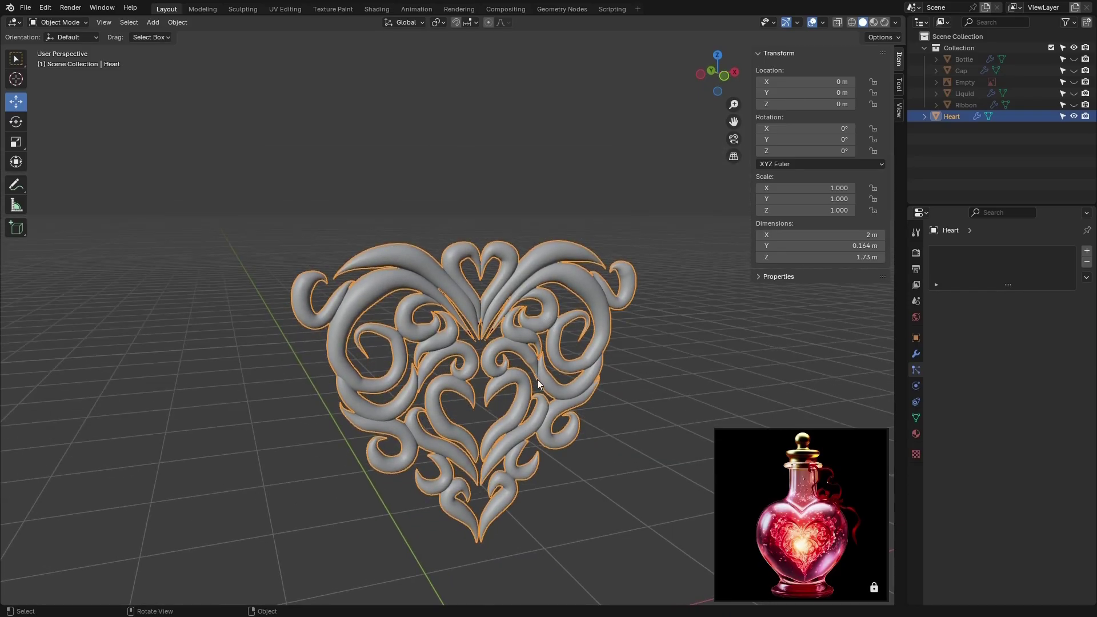
click(1085, 253)
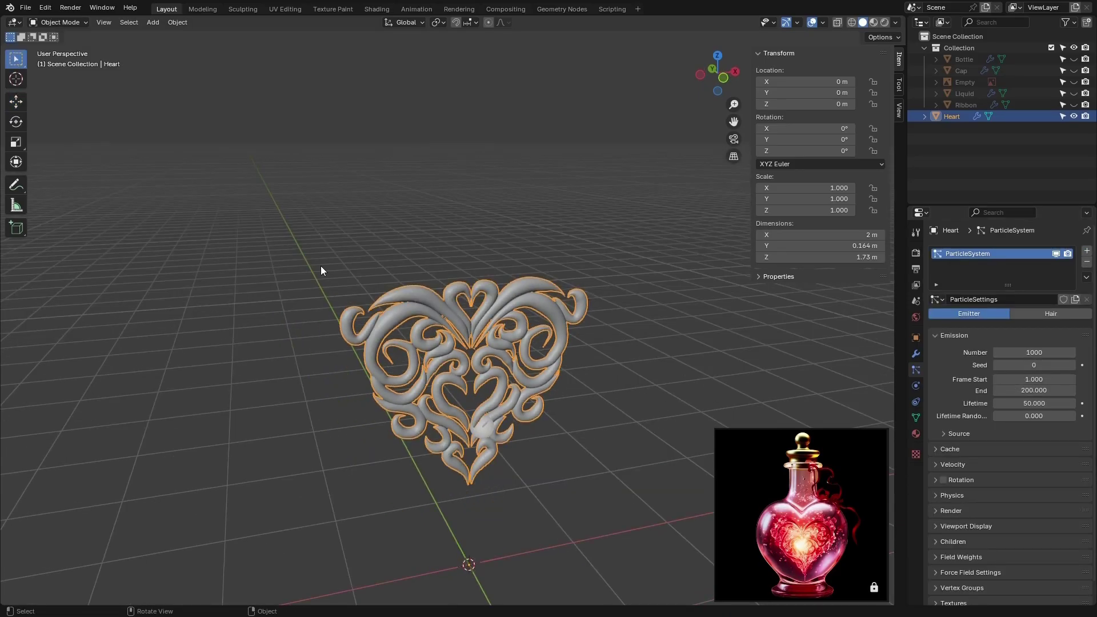
- Split off a Timeline area below the 3D viewport and play the particle animation to about frame 100
middle_drag(320, 266, 435, 514)
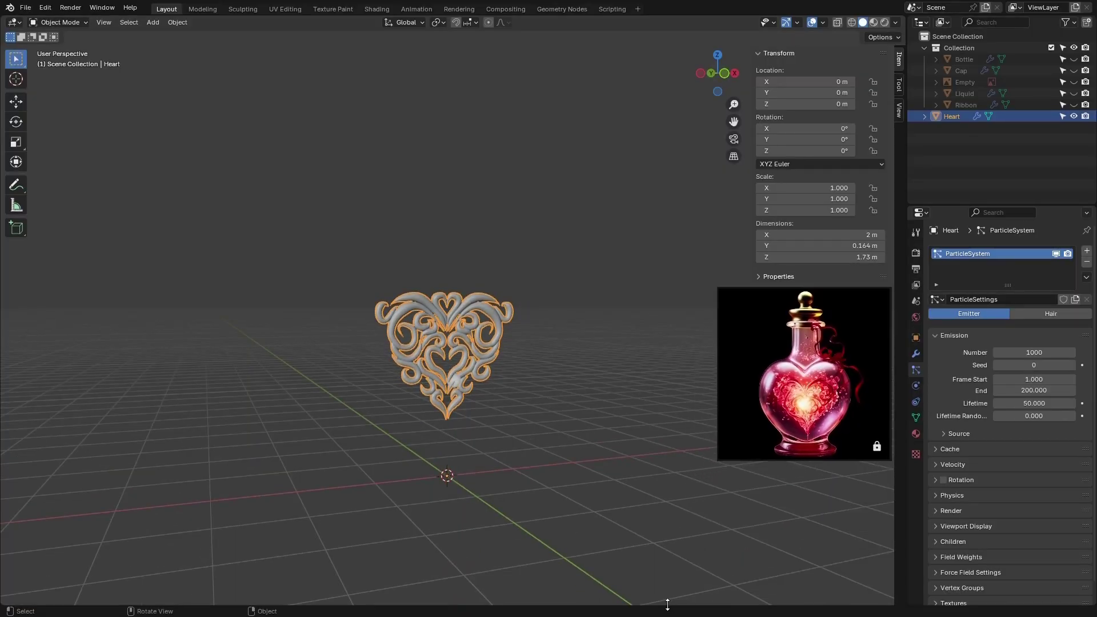
drag(666, 603, 638, 537)
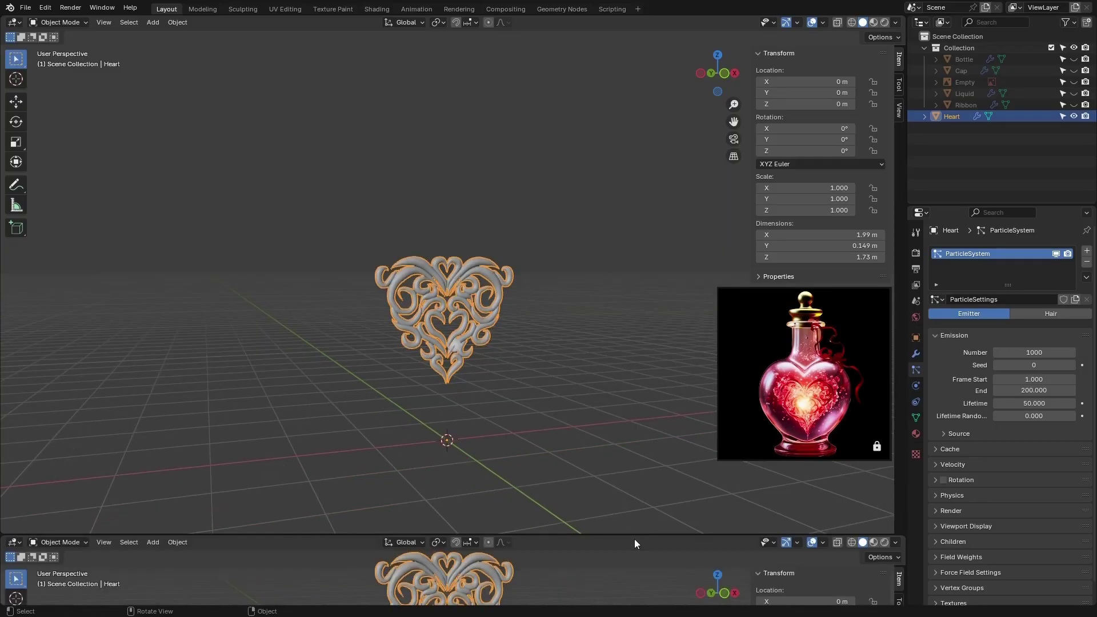
click(16, 542)
click(186, 445)
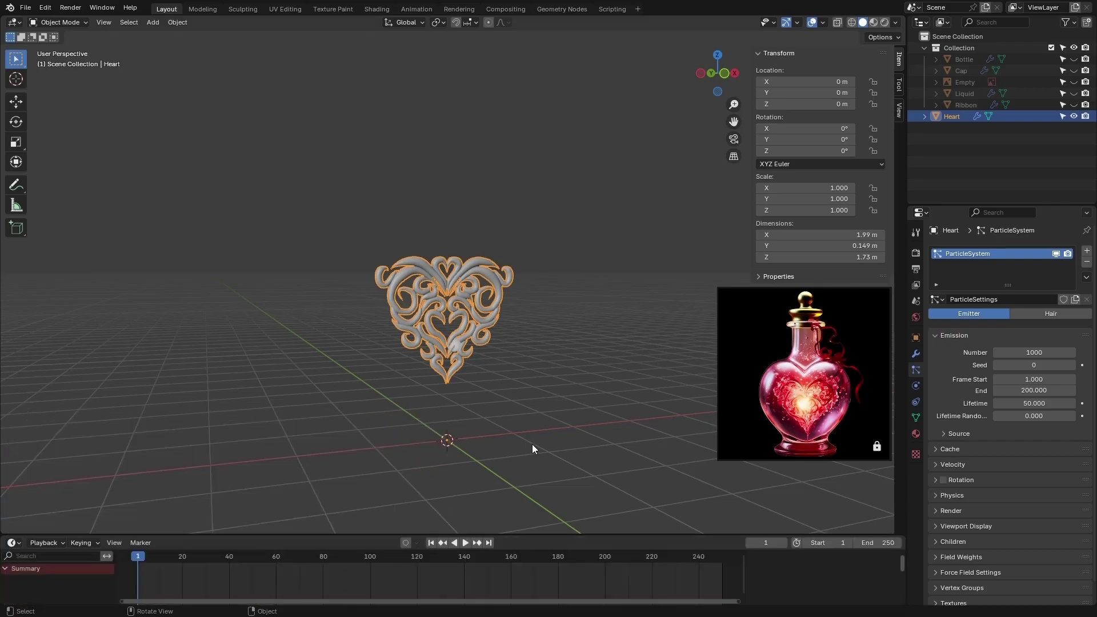
click(465, 543)
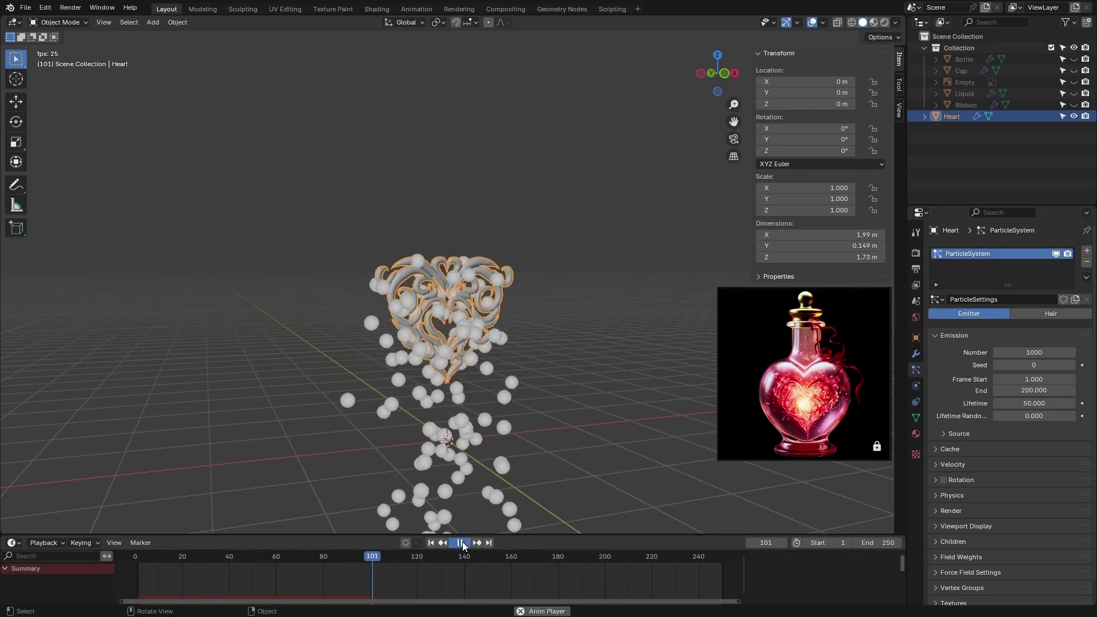
click(461, 543)
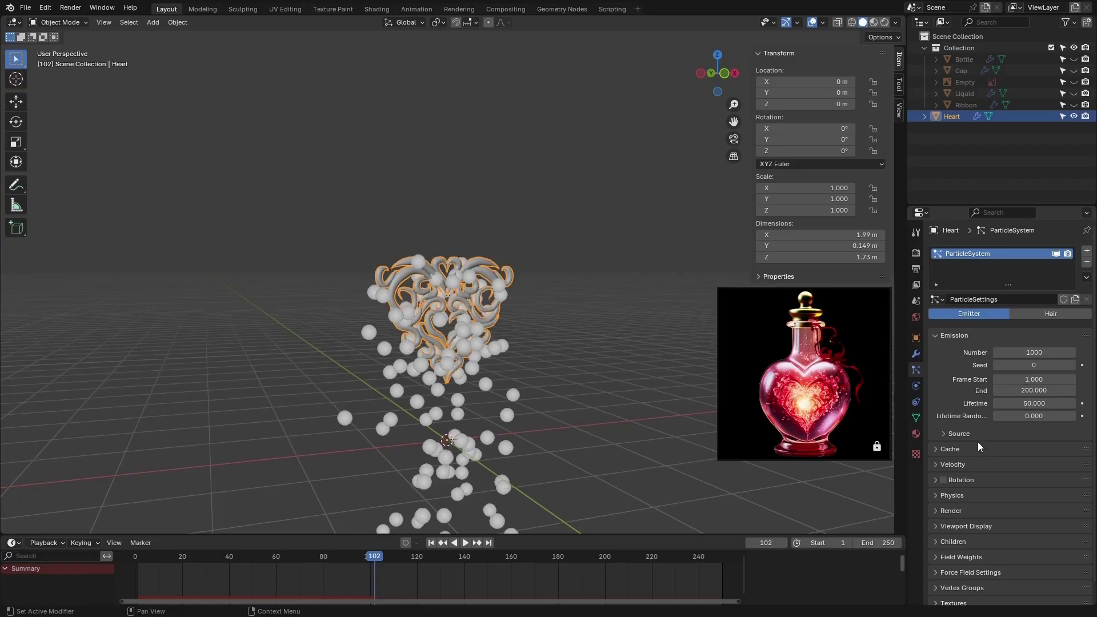
- Set the Gravity field weight of the heart's particle system to -0.001
scroll(952, 426, down, 1)
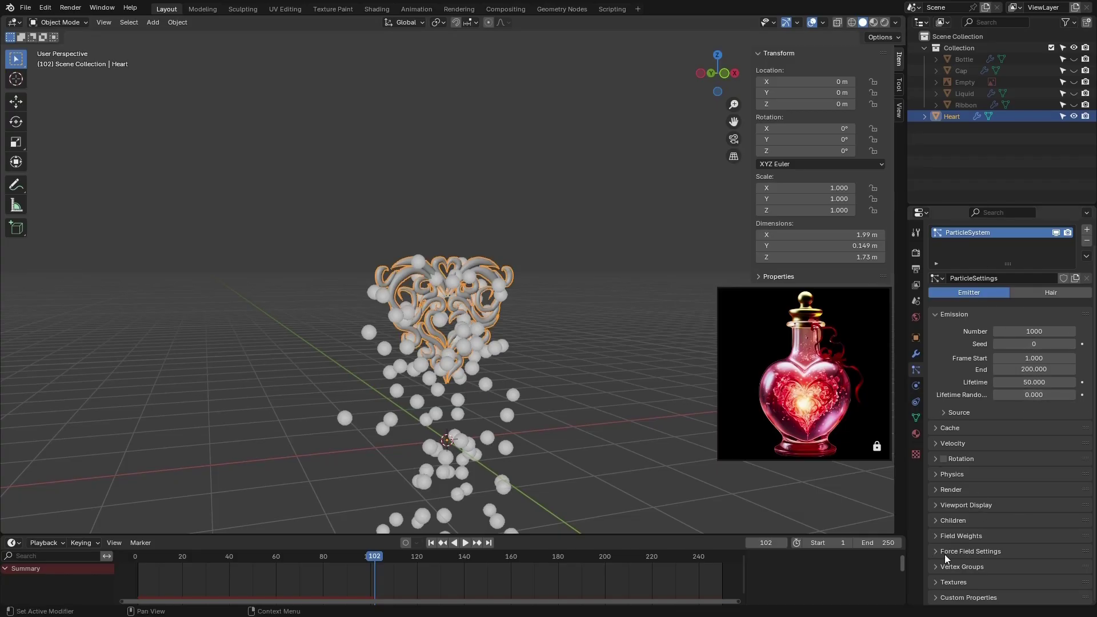
click(939, 537)
scroll(945, 548, down, 5)
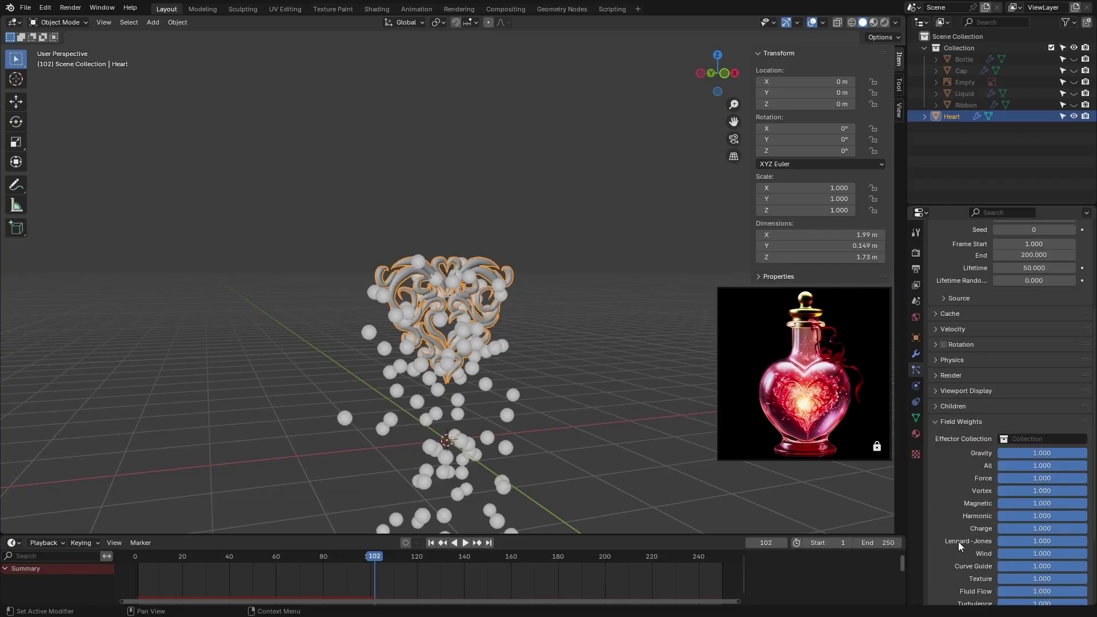
click(1038, 455)
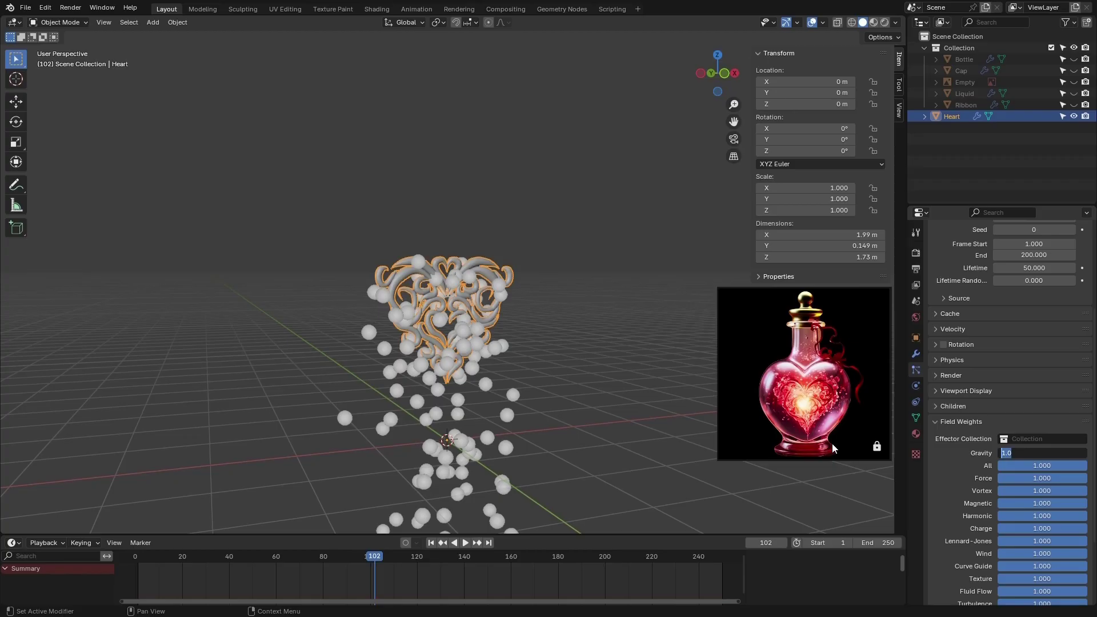
text(-0)
key(Return)
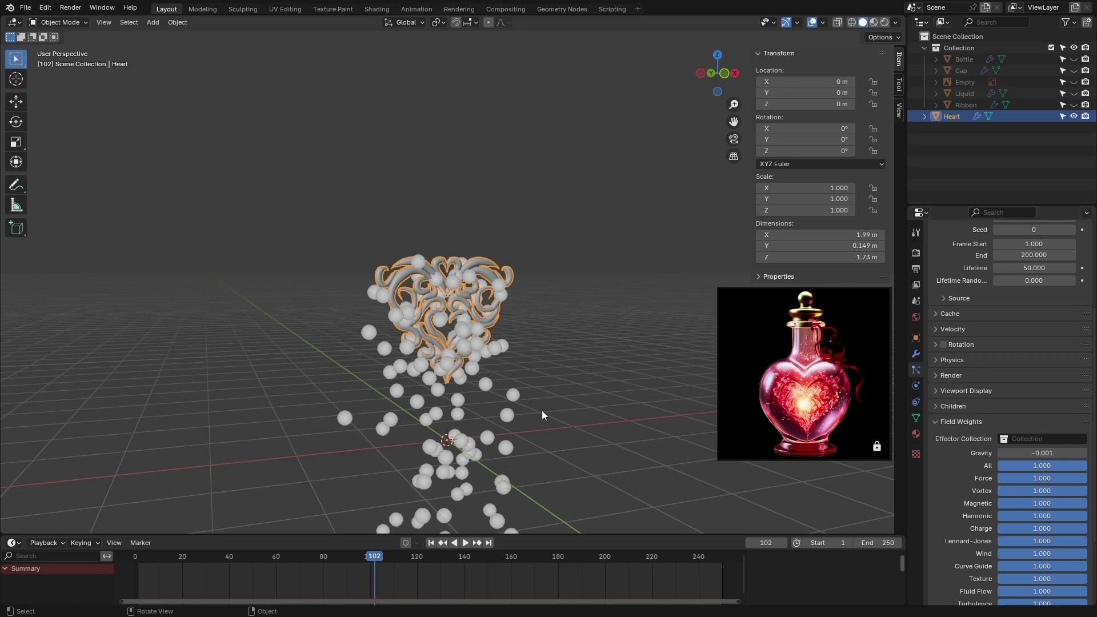
- Replay the particle animation from frame 0 to check the particle motion with the new gravity weight
click(135, 559)
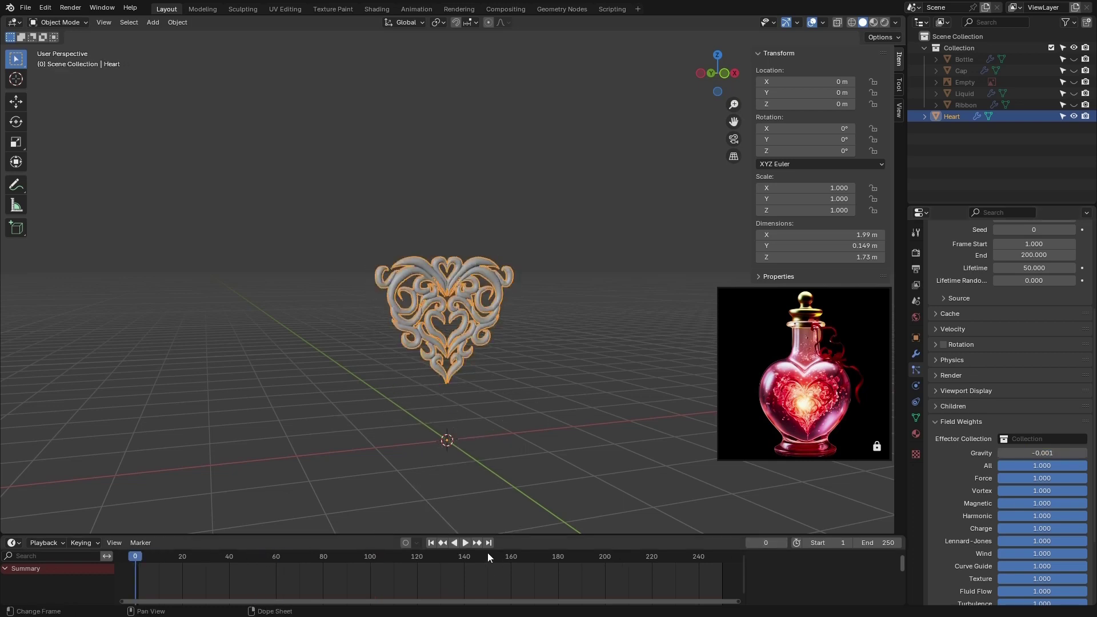
click(466, 543)
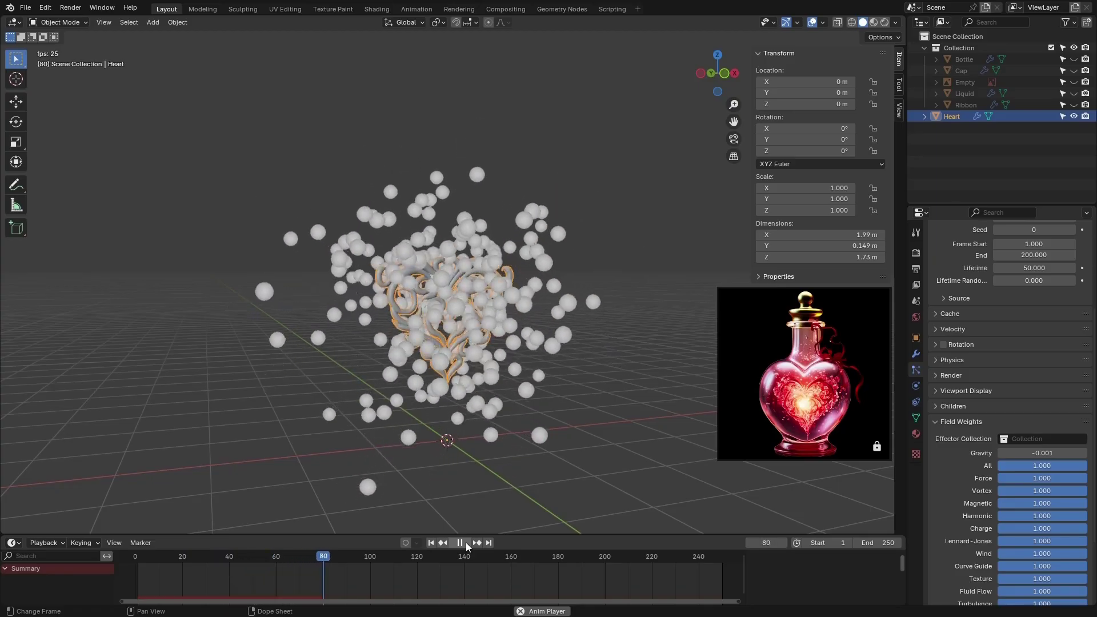
click(465, 543)
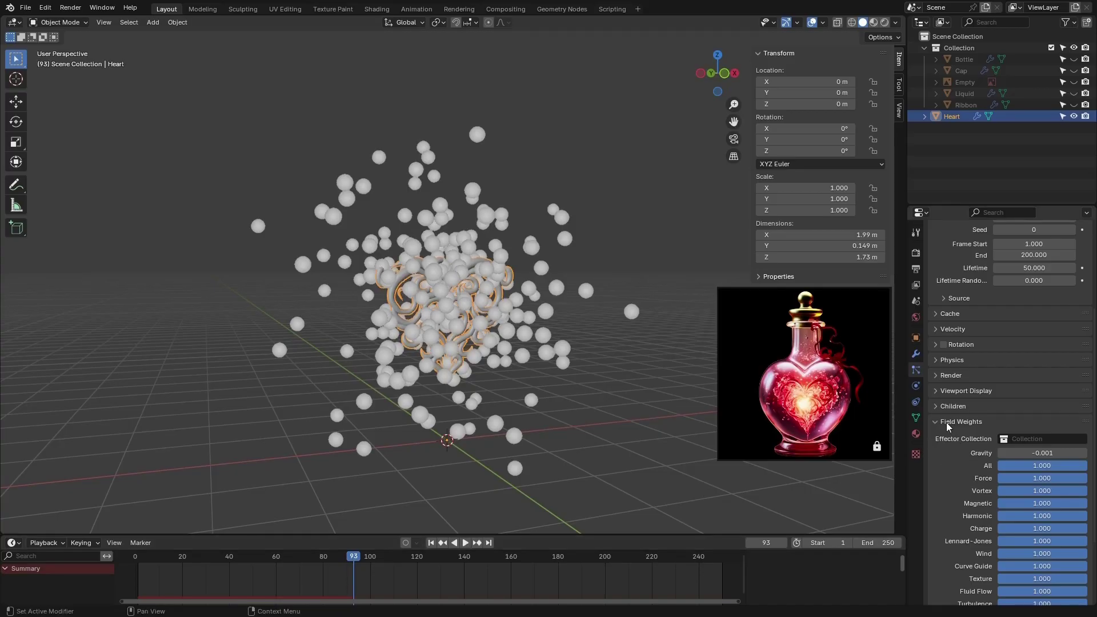
- Set the scene's end frame to 500 and extend the timeline's visible range to cover all frames
scroll(947, 425, up, 5)
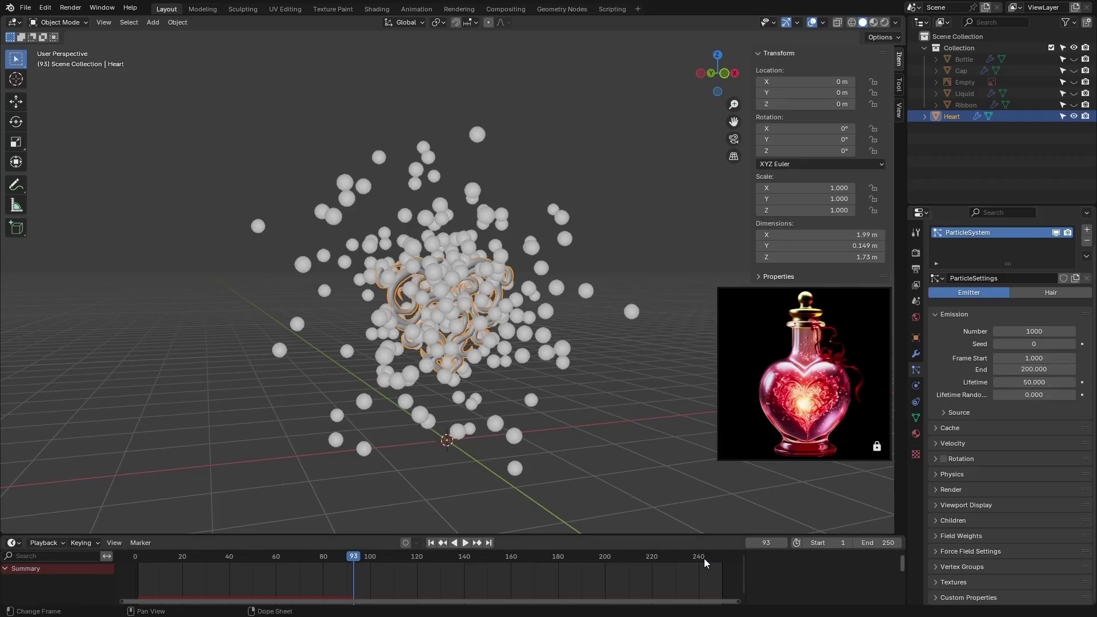
click(871, 543)
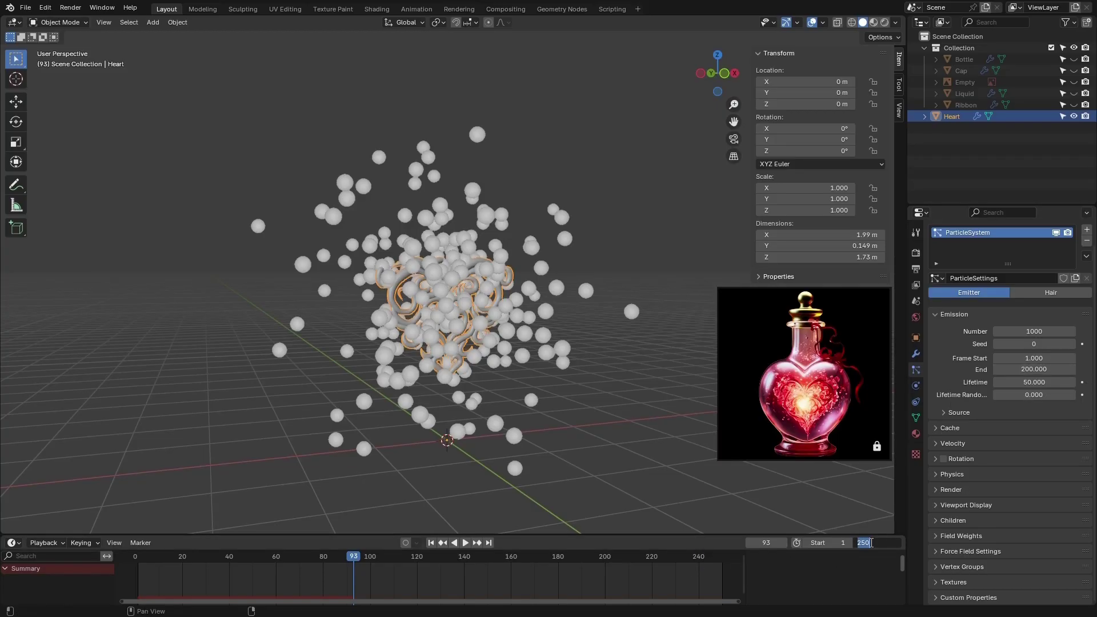
text(5)
key(Return)
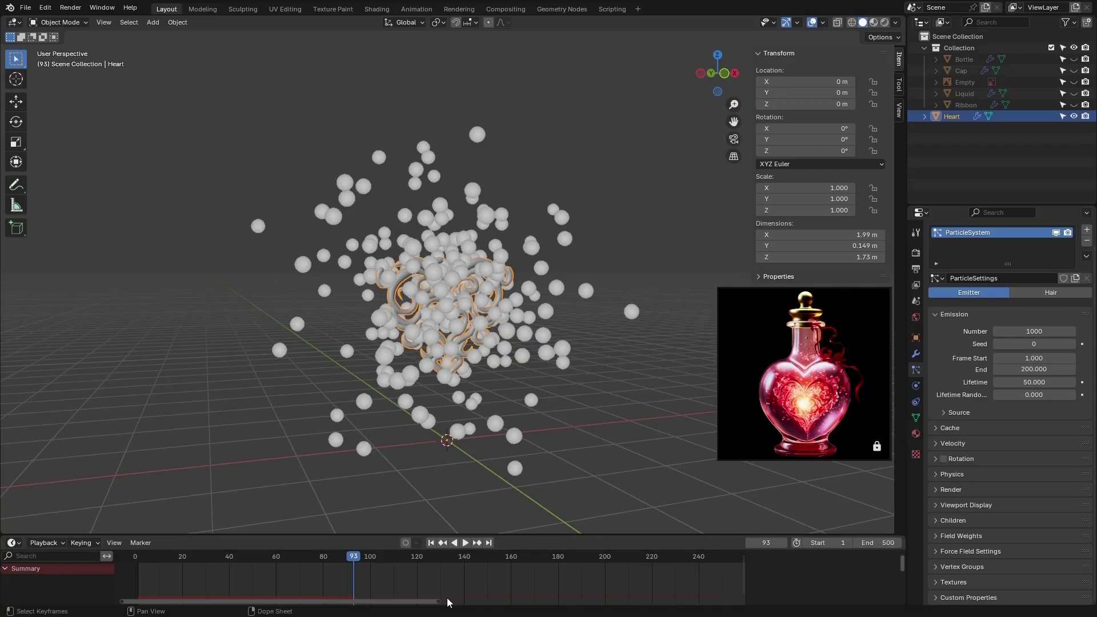
drag(438, 602, 738, 602)
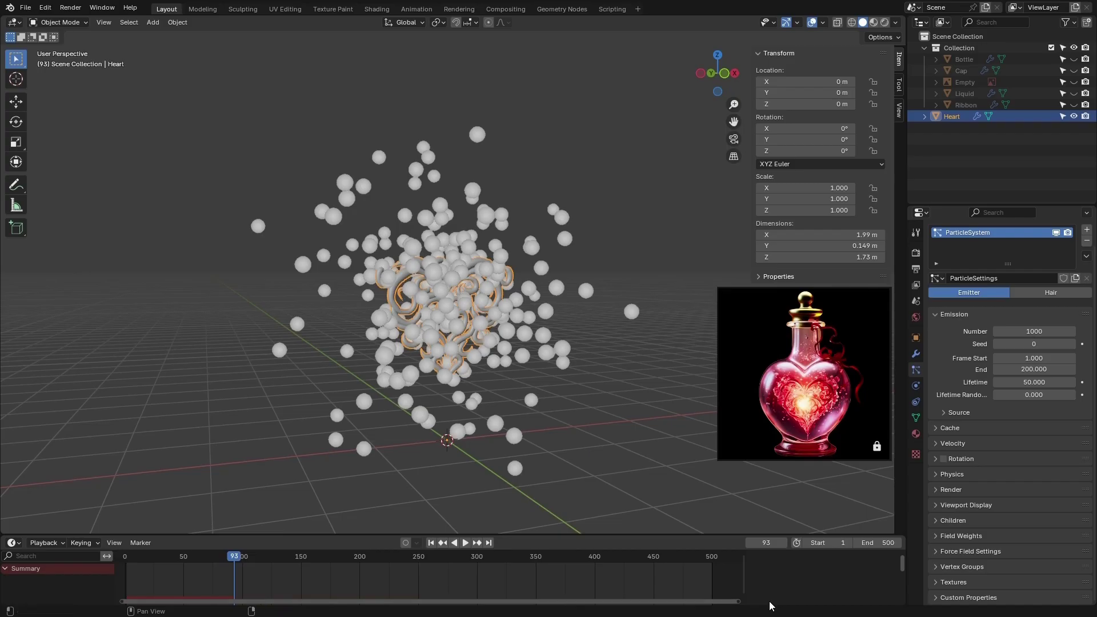
- Set the End frame of the heart's particle emission to 500
click(1027, 369)
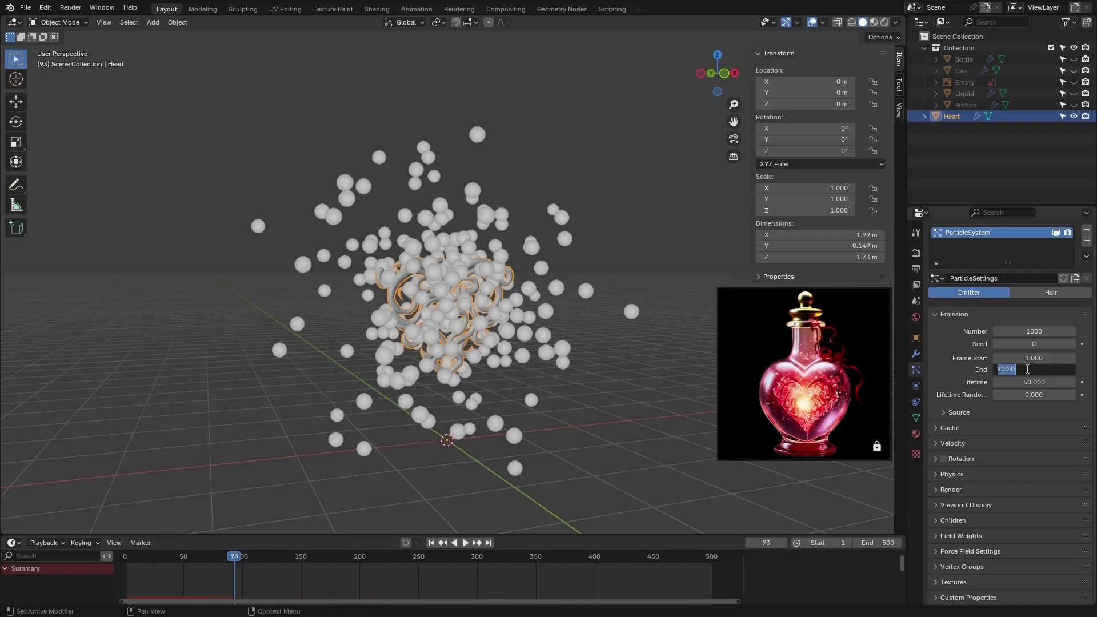
text(500)
key(Return)
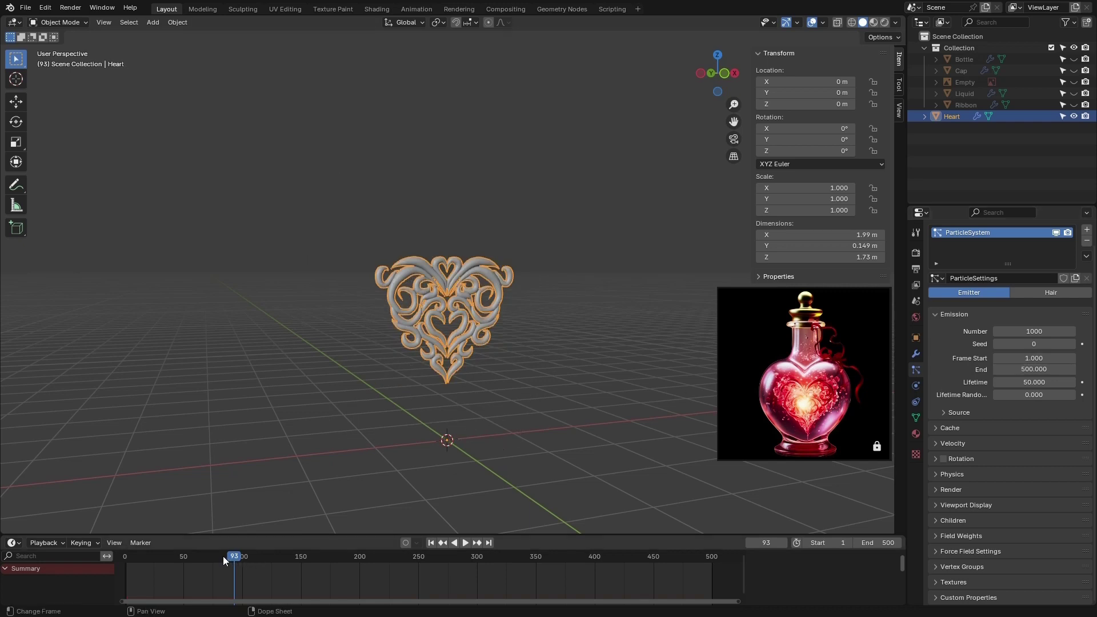
- Play the particle animation briefly from the start and return the playhead to frame 0
click(125, 556)
click(464, 542)
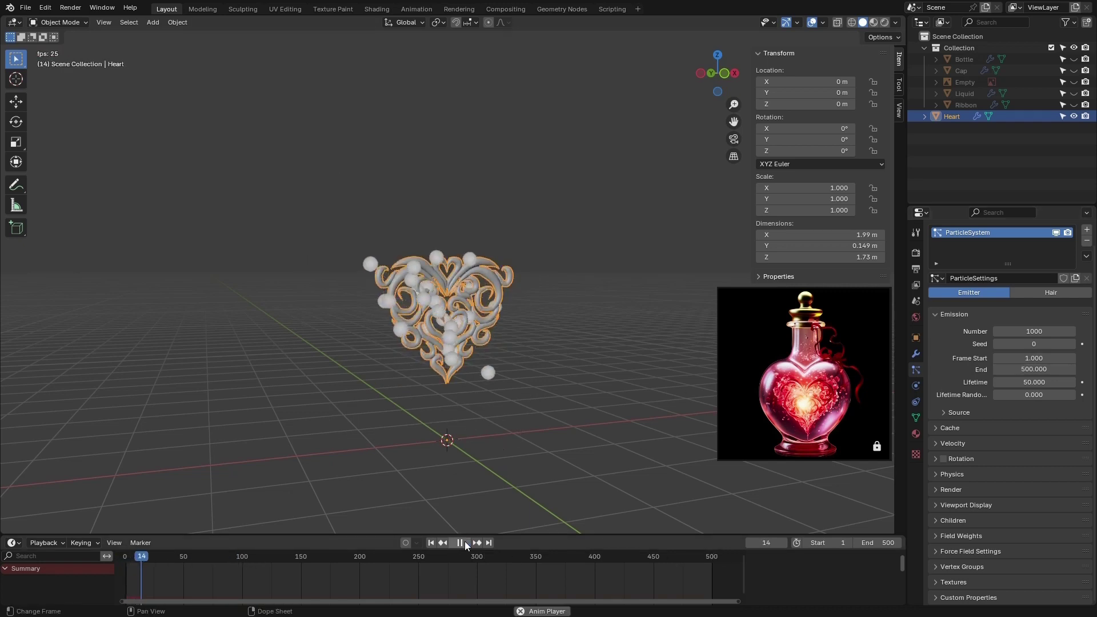
click(465, 542)
drag(166, 557, 124, 566)
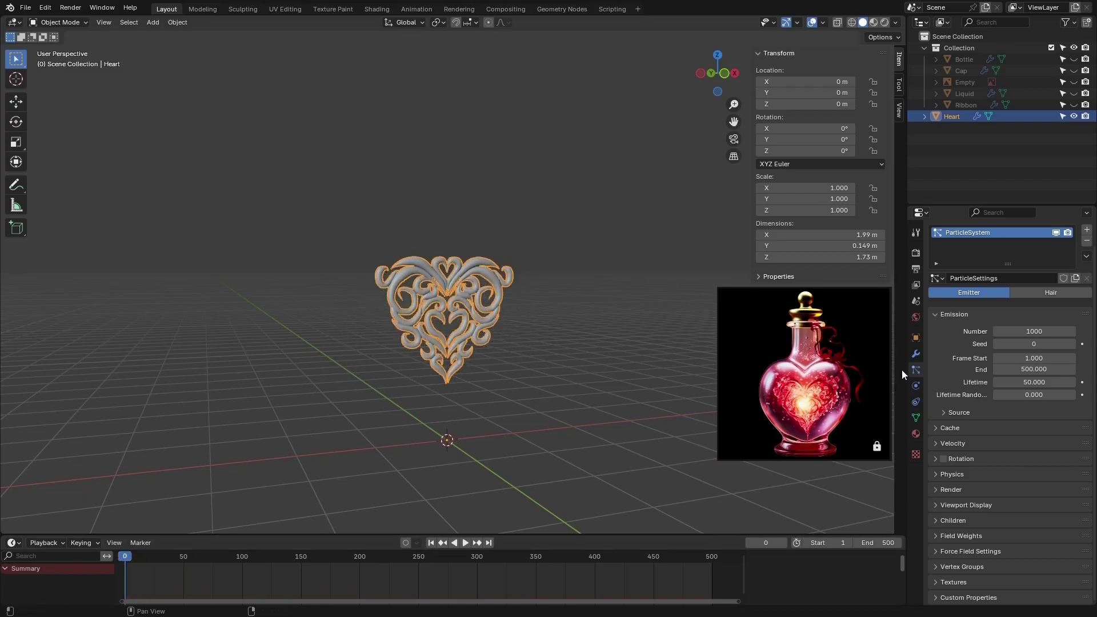
- Play the particle animation and scrub ahead to frame 221 to check how long the particles survive with the current Lifetime
click(1024, 382)
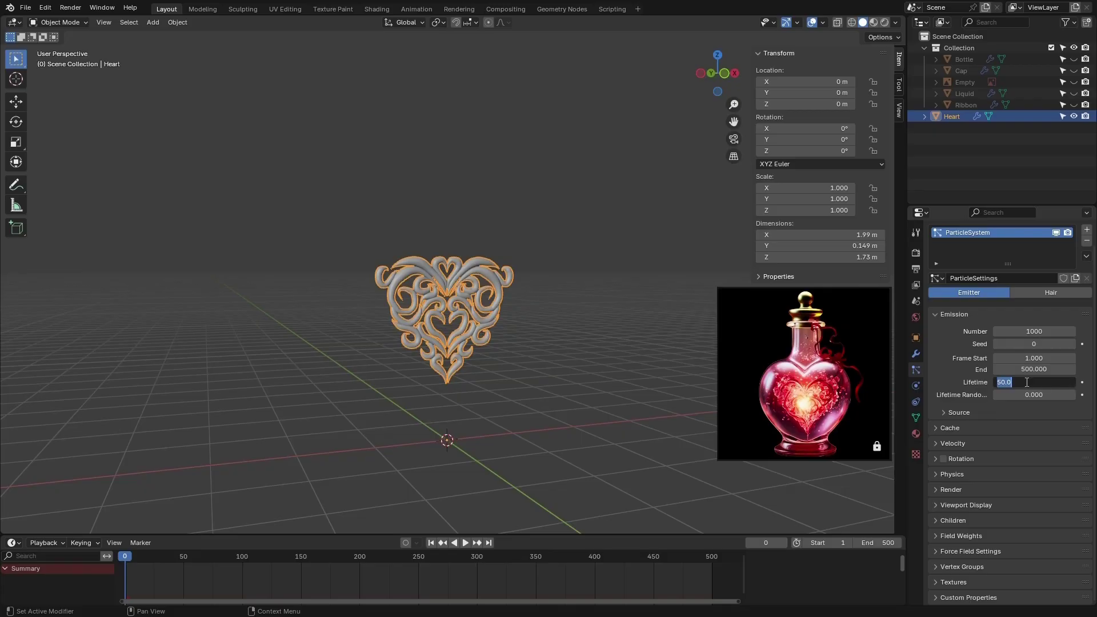
key(Return)
key(space)
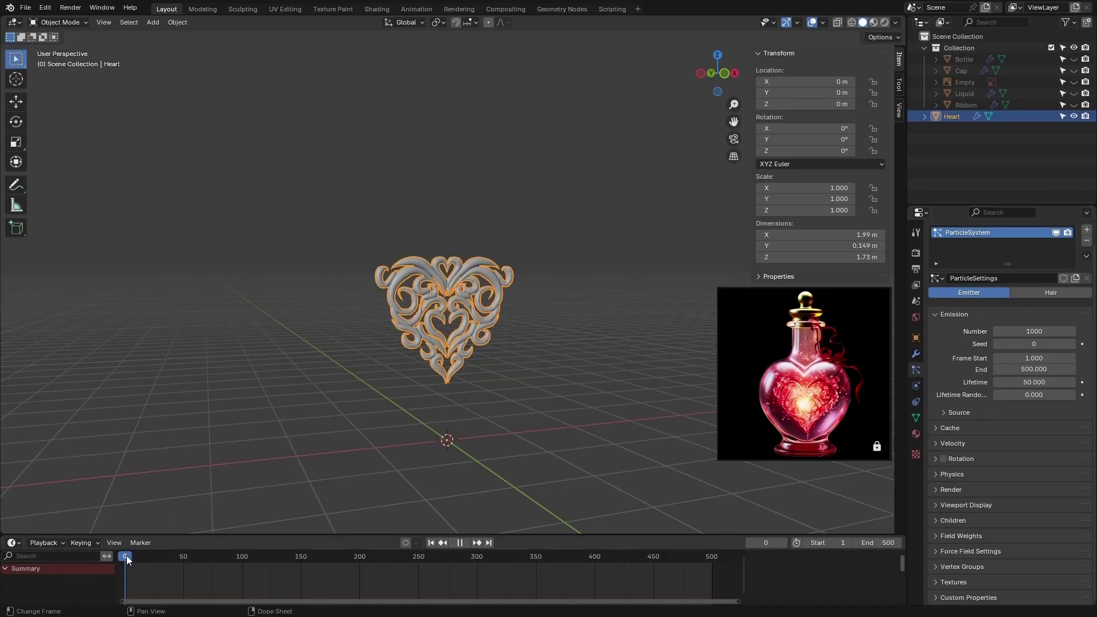
drag(126, 558, 385, 565)
key(space)
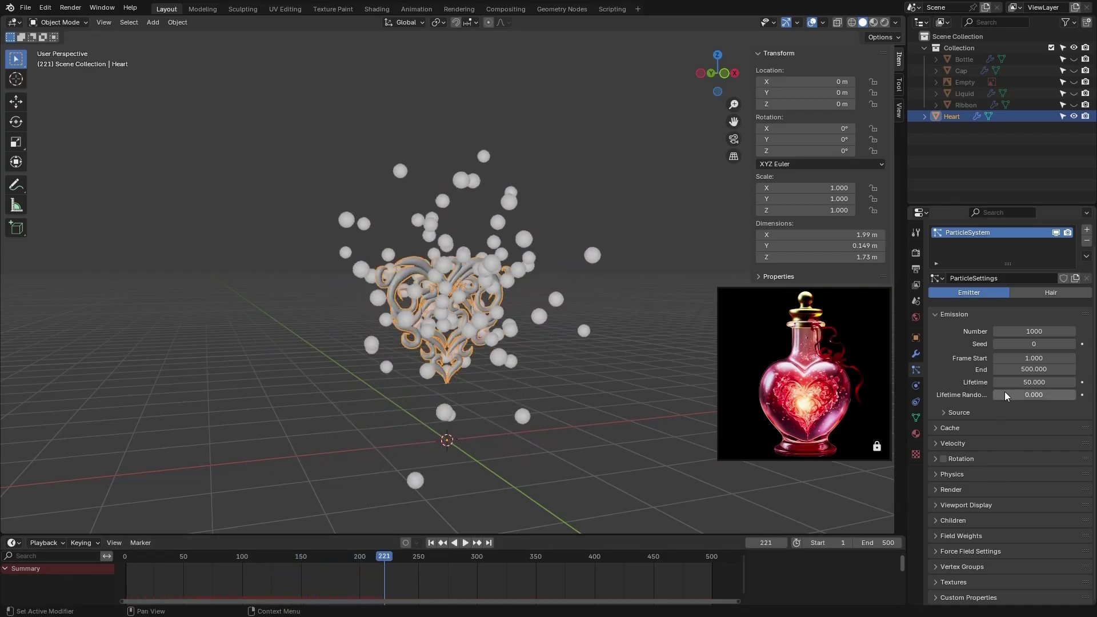
- Set the Lifetime of the heart's particles to 200
click(1027, 381)
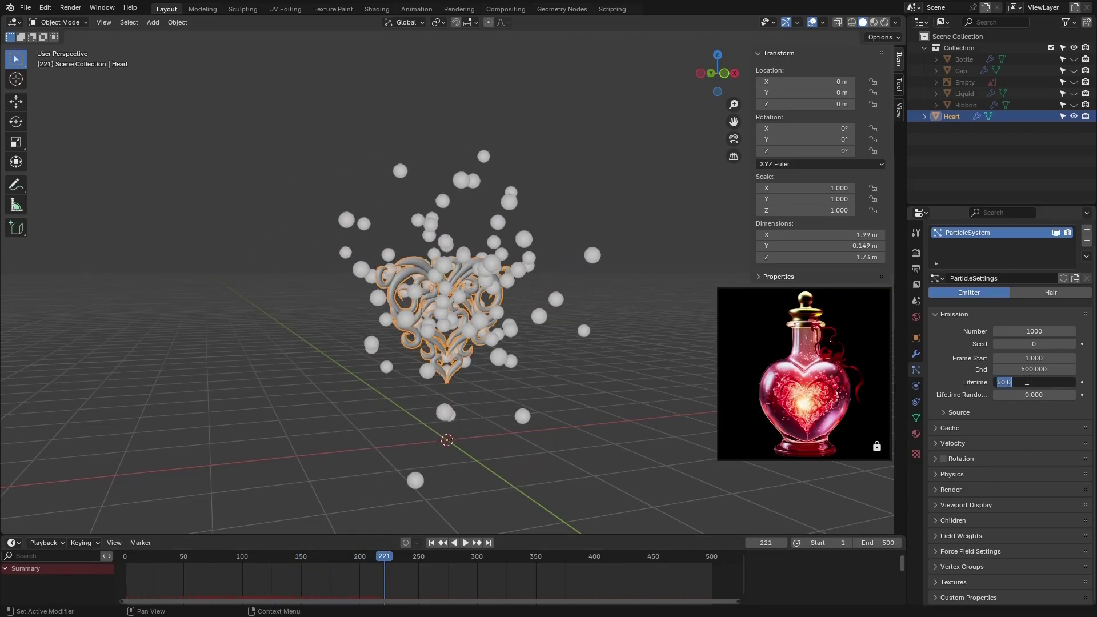
text(2)
key(Return)
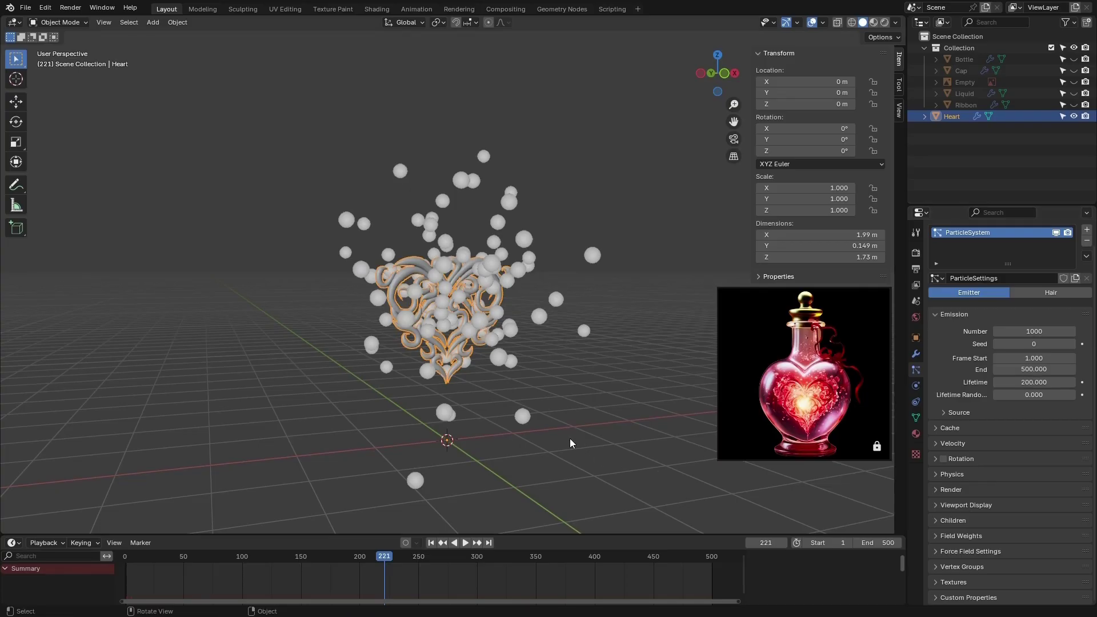
- Replay the animation from frame 0 to check the particle spread with the new Lifetime, and return the playhead to frame 0
drag(341, 554, 124, 554)
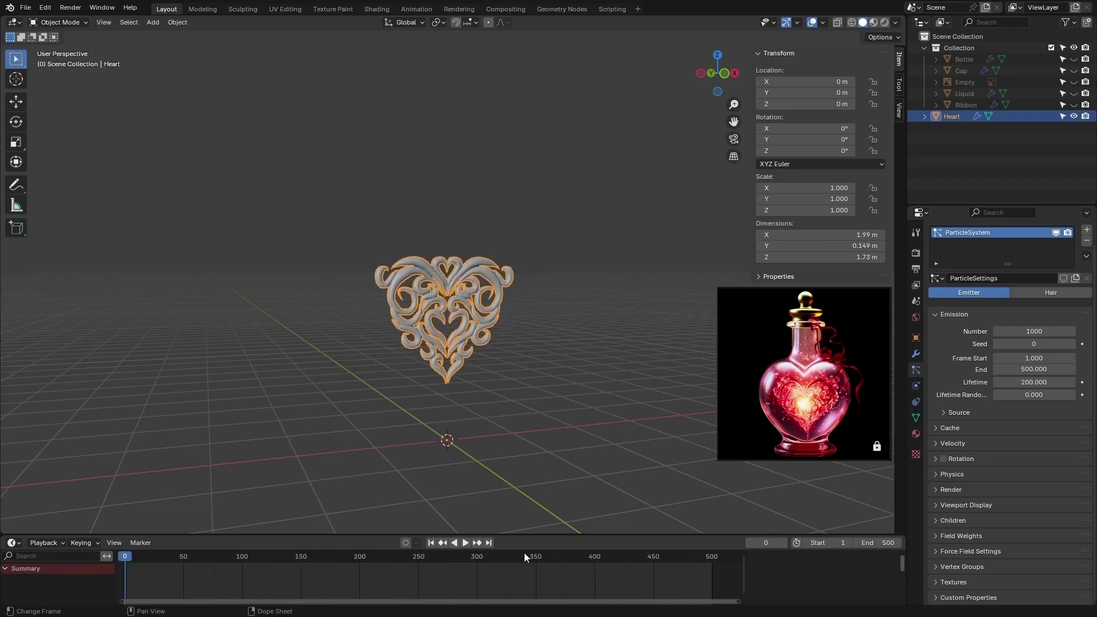
click(465, 543)
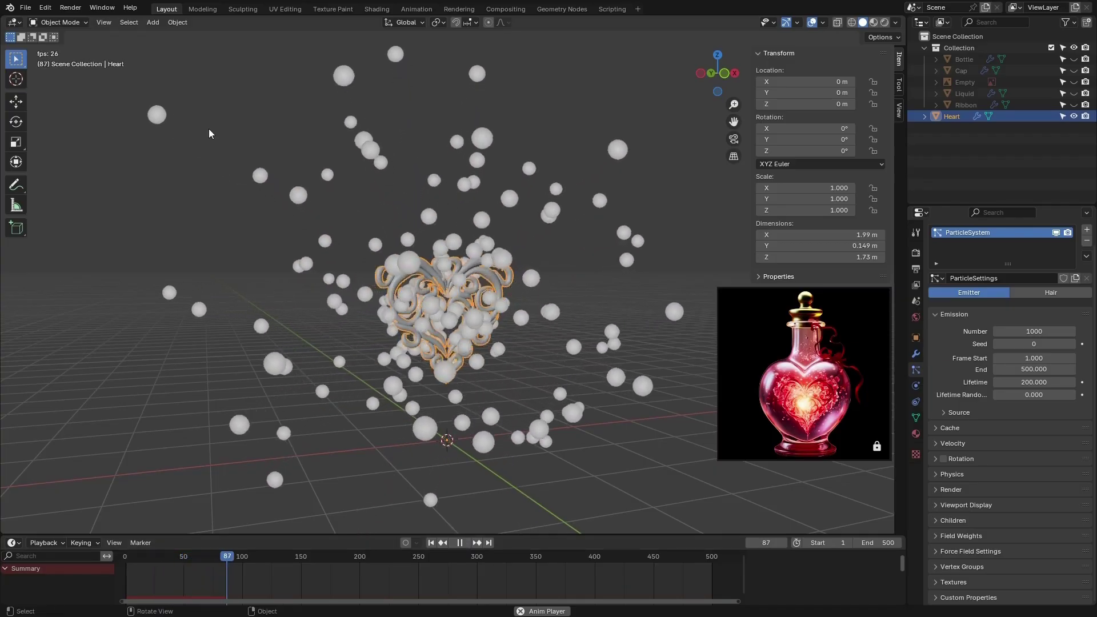
drag(337, 555, 124, 553)
key(Escape)
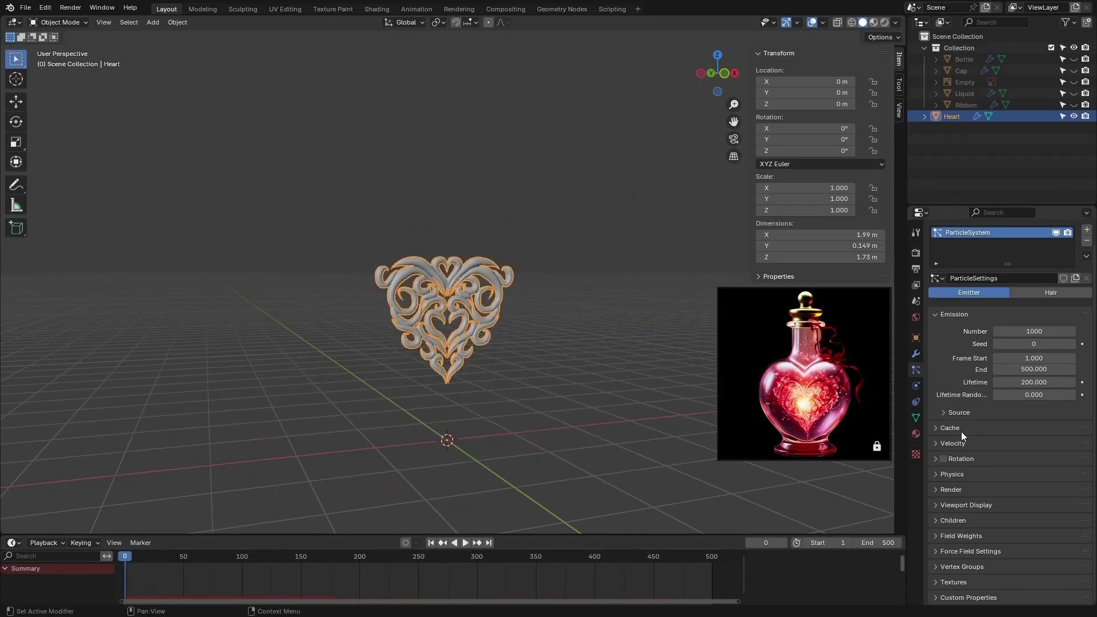
- Set the particles' Normal velocity to 0 m/s and play the animation from frame 0 to check their motion around the heart
click(968, 441)
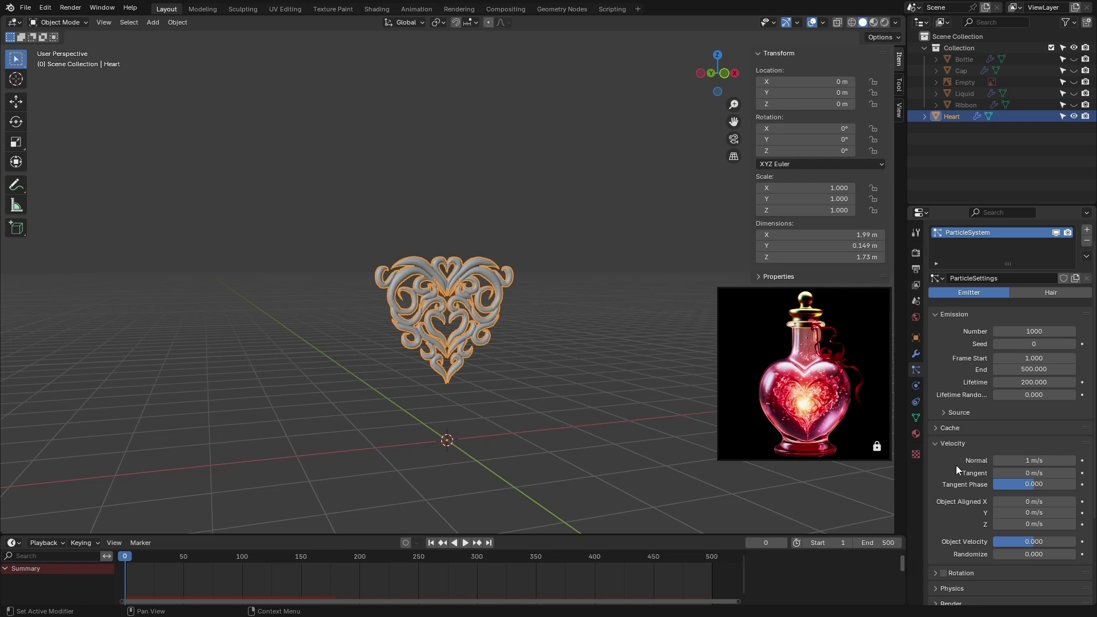
drag(1044, 461, 466, 459)
click(465, 543)
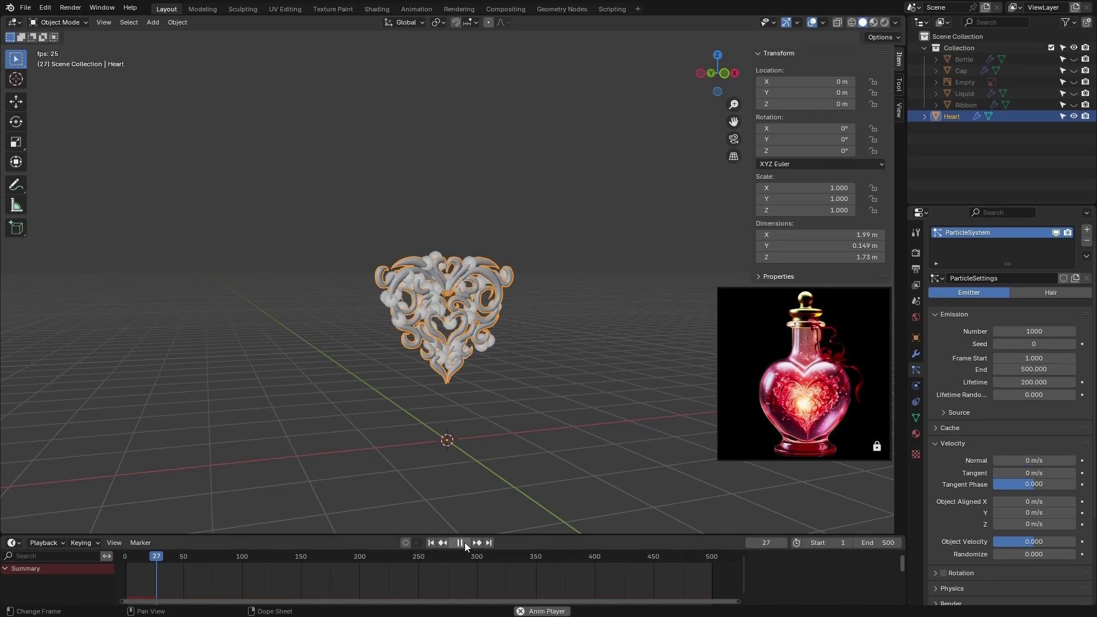
scroll(451, 232, up, 5)
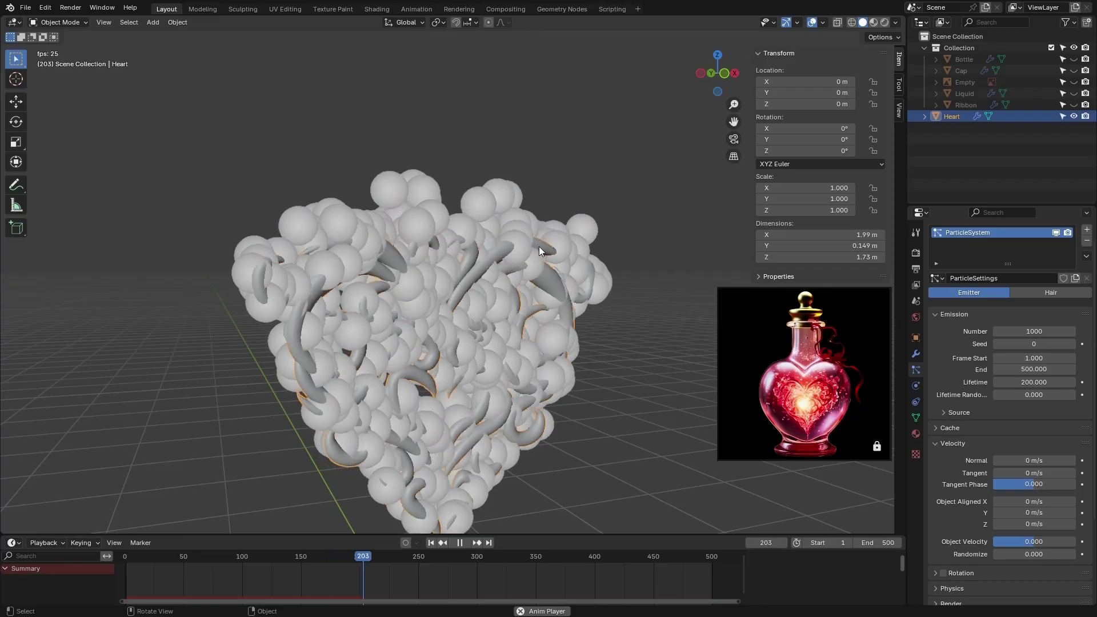
scroll(485, 249, down, 3)
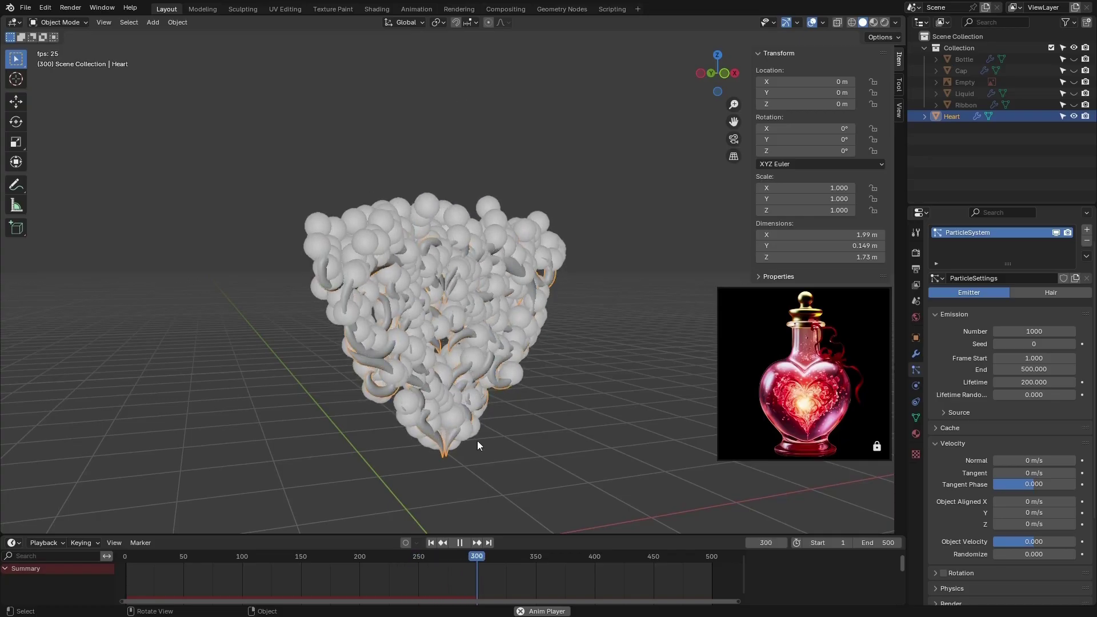
key(space)
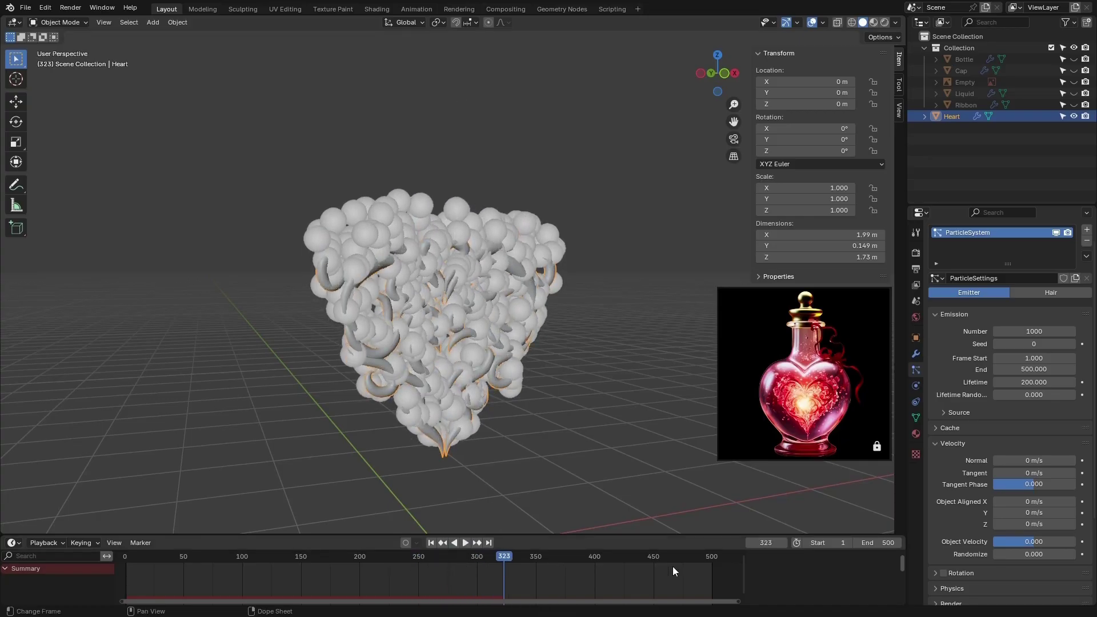
- Set the Lifetime of the heart's particles to 500
click(1037, 382)
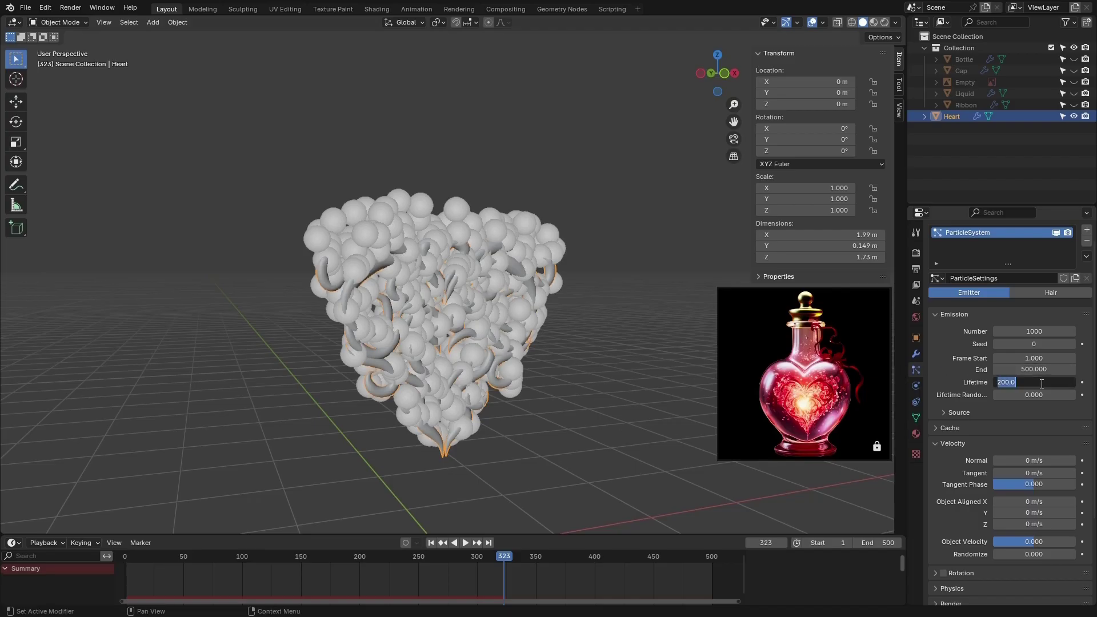
text(500)
key(Return)
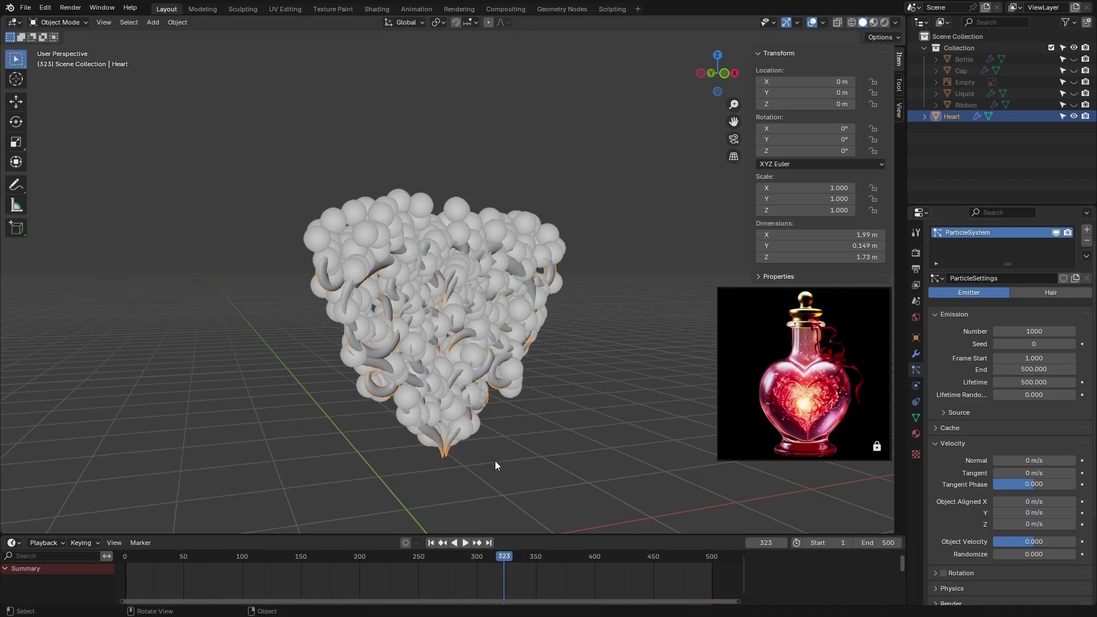
- Scrub the animation to frame 414 and examine the particle cloud around the heart
drag(323, 556, 611, 532)
scroll(464, 325, down, 2)
scroll(464, 325, down, 1)
middle_drag(464, 324, 444, 306)
scroll(443, 296, up, 3)
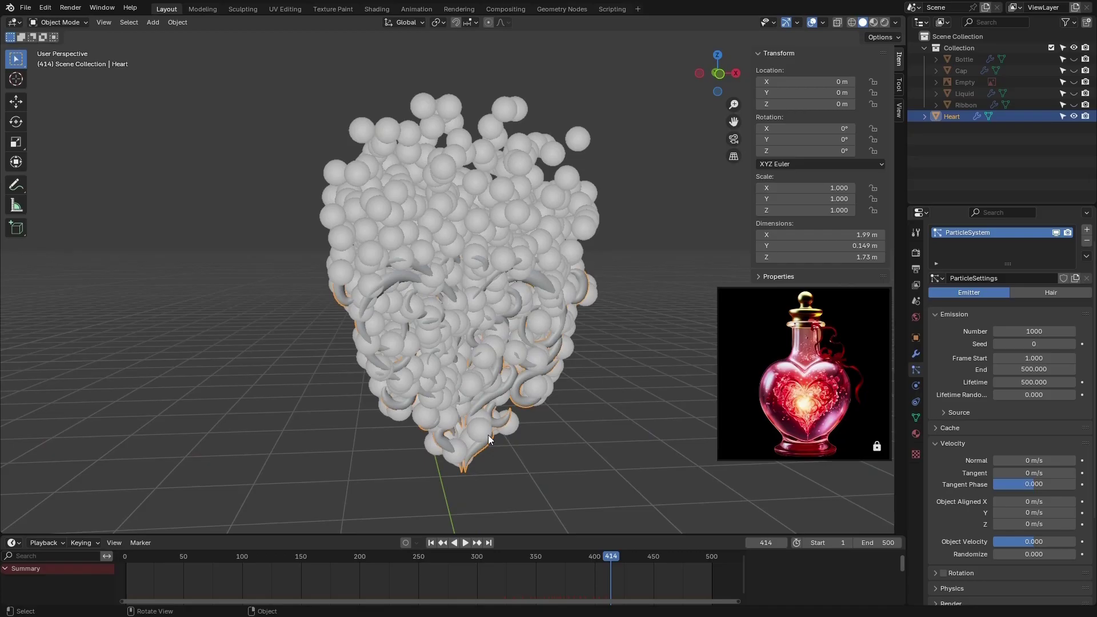
- Collapse the particle system's Velocity settings and expand its Render settings
scroll(942, 455, down, 5)
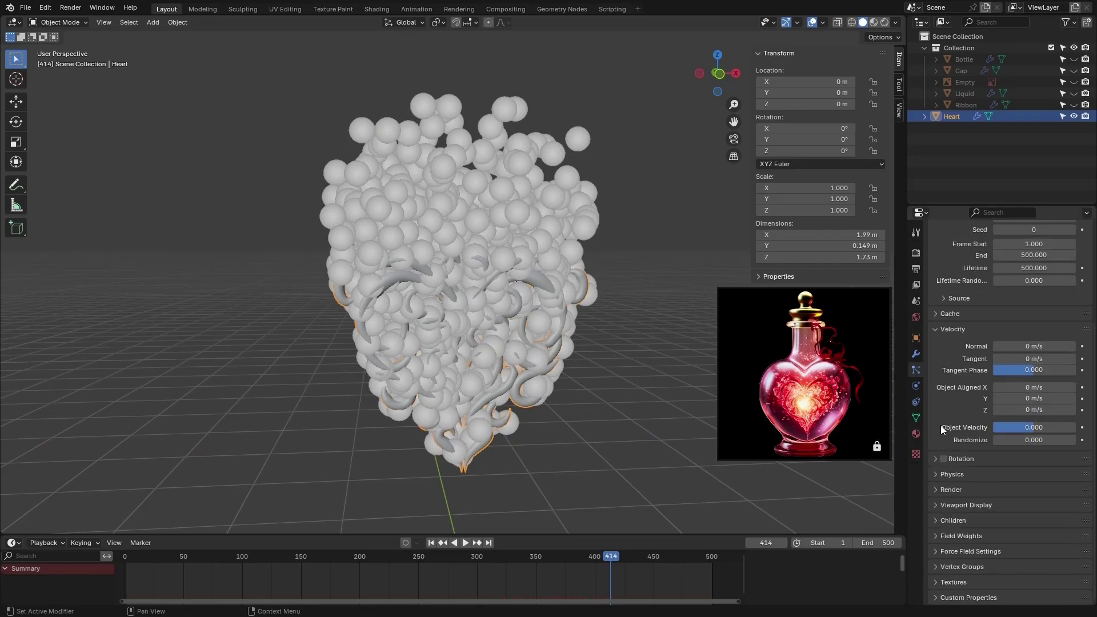
click(943, 331)
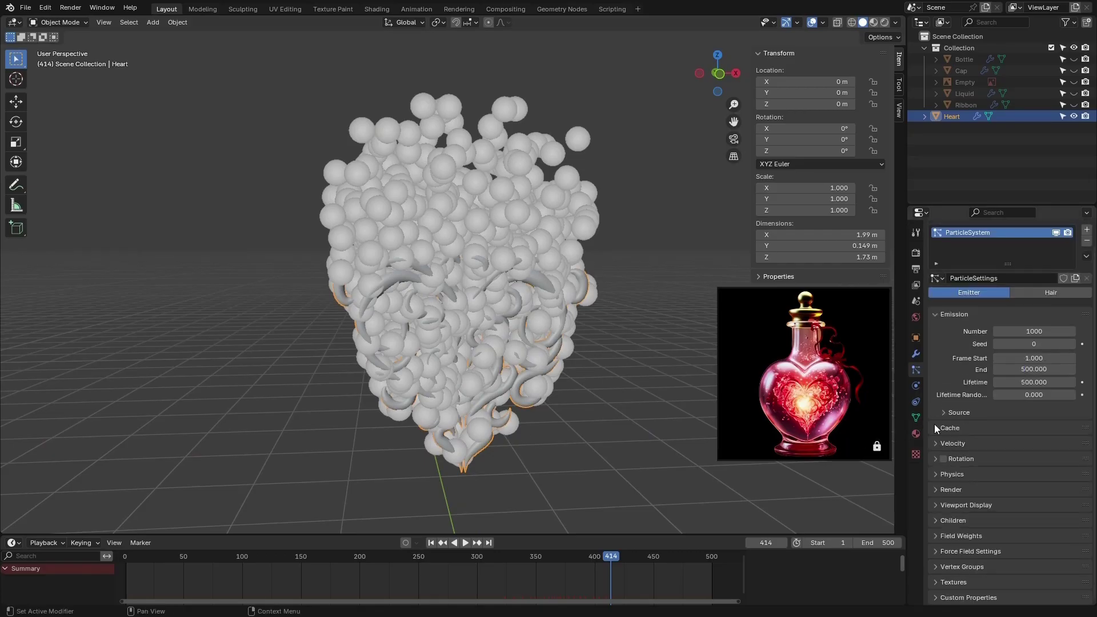
click(950, 490)
scroll(957, 503, down, 4)
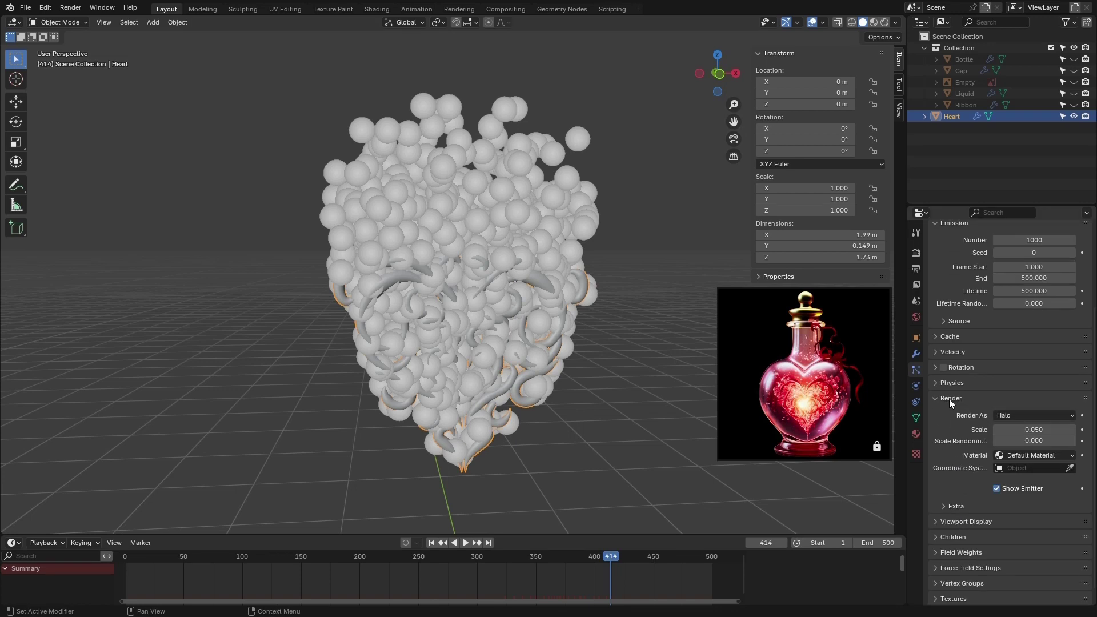
scroll(949, 399, up, 4)
scroll(968, 441, down, 4)
scroll(286, 353, down, 3)
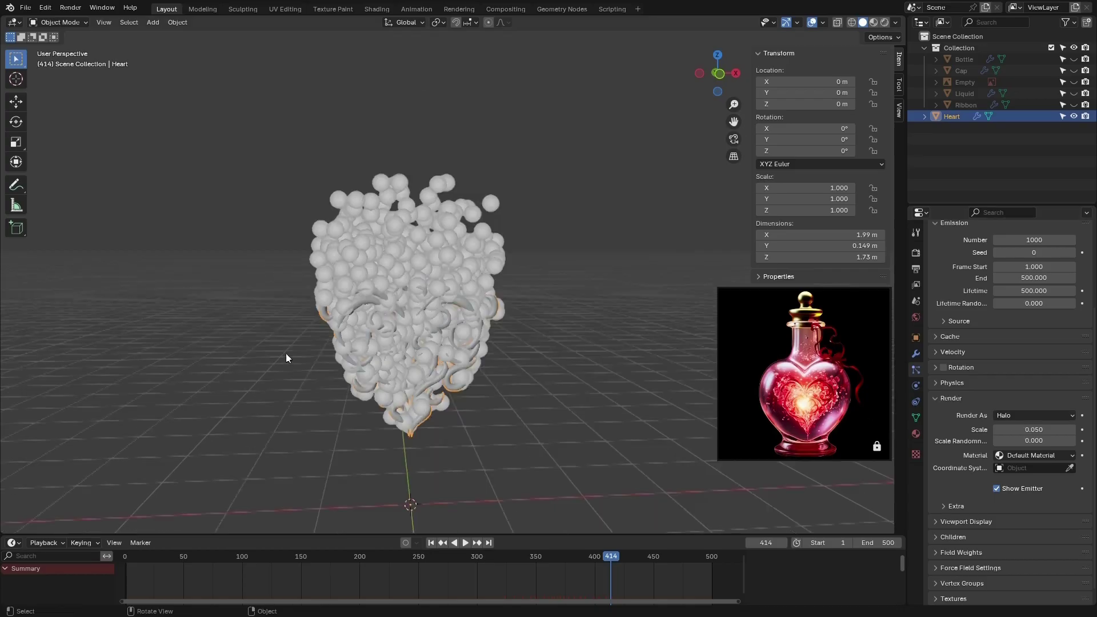
- Add a UV sphere and move it away from the heart, to about 6.07 m along X and 1.31 m along Z
scroll(386, 323, up, 5)
scroll(444, 370, down, 4)
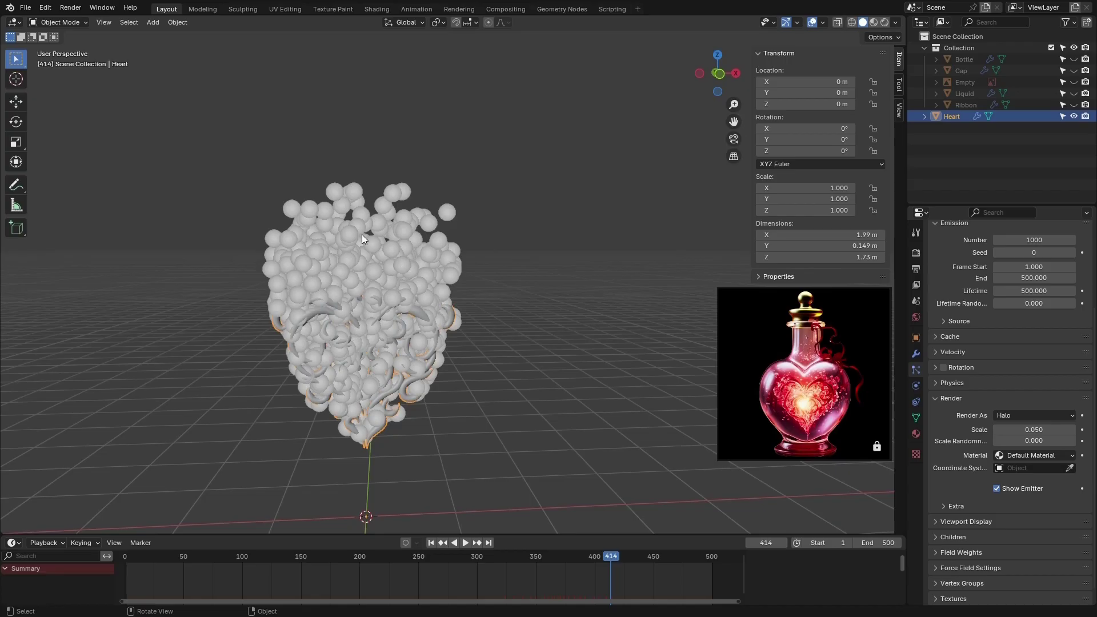
middle_drag(430, 328, 453, 347)
scroll(308, 343, down, 3)
scroll(409, 372, up, 3)
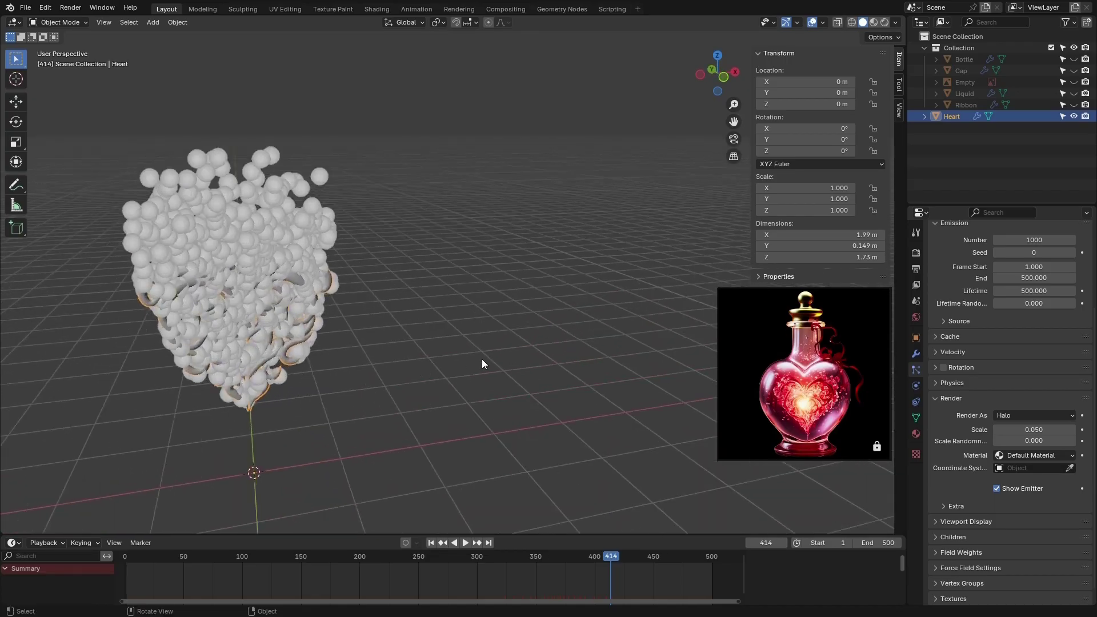
key(shift+a)
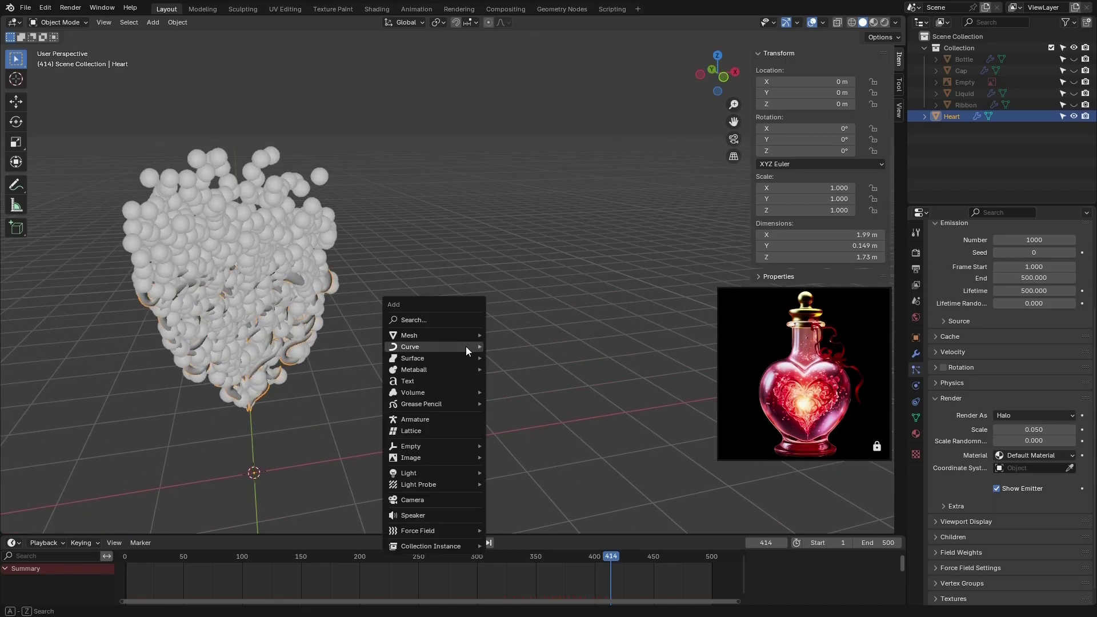
mouse_move(464, 339)
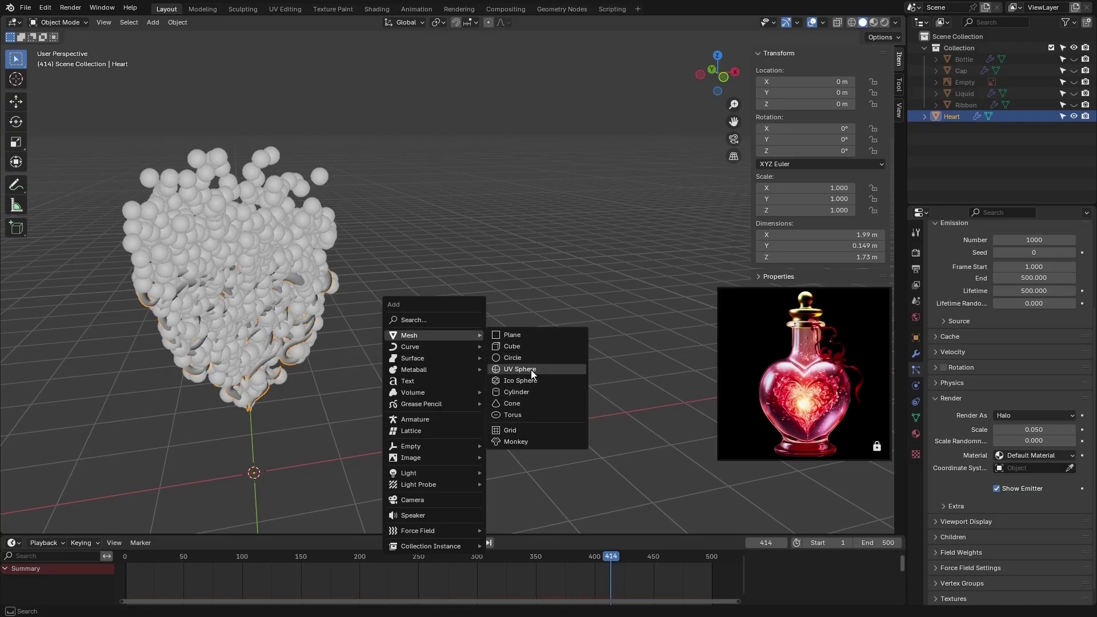
click(530, 370)
middle_drag(530, 372, 490, 364)
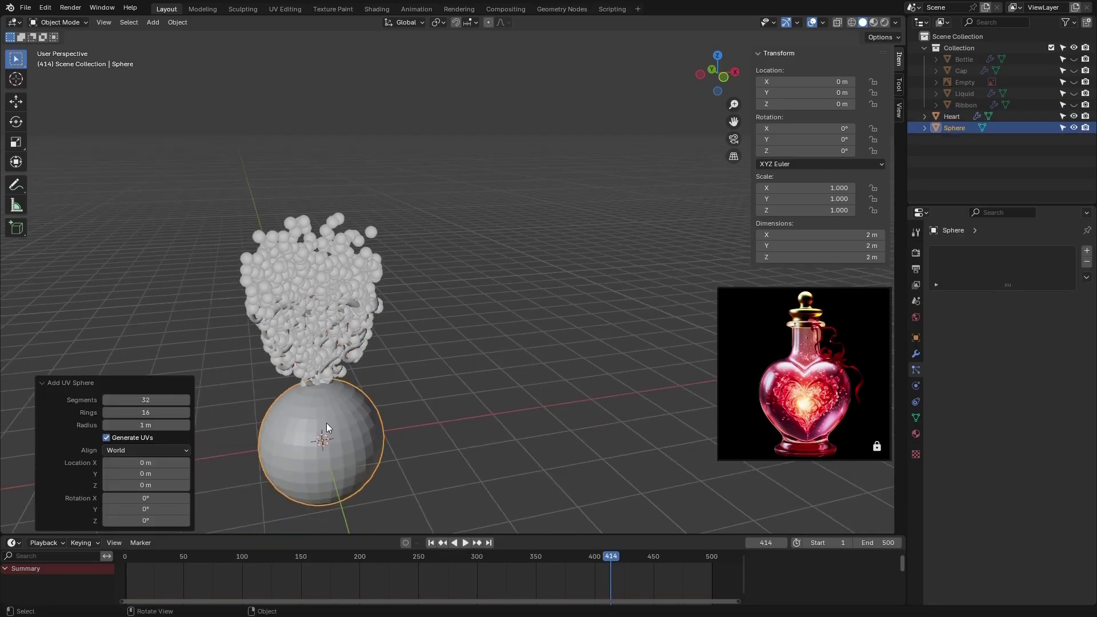
click(16, 101)
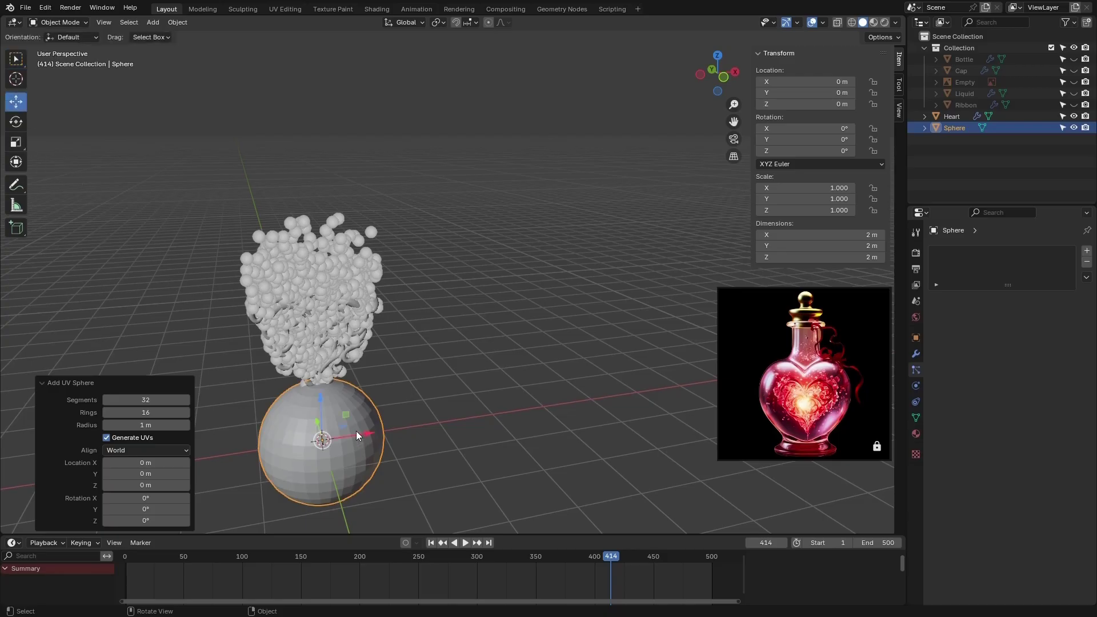
drag(375, 440, 647, 290)
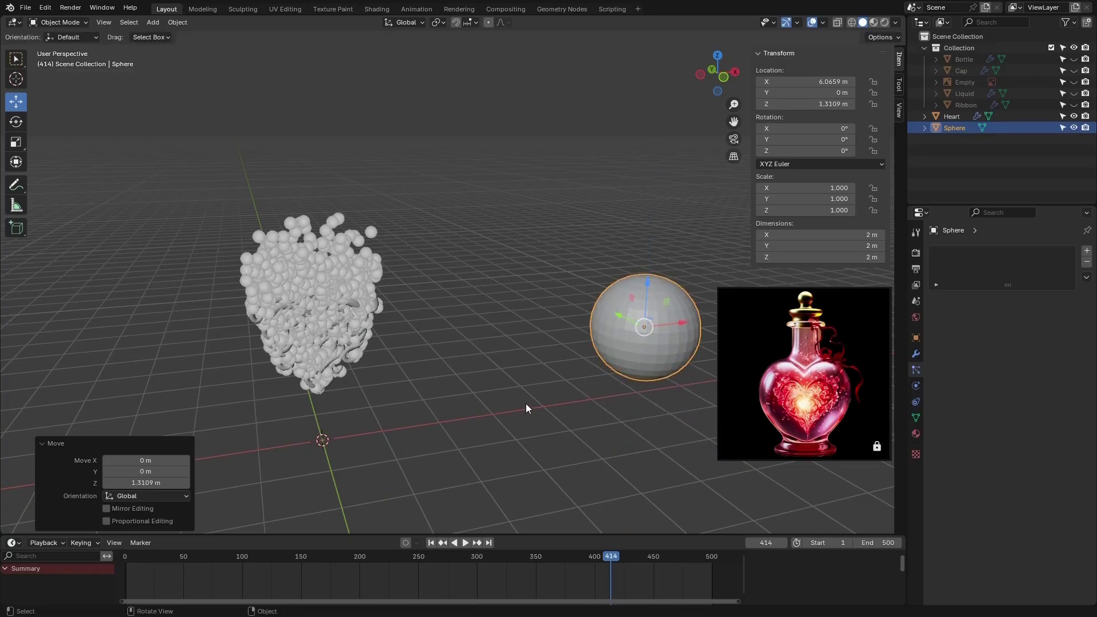
- Scale the sphere down to about 0.075 of its size and apply its scale
key(s)
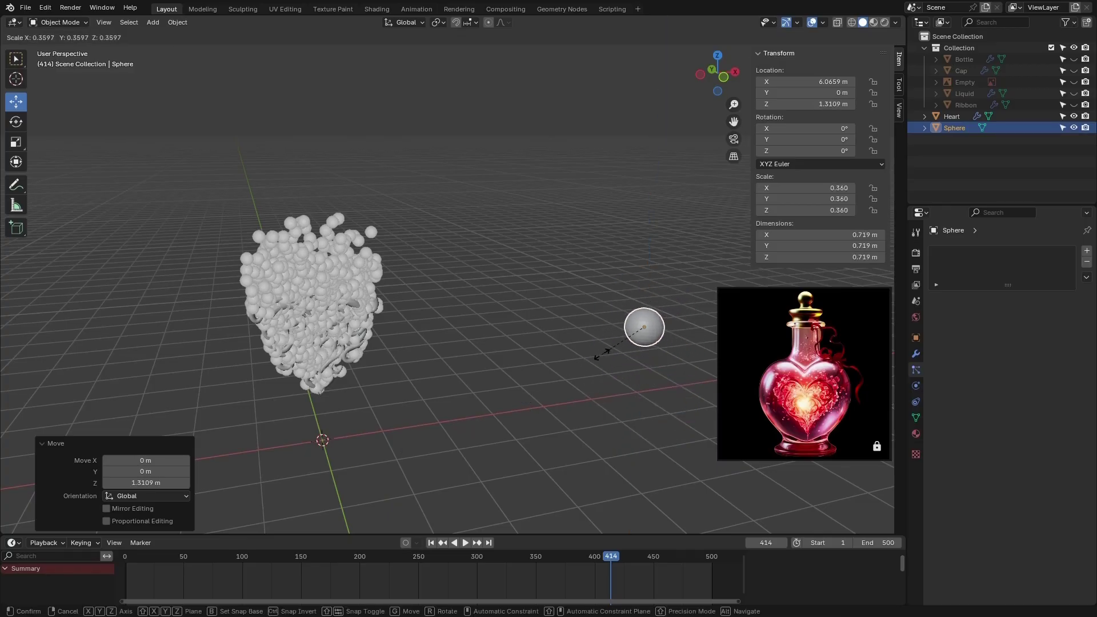
click(636, 332)
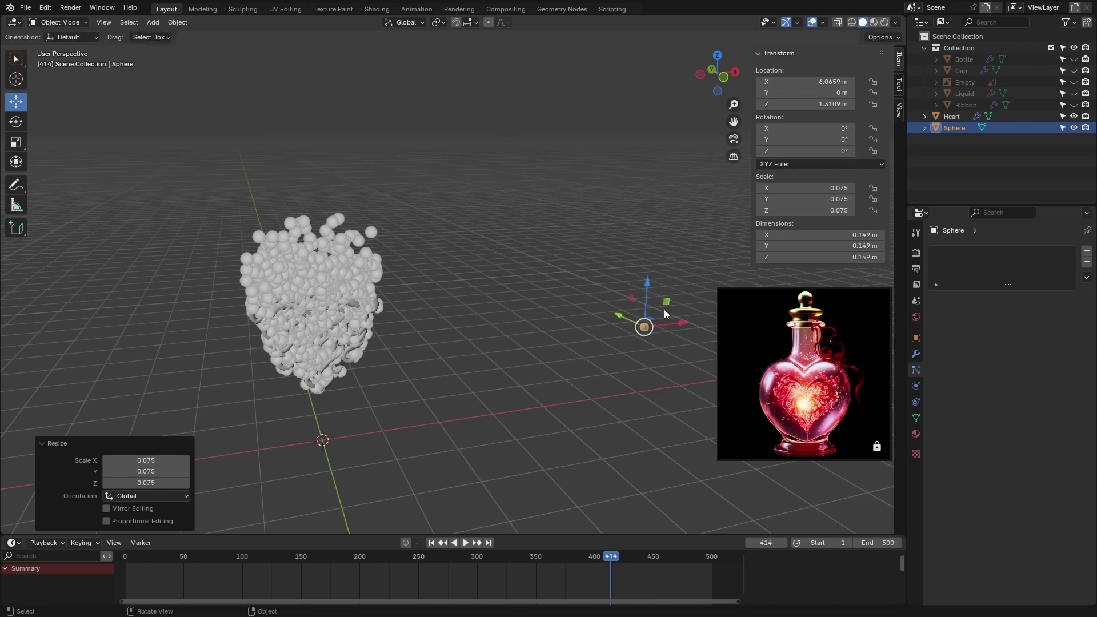
key(ctrl+a)
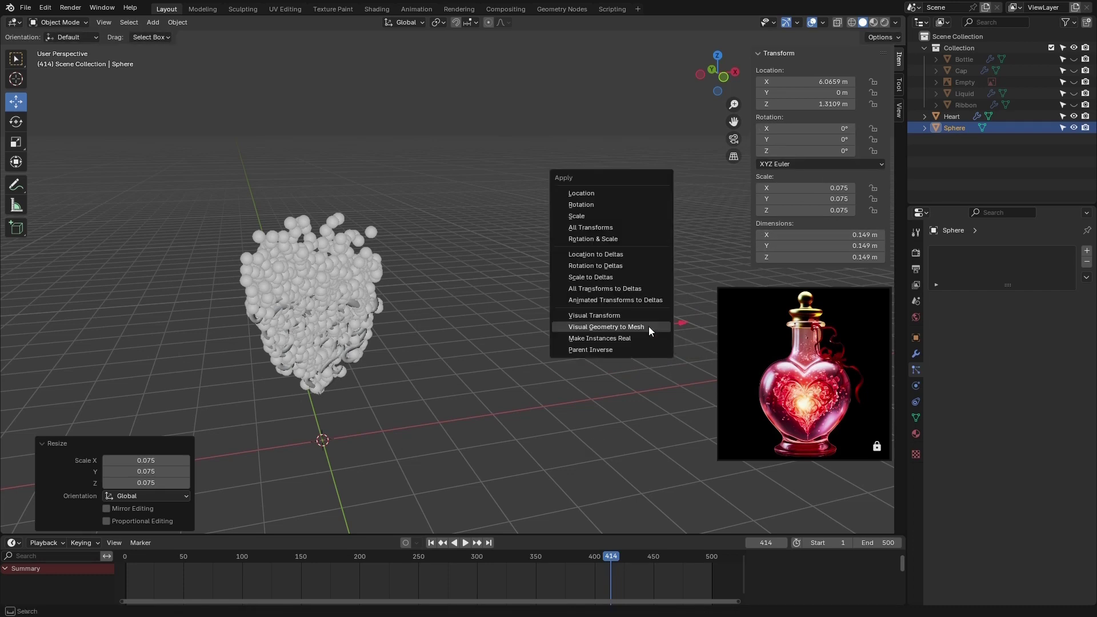
click(577, 216)
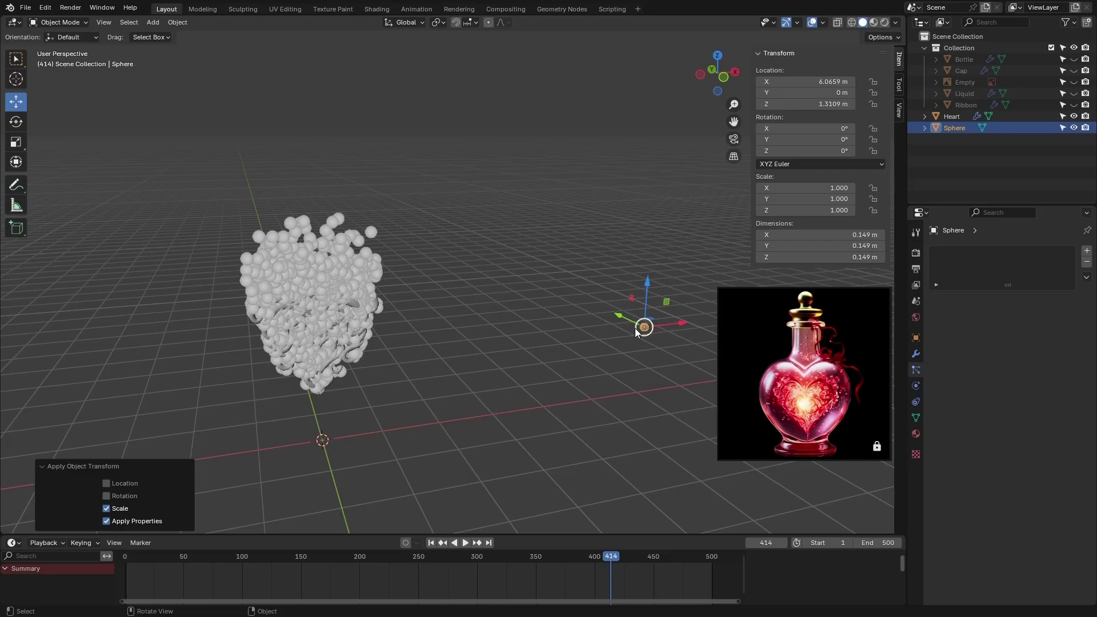
- Select the heart and set its particle system's Render As option to Object
click(324, 264)
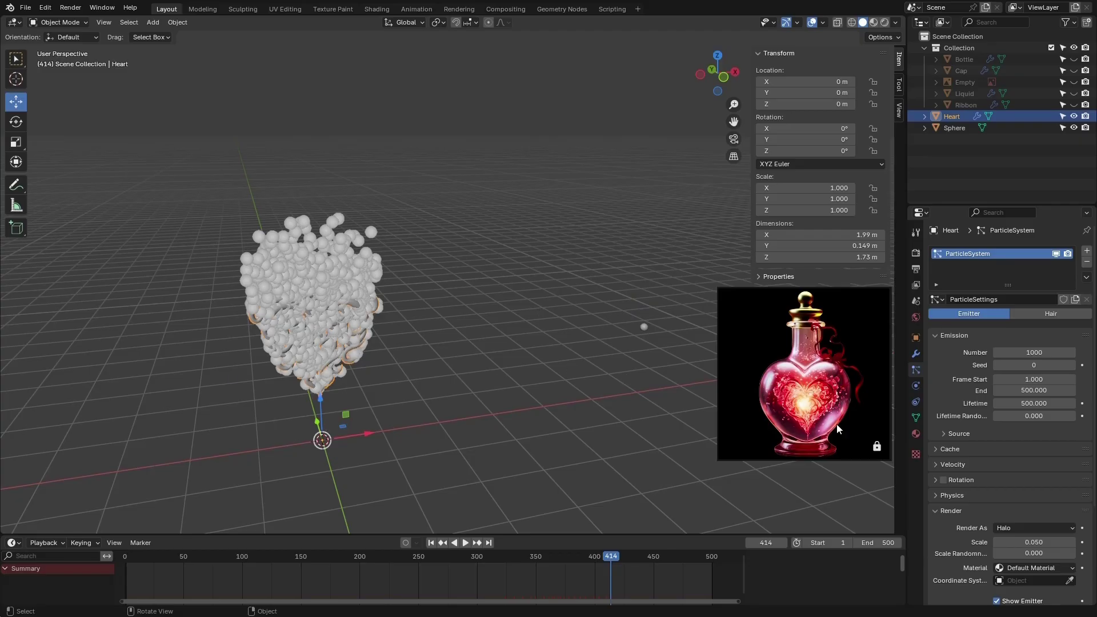
scroll(1005, 447, down, 3)
scroll(967, 438, down, 2)
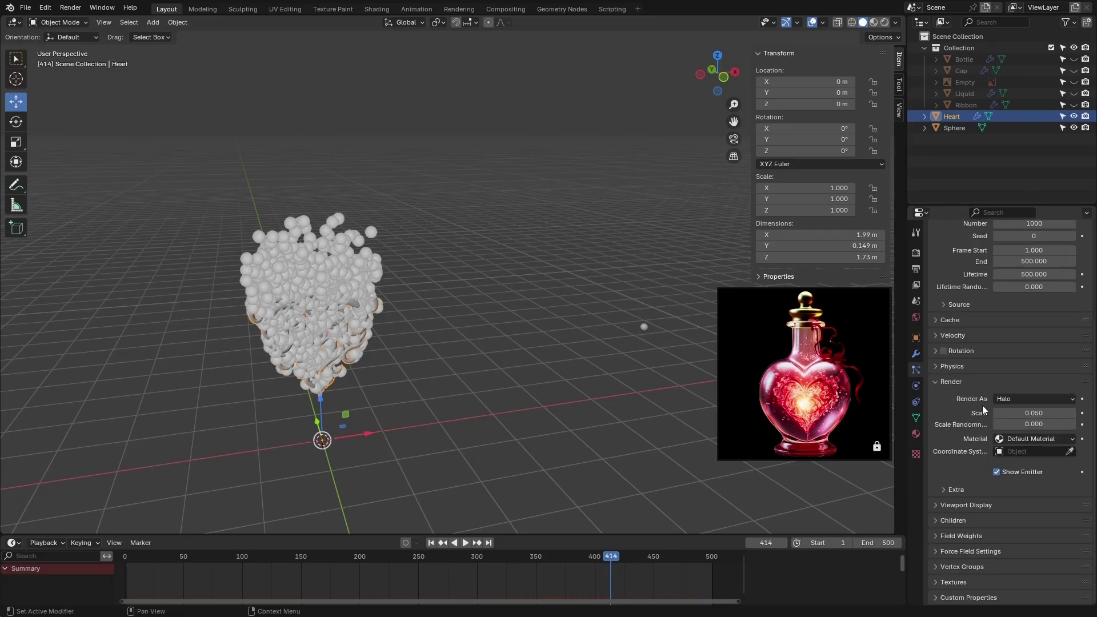
click(1030, 396)
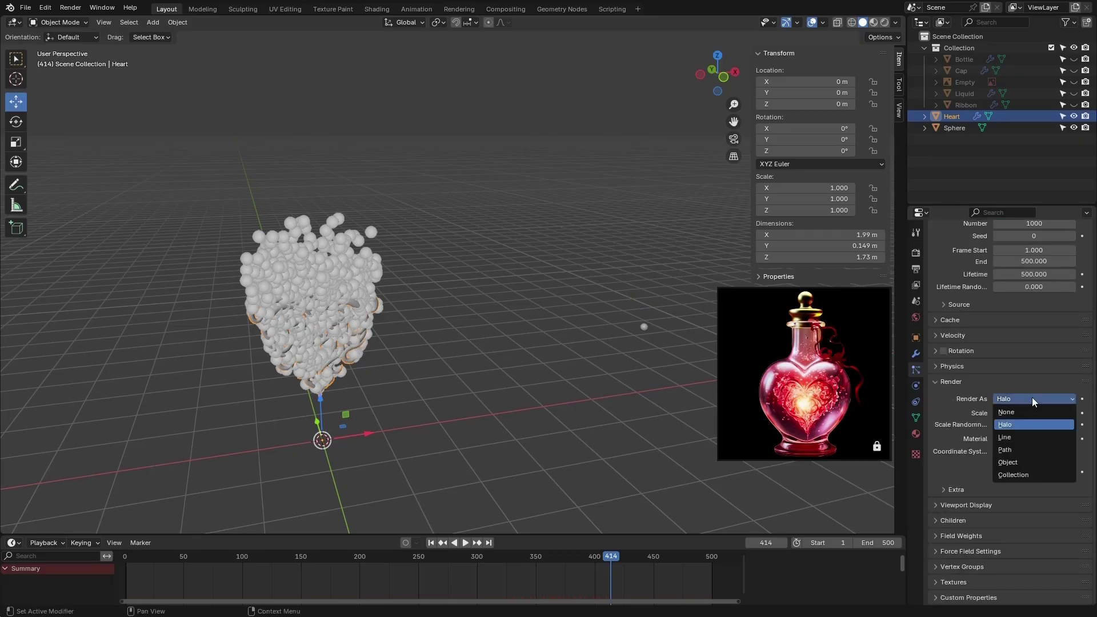
click(1032, 460)
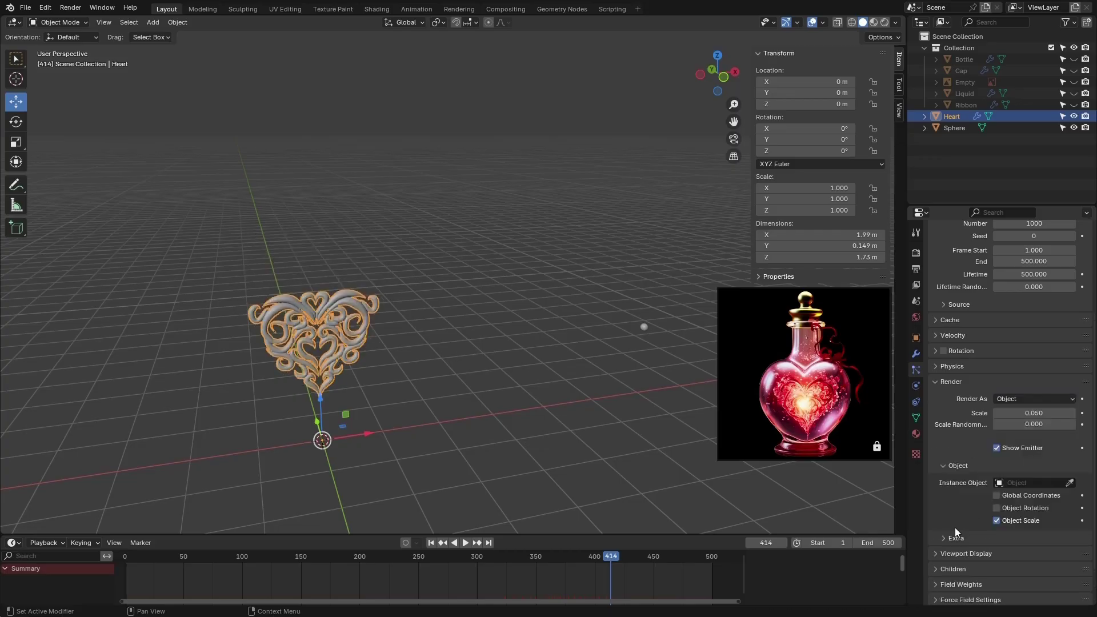
- Assign the sphere as the instance object for the heart's particle system
scroll(955, 446, down, 2)
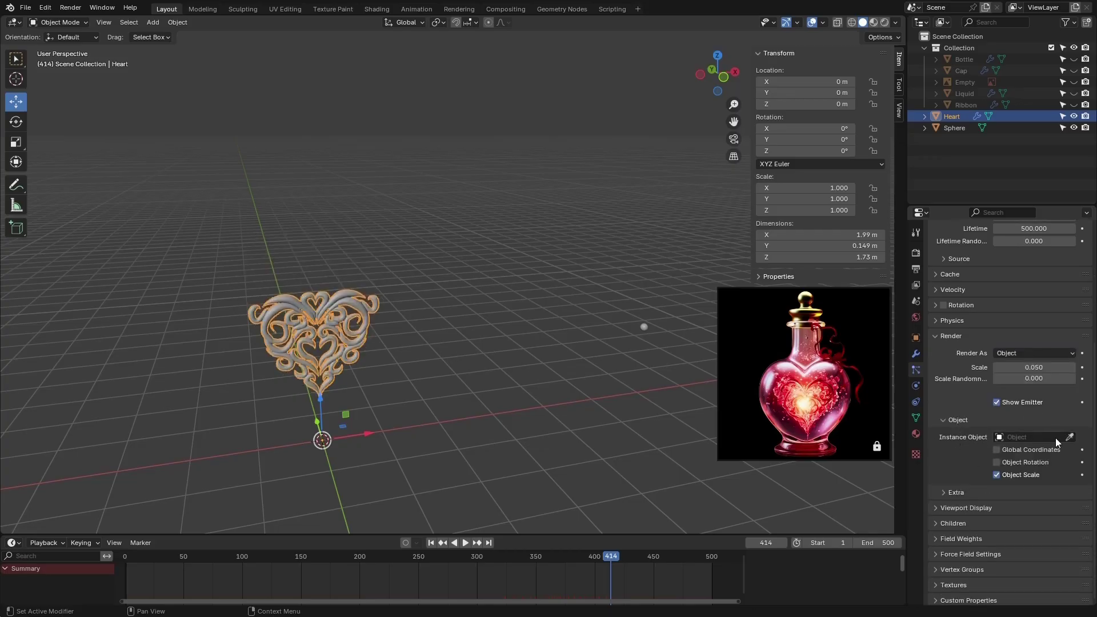
click(1070, 437)
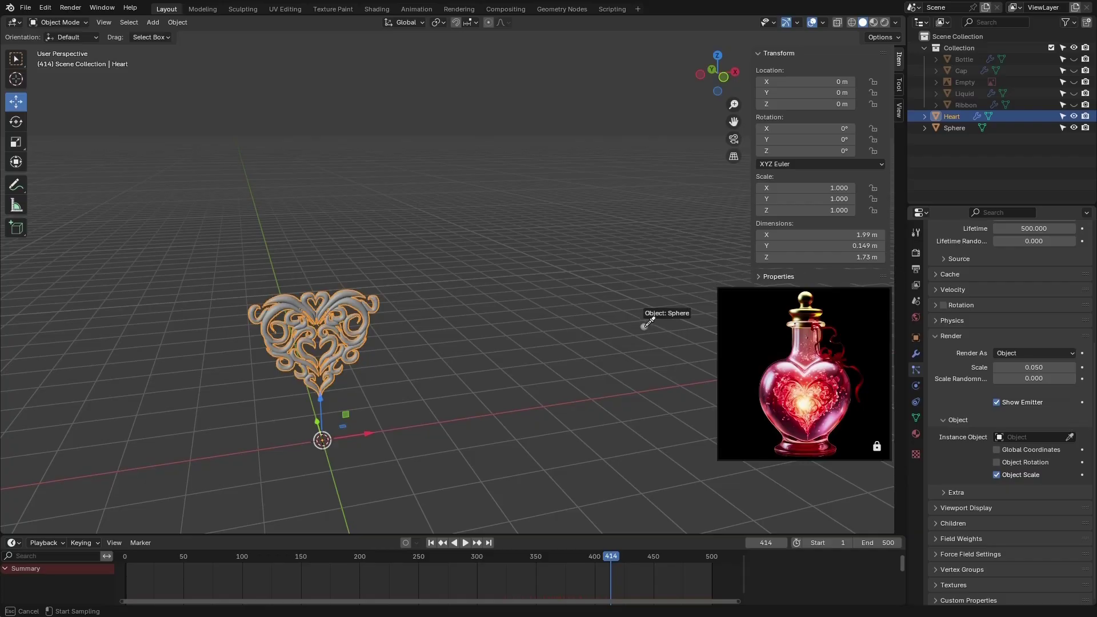
click(646, 327)
scroll(304, 261, up, 5)
middle_drag(377, 353, 383, 344)
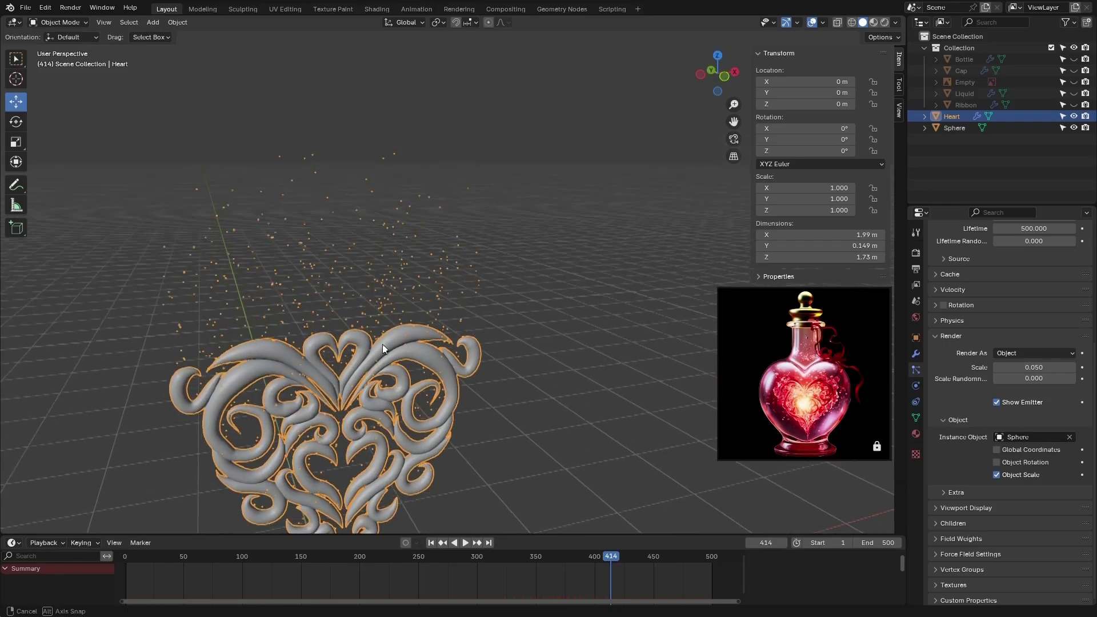
scroll(353, 303, down, 3)
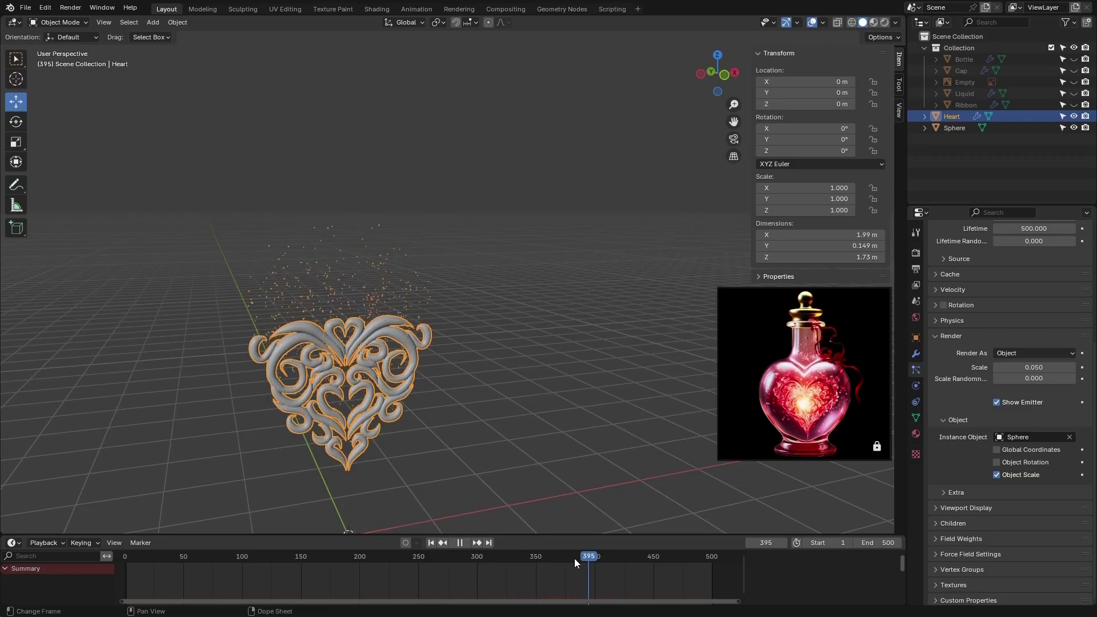
- Return the animation to frame 0 and hide the original sphere in the viewport
key(shift+Left)
scroll(417, 375, down, 3)
scroll(574, 384, up, 5)
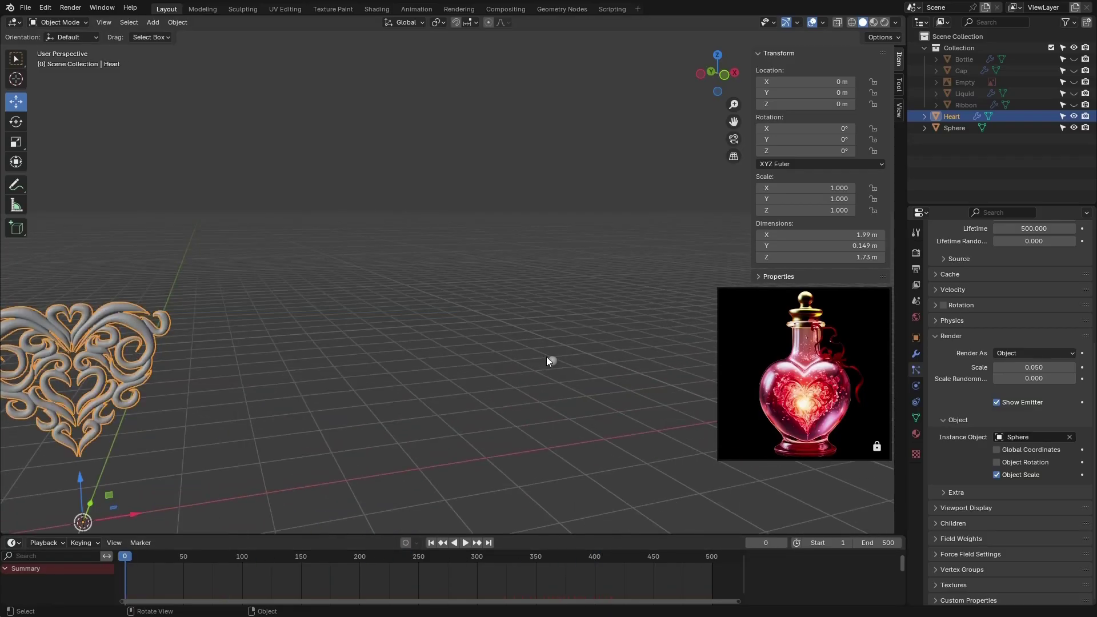
click(550, 360)
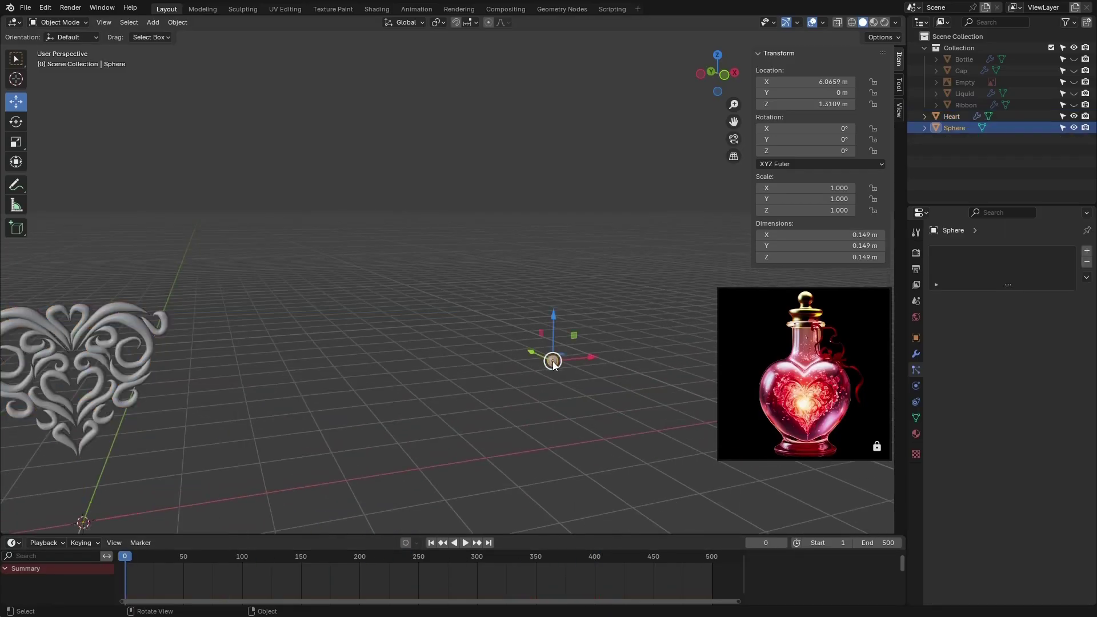
click(1073, 127)
scroll(629, 317, down, 3)
scroll(415, 343, up, 5)
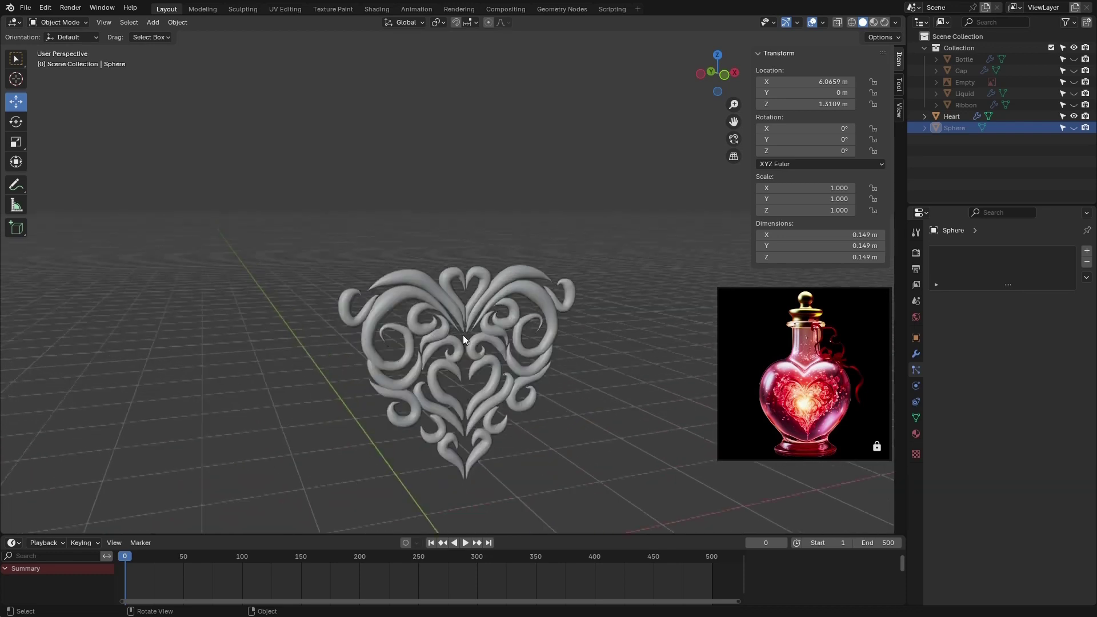
- Play the animation and examine the size of the spheres emitted from the heart up close
click(465, 543)
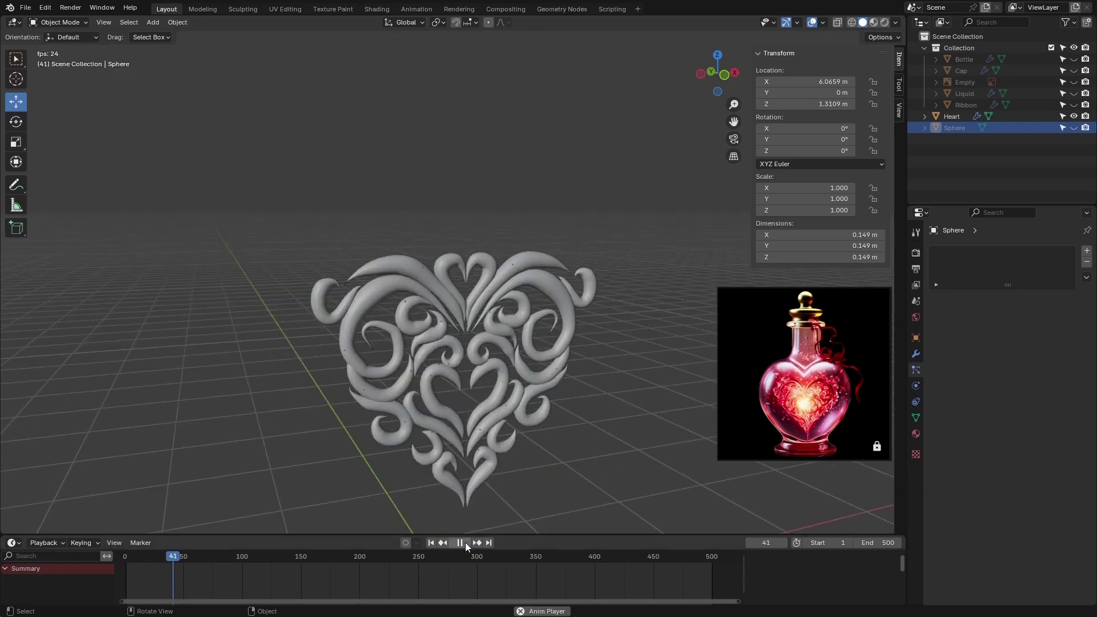
scroll(509, 259, up, 7)
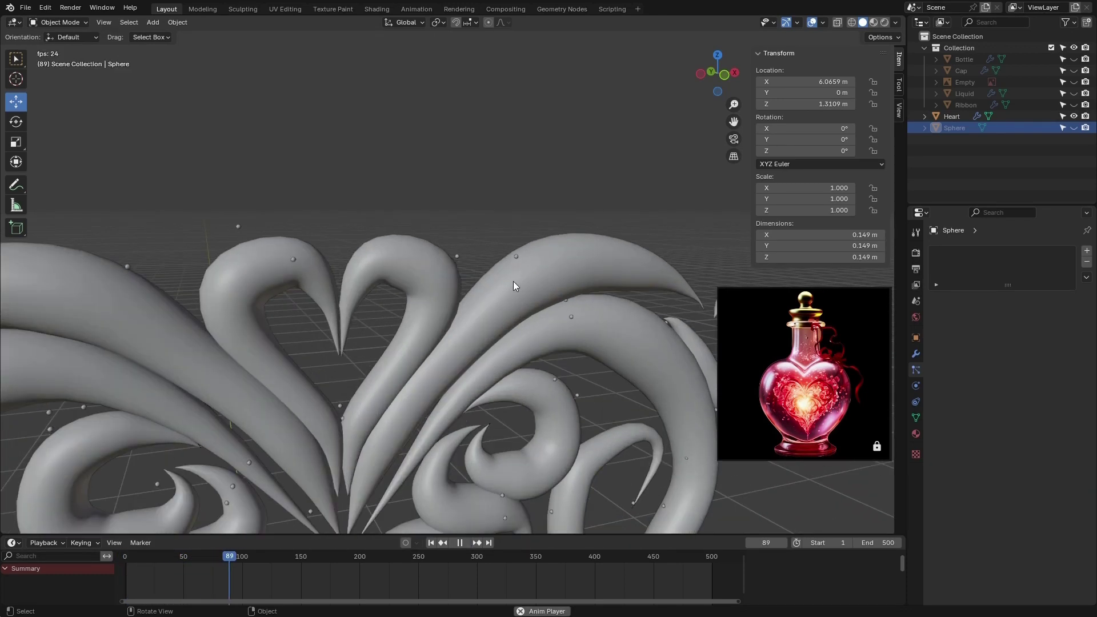
scroll(513, 281, down, 7)
click(460, 543)
- Set the heart's particle render Scale to 1 and Scale Randomness to 1
click(518, 315)
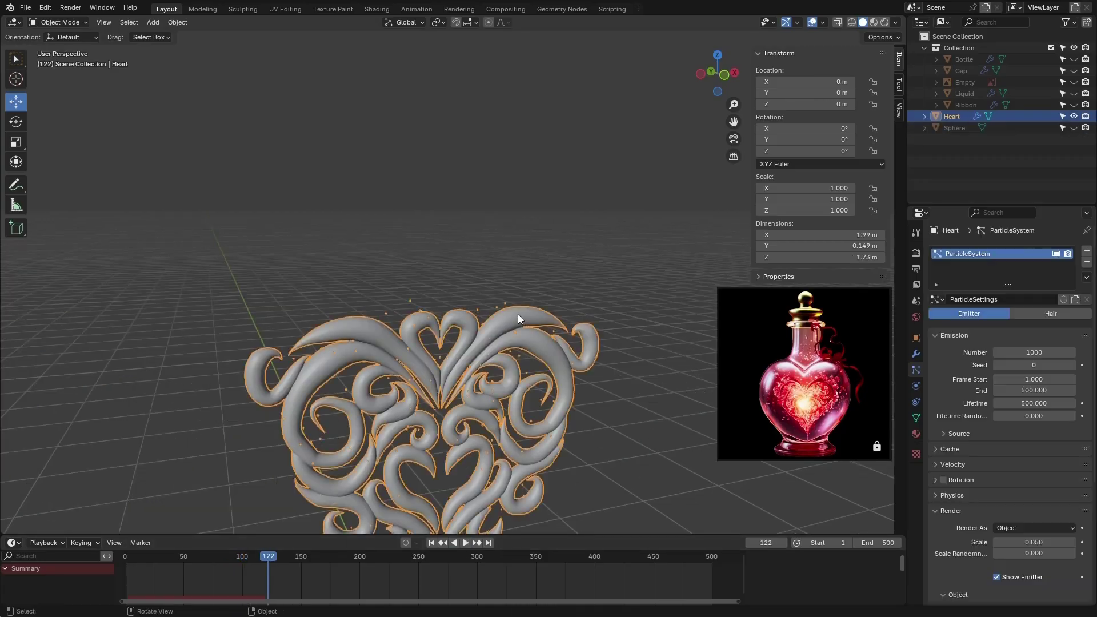
scroll(942, 359, down, 8)
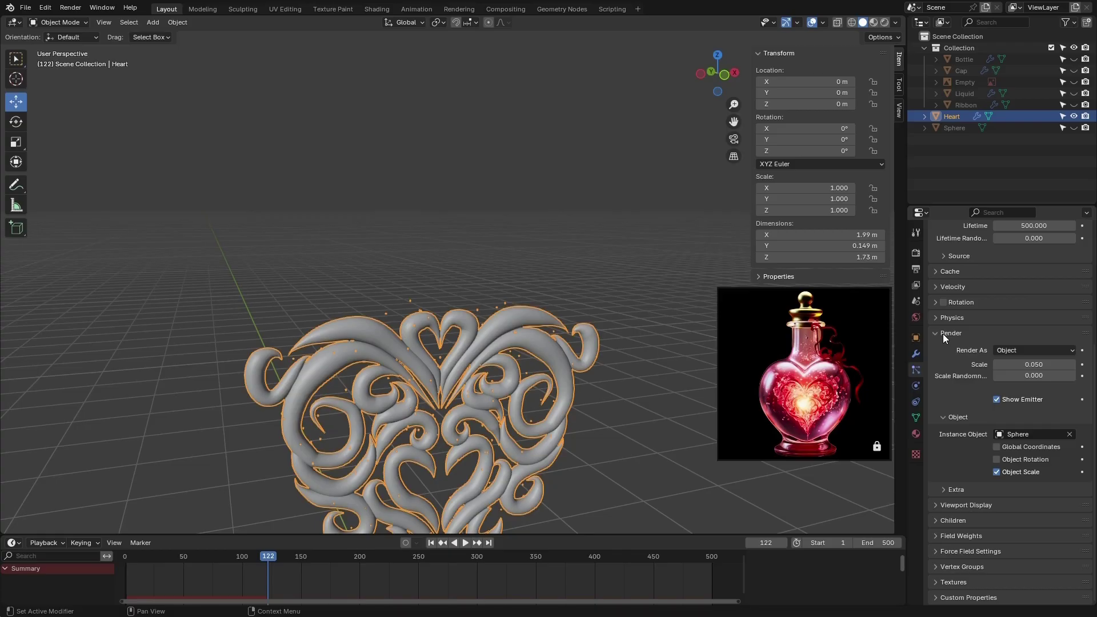
click(1024, 364)
text(1)
key(Return)
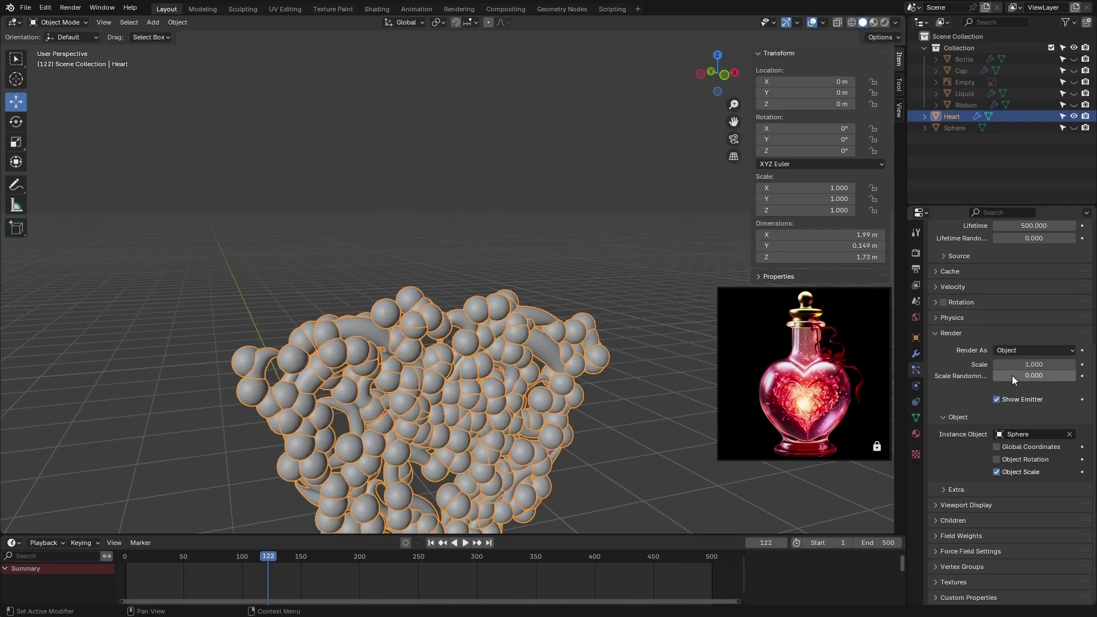
drag(1000, 375, 1083, 375)
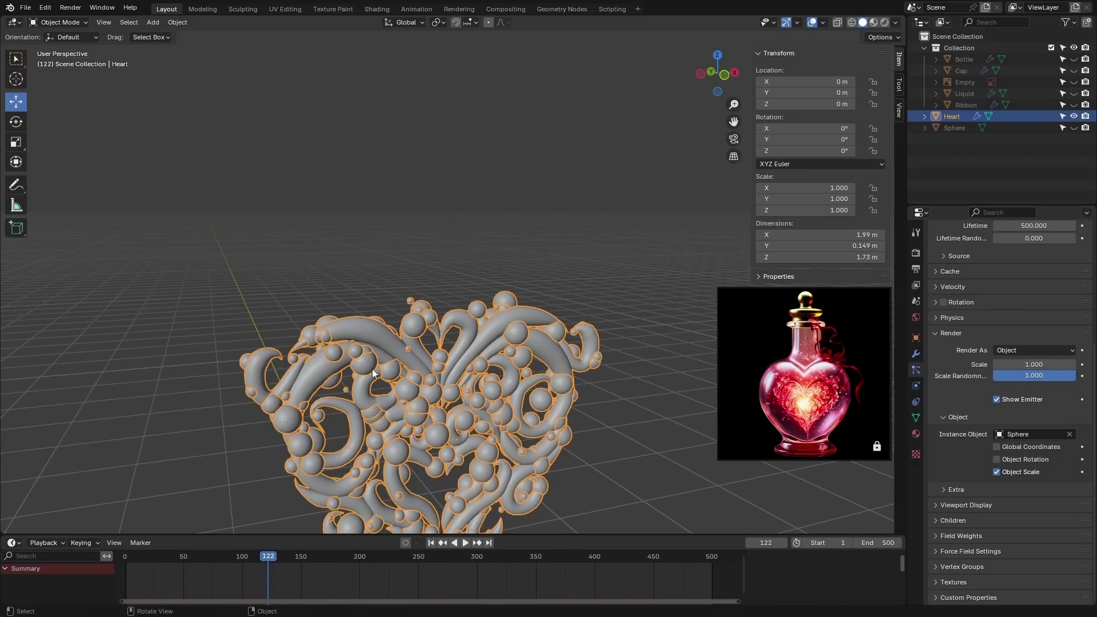
- Preview the randomly sized particles around frames 445 and 316, and save the file
key(space)
key(space)
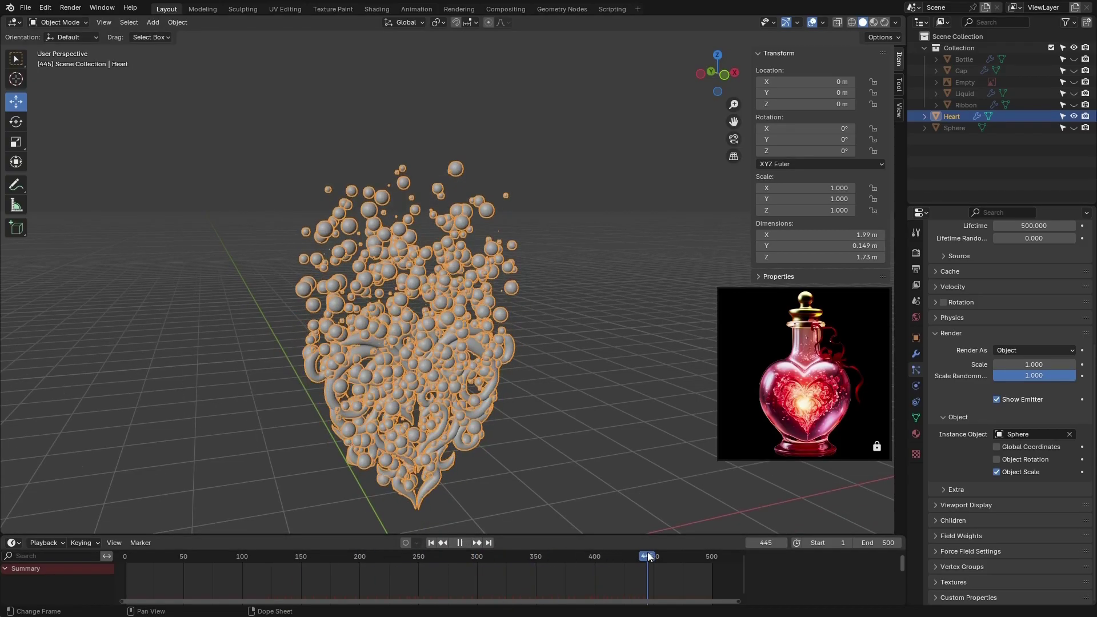
scroll(461, 194, up, 5)
middle_drag(426, 385, 450, 385)
scroll(450, 385, down, 4)
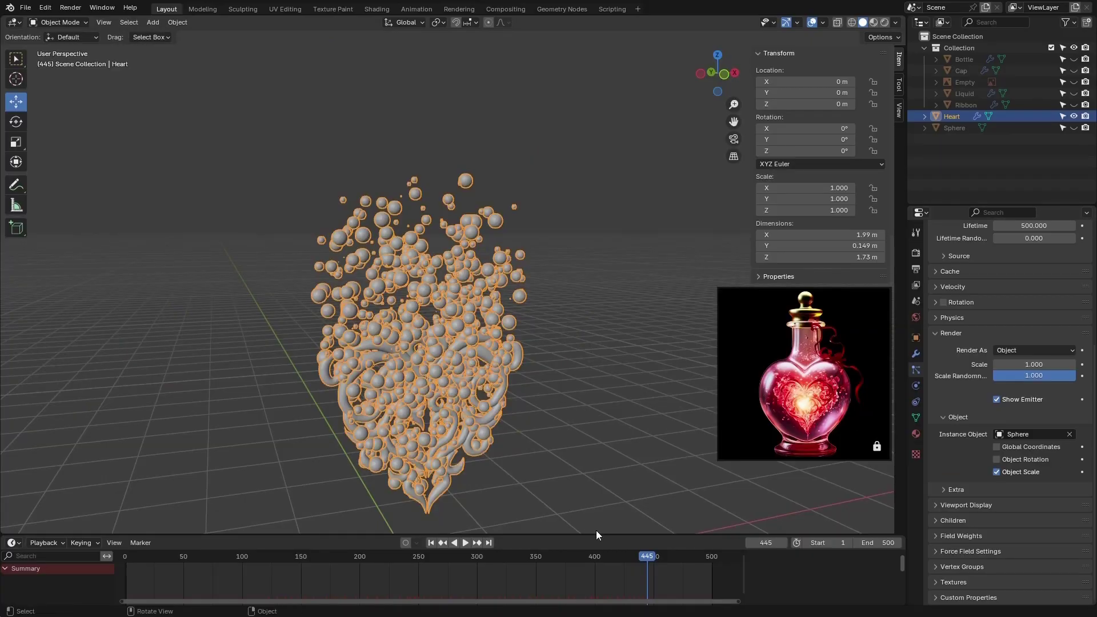
drag(609, 553, 496, 543)
key(ctrl+s)
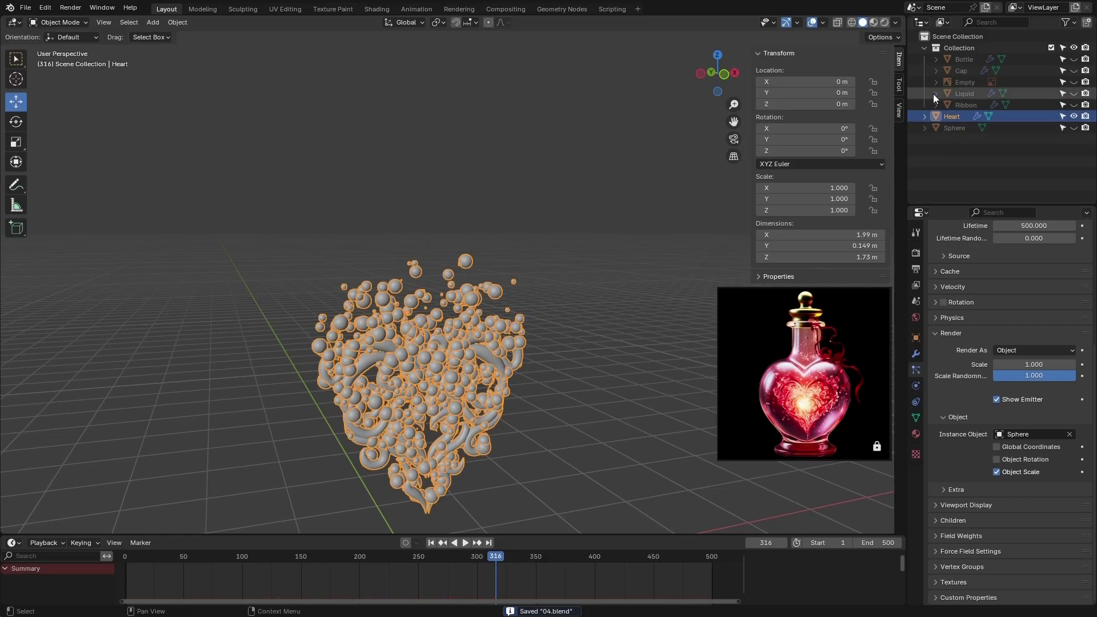
- Add Collision physics to the Liquid object
click(969, 93)
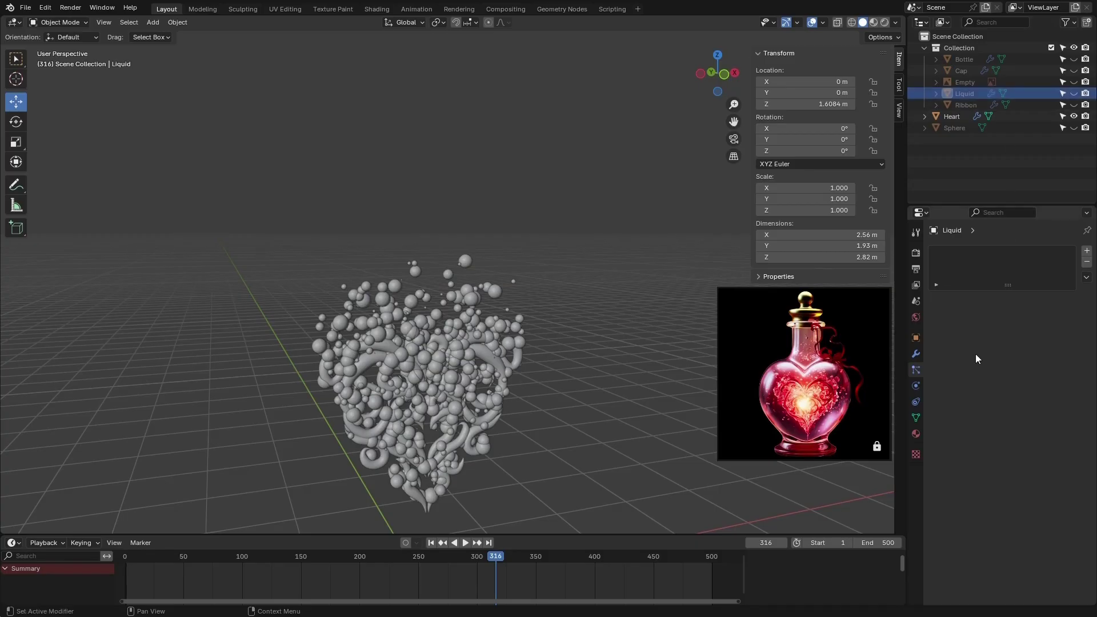
click(916, 388)
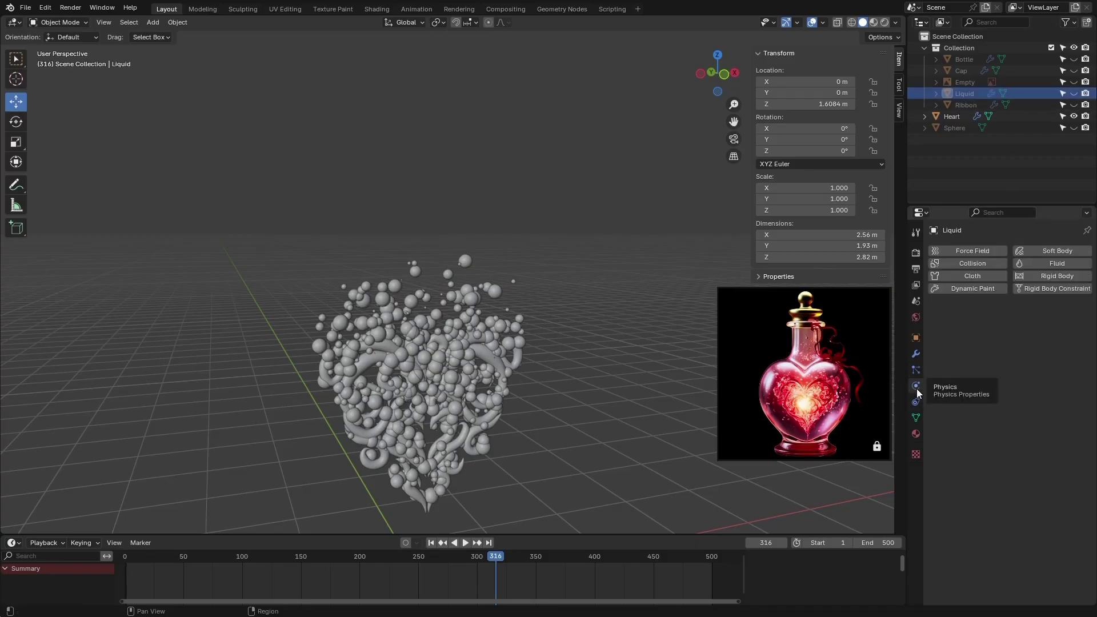
click(969, 265)
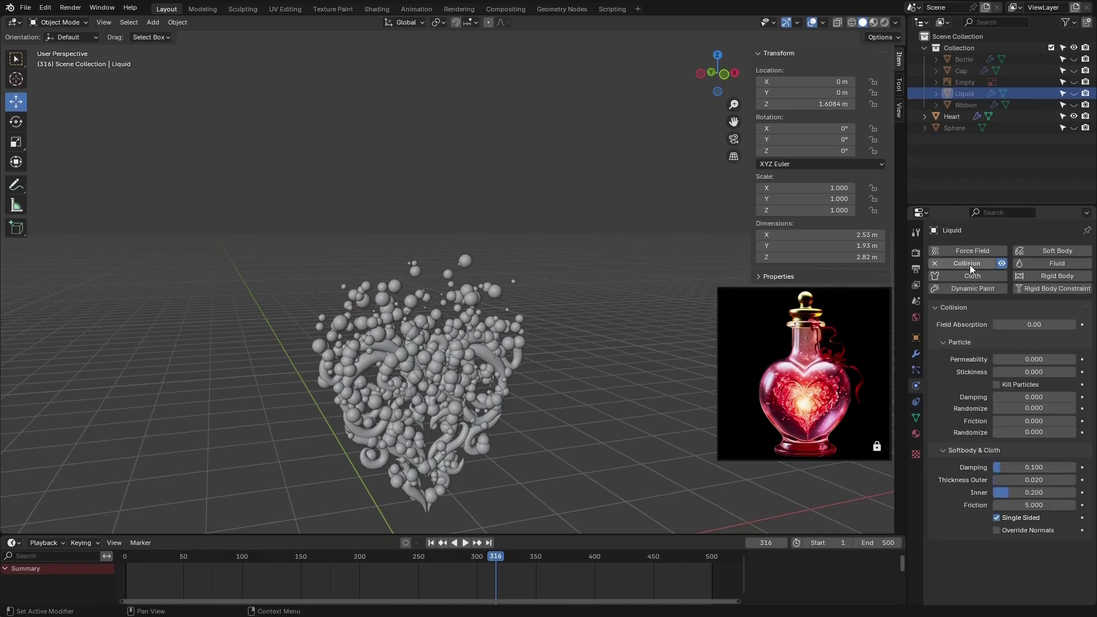
- Preview the particles colliding with the liquid from frame 0 up to frame 461
drag(462, 557, 121, 556)
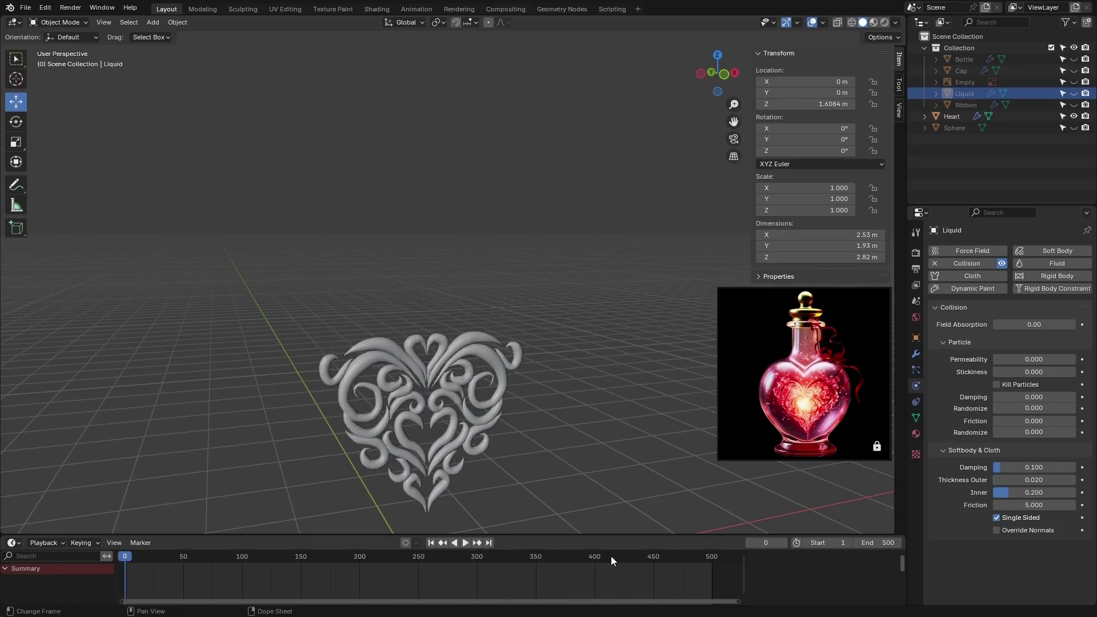
click(465, 543)
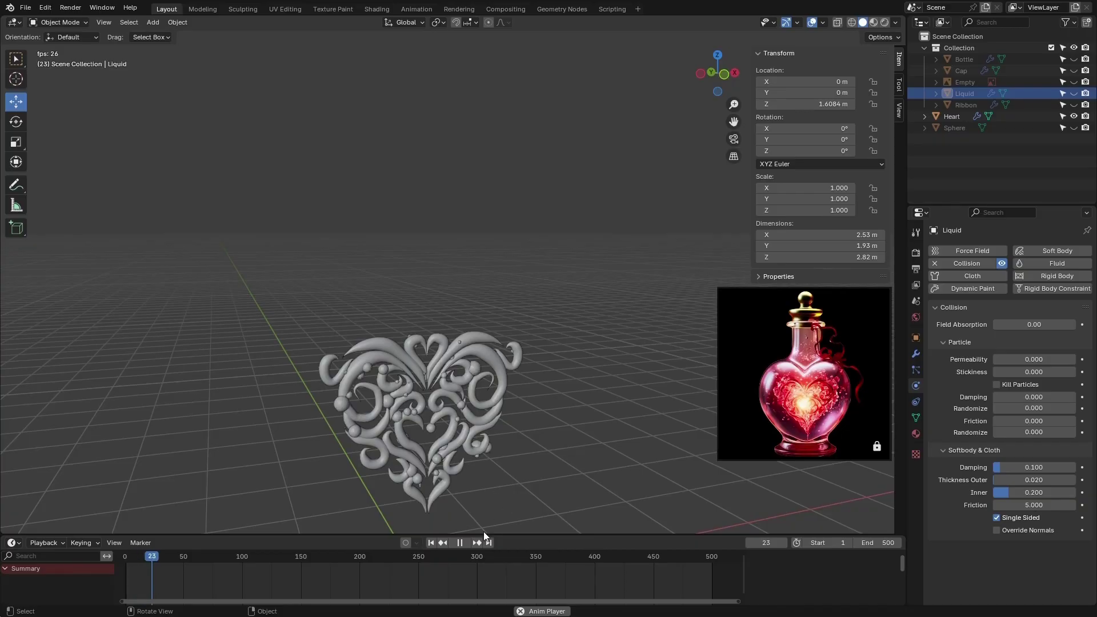
drag(310, 558, 623, 548)
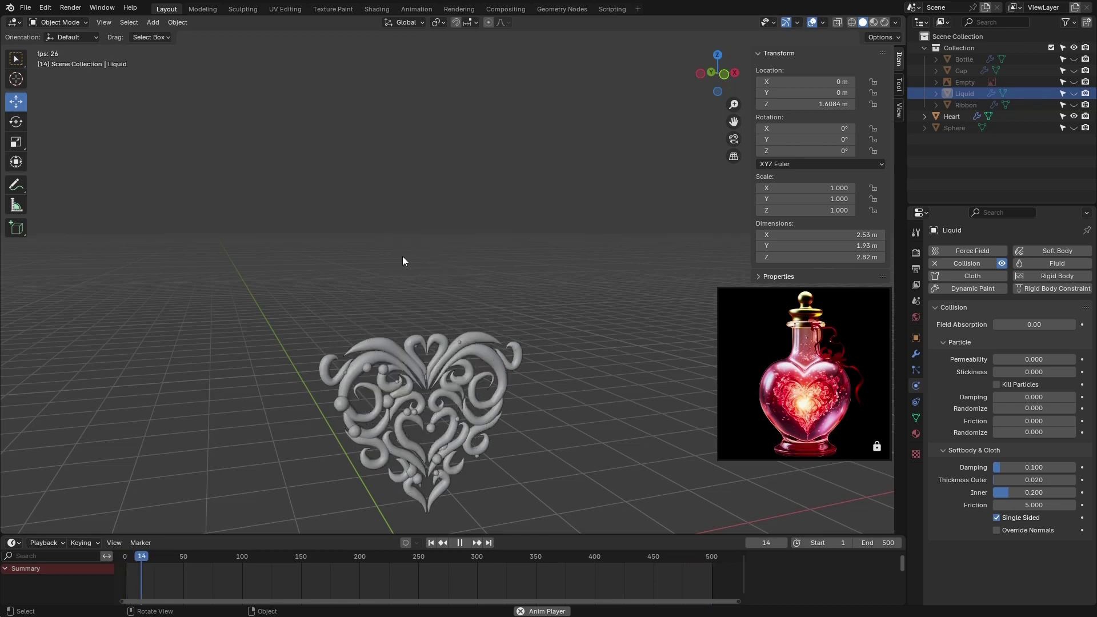
drag(366, 558, 640, 555)
click(460, 543)
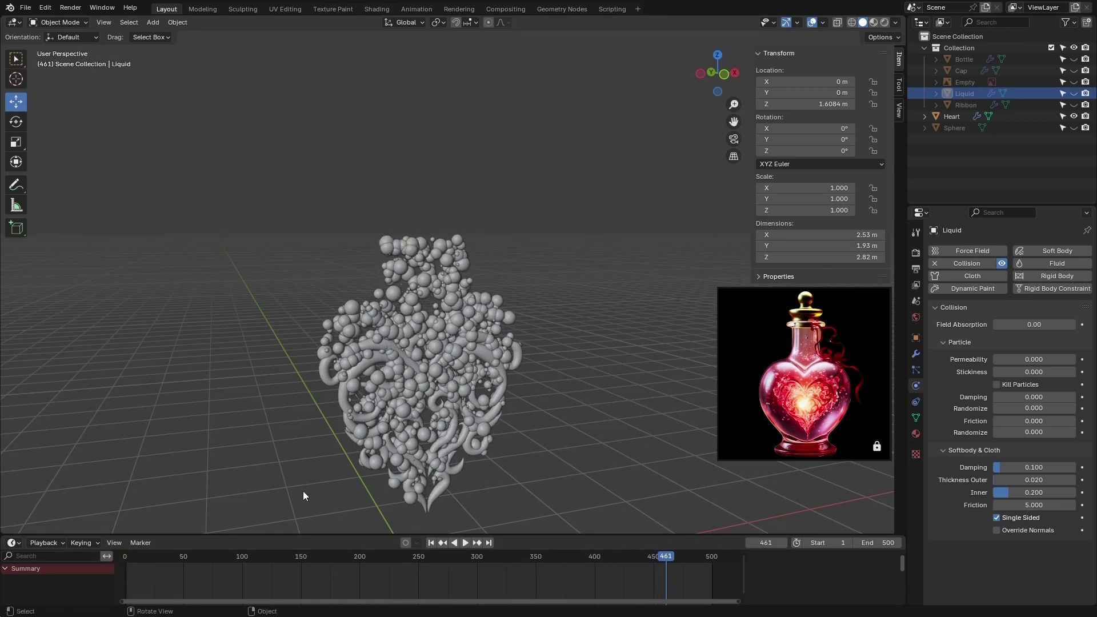
- Enable Kill Particles in the Liquid's collision settings and check the particles up to frame 471
click(997, 384)
key(space)
drag(249, 556, 526, 536)
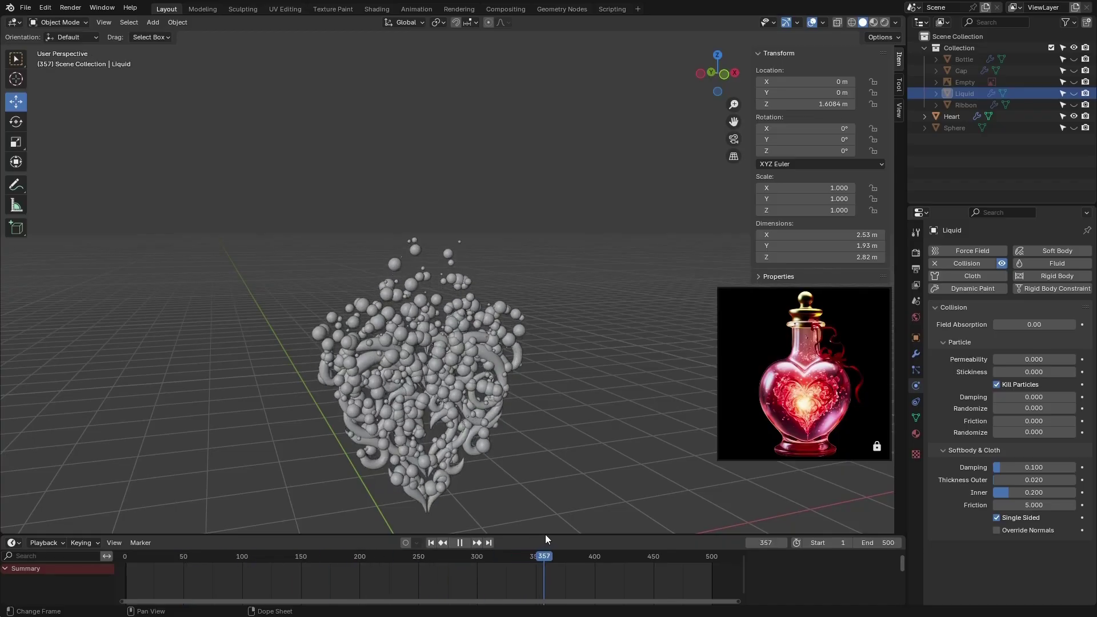
key(space)
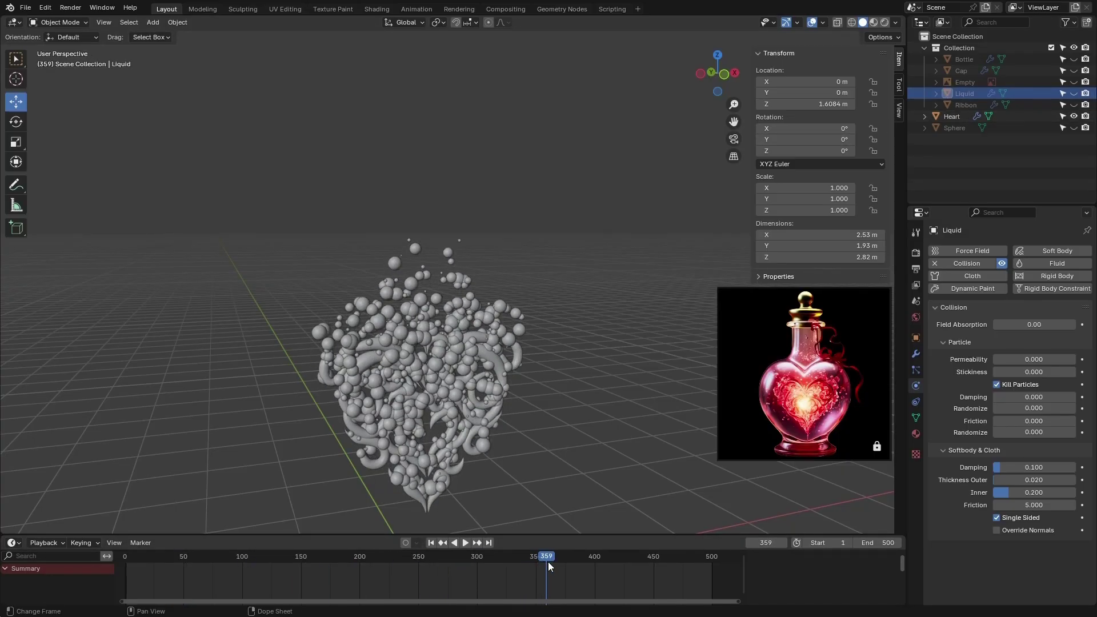
drag(547, 561, 678, 546)
middle_drag(451, 351, 406, 508)
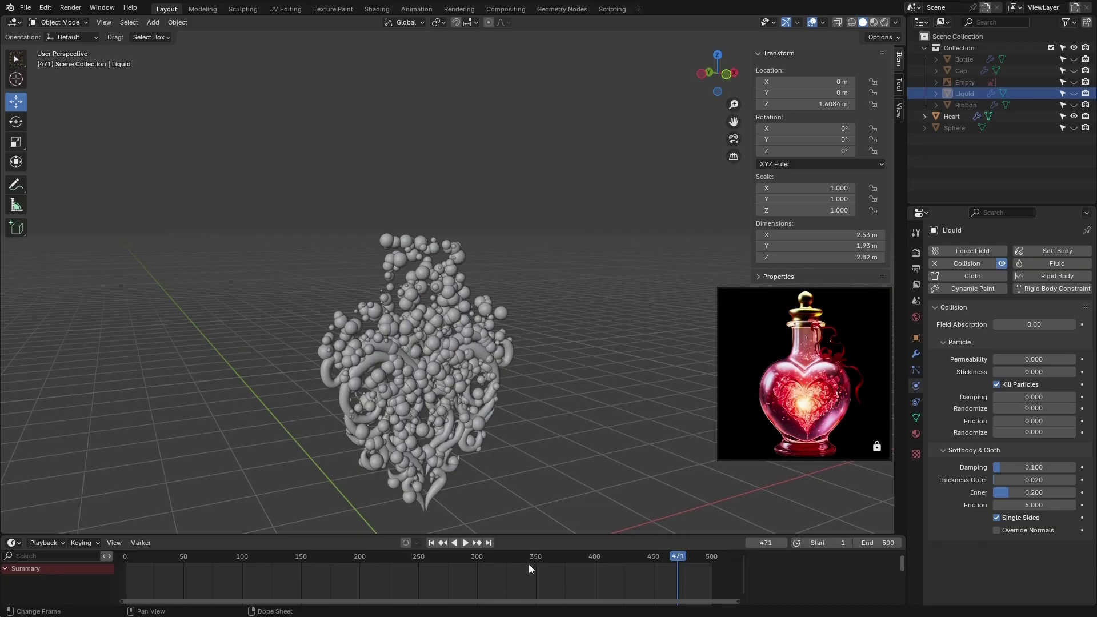
- Replay the particle animation from the start to frame 250 and inspect the particles up close
key(shift+Left)
key(space)
click(462, 544)
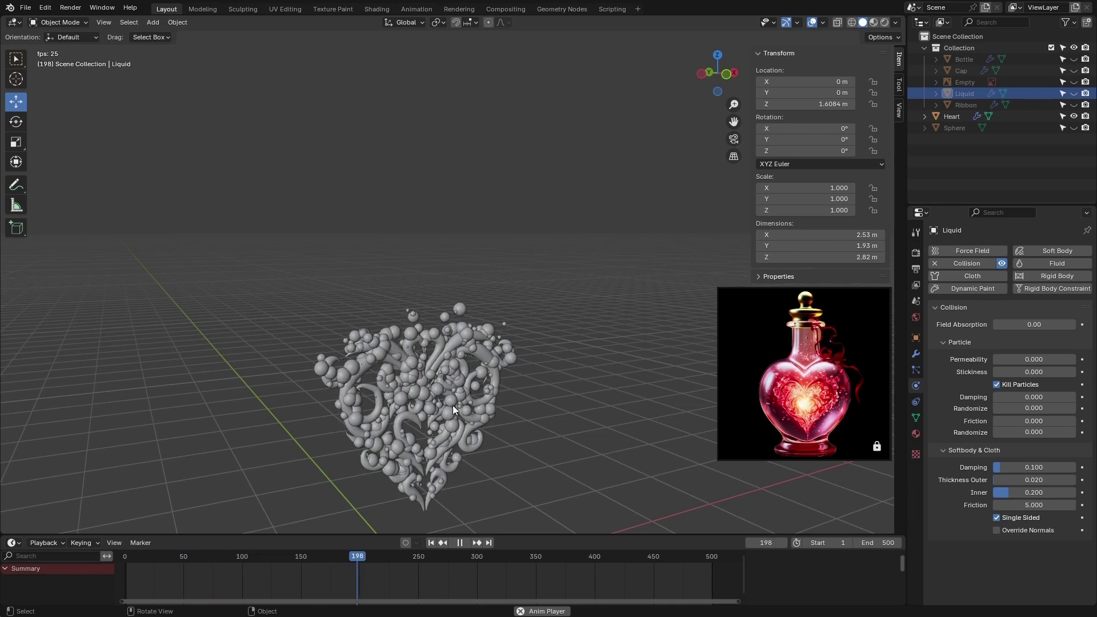
click(460, 543)
scroll(451, 317, up, 4)
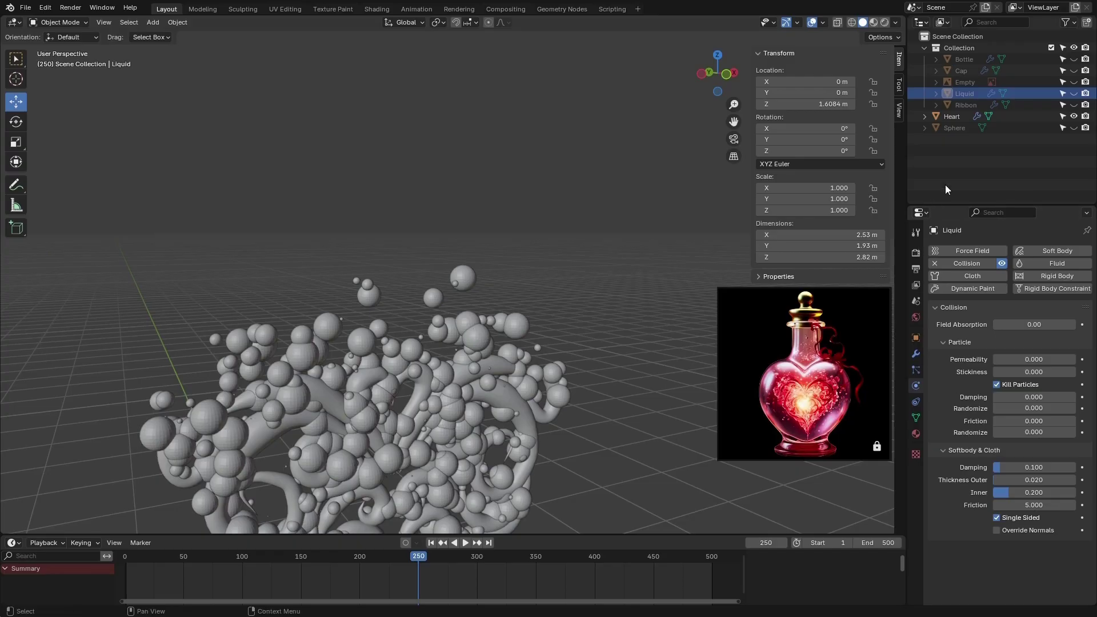
- Select the heart and set its particle render Scale to 0.8
click(956, 115)
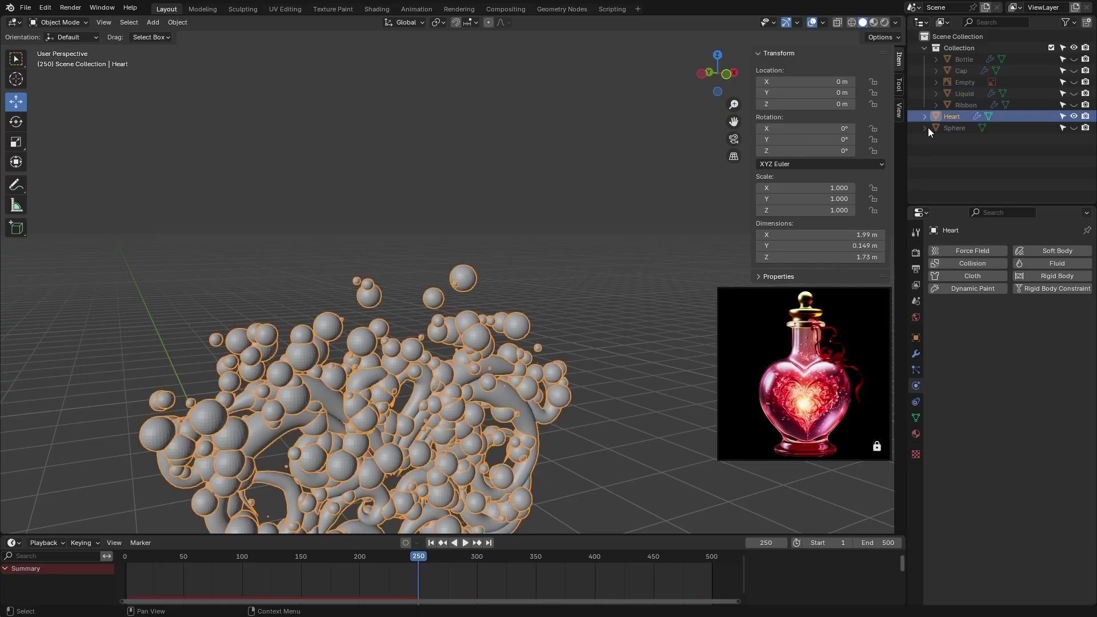
click(916, 370)
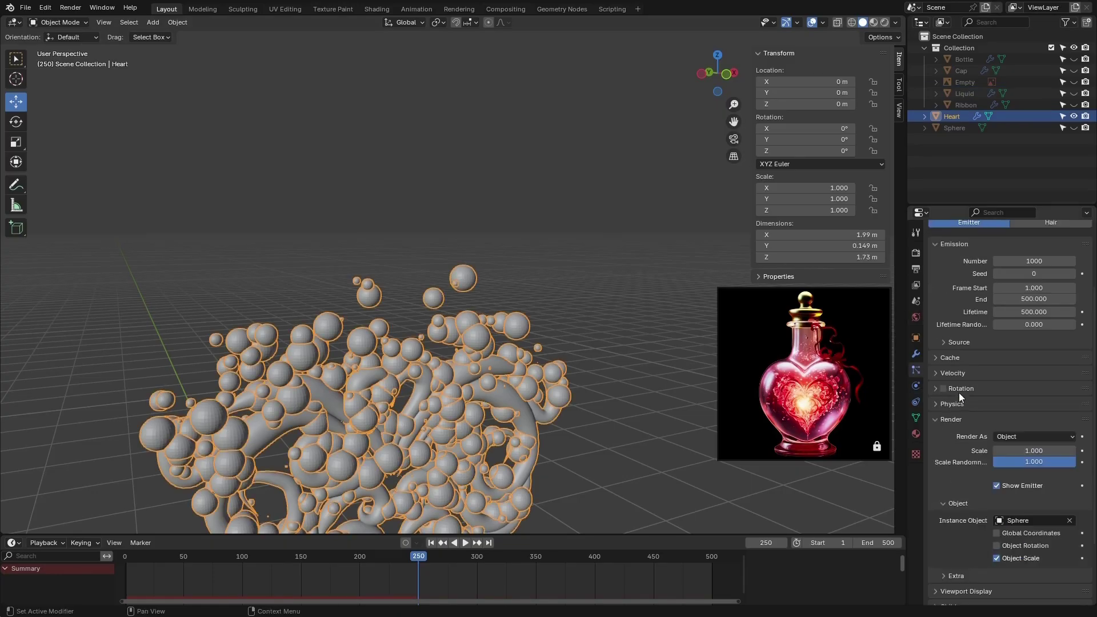
scroll(963, 411, down, 3)
click(1031, 382)
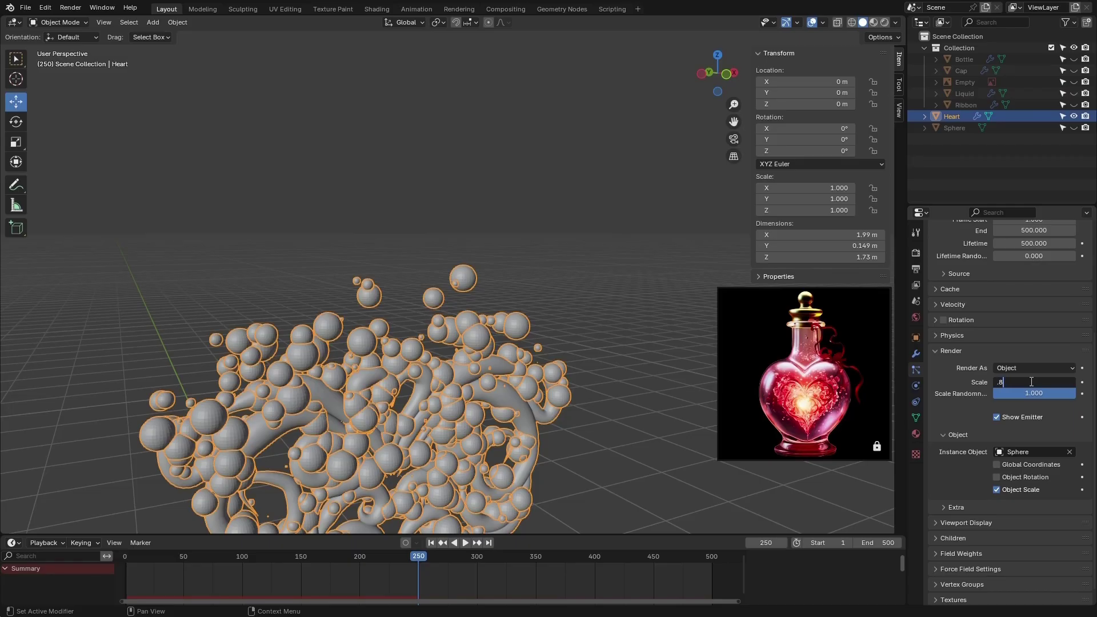
text(.8)
key(Return)
scroll(423, 343, down, 3)
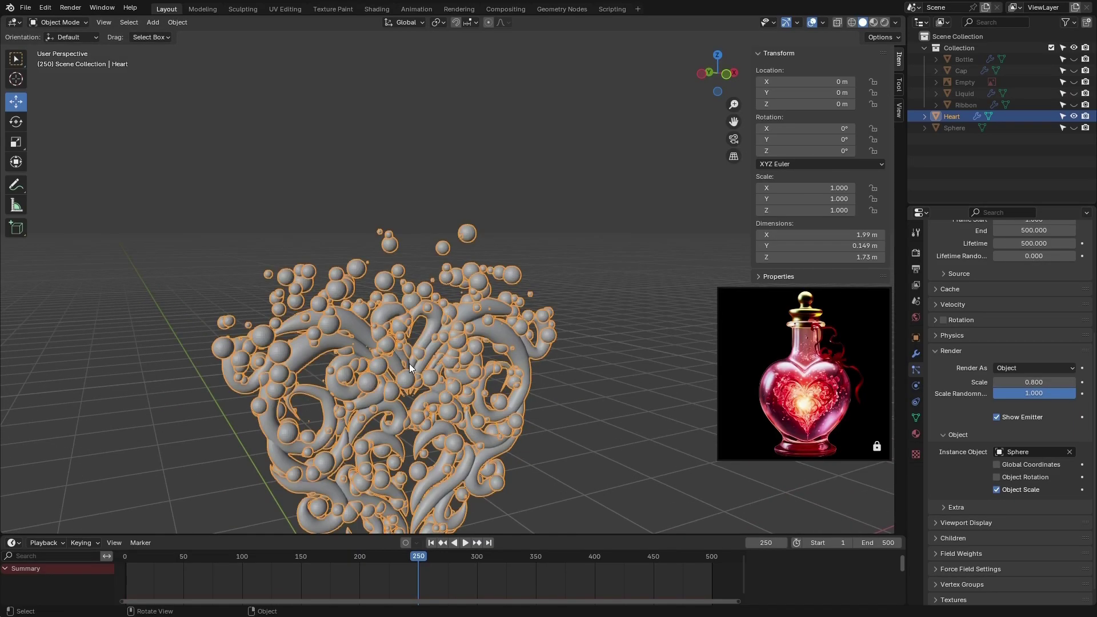
scroll(409, 364, down, 2)
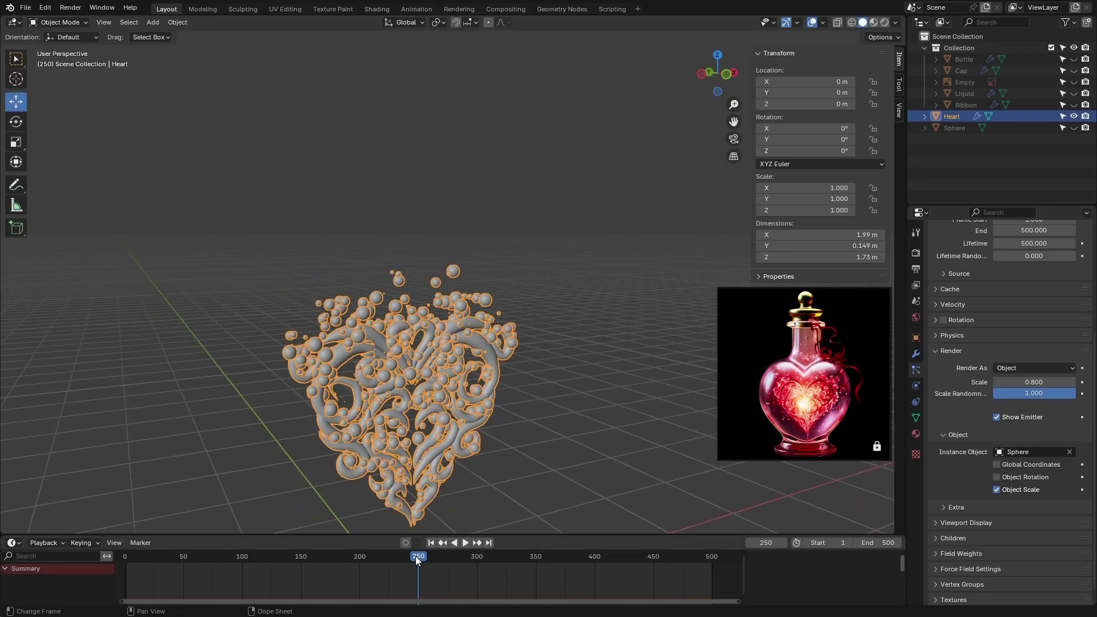
- Reduce the number of particles emitted by the heart to 553 and return to frame 0
drag(416, 556, 193, 561)
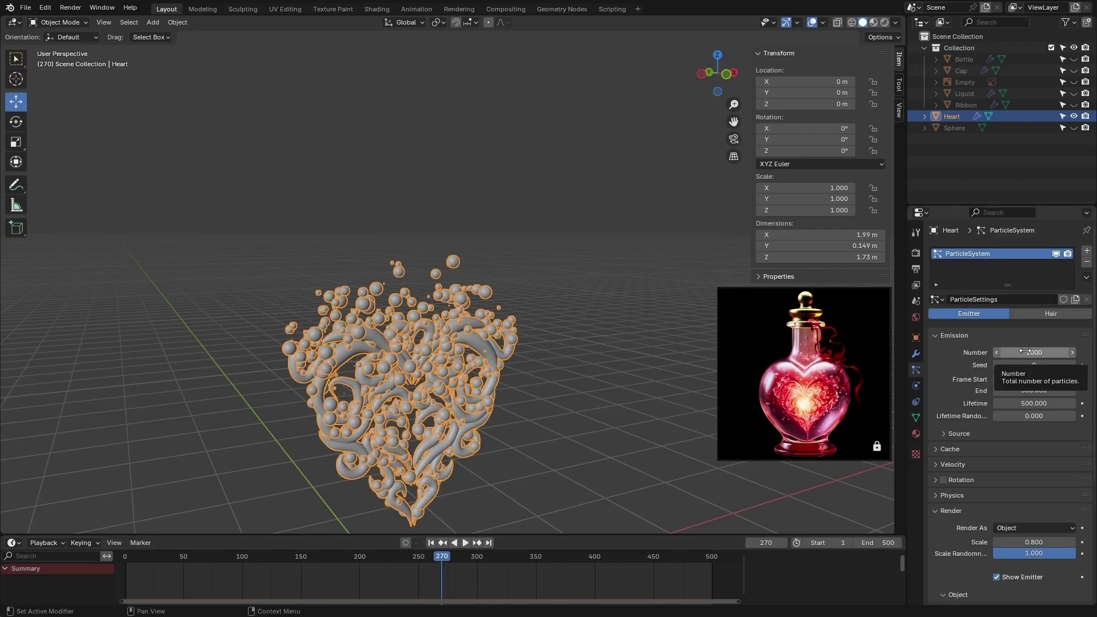
drag(1040, 352, 995, 353)
drag(227, 559, 124, 557)
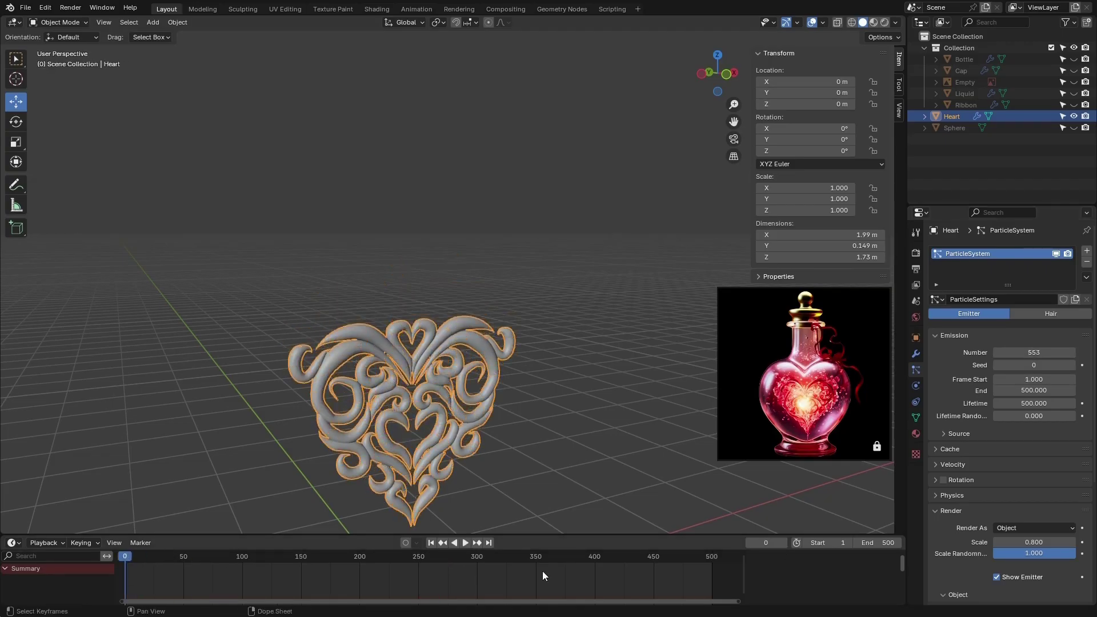
- Play the particle animation through to frame 477, and try 3000 emitted particles on the heart, checking them at frame 426
click(466, 543)
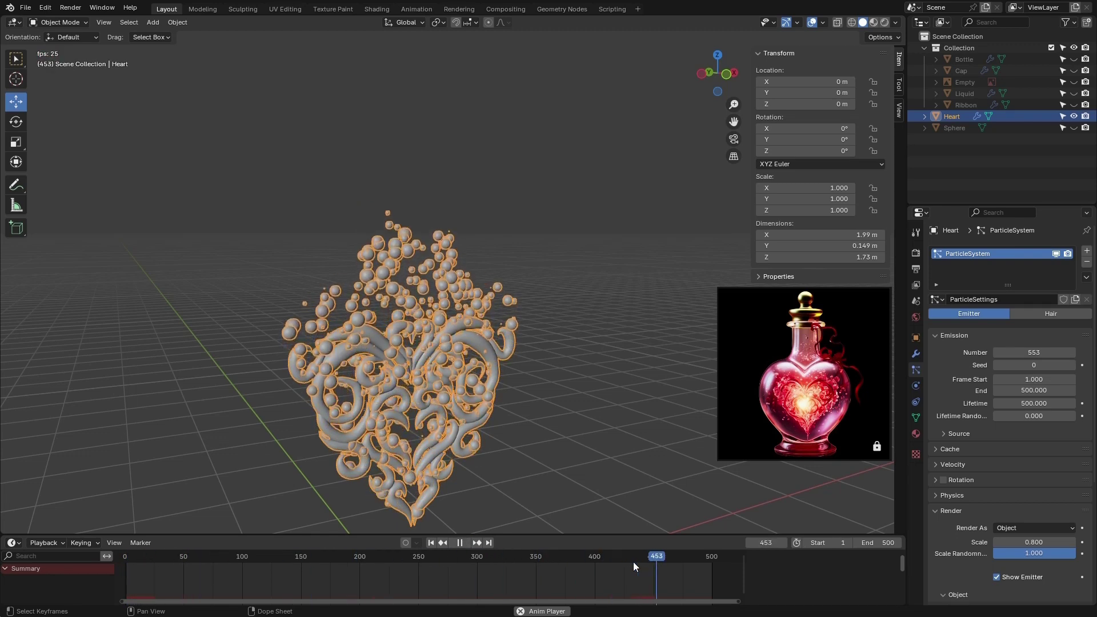
key(space)
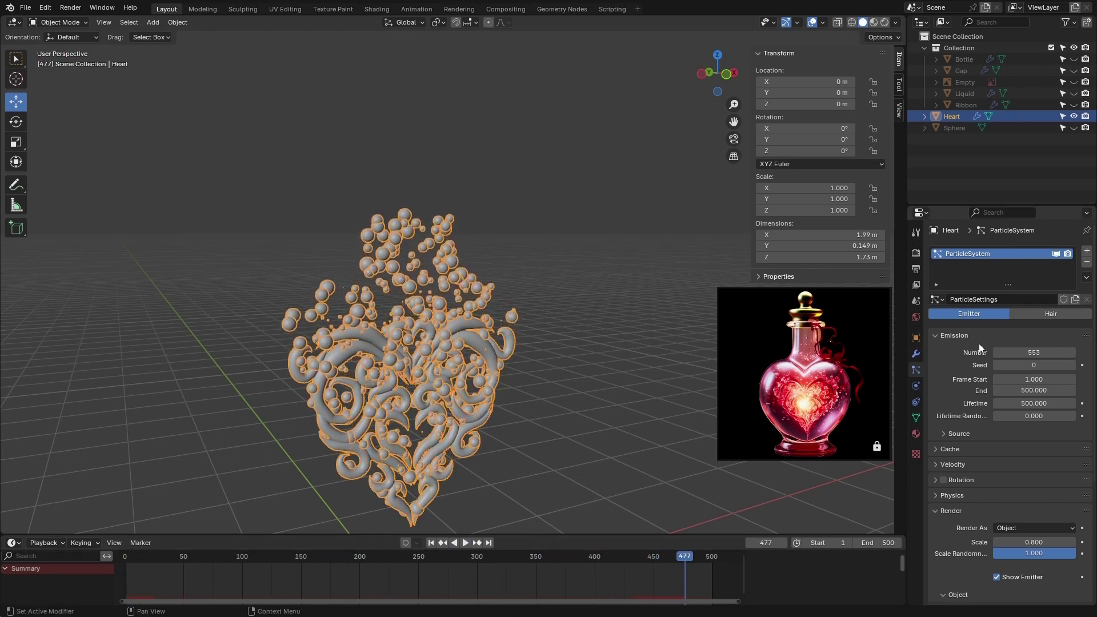
click(1025, 351)
text(3000)
key(Return)
drag(441, 557, 625, 552)
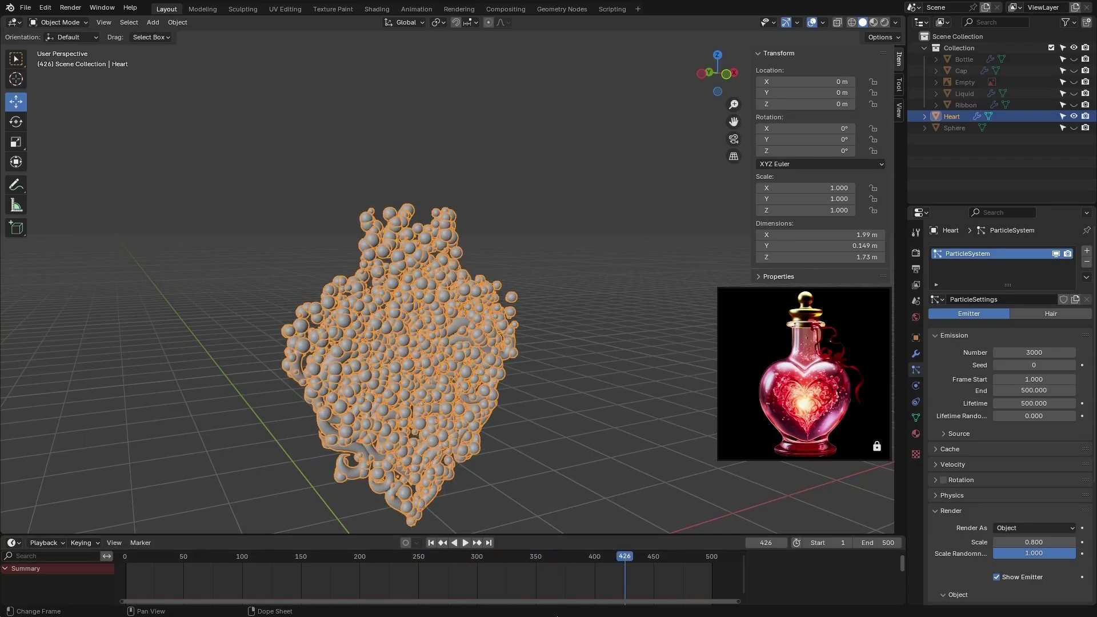
- Set the heart's particle number to 500, inspect the particles at frame 391 and return to frame 0
drag(548, 545, 584, 530)
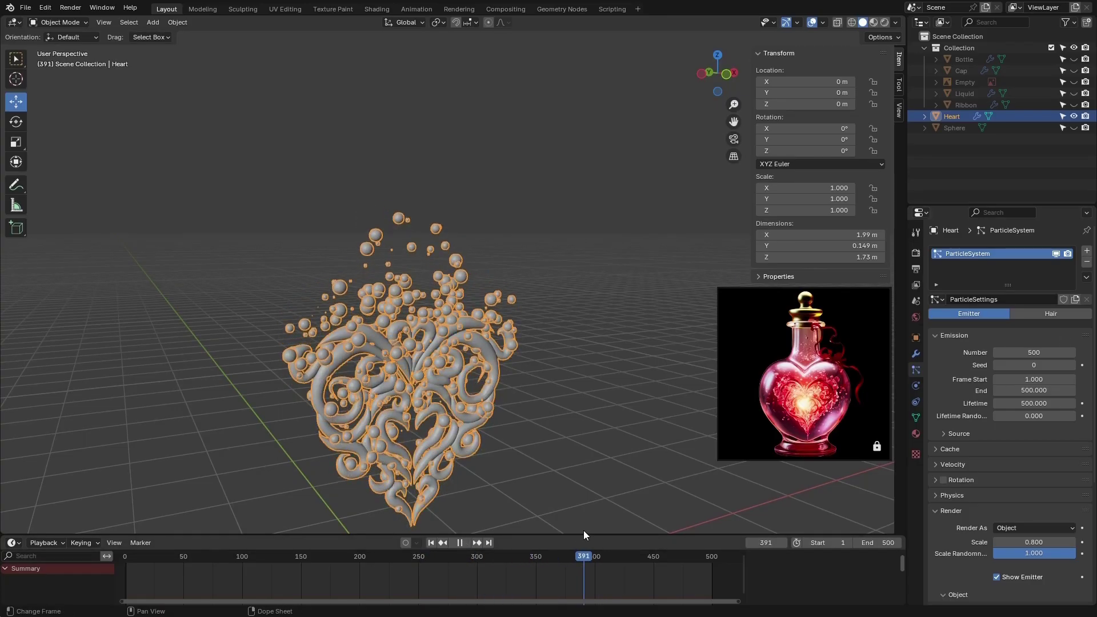
middle_drag(584, 530, 514, 410)
scroll(503, 388, down, 3)
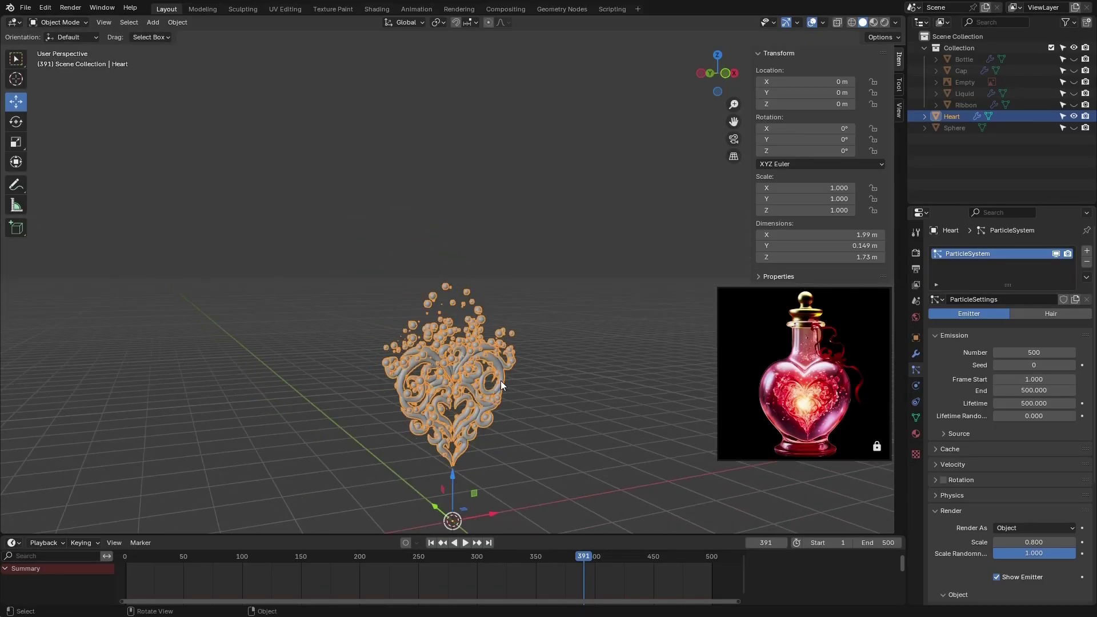
scroll(464, 379, up, 4)
key(Escape)
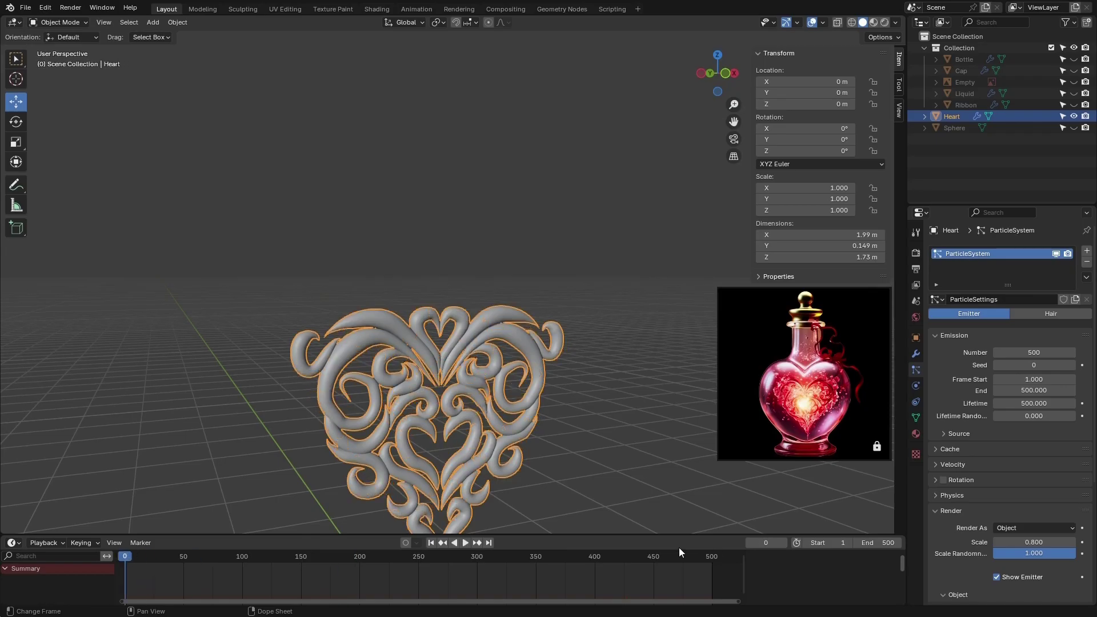
- Add a 32-vertex mesh circle at the origin with a radius of 0.33 m and N-Gon fill
scroll(409, 387, down, 5)
mouse_move(457, 426)
middle_down()
mouse_move(475, 447)
mouse_move(467, 444)
middle_up()
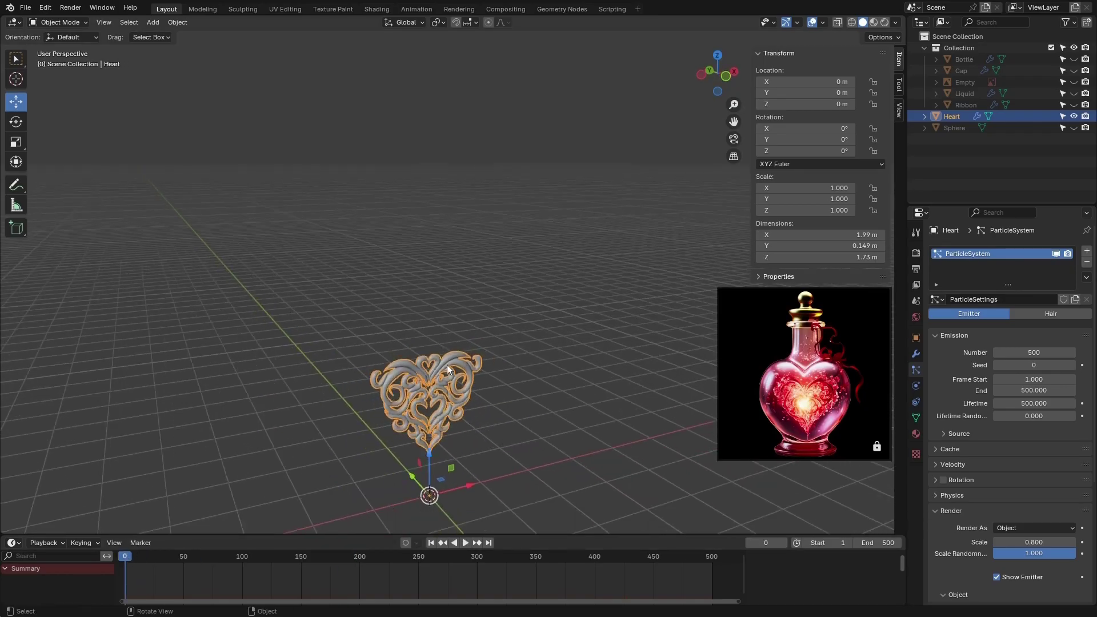
scroll(450, 362, down, 2)
scroll(450, 407, up, 5)
shift+middle_drag(438, 394, 423, 372)
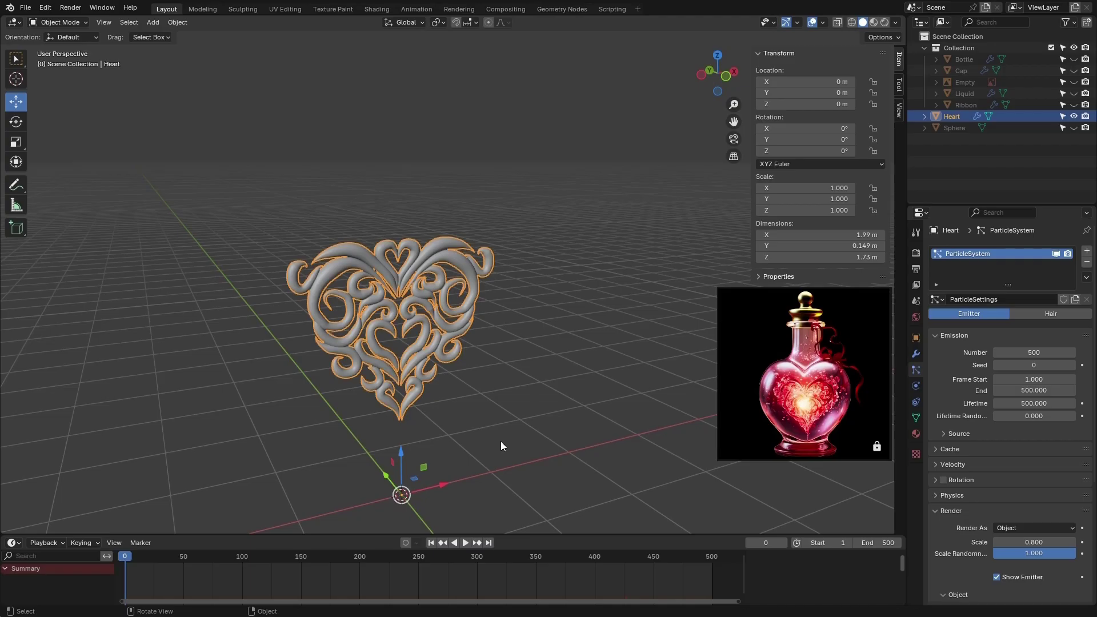
key(shift+a)
mouse_move(481, 392)
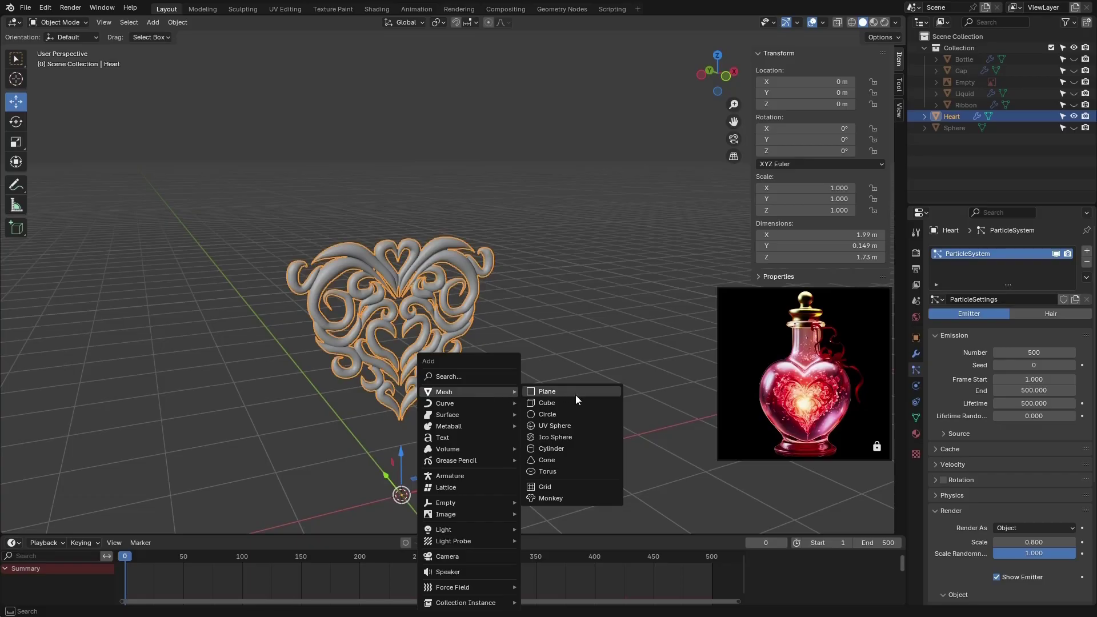
click(563, 415)
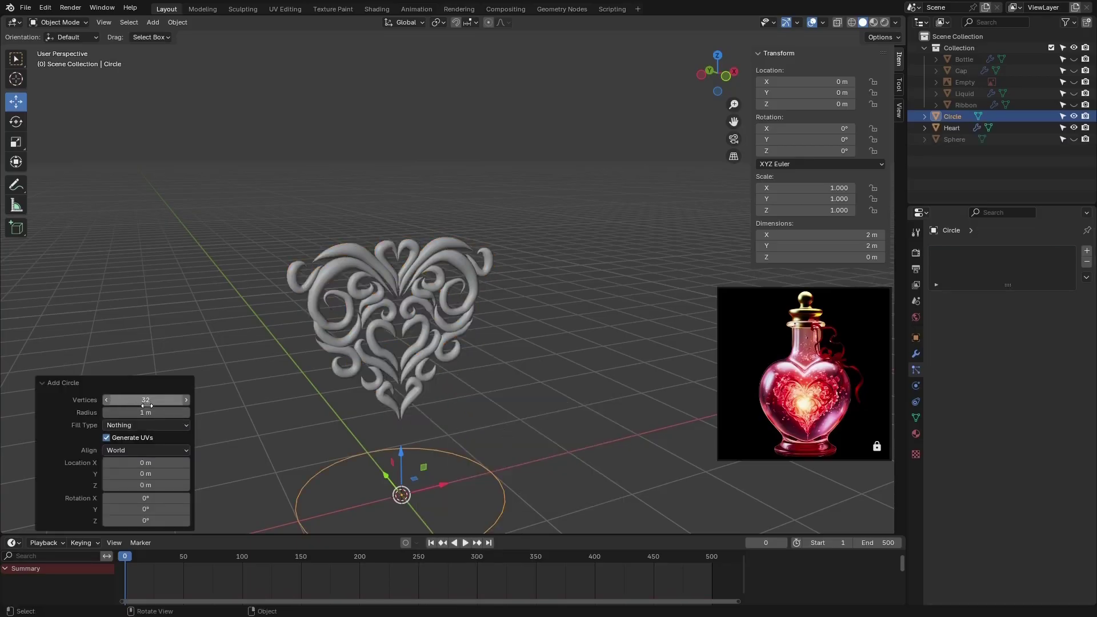
drag(150, 412, 127, 412)
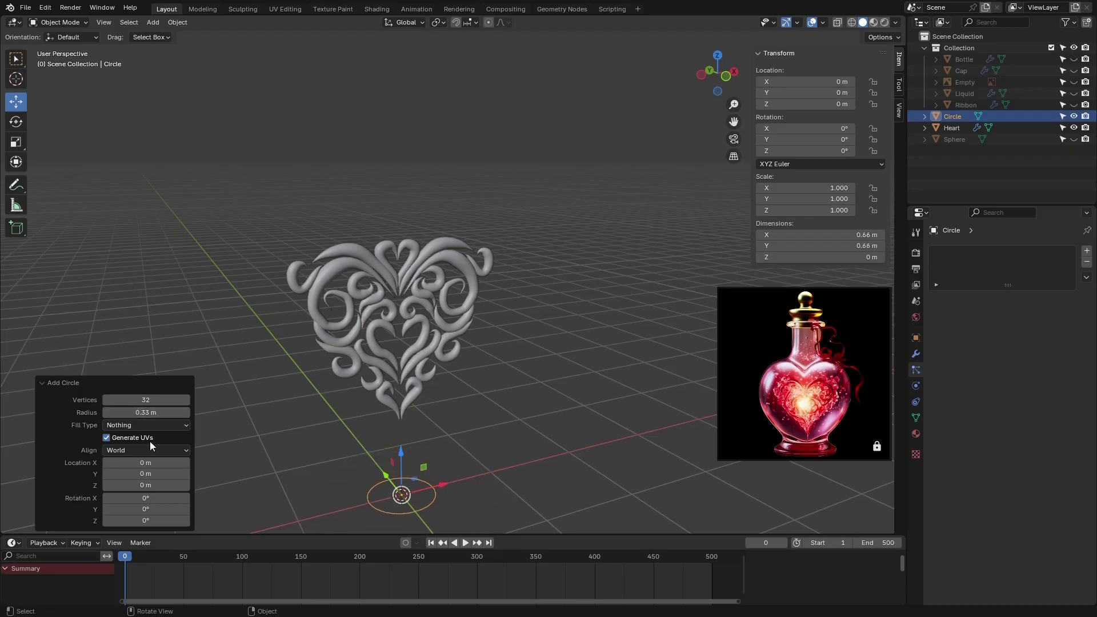
click(125, 424)
click(128, 432)
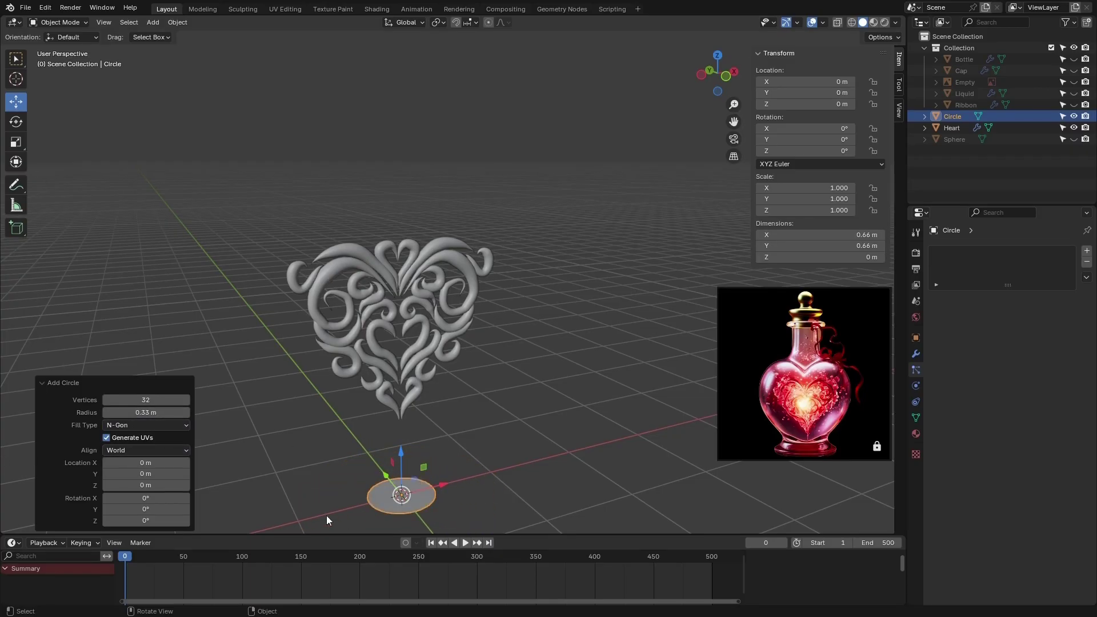
click(42, 383)
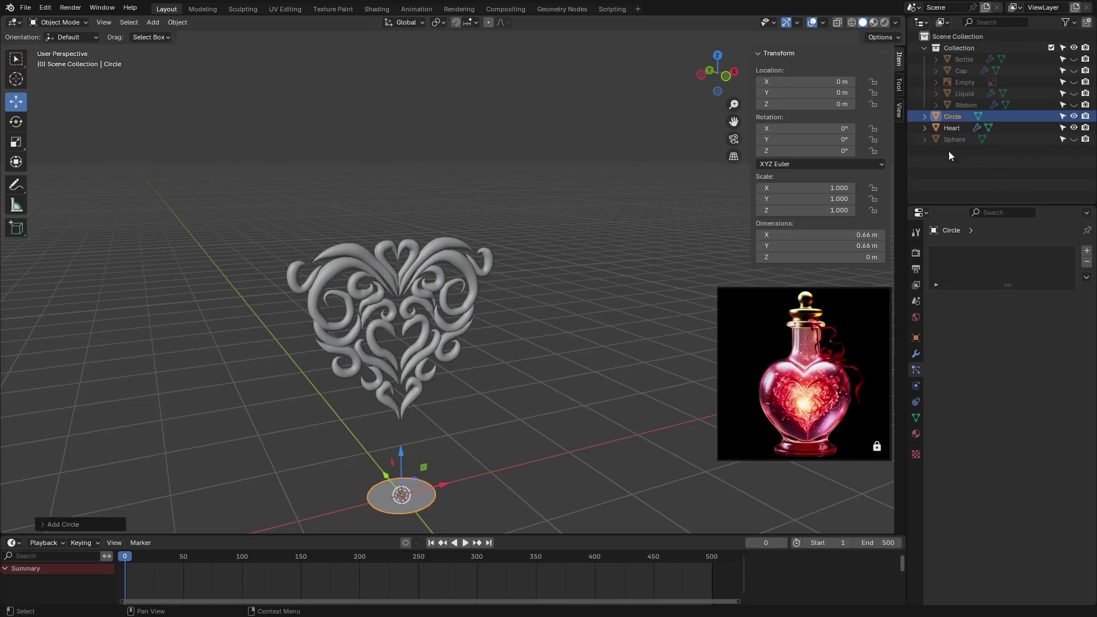
- Unhide the Bottle and raise the circle along Z to about 2.88 m, at the base of the bottle's neck
click(1074, 60)
drag(402, 458, 409, 166)
middle_drag(409, 166, 440, 295)
key(KP_7)
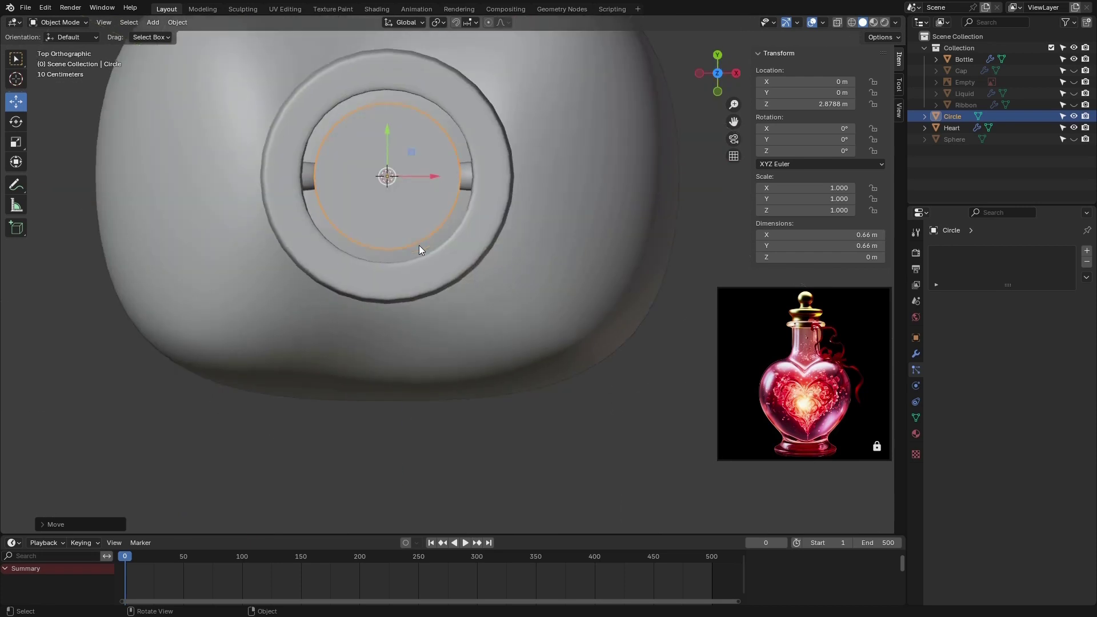
- Scale the circle to about 1.26 so it fits the inside of the bottle's neck
key(s)
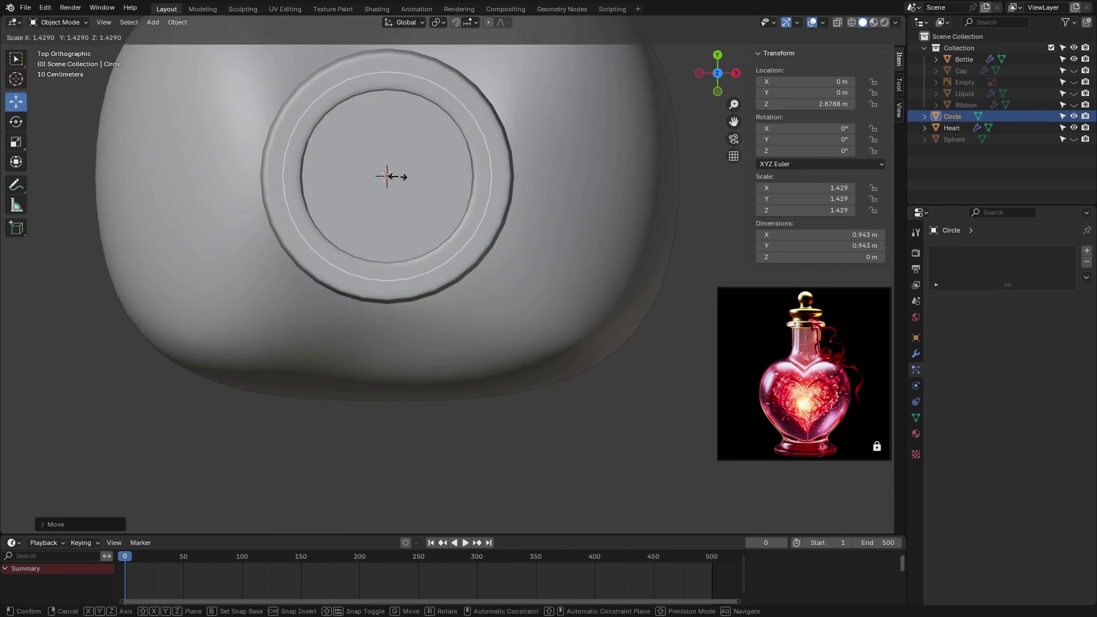
click(396, 177)
middle_drag(411, 214, 408, 194)
key(s)
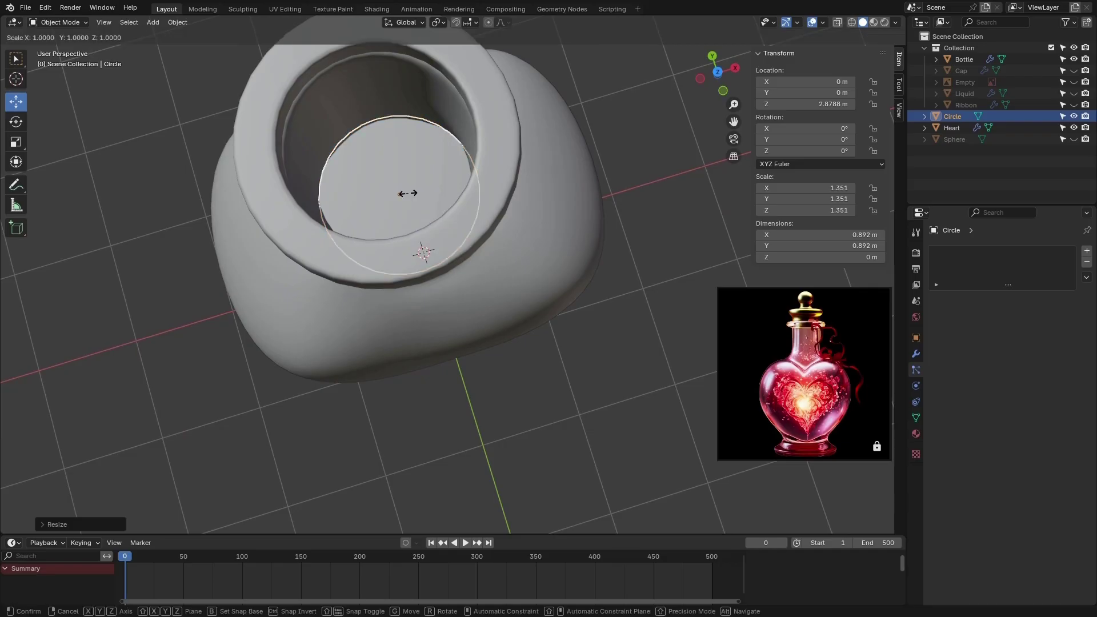
click(407, 193)
middle_drag(406, 193, 372, 123)
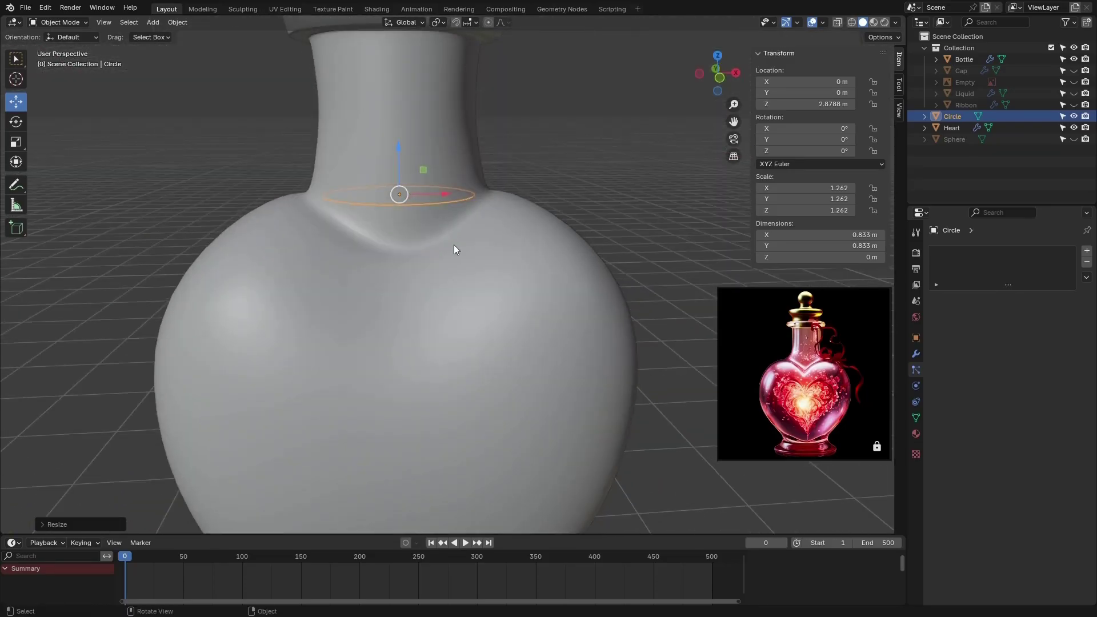
- Lower the circle along Z to about 2.61 m, just below the neck inside the bottle body
key(KP_1)
scroll(451, 252, down, 4)
scroll(432, 234, up, 4)
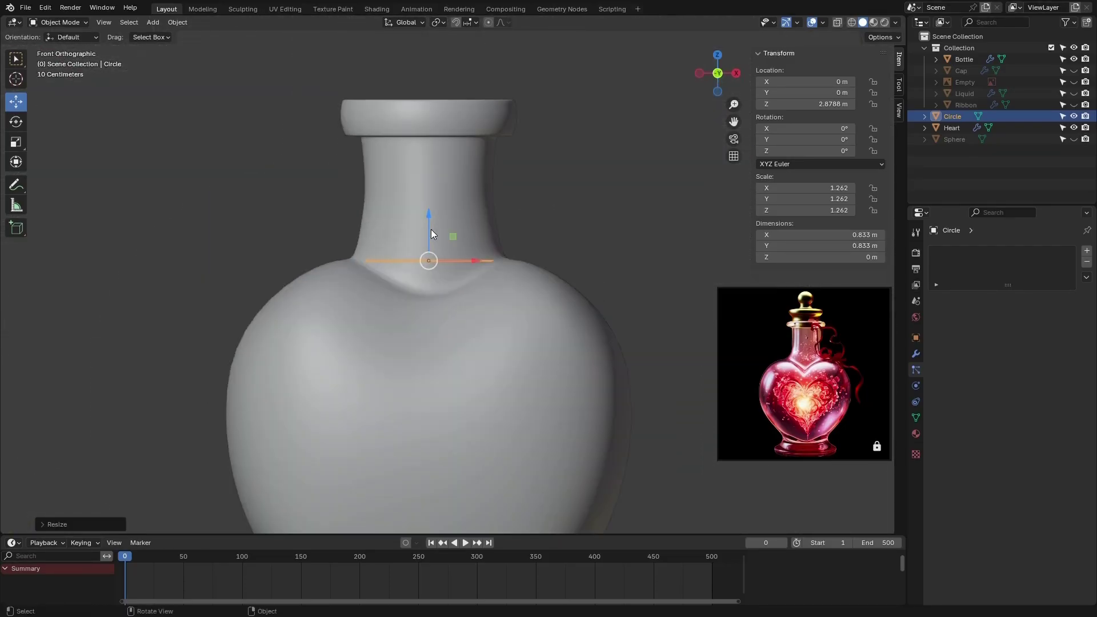
drag(429, 222, 417, 260)
mouse_move(451, 303)
middle_down()
mouse_move(448, 351)
mouse_move(440, 304)
middle_up()
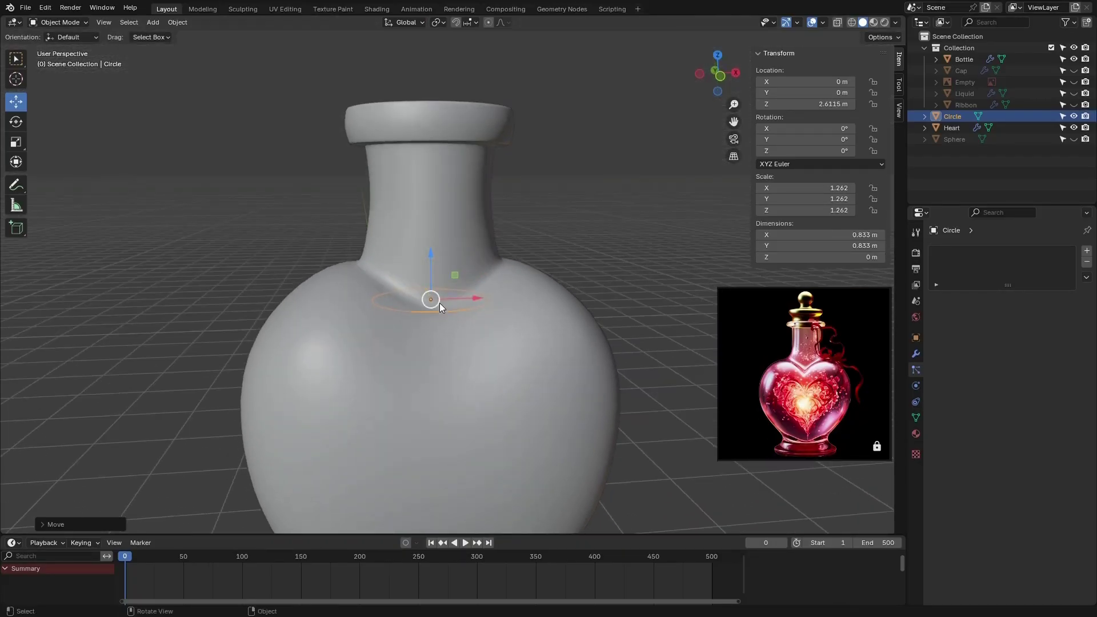
- Enlarge the circle to a scale of about 1.48, matching the bottle's inner width at its lowered height
key(s)
click(441, 305)
middle_drag(441, 305, 441, 344)
key(s)
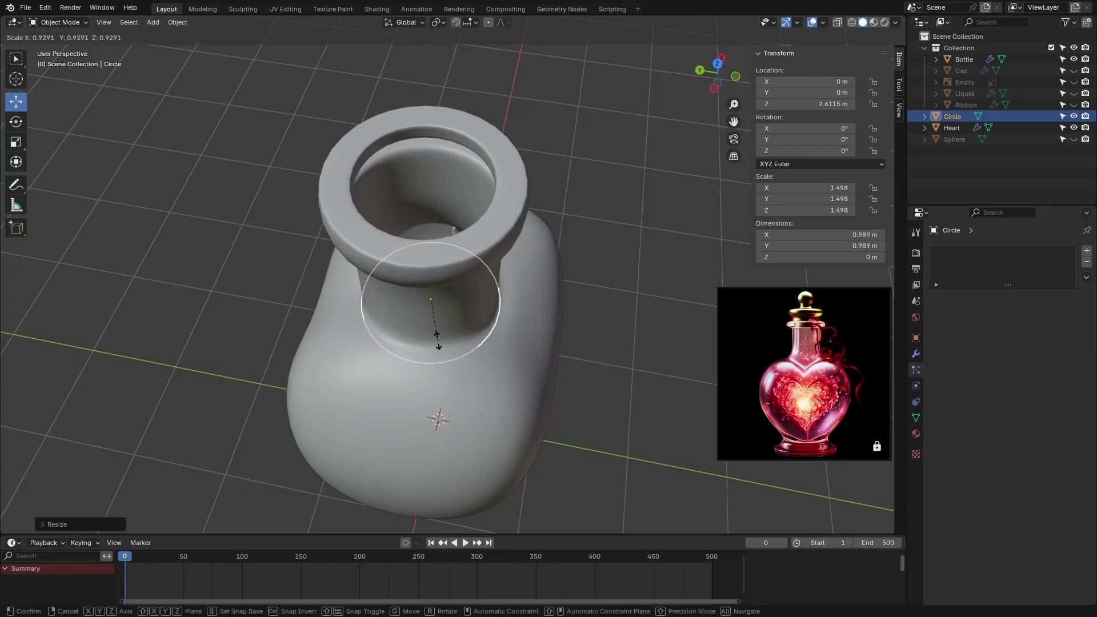
click(437, 340)
middle_drag(536, 386, 420, 324)
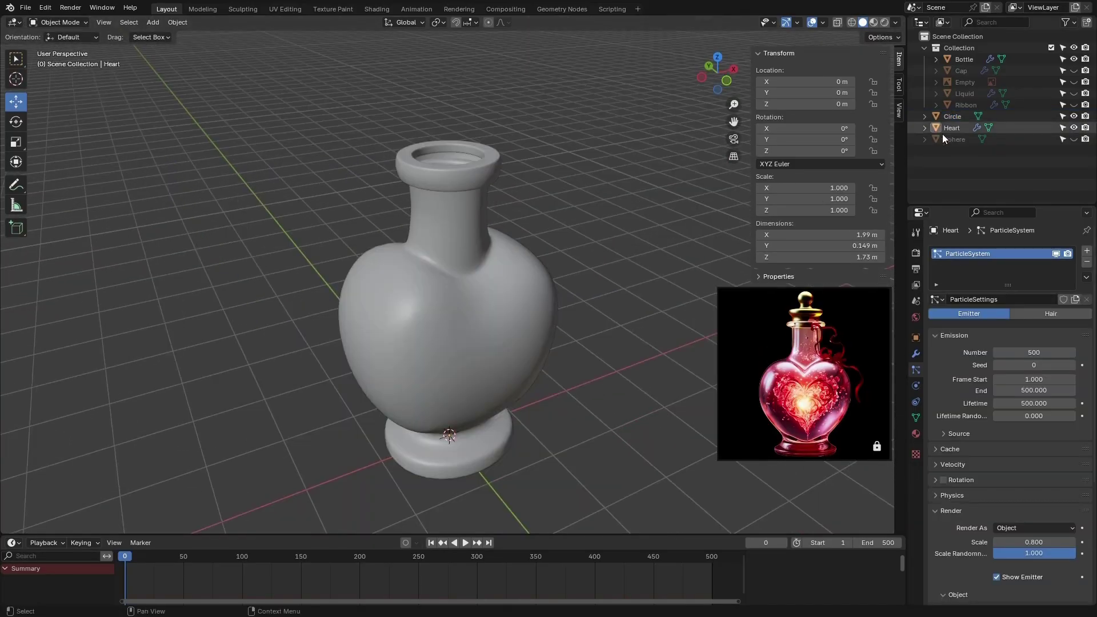
- Select the circle together with the heart as the active object and copy all of the heart's particle systems to the circle
click(957, 118)
ctrl+click(958, 127)
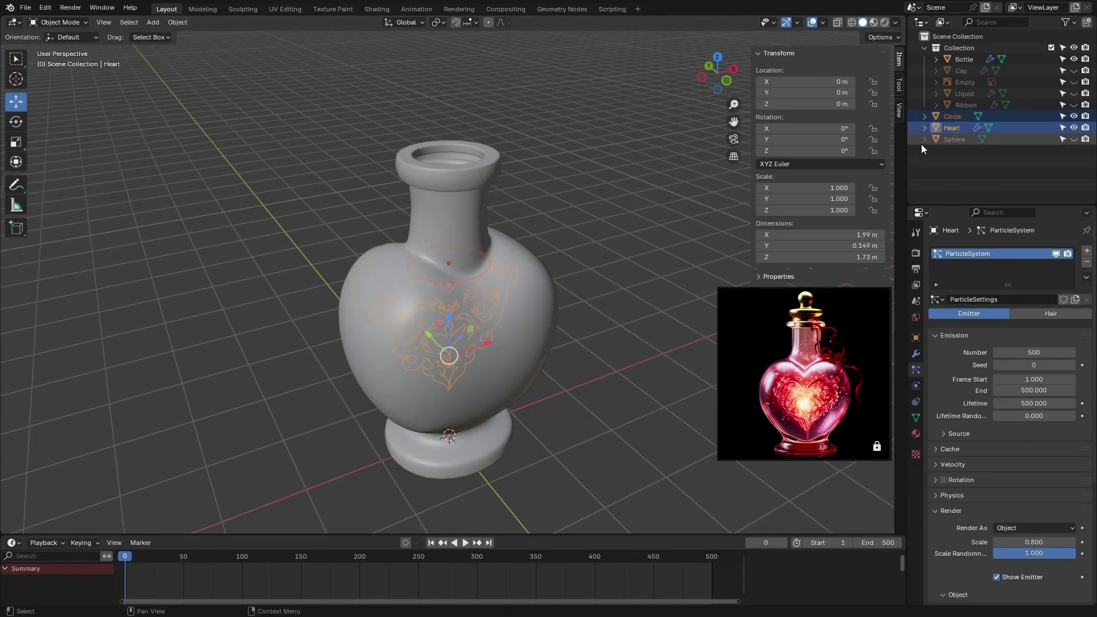
click(1087, 279)
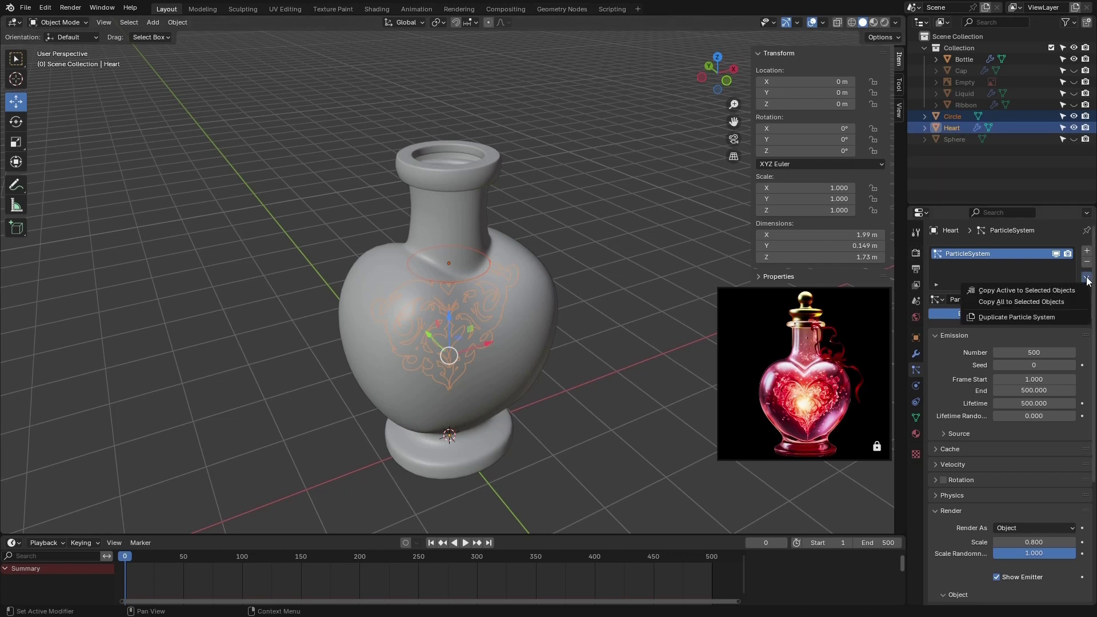
click(1040, 303)
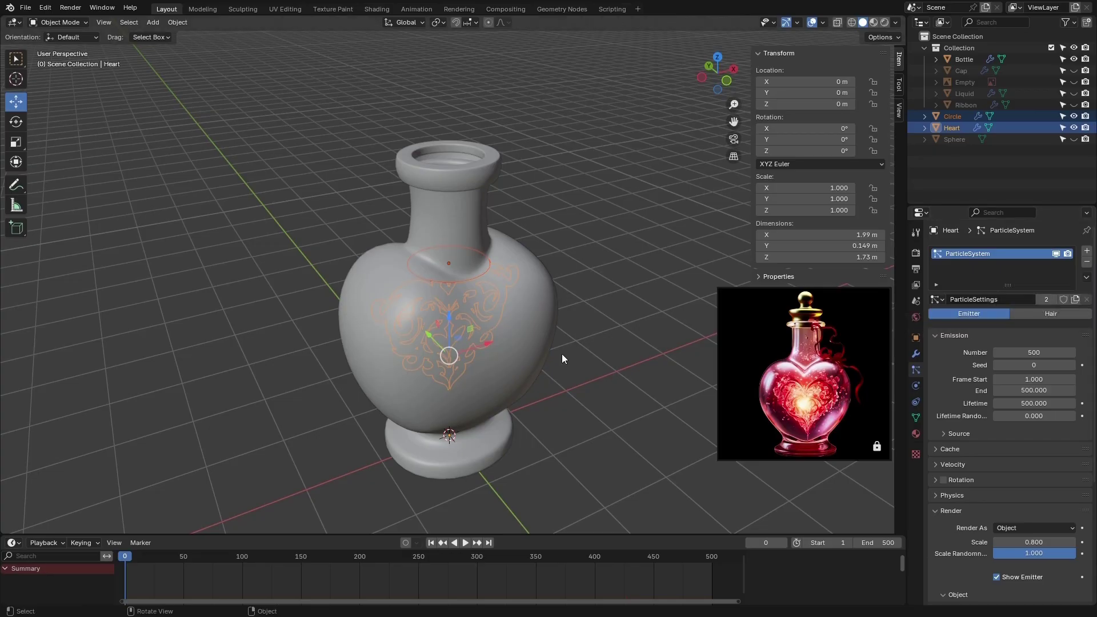
- Hide the Bottle and scrub to frame 336 to check the particles from the heart and the circle
click(1075, 57)
middle_drag(594, 285, 391, 422)
drag(138, 554, 518, 561)
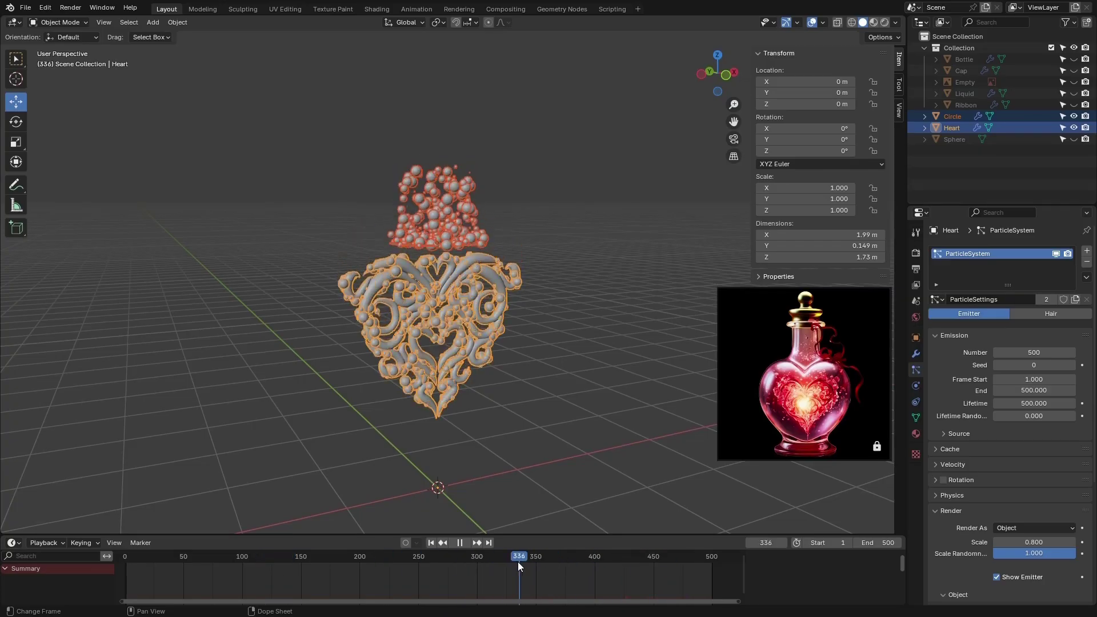
- Select the circle, make its particle settings independent of the heart's, and check its particles at frame 269
click(555, 207)
click(461, 219)
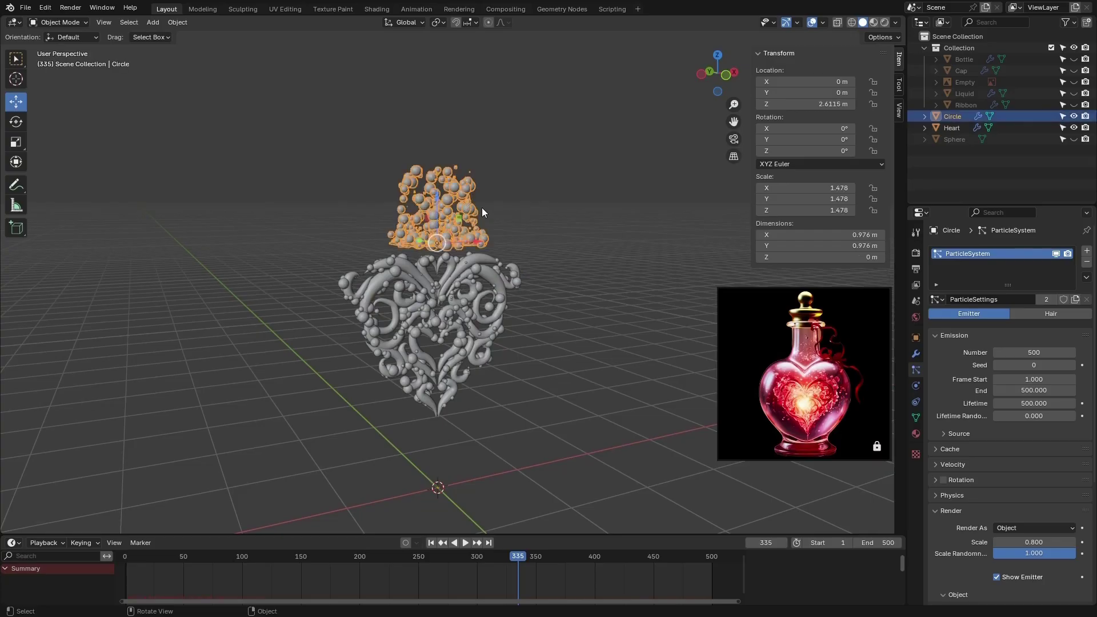
scroll(457, 212, up, 2)
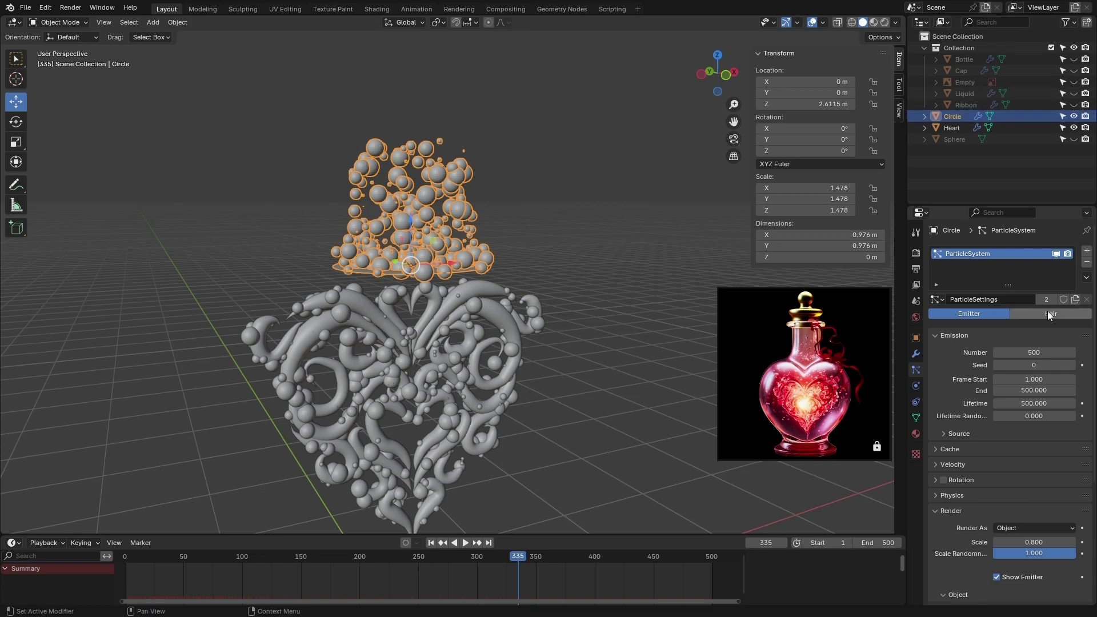
click(1075, 300)
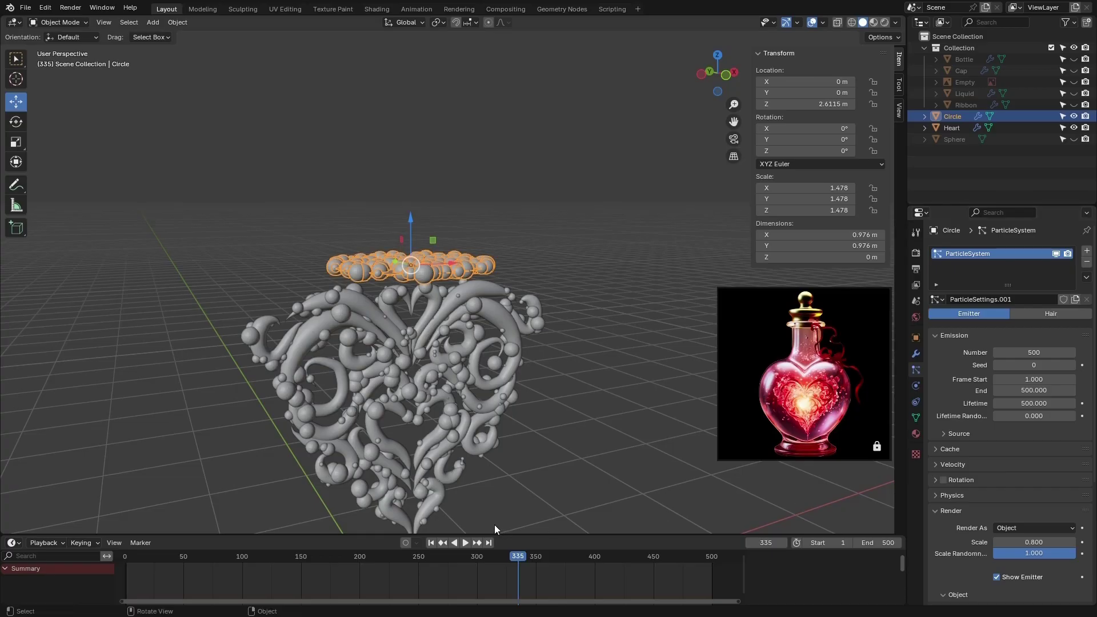
drag(372, 559, 440, 564)
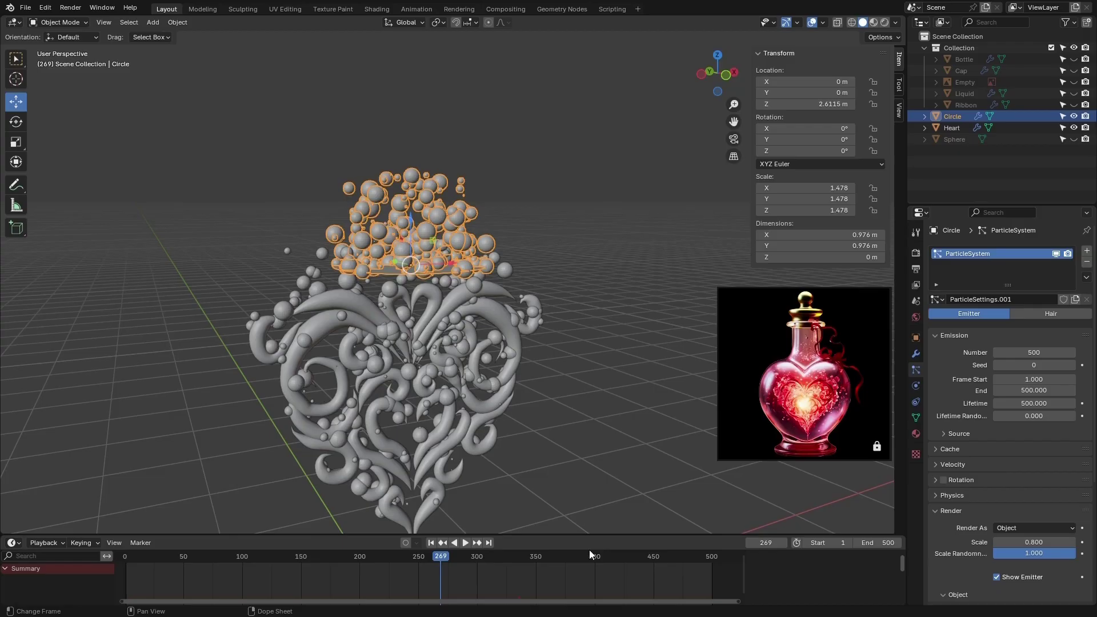
- Set the circle's particle number to 100, scrub through the timeline to check it and return to frame 0
click(1043, 353)
text(1)
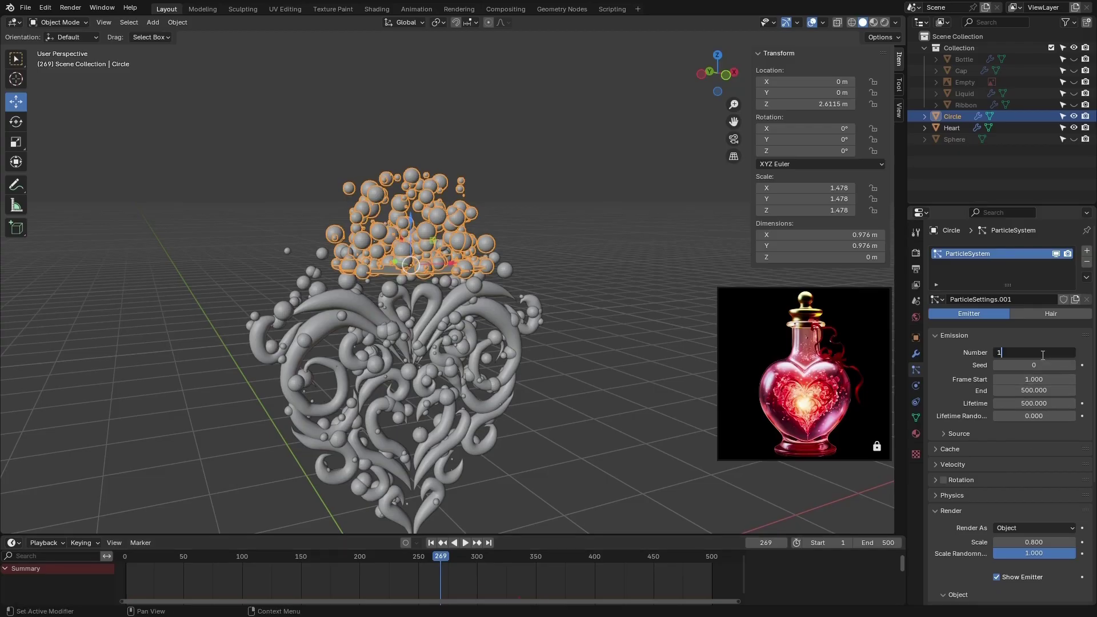
text(00)
key(Return)
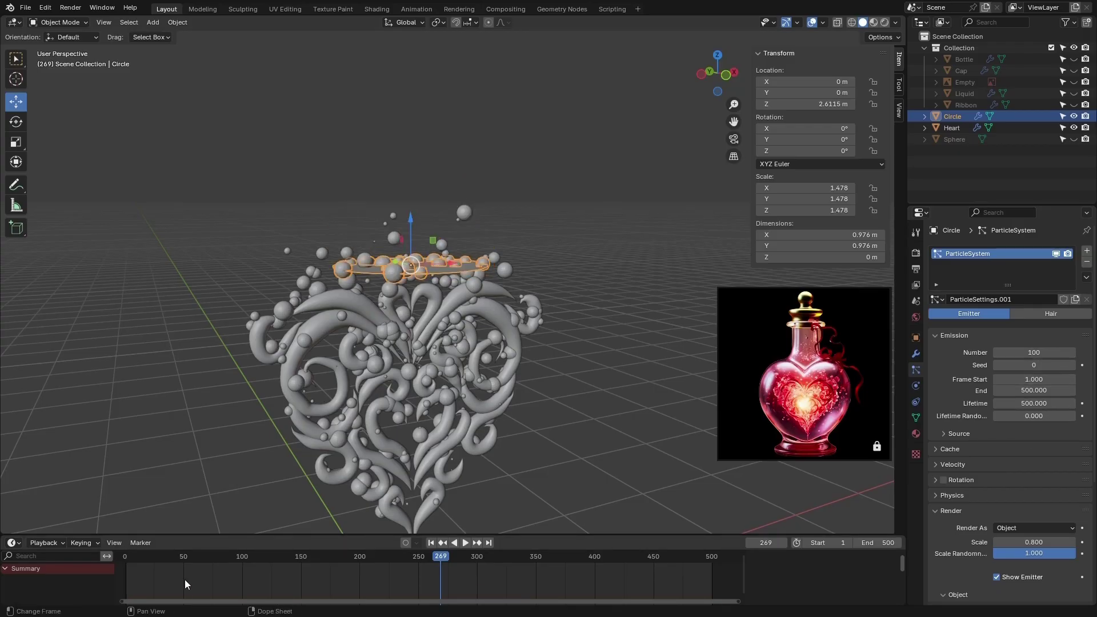
drag(265, 558, 508, 543)
key(Escape)
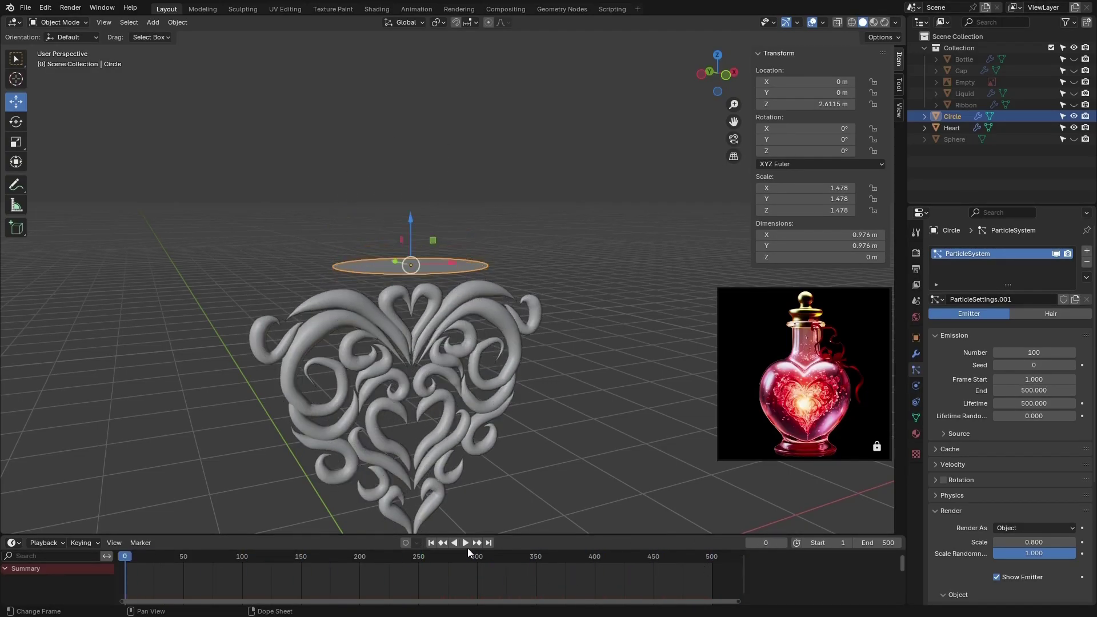
- Play the animation to about frame 301 and examine the particles rising from the circle
click(465, 544)
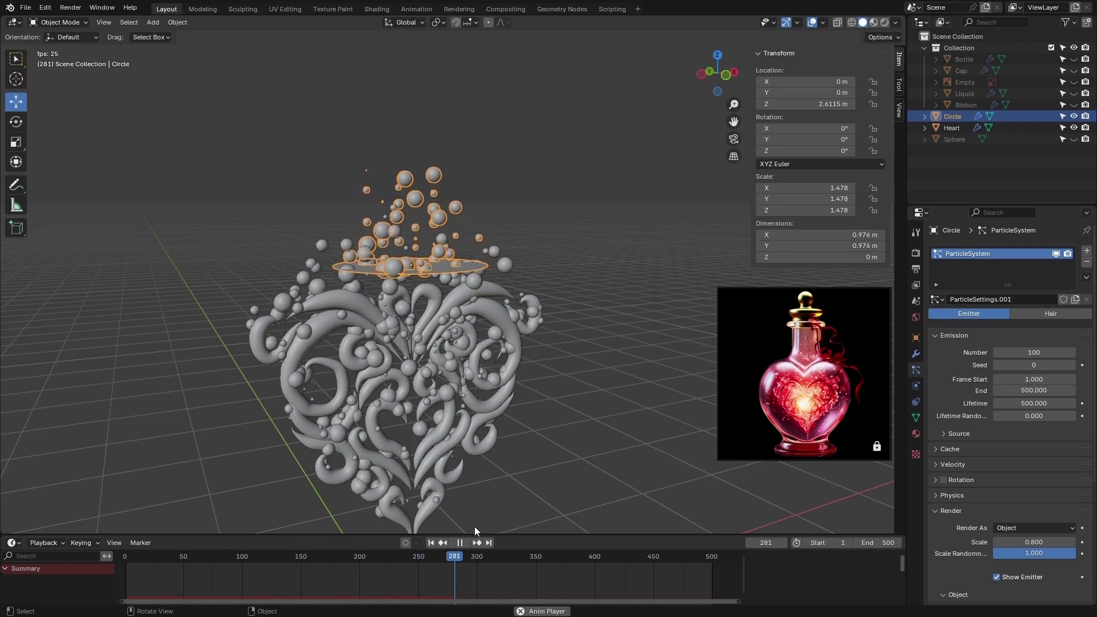
key(space)
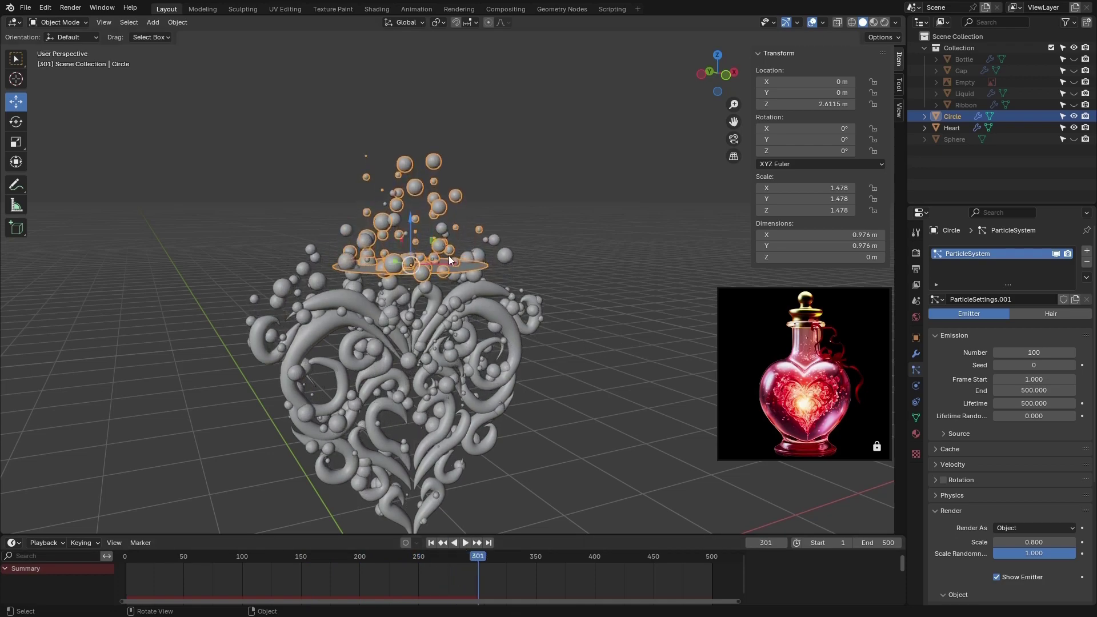
middle_drag(449, 256, 411, 269)
- Set the circle's particle number to 150 and replay the animation from an earlier frame to check the emission
click(1034, 352)
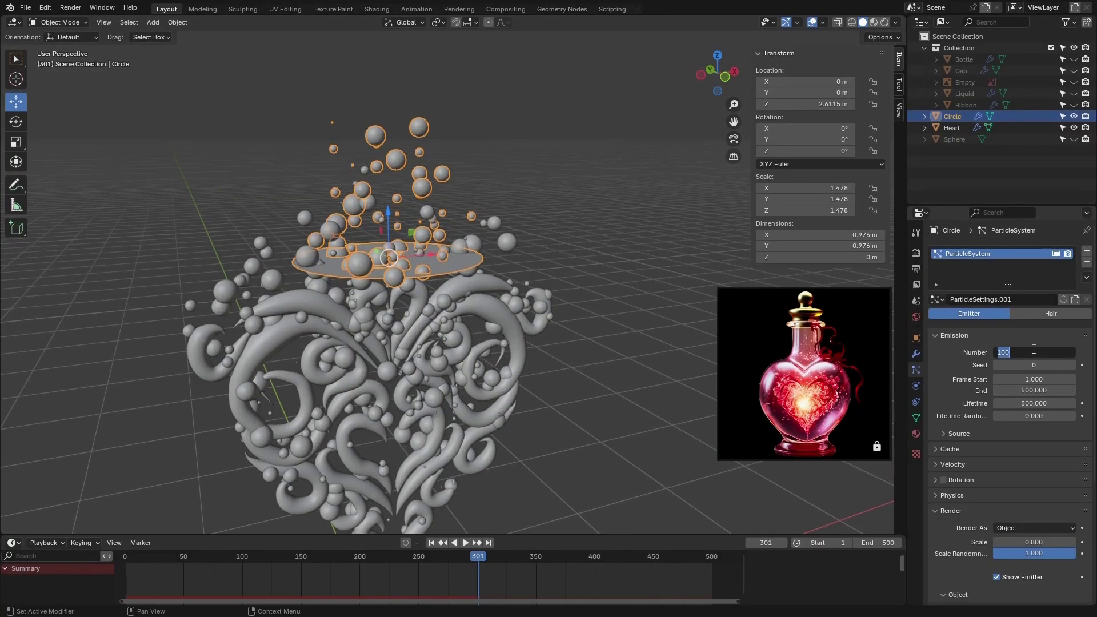
text(150)
key(Return)
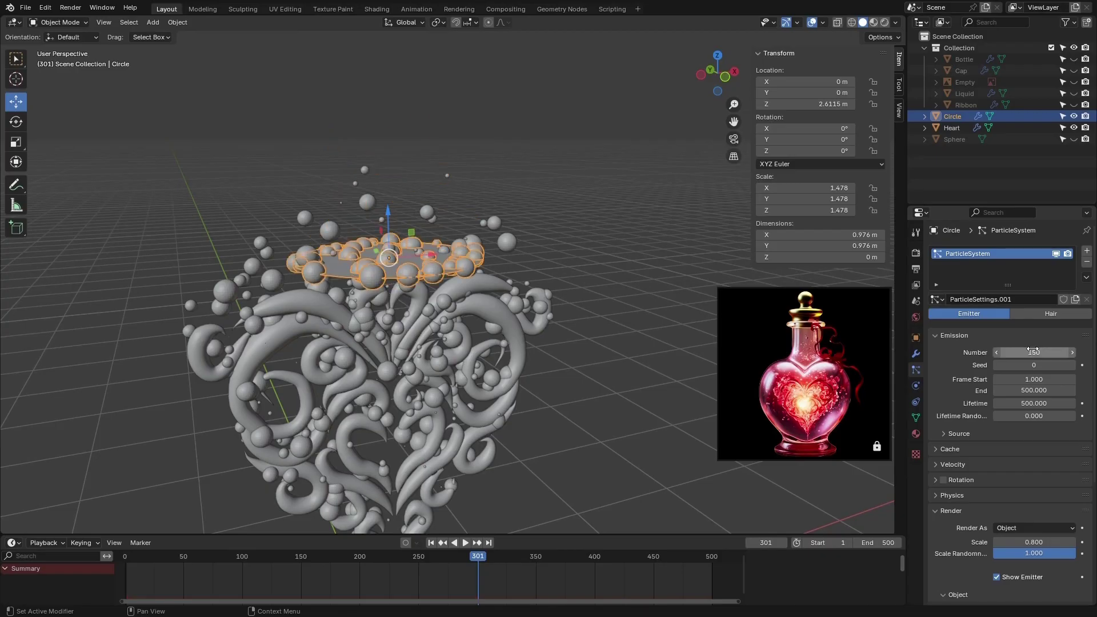
key(space)
drag(500, 551, 213, 541)
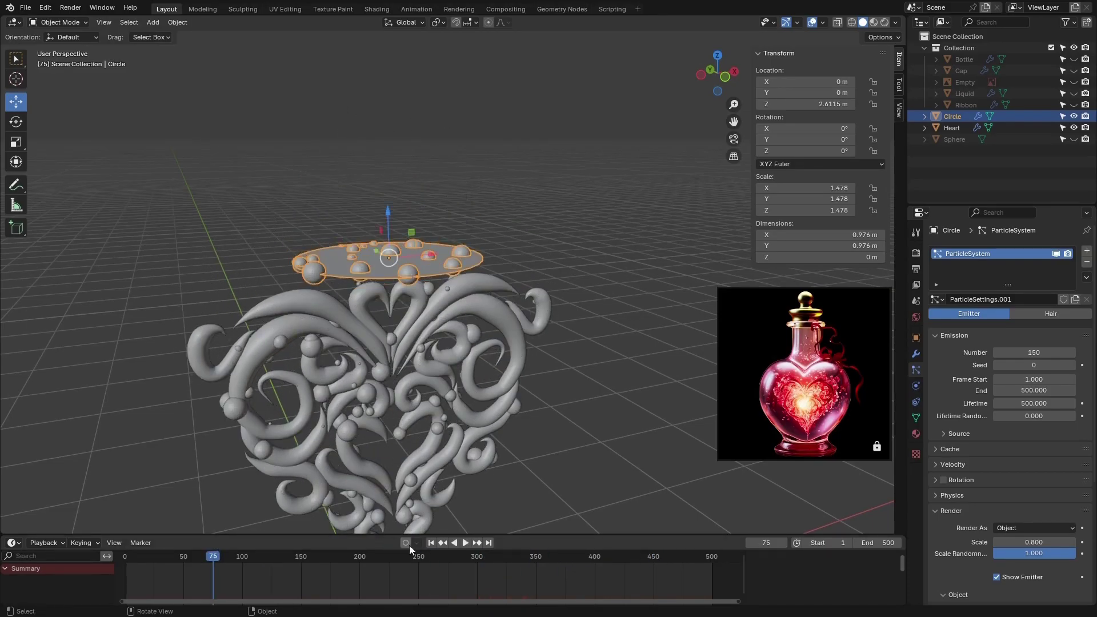
click(464, 543)
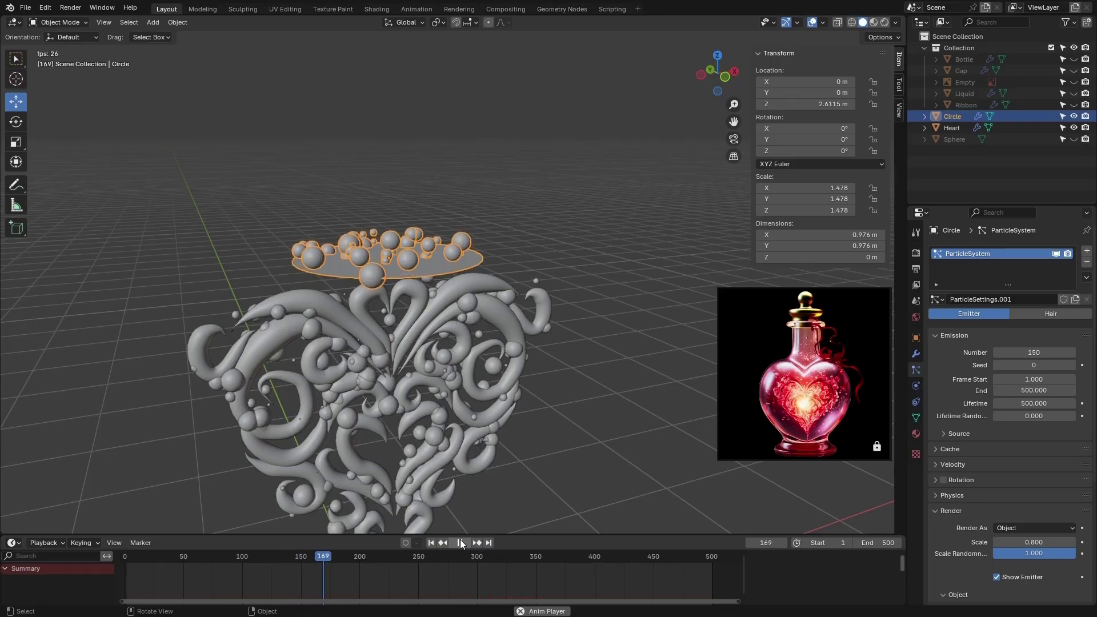
click(460, 542)
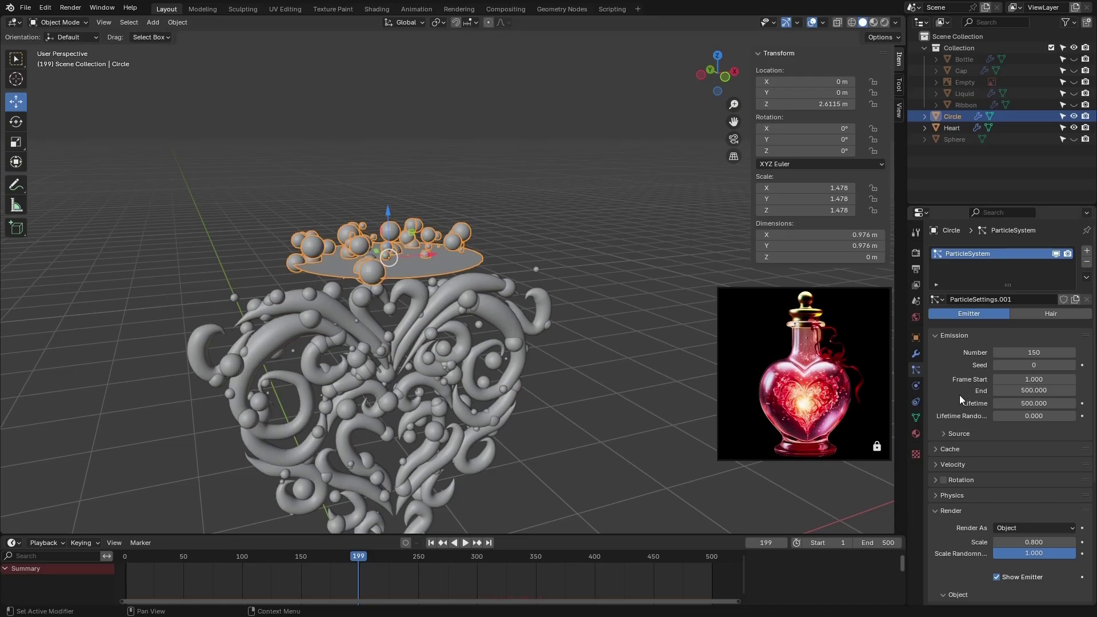
- Set the gravity field weight of the circle's particles to -0.010 and play the animation from the start to check their rise
scroll(955, 382, down, 7)
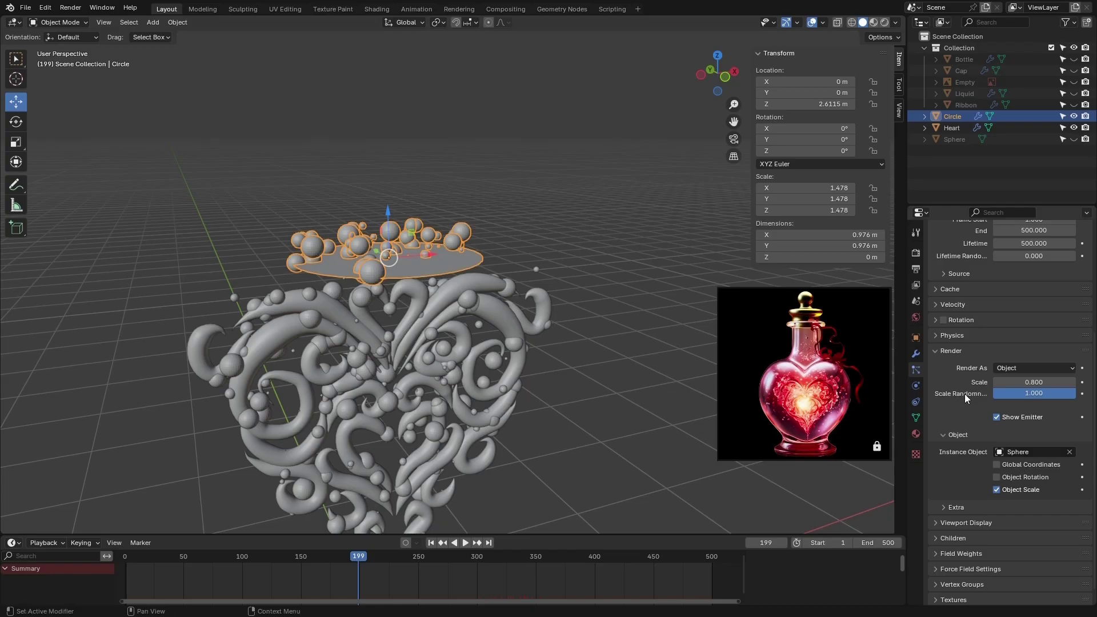
scroll(974, 434, down, 1)
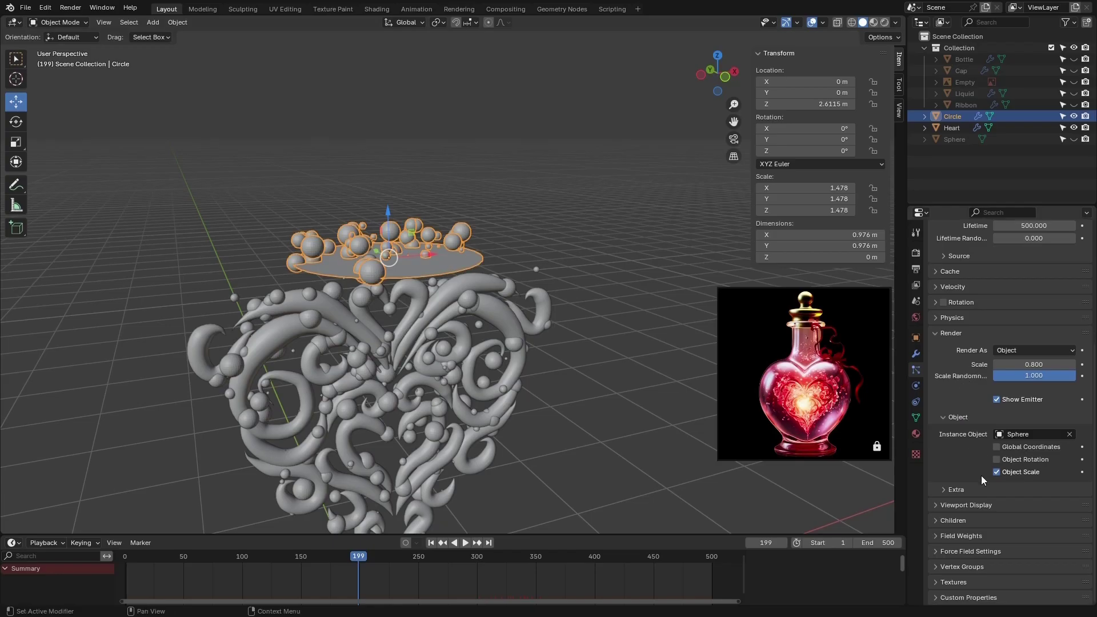
click(982, 534)
scroll(962, 550, down, 3)
double_click(1050, 500)
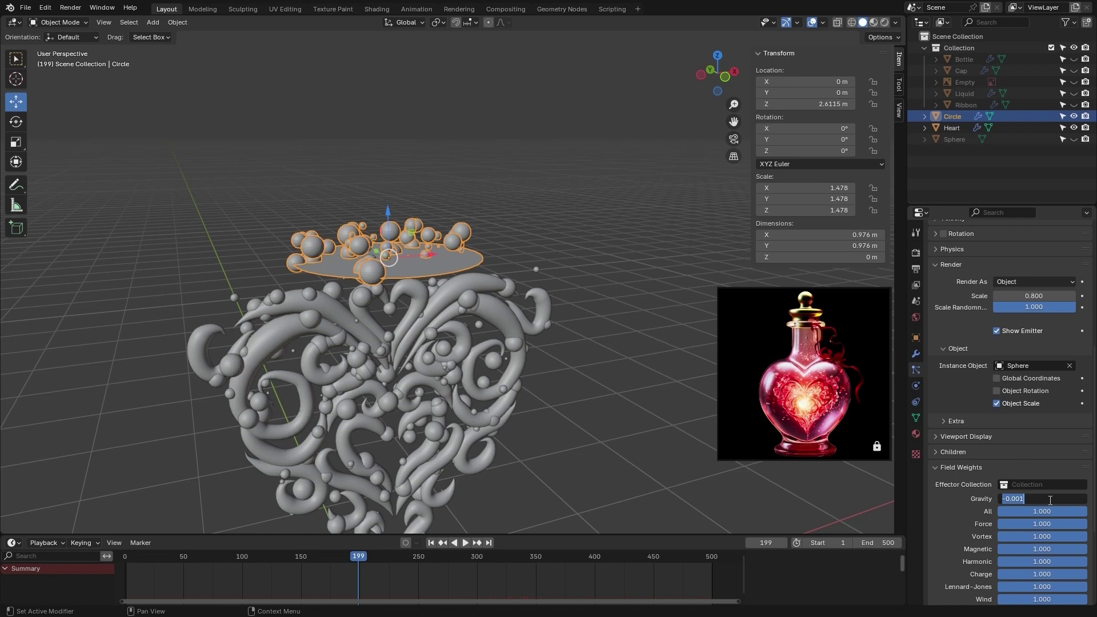
text(-)
key(Return)
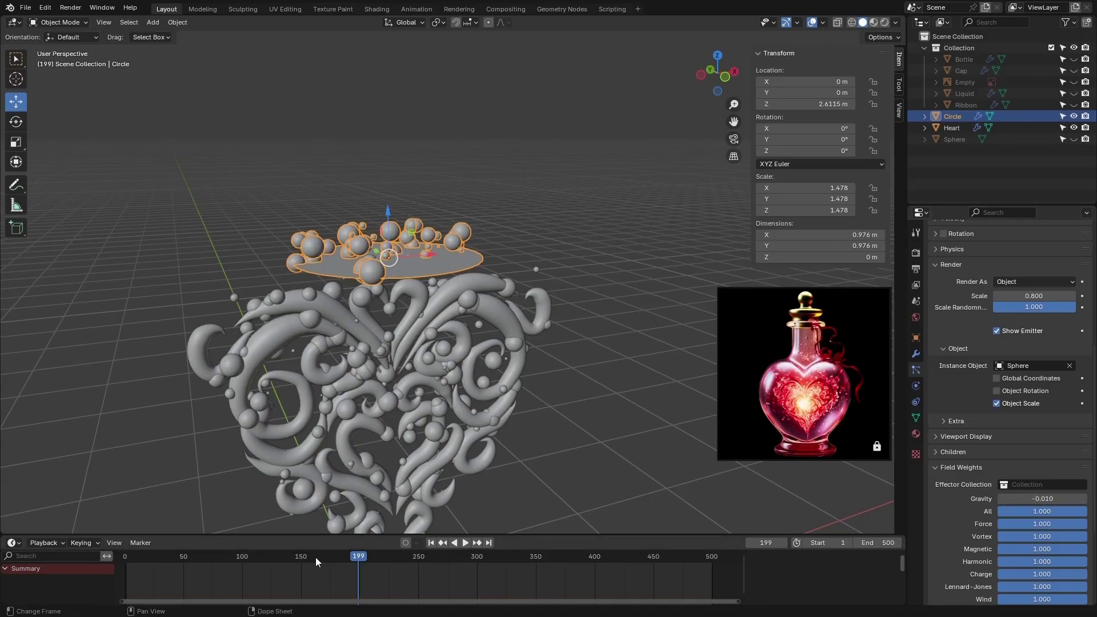
key(shift+Left)
click(465, 543)
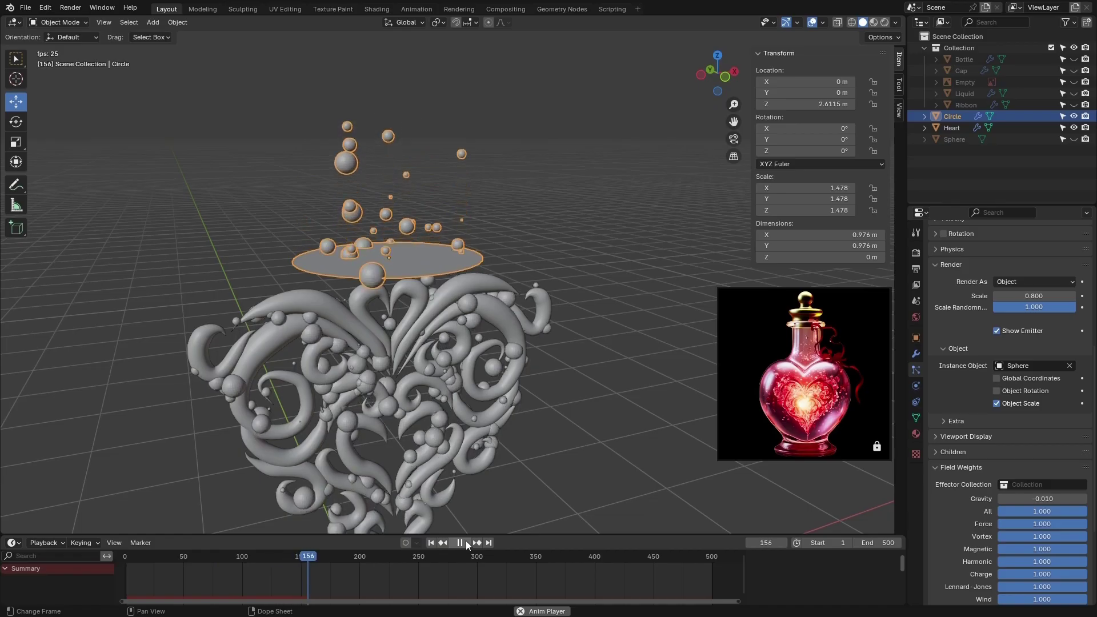
click(466, 542)
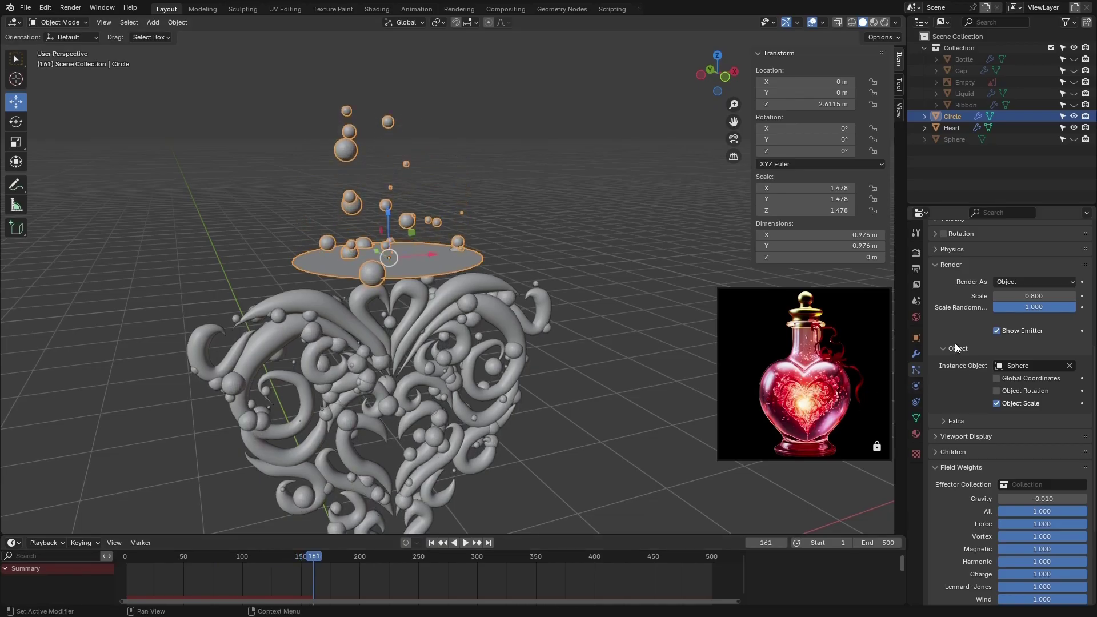
- Set the circle's particle number to 200 and play the animation from frame 0 to check the density
scroll(955, 343, up, 10)
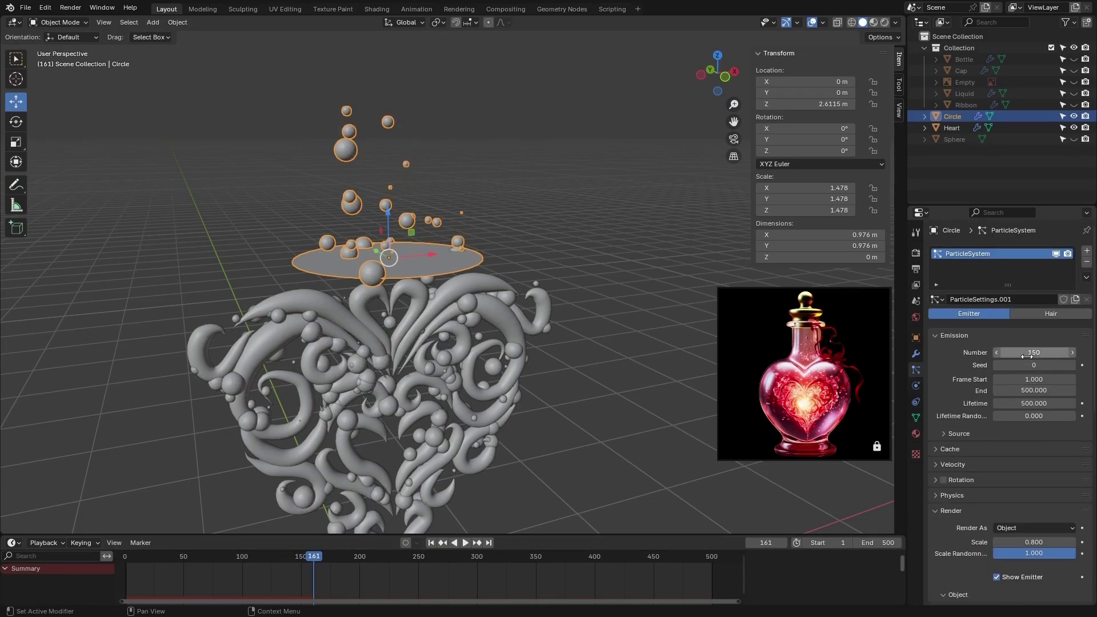
click(1028, 356)
text(200)
key(Return)
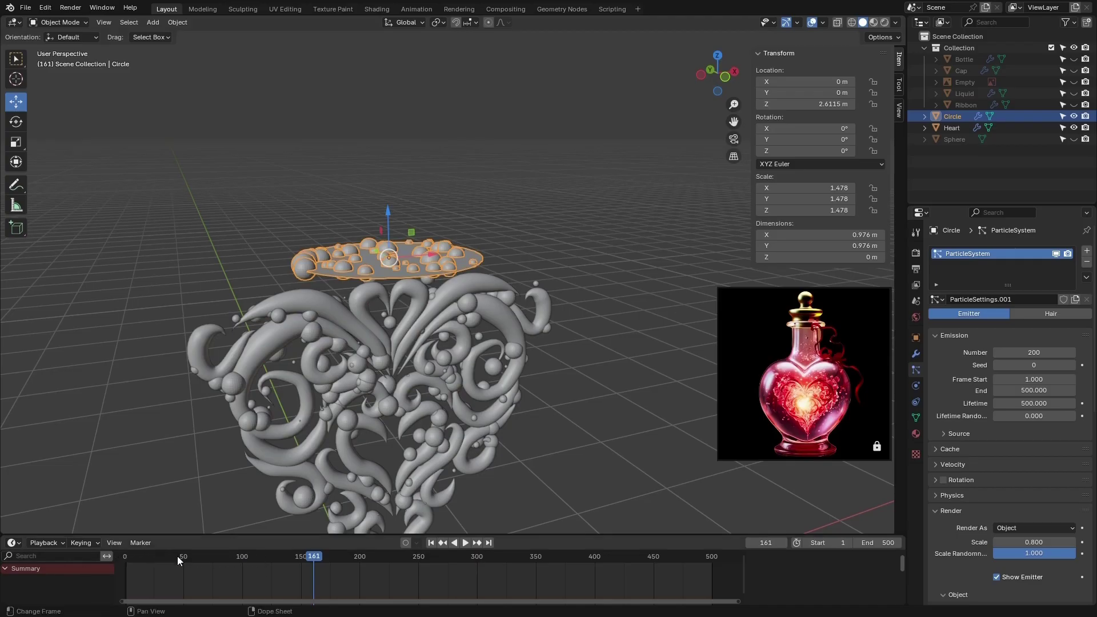
drag(179, 556, 123, 556)
click(469, 543)
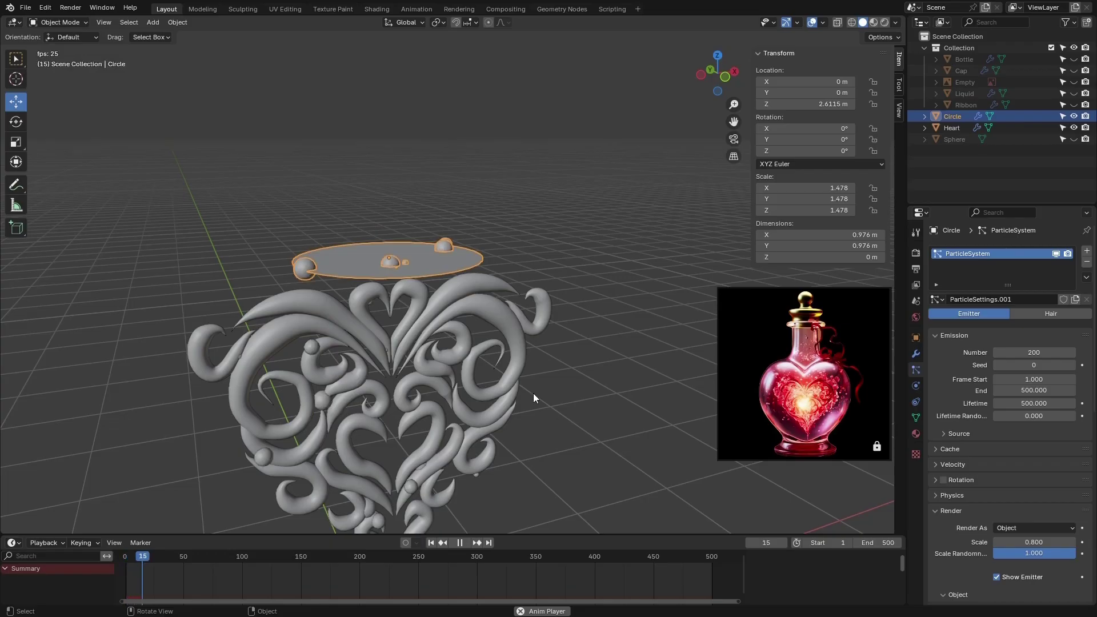
scroll(416, 320, down, 3)
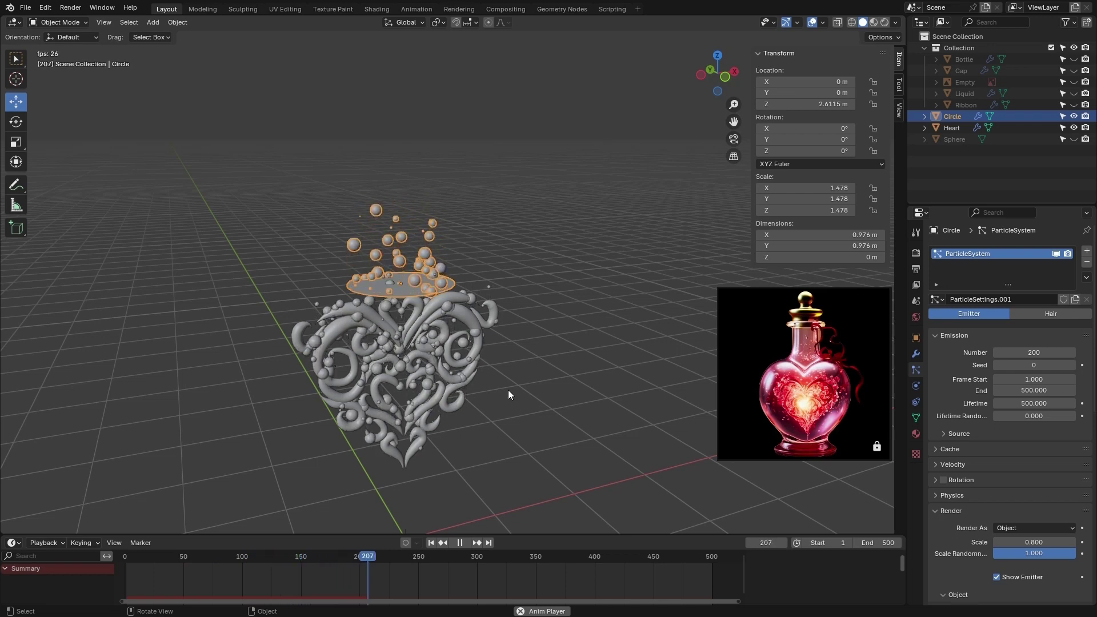
click(461, 542)
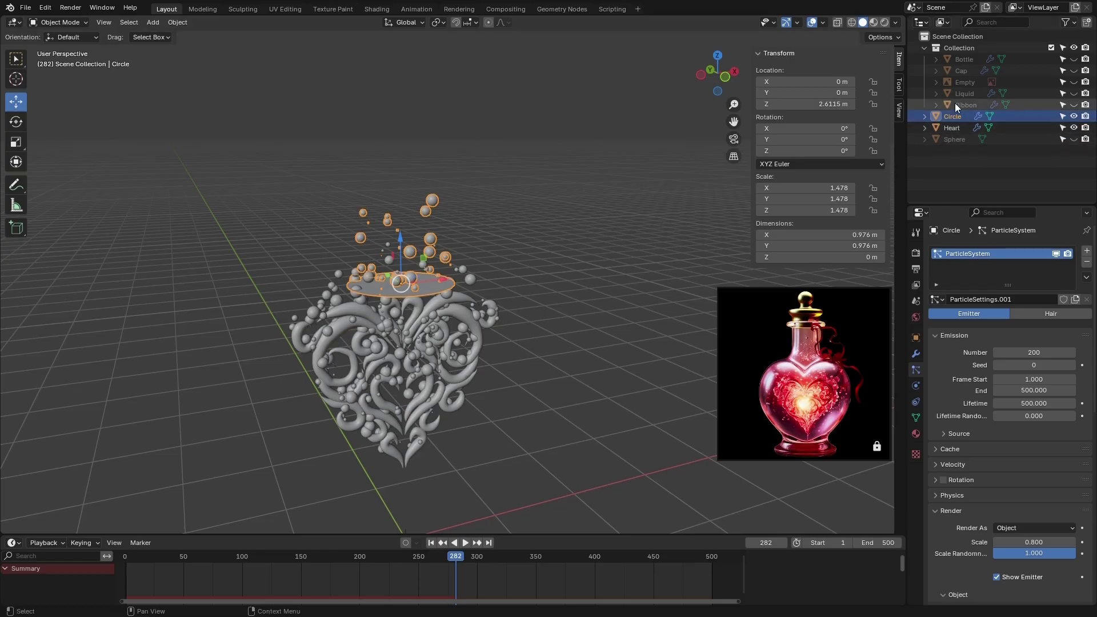
- Unhide the Cap and give it Collision physics with Kill Particles enabled
click(1074, 70)
click(963, 71)
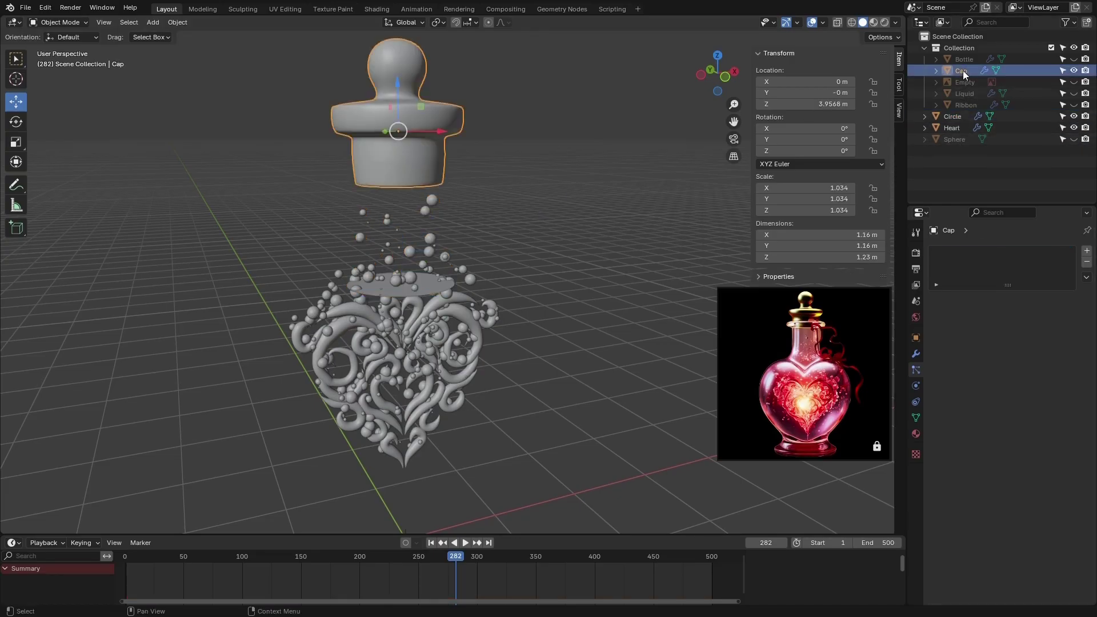
click(919, 386)
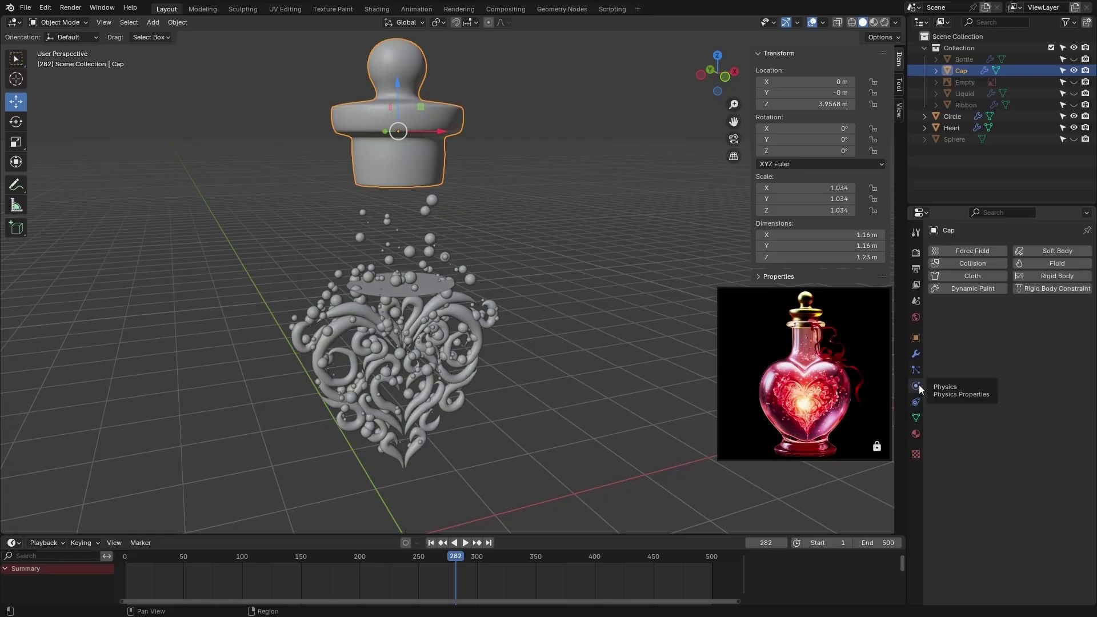
click(968, 263)
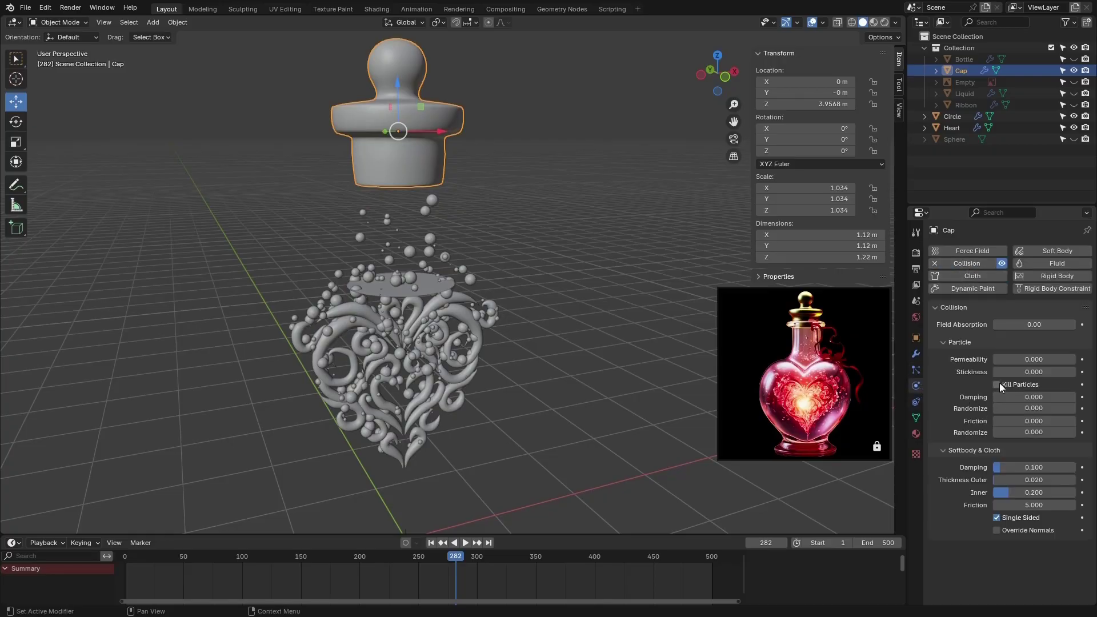
click(563, 389)
- Play the animation from frame 0 to check how the particles rise towards the cap
drag(426, 557, 122, 558)
key(space)
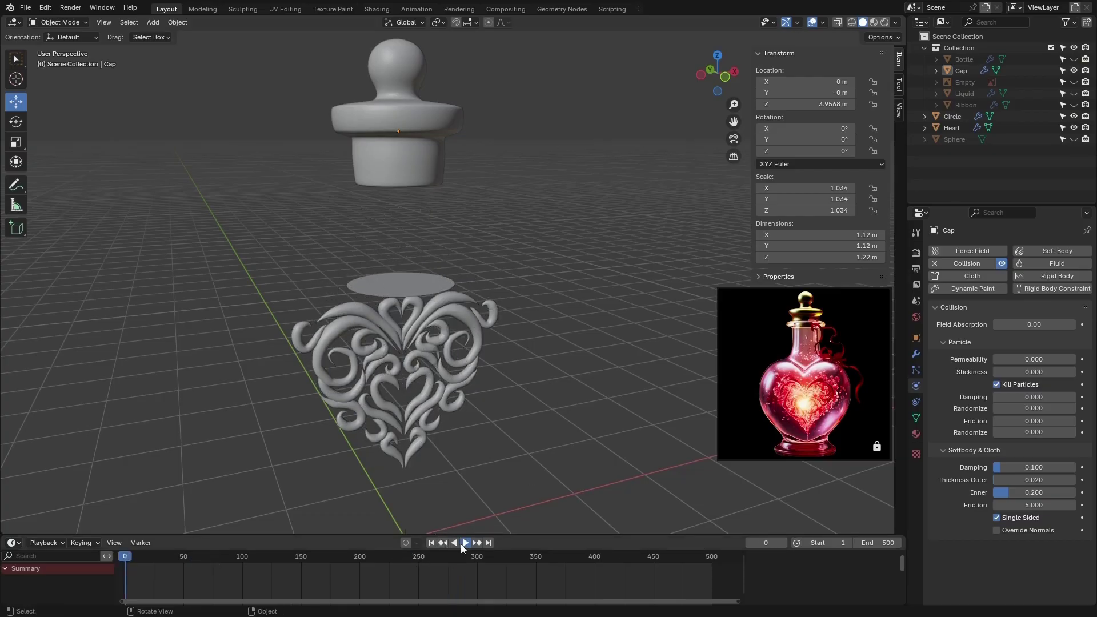
click(460, 544)
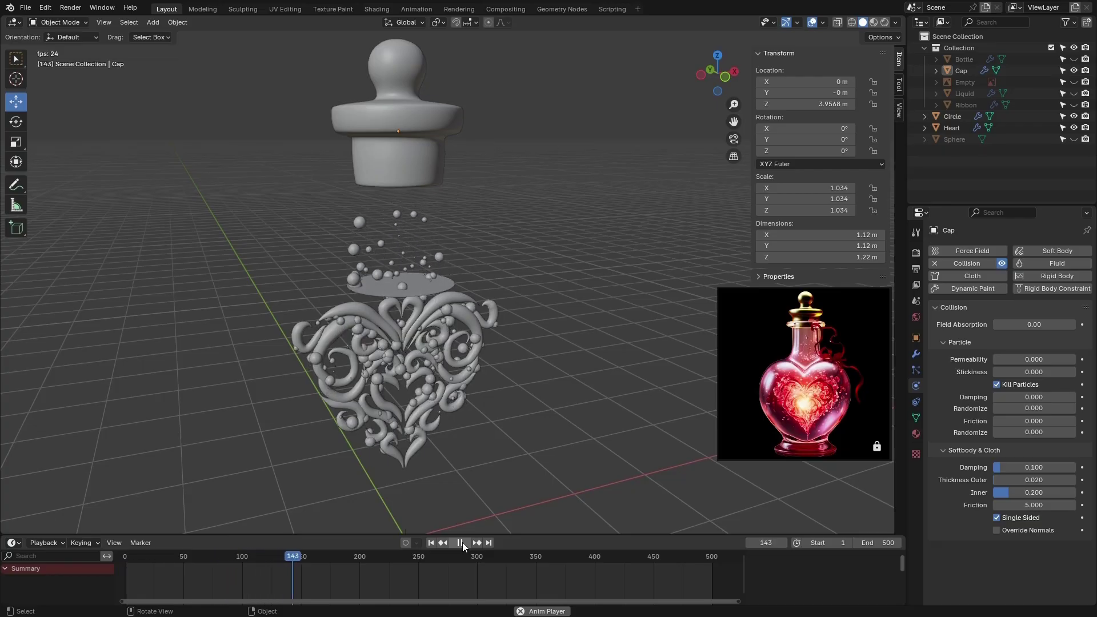
click(462, 543)
middle_drag(488, 352, 416, 290)
- Turn off Show Emitter for the circle's particle system in both render and viewport display, and play the animation to check it
click(416, 290)
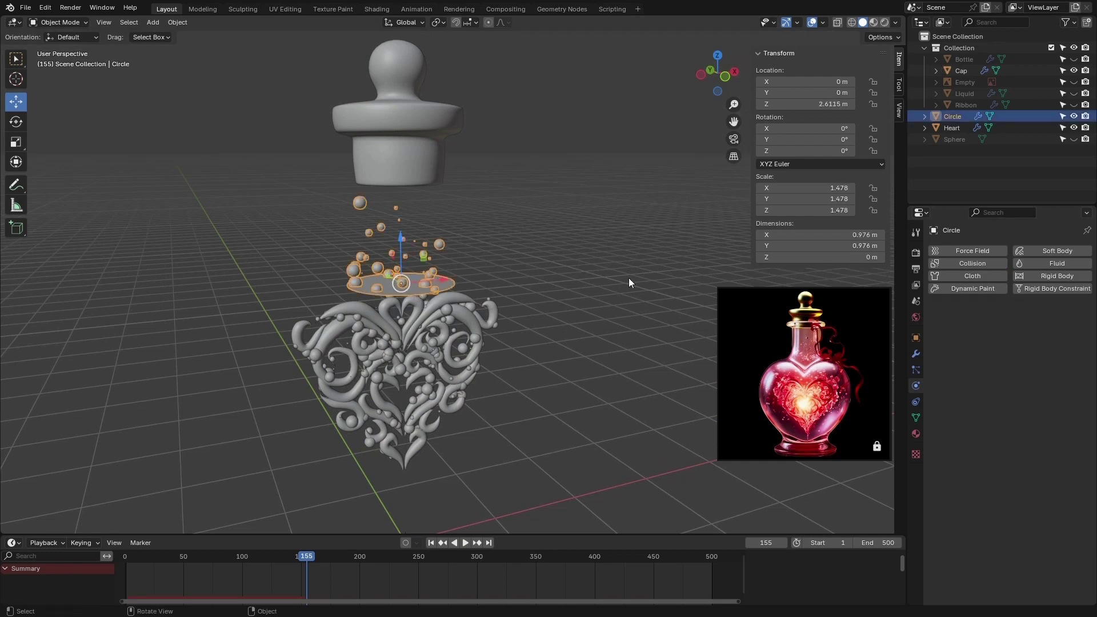
click(916, 370)
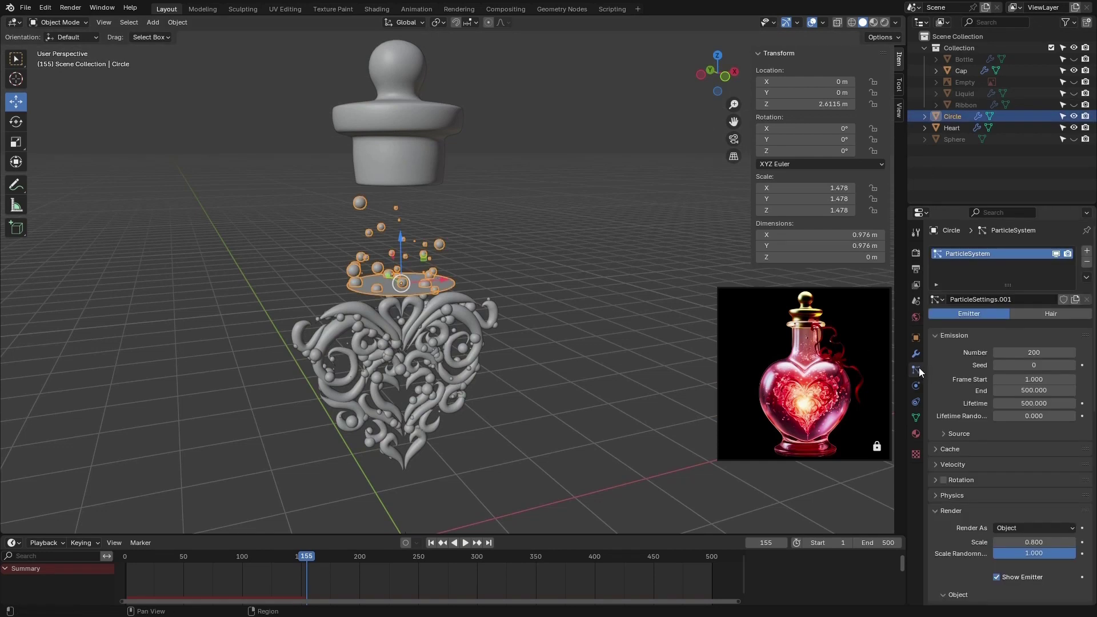
scroll(947, 374, down, 10)
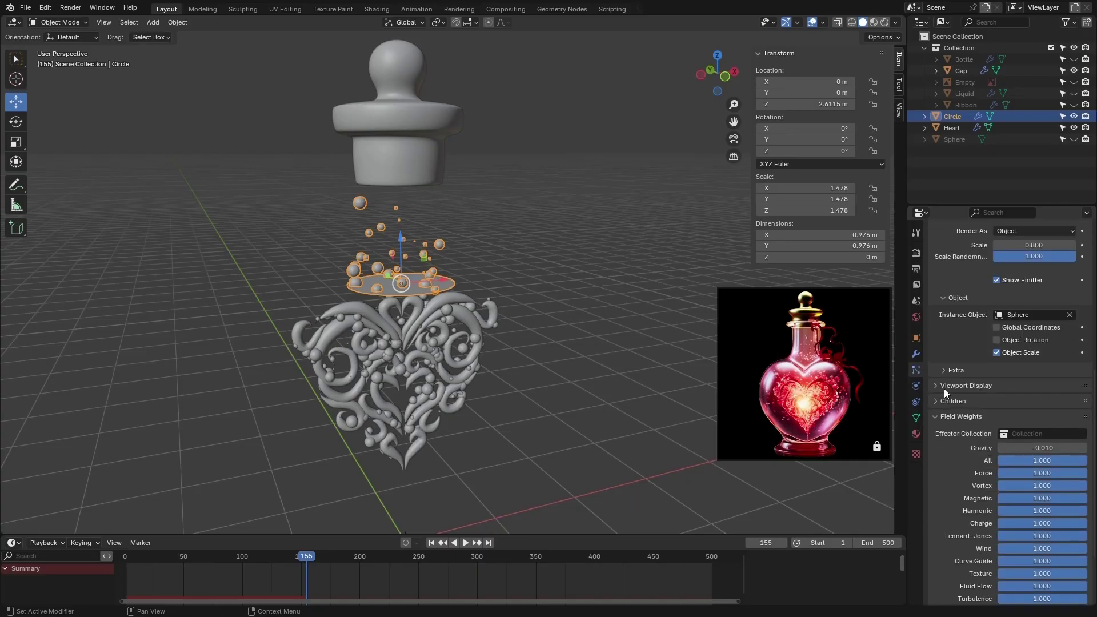
scroll(953, 313, up, 1)
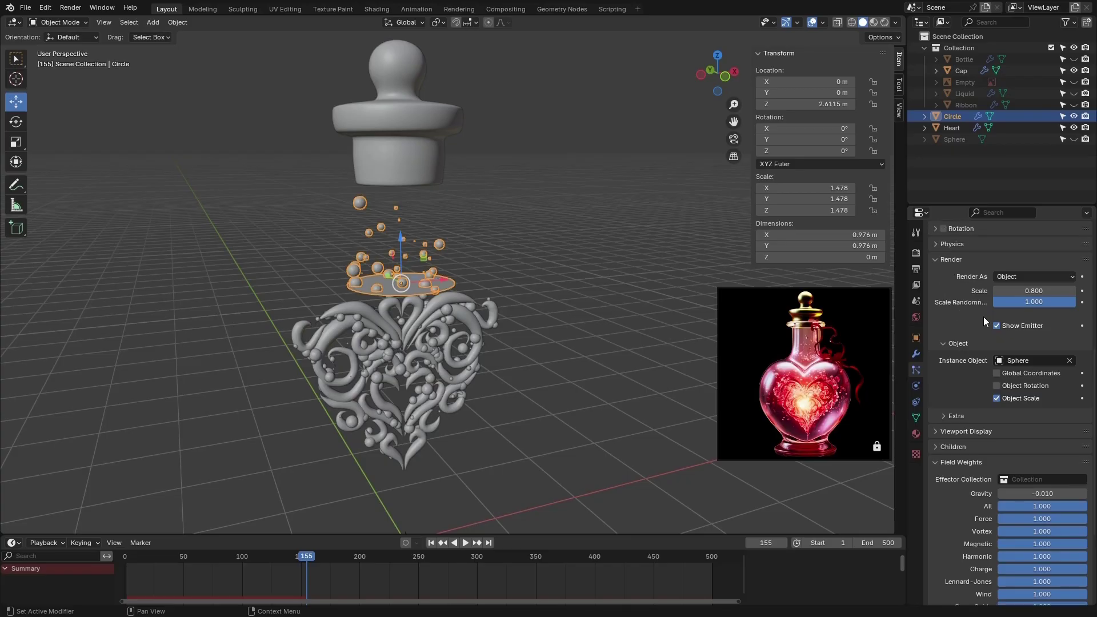
click(996, 325)
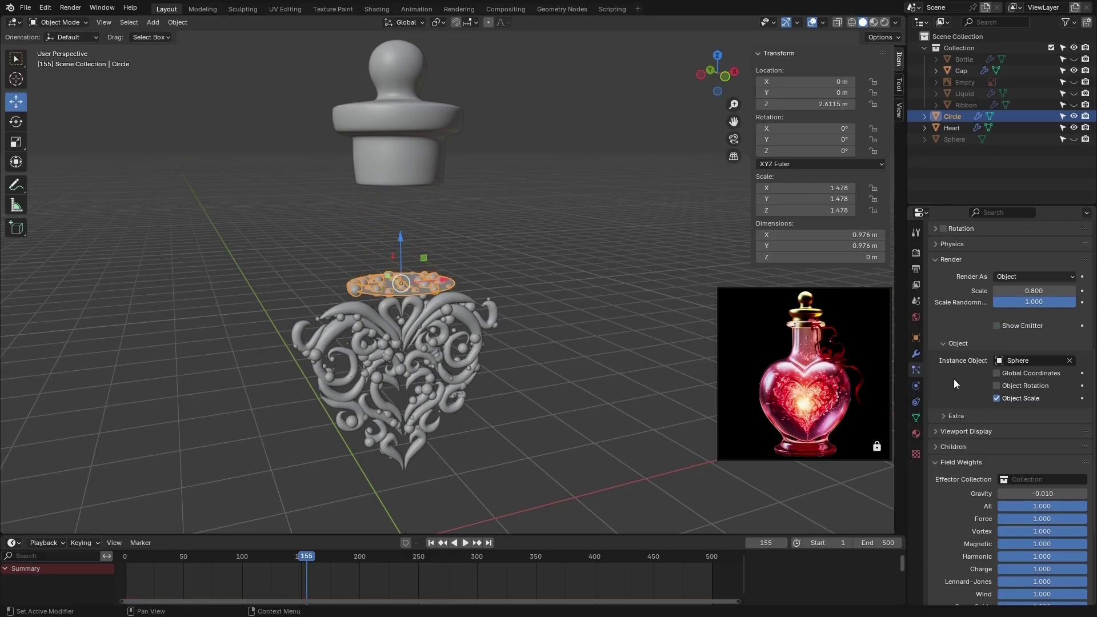
click(958, 432)
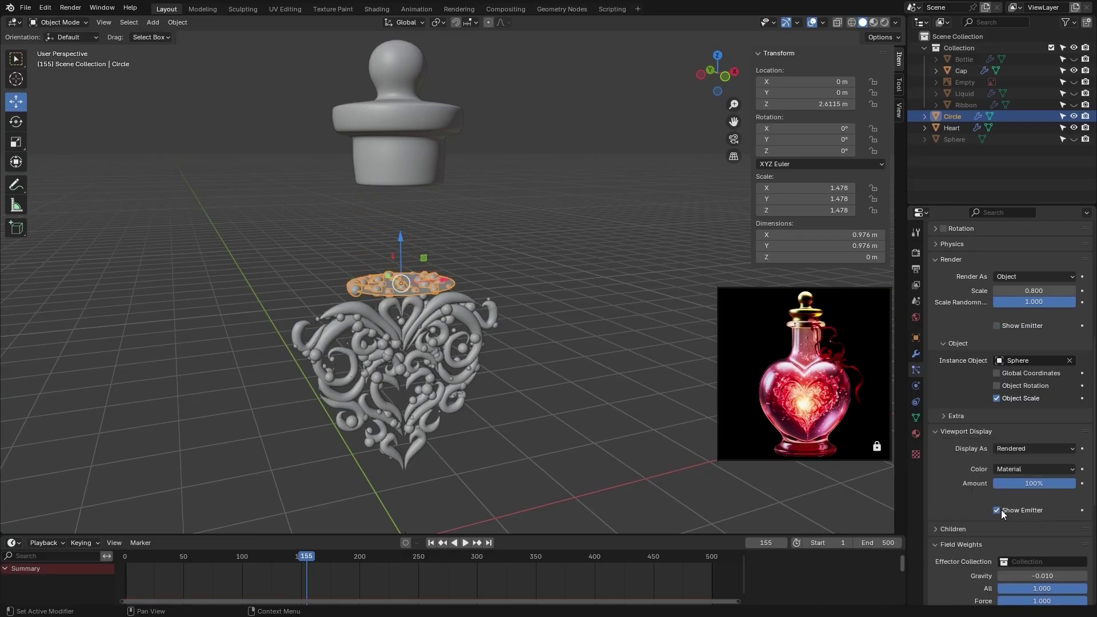
click(996, 510)
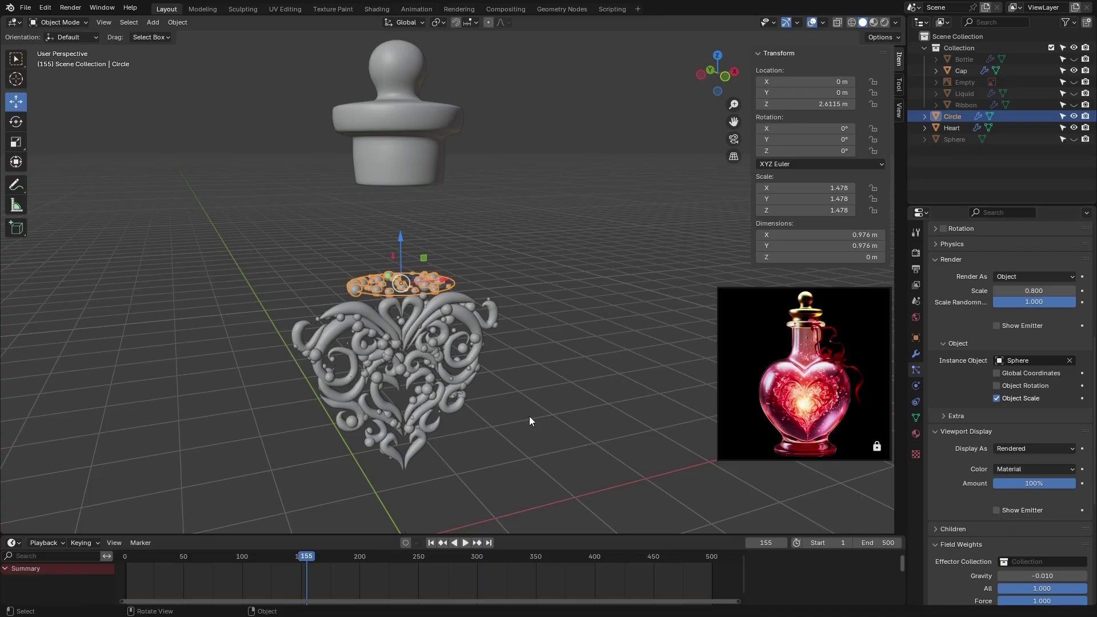
click(544, 386)
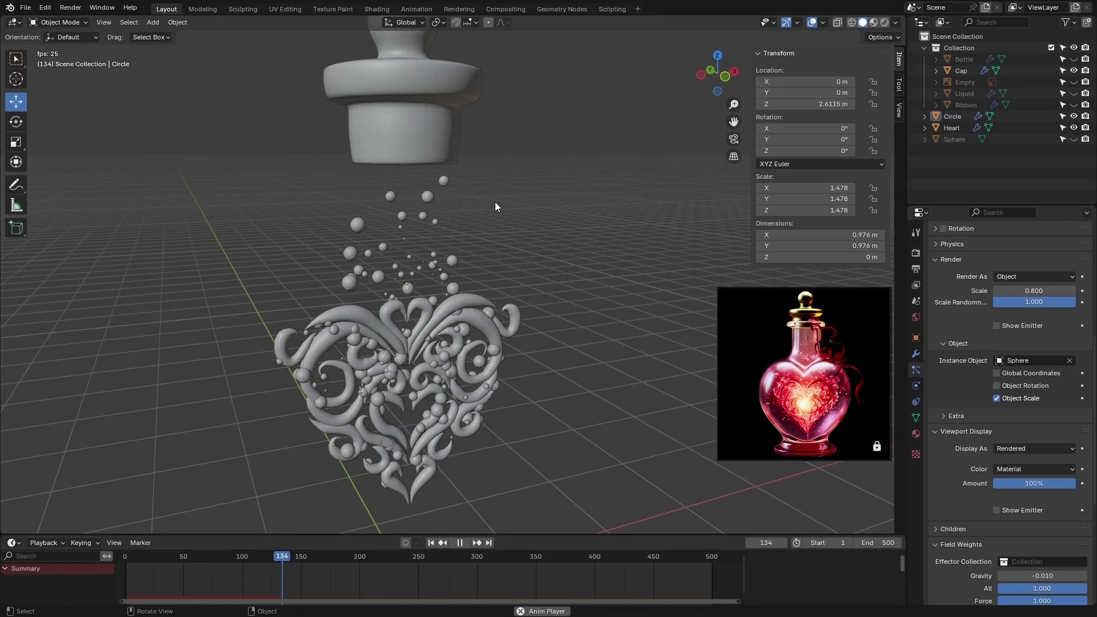
click(460, 542)
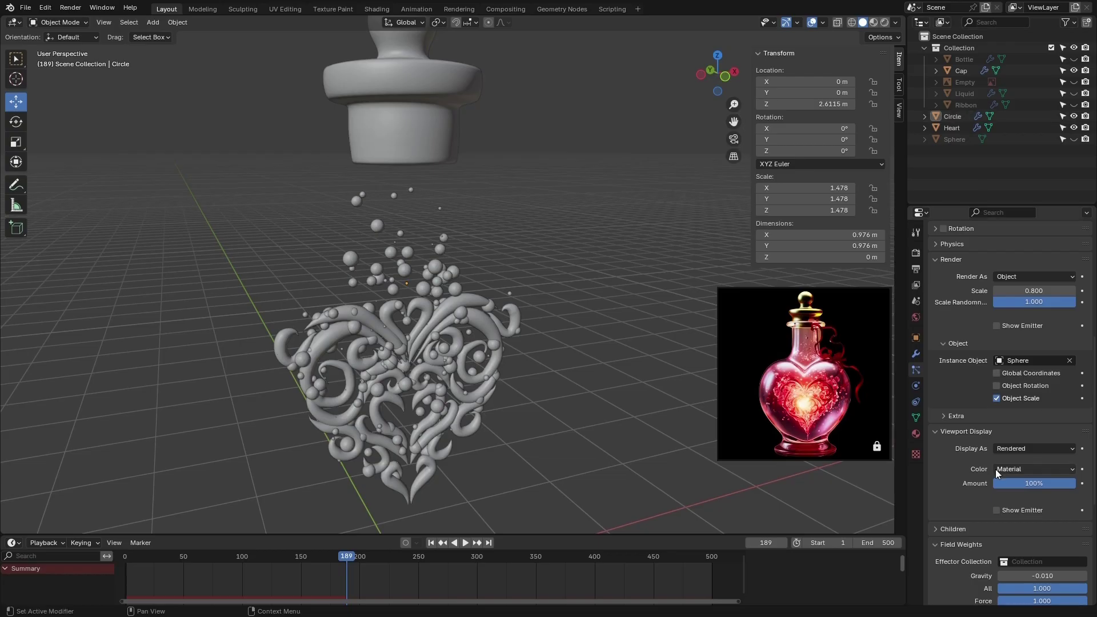
- Reduce the scale randomness of the circle's particles to 0.626 and compare them with the potion bottle reference image
scroll(974, 423, up, 1)
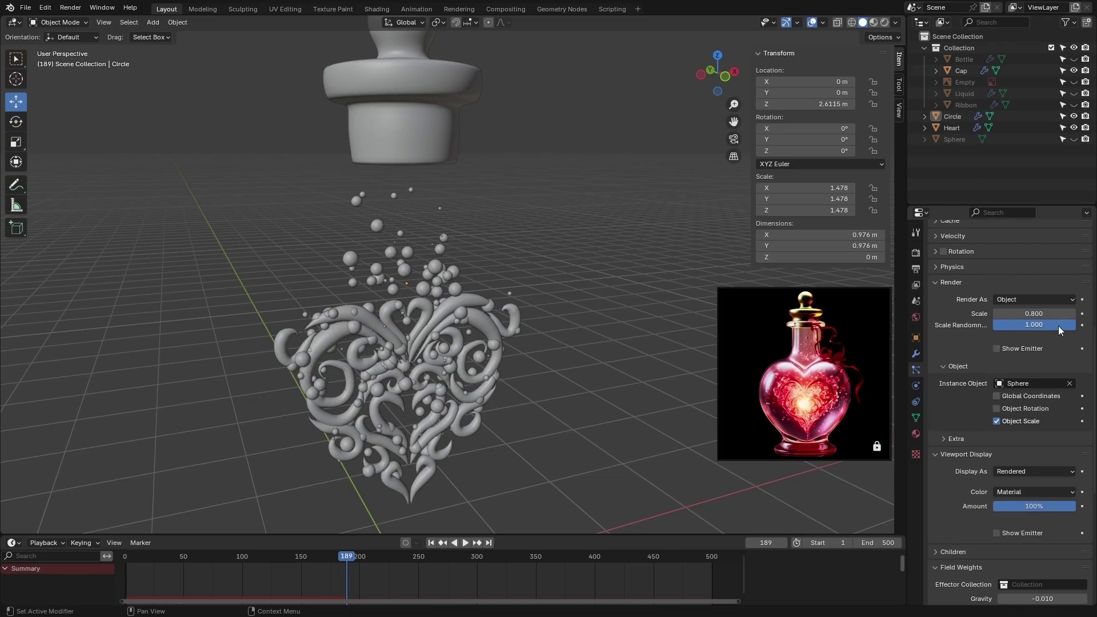
drag(1068, 325, 1034, 325)
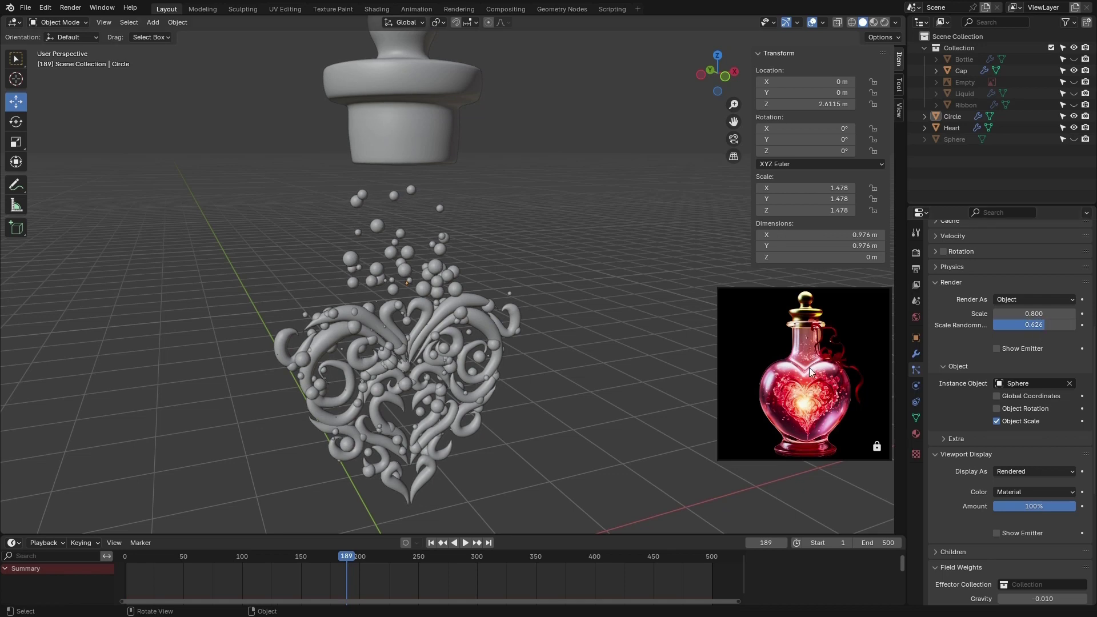
scroll(811, 346, up, 3)
scroll(801, 321, down, 4)
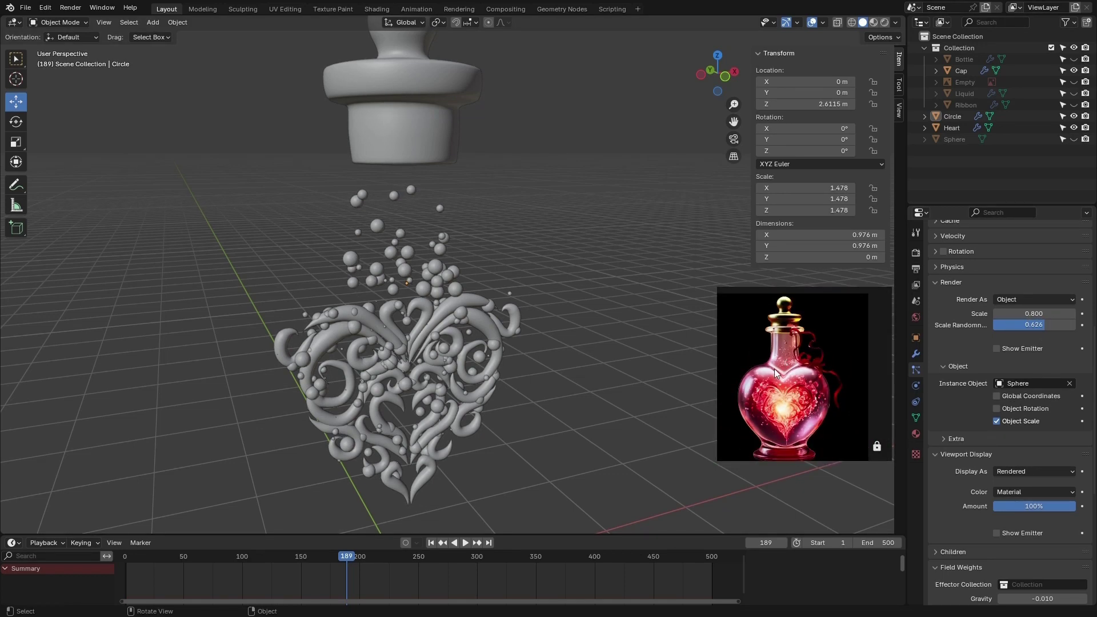
- Return the animation to frame 0
key(shift+Left)
key(space)
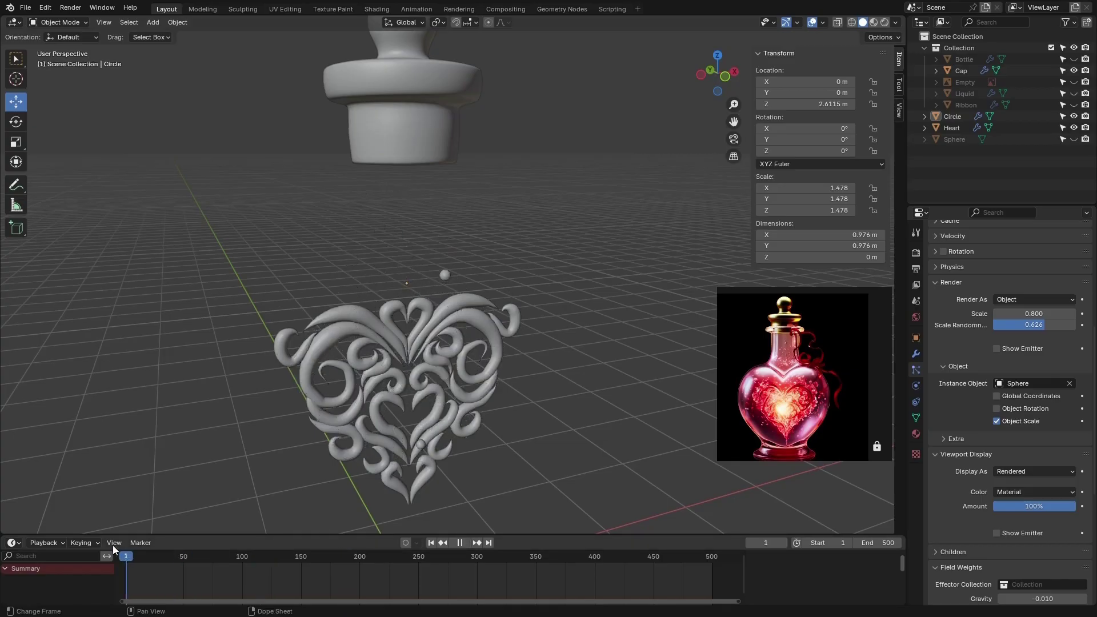
scroll(444, 331, down, 5)
mouse_move(444, 323)
middle_down()
mouse_move(593, 285)
mouse_move(440, 308)
middle_up()
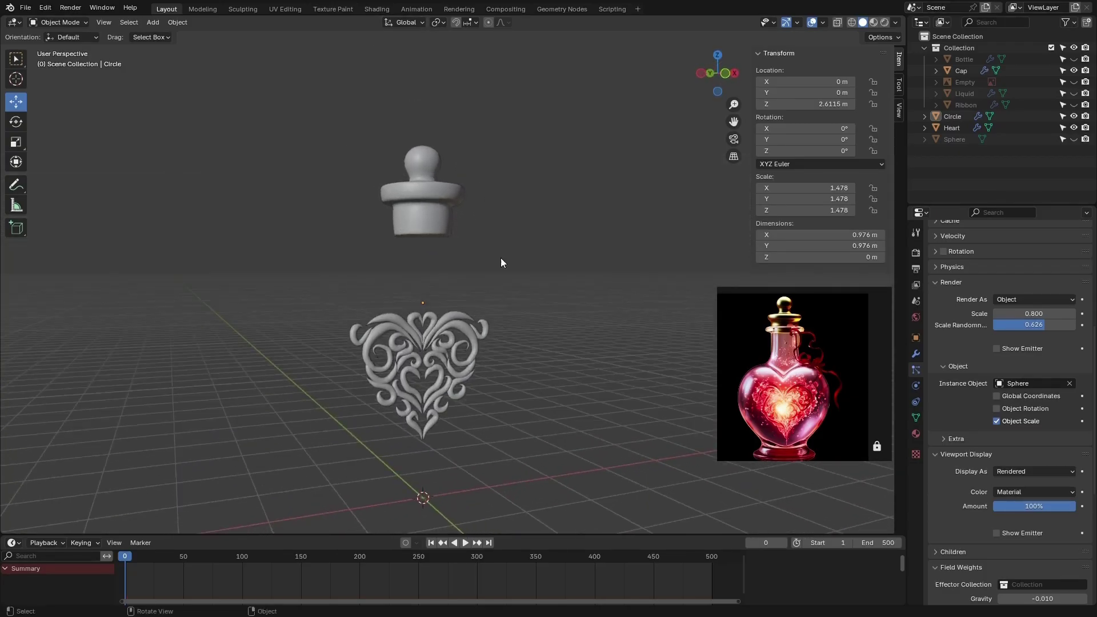
- Unhide the Bottle, Liquid and Ribbon objects and save the file
click(1074, 59)
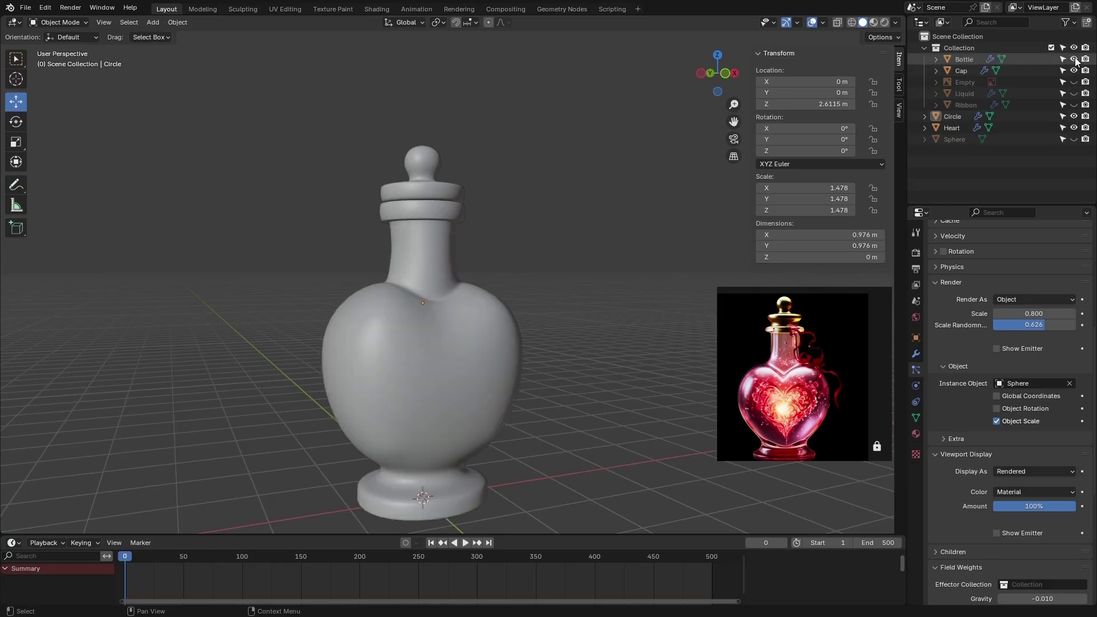
click(1075, 93)
click(1075, 105)
middle_drag(612, 311, 558, 378)
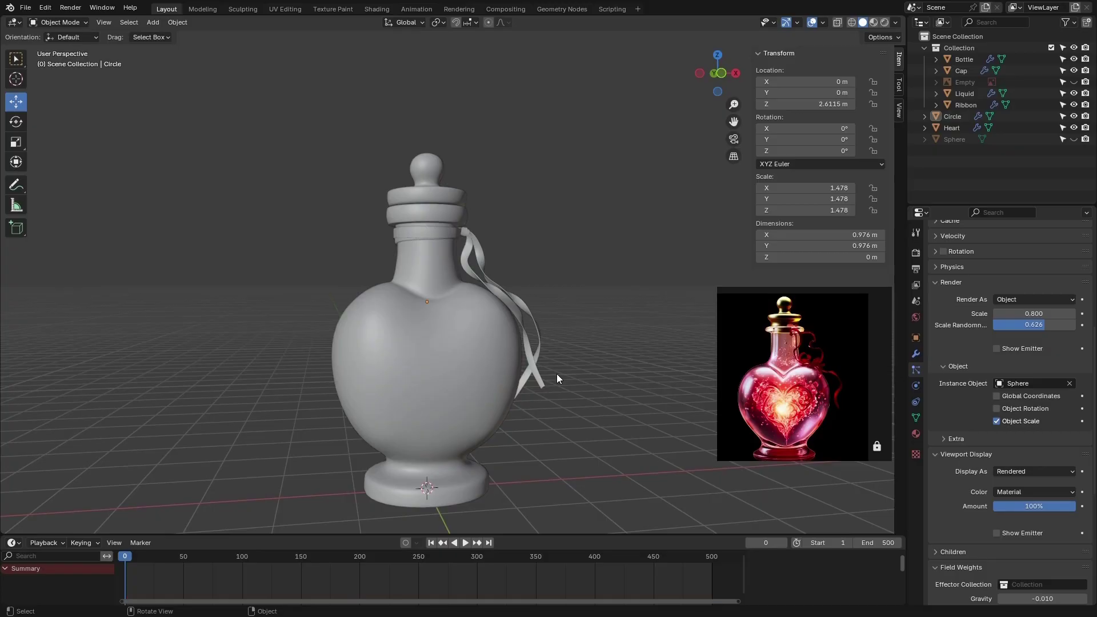
key(ctrl+s)
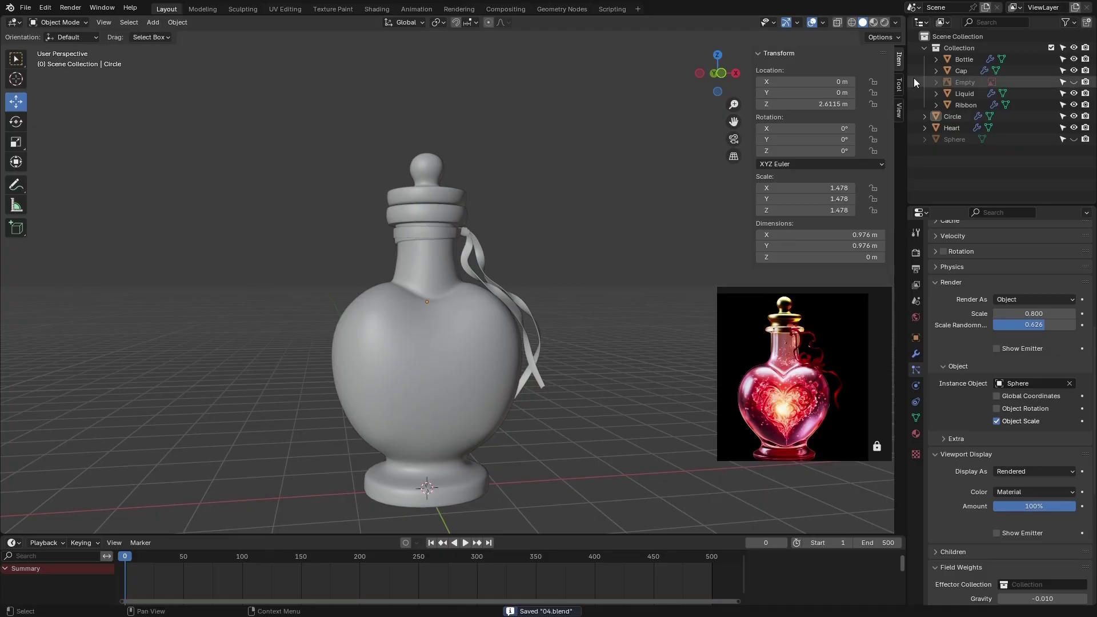
- Switch the viewport to rendered shading and hide the Liquid to expose the heart inside the bottle
click(885, 22)
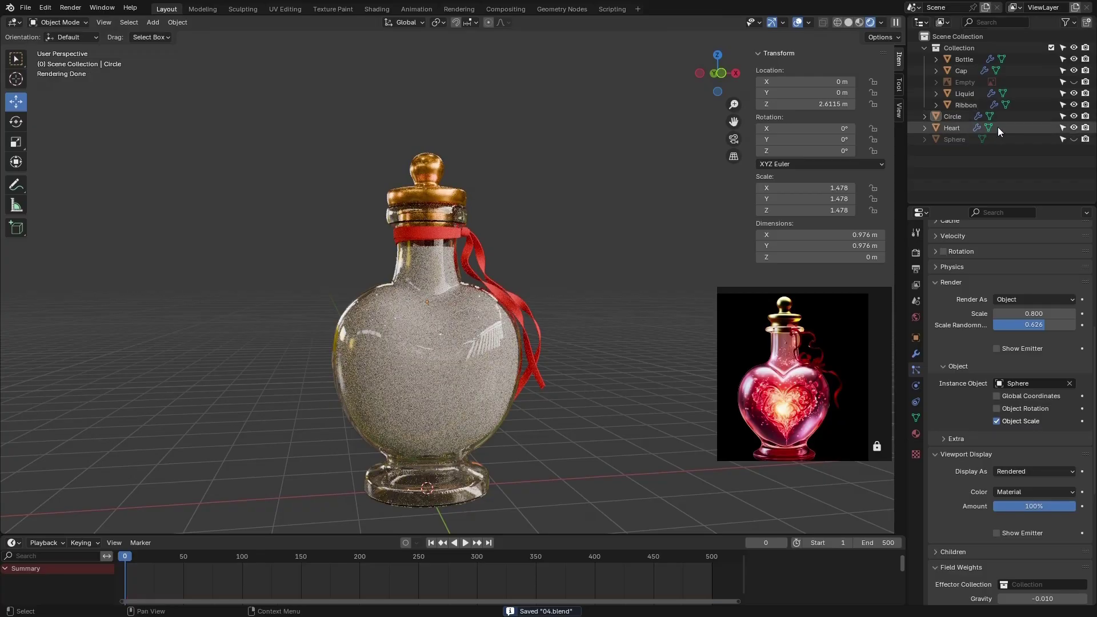
click(1074, 128)
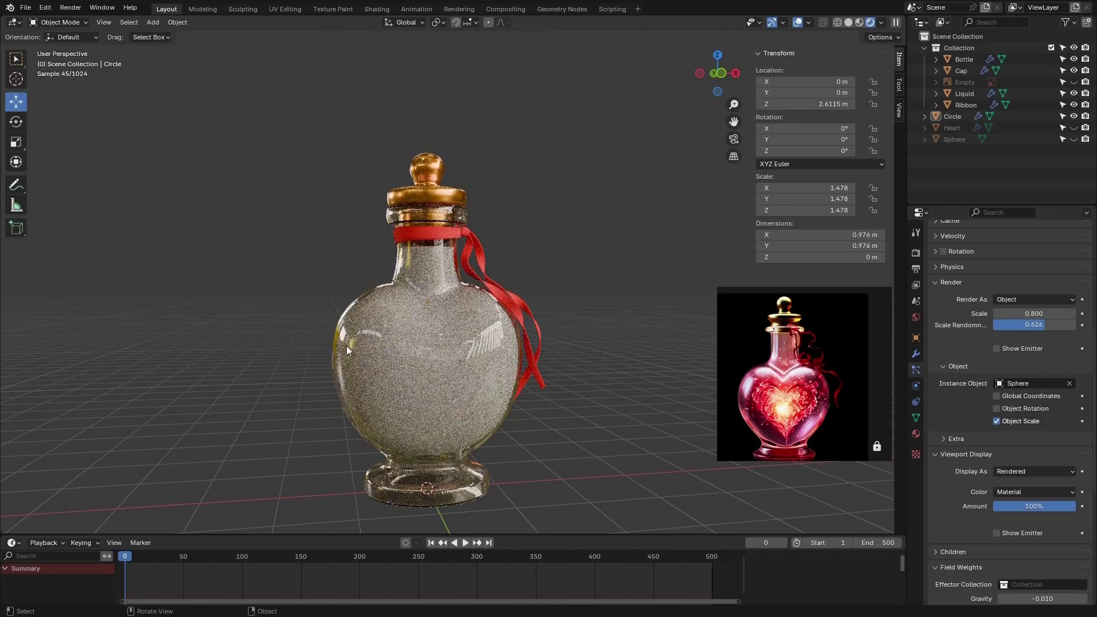
click(1074, 127)
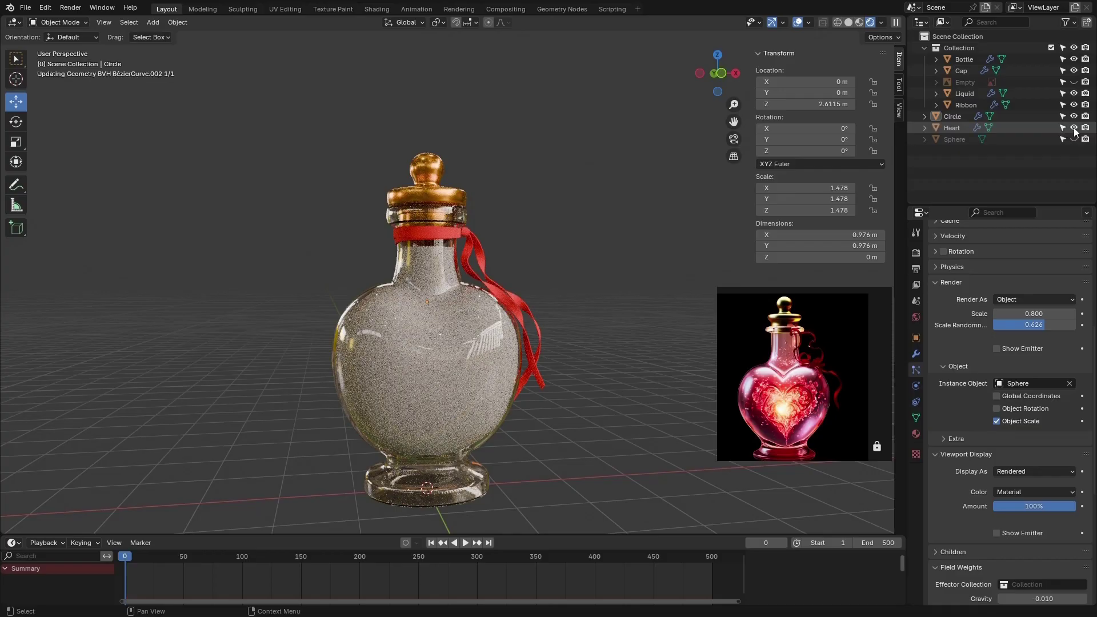
click(1074, 93)
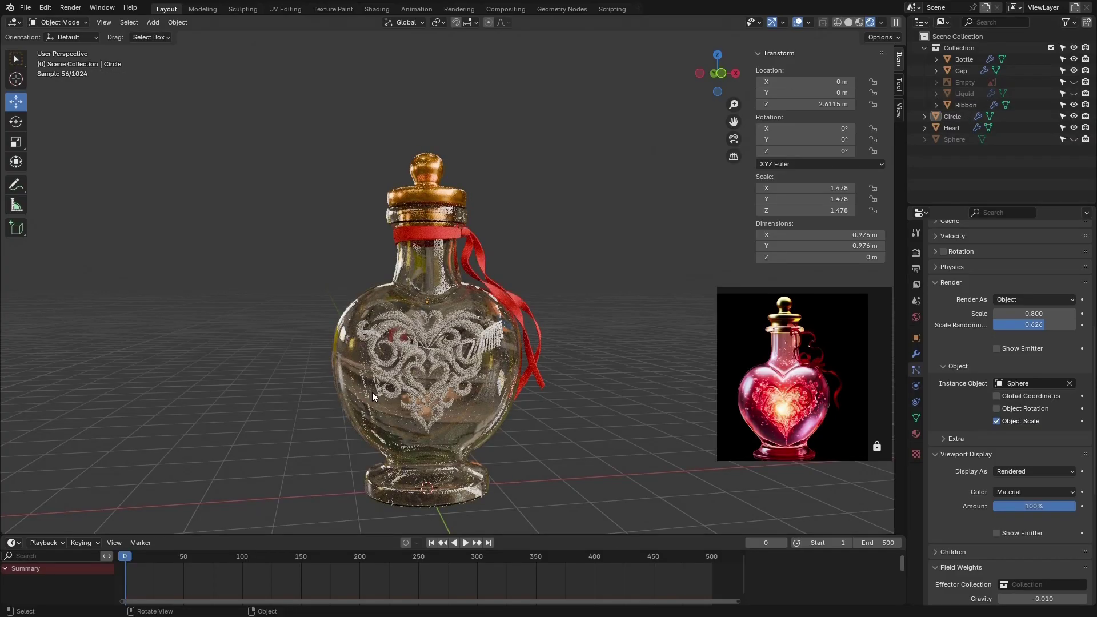
middle_drag(372, 382, 389, 369)
scroll(391, 370, up, 2)
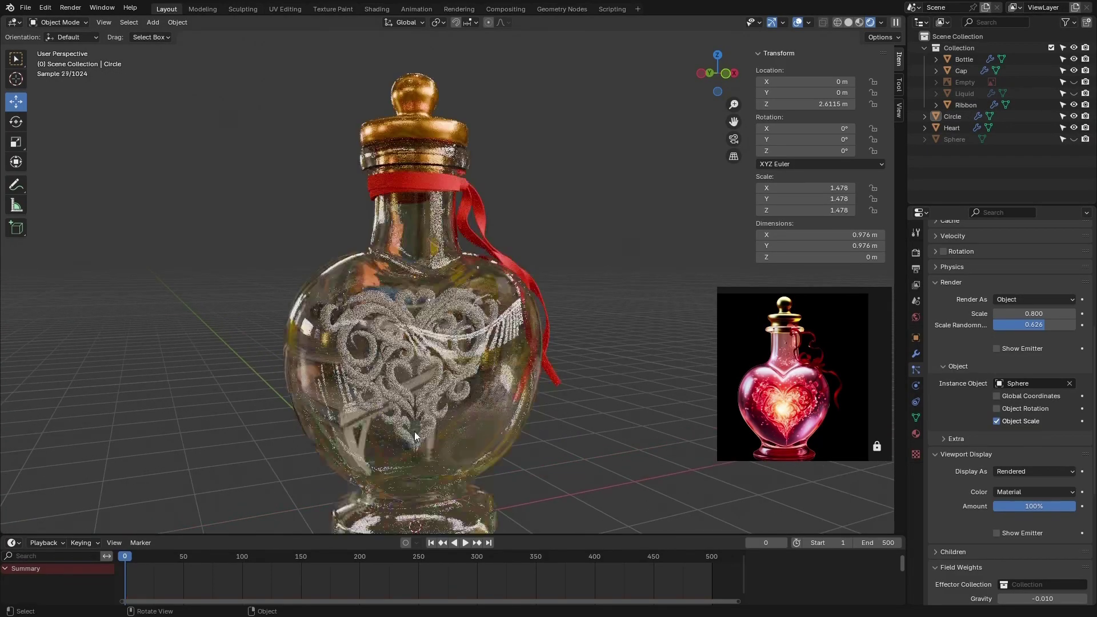
- Play the animation in rendered shading and stop at frame 289 to check the particles inside the bottle
click(466, 543)
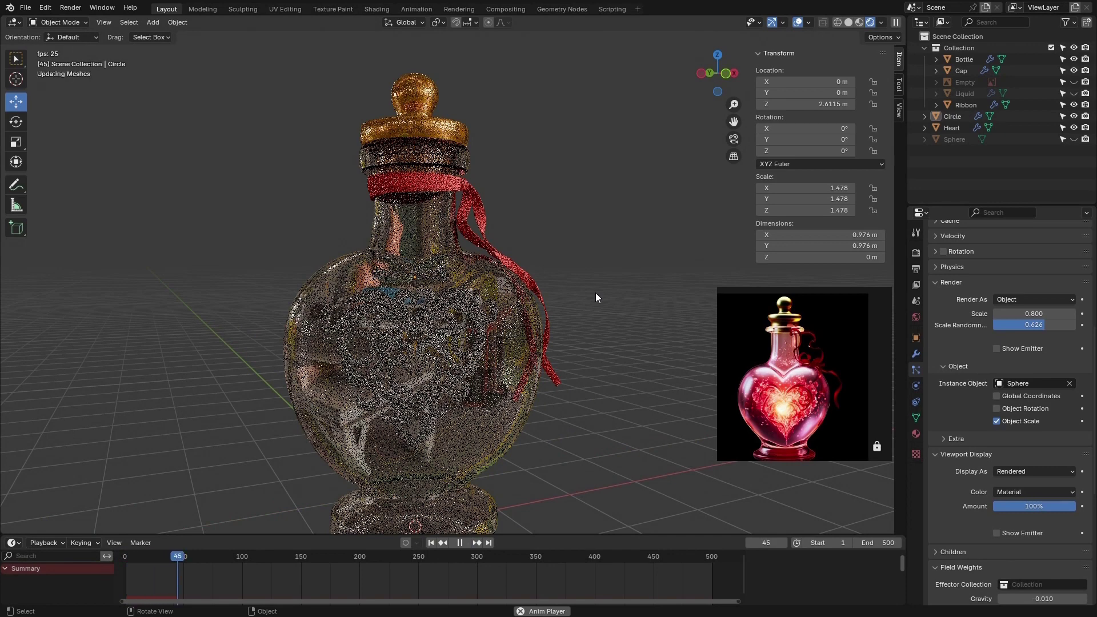
click(464, 543)
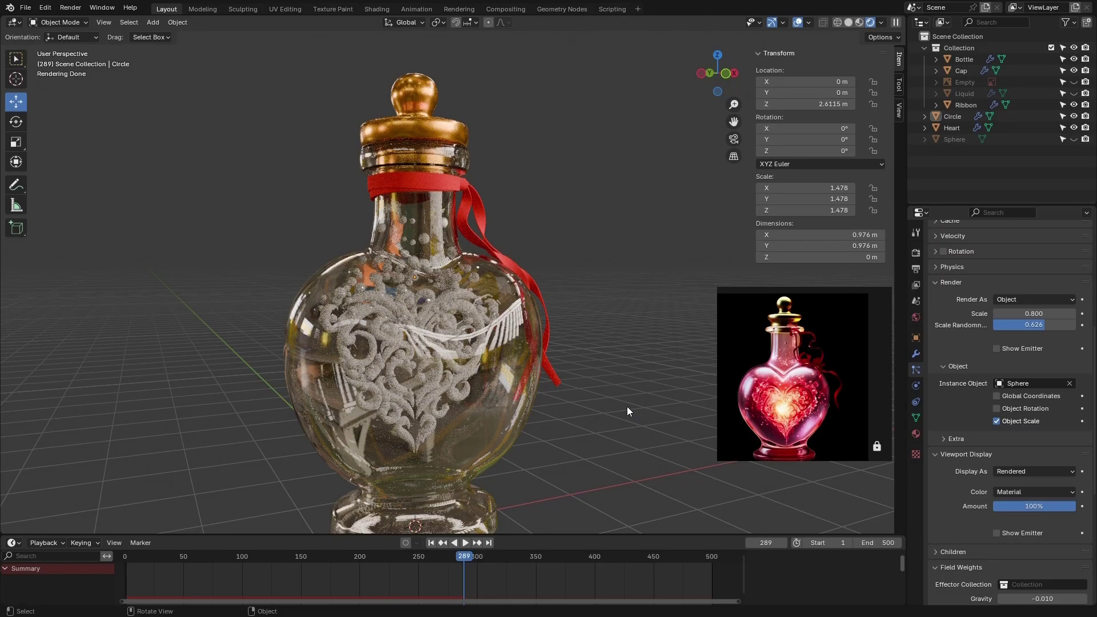
- Return to frame 0 and bake the cache of the circle's particle system
click(936, 287)
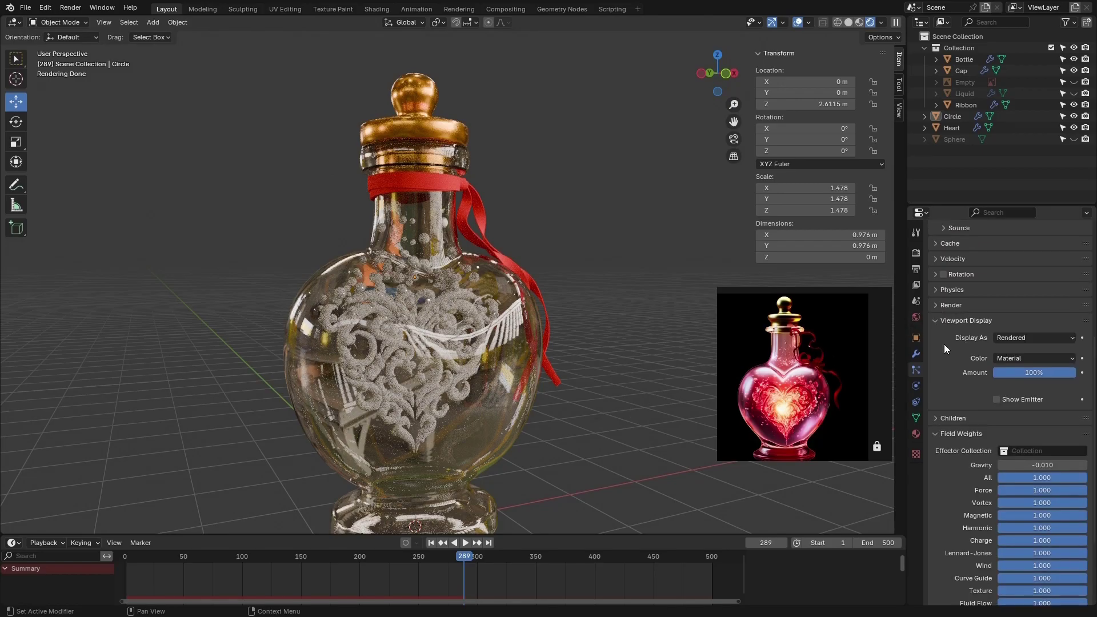
click(944, 344)
click(952, 311)
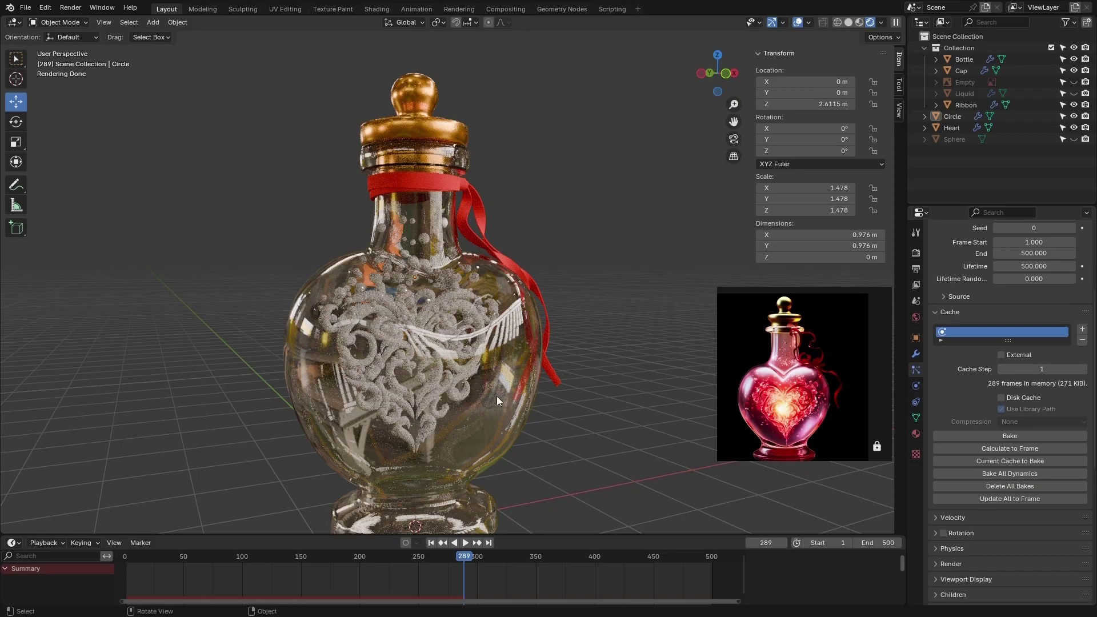
drag(467, 560, 125, 560)
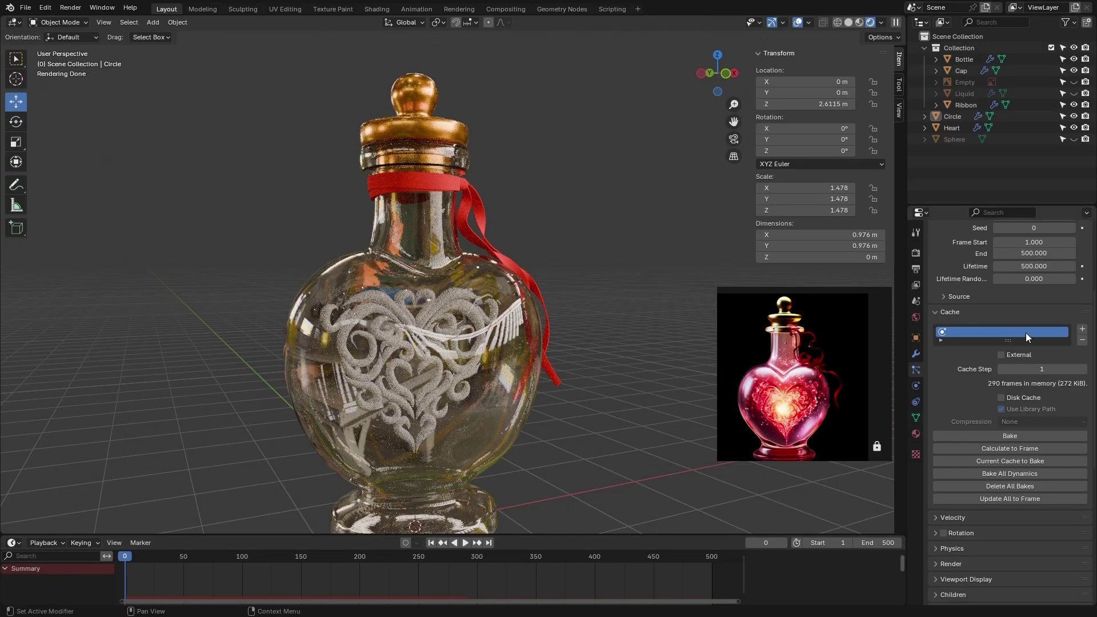
click(1007, 434)
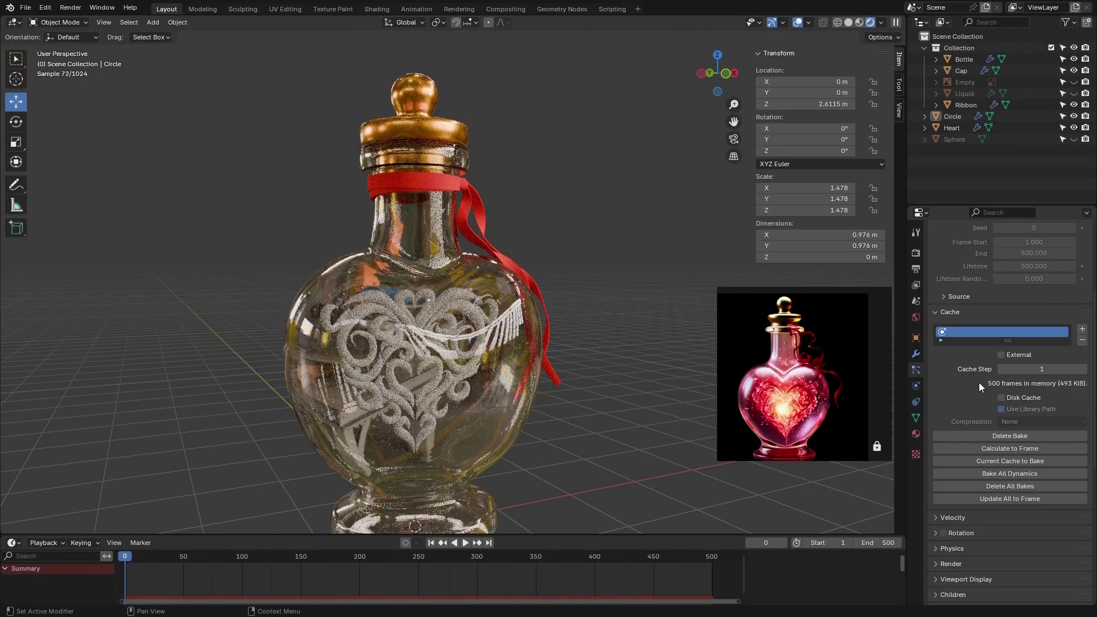
- Bake the cache of the heart's particle system
scroll(965, 354, up, 5)
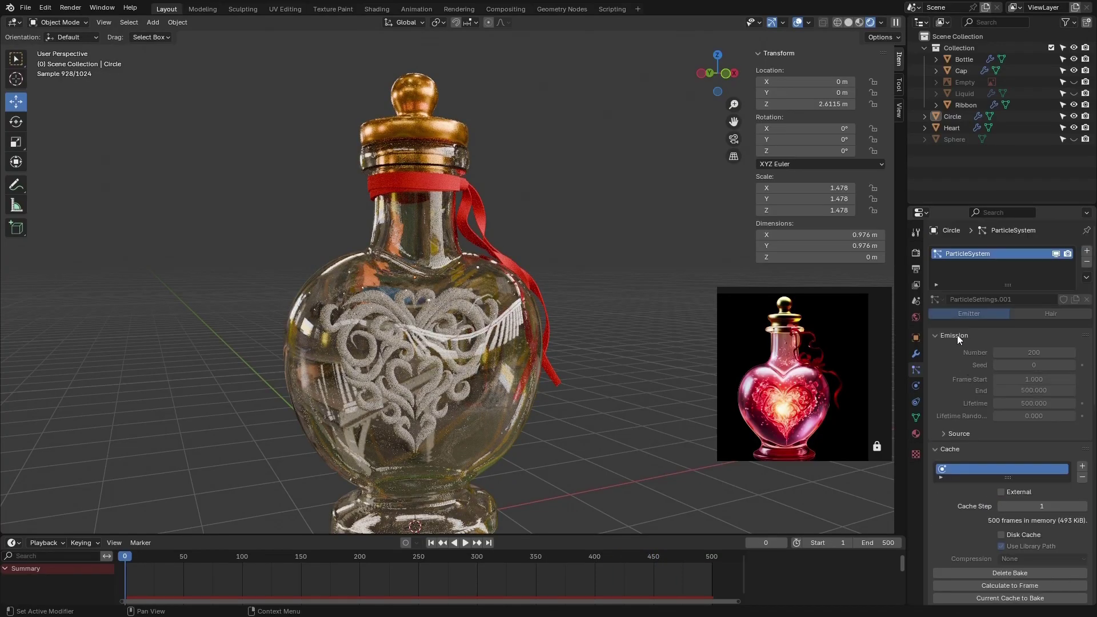
click(955, 116)
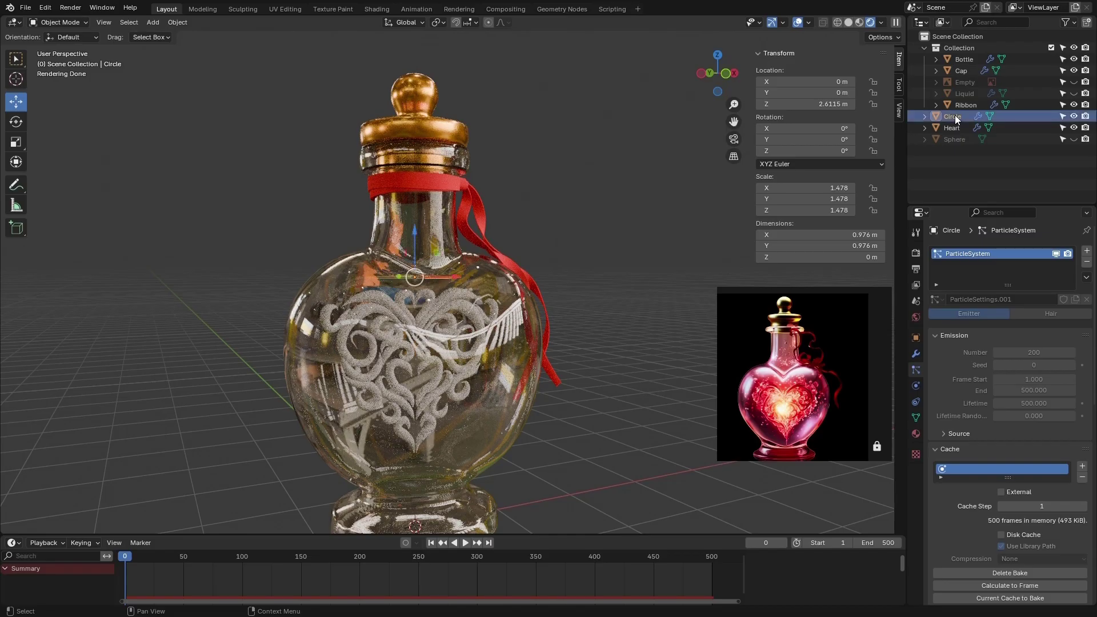
click(953, 127)
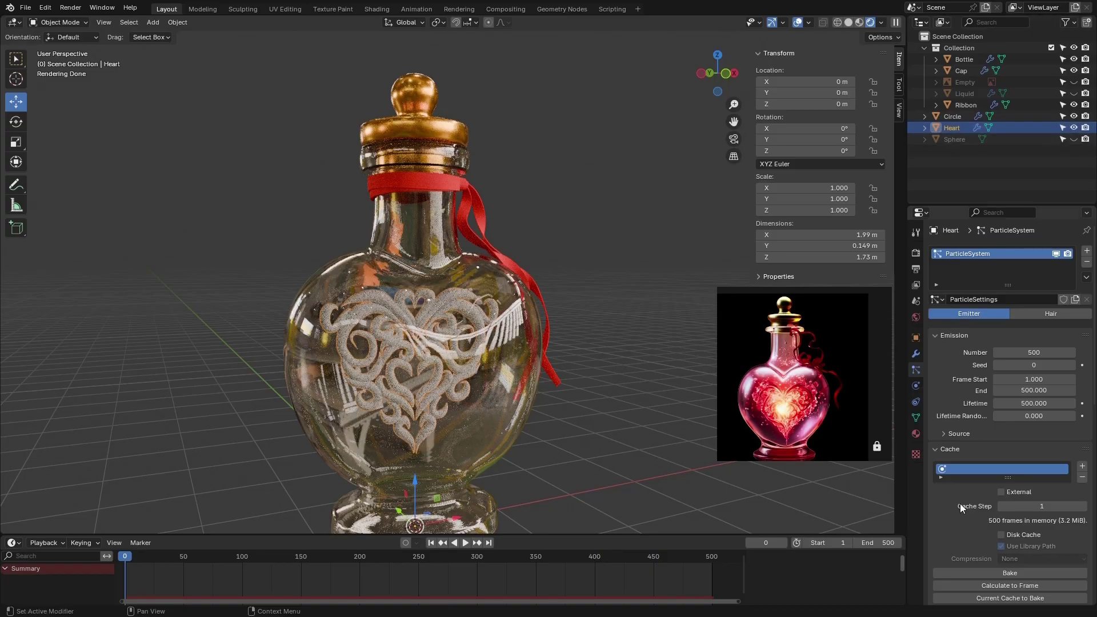
click(983, 569)
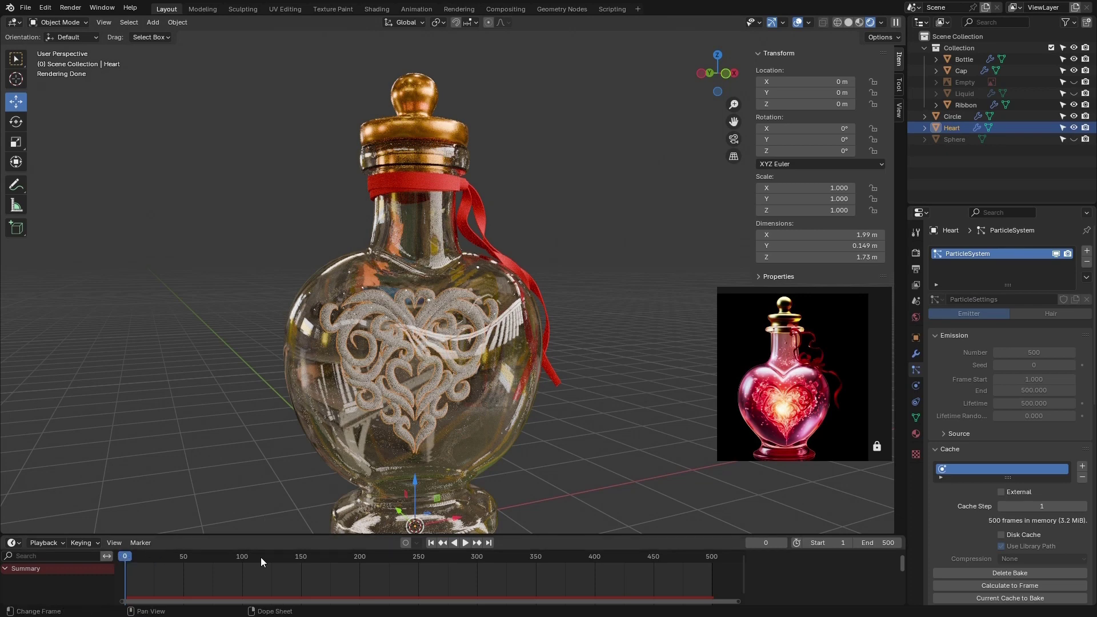
- Play the baked animation, scrub to frame 390, and inspect the particles in the bottle neck up close
click(466, 543)
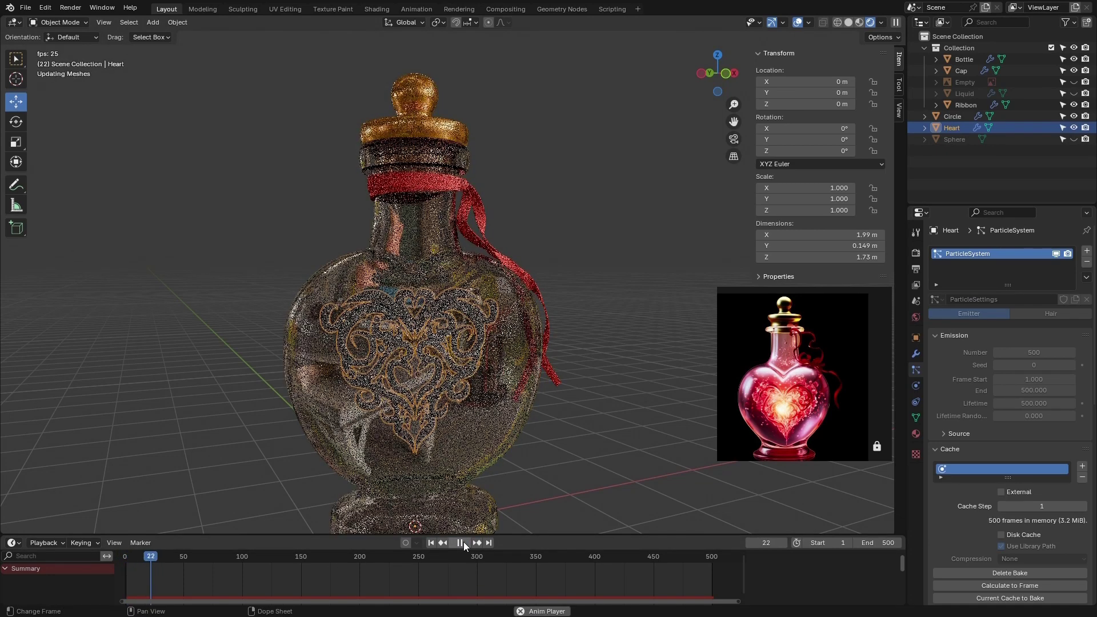
click(556, 452)
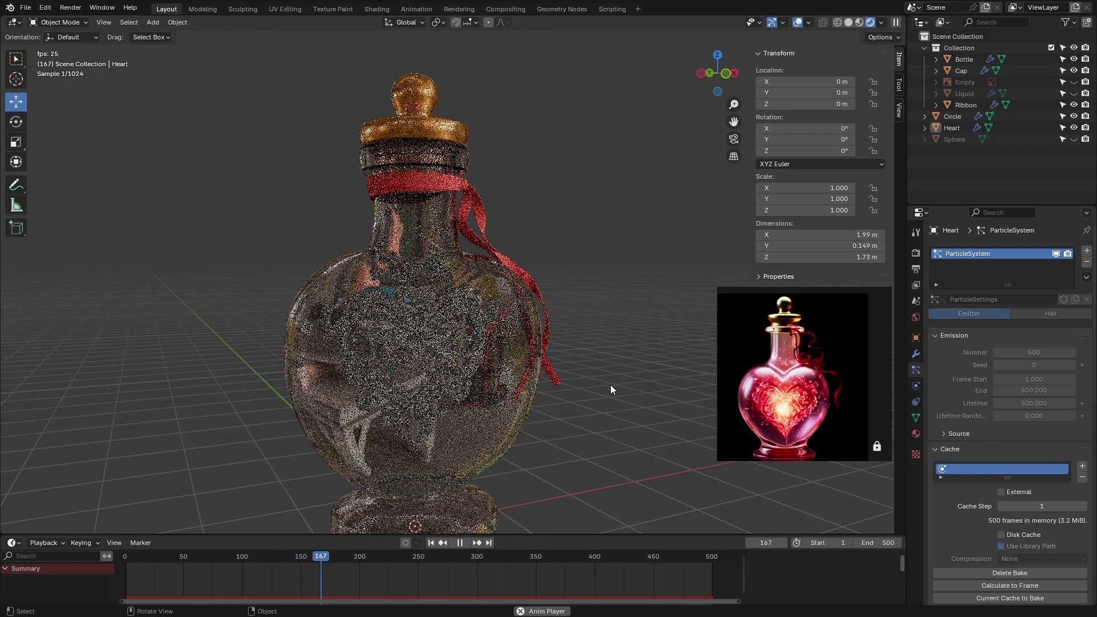
click(460, 543)
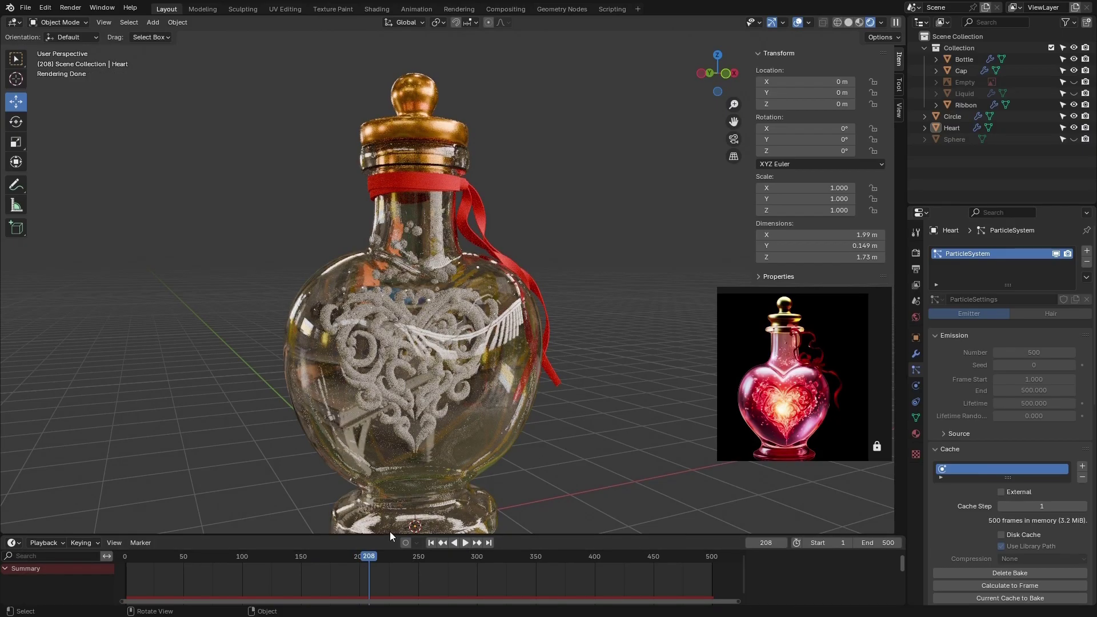
drag(372, 559, 581, 556)
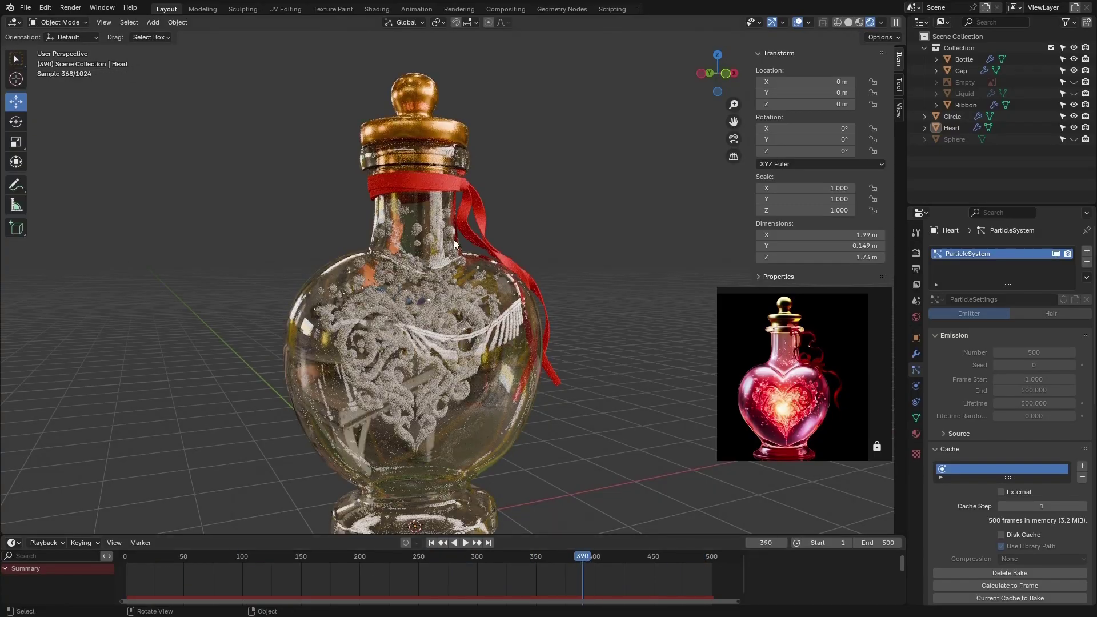
scroll(455, 244, up, 10)
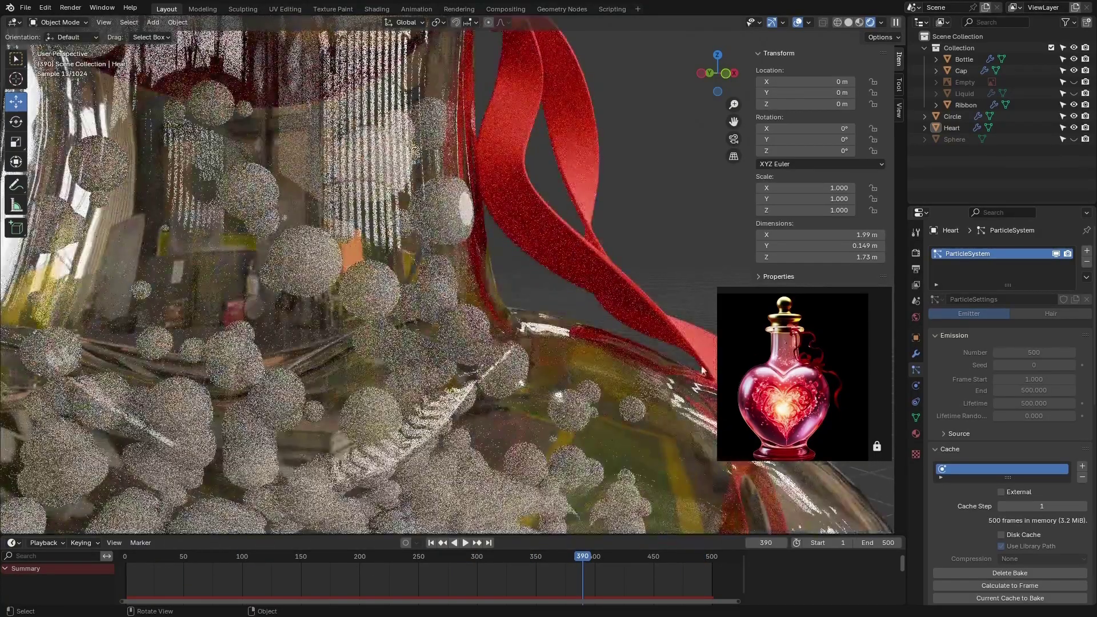
scroll(703, 370, down, 10)
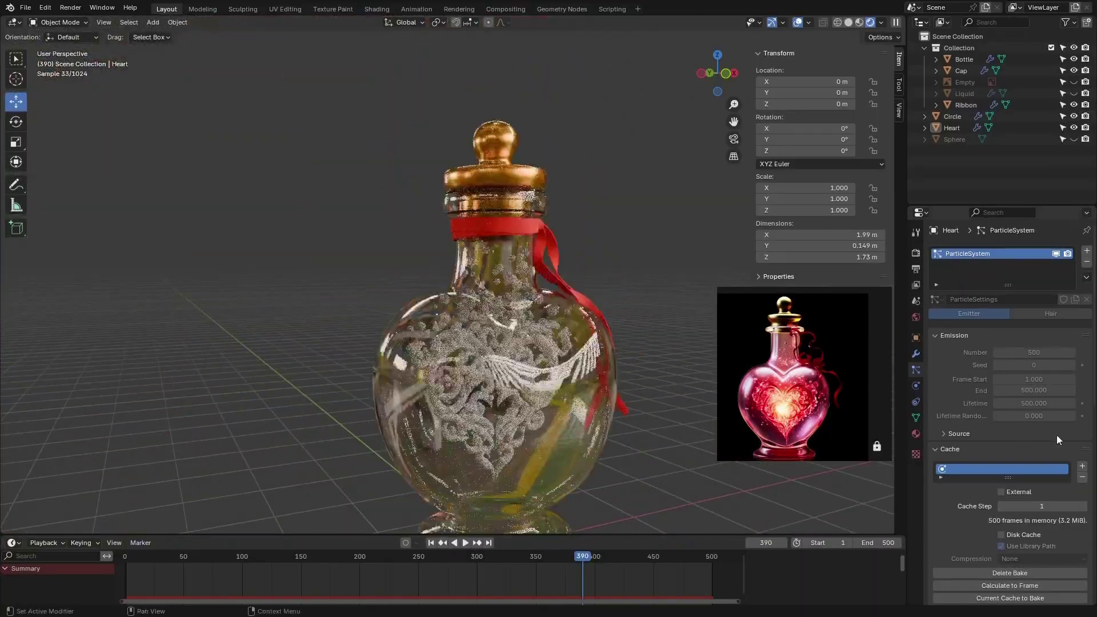
click(1083, 468)
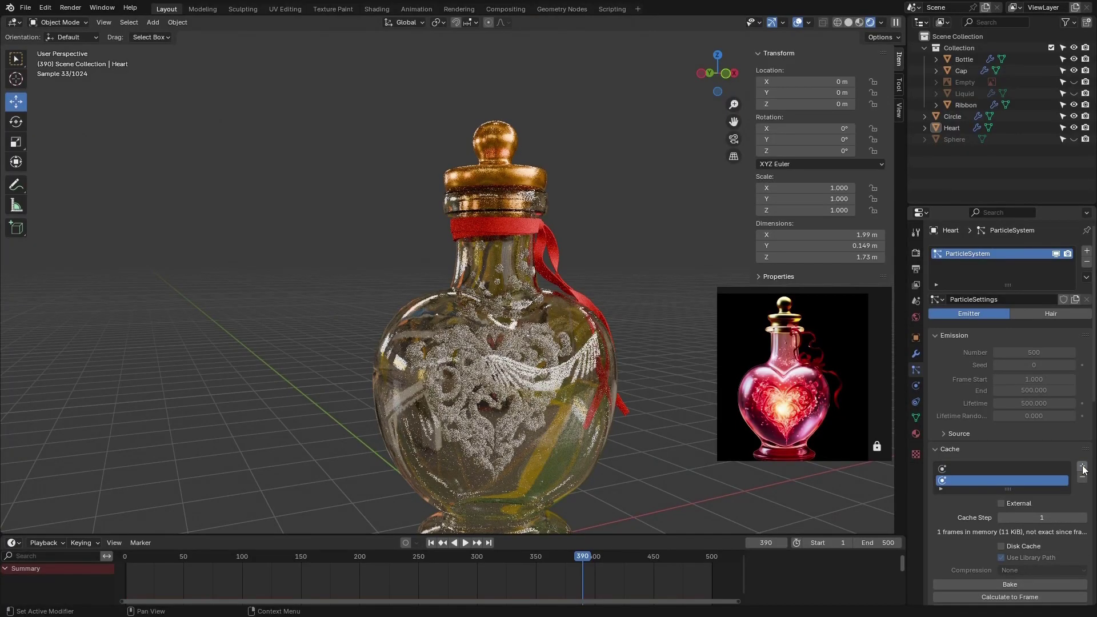
click(1004, 471)
click(1063, 481)
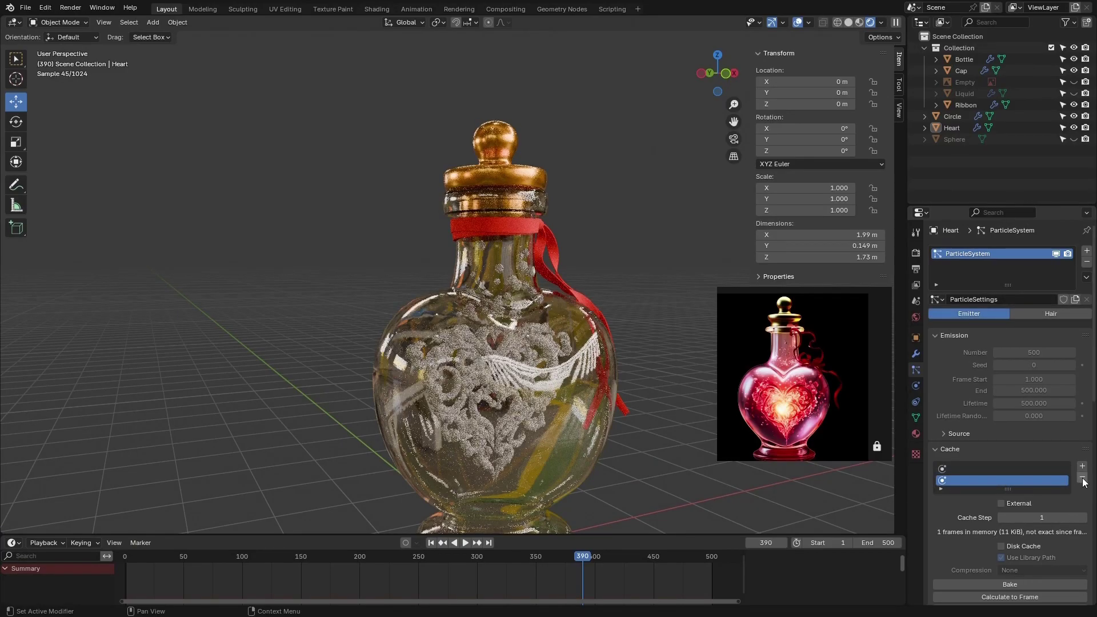
click(1083, 478)
- Examine the particles near the glass of the bottle neck at frame 390, and scrub back to frame 207
scroll(521, 266, up, 6)
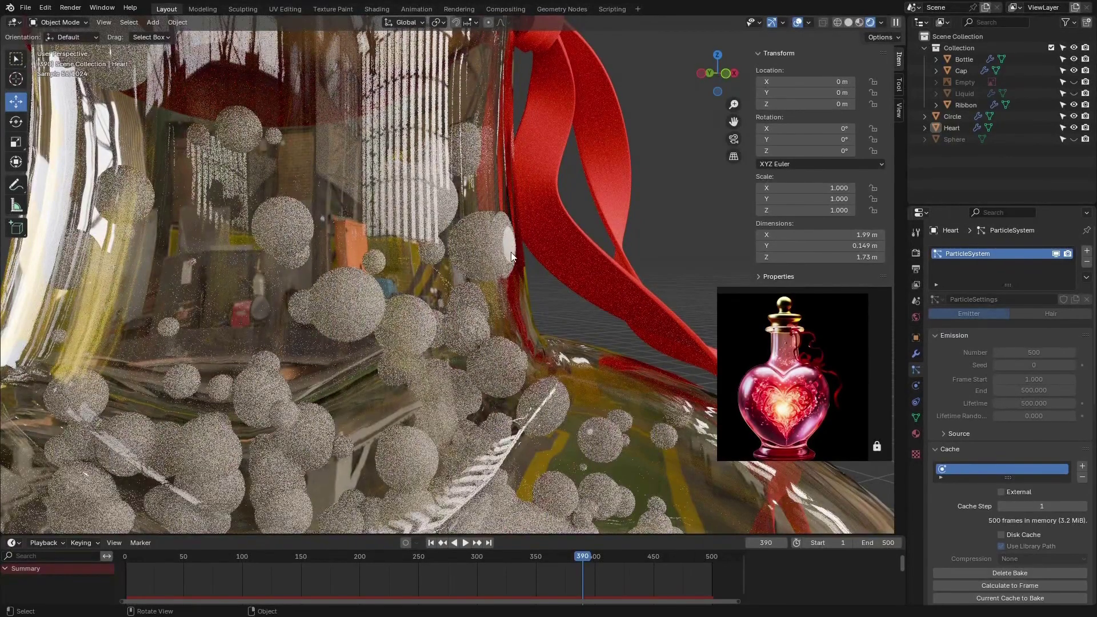
scroll(511, 256, down, 6)
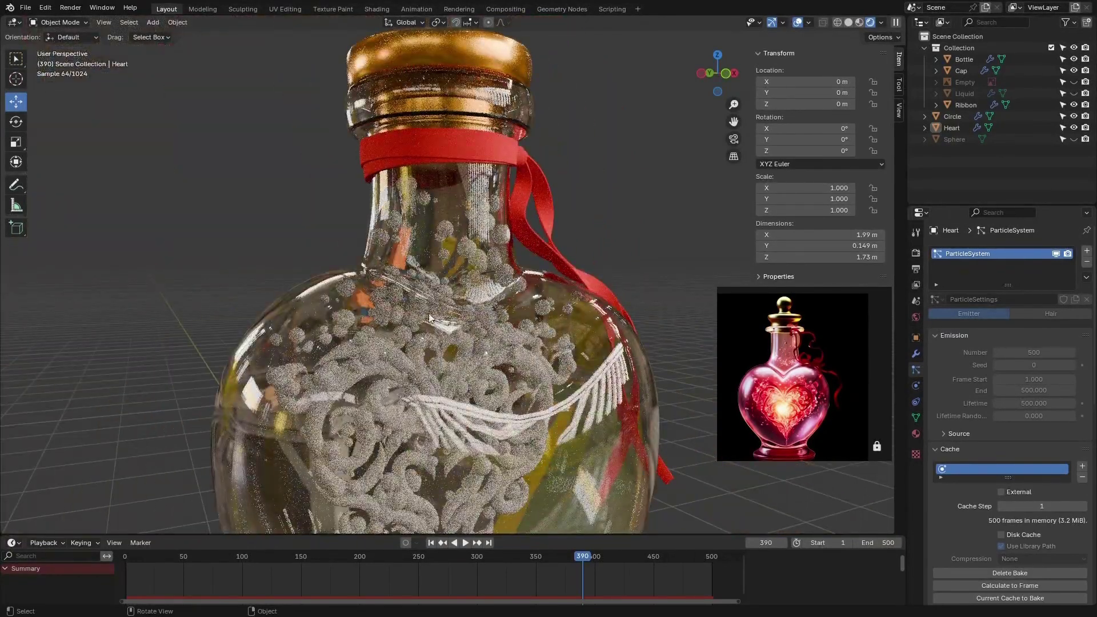
drag(583, 558, 368, 531)
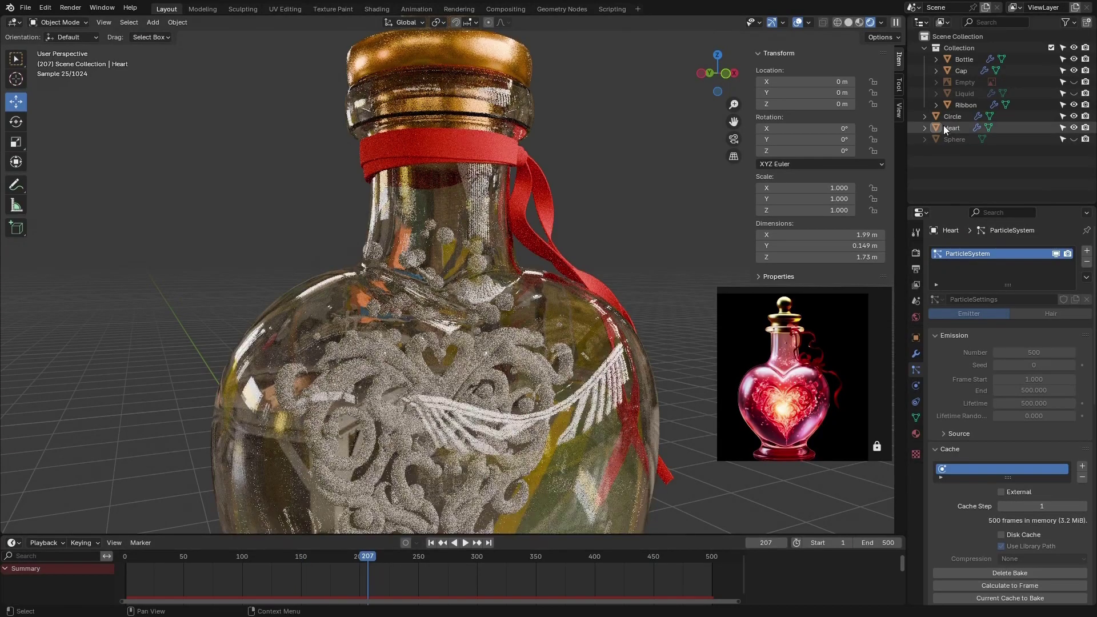
- Return to frame 0 in solid shading and add a second cache to the circle's particle system
click(954, 117)
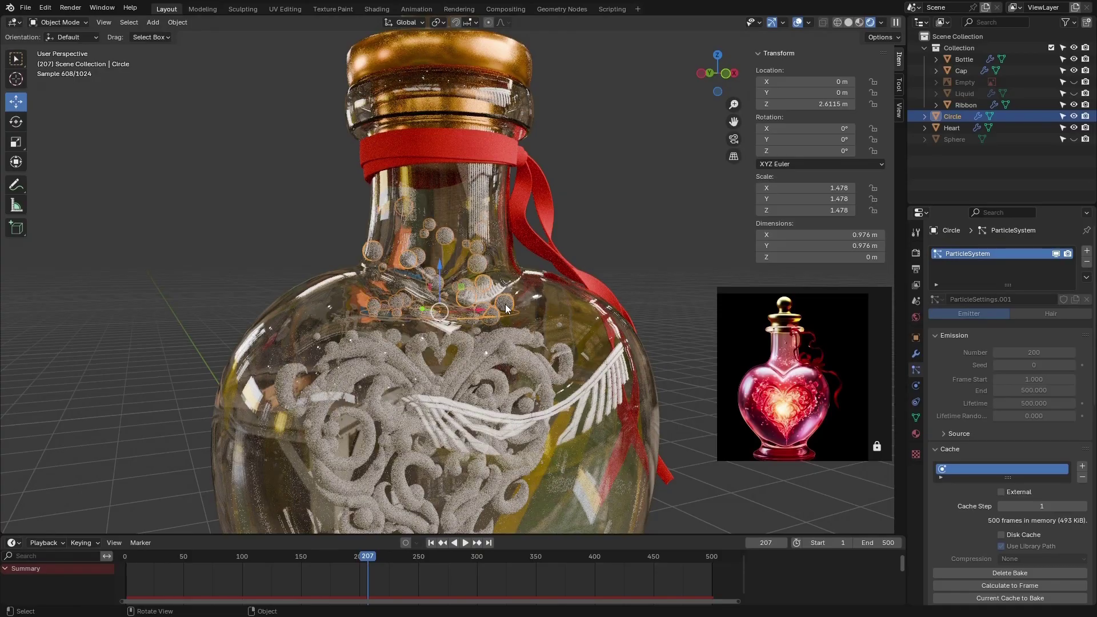
drag(366, 557, 117, 571)
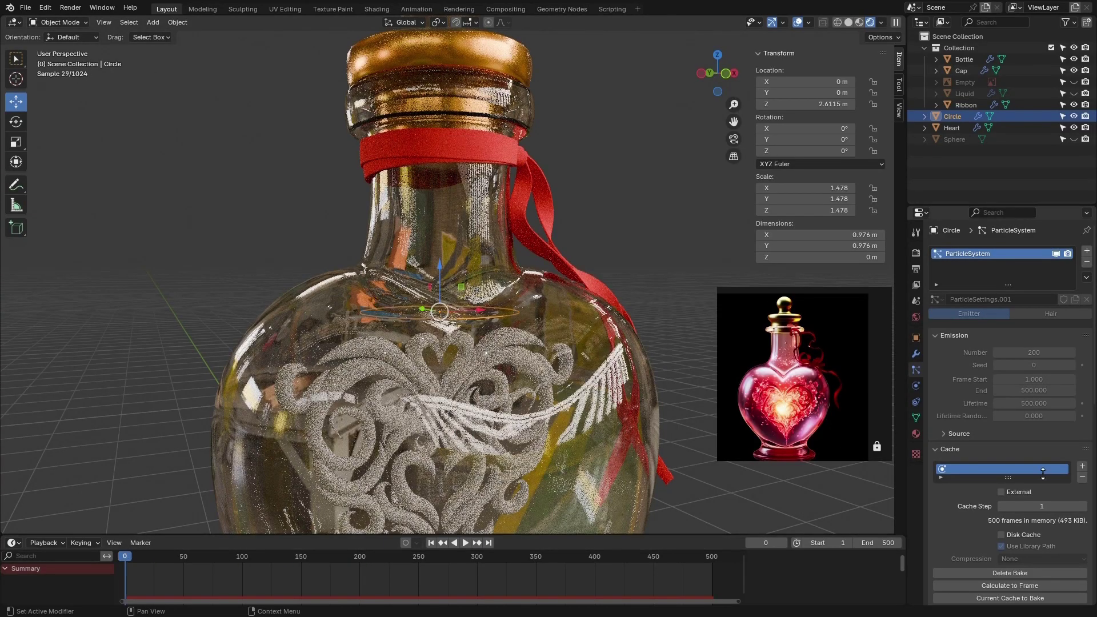
click(850, 23)
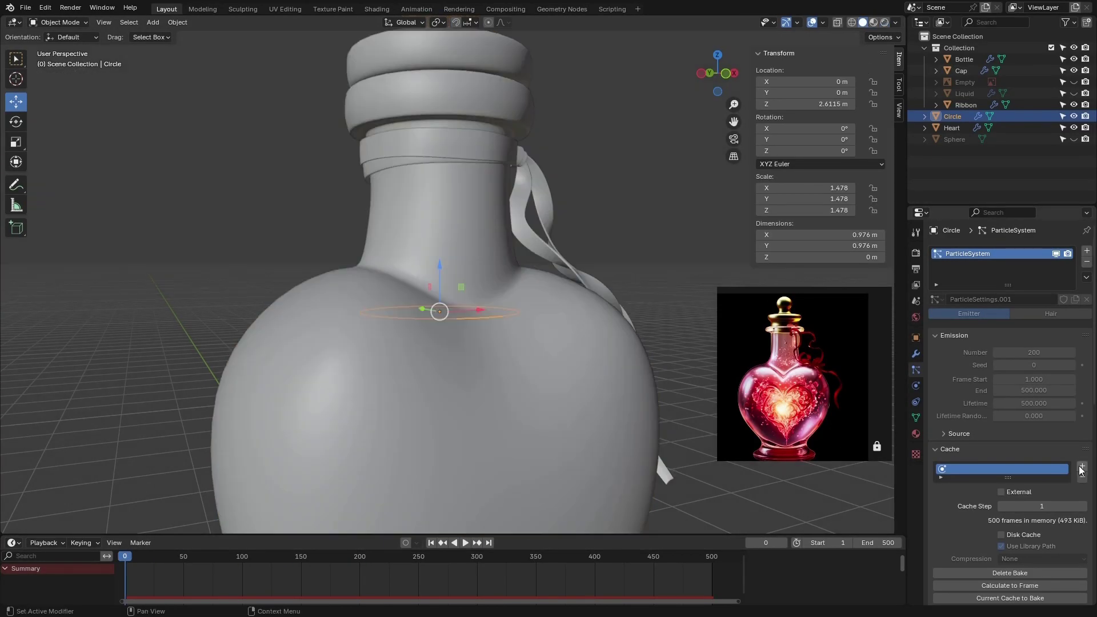
click(1081, 468)
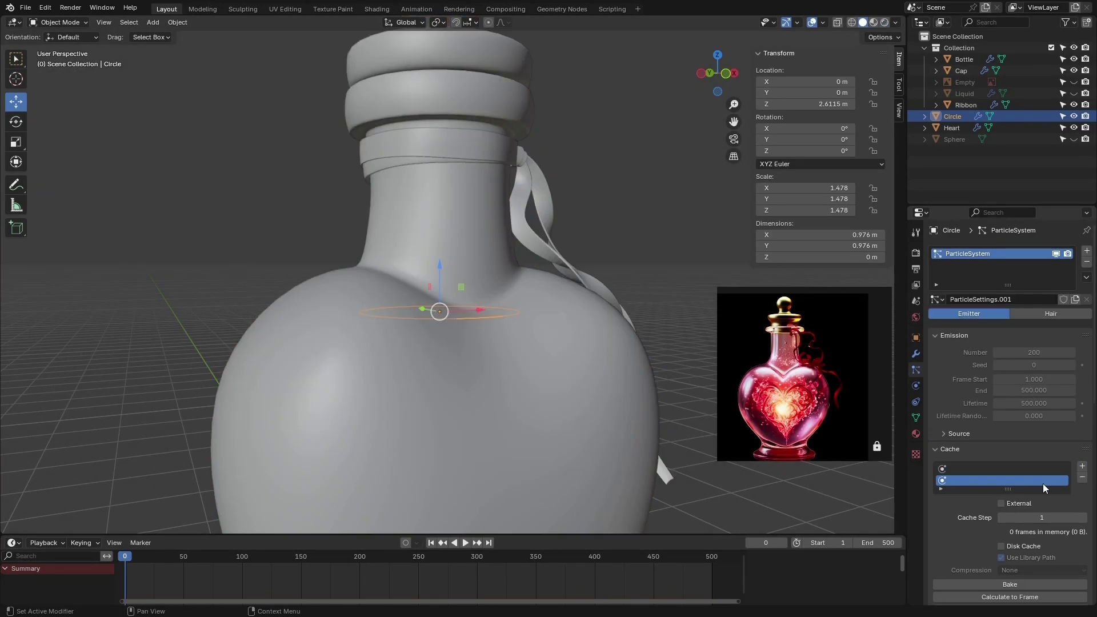
- Remove the extra cache from the circle's particle system and add collision physics with Kill Particles to the bottle
click(1082, 477)
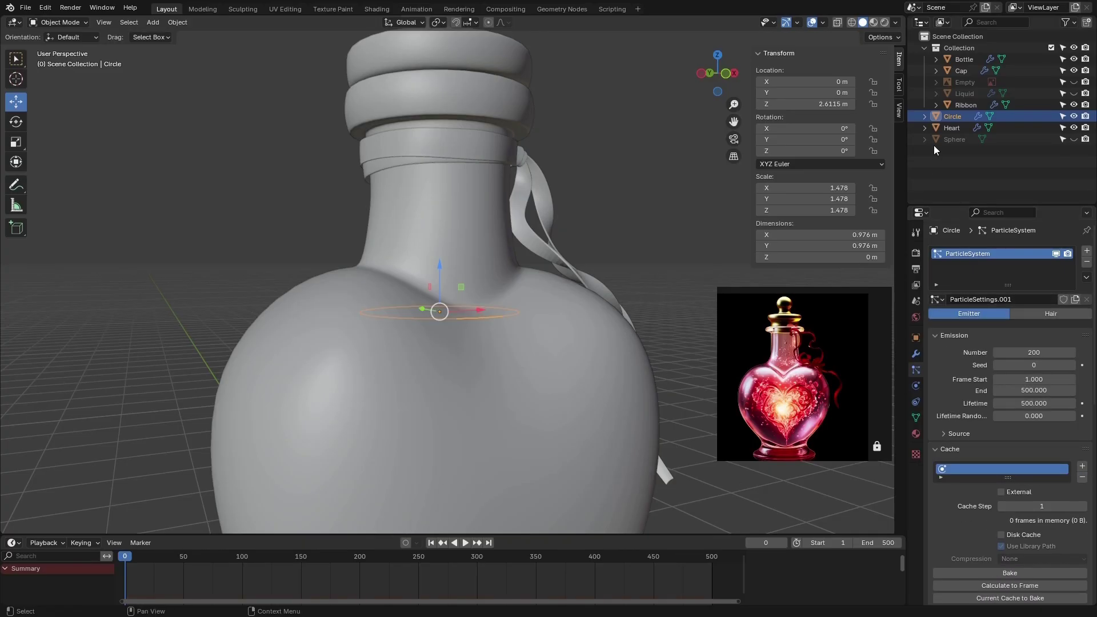
click(965, 60)
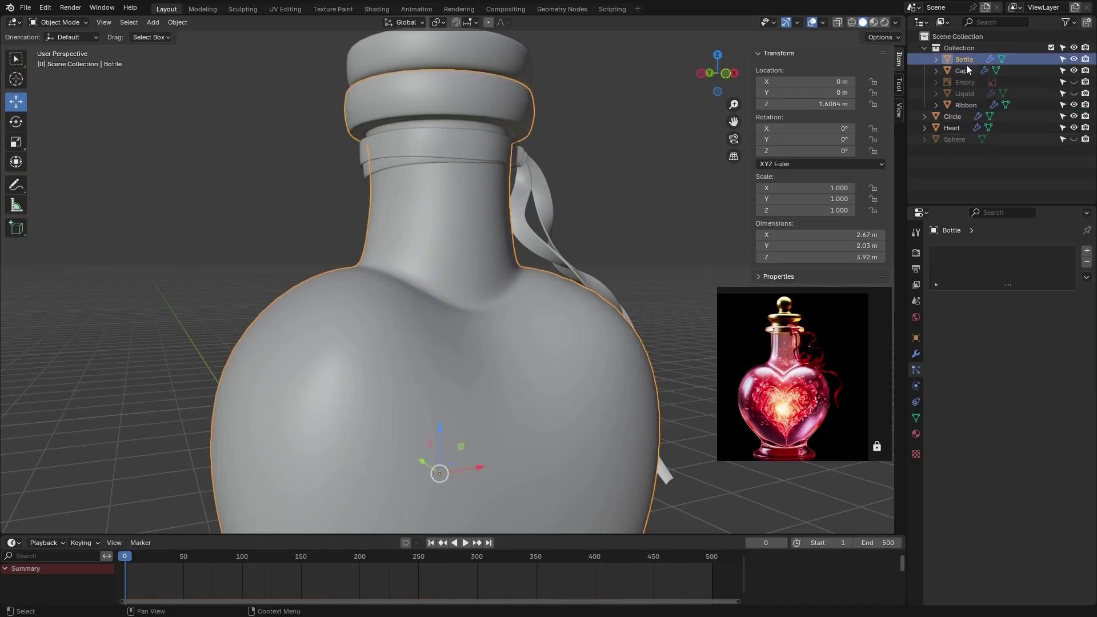
click(916, 385)
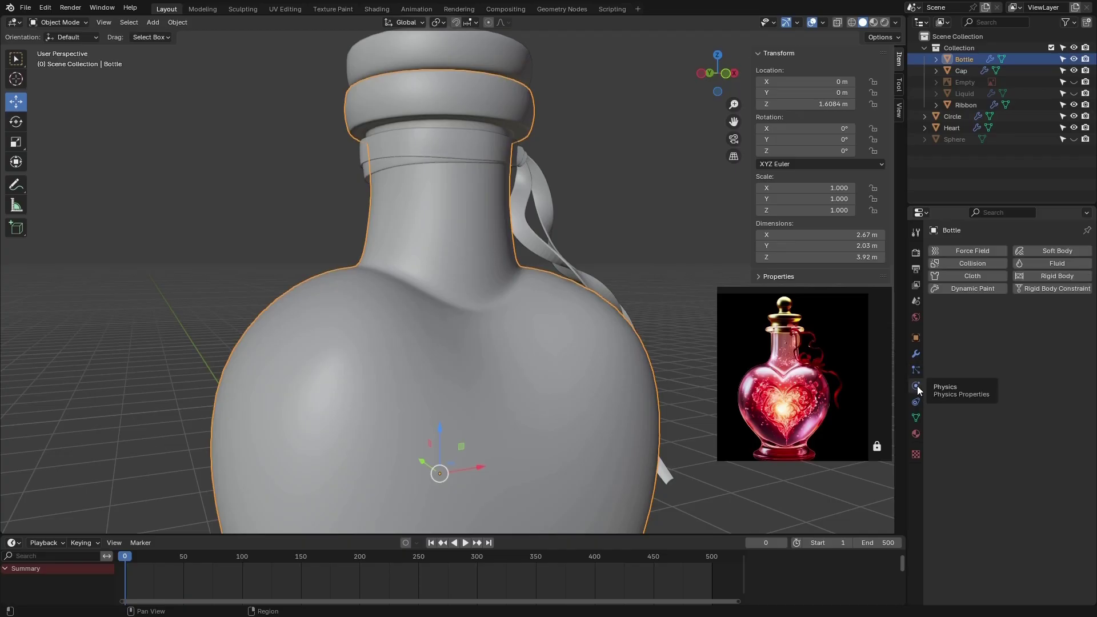
click(971, 264)
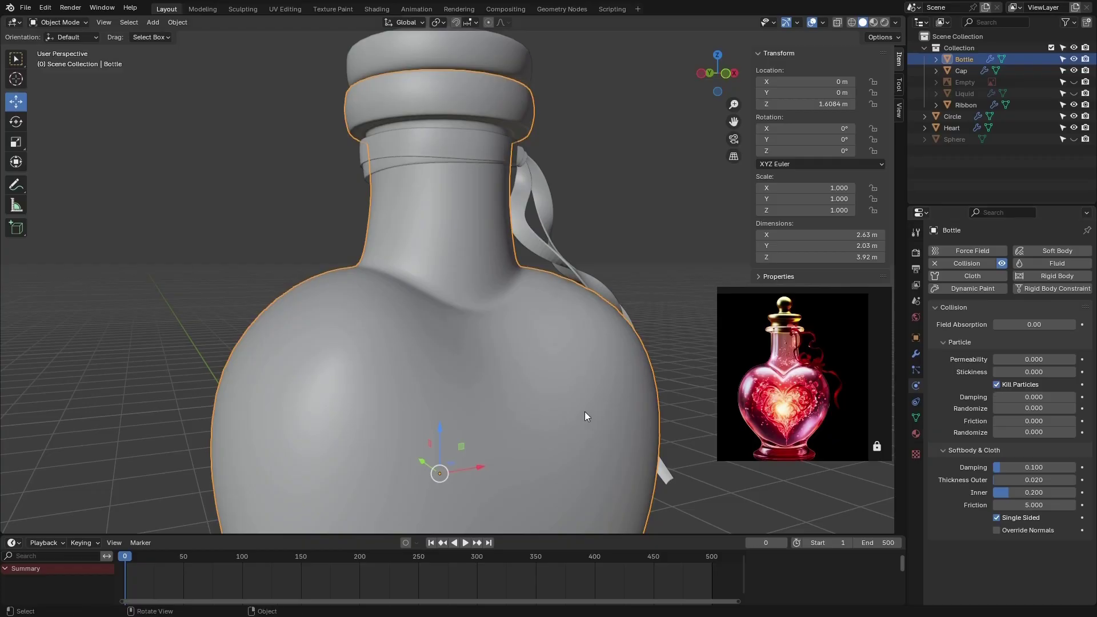
- Play the animation in rendered shading and scrub to frame 344 to check the particles against the bottle glass
click(885, 22)
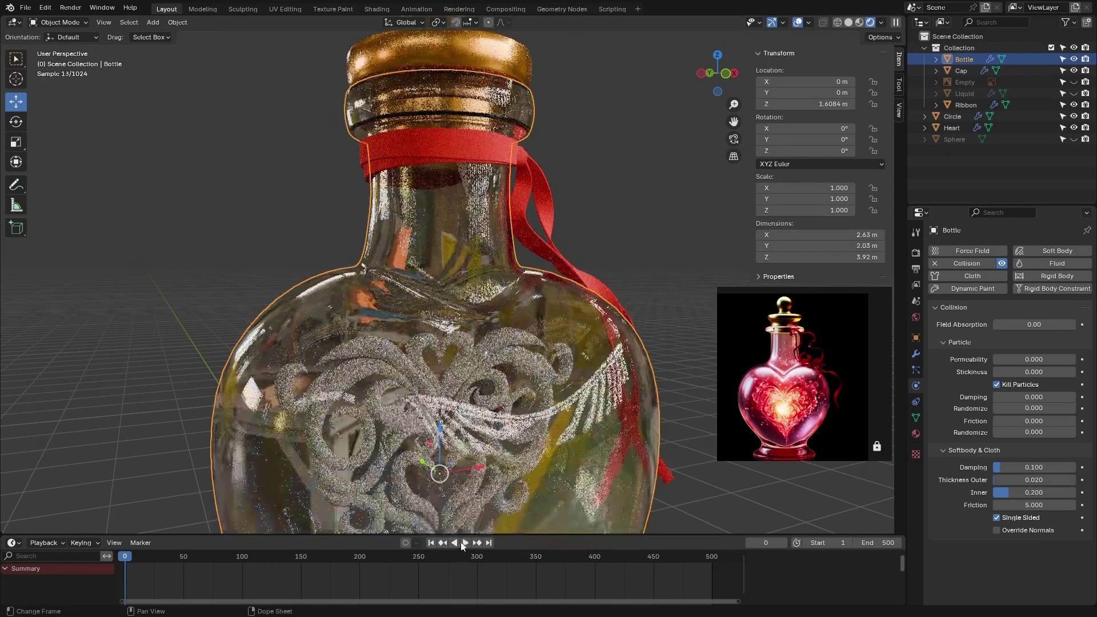
click(465, 542)
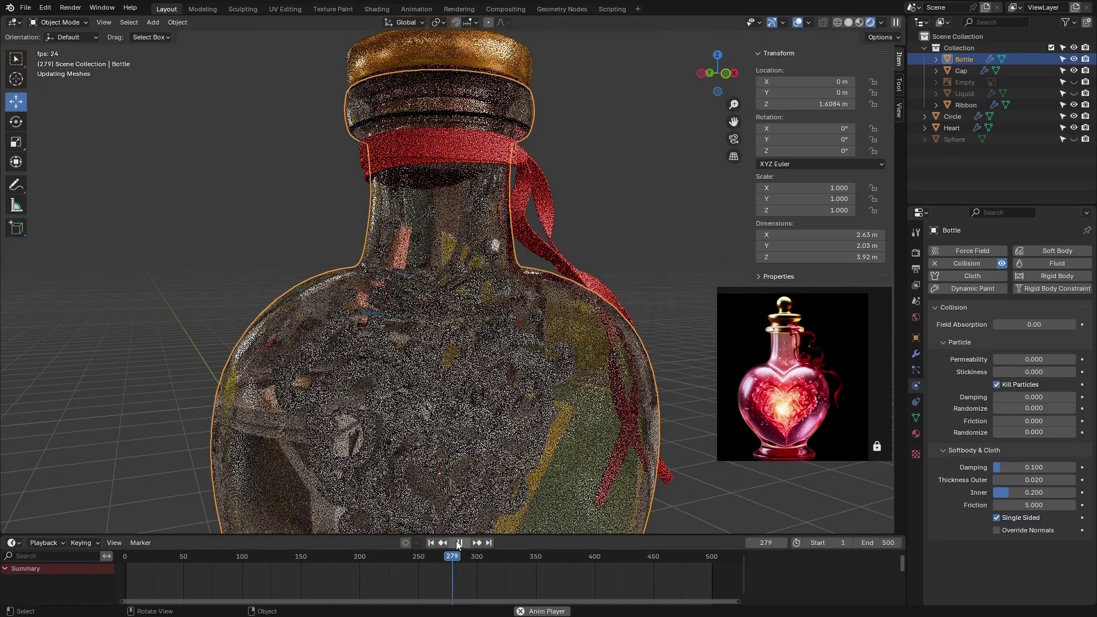
key(space)
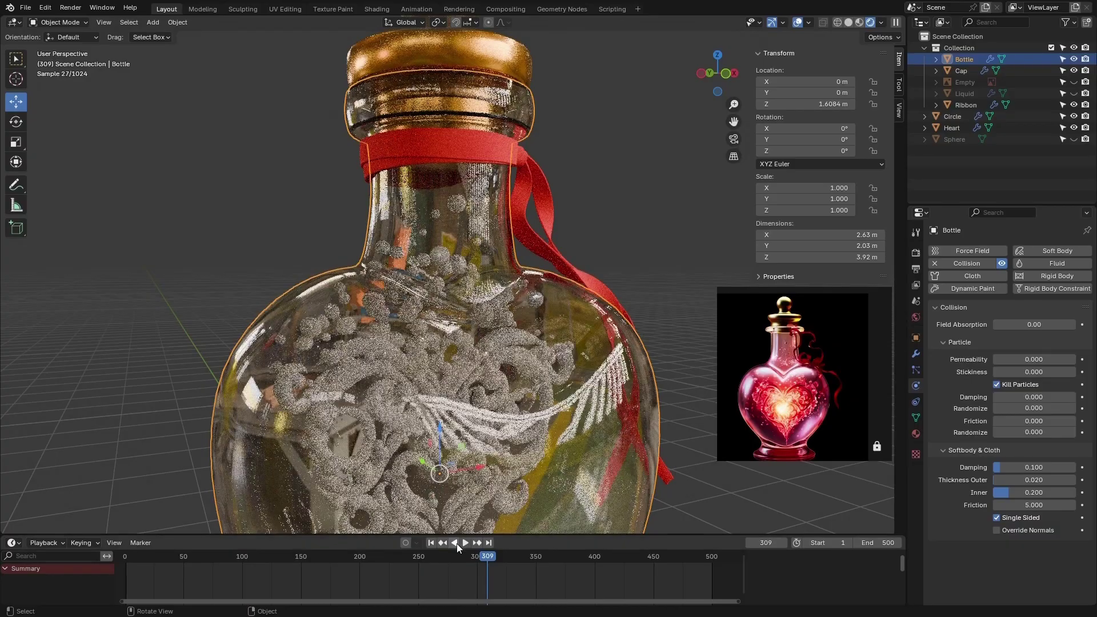
drag(482, 558, 528, 559)
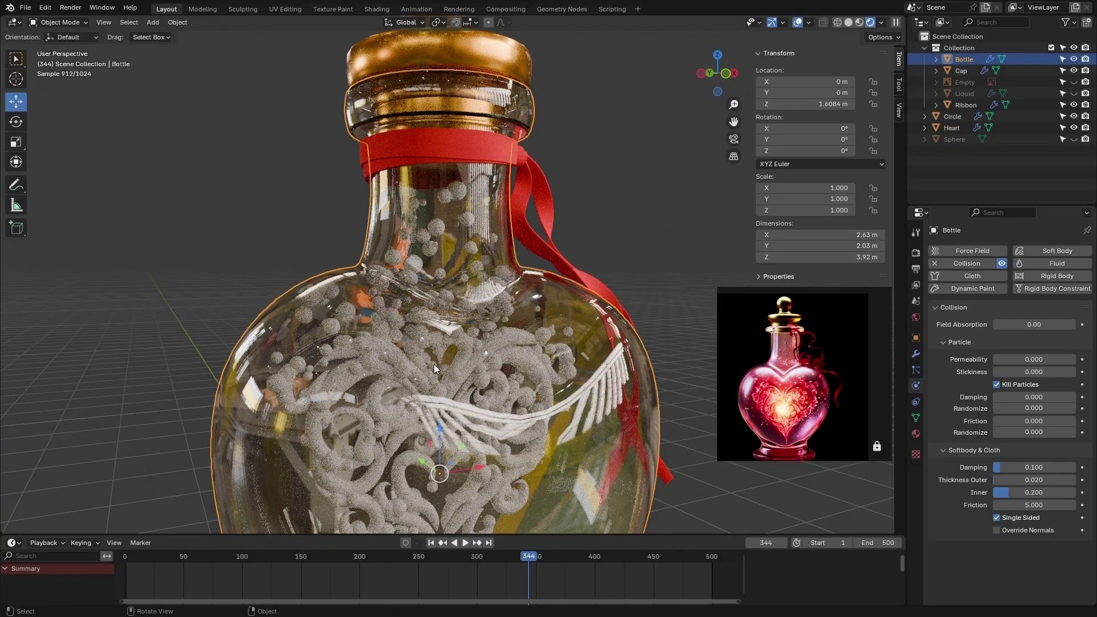
- Scale the circle emitter down uniformly to a scale of about 1.230
click(952, 117)
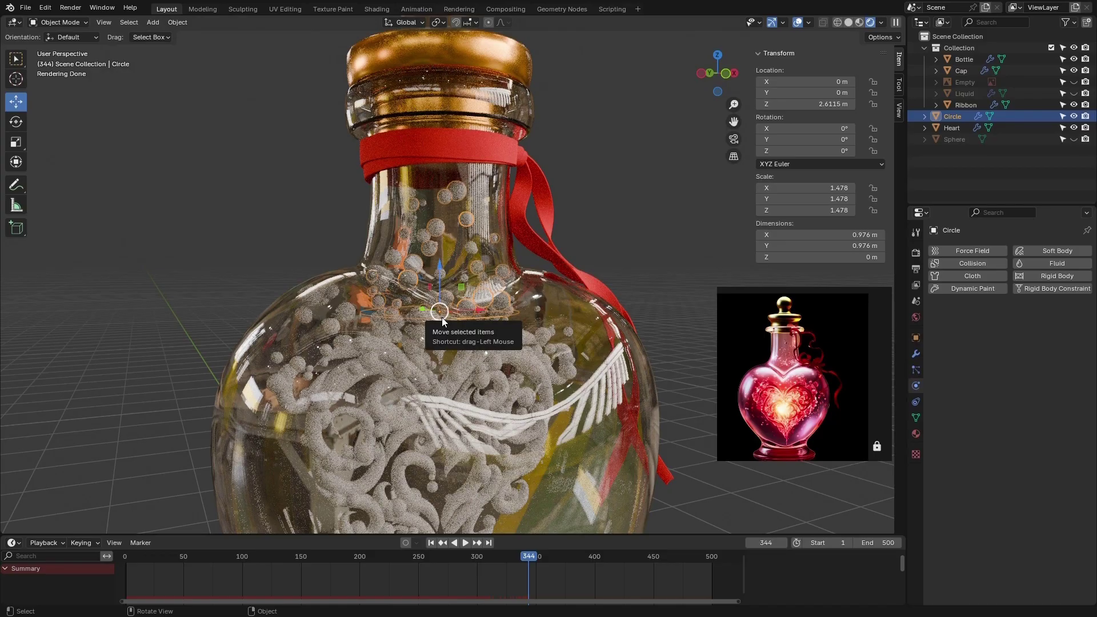
key(s)
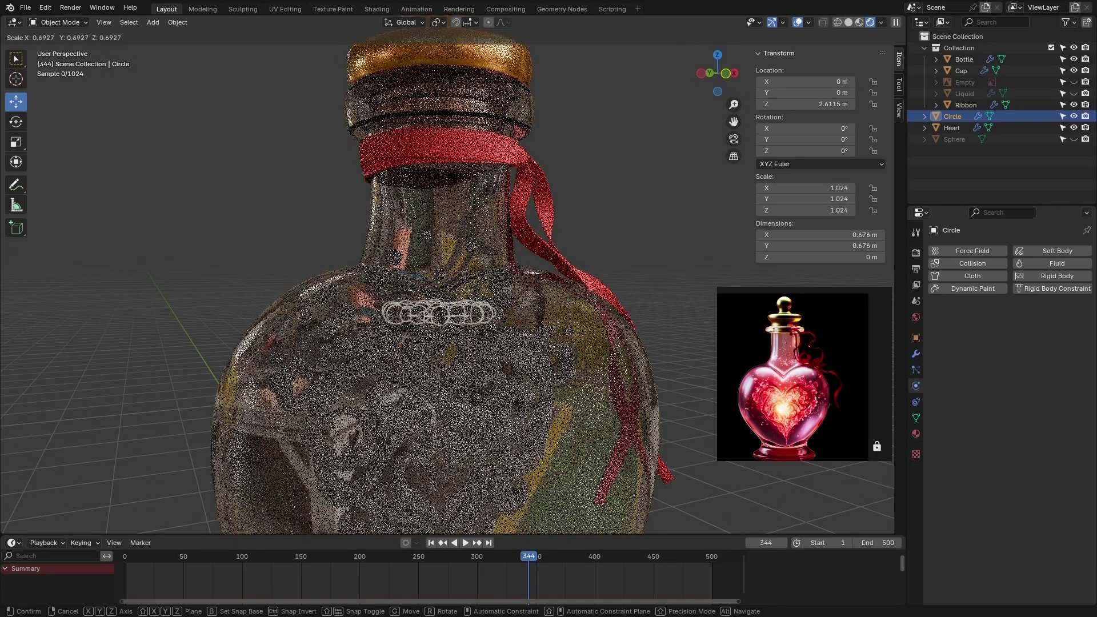
click(440, 318)
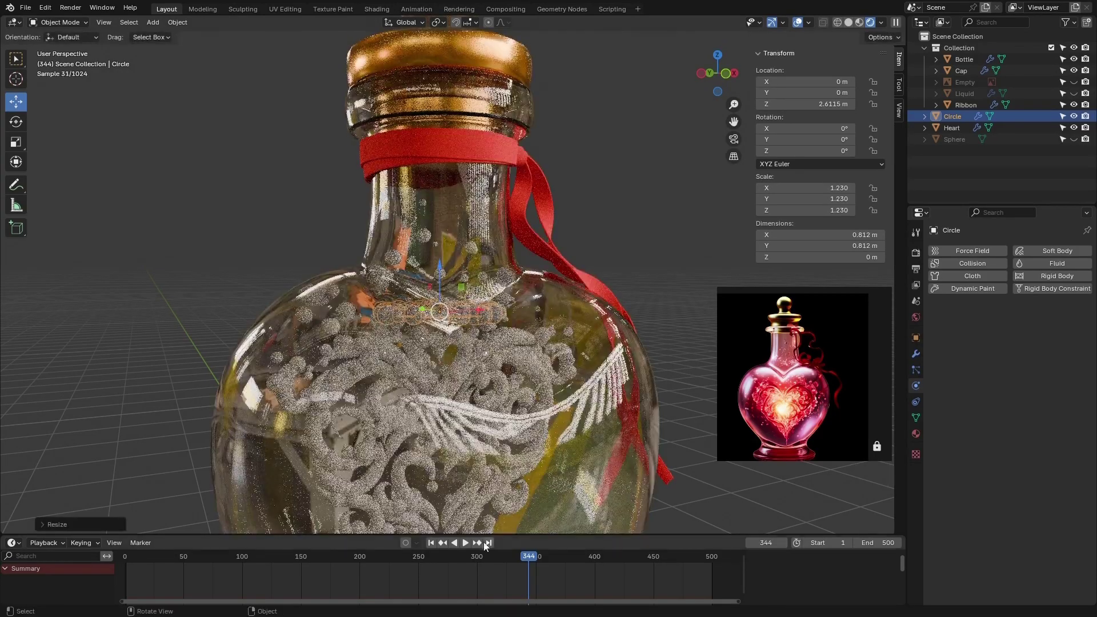
- Play the animation from frame 0 to about frame 274 to check the particles in the neck, and return to frame 0
drag(450, 558, 706, 564)
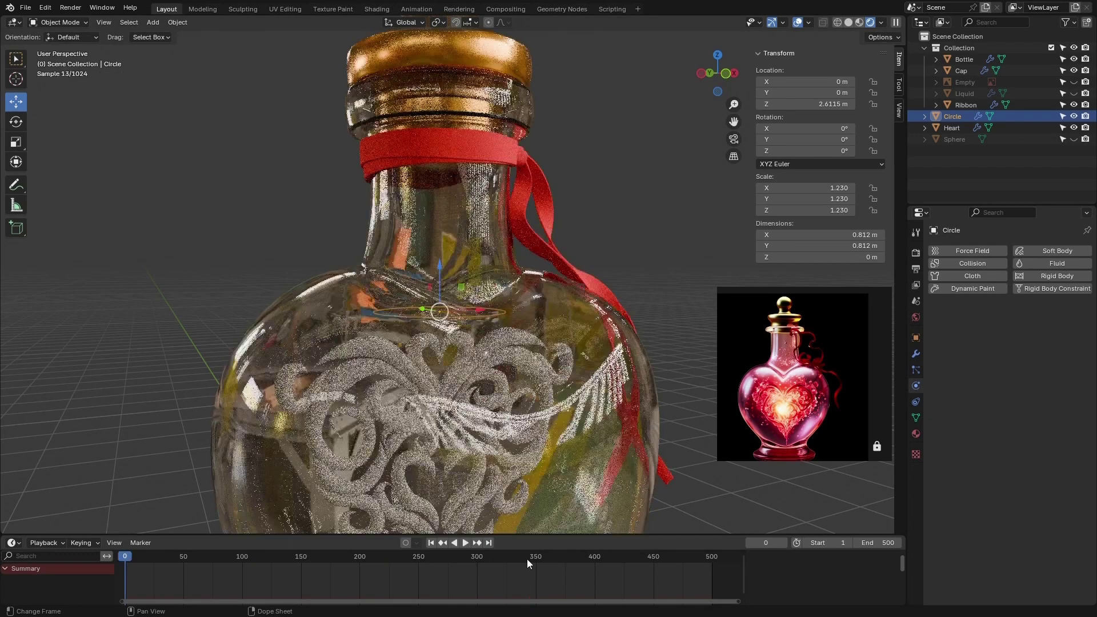
click(464, 542)
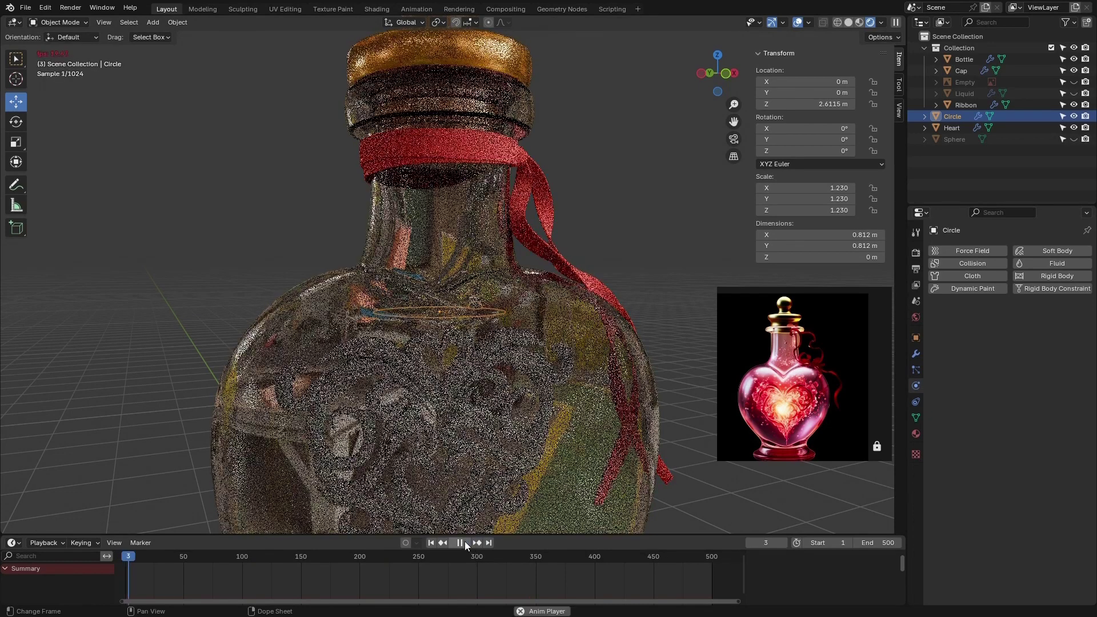
click(646, 247)
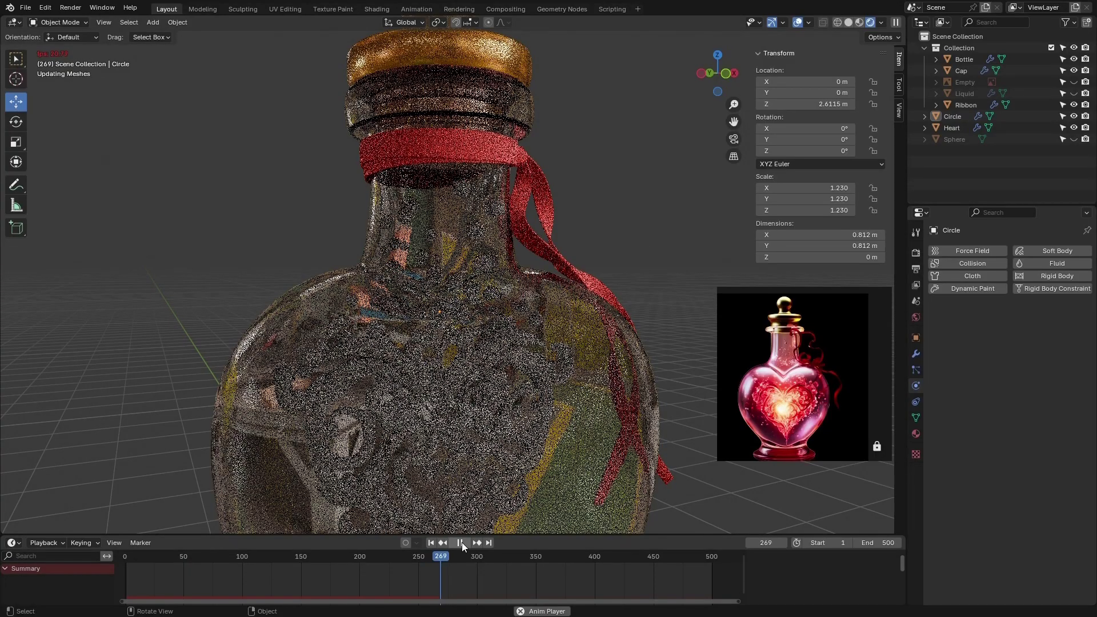
click(460, 542)
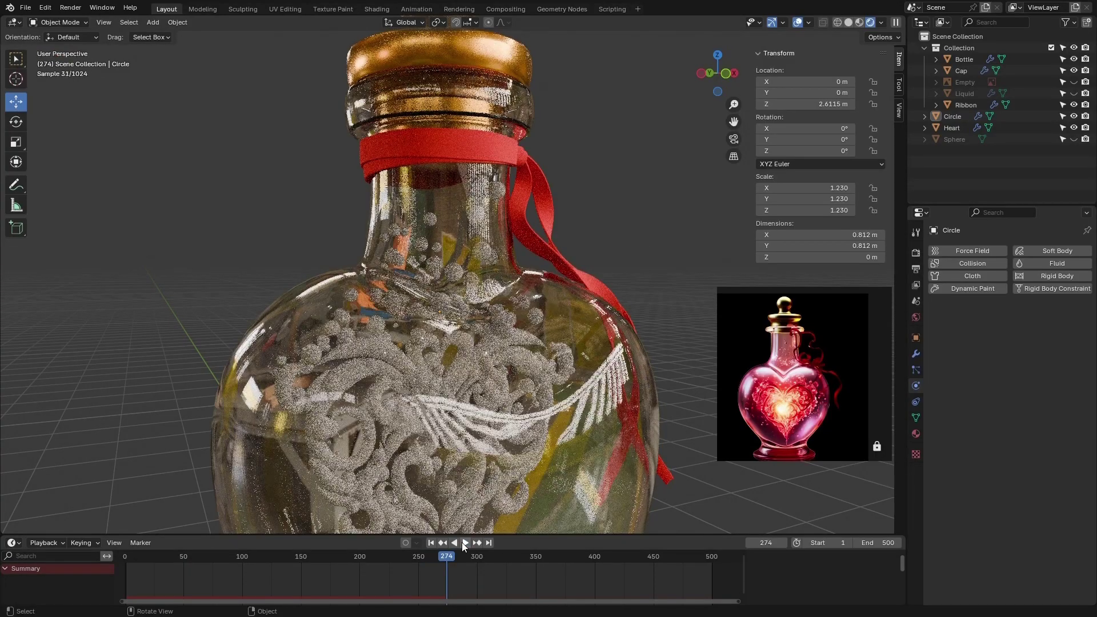
click(124, 556)
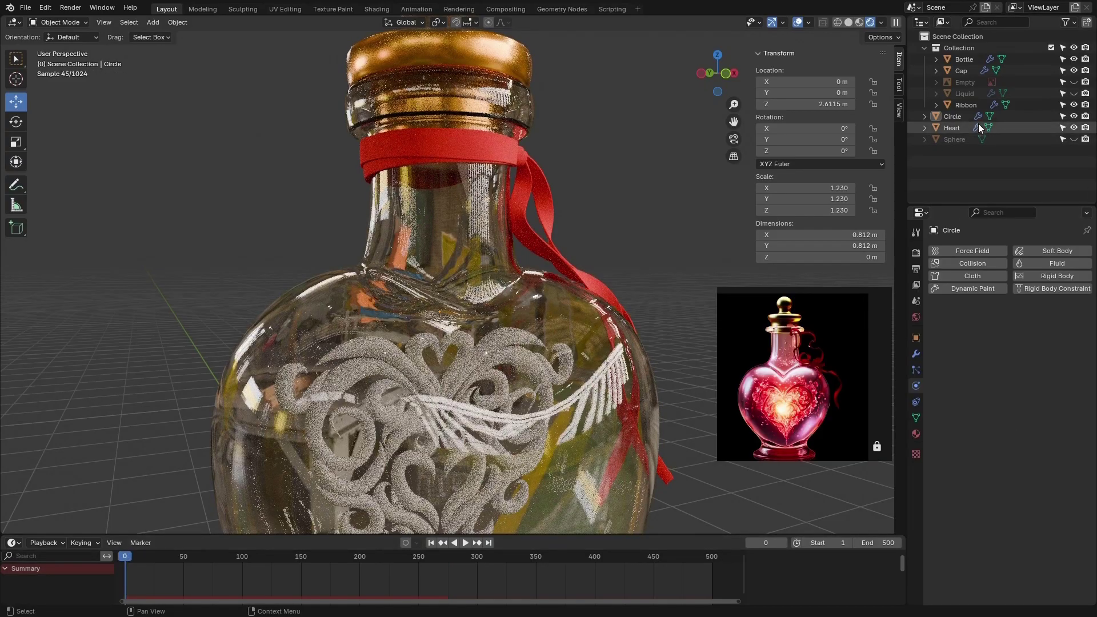
- Bake the cache of the circle's particle system
click(959, 118)
click(916, 371)
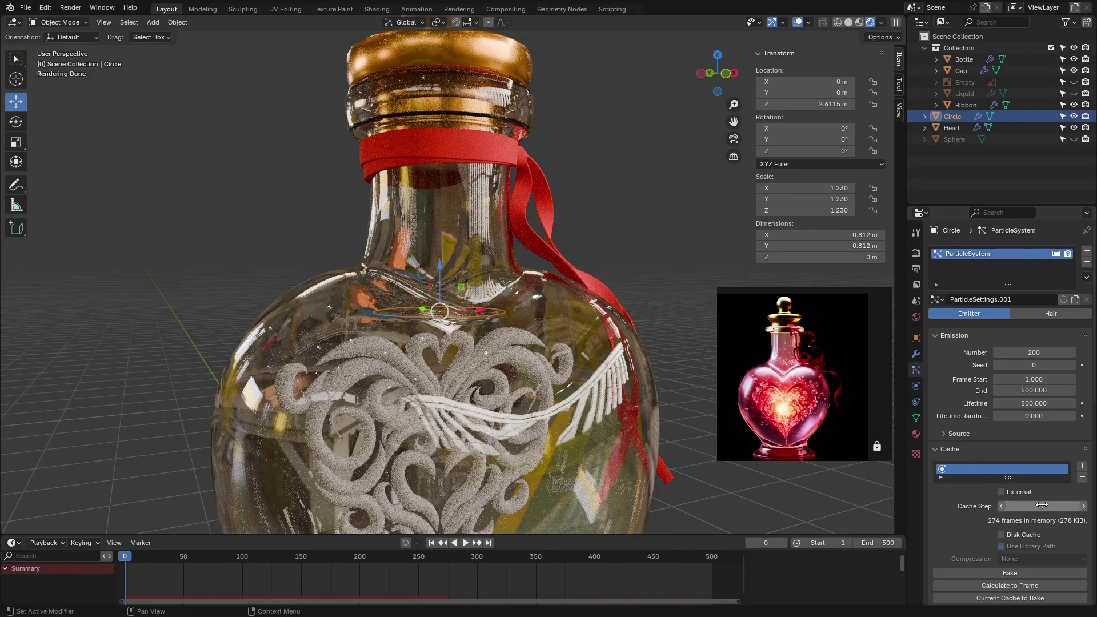
click(1014, 572)
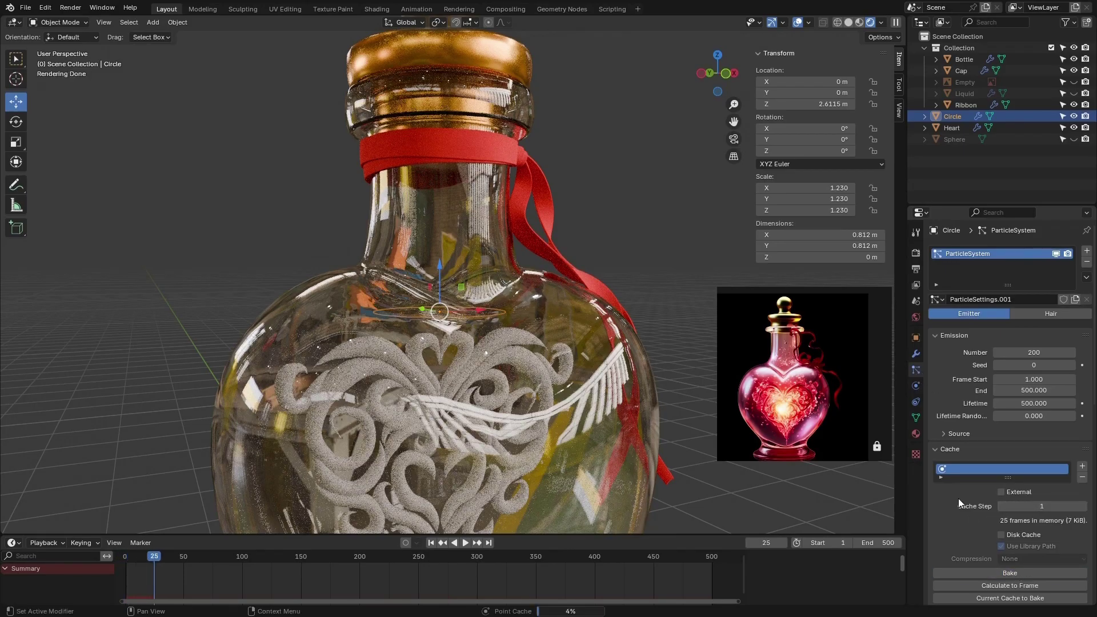
- Scrub to frame 341 and inspect the baked particles in the bottle's neck and body, up close and from afar
scroll(585, 240, down, 5)
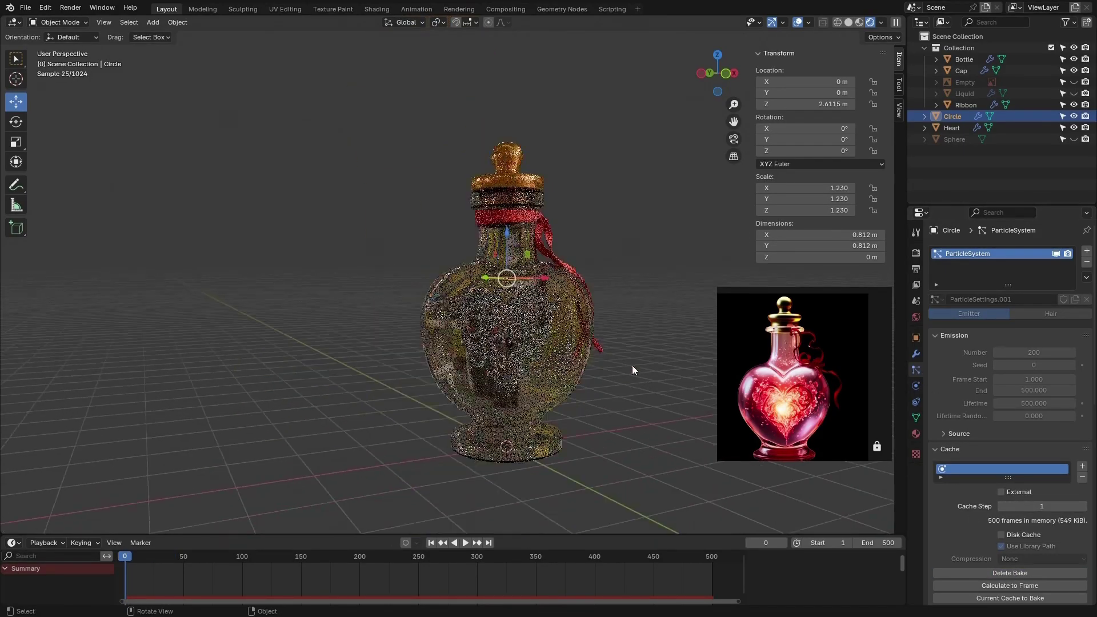
scroll(626, 307, up, 4)
click(626, 262)
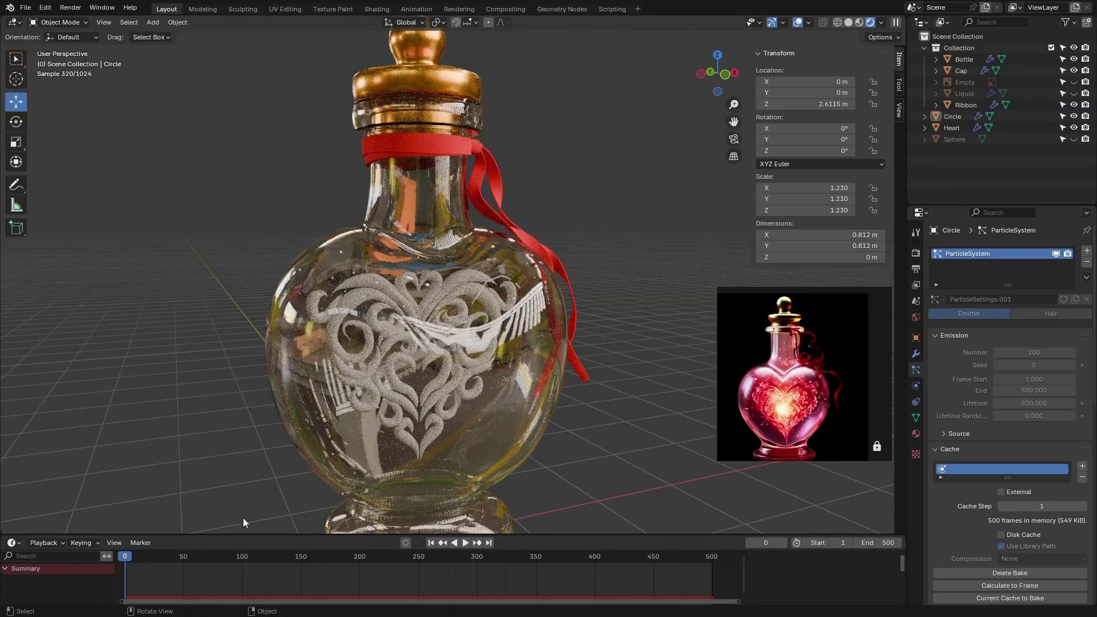
drag(138, 561, 525, 567)
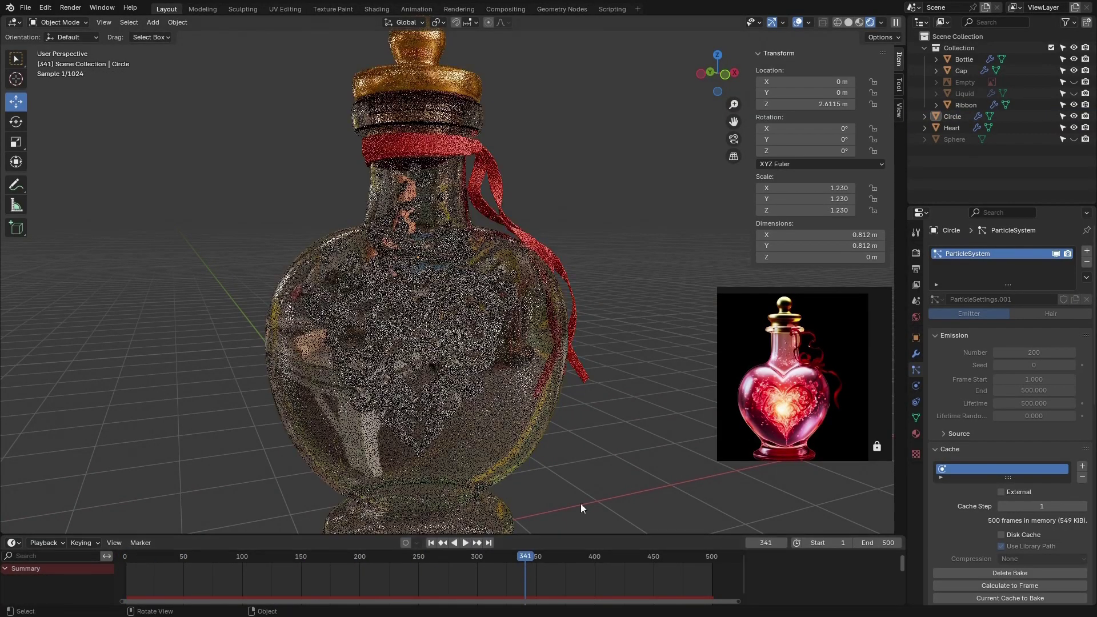
click(953, 115)
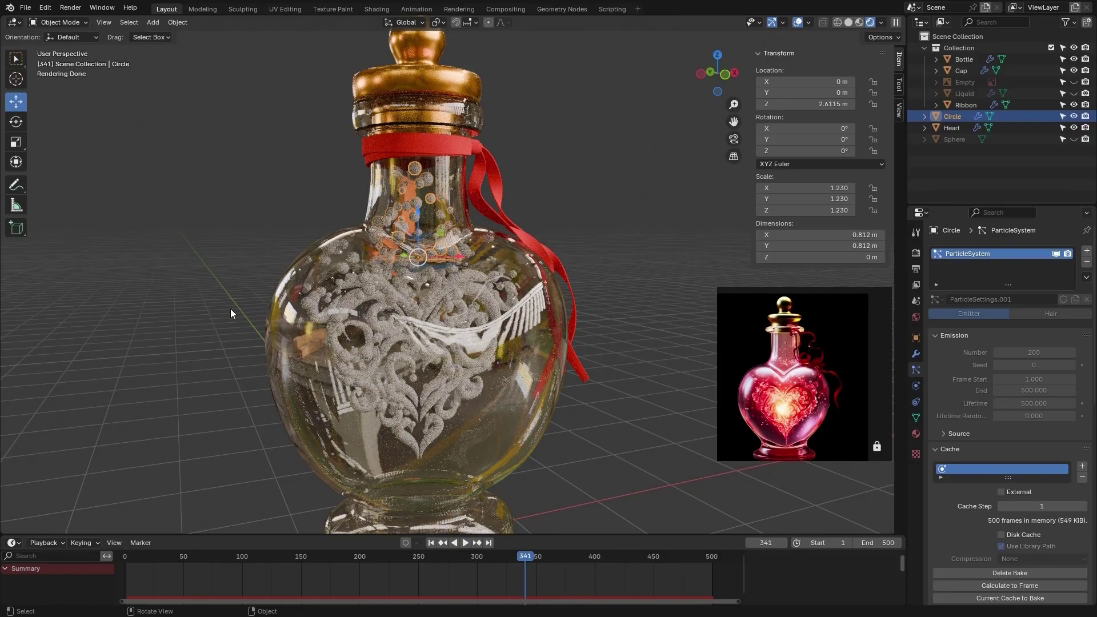
scroll(197, 327, down, 3)
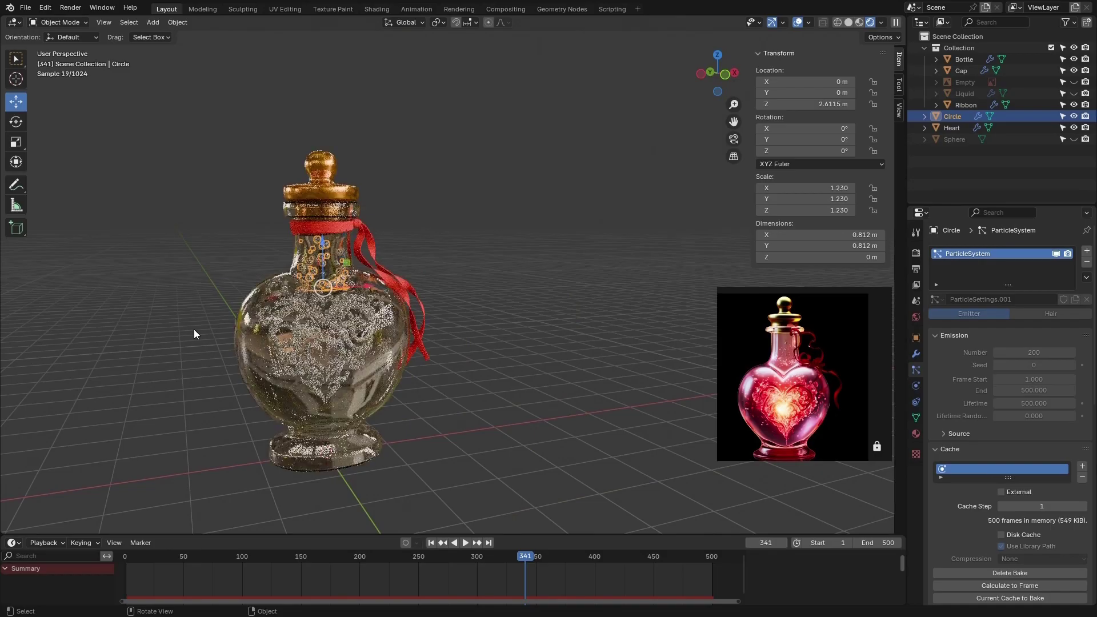
click(504, 216)
scroll(340, 240, up, 5)
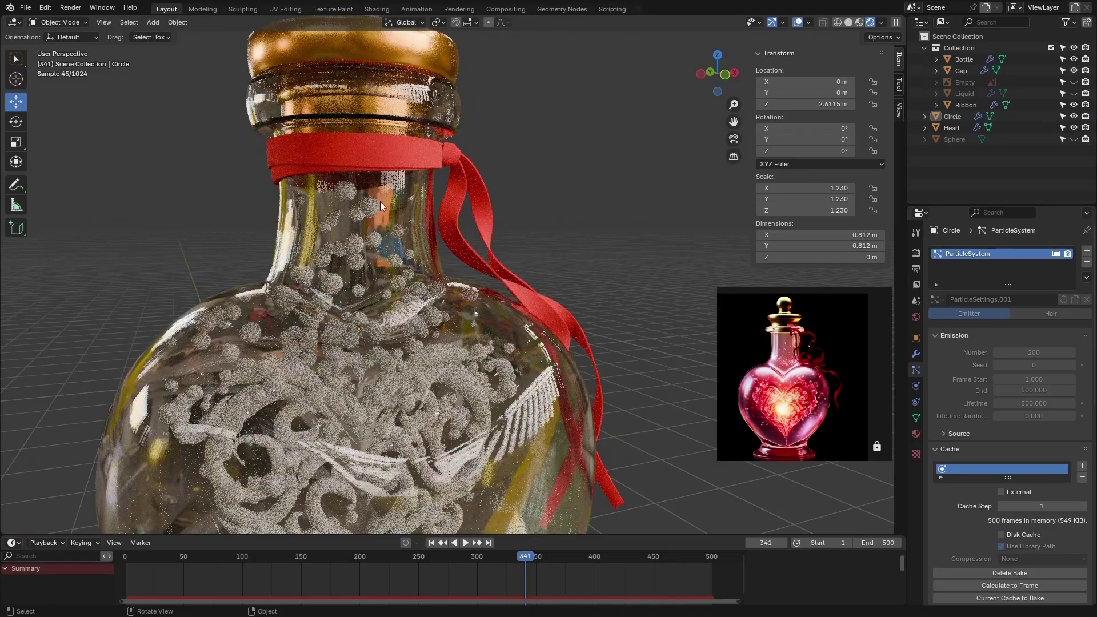
scroll(374, 266, down, 5)
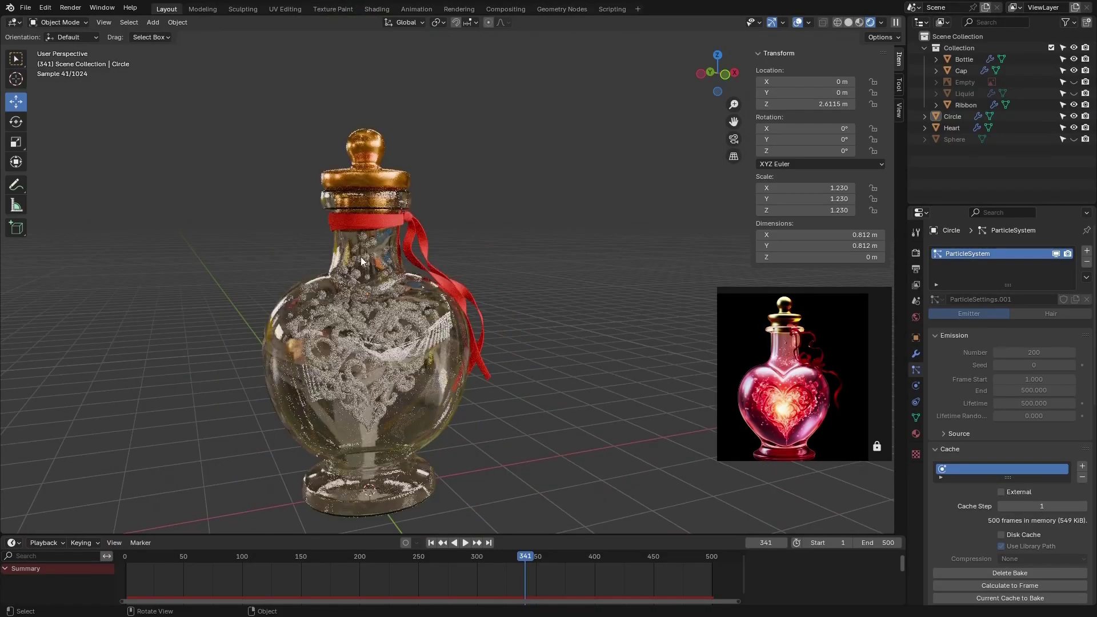
middle_drag(424, 305, 438, 312)
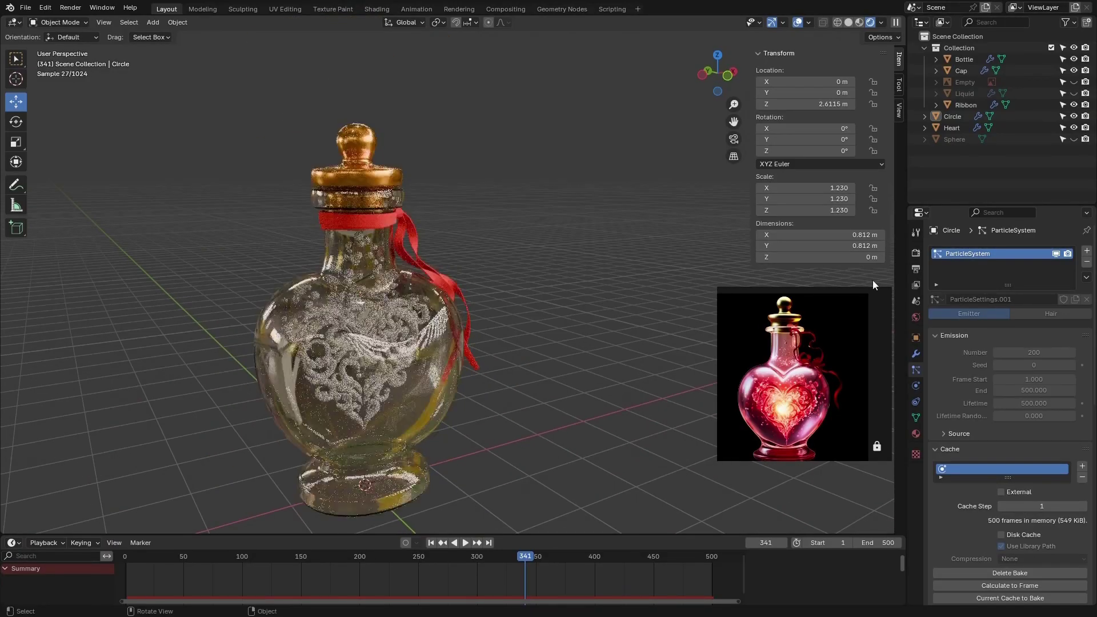
- Give the hidden sphere a new material with transmission weight 1.000 and roughness 0.000
click(958, 139)
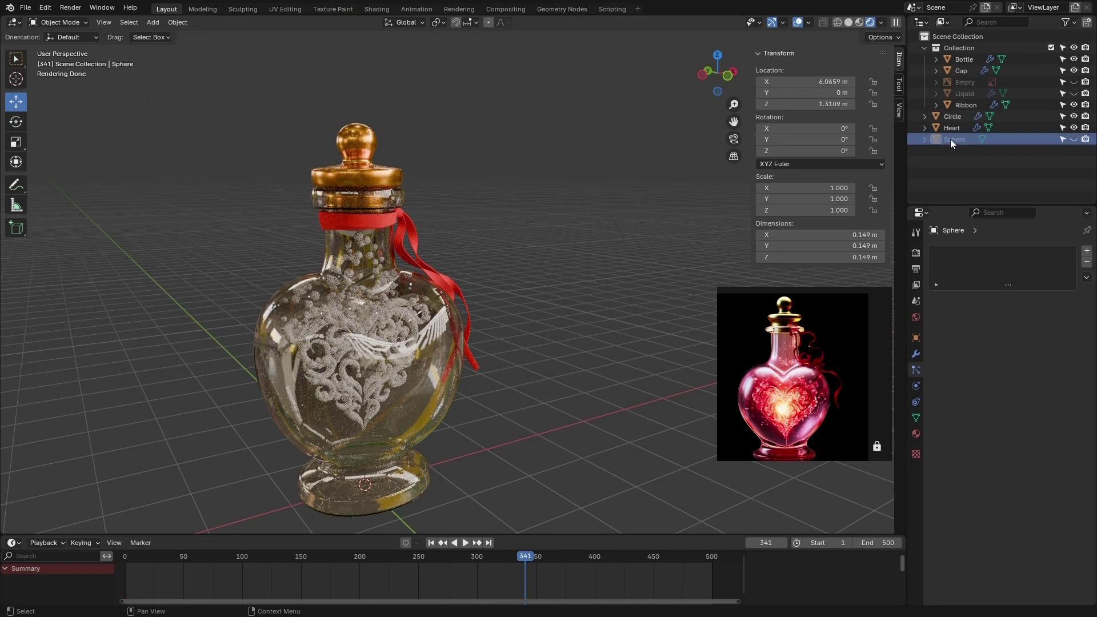
click(1073, 139)
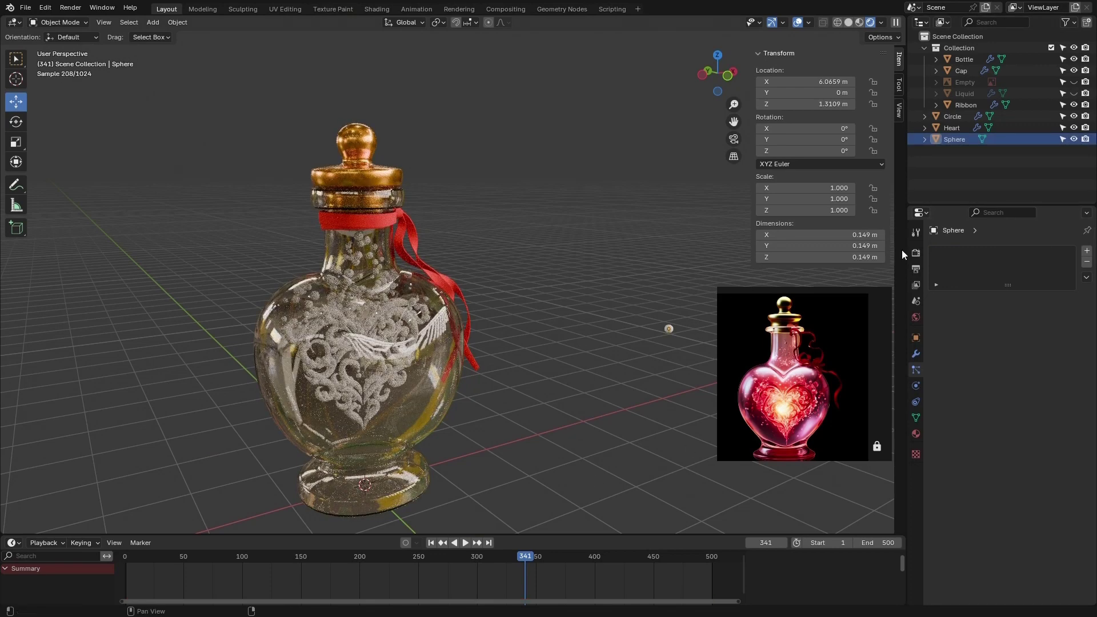
click(1074, 138)
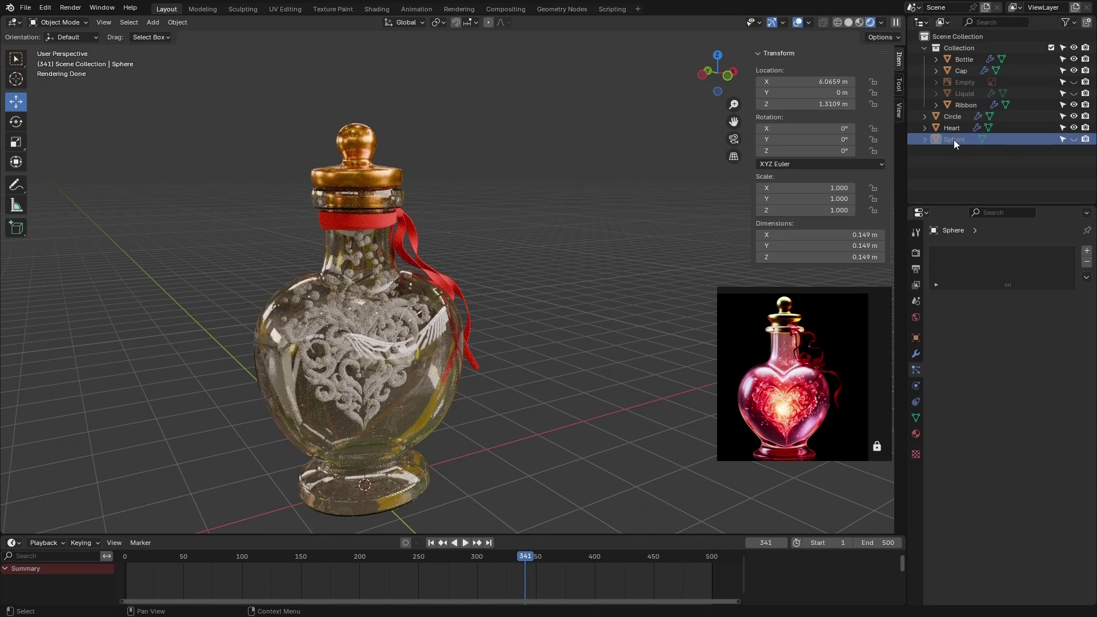
click(916, 434)
click(980, 300)
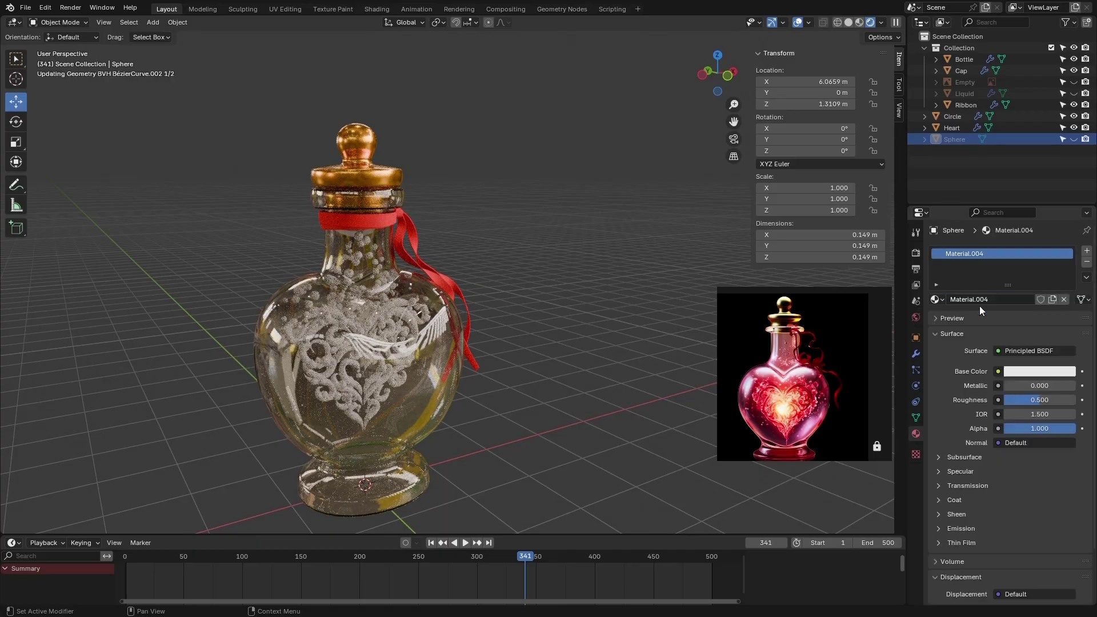
click(977, 489)
drag(1013, 501, 1077, 496)
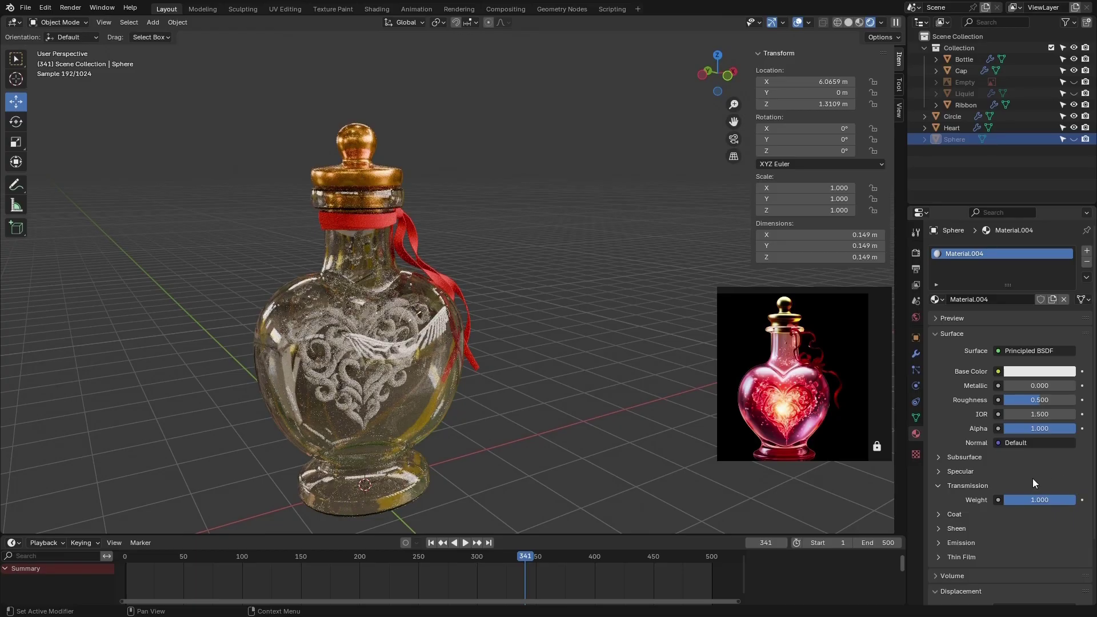
drag(1016, 401, 1006, 401)
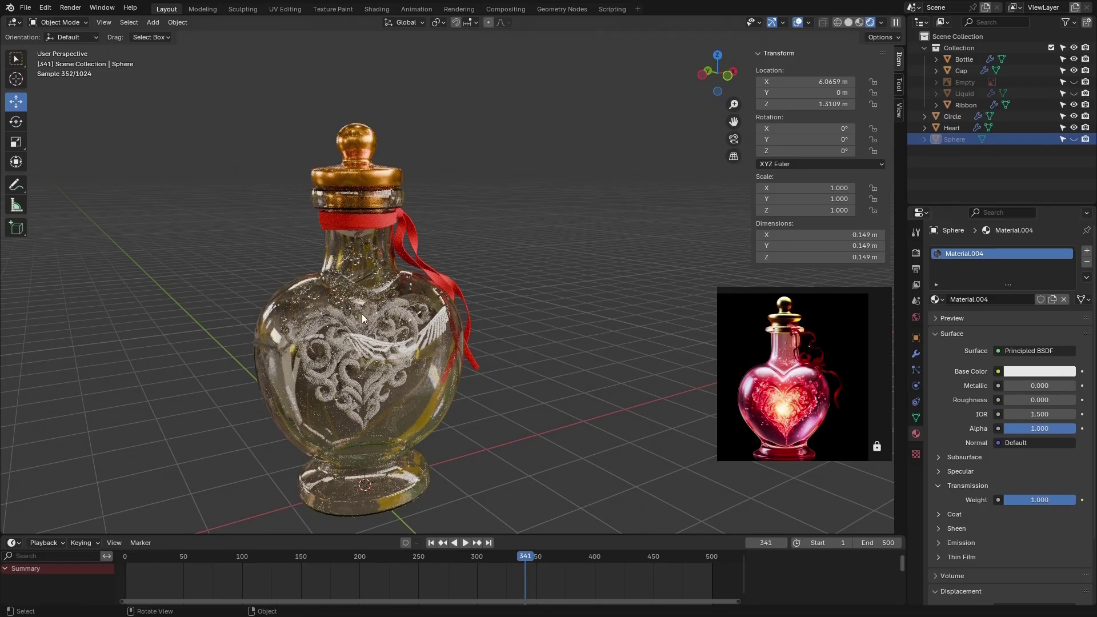
- Set the emission strength of the sphere's material to 0.100
scroll(363, 318, up, 6)
scroll(366, 196, down, 3)
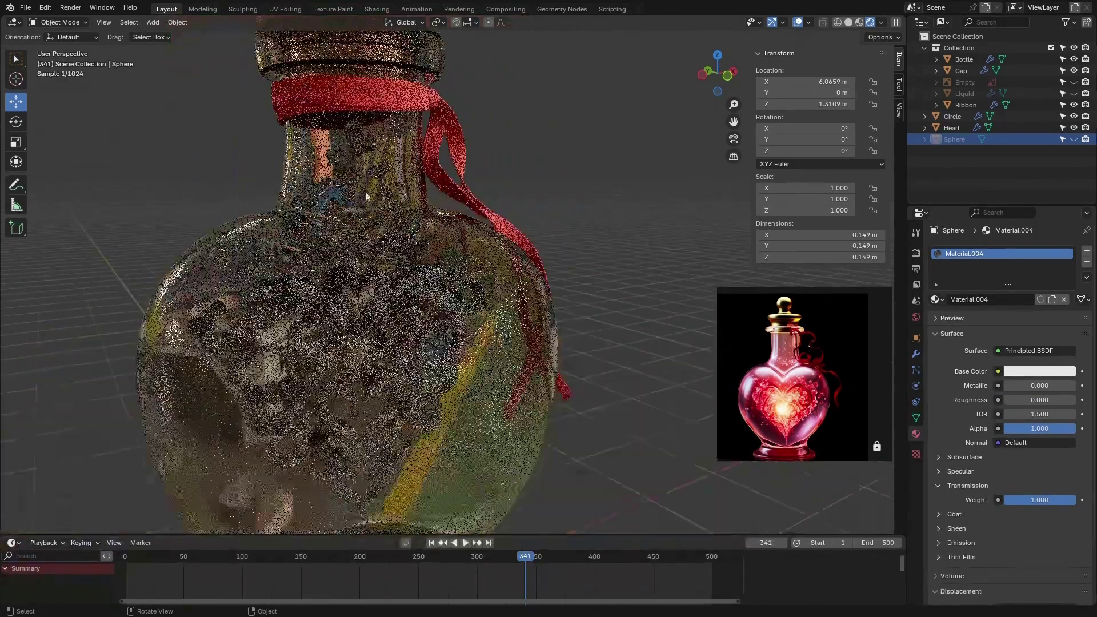
click(965, 543)
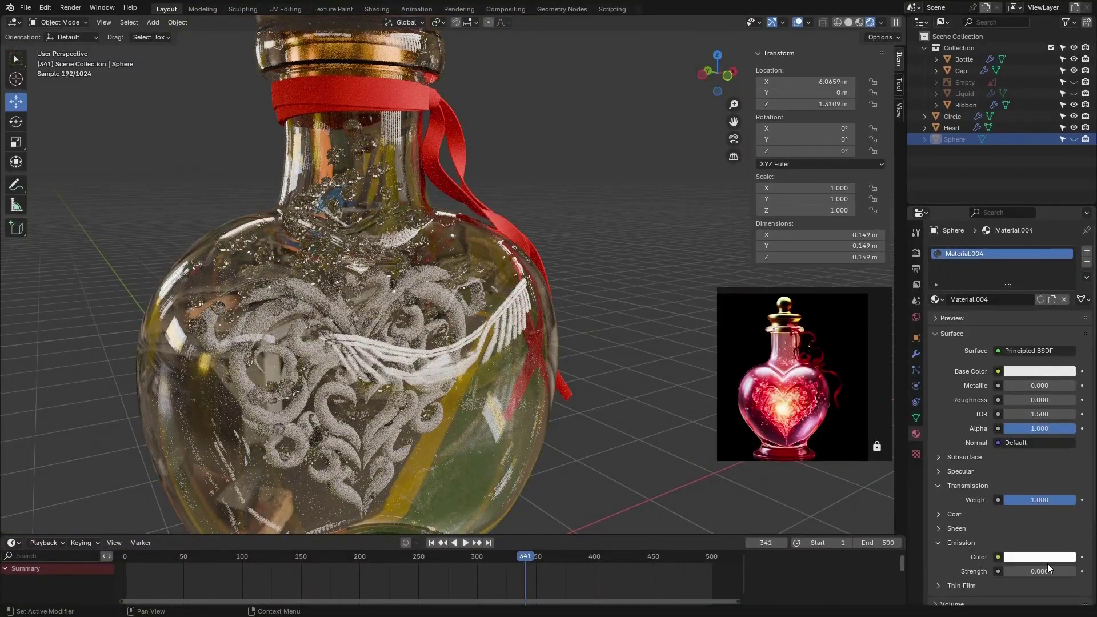
drag(1031, 572, 1003, 571)
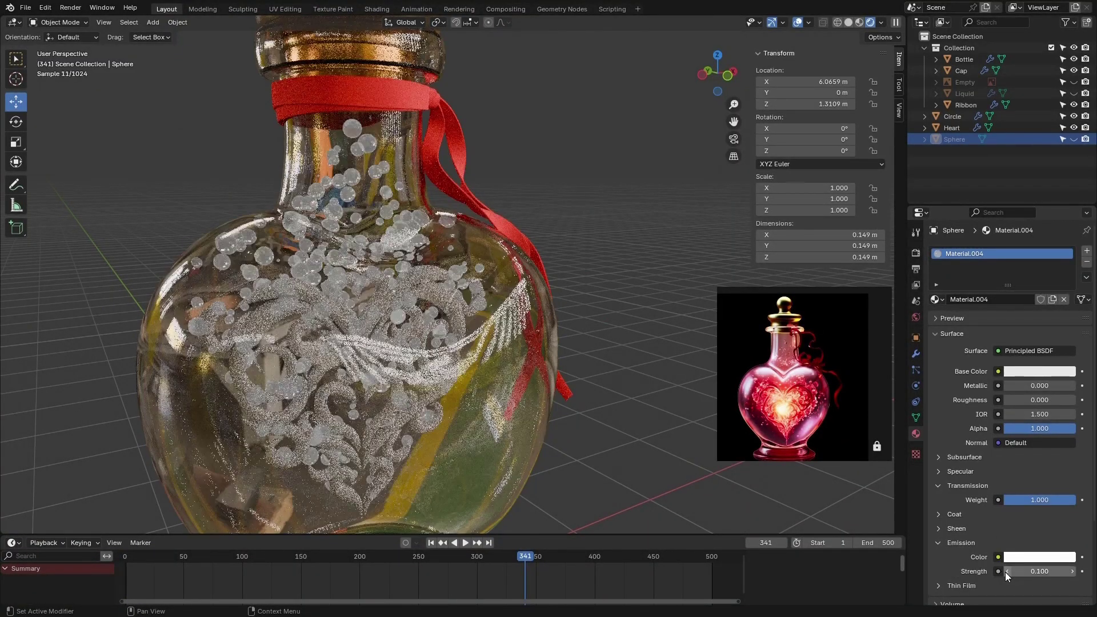
- Set the emission strength of the sphere's material to 0.010 and check the particles across the whole bottle
click(1006, 572)
click(1041, 573)
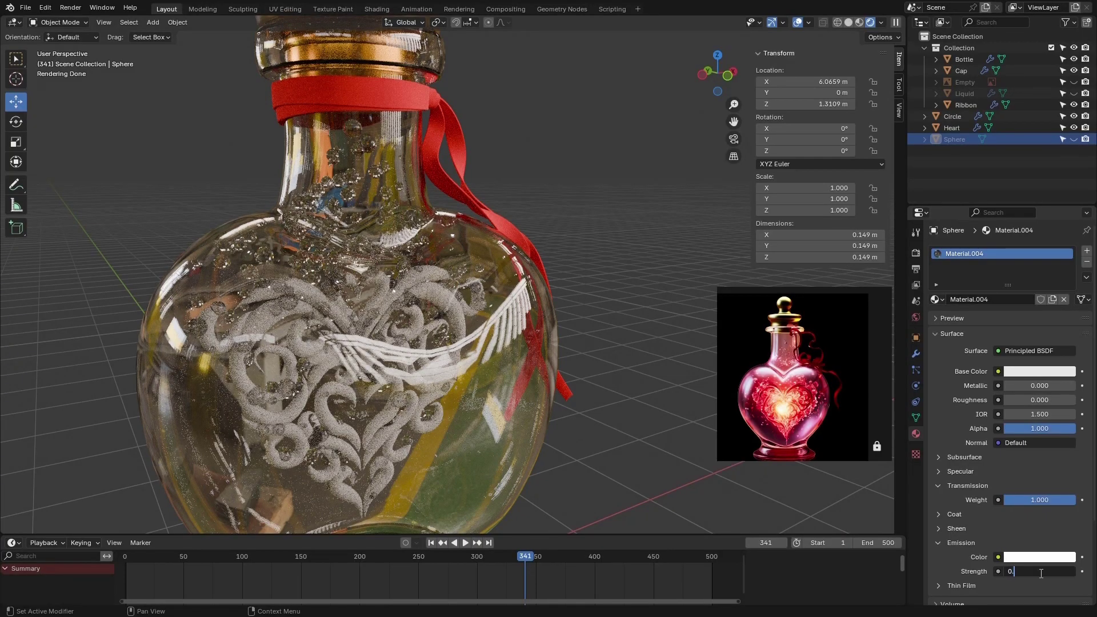
text(0.01)
key(Return)
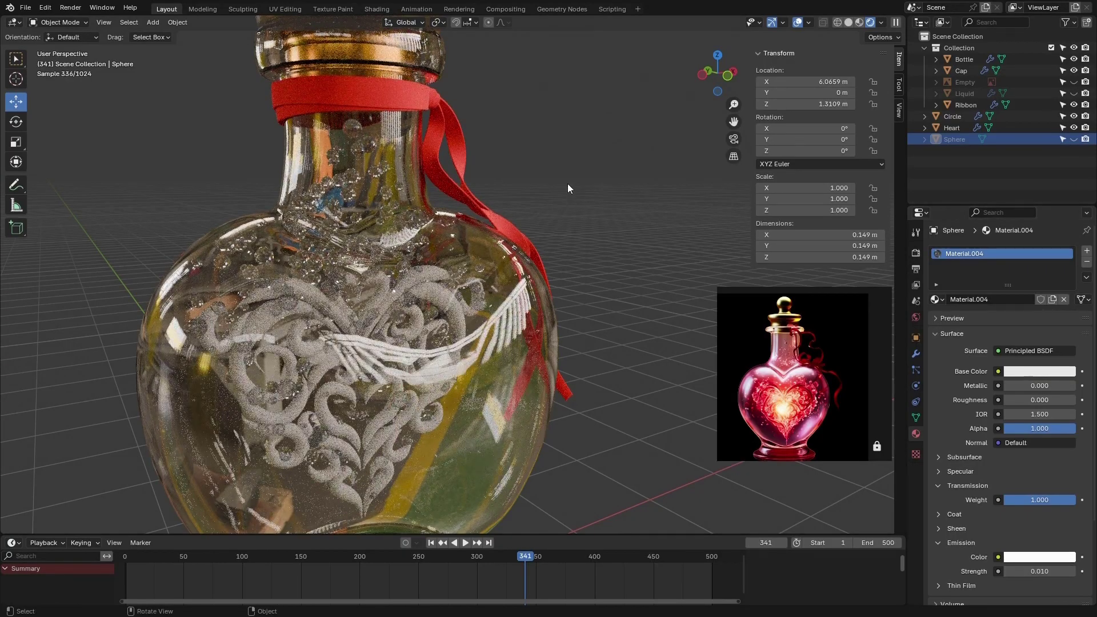
scroll(340, 281, down, 3)
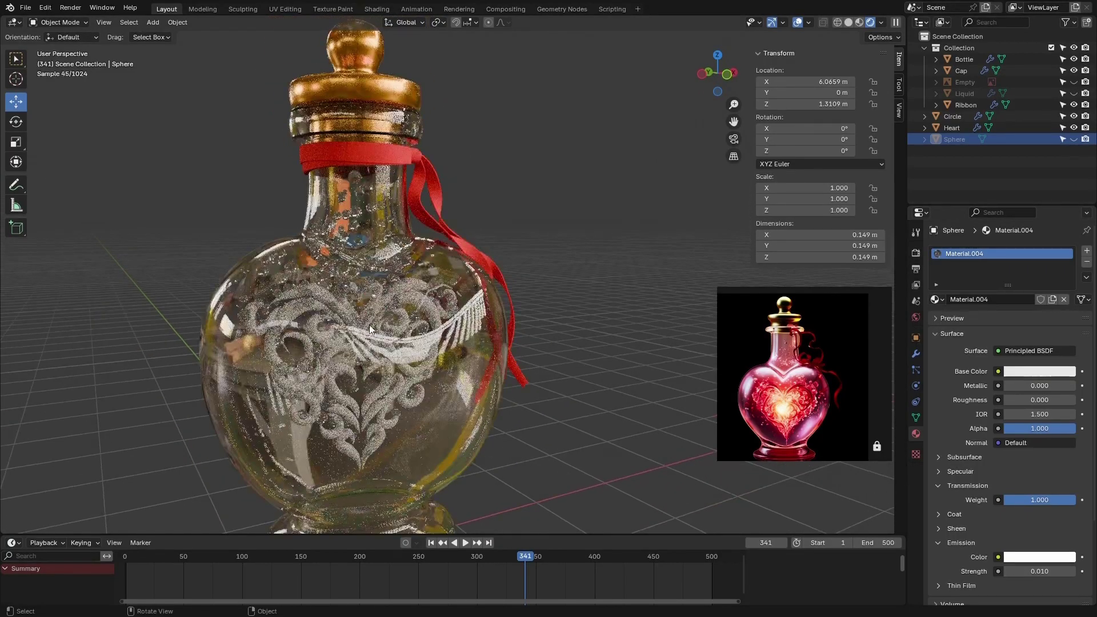
scroll(415, 251, down, 2)
scroll(416, 251, up, 1)
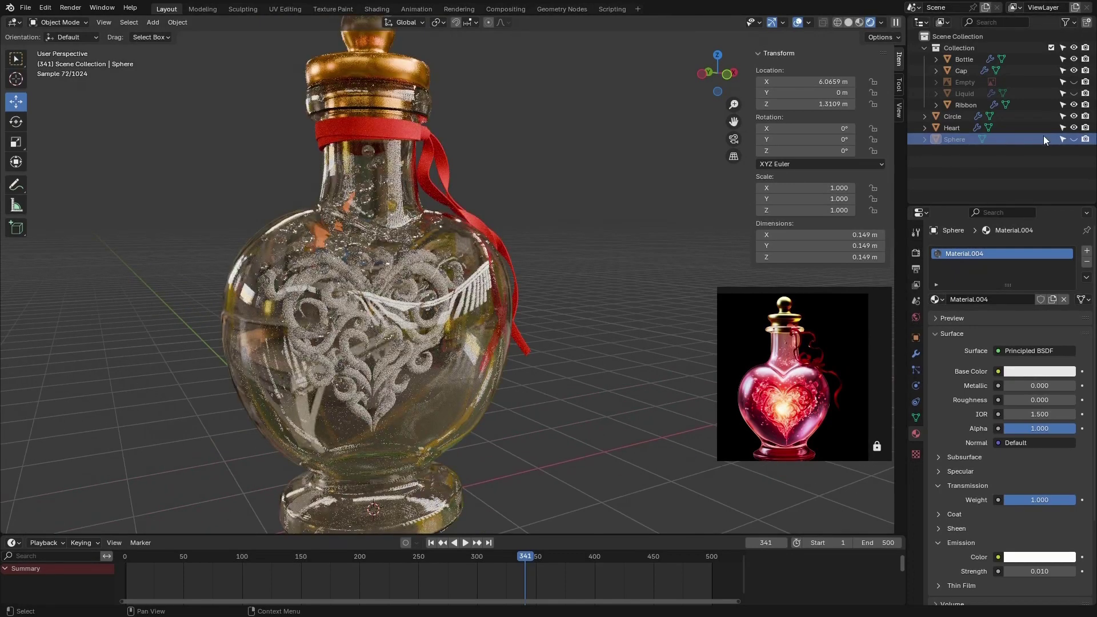
- Show the hidden liquid object and give it a new material with a saturated red base color
click(1074, 93)
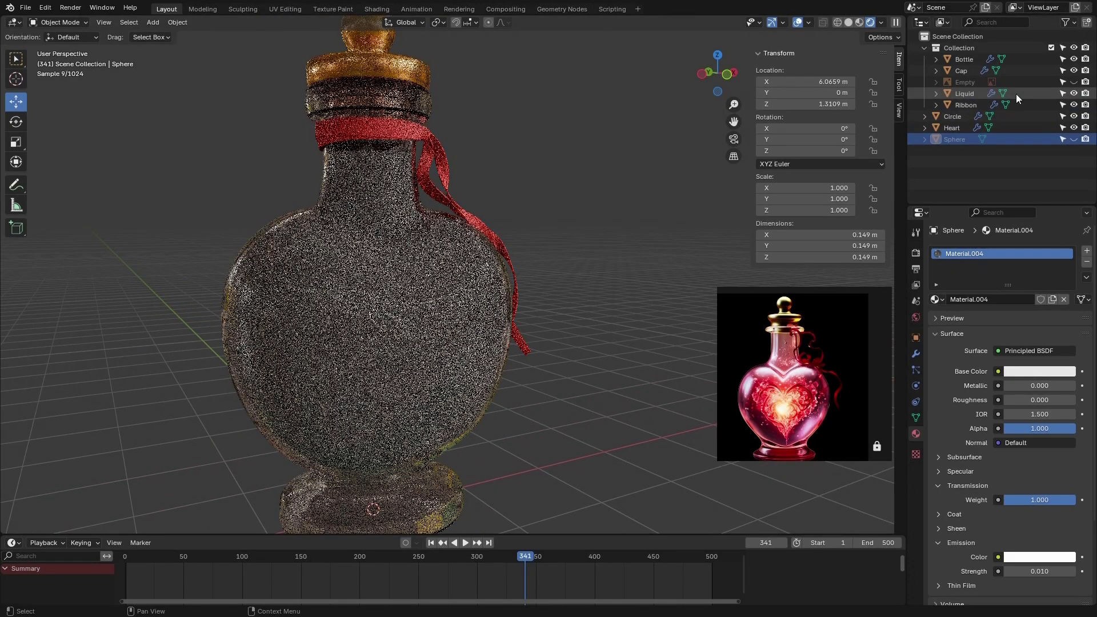
click(966, 94)
click(1016, 298)
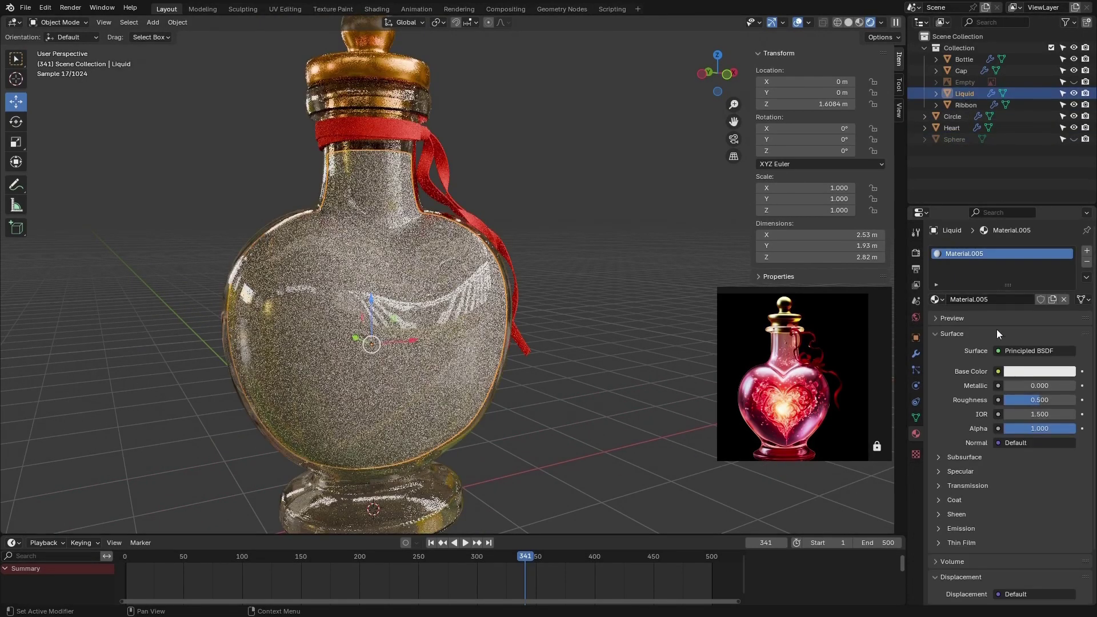
click(1029, 372)
drag(1008, 247, 1007, 285)
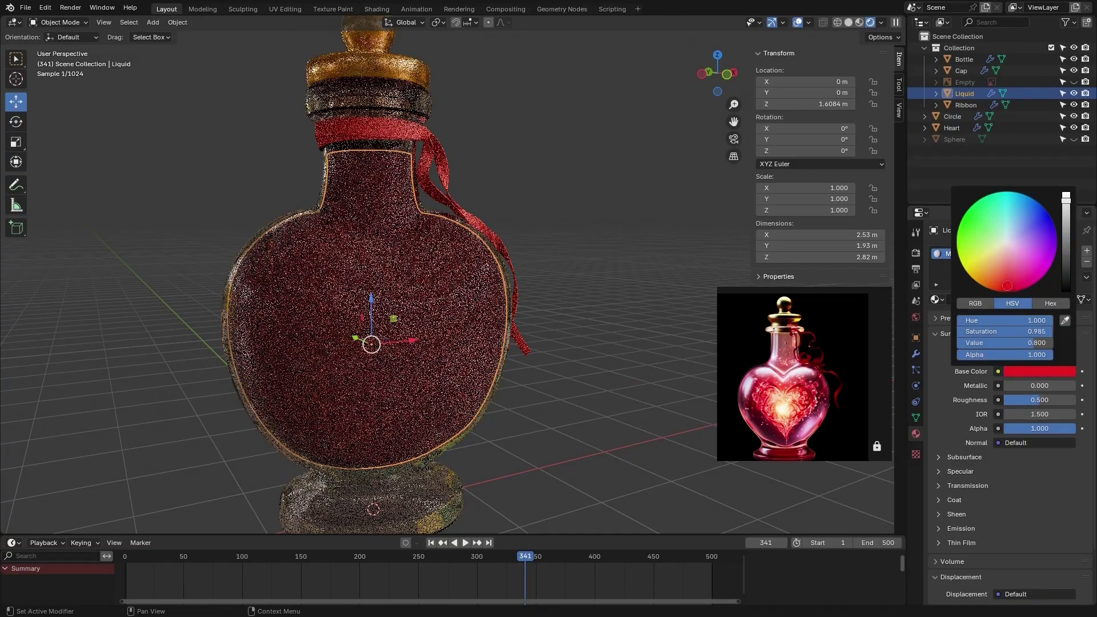
- Set the liquid material's transmission weight to 1.000 and lower its roughness to the minimum
click(989, 488)
drag(1023, 500, 1076, 500)
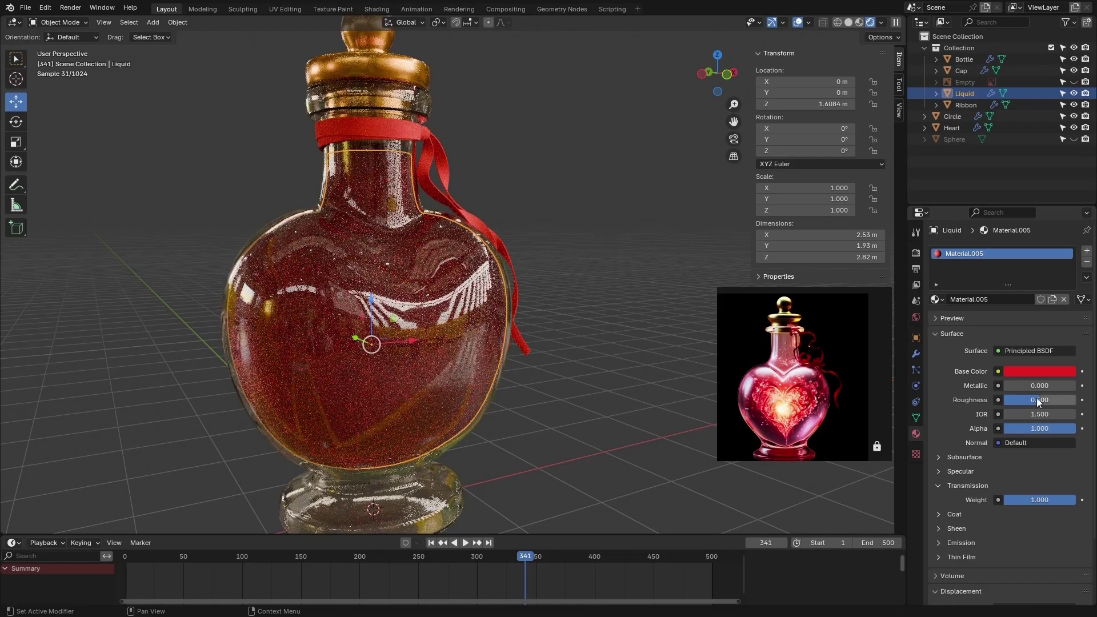
drag(1039, 403, 992, 401)
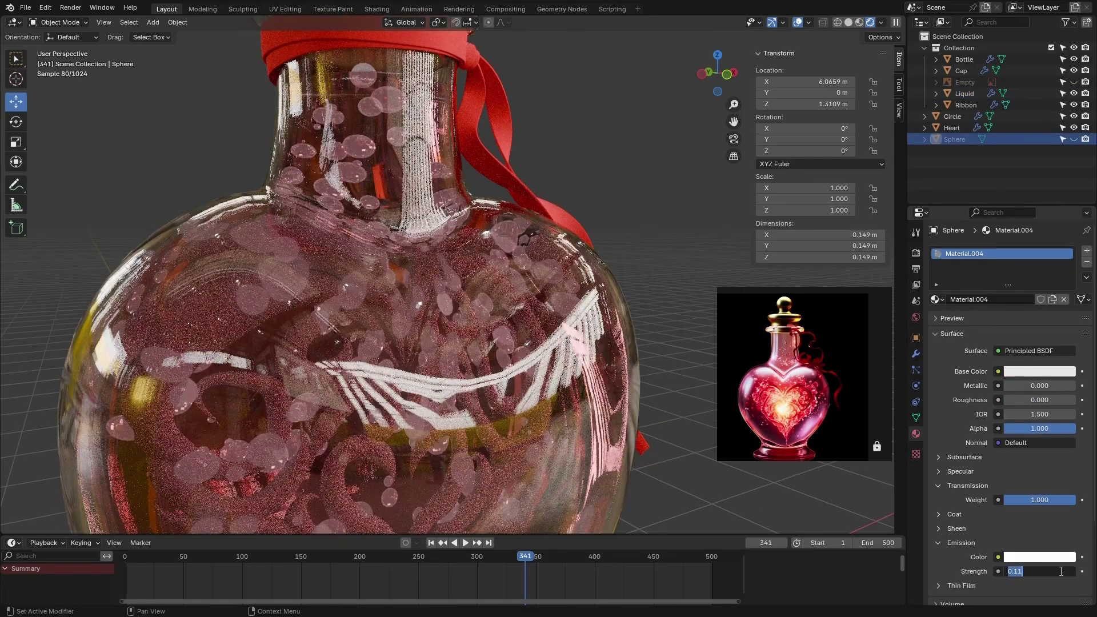
- Set the emission strength of the sphere's material to 0.050
text(0.5)
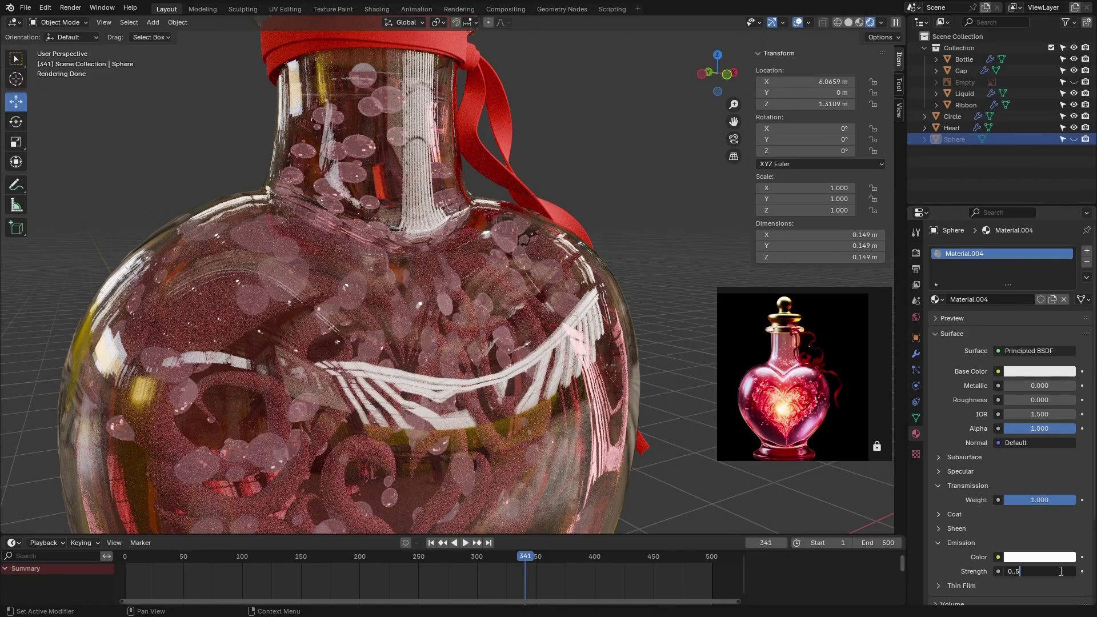
key(Return)
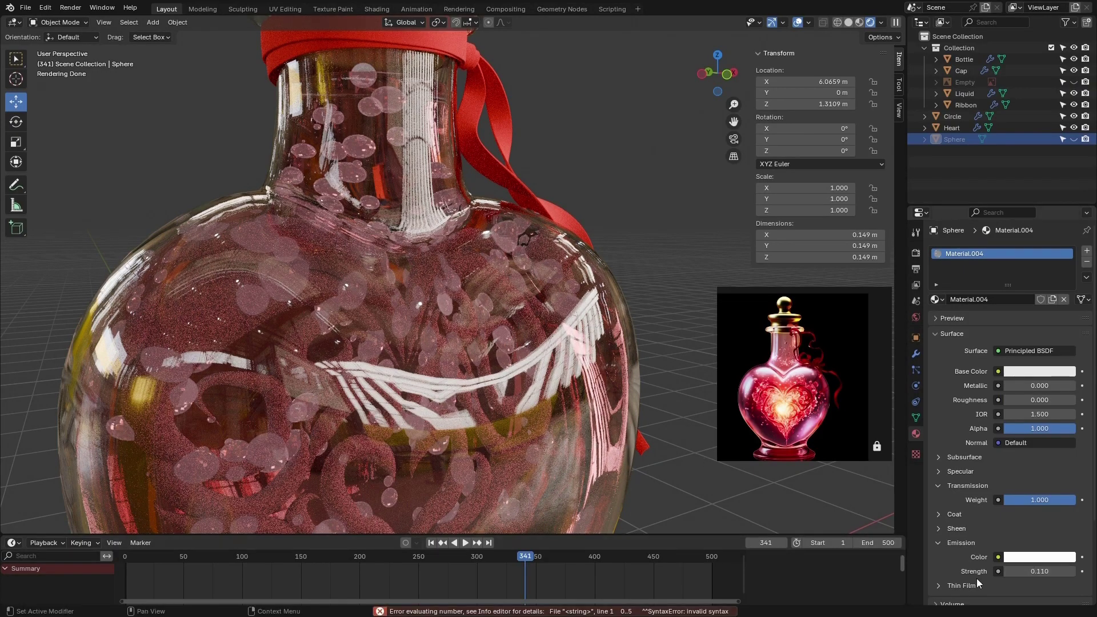
click(1037, 571)
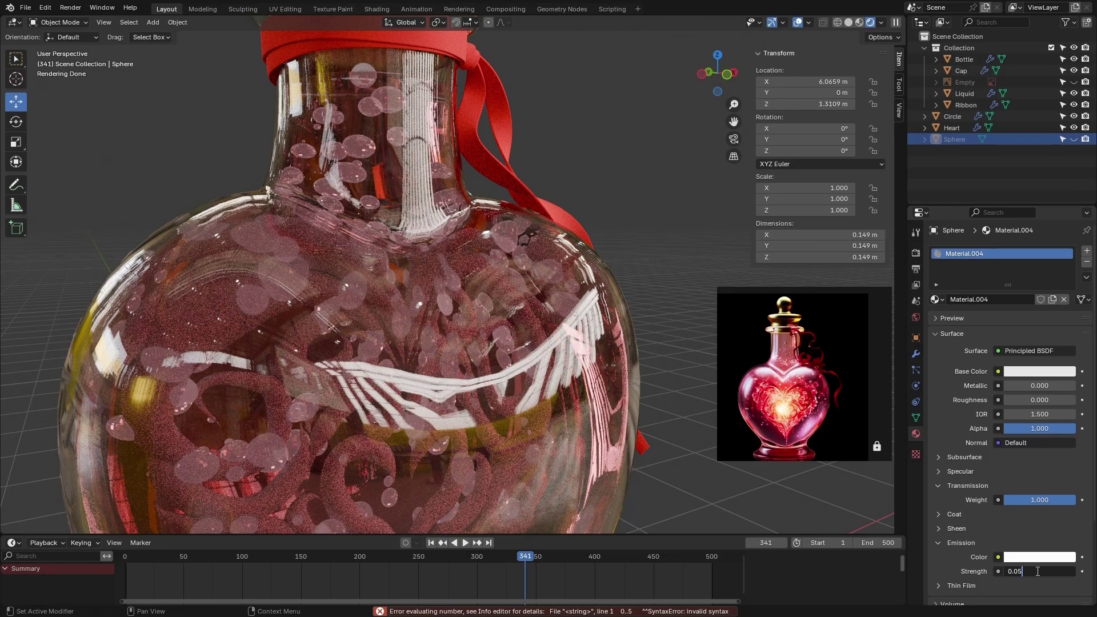
text(0.05)
key(Return)
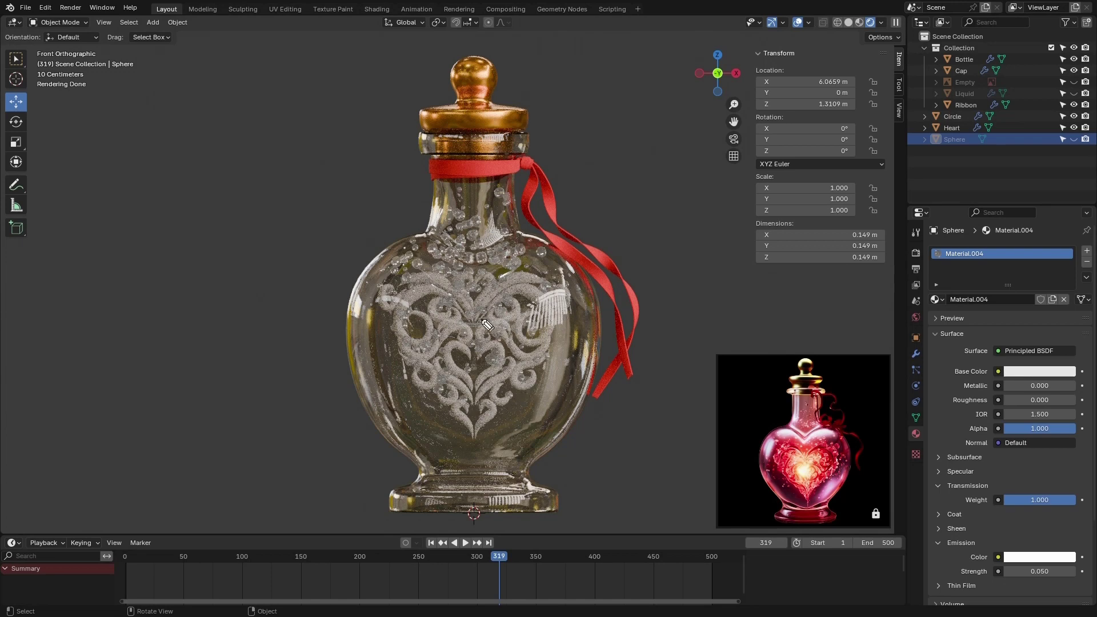
mouse_move(486, 299)
mouse_down()
mouse_move(517, 280)
mouse_move(568, 335)
mouse_up()
drag(475, 356, 474, 441)
drag(463, 252, 516, 250)
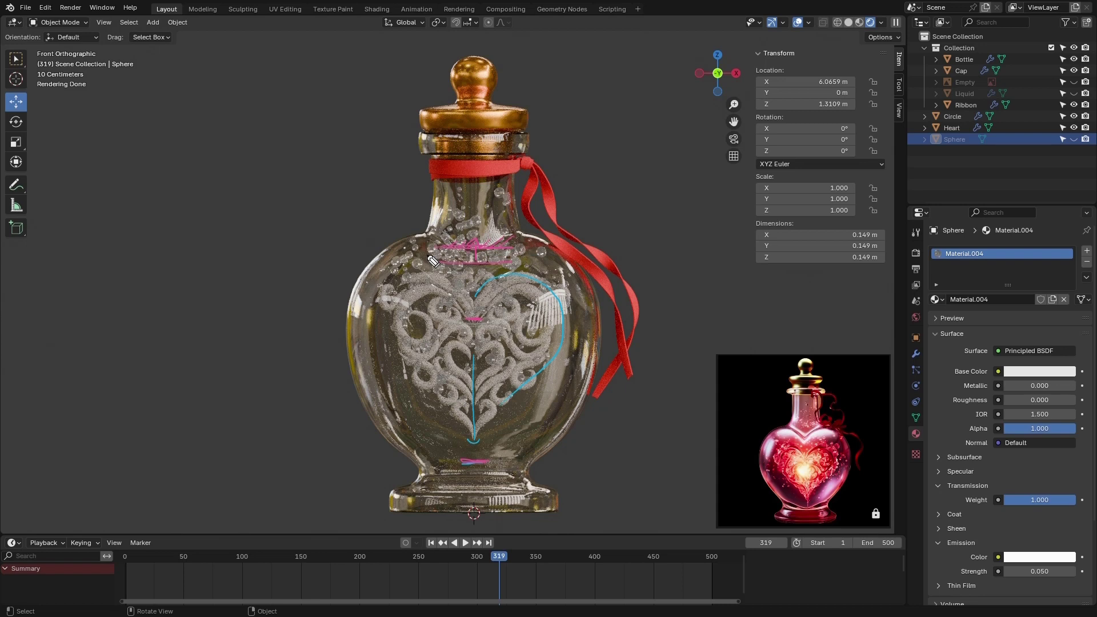
key(ctrl+shift+6)
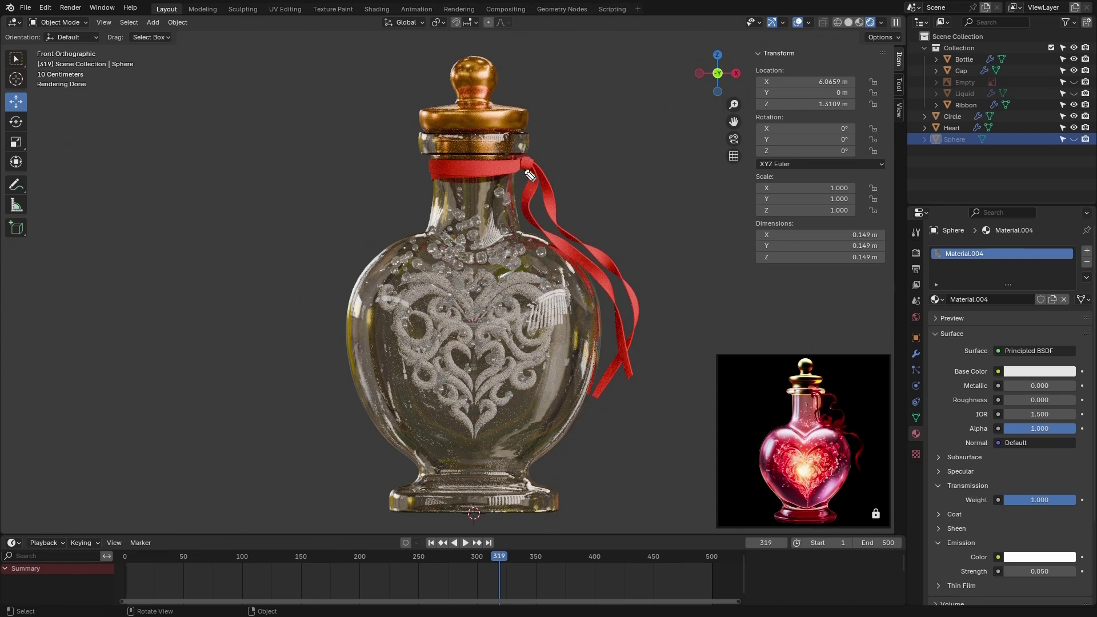
drag(520, 161, 523, 229)
mouse_move(418, 225)
mouse_down()
mouse_move(412, 120)
mouse_move(552, 106)
mouse_up()
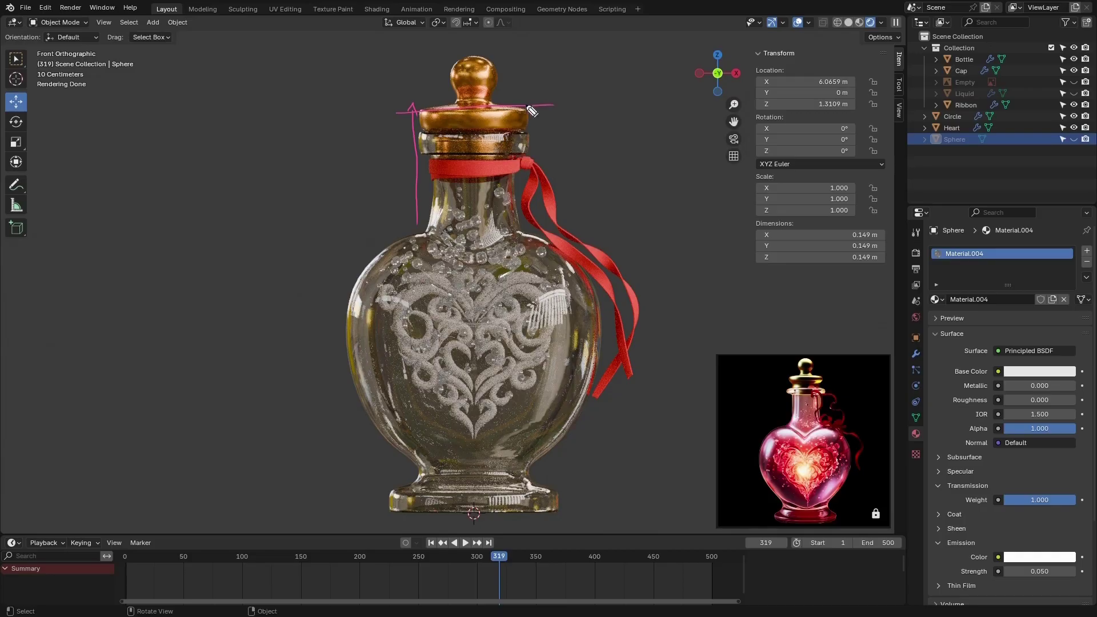
mouse_move(490, 60)
mouse_down()
mouse_move(464, 41)
mouse_move(488, 70)
mouse_move(426, 95)
mouse_up()
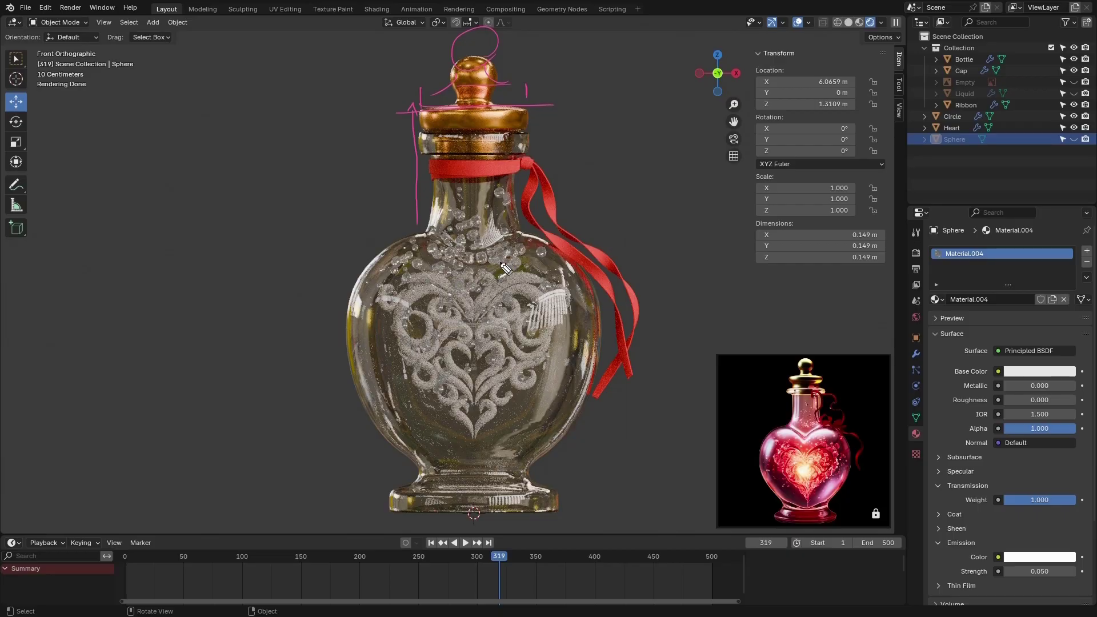
drag(523, 247, 489, 270)
drag(431, 247, 461, 266)
mouse_move(457, 247)
mouse_down()
mouse_move(478, 273)
mouse_move(555, 246)
mouse_up()
drag(597, 369, 537, 456)
drag(350, 344, 423, 473)
drag(547, 167, 553, 137)
key(Delete)
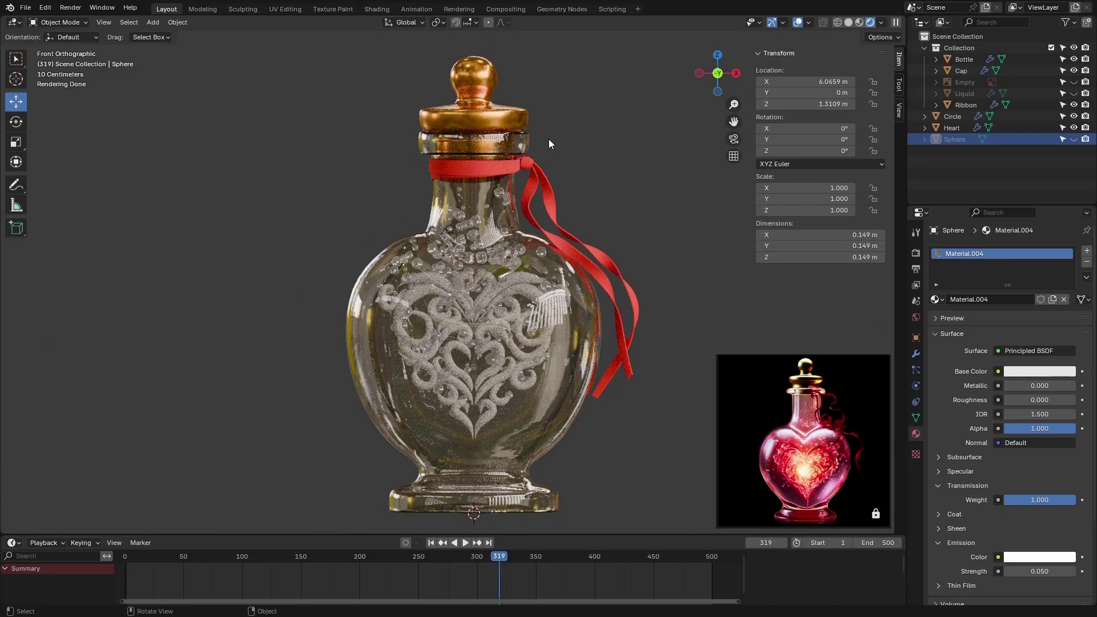
- Raise the circle emitter along Z to 2.8173 m in the bottle's neck and return to frame 0
click(499, 299)
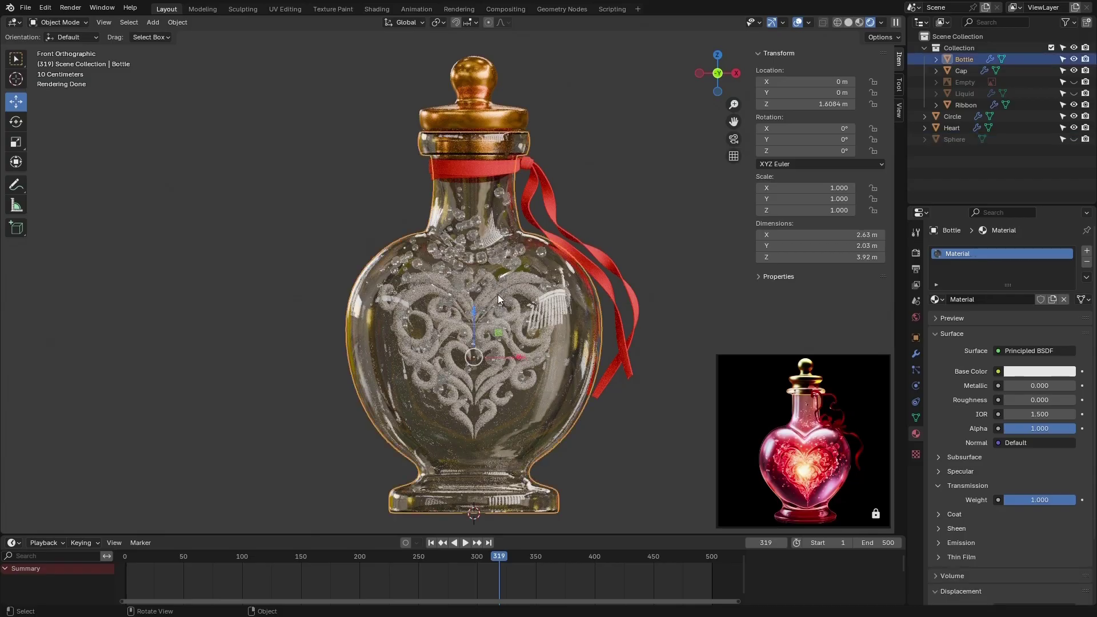
click(16, 61)
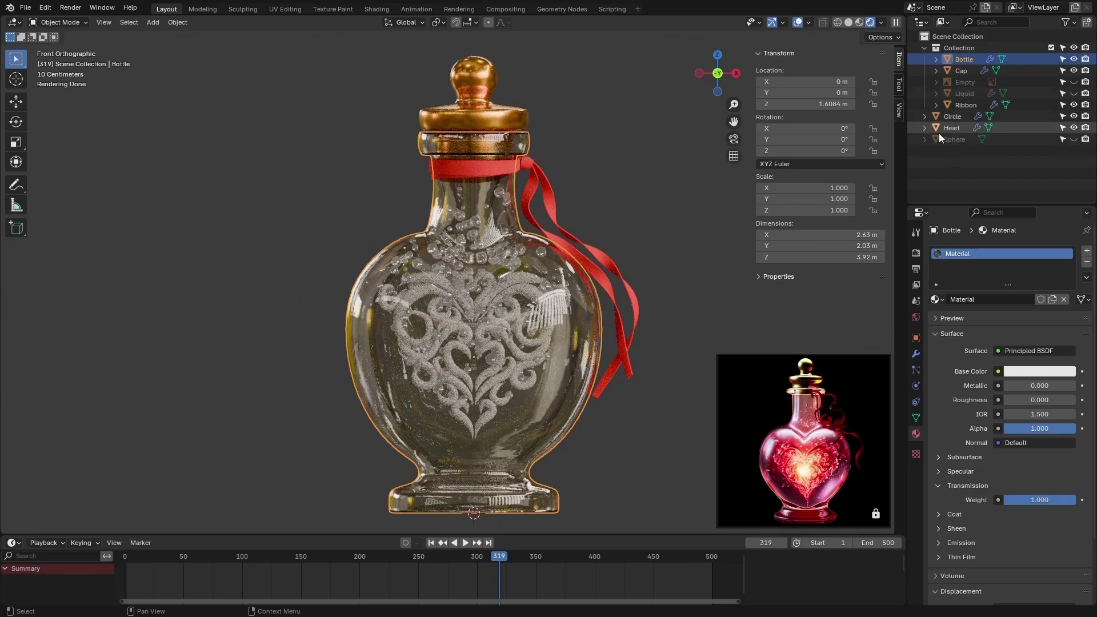
click(958, 117)
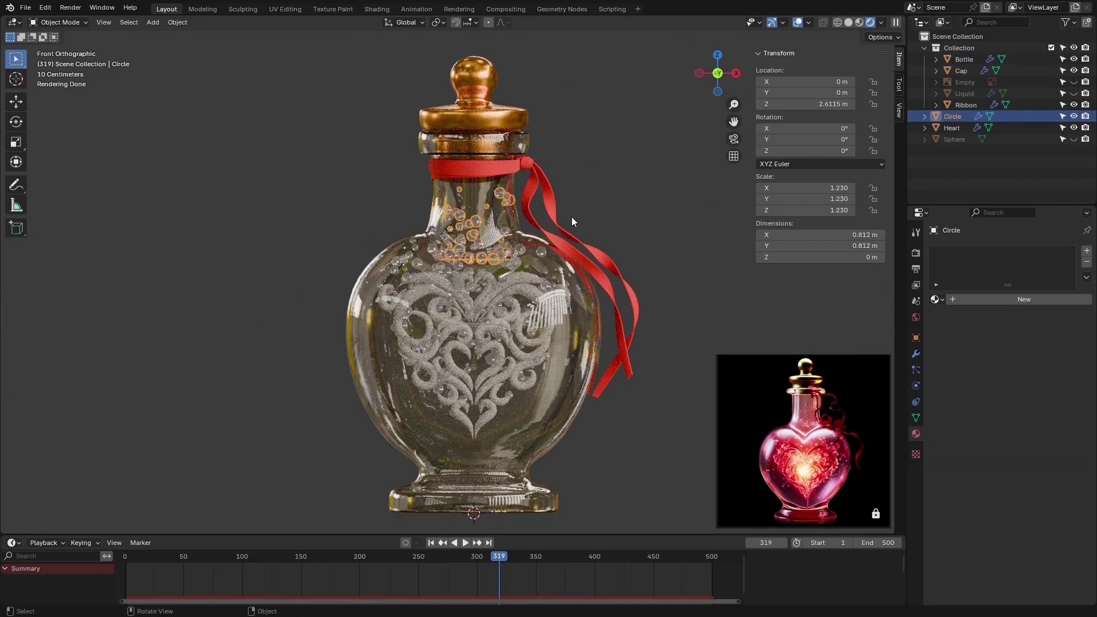
click(20, 103)
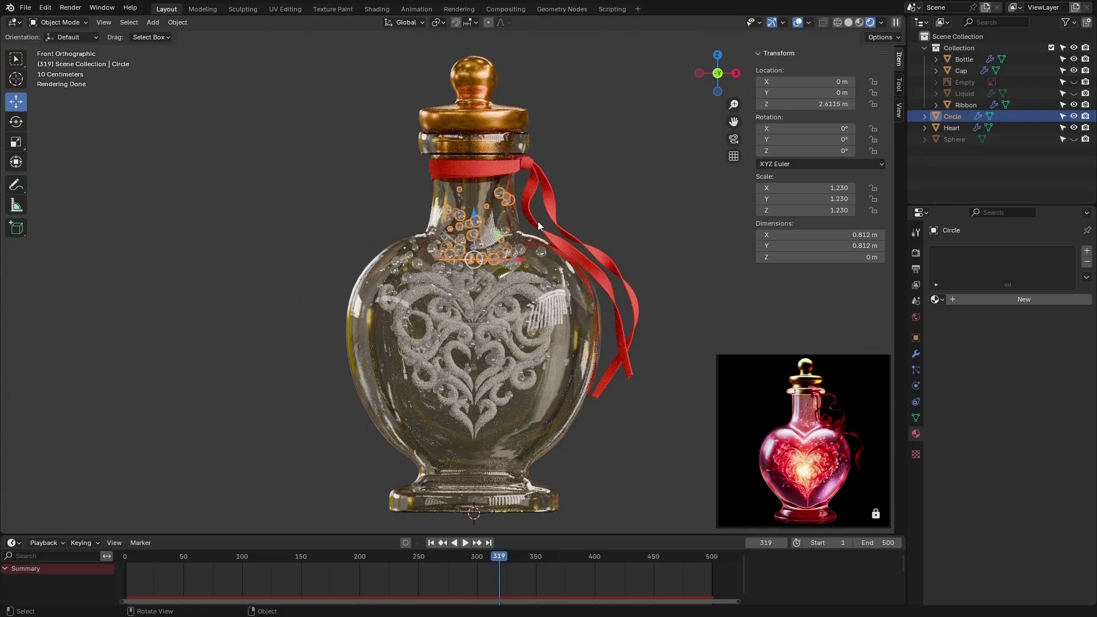
drag(474, 218, 477, 201)
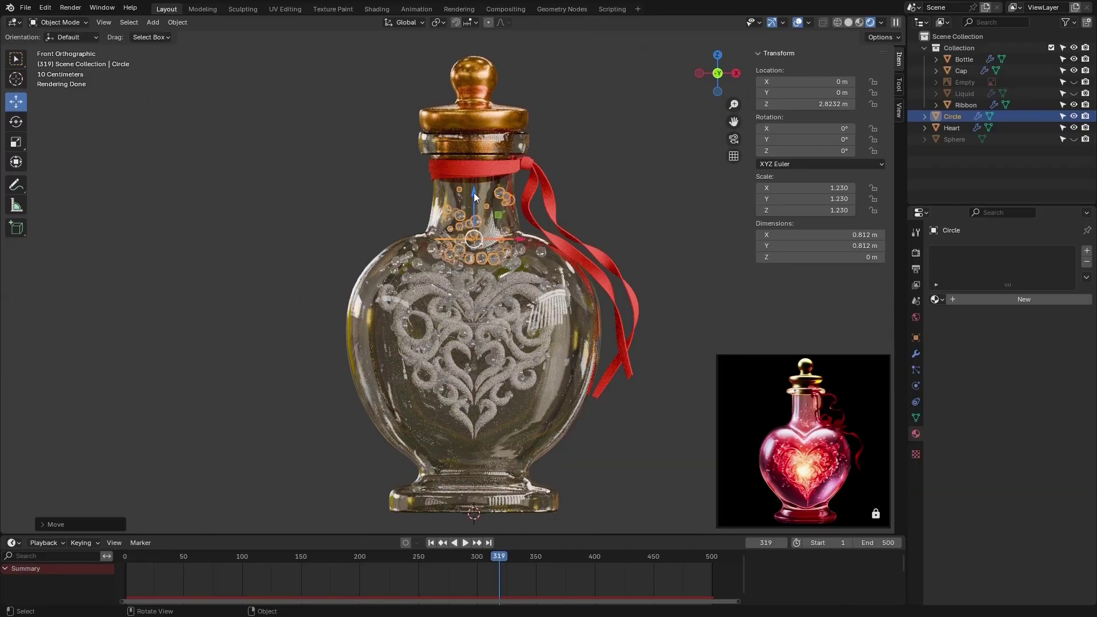
drag(473, 193, 474, 196)
drag(472, 556, 114, 549)
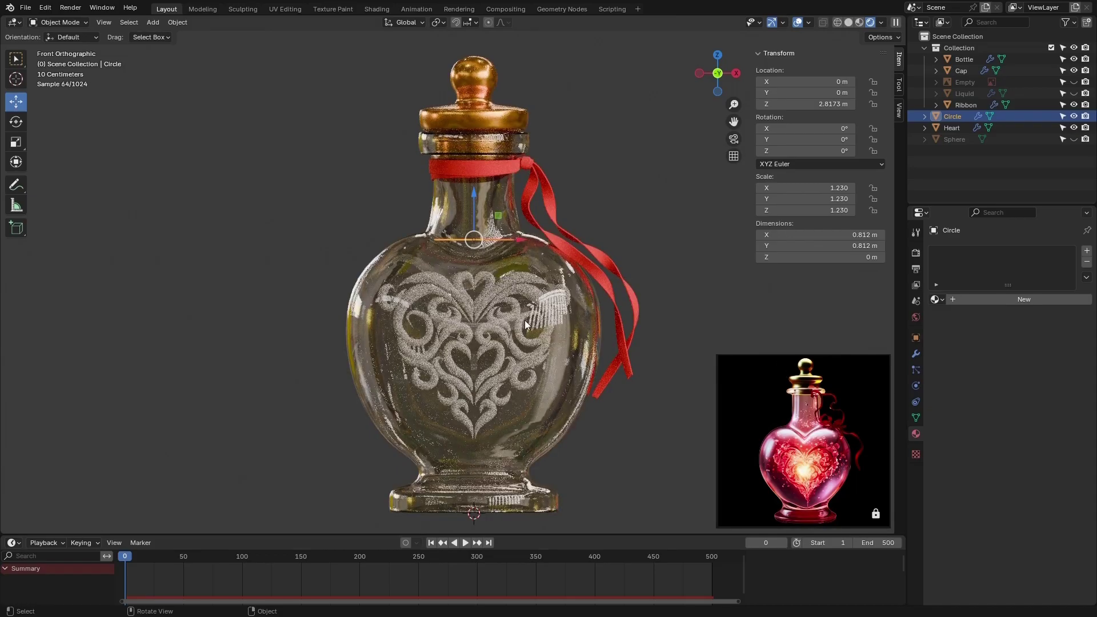
- Set the heart's origin to its center of mass and lower the heart along Z to 1.6738 m
click(949, 128)
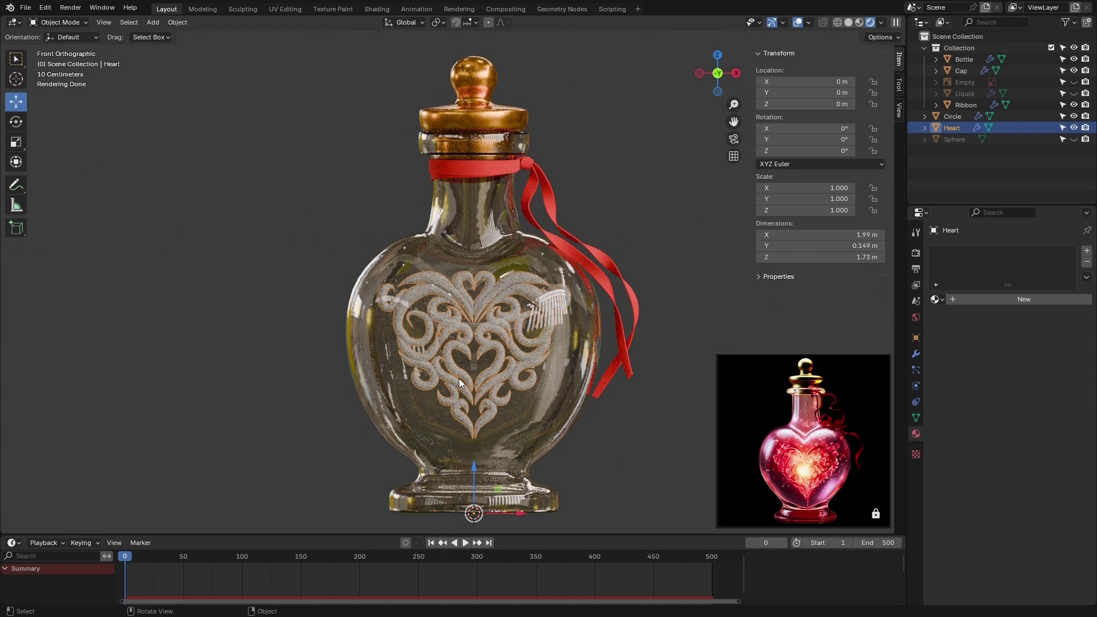
key(ctrl+alt+x)
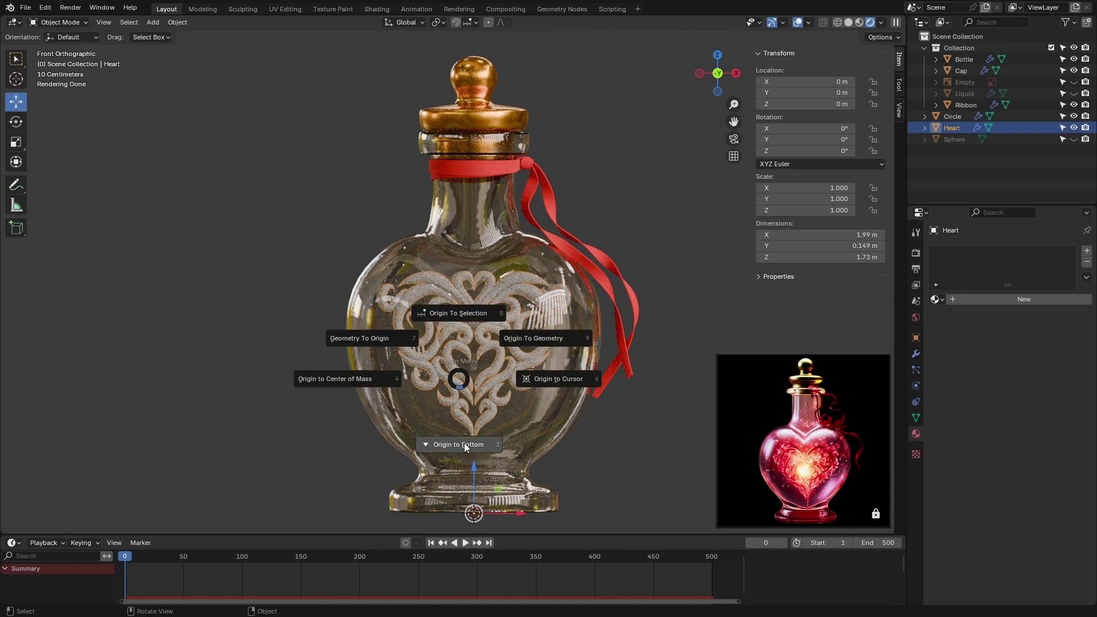
click(356, 380)
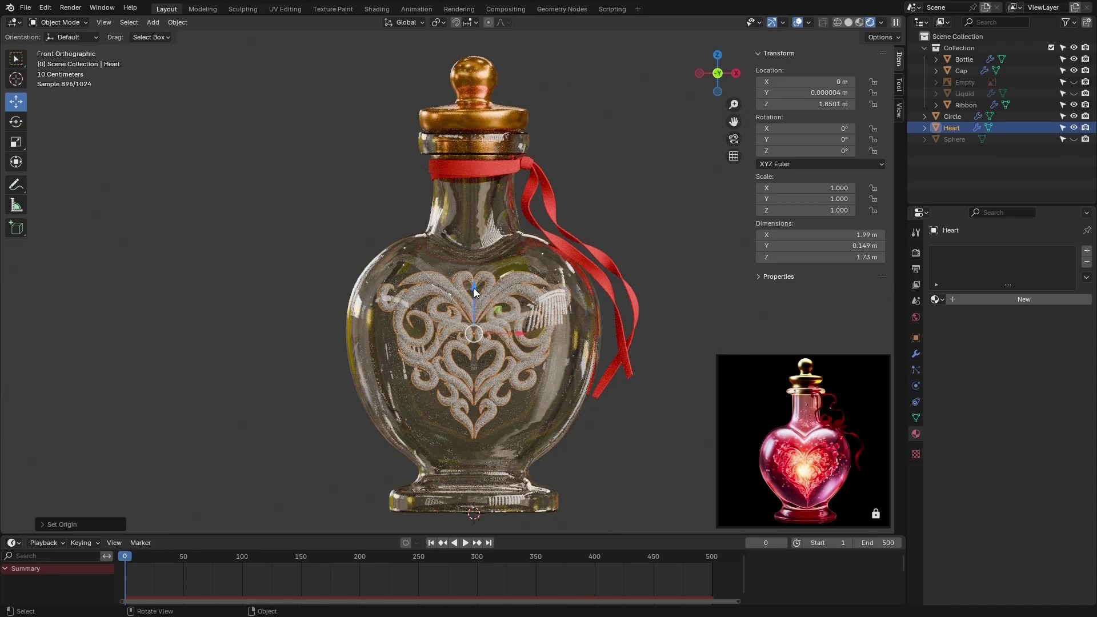
drag(474, 288, 475, 308)
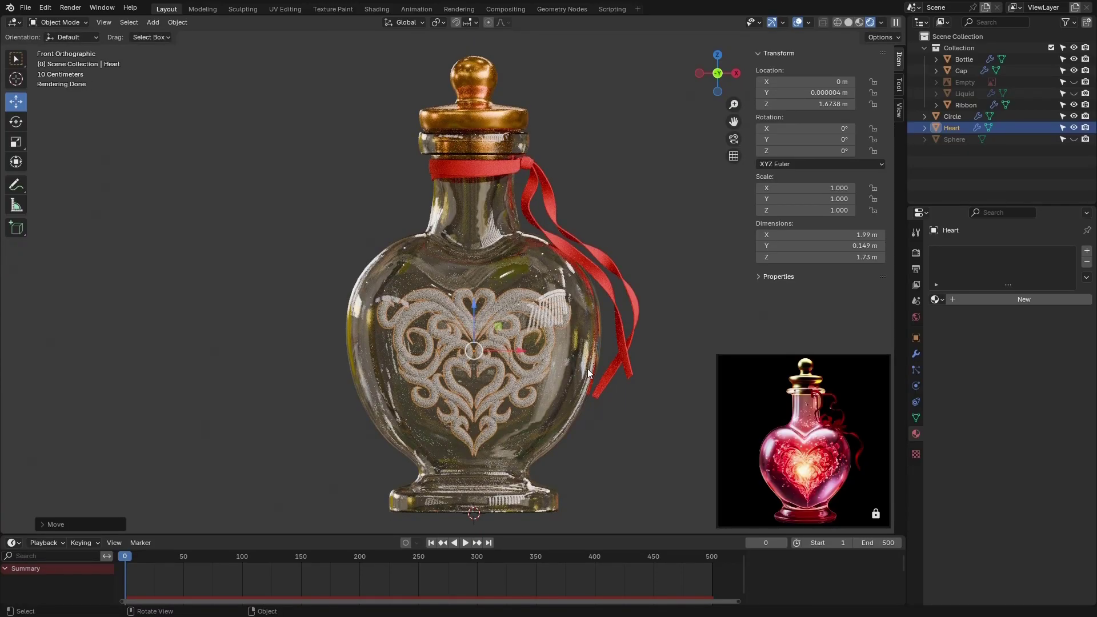
mouse_move(133, 554)
mouse_down()
mouse_move(539, 527)
mouse_move(420, 542)
mouse_move(121, 544)
mouse_up()
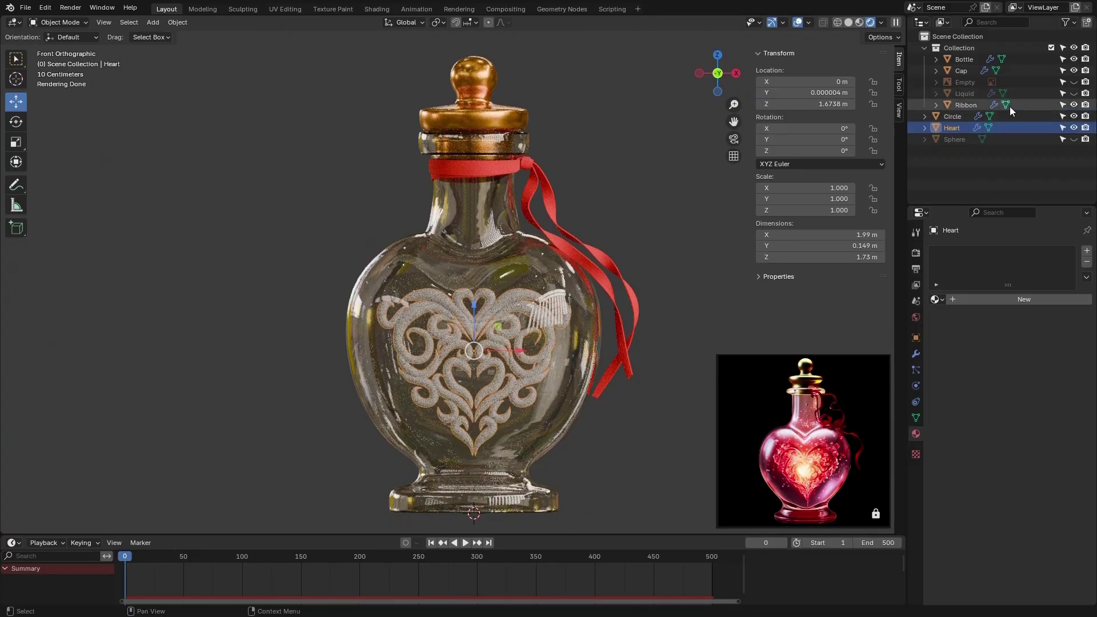
- Hide the bottle, cap and ribbon in the viewport and change the viewport shading to Solid
click(1074, 59)
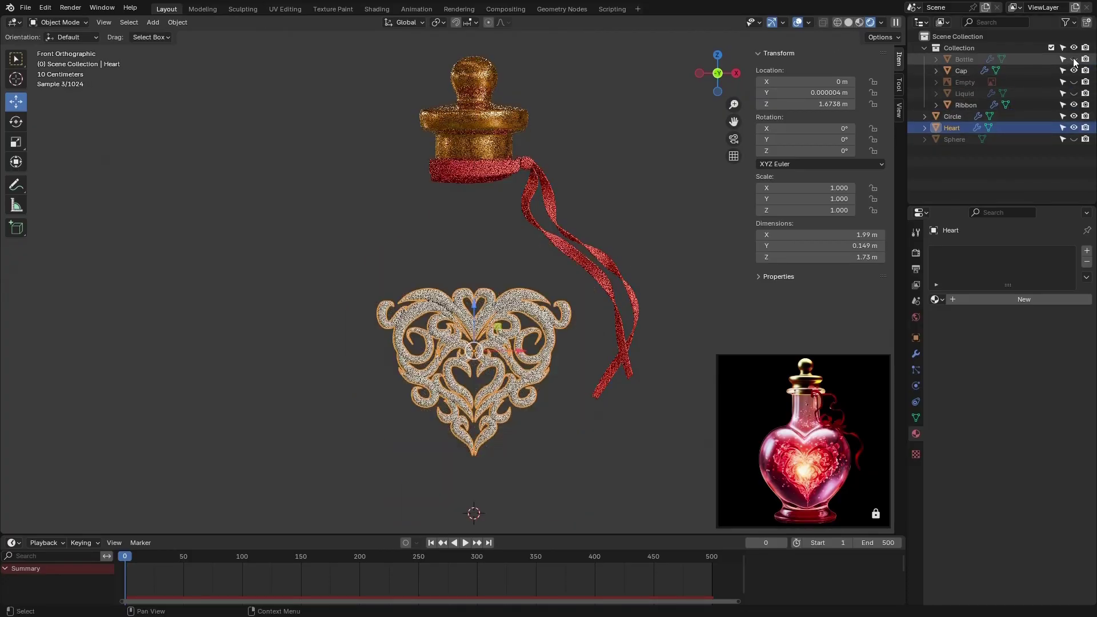
click(848, 23)
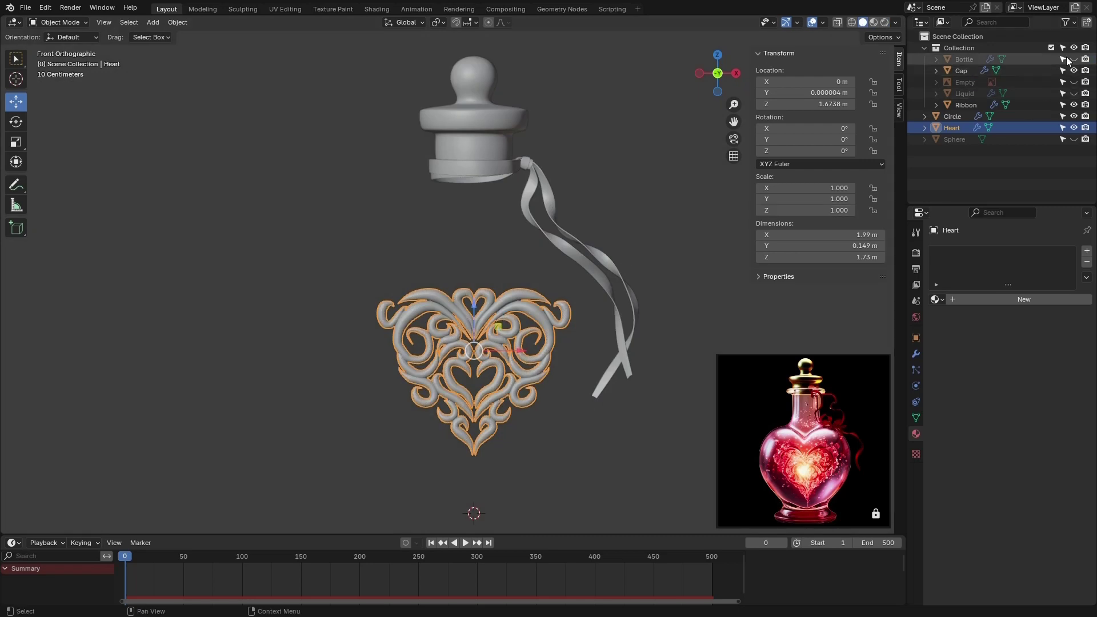
click(1074, 70)
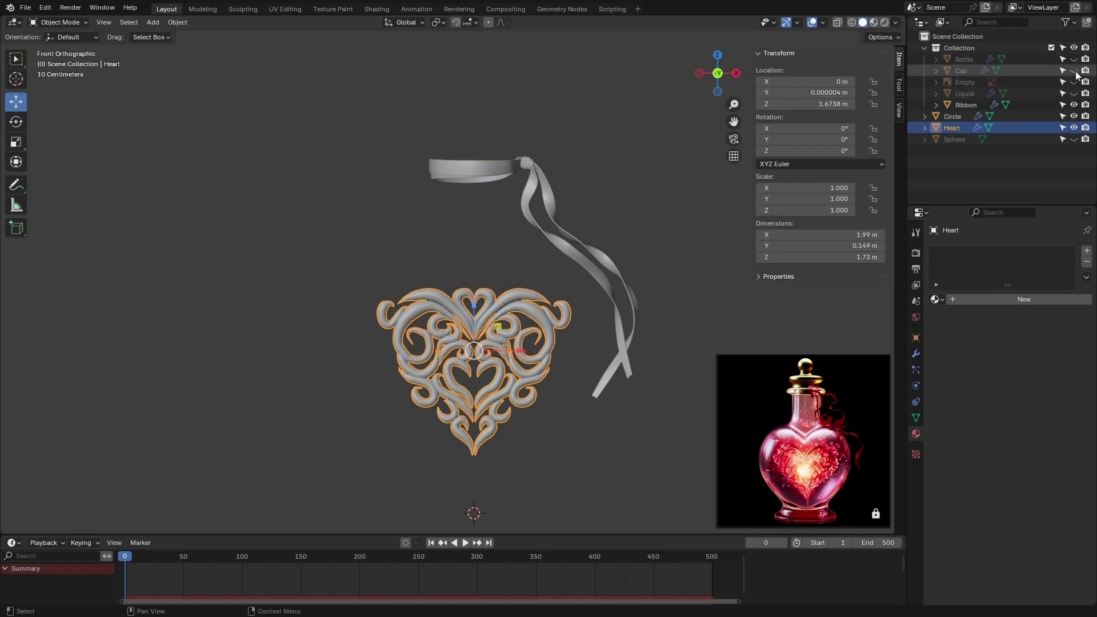
click(1073, 105)
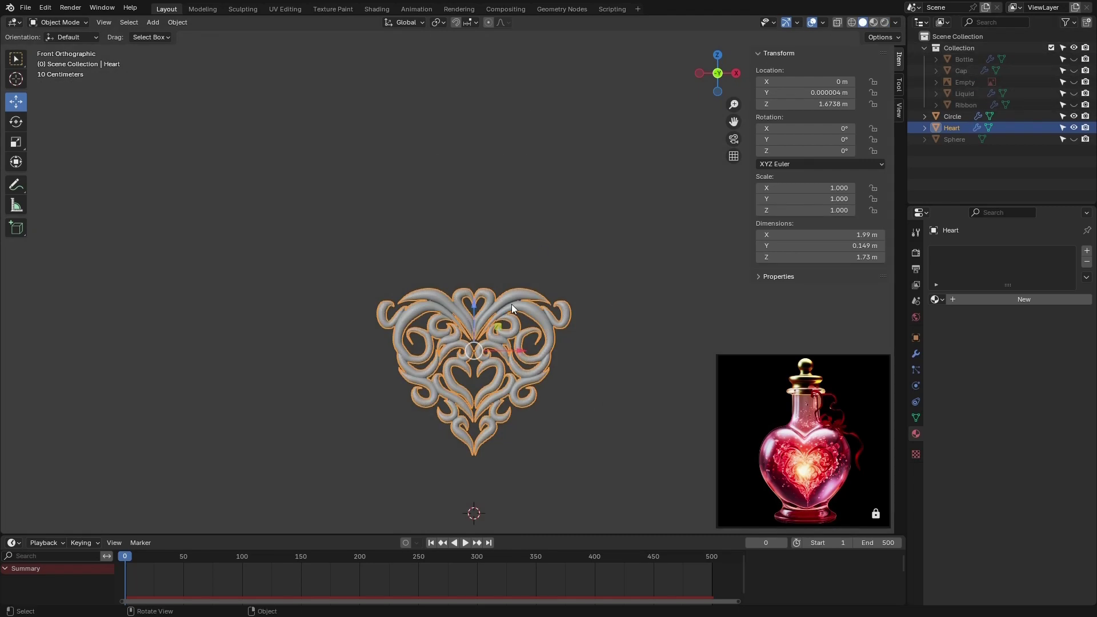
- Scrub to frame 271 to preview the particles around the heart, return to frame 0 and view the heart closer
drag(128, 556, 403, 530)
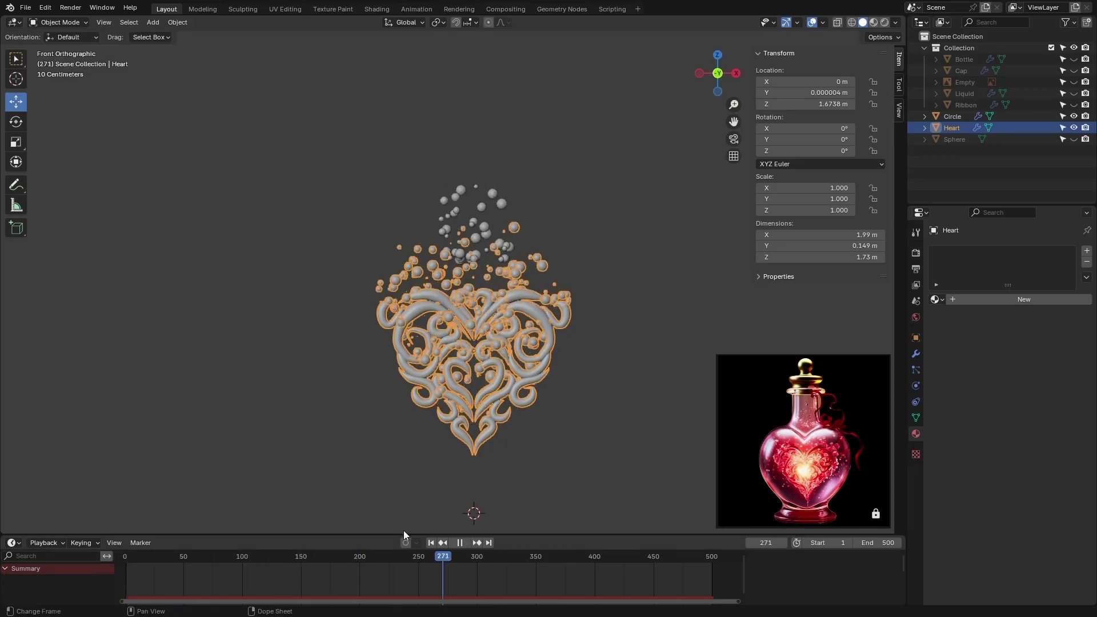
key(Escape)
scroll(512, 249, up, 3)
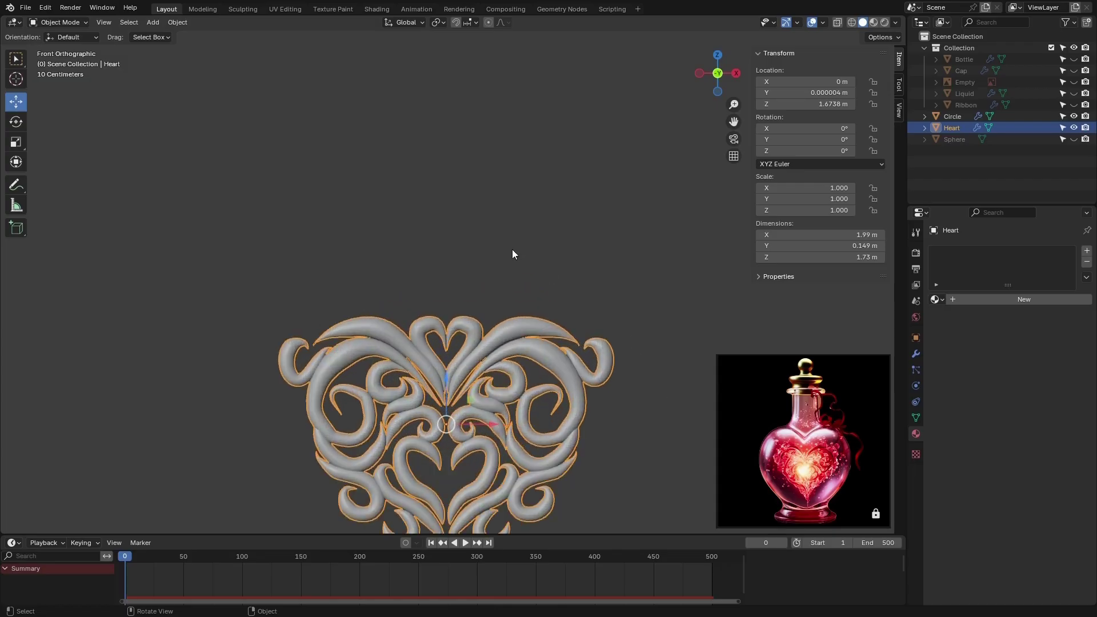
- Replace the baked cache of the heart's particle system with a fresh, unbaked cache slot
scroll(512, 249, down, 3)
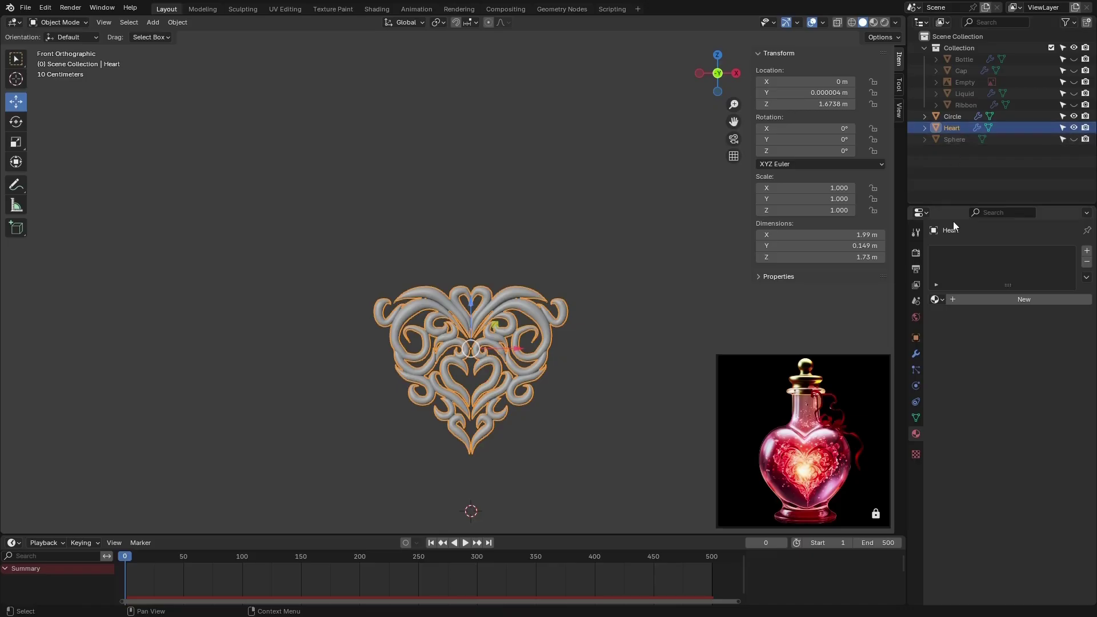
click(915, 370)
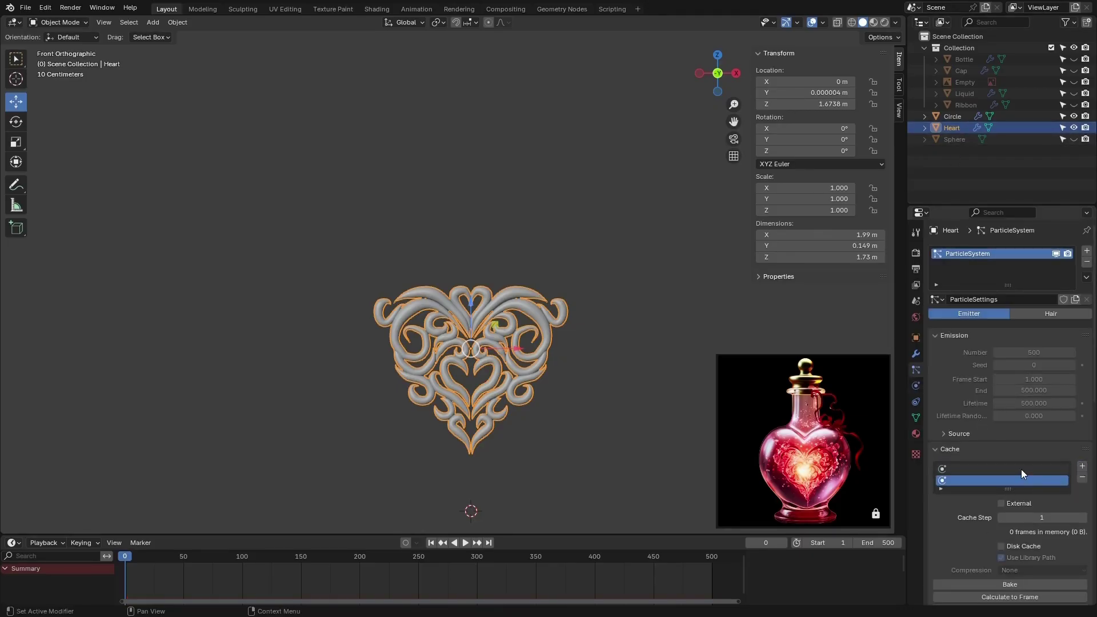
click(1082, 466)
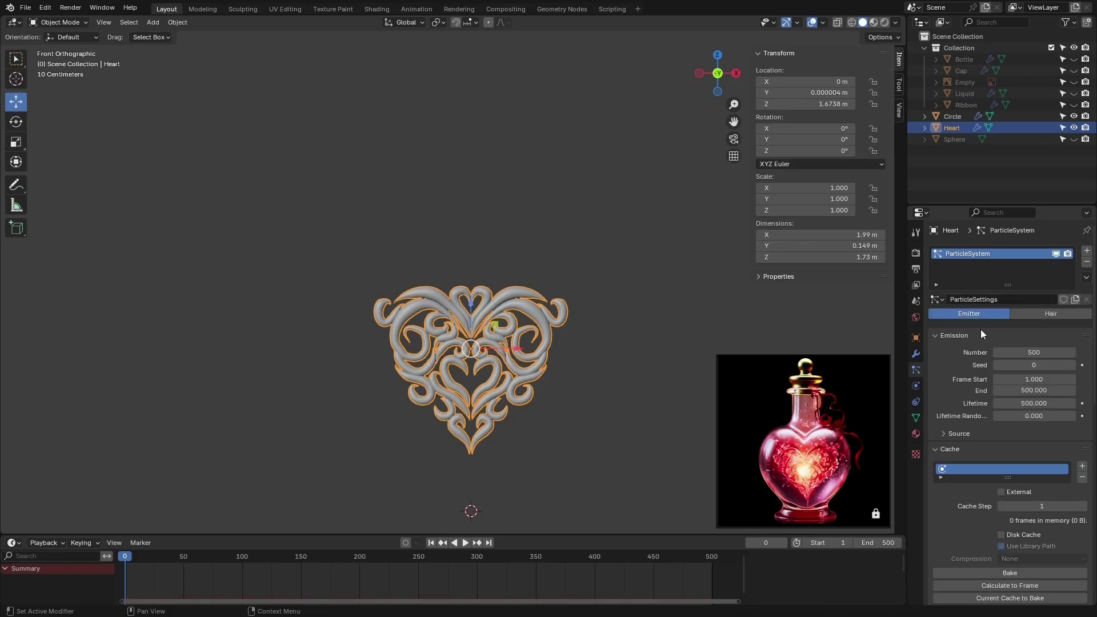
- Add a new cache slot to the circle's particle system and remove its baked cache, leaving the slot unnamed
click(959, 118)
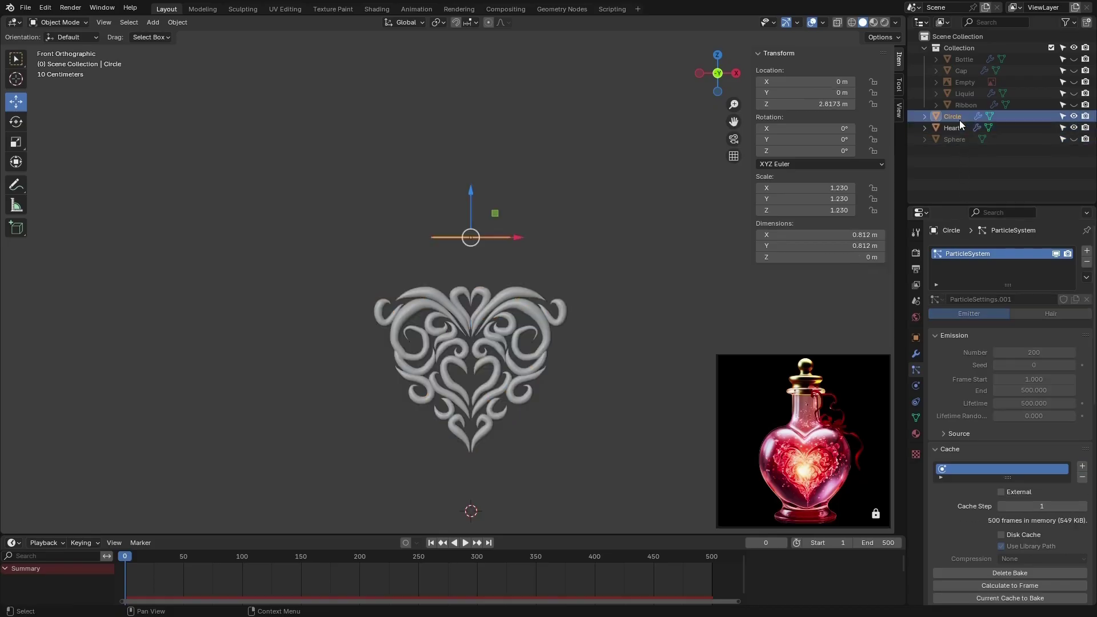
click(1083, 466)
click(1013, 469)
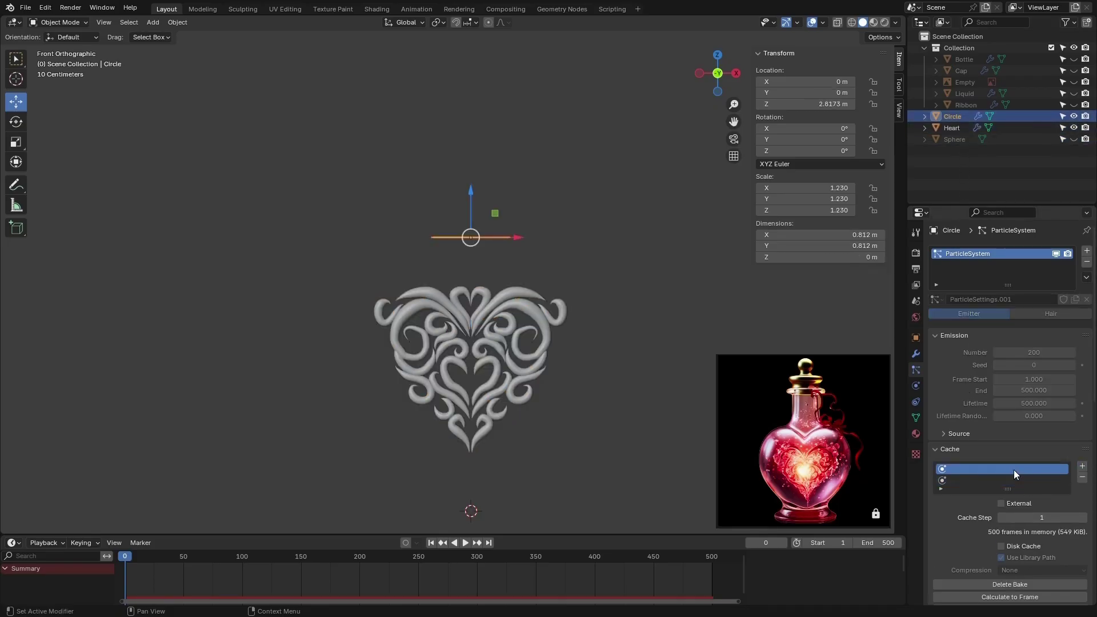
click(1082, 478)
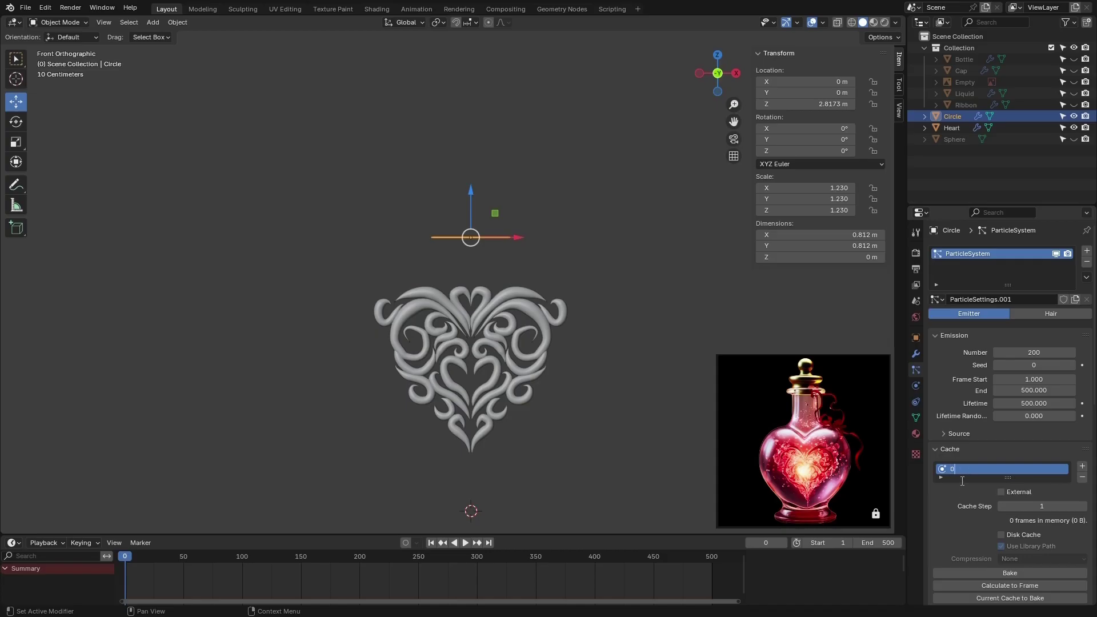
key(BackSpace)
- Set the render scale of the circle's particles to 0.5
scroll(962, 430, down, 10)
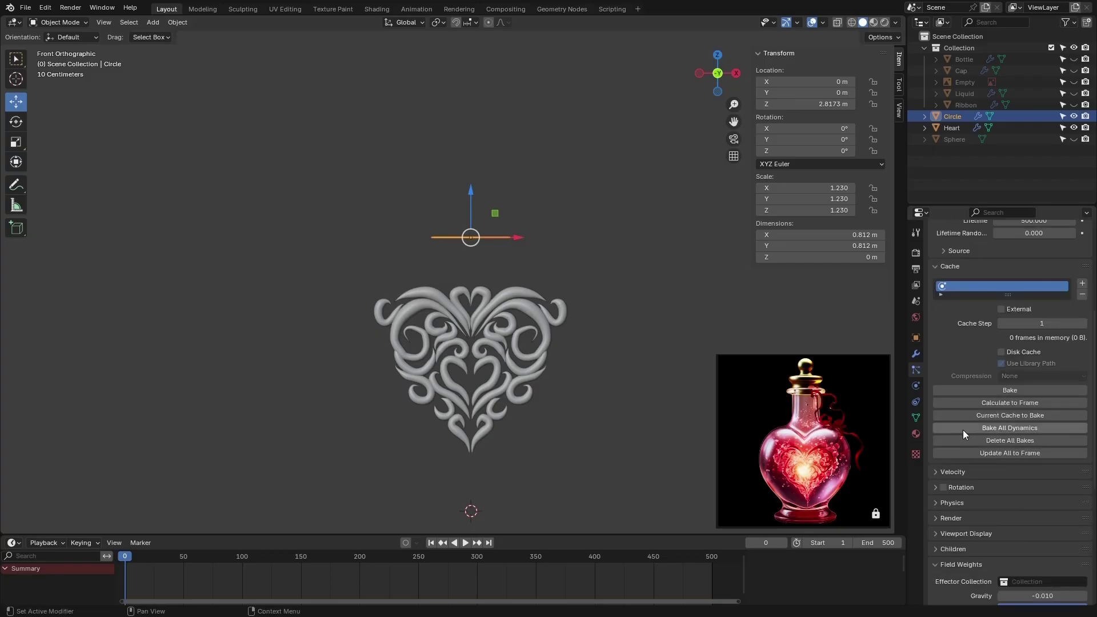
scroll(962, 325, up, 3)
scroll(961, 328, down, 7)
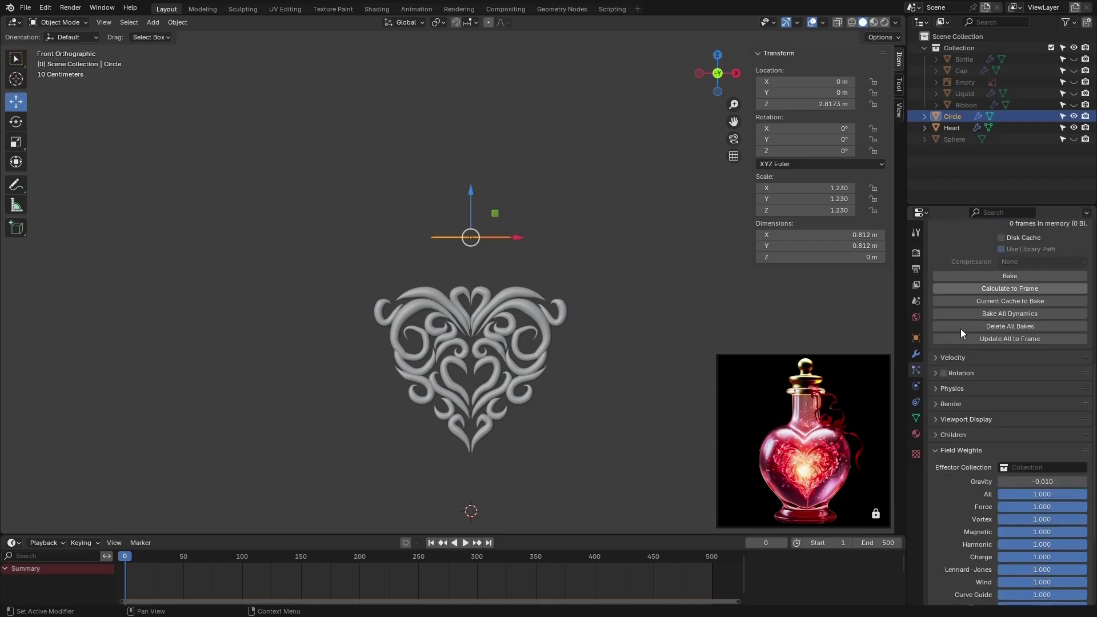
click(951, 358)
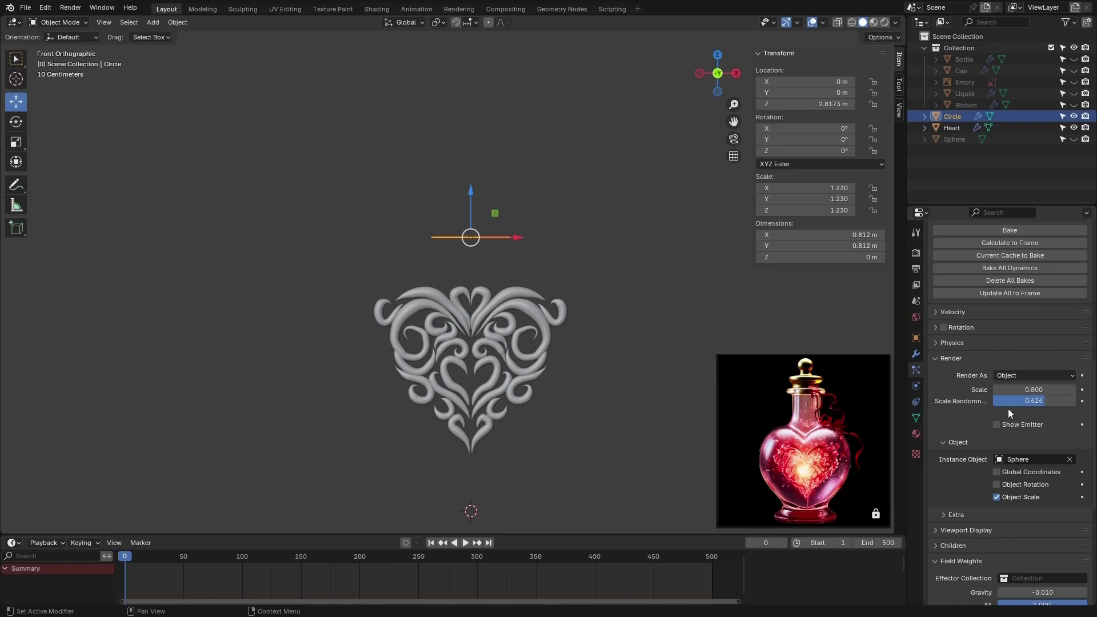
click(1033, 390)
text(0.5)
key(Return)
- Play and scrub the animation to frame 190 to preview both emitters, and switch to the Select Box tool
key(space)
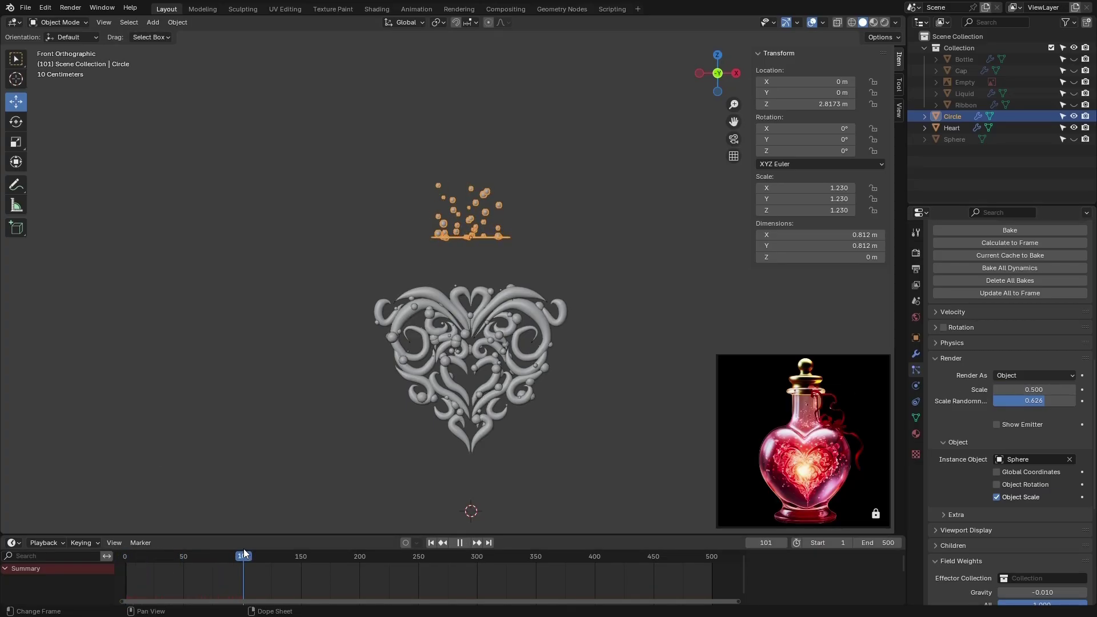
drag(244, 549, 347, 541)
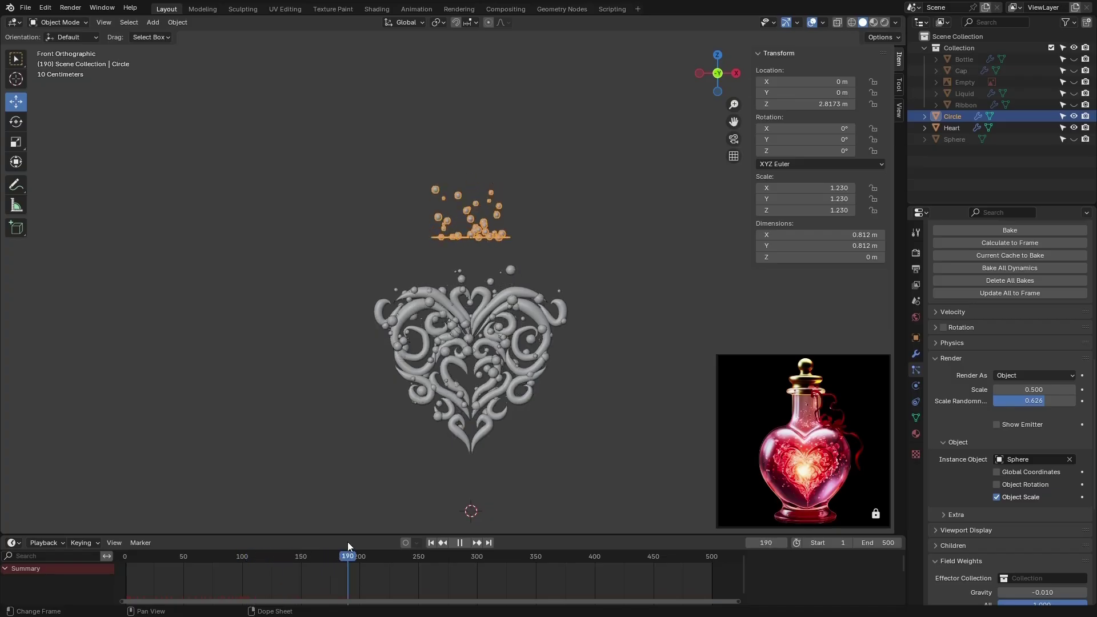
key(space)
click(16, 58)
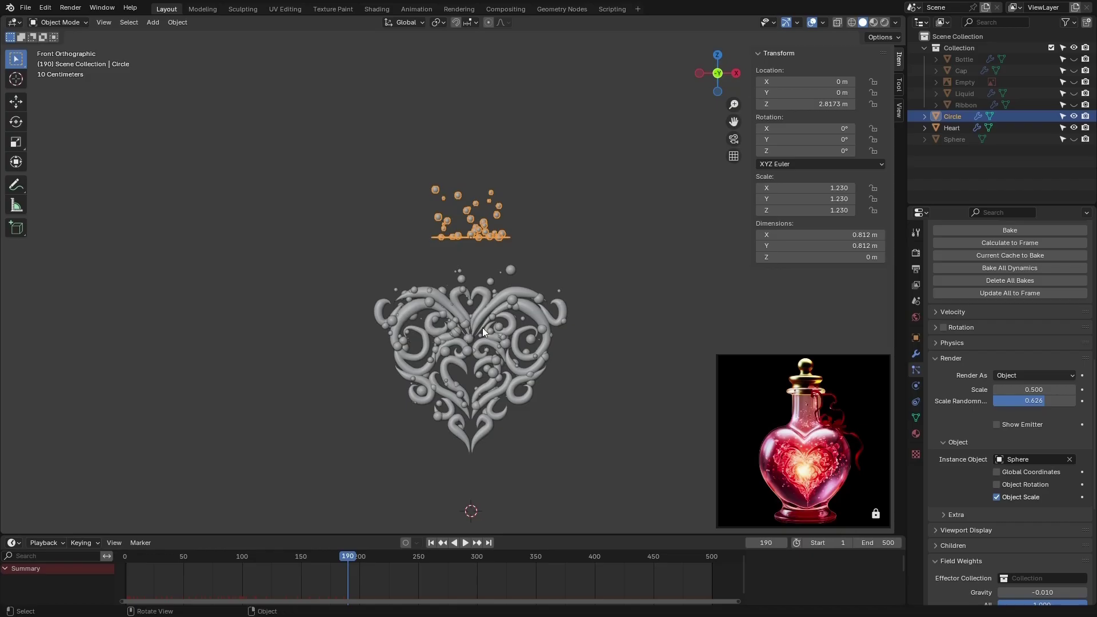
- Set the circle particles' scale randomness to 0.6 and preview the animation up to frame 306
double_click(1040, 402)
text(0.)
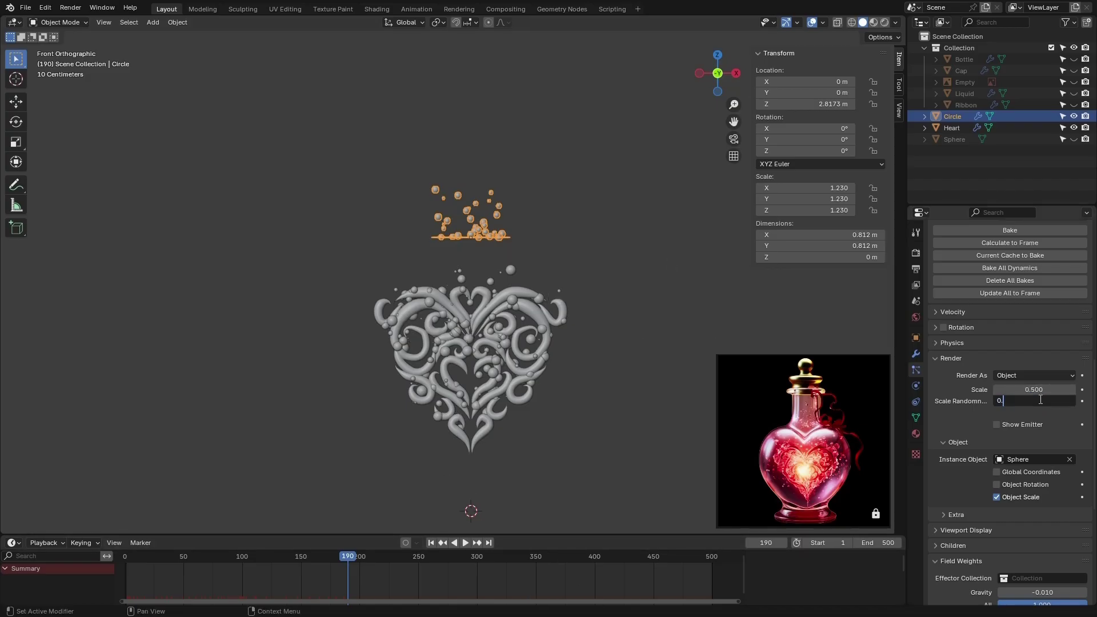
key(Return)
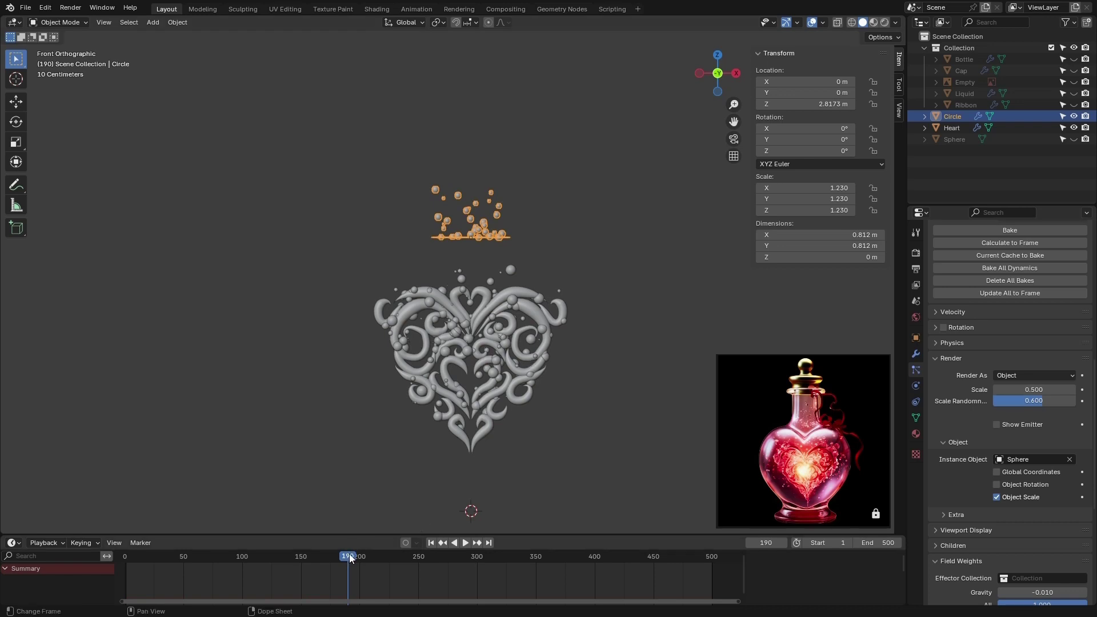
drag(349, 554, 457, 554)
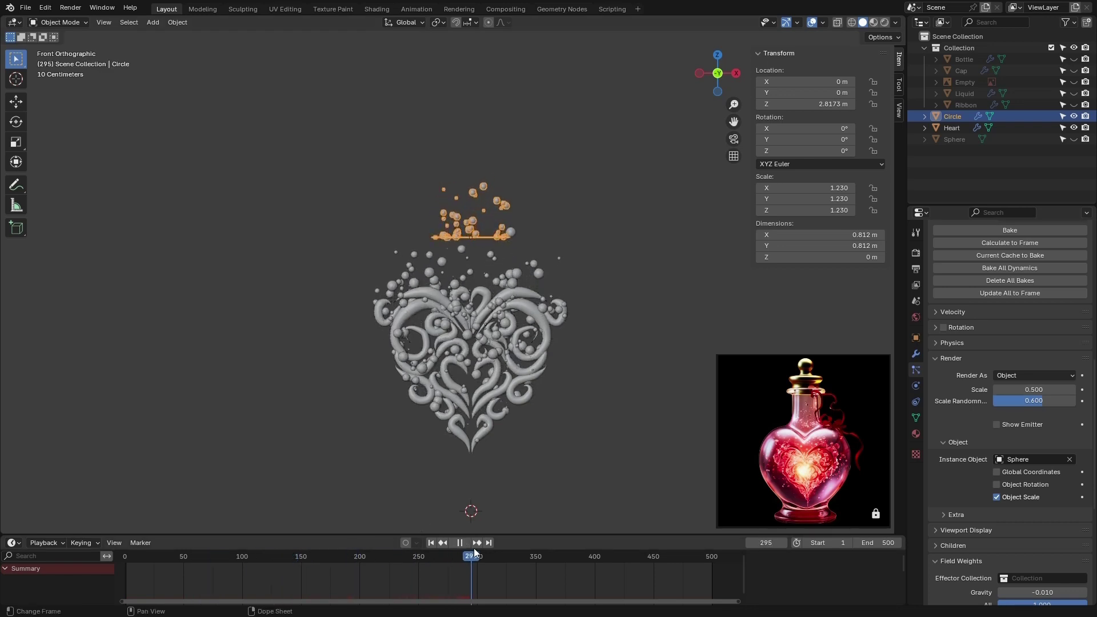
key(space)
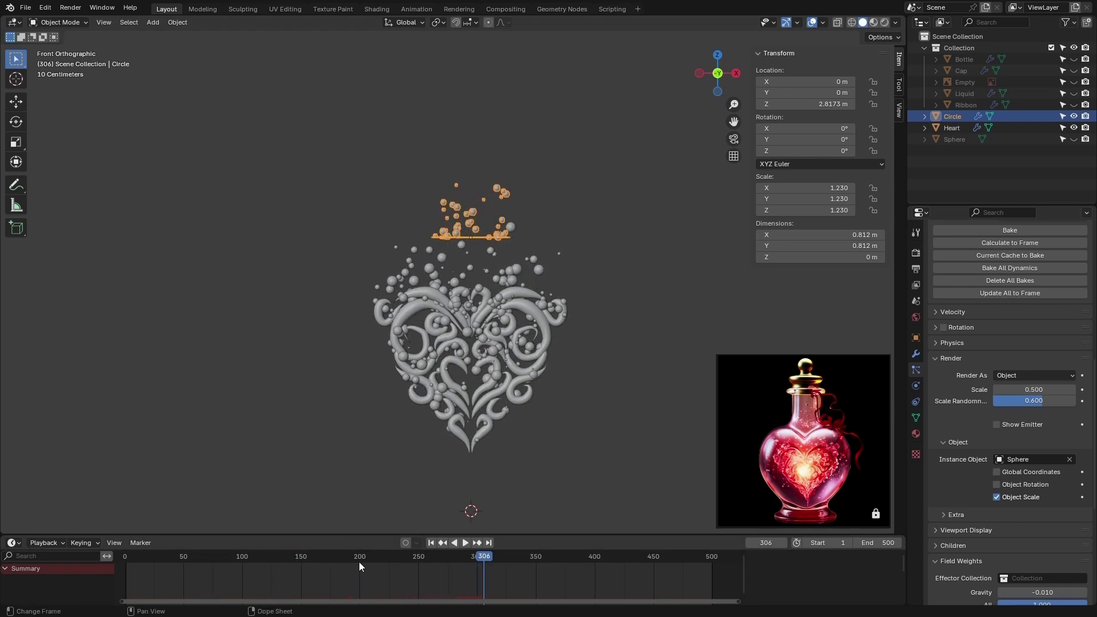
- Set the emission number of the heart's particle system to 1000
click(536, 313)
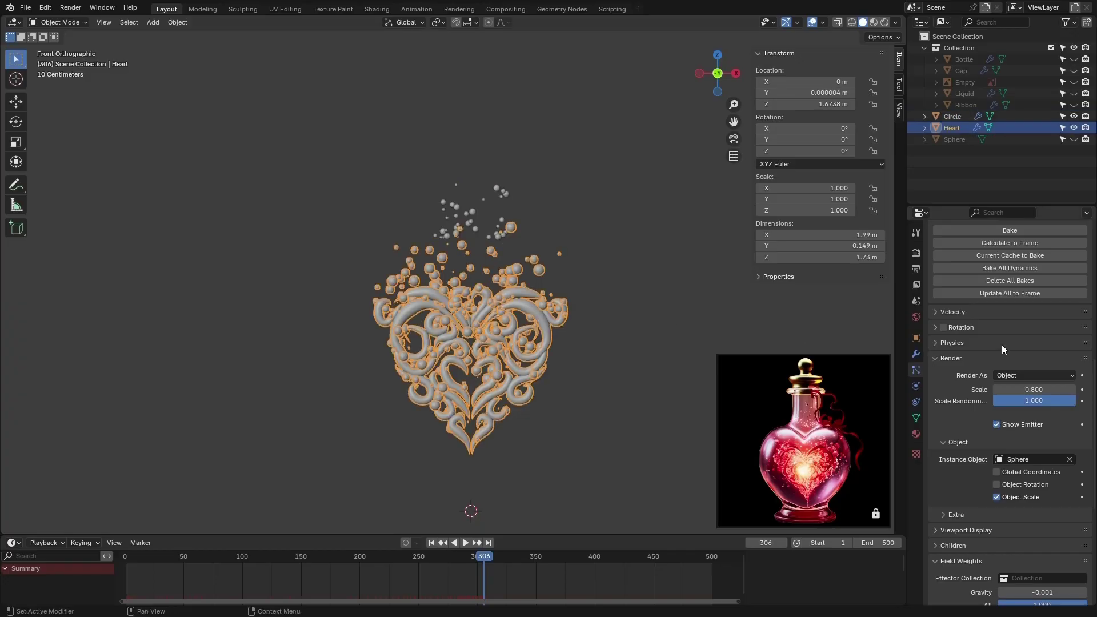
scroll(945, 321, up, 10)
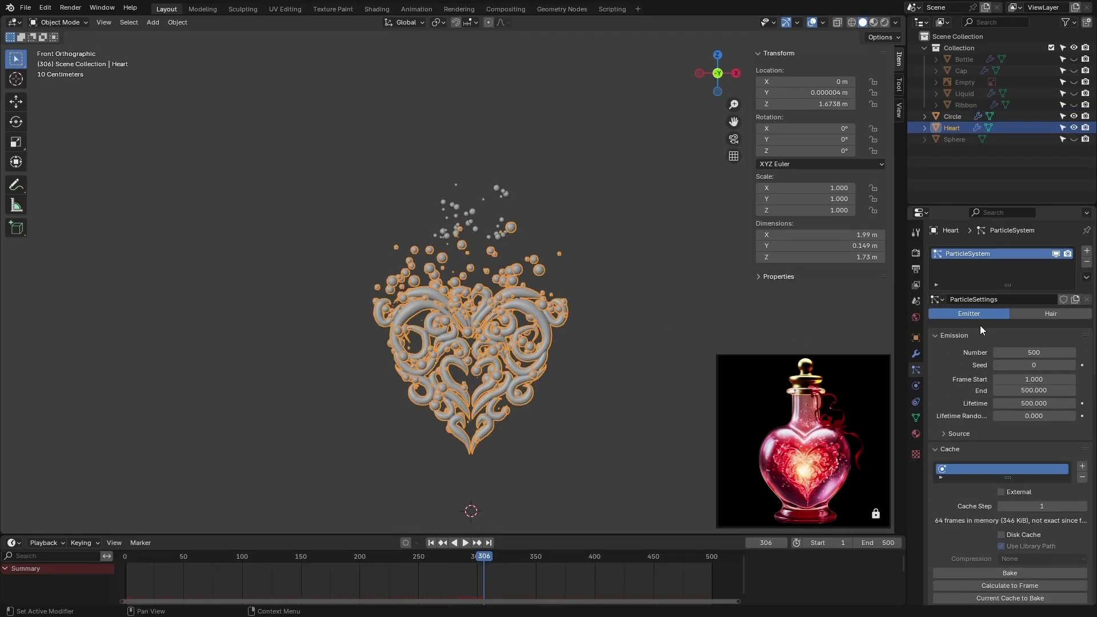
click(1019, 352)
text(1000)
key(Return)
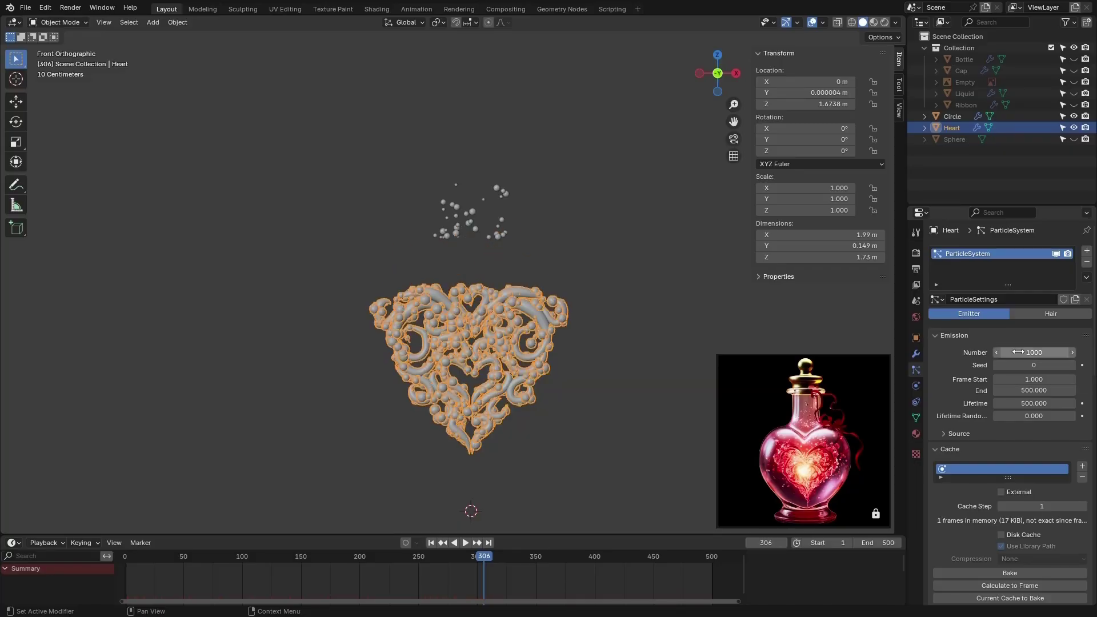
- Set the render scale of the heart's particles to 0.7 and scrub the timeline back to frame 250
scroll(950, 382, down, 12)
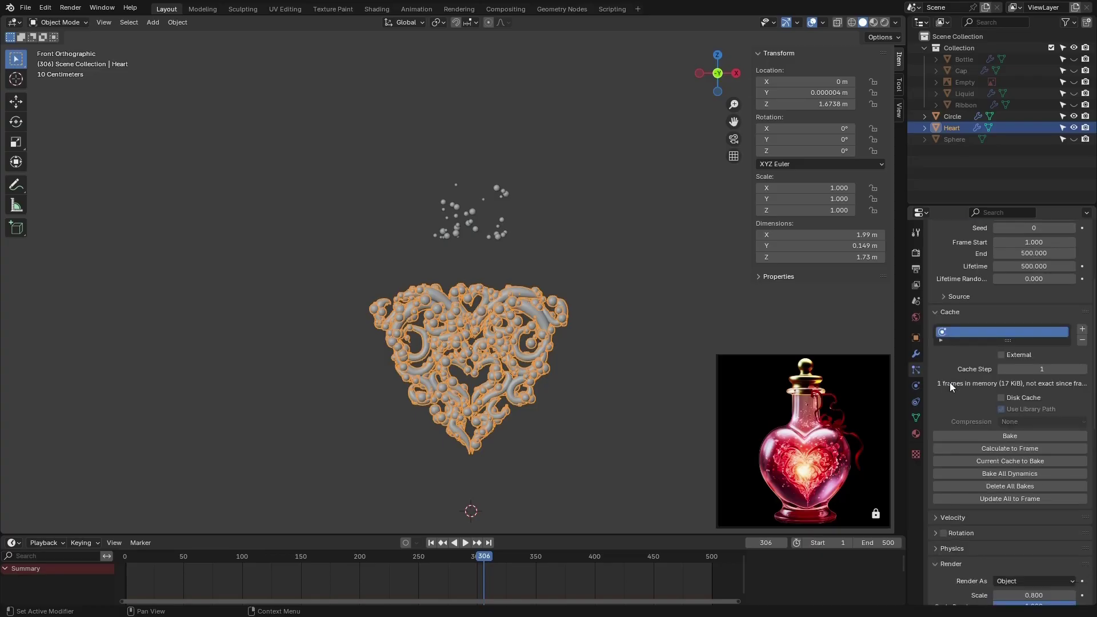
scroll(950, 382, down, 1)
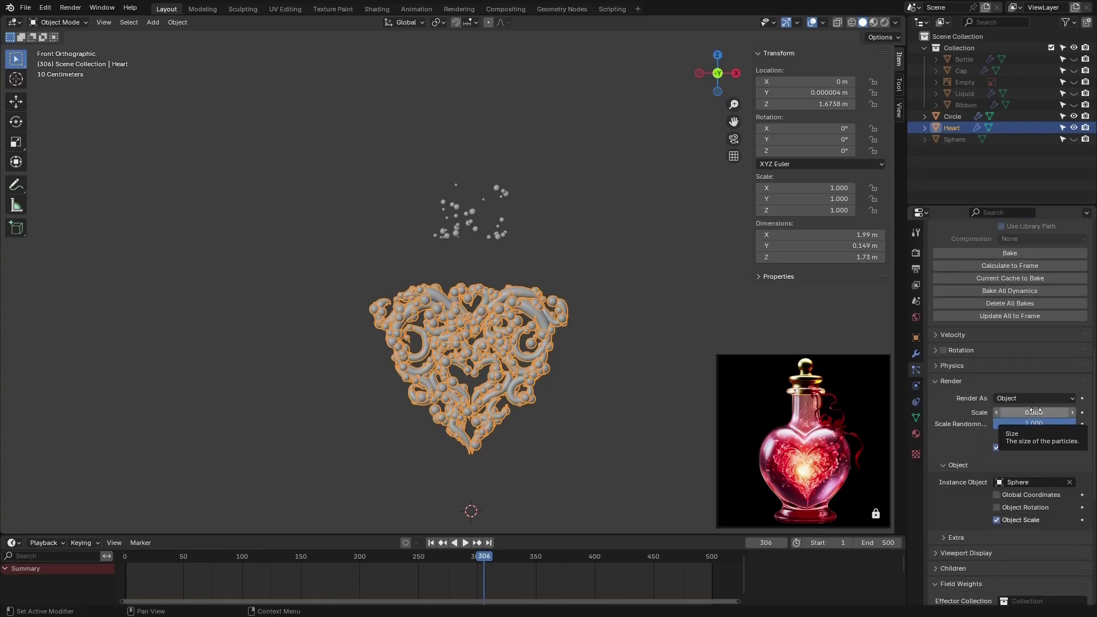
click(1033, 412)
text(0)
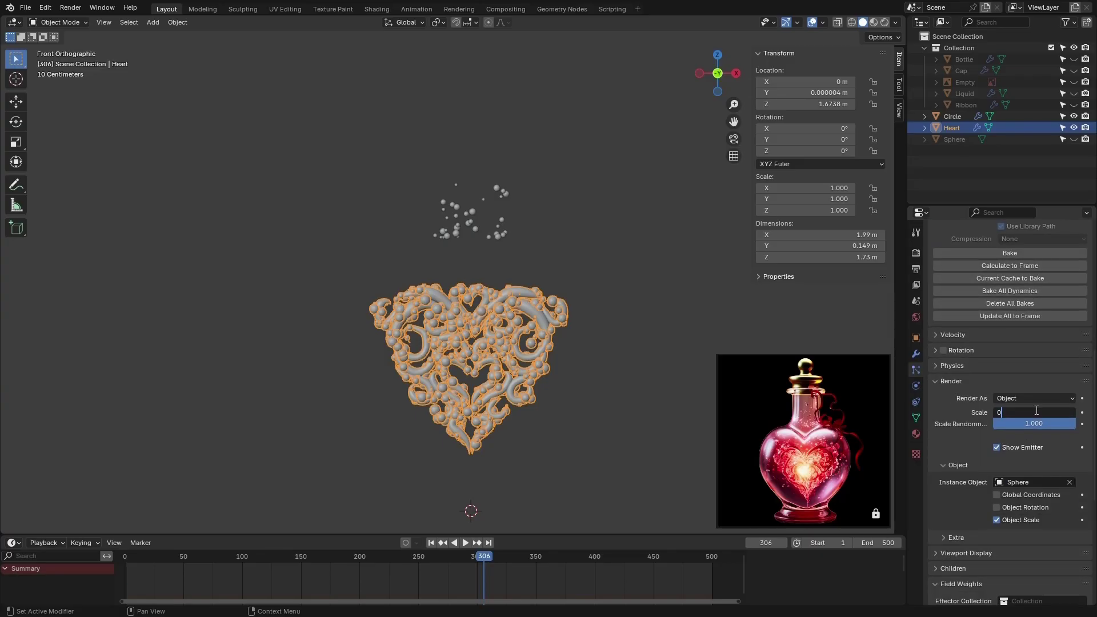
text(.7)
key(Return)
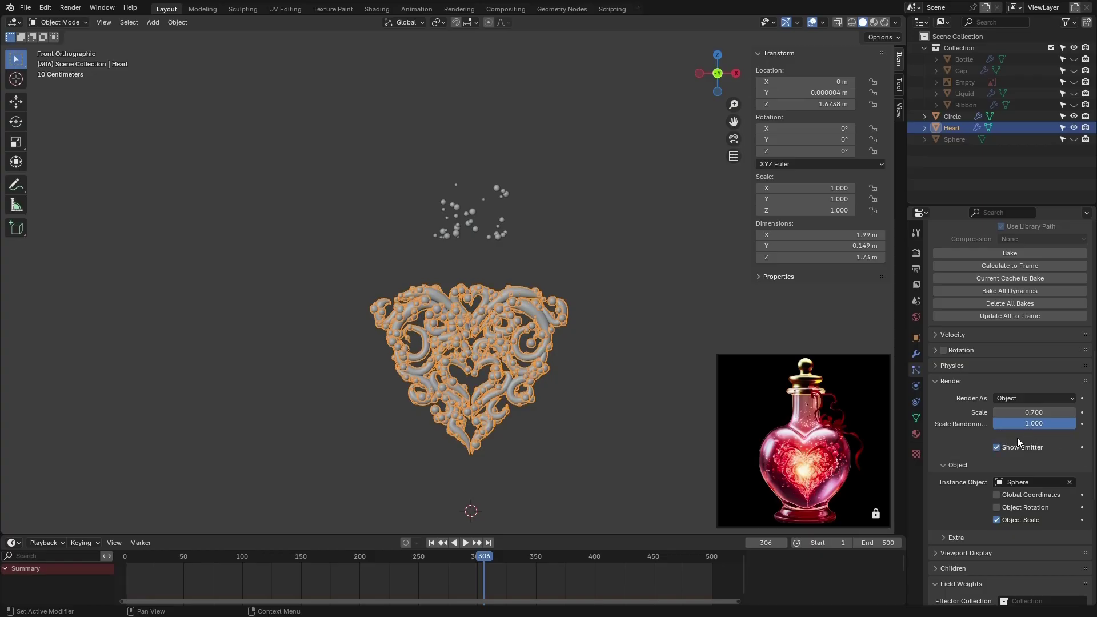
scroll(974, 443, down, 4)
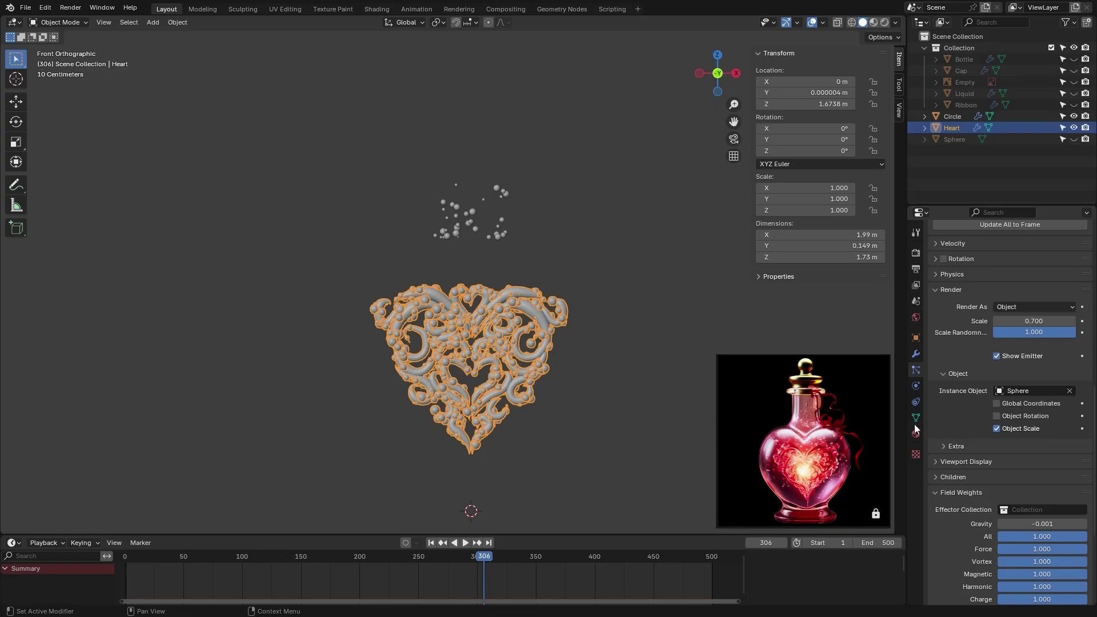
drag(468, 557, 426, 558)
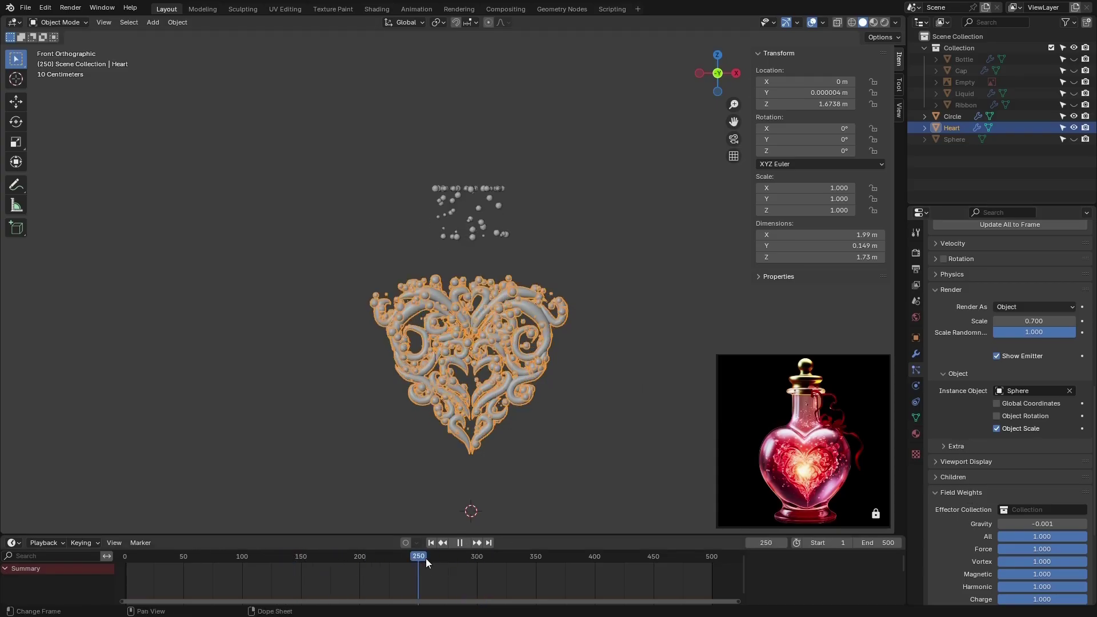
- Examine the particles and bubbles around the glowing heart in the bottle reference image
scroll(839, 457, up, 5)
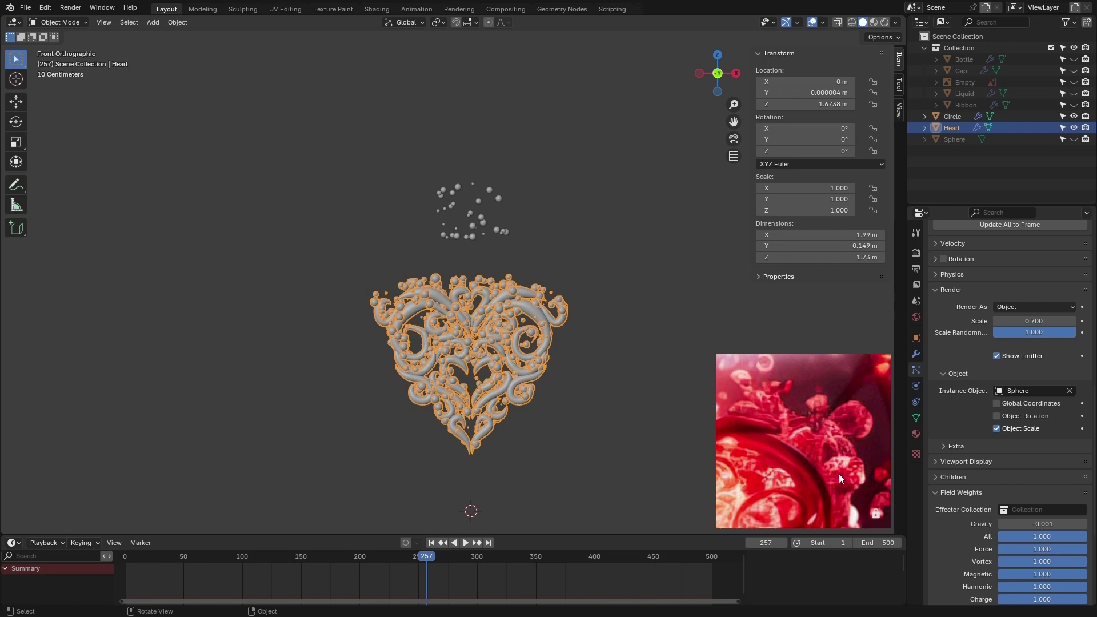
scroll(861, 428, down, 5)
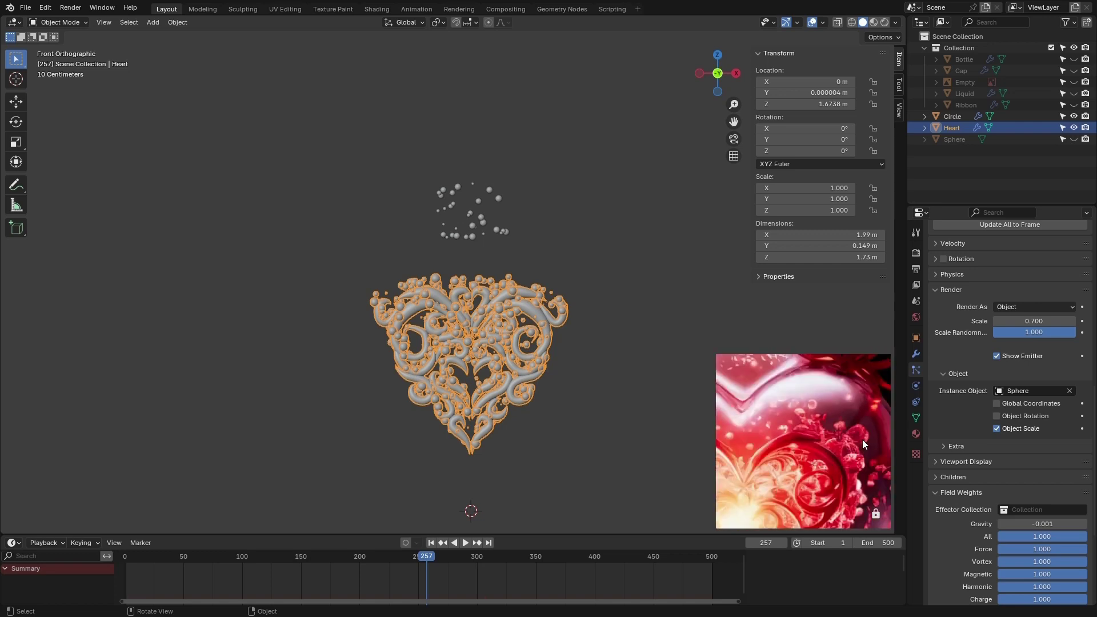
scroll(845, 434, up, 5)
scroll(822, 448, down, 5)
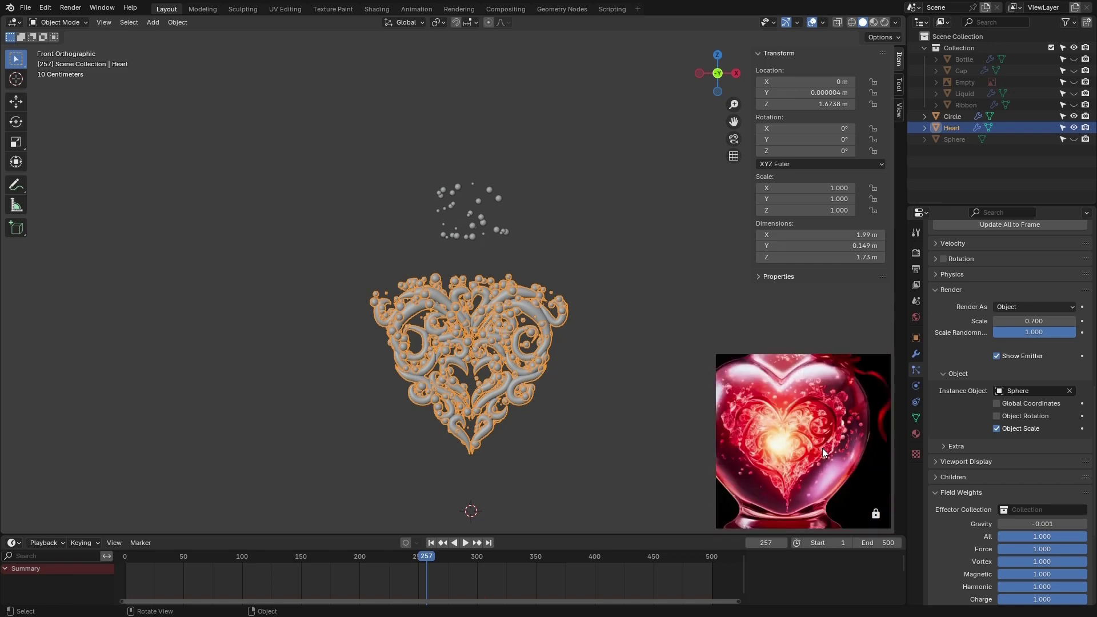
scroll(738, 400, up, 5)
scroll(786, 409, down, 5)
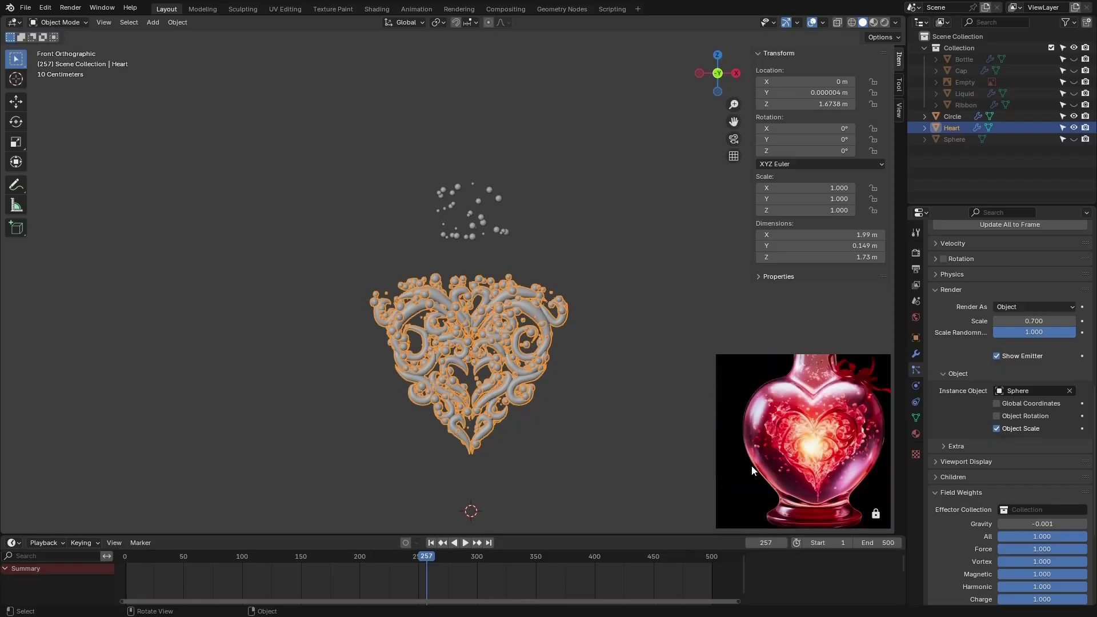
scroll(794, 457, up, 4)
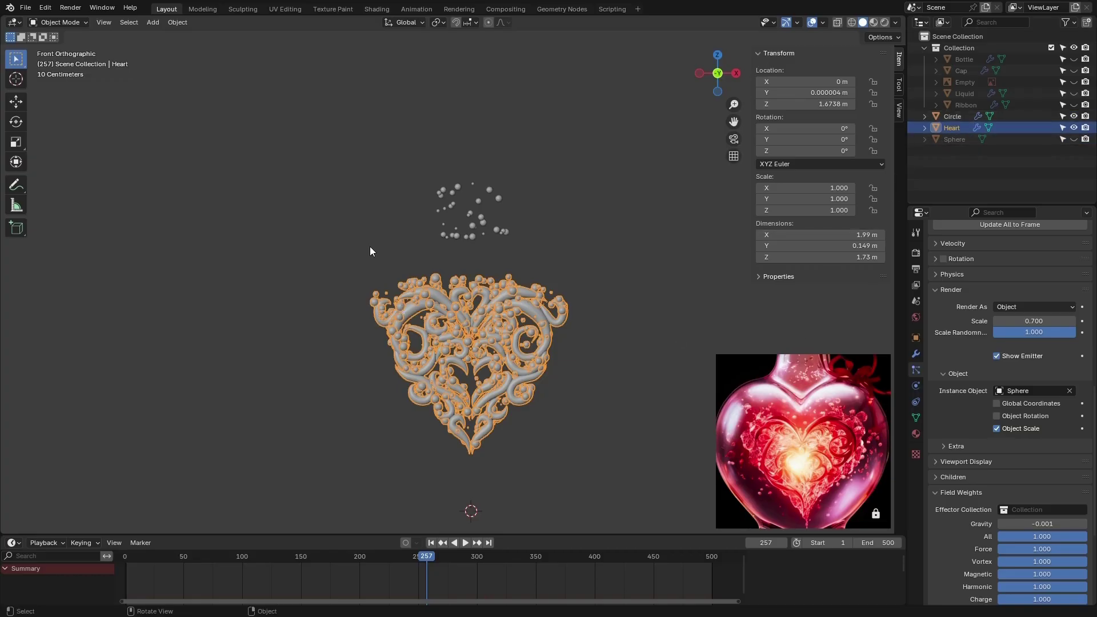
- Unhide the sphere used as the particle instance and bring it into close view
click(954, 138)
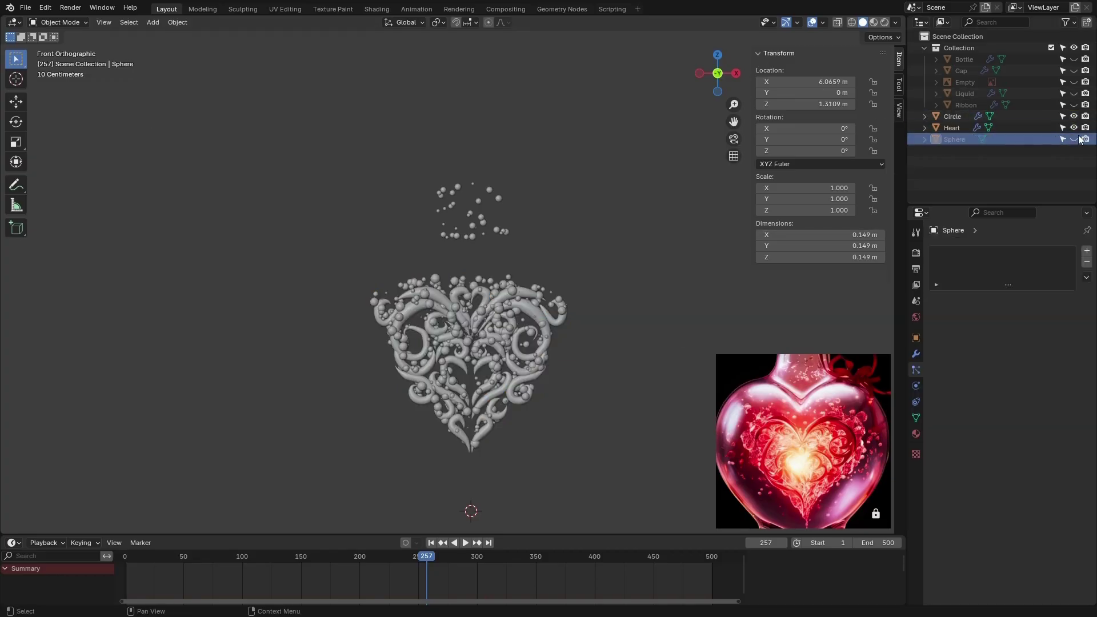
click(1075, 138)
scroll(484, 413, down, 3)
middle_drag(484, 412, 649, 345)
scroll(649, 347, up, 4)
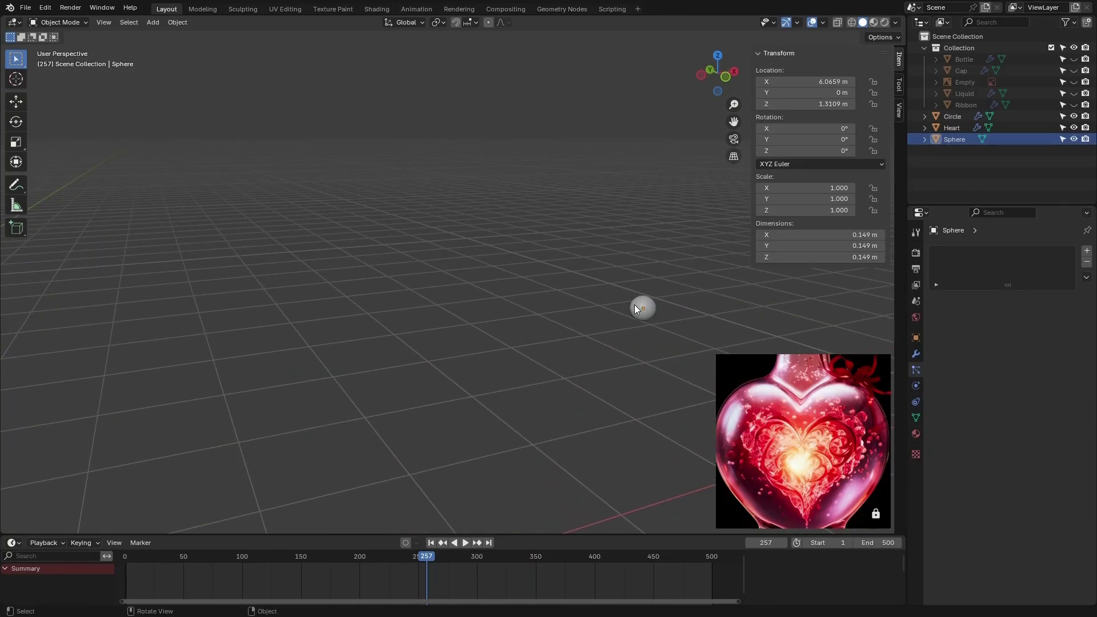
- Create a new collection in the scene and move the sphere into it
scroll(636, 308, down, 5)
scroll(615, 350, up, 5)
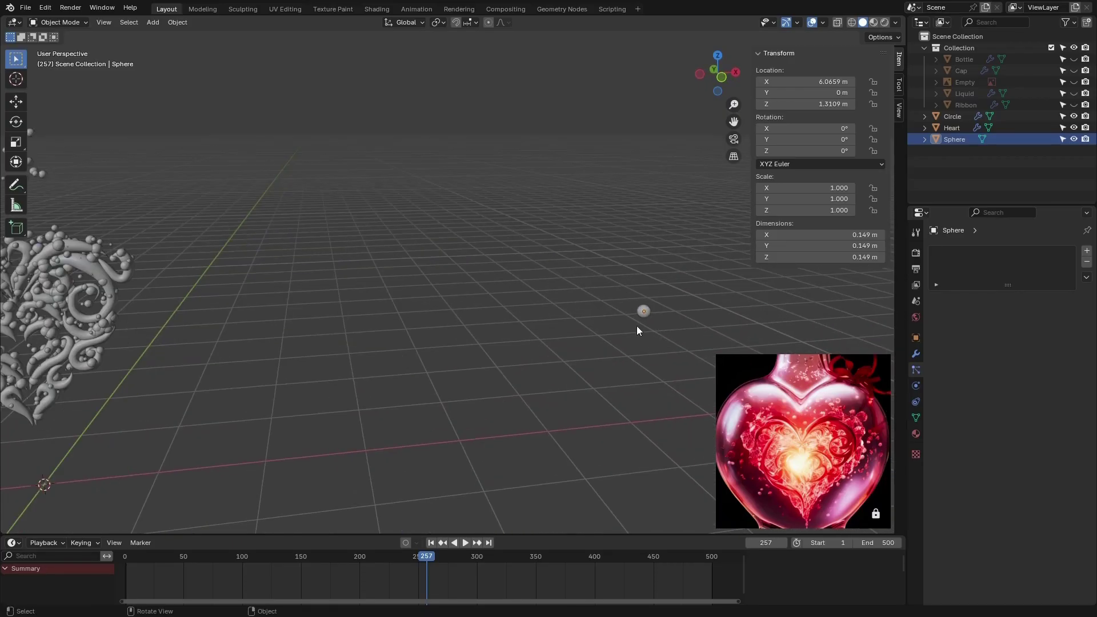
scroll(638, 328, down, 3)
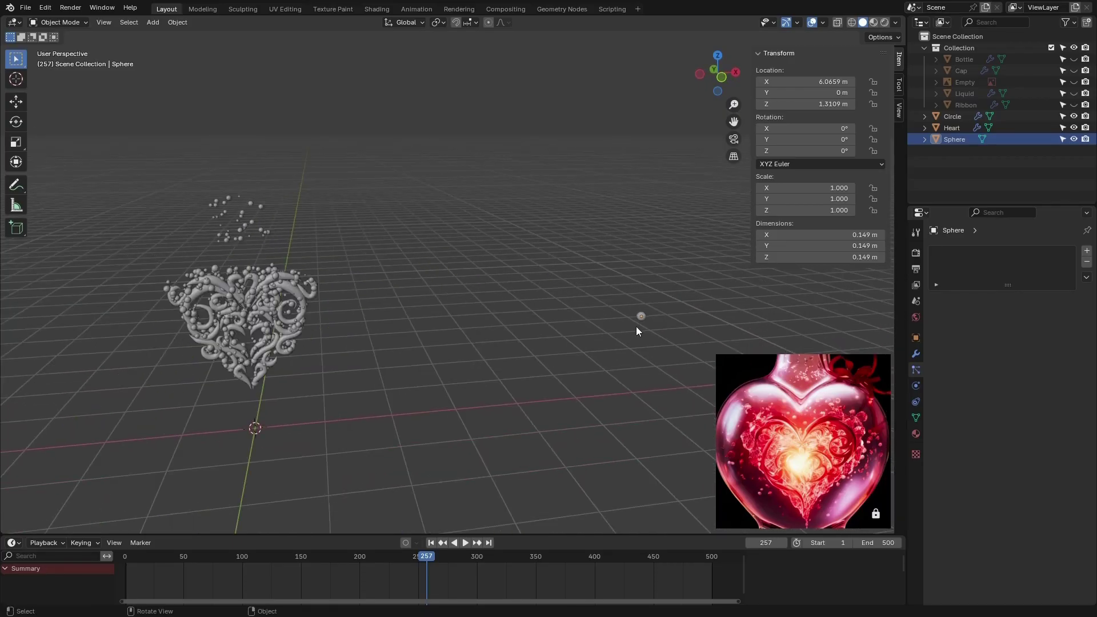
right_click(952, 182)
click(951, 177)
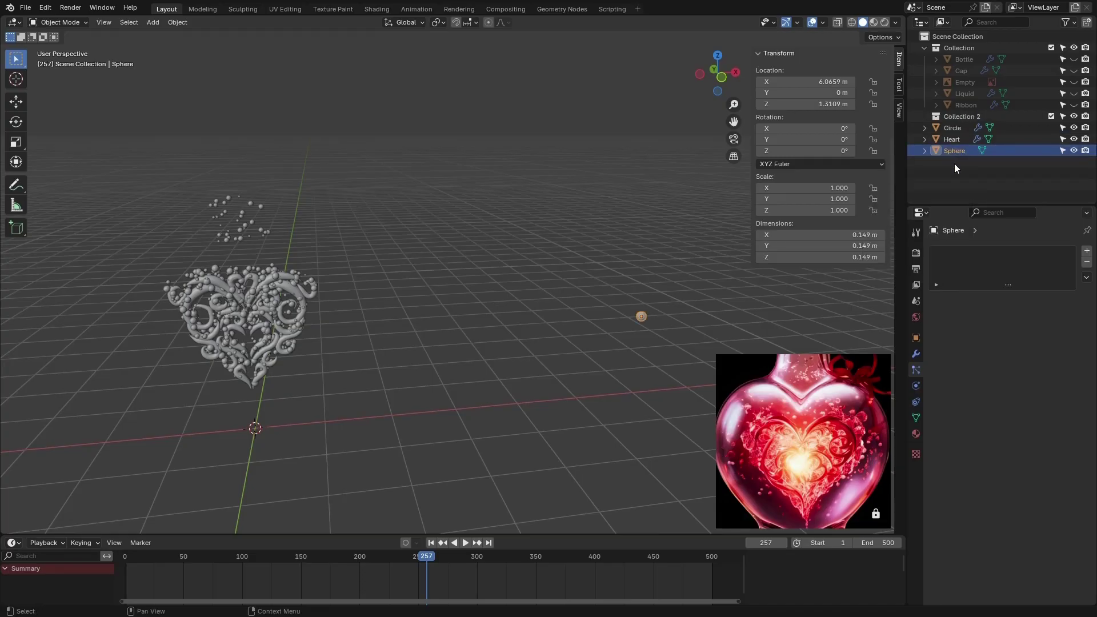
key(m)
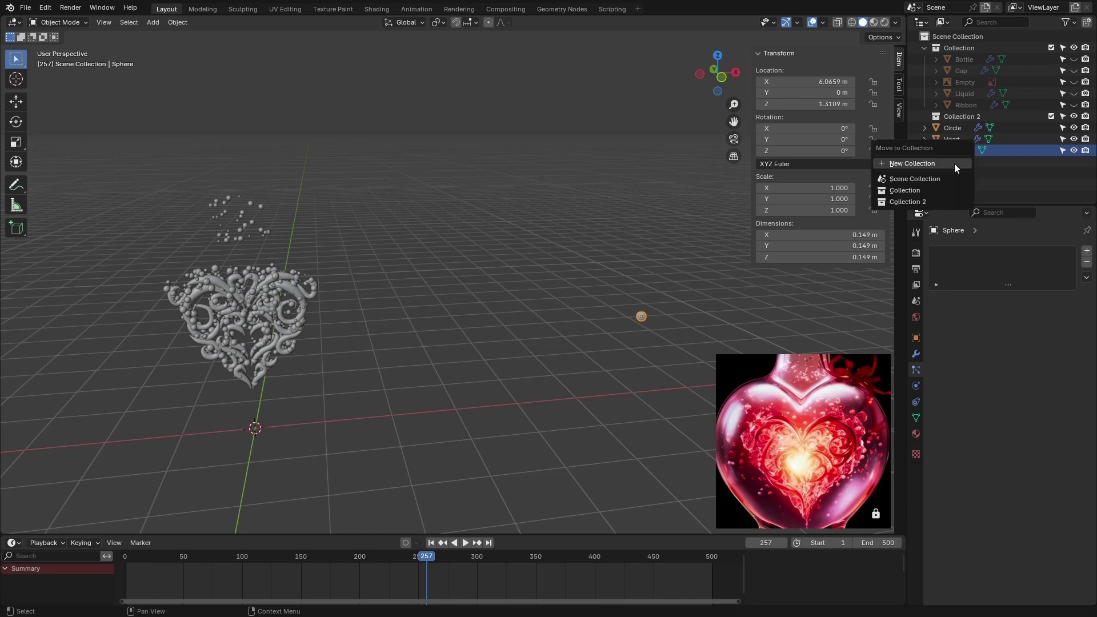
click(914, 202)
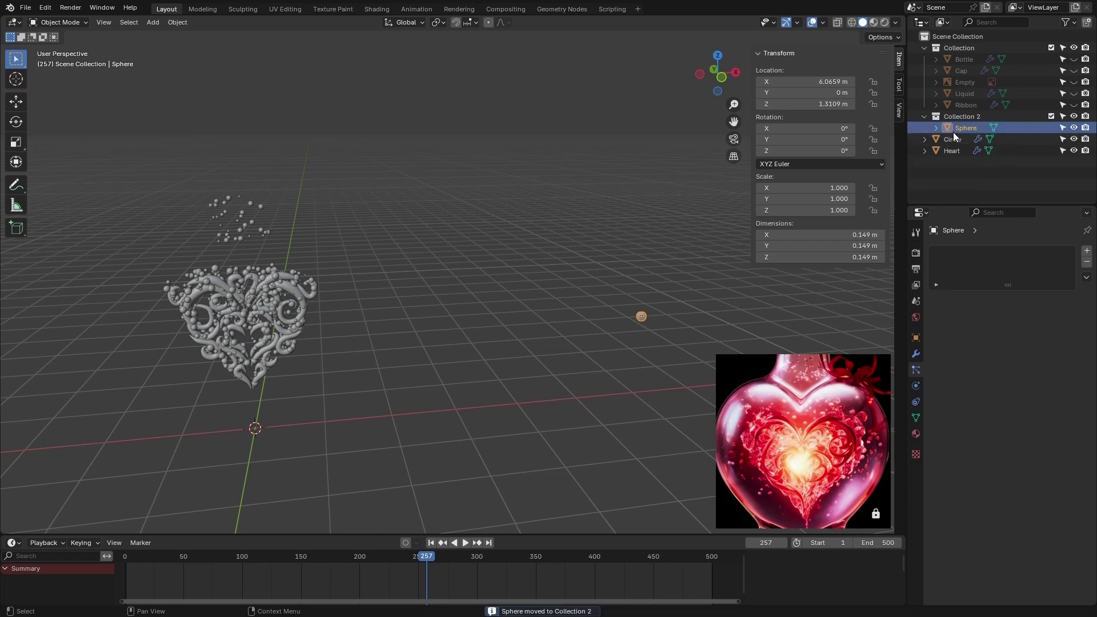
- Add a metaball of type Ball to Collection 2 with a radius of 0.14 m
click(962, 116)
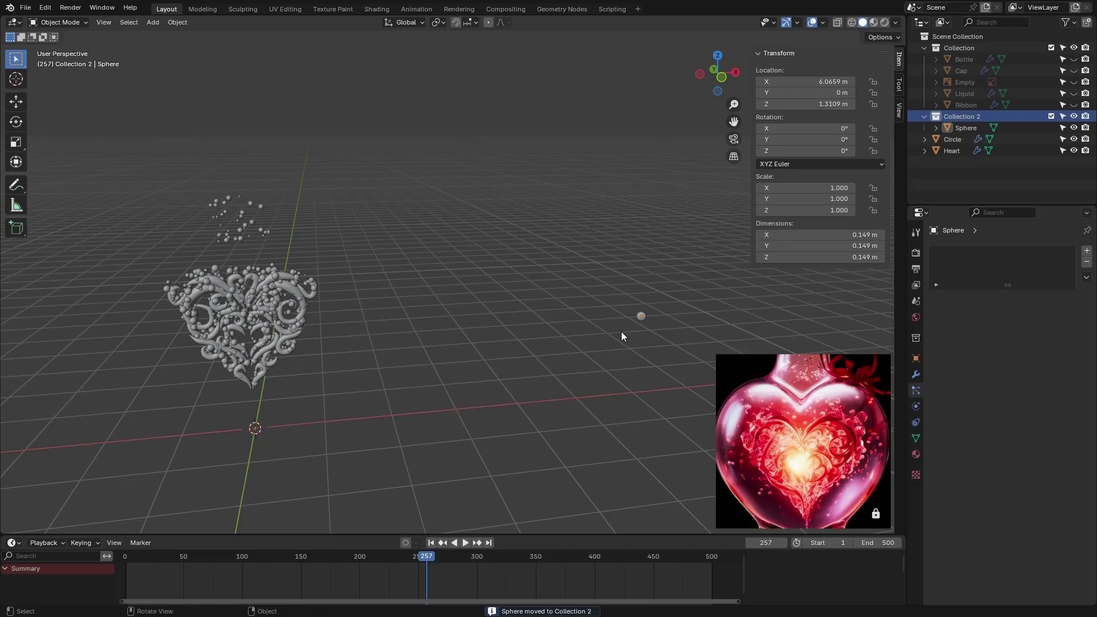
key(shift+a)
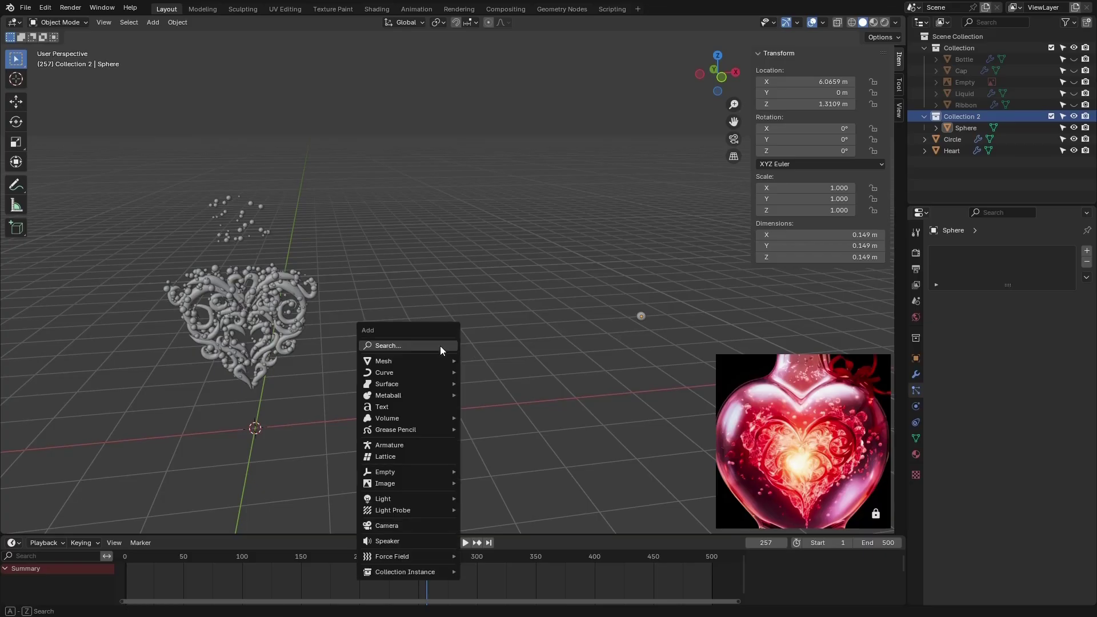
mouse_move(416, 395)
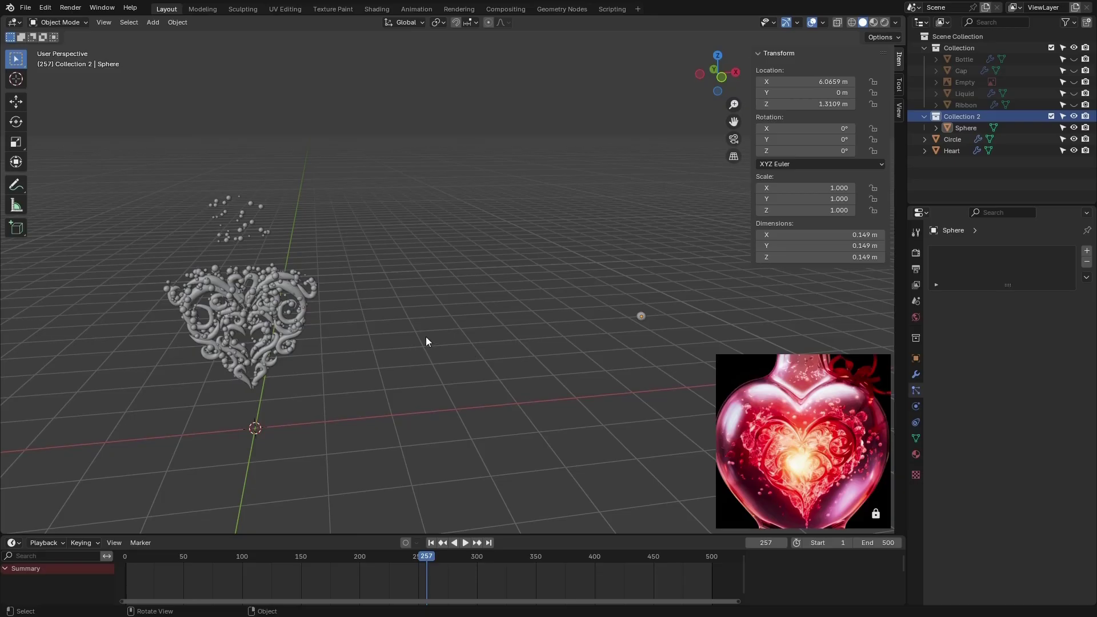
key(shift+a)
mouse_move(392, 376)
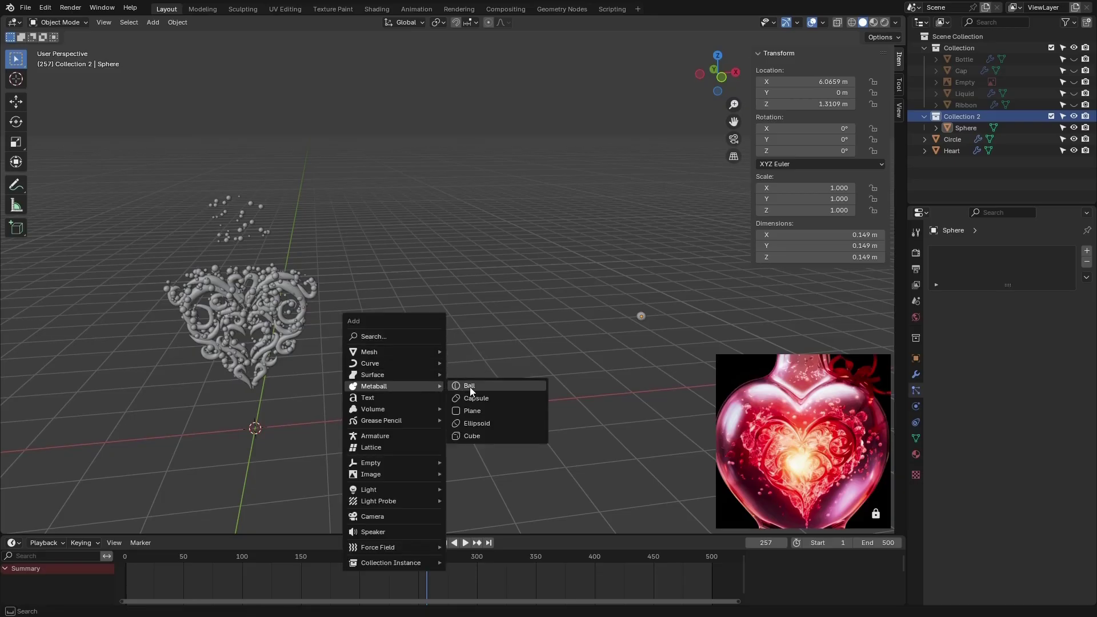
click(469, 386)
click(85, 524)
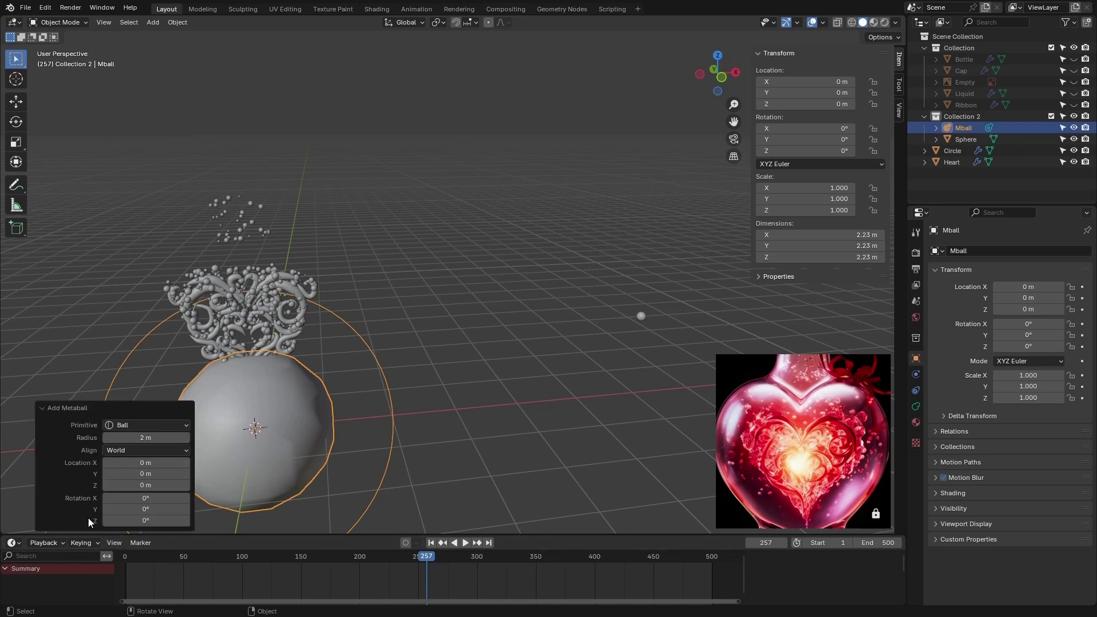
drag(162, 437, 911, 438)
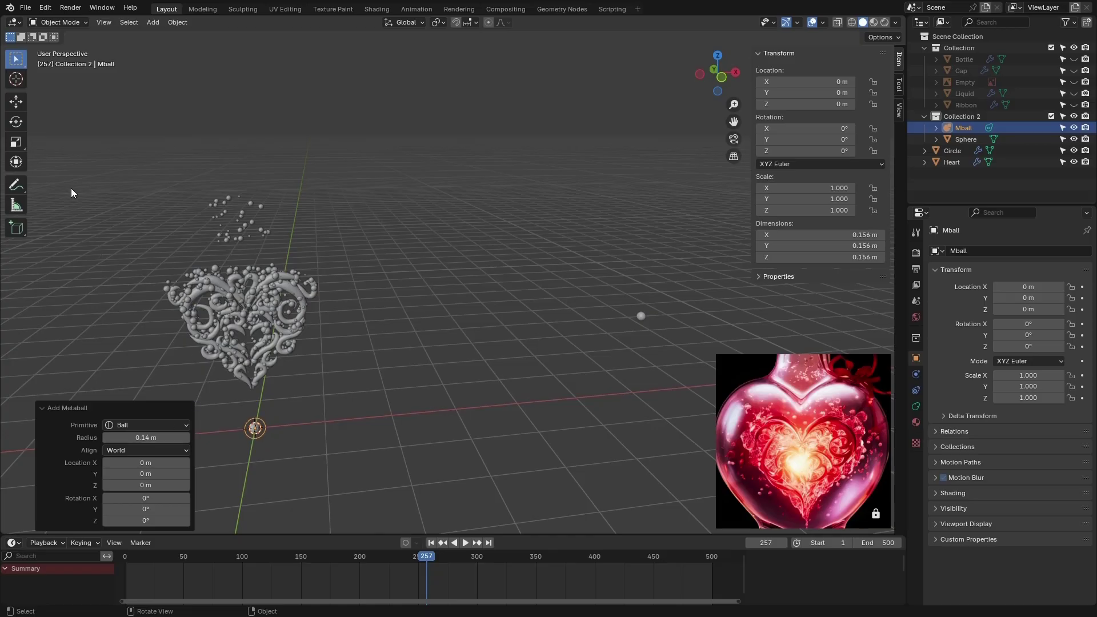
- Move the metaball next to the small sphere, to about X 5.86 m and Z 1.28 m
click(16, 101)
drag(300, 423, 623, 277)
middle_drag(629, 326, 648, 370)
scroll(658, 314, up, 8)
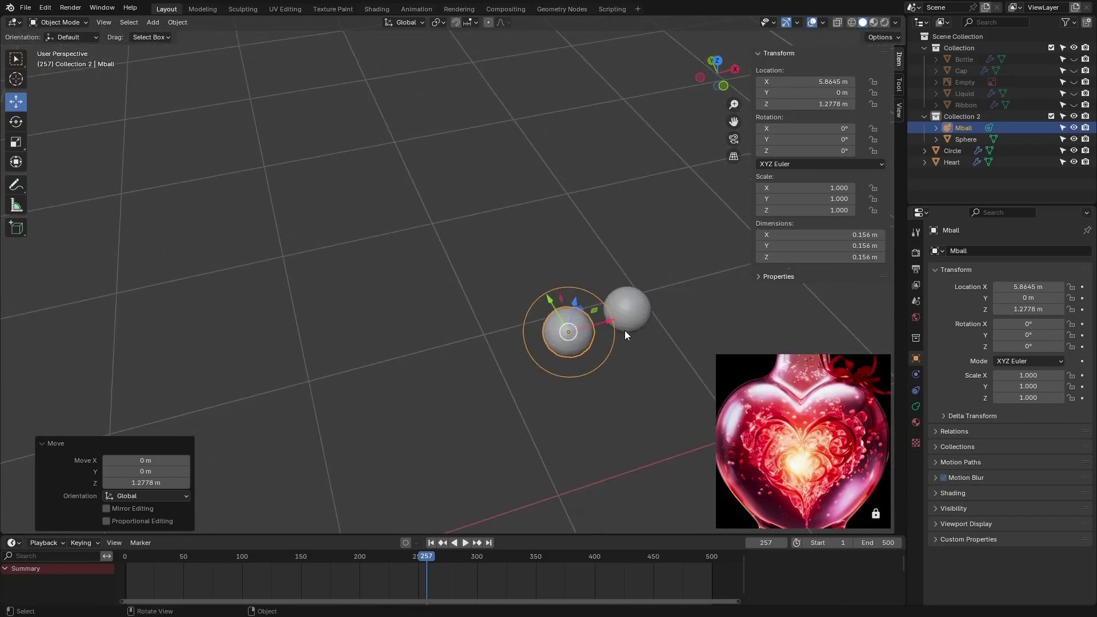
scroll(559, 338, down, 7)
middle_drag(529, 396, 543, 334)
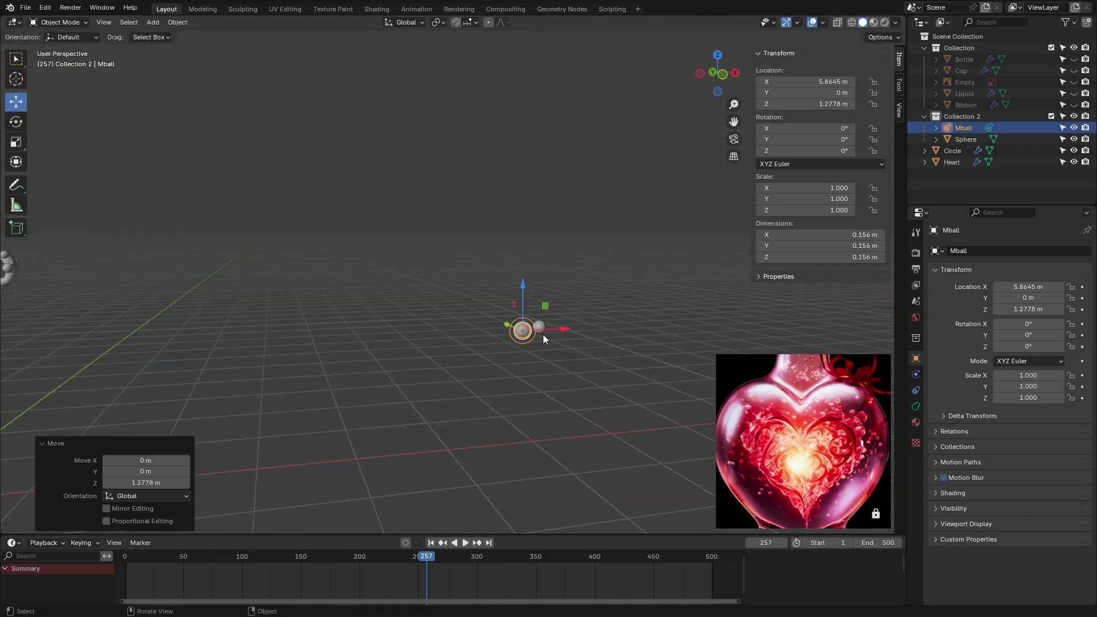
scroll(548, 348, up, 3)
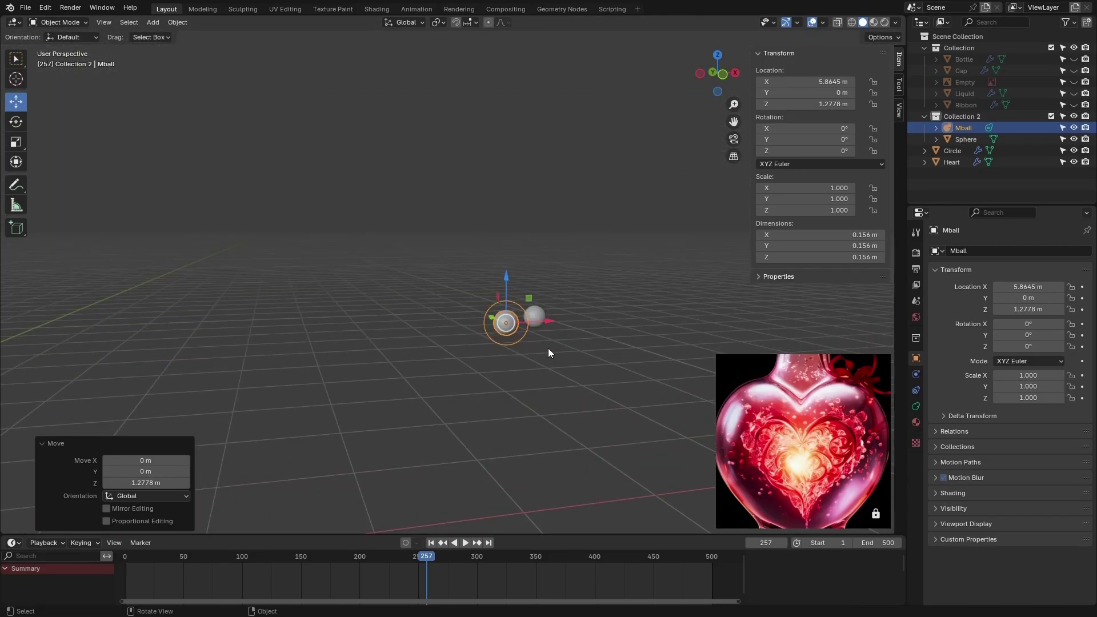
- Set the Heart's particle system to render as Collection, with Collection 2 as the instance collection
click(965, 118)
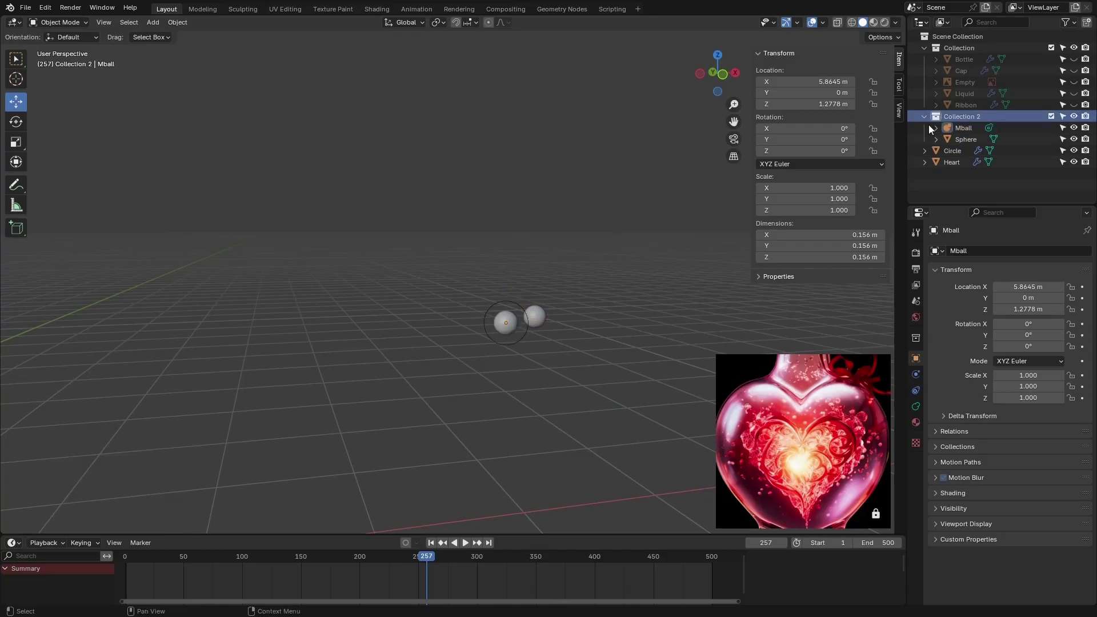
scroll(627, 287, down, 8)
scroll(462, 278, up, 1)
scroll(462, 278, up, 6)
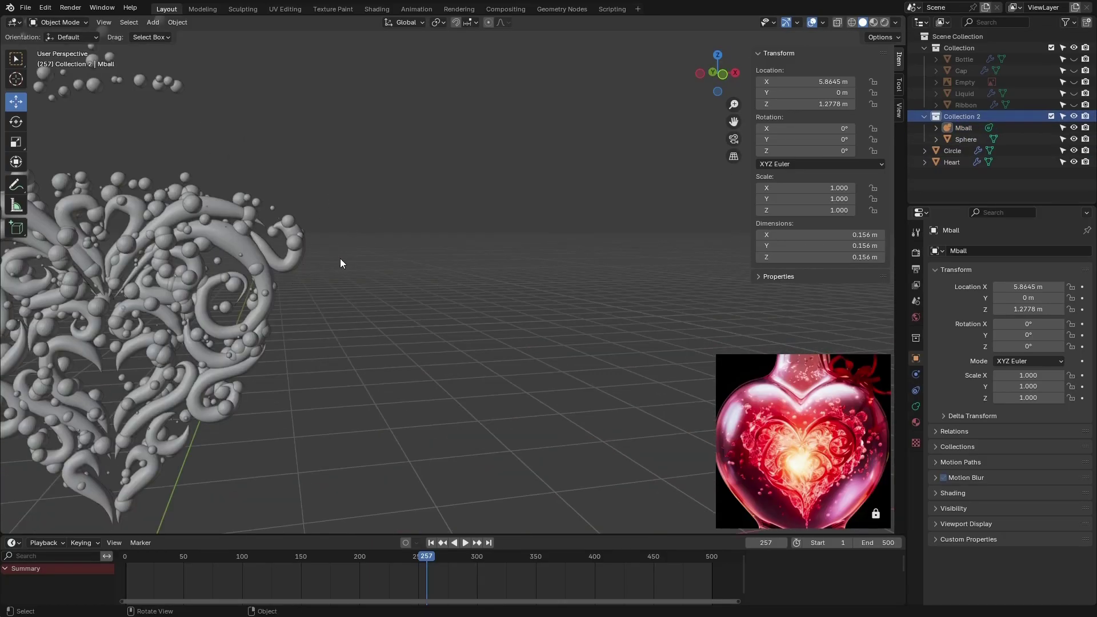
click(252, 248)
scroll(443, 268, down, 5)
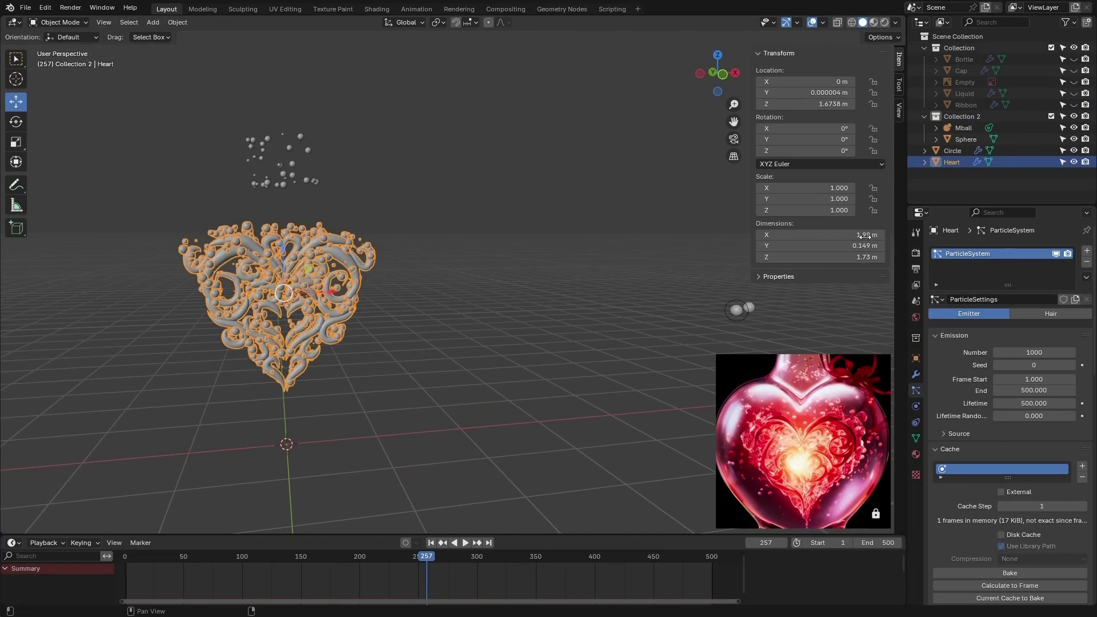
scroll(961, 406, down, 5)
scroll(958, 398, down, 5)
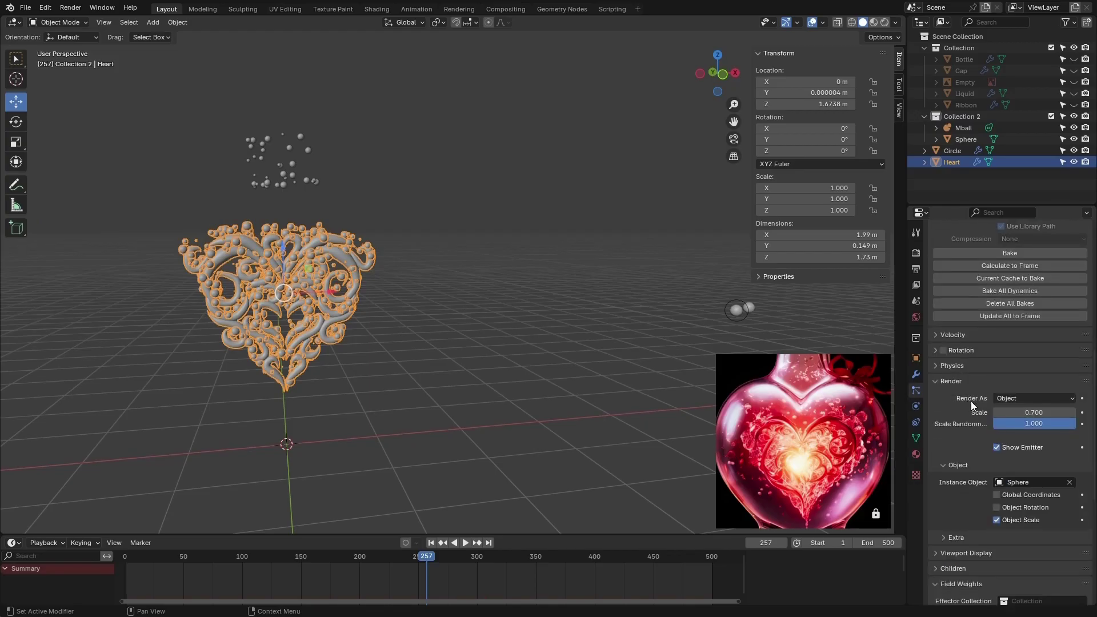
scroll(948, 383, down, 1)
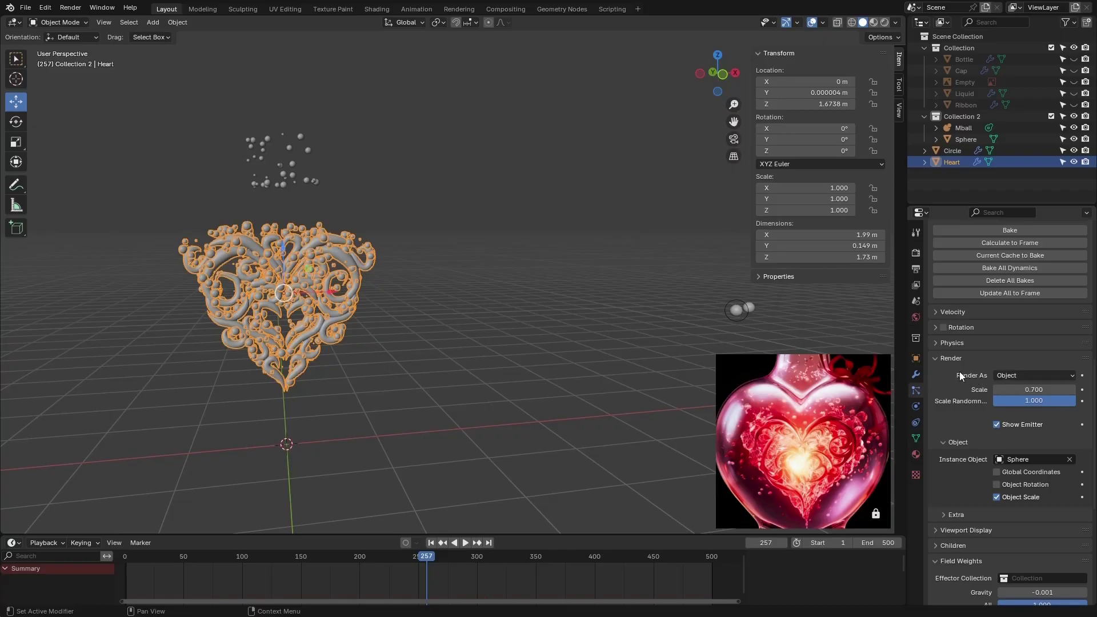
click(1022, 375)
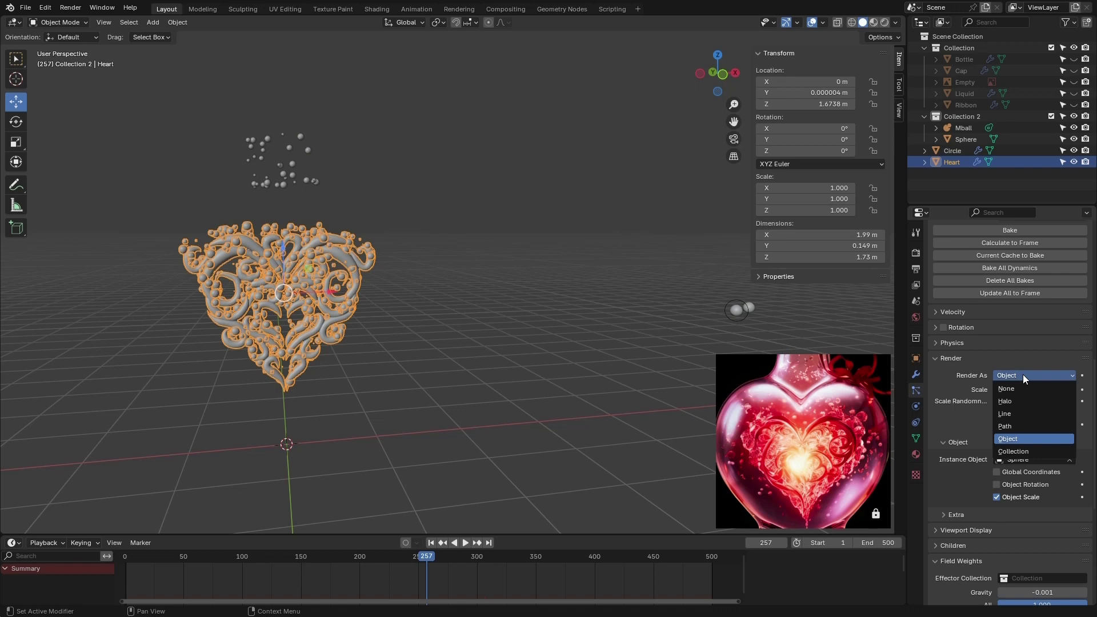
click(1023, 451)
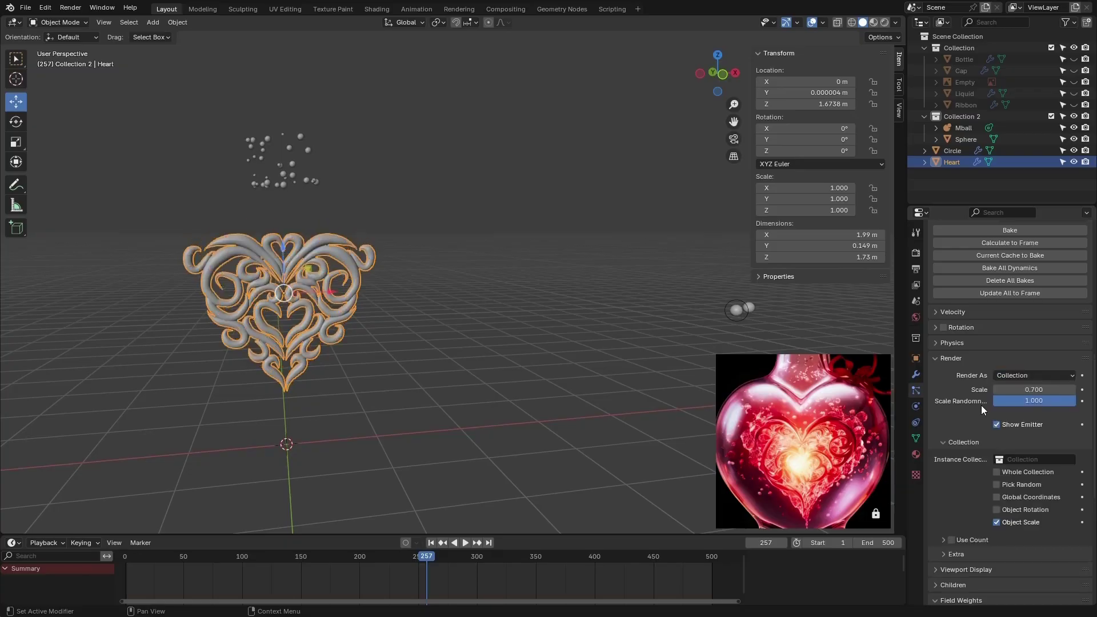
click(1032, 457)
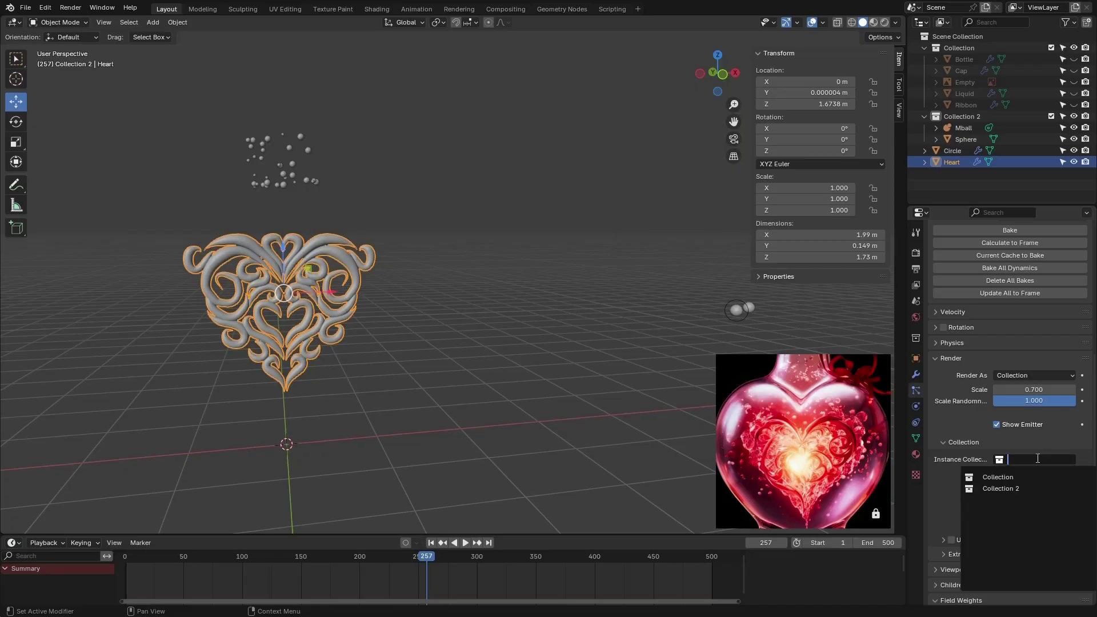
click(1016, 489)
- Advance the animation to frame 330 and examine how the metaball and sphere particles spread over the heart
scroll(323, 235, up, 4)
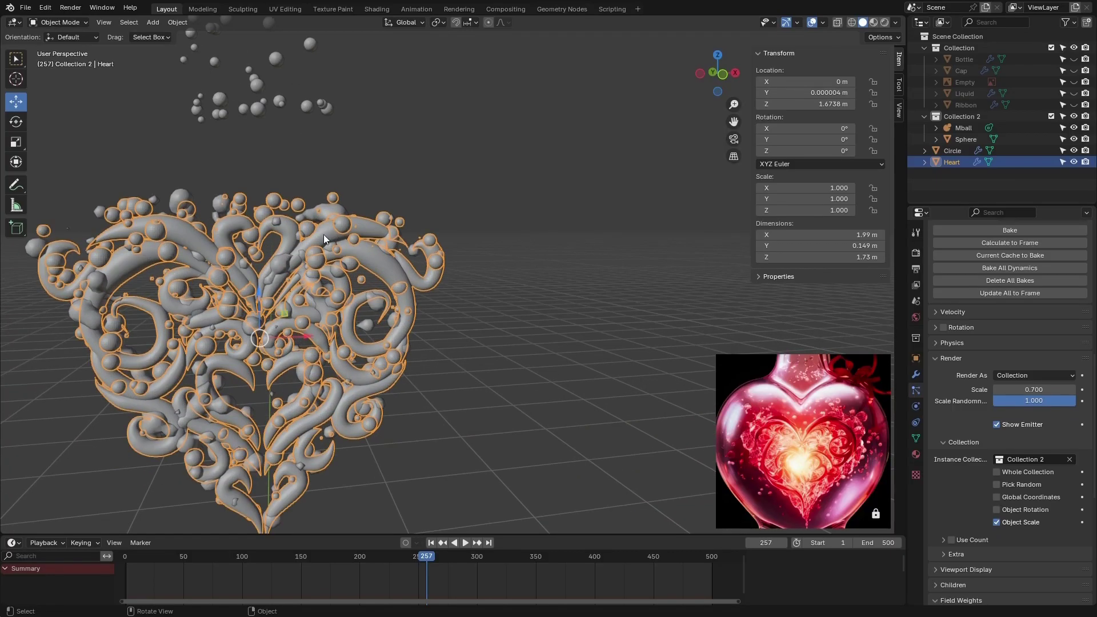
scroll(347, 249, down, 3)
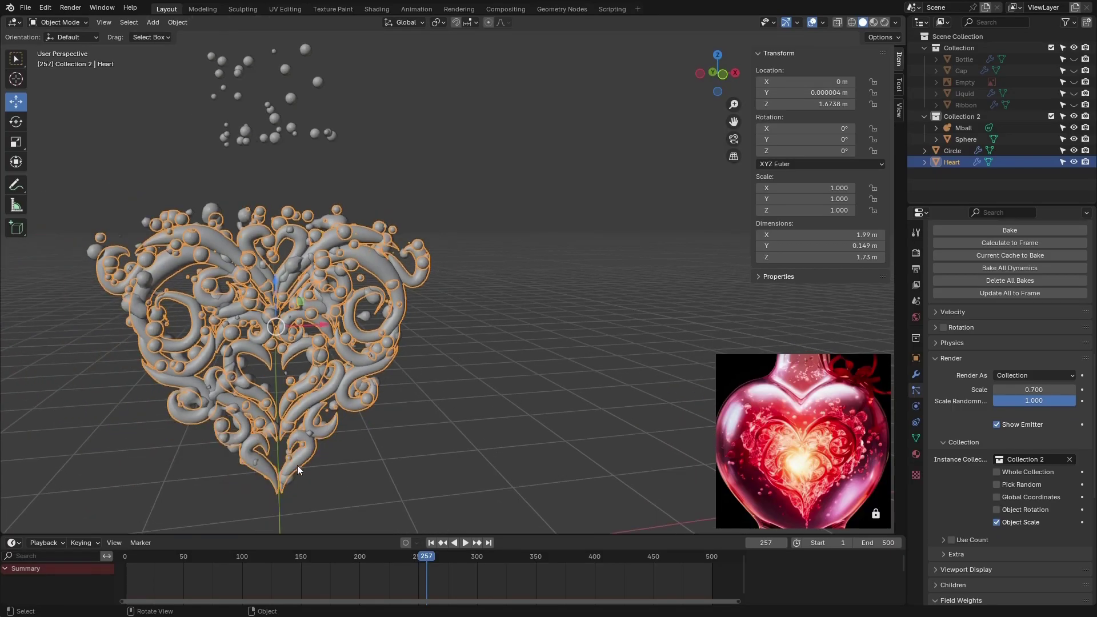
drag(388, 554, 436, 526)
key(space)
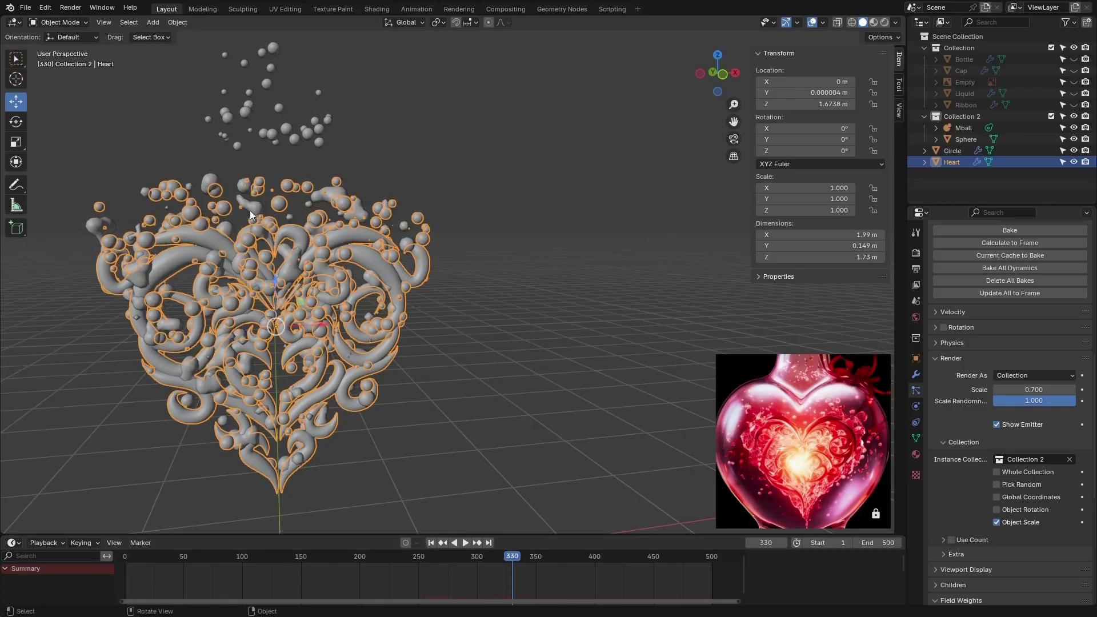
scroll(245, 209, up, 3)
scroll(277, 218, up, 2)
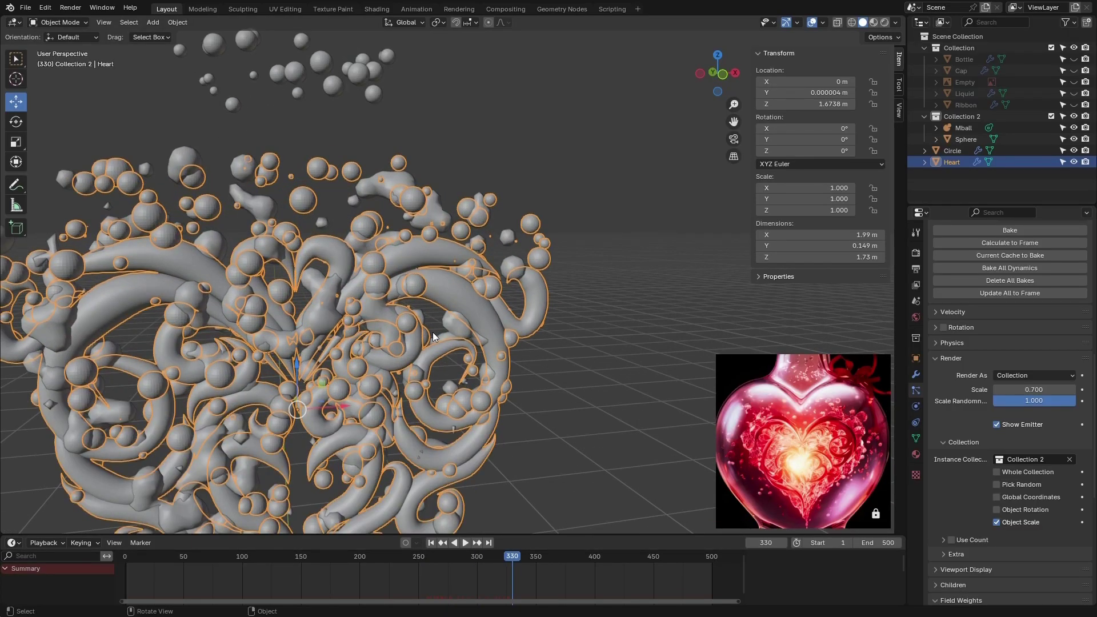
scroll(430, 300, down, 4)
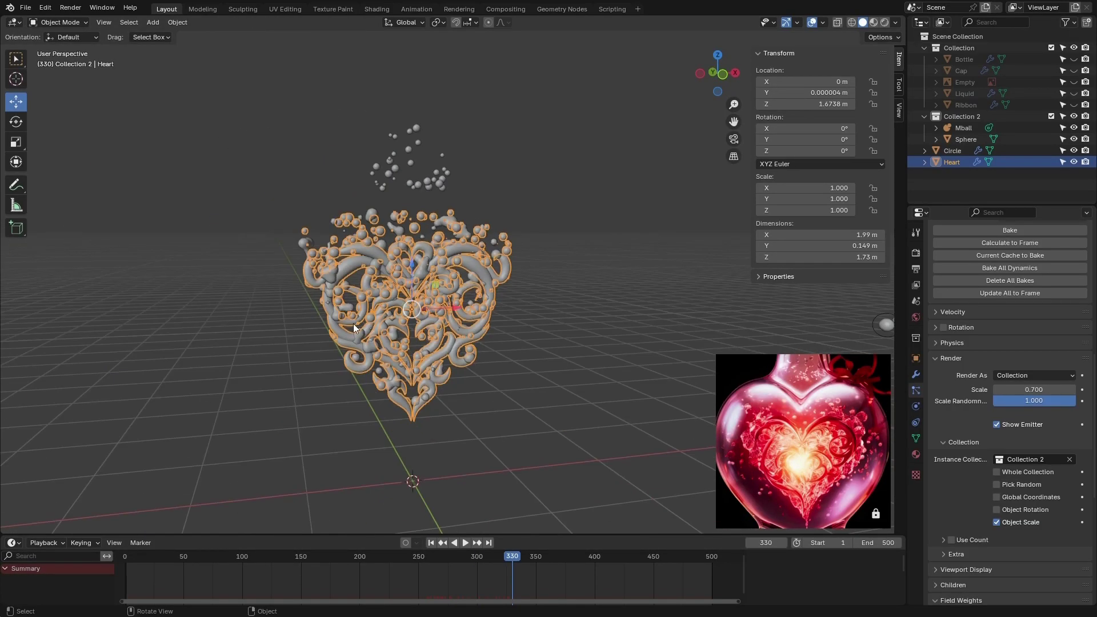
scroll(448, 291, down, 1)
scroll(285, 301, down, 2)
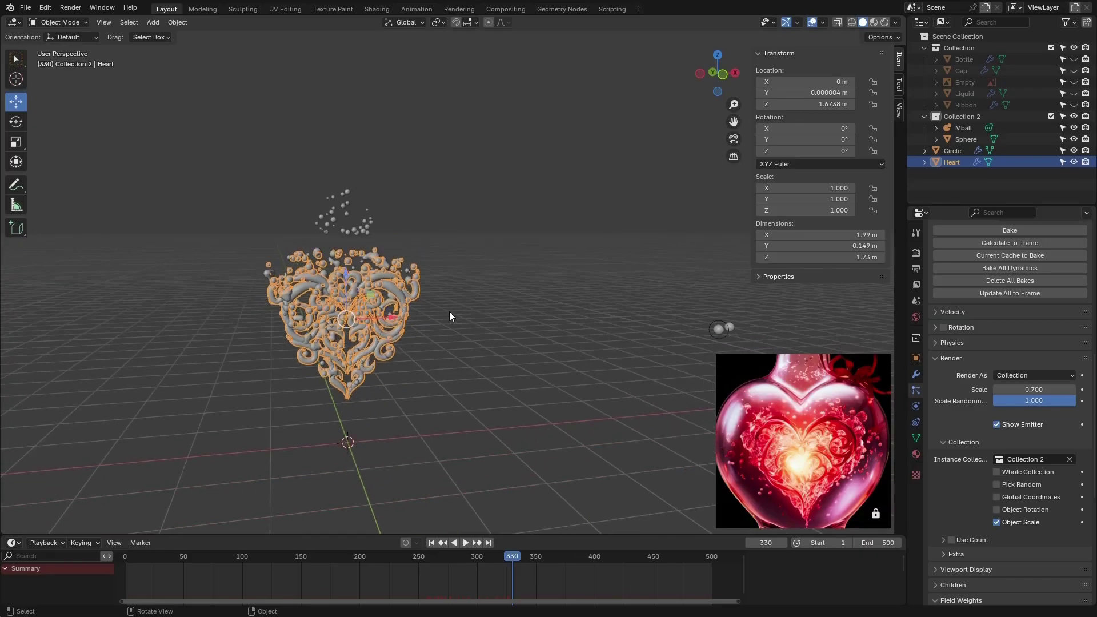
middle_drag(484, 355, 500, 361)
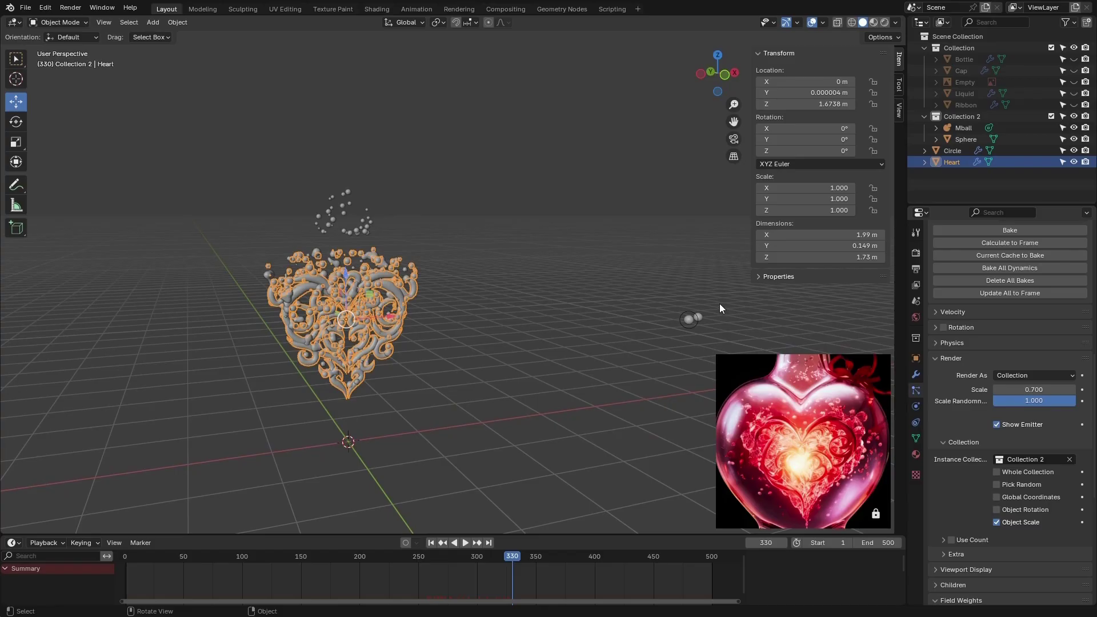
- Select the metaball and the sphere together and compare their particle instances on the heart with the enlarged reference image
drag(719, 304, 660, 346)
scroll(331, 255, up, 8)
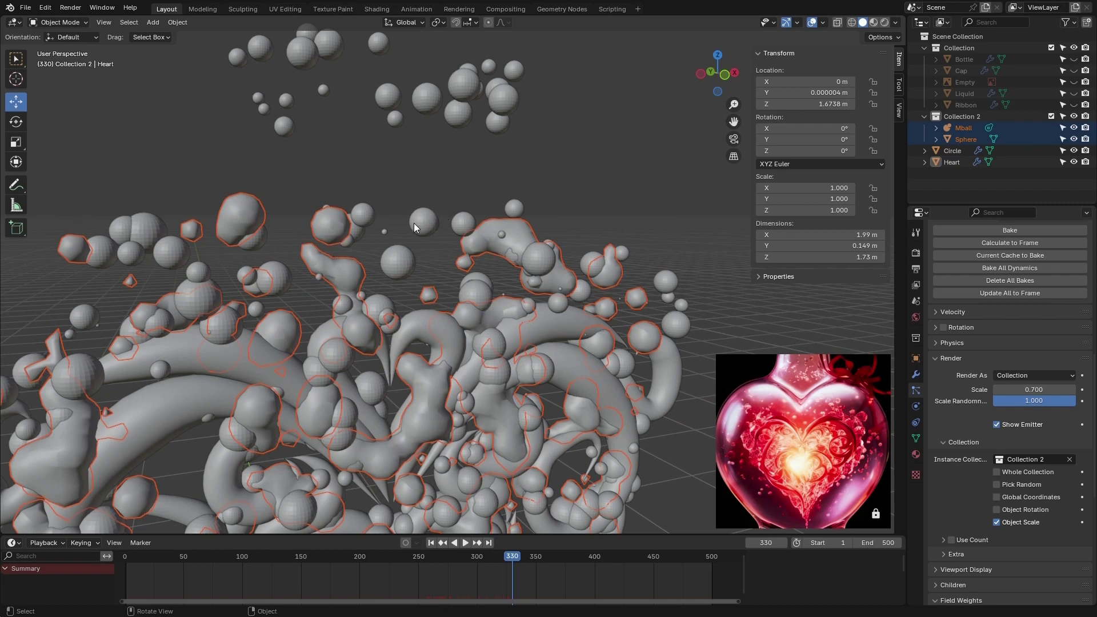
scroll(428, 228, down, 6)
scroll(451, 320, up, 7)
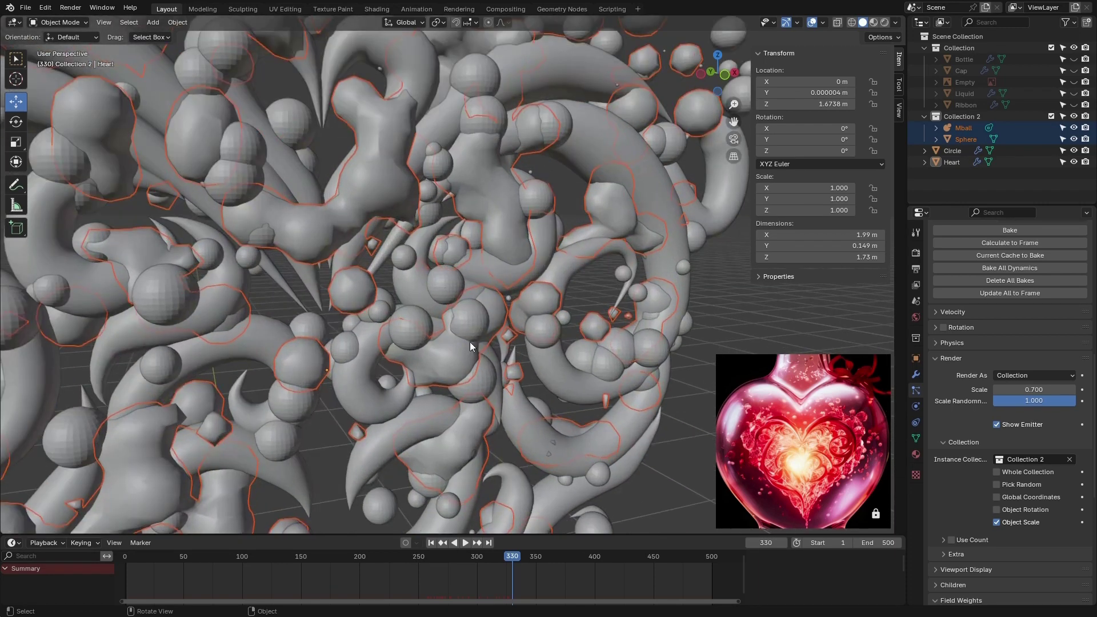
scroll(466, 314, down, 6)
scroll(485, 231, up, 7)
scroll(847, 417, up, 3)
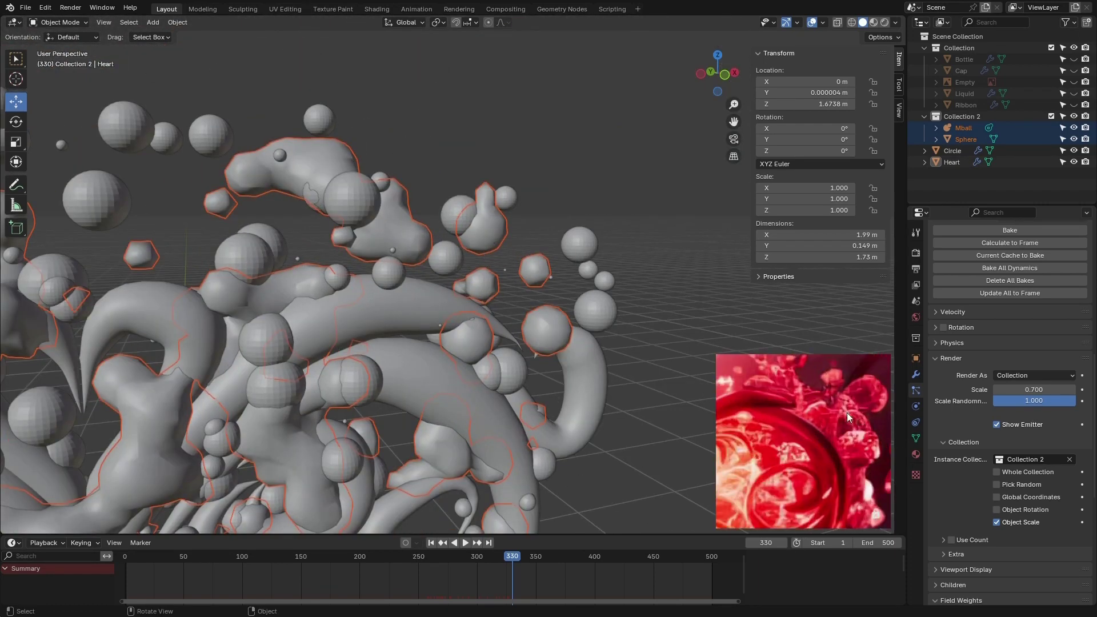
scroll(556, 262, down, 6)
scroll(556, 262, up, 6)
scroll(514, 306, down, 6)
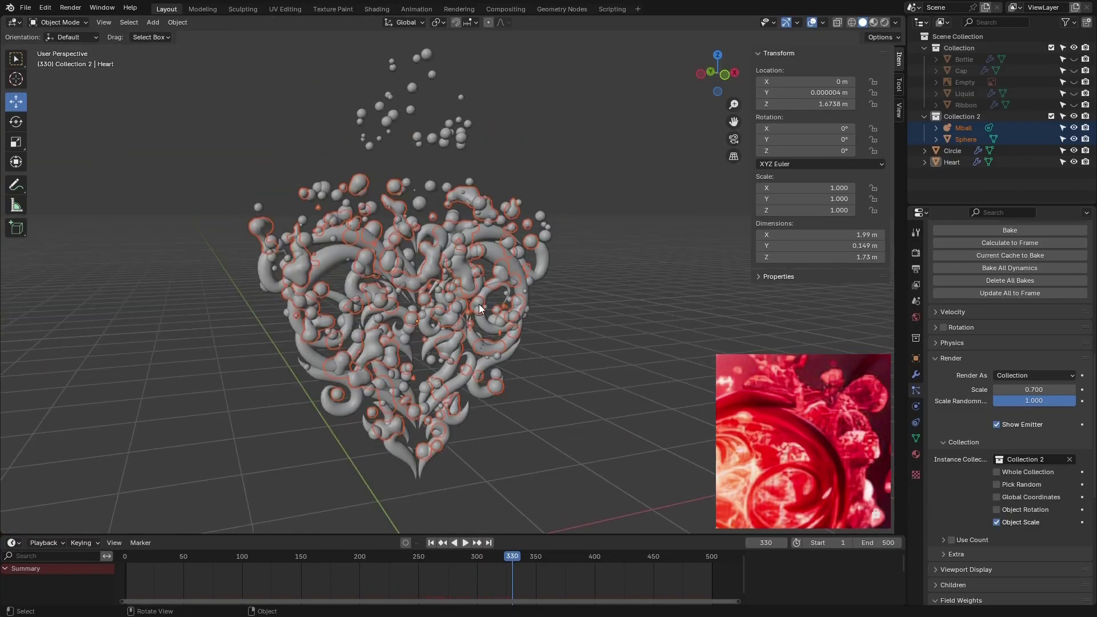
- Scrub the animation to frame 242 to check the particles, keeping the timeline area compact
drag(455, 559, 443, 301)
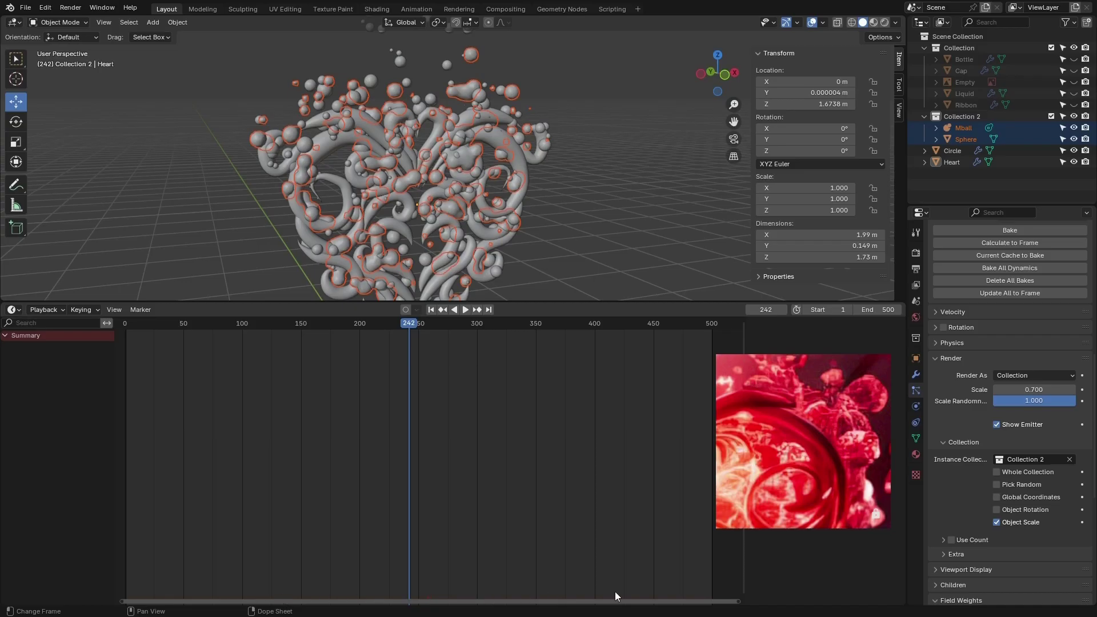
drag(513, 304, 525, 516)
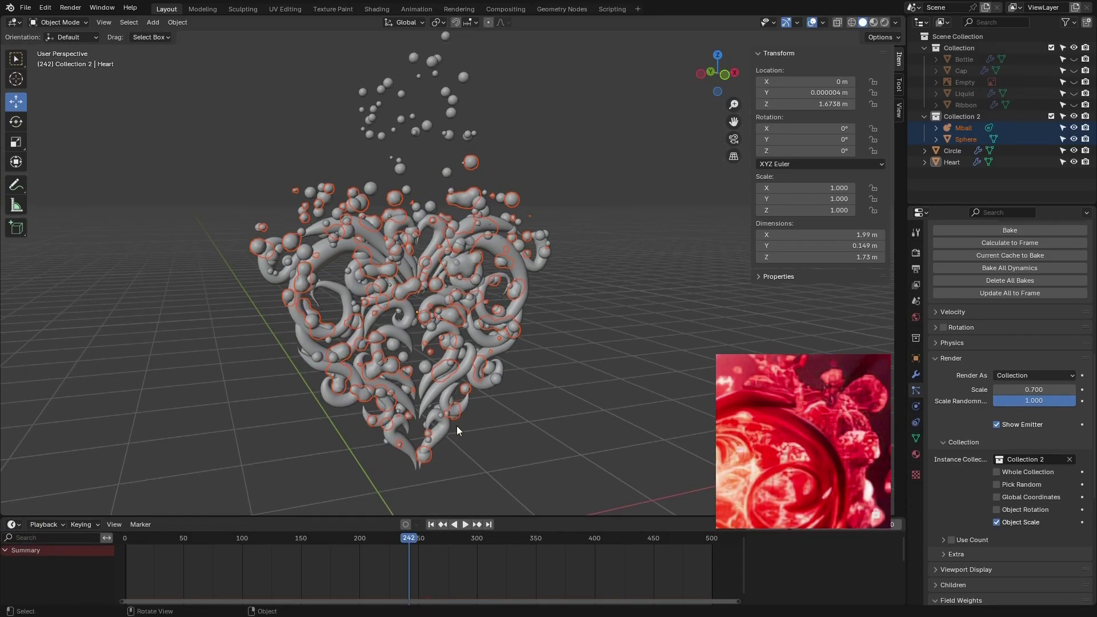
- Select the Heart, return to frame 0, then shift it along X and undo the move to reset the particle cache
scroll(967, 362, up, 6)
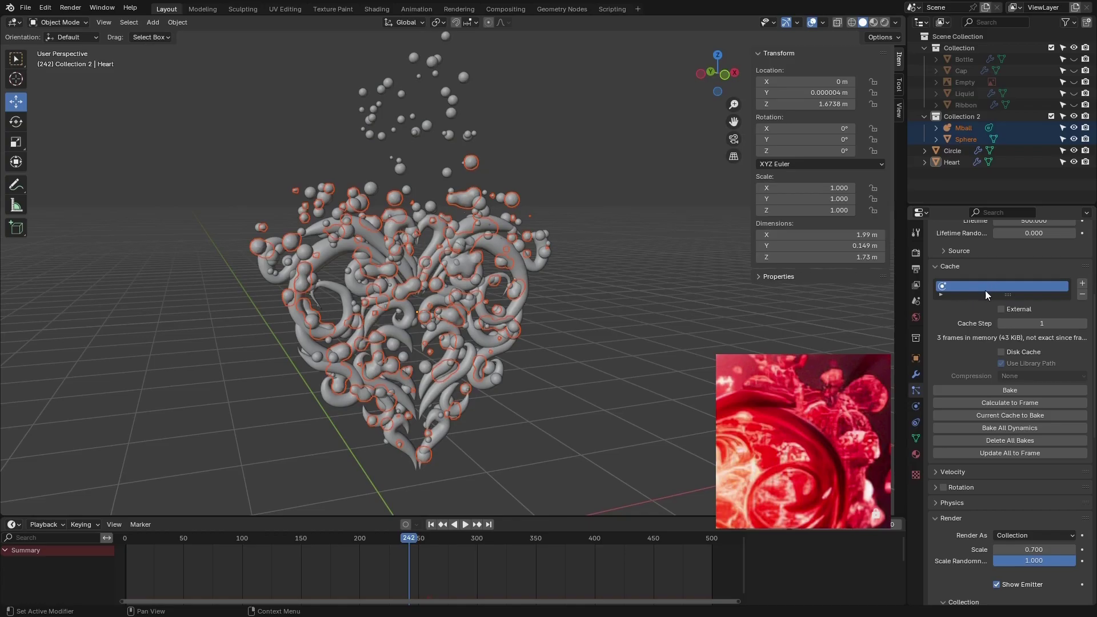
click(420, 337)
key(shift+Left)
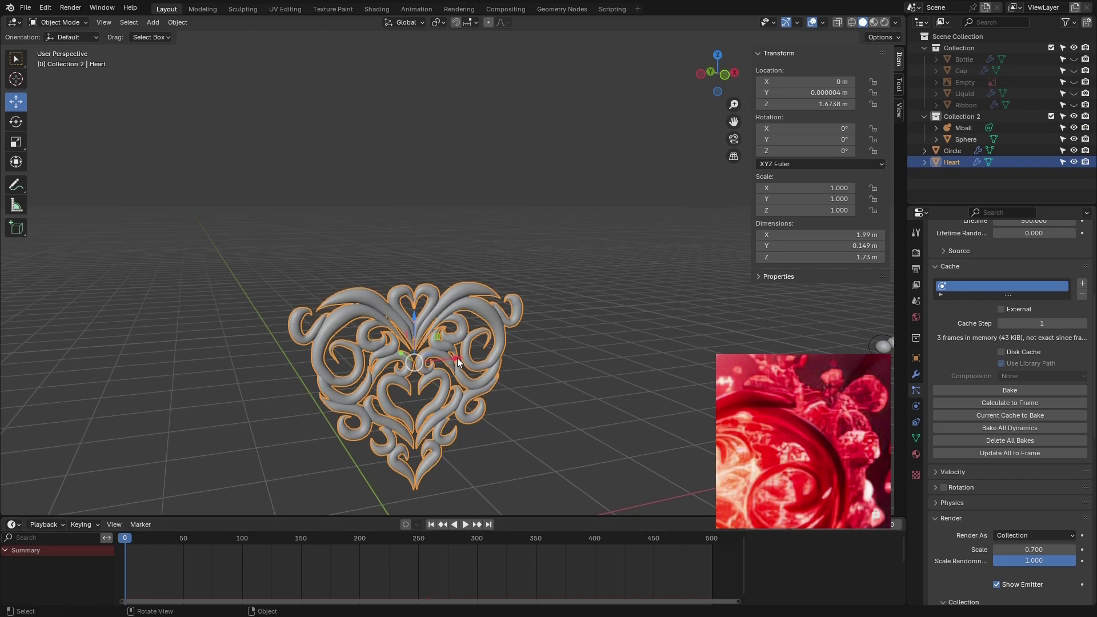
drag(457, 362, 482, 391)
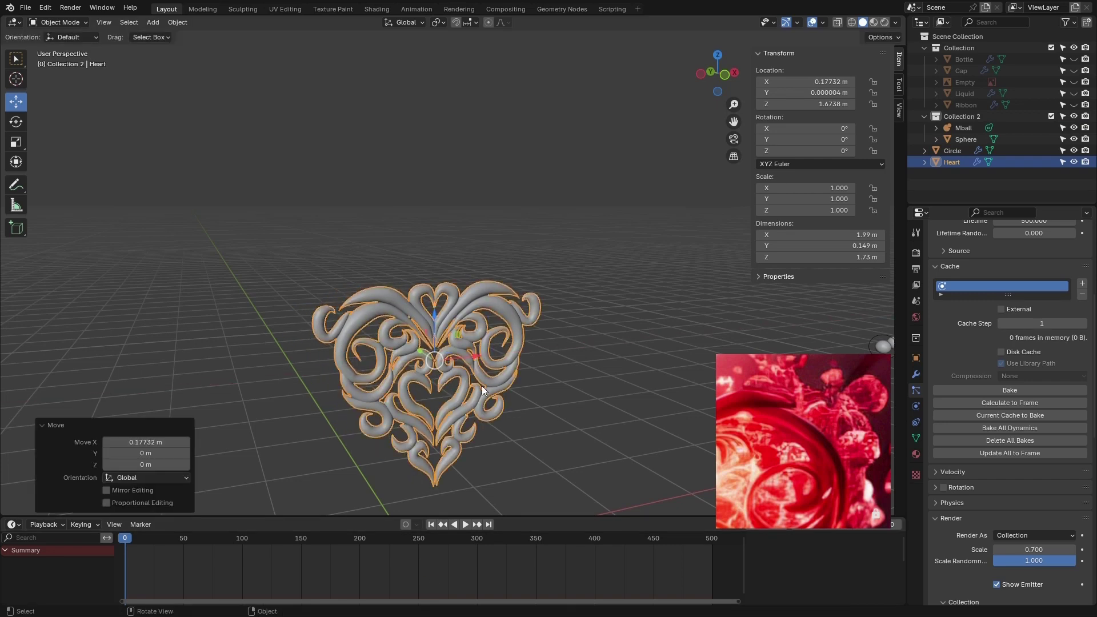
key(ctrl+z)
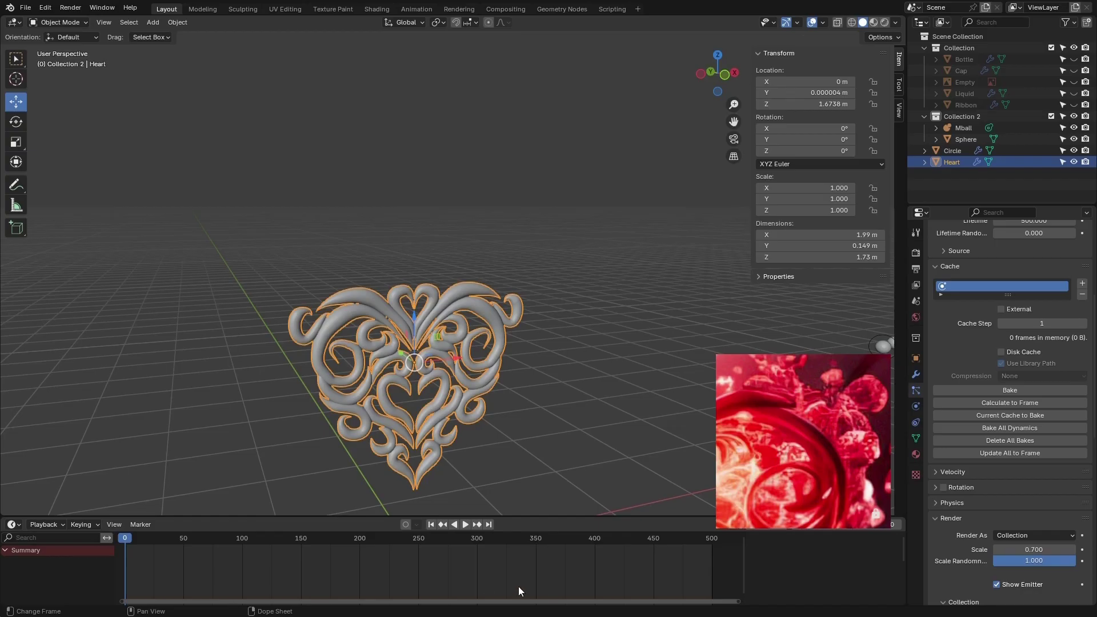
- Play the animation from the start to frame 315 and inspect the particles on the heart alongside its particle settings
click(465, 525)
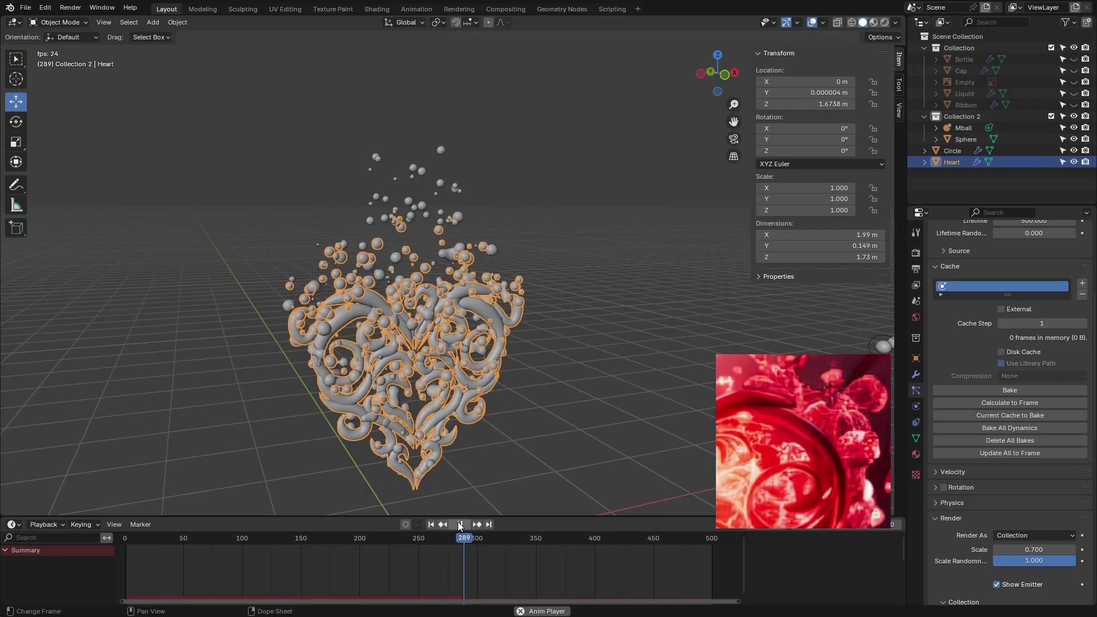
click(457, 523)
middle_drag(503, 411, 445, 330)
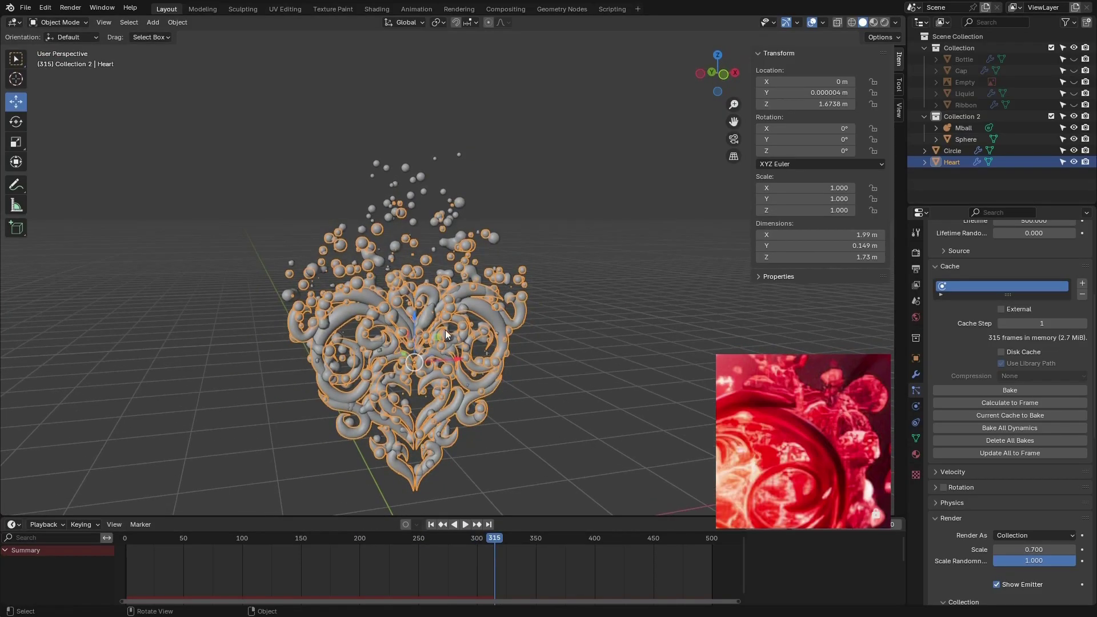
scroll(445, 331, up, 4)
scroll(960, 374, up, 8)
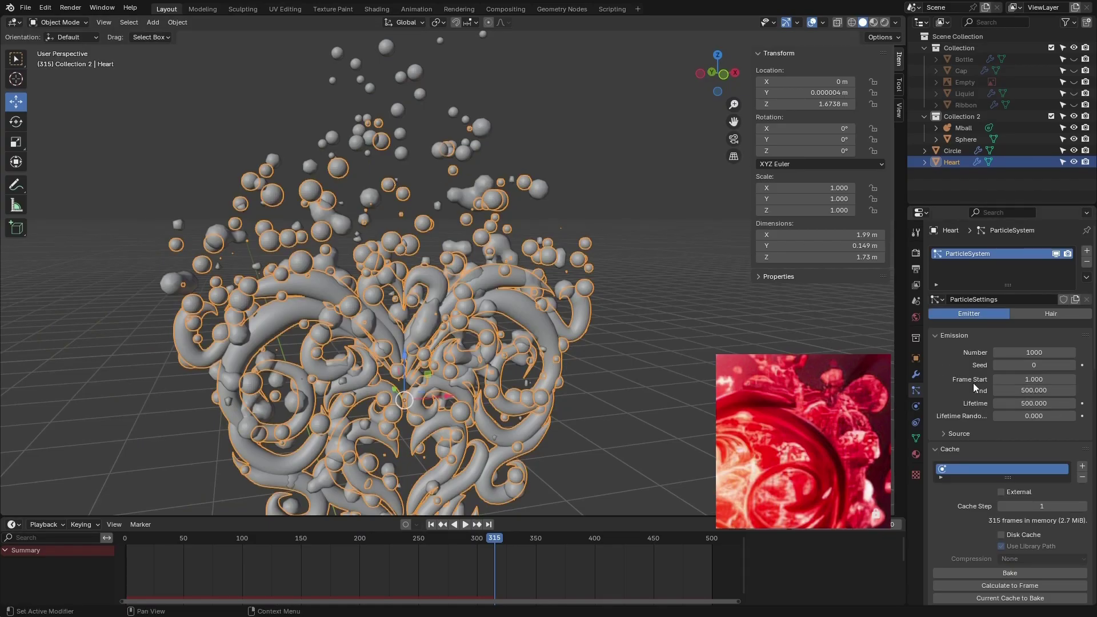
scroll(966, 377, down, 10)
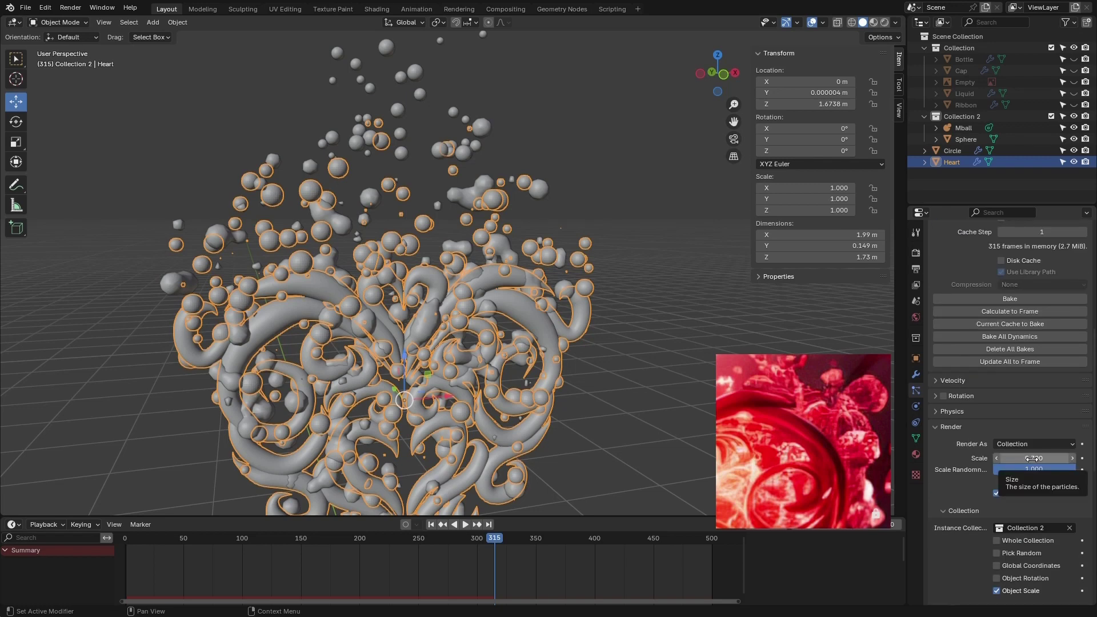
scroll(983, 460, down, 10)
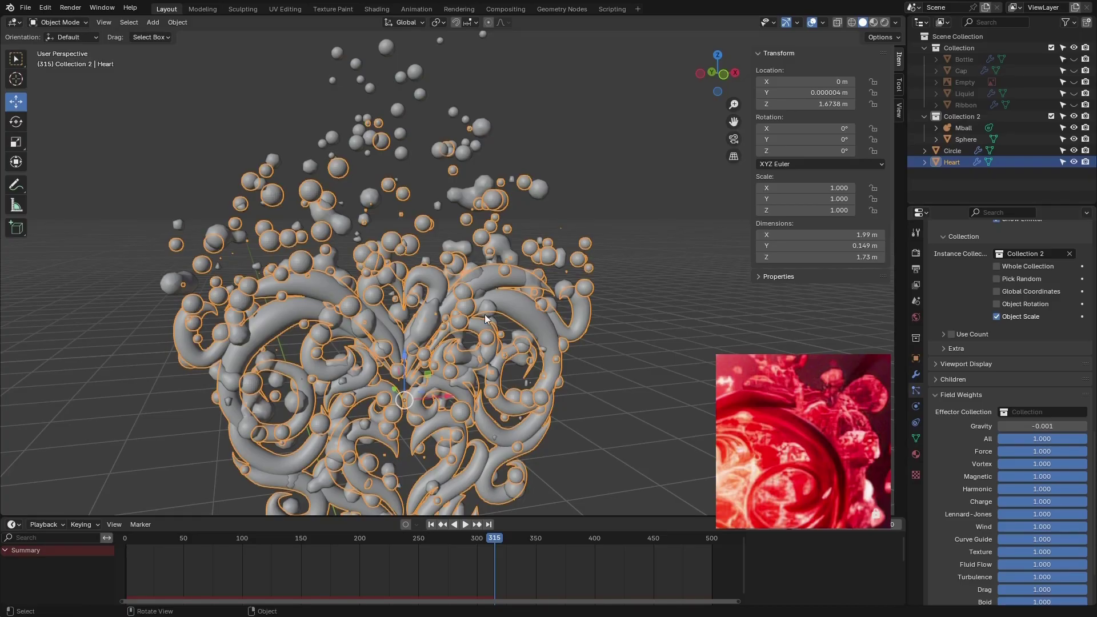
scroll(412, 283, down, 6)
scroll(481, 478, up, 2)
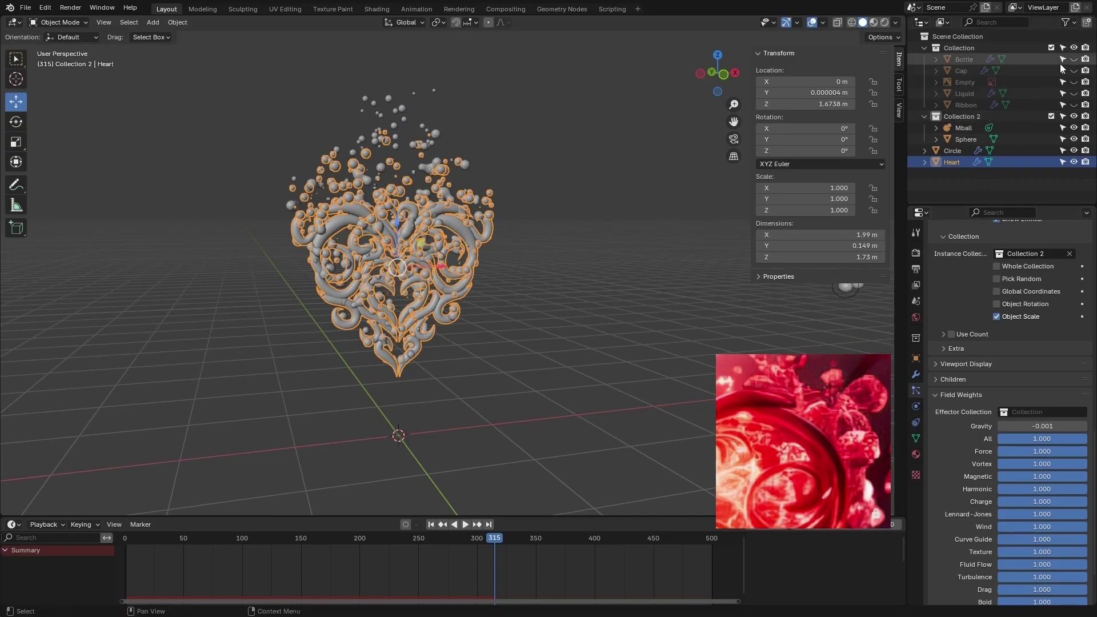
- Unhide the Bottle, Cap and Liquid objects, and save the file
click(1073, 59)
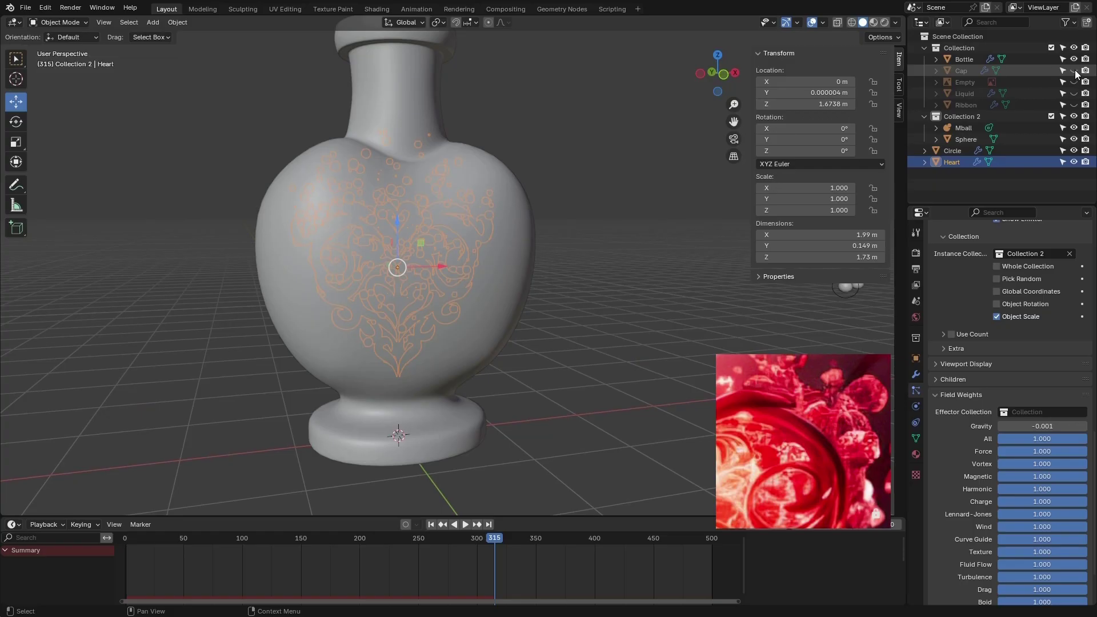
click(1075, 70)
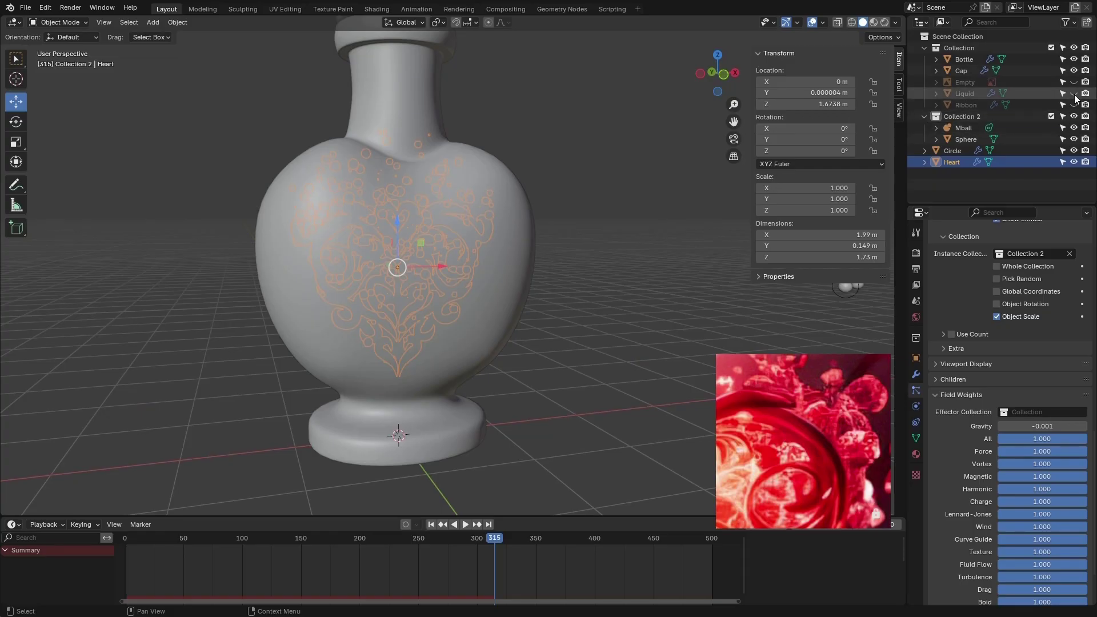
click(1075, 93)
scroll(378, 352, down, 3)
middle_drag(379, 352, 537, 340)
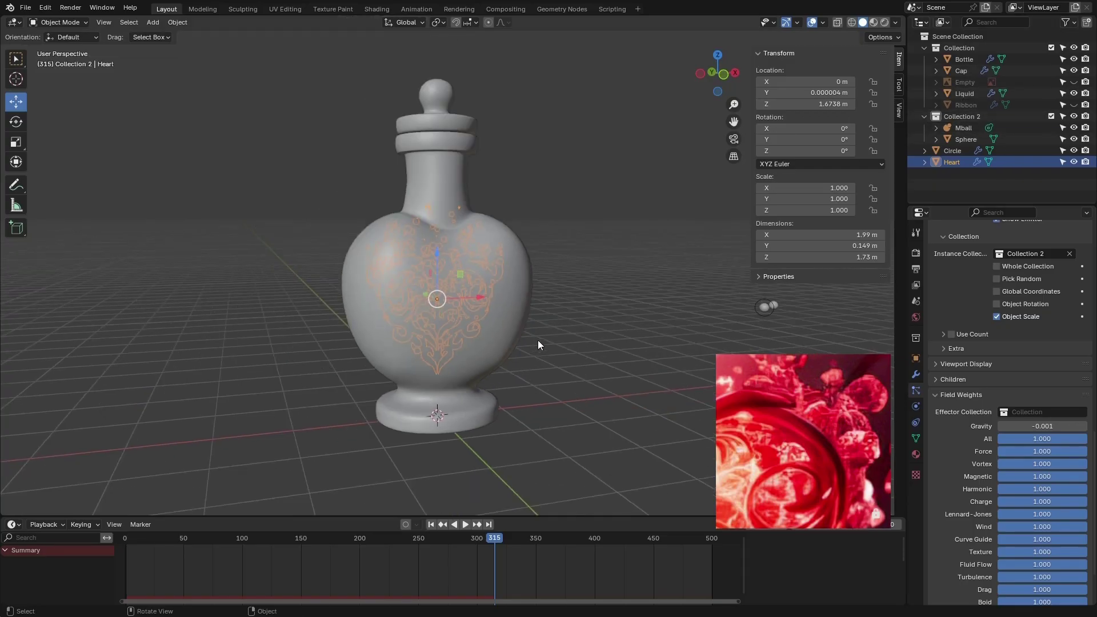
click(25, 8)
click(48, 79)
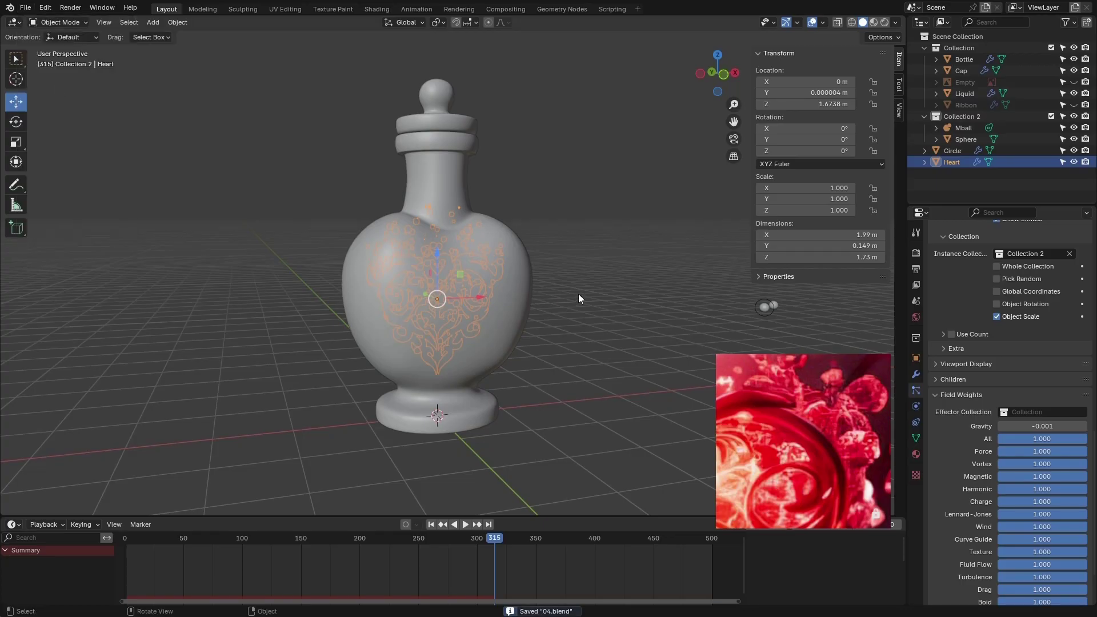
- Switch the viewport to Rendered shading and examine the filled bottle with the heart and particles inside
click(884, 23)
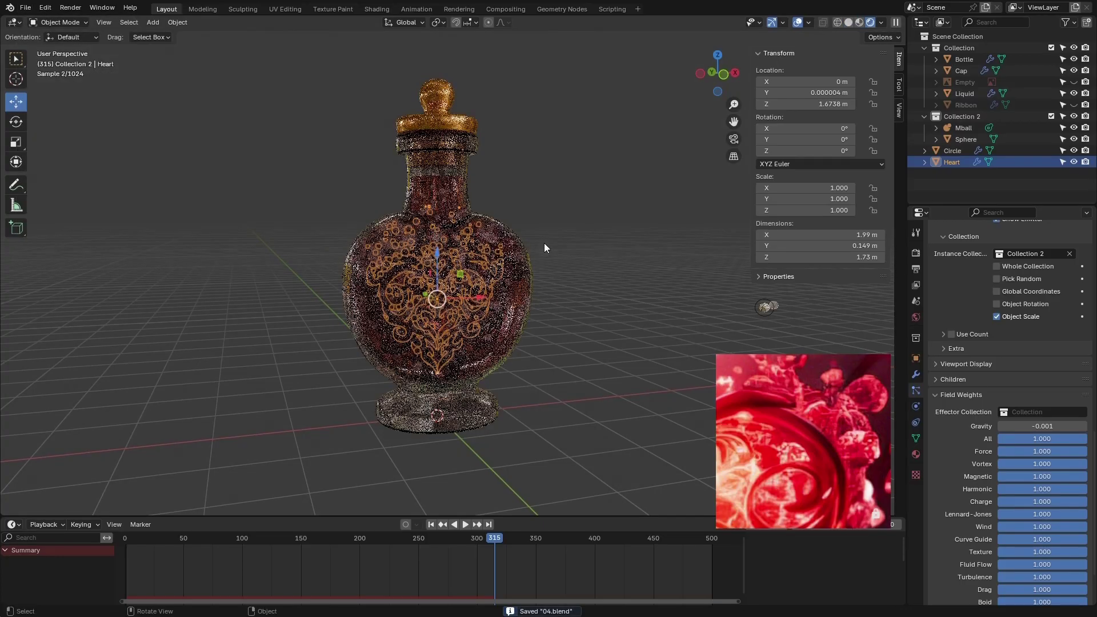
click(553, 289)
scroll(444, 272, up, 5)
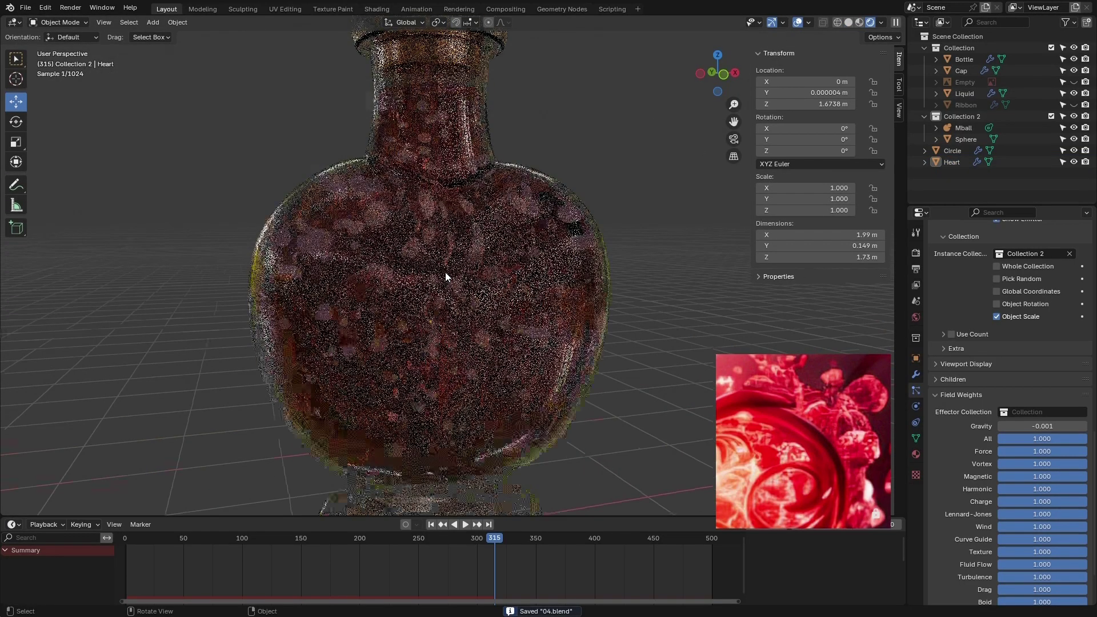
middle_drag(446, 272, 518, 317)
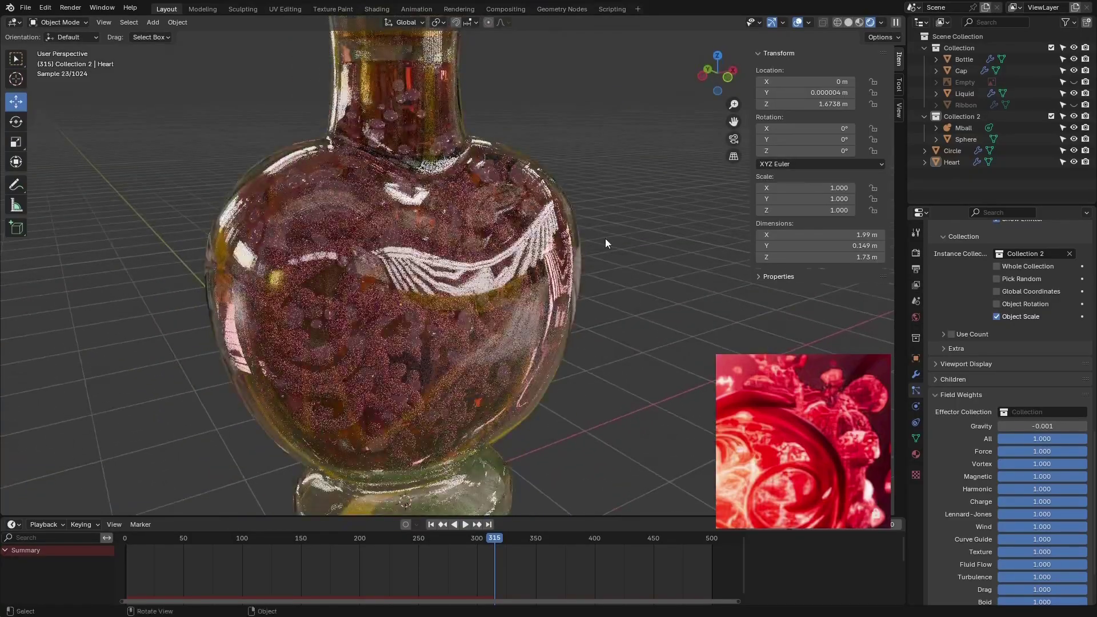
scroll(374, 239, up, 1)
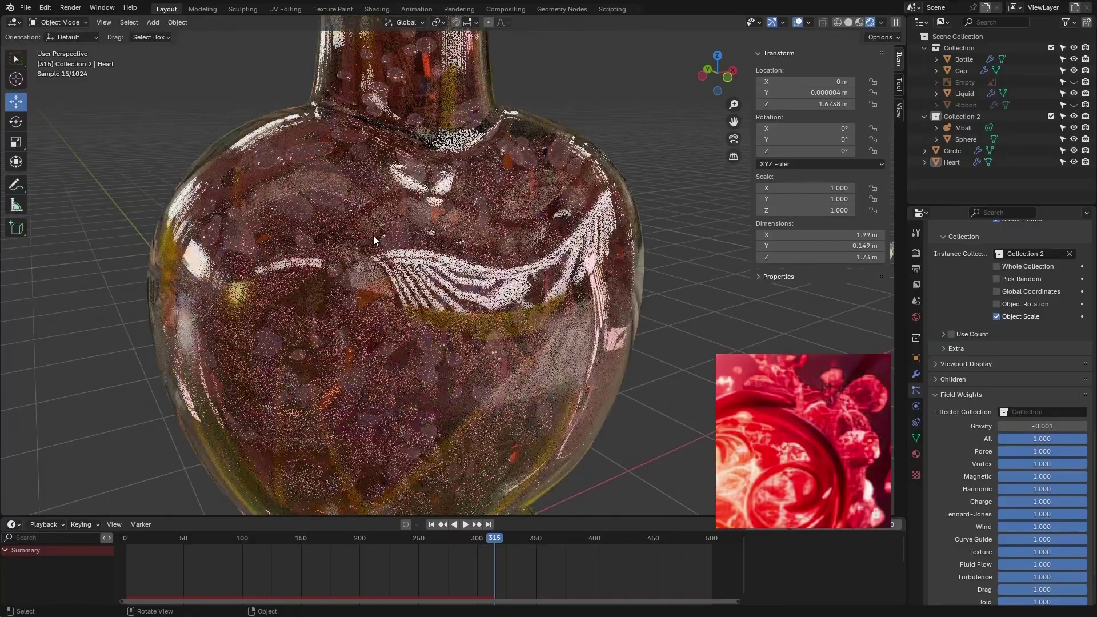
scroll(374, 234, down, 3)
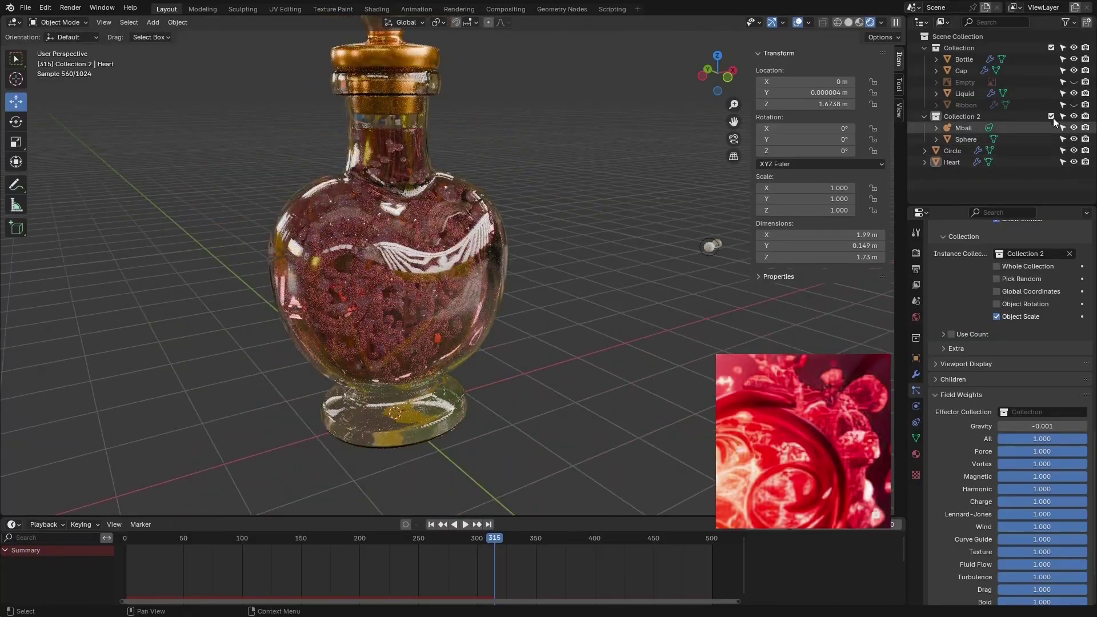
- Hide the Liquid and examine the rendered heart and its particles through the glass bottle
click(1075, 93)
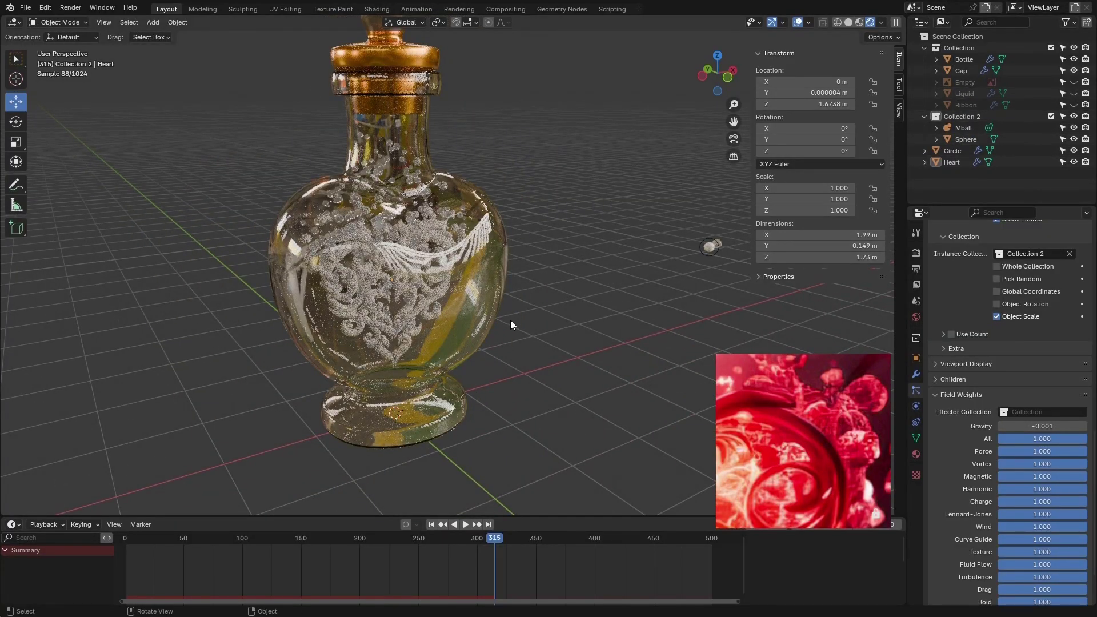
middle_drag(510, 320, 416, 270)
scroll(327, 257, up, 3)
scroll(327, 257, up, 2)
scroll(392, 308, down, 3)
scroll(392, 308, up, 3)
scroll(416, 270, up, 2)
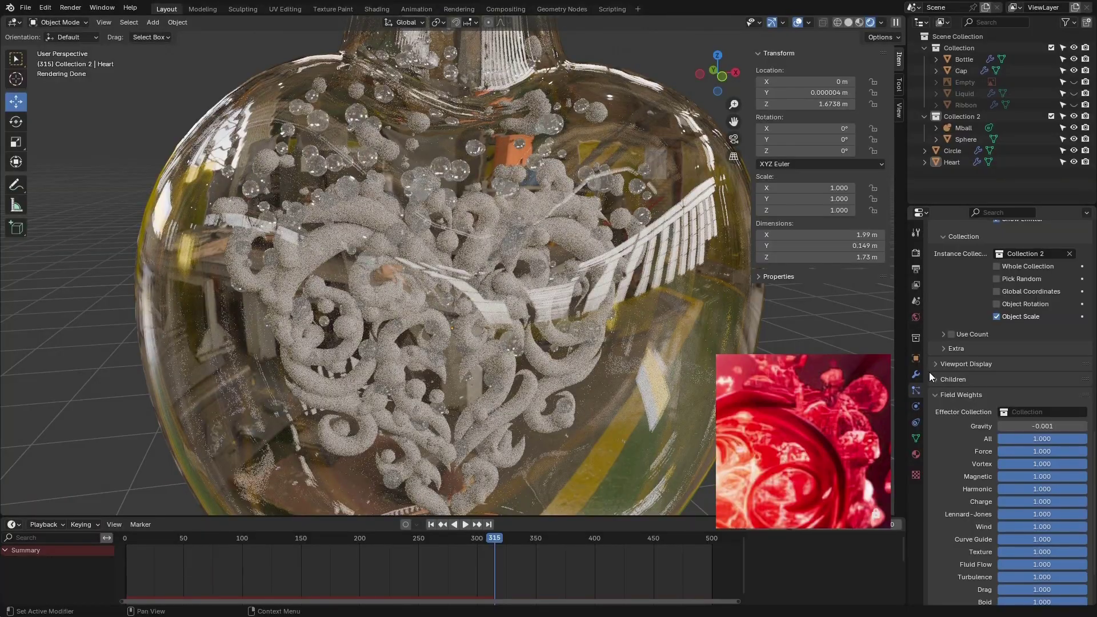
scroll(951, 360, up, 3)
scroll(762, 314, down, 5)
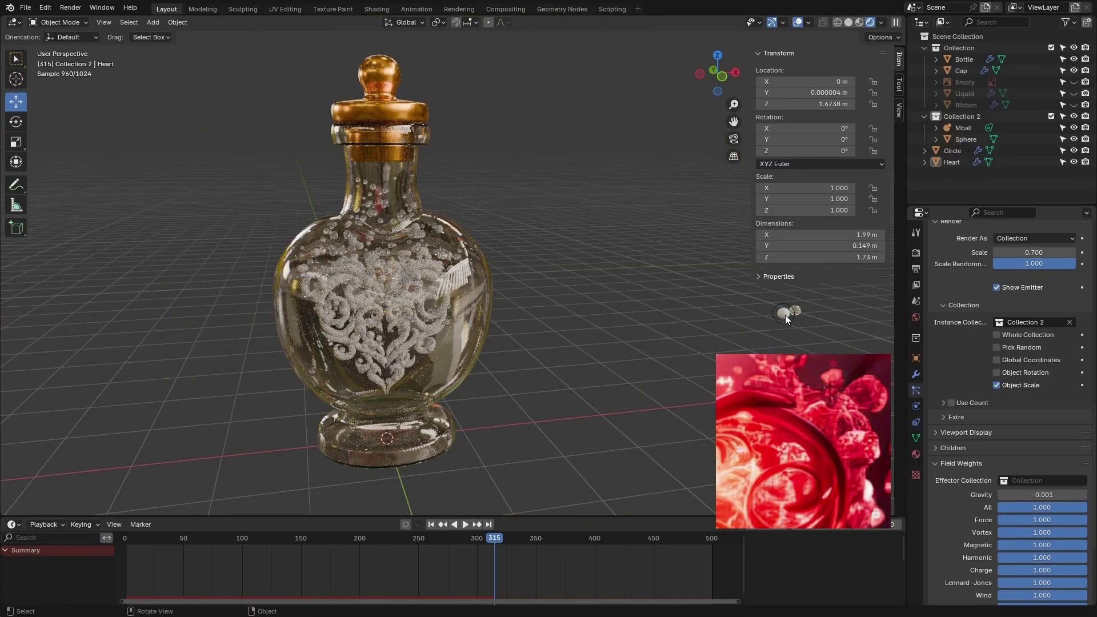
- Select the source metaball beside the bottle and scale it uniformly by 1.016
click(785, 314)
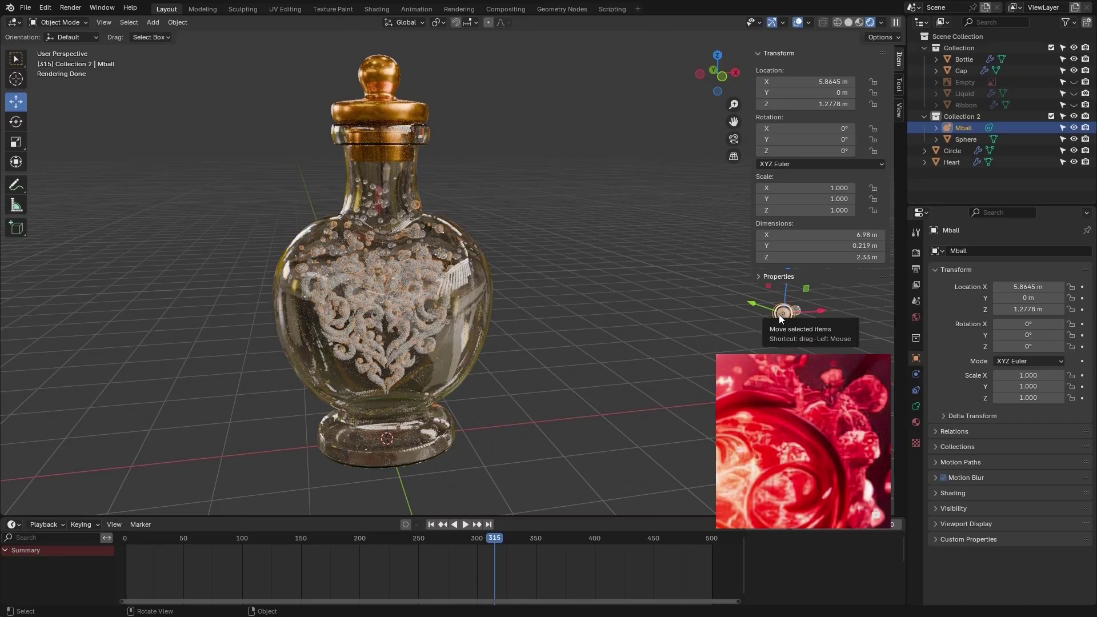
key(s)
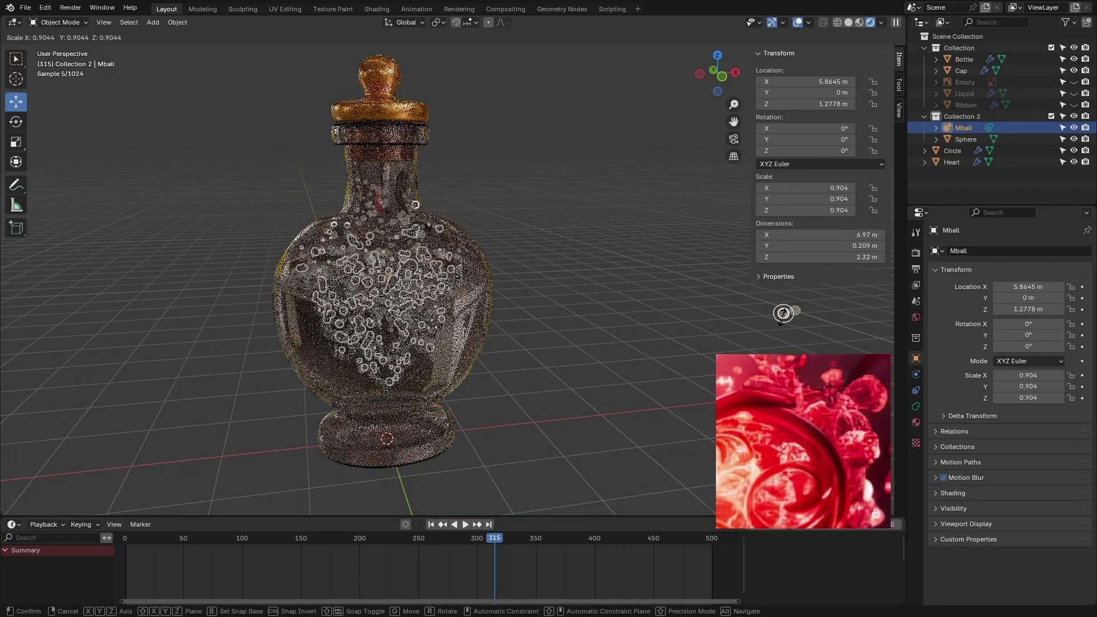
click(825, 275)
- Hide the collection holding the bottle parts and switch the viewport back to Solid shading
click(1074, 48)
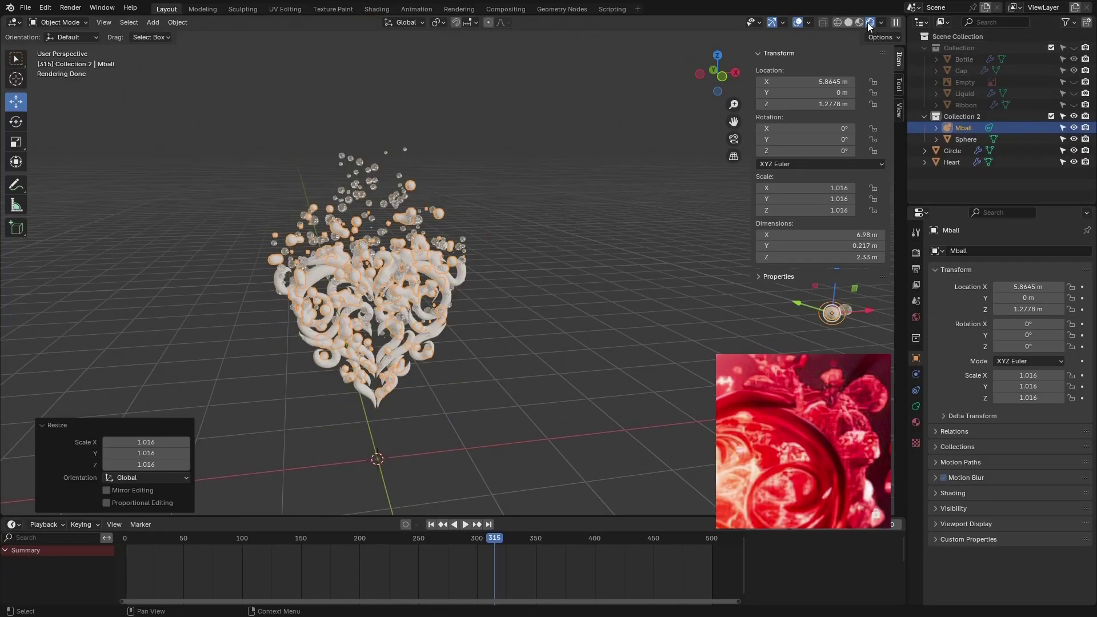
click(851, 20)
scroll(284, 326, up, 3)
scroll(407, 310, down, 2)
middle_drag(406, 310, 444, 272)
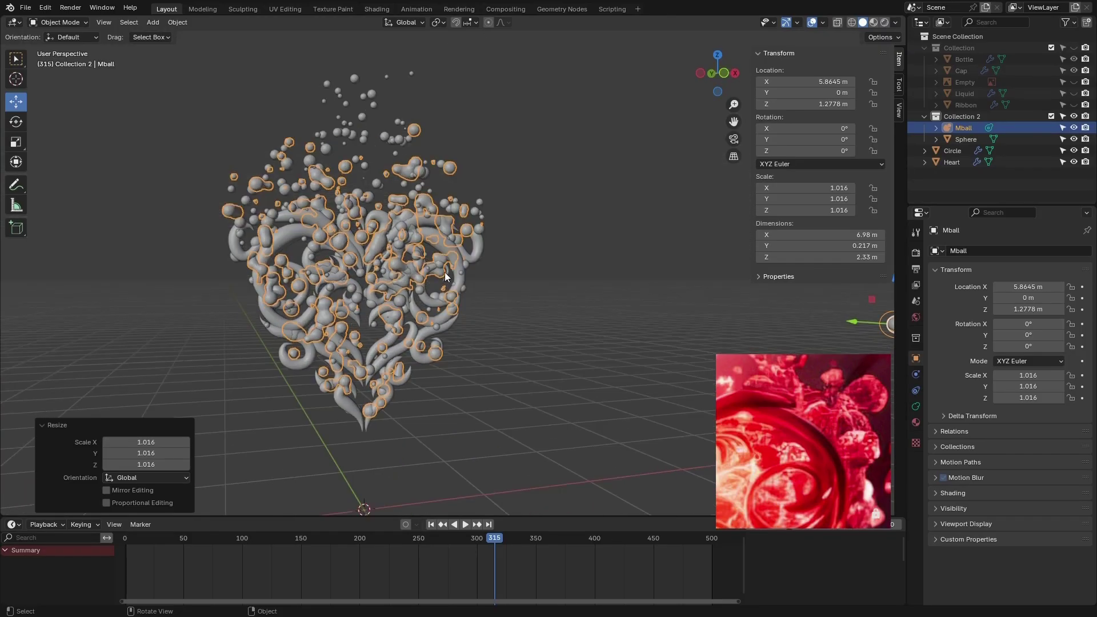
- Scrub the animation to frame 363 and check how the metaball particles merge on the heart
scroll(448, 269, up, 3)
scroll(416, 255, down, 2)
middle_drag(374, 260, 362, 275)
scroll(362, 275, up, 2)
drag(162, 536, 591, 498)
key(Escape)
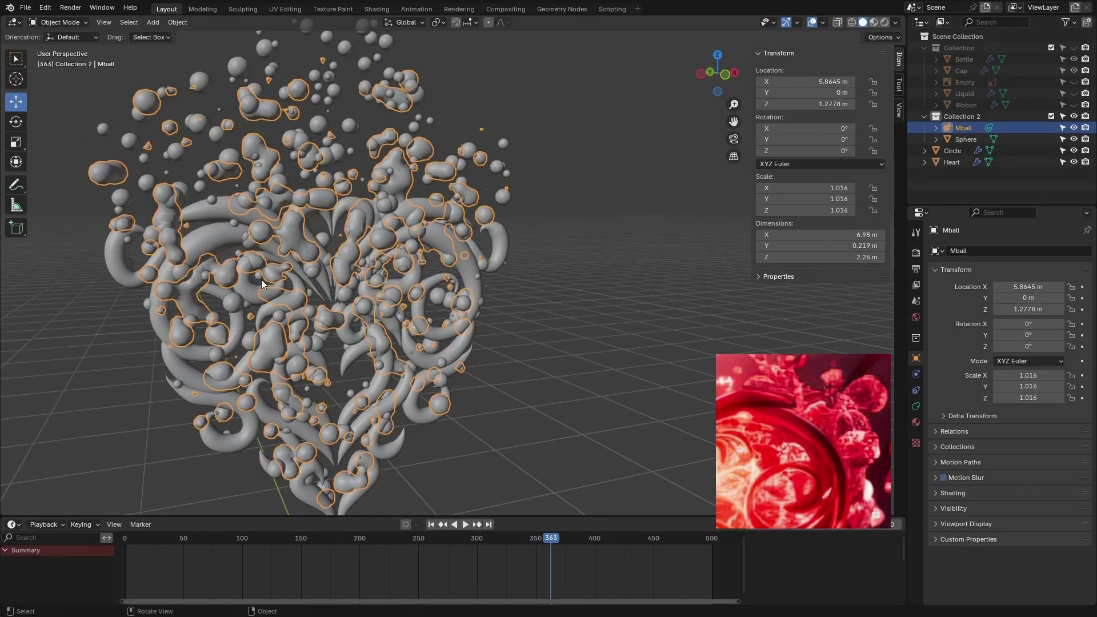
- In front view, raise the metaball about 0.026 m along Z and scale it uniformly by 0.852
scroll(262, 280, down, 3)
scroll(732, 306, up, 5)
middle_drag(731, 306, 711, 317)
key(KP_1)
key(g)
key(z)
click(545, 304)
key(s)
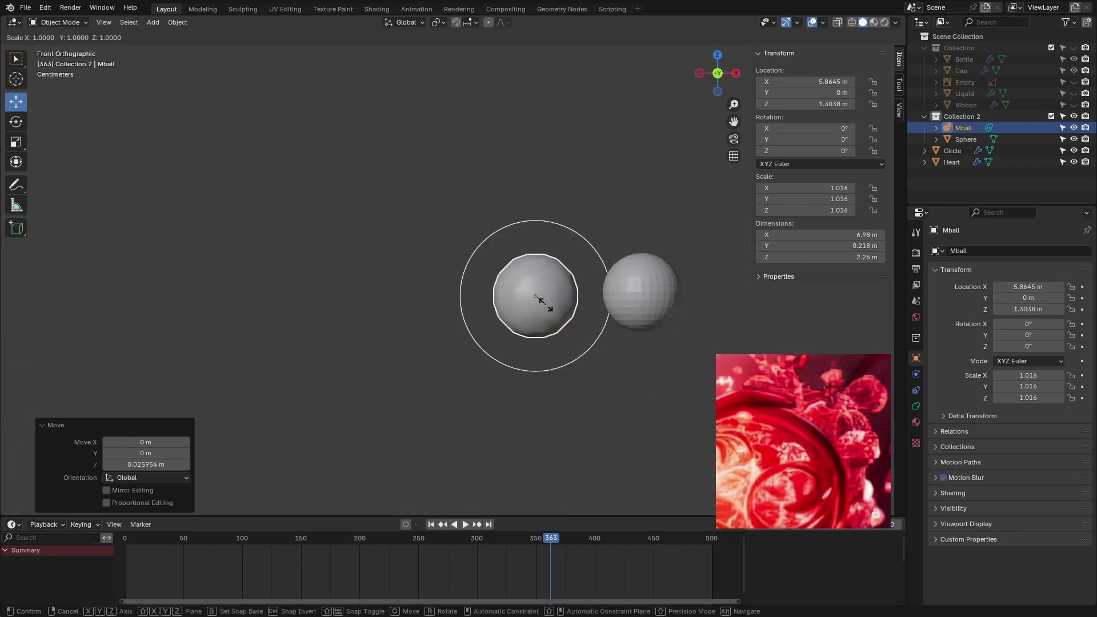
click(546, 300)
- Play the animation up to frame 372 and inspect the resized metaball particles on the heart
scroll(546, 301, down, 6)
scroll(591, 326, down, 4)
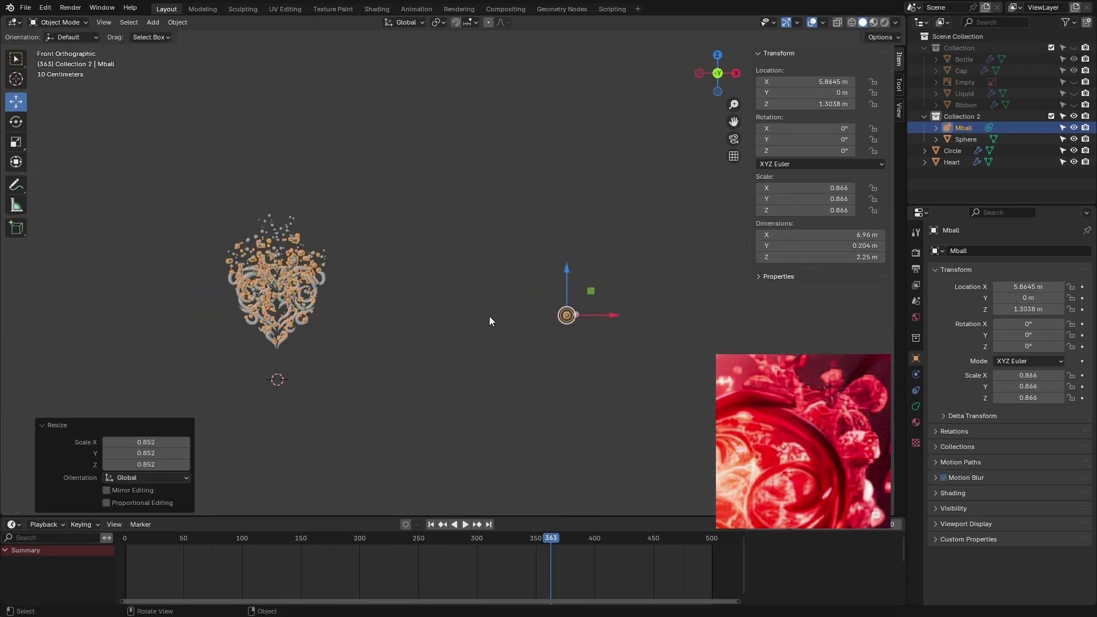
scroll(312, 302, up, 5)
drag(521, 537, 521, 503)
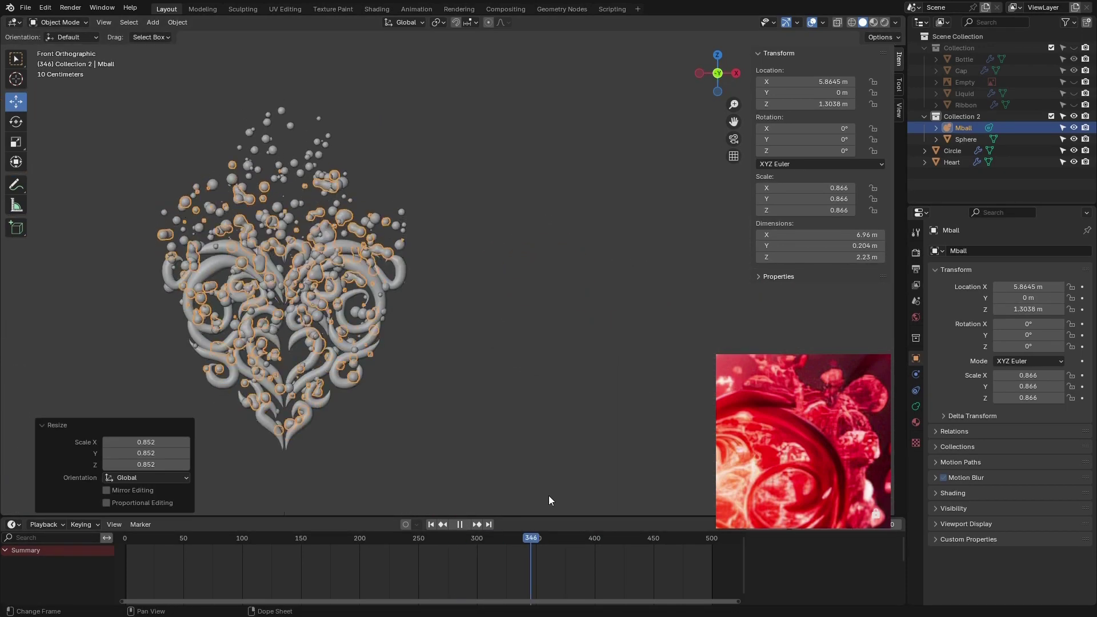
key(space)
scroll(275, 289, up, 2)
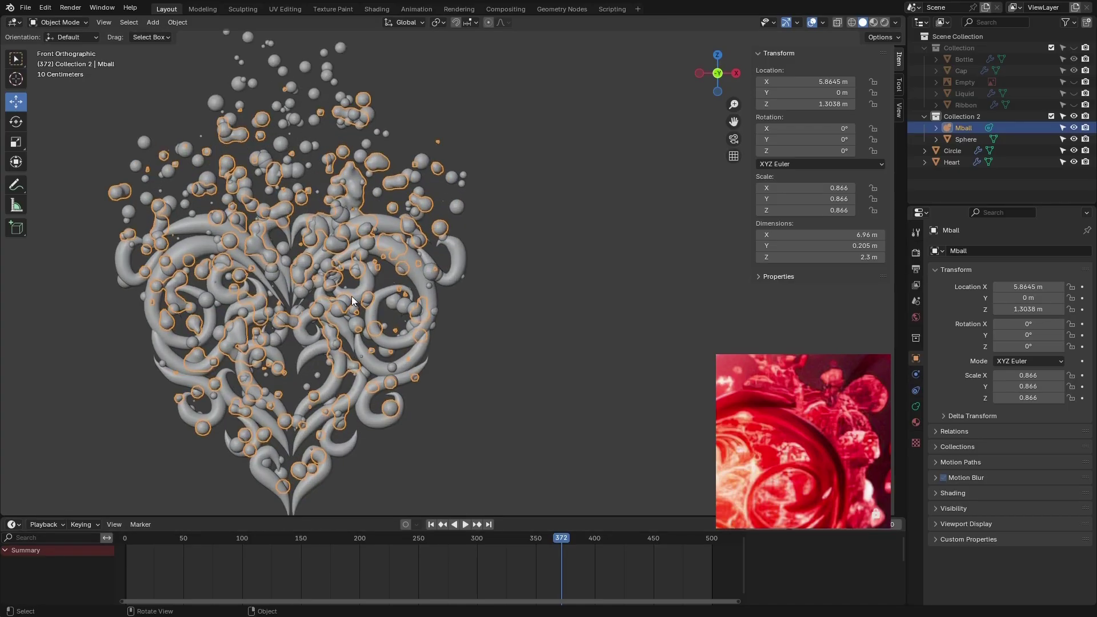
scroll(352, 296, down, 3)
scroll(351, 300, up, 4)
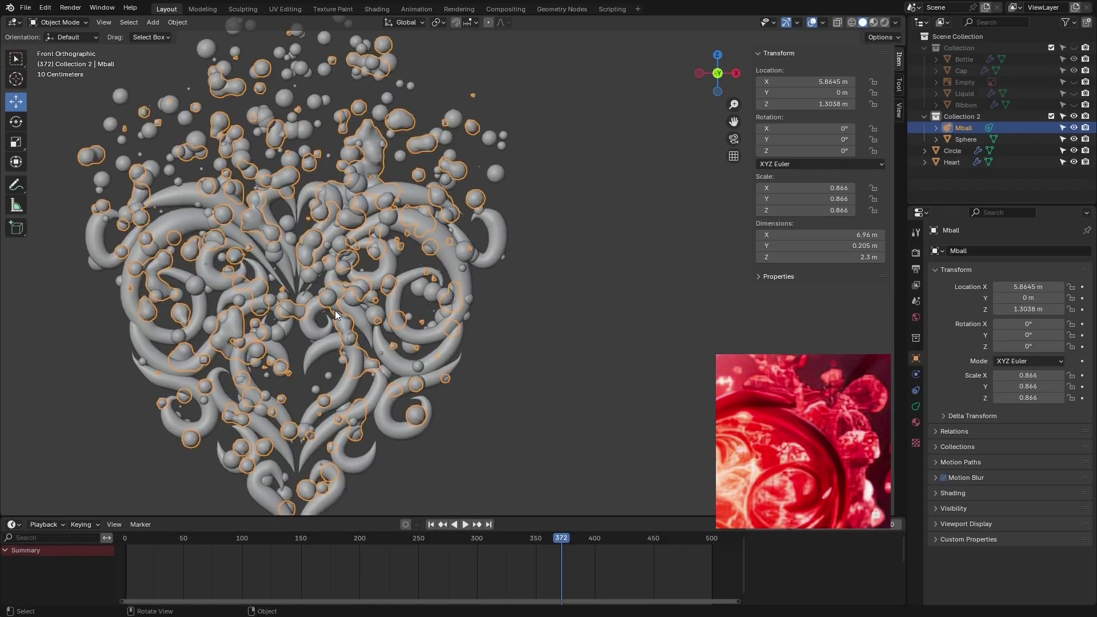
- Select the Heart and turn off its particle system's display in the viewport
click(451, 258)
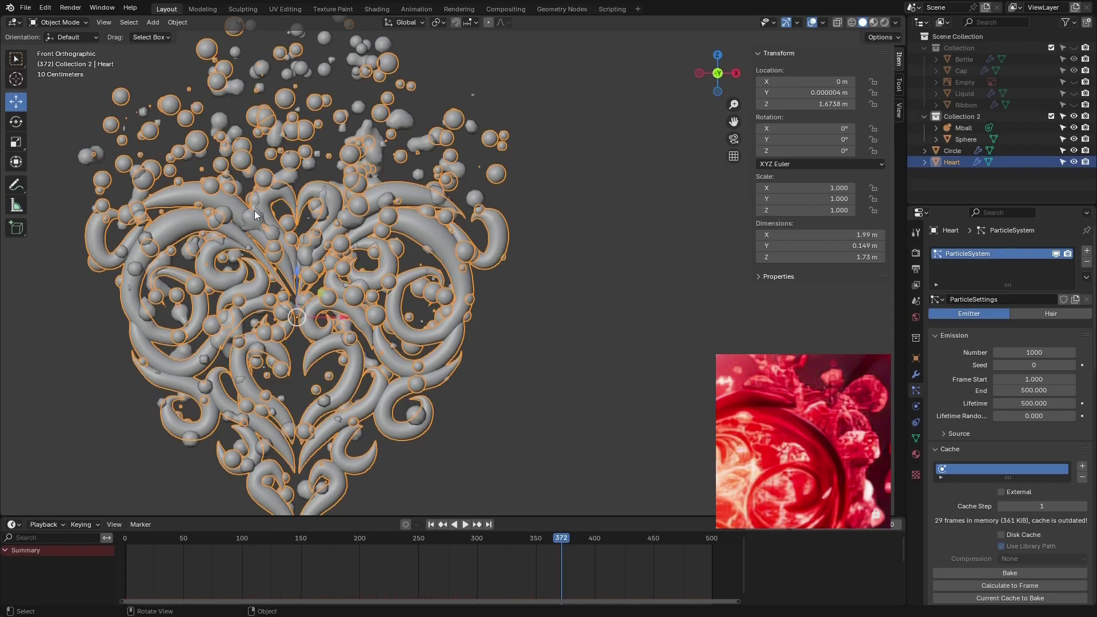
scroll(396, 255, down, 2)
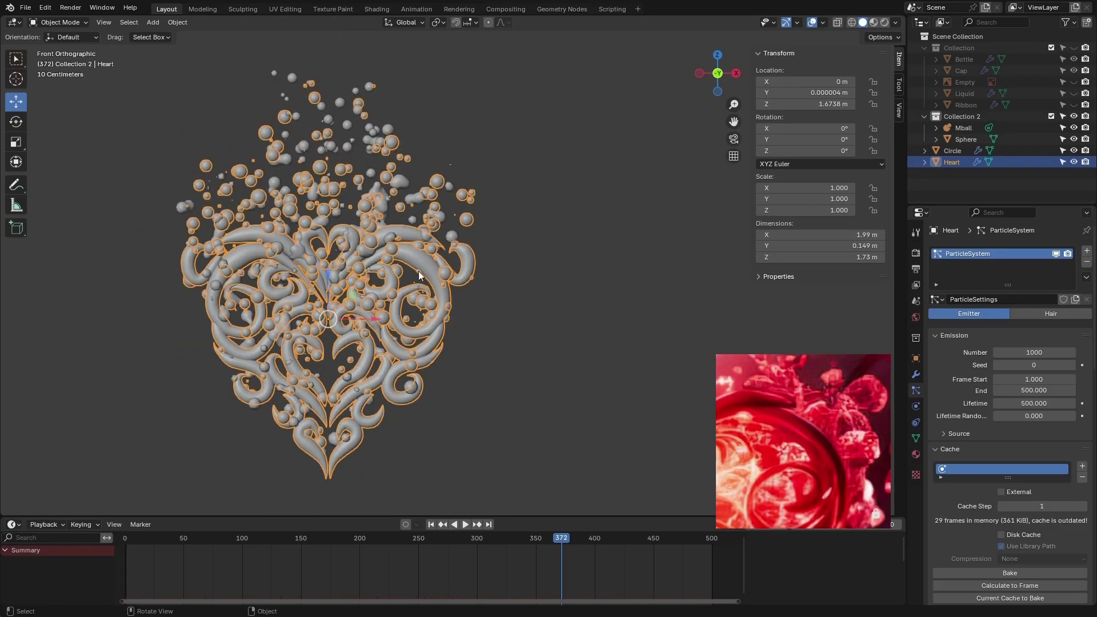
click(1055, 254)
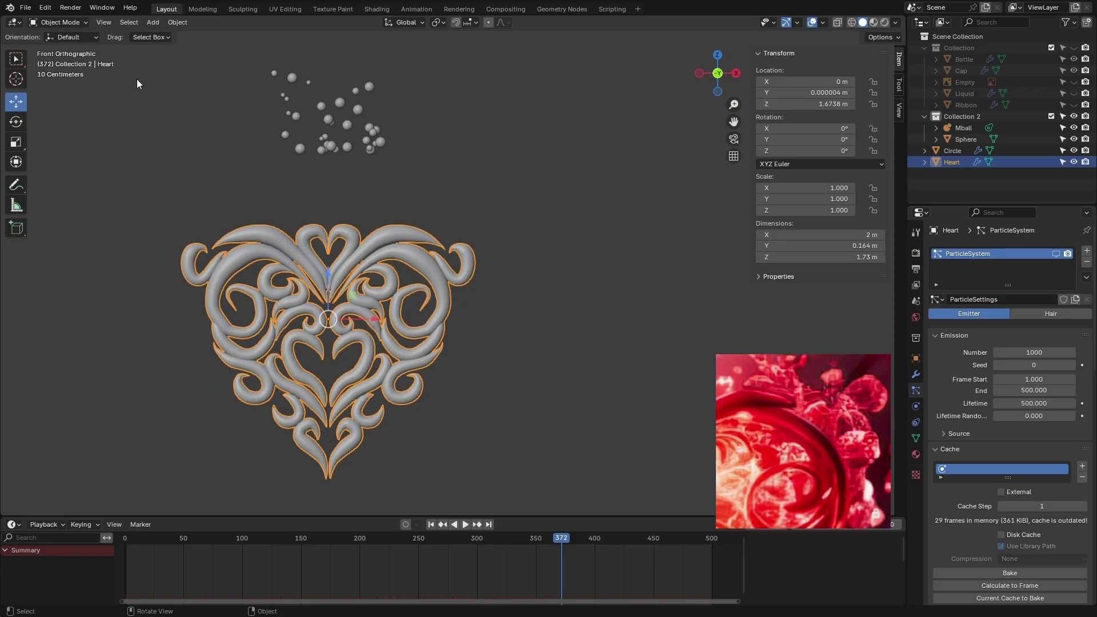
- In Edit Mode with face selection, select one face on each upper outer scroll and small top curl of the Heart
click(61, 23)
click(57, 48)
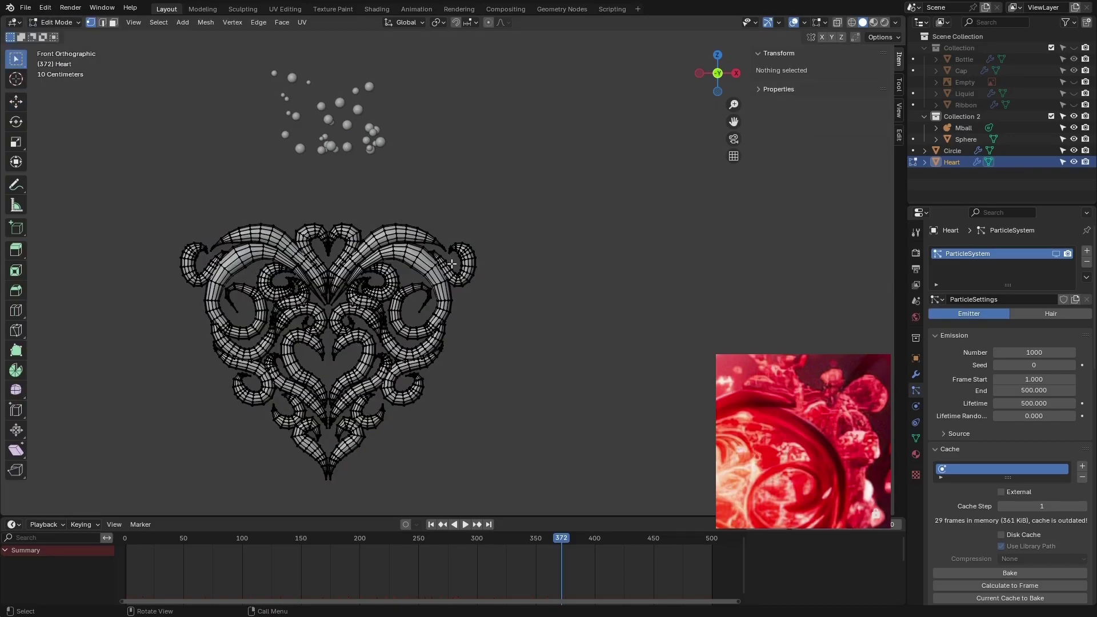
click(113, 23)
scroll(436, 253, up, 3)
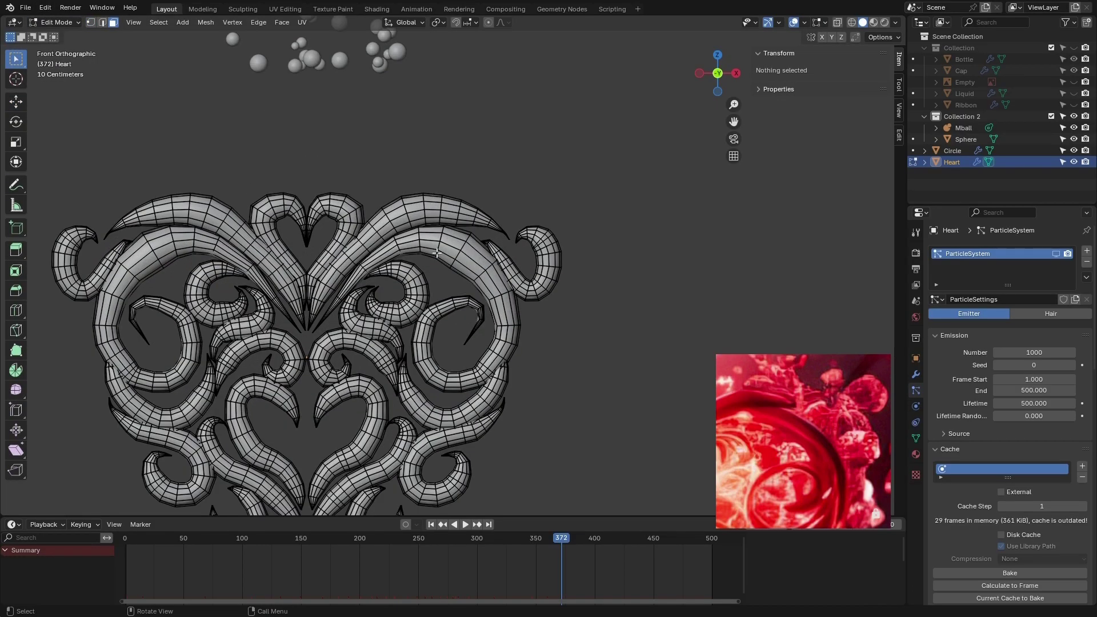
click(454, 214)
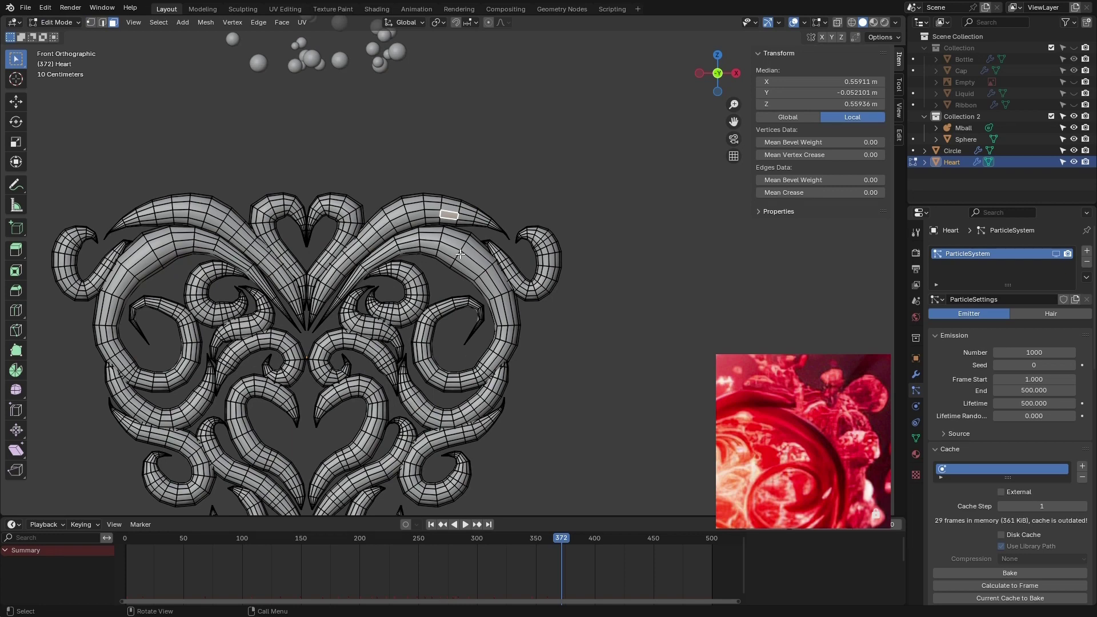
shift+click(336, 202)
shift+click(288, 201)
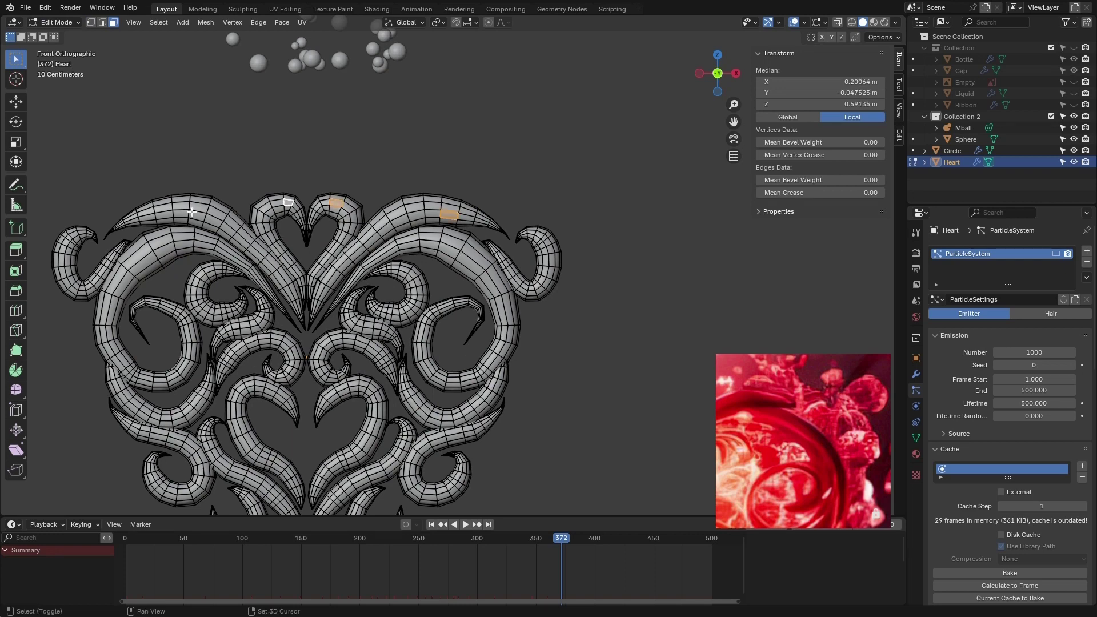
shift+click(197, 215)
shift+click(162, 249)
shift+click(98, 279)
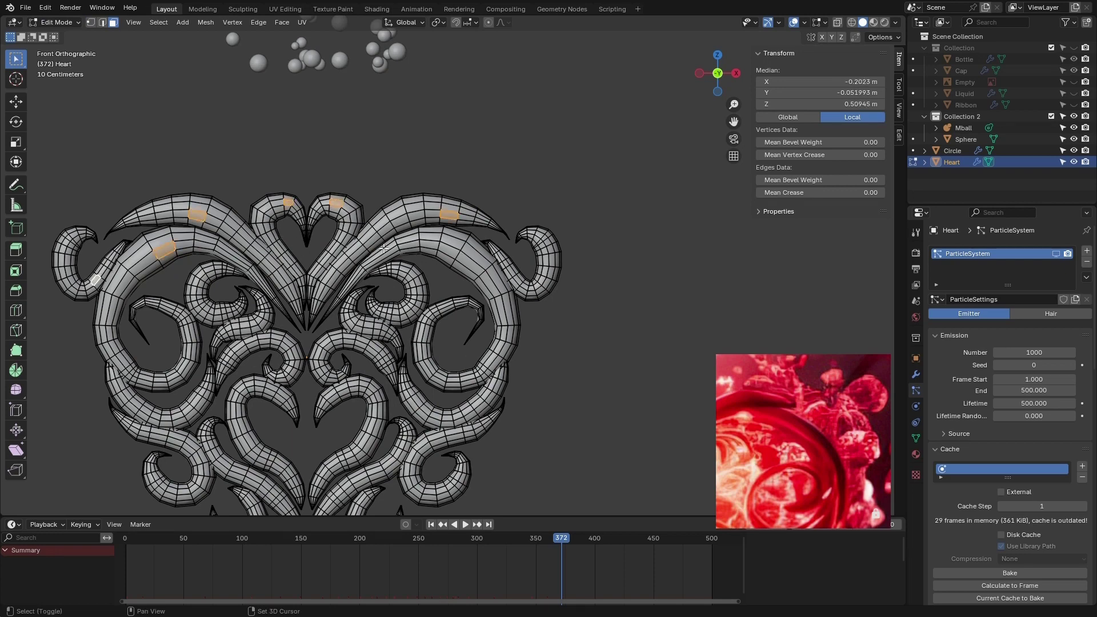
shift+click(536, 283)
shift+click(482, 250)
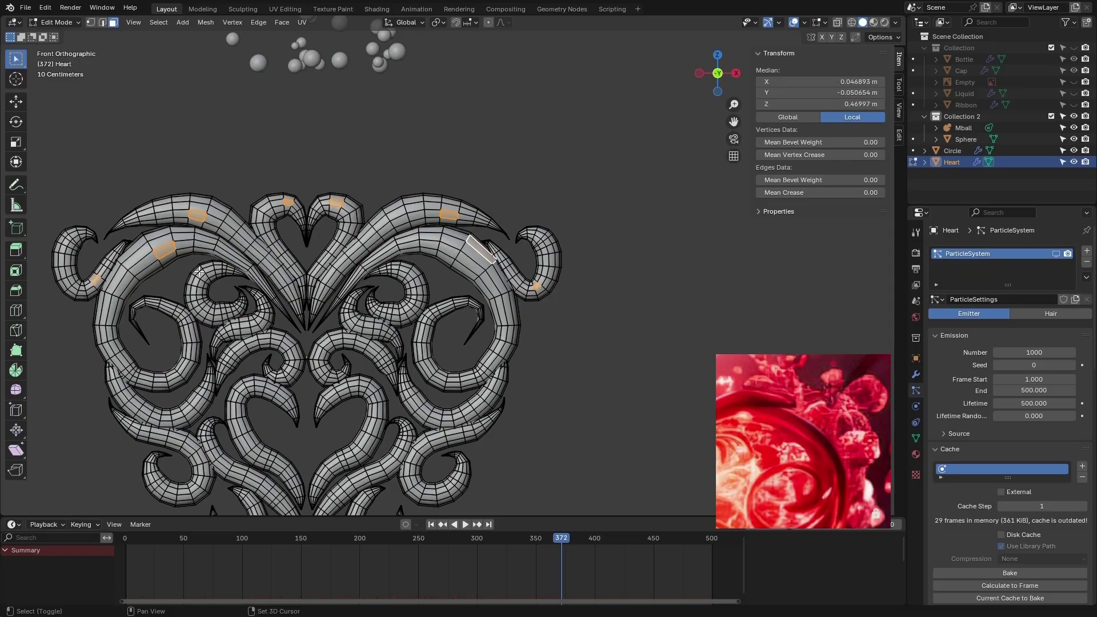
- Add a face on each of the lower outer scrolls on both sides and extend the selection to all linked geometry
scroll(455, 192, down, 2)
scroll(437, 370, up, 2)
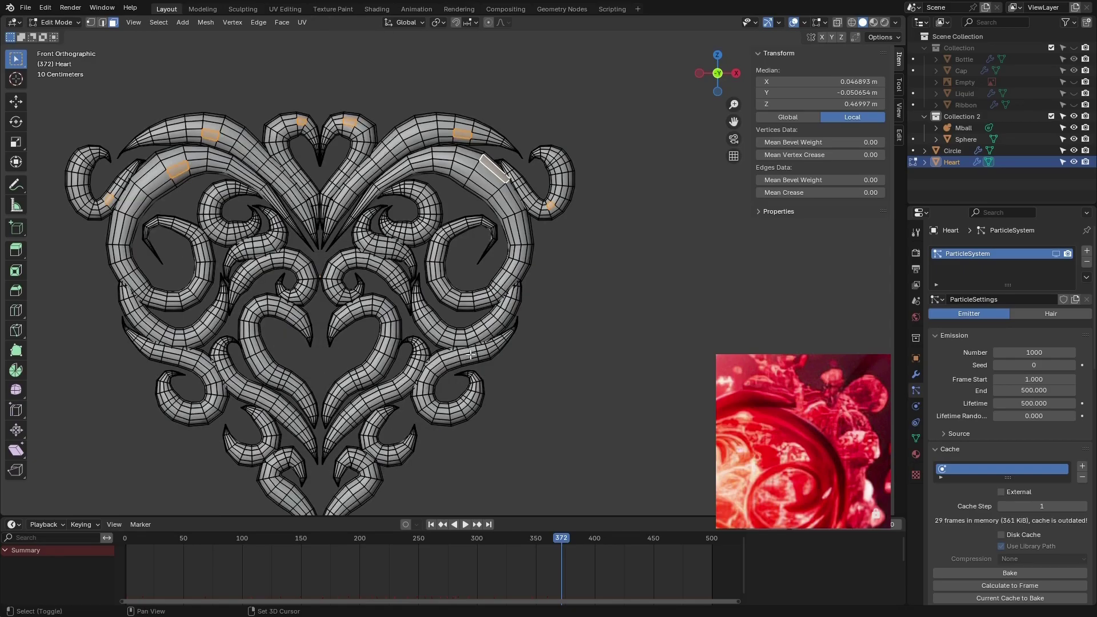
shift+click(509, 307)
shift+click(143, 318)
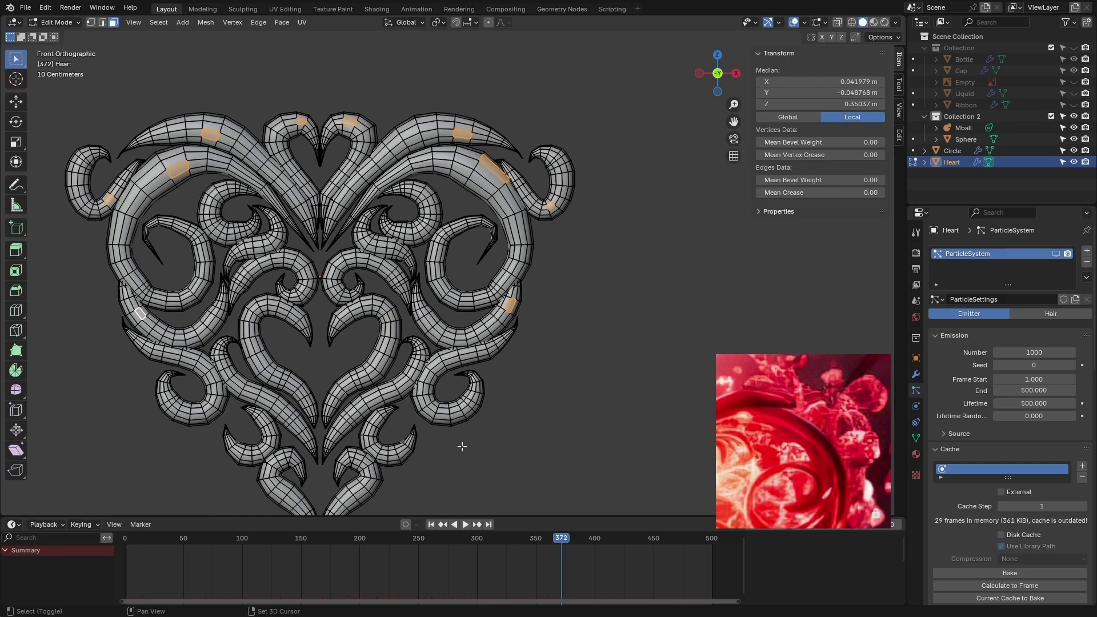
shift+click(453, 361)
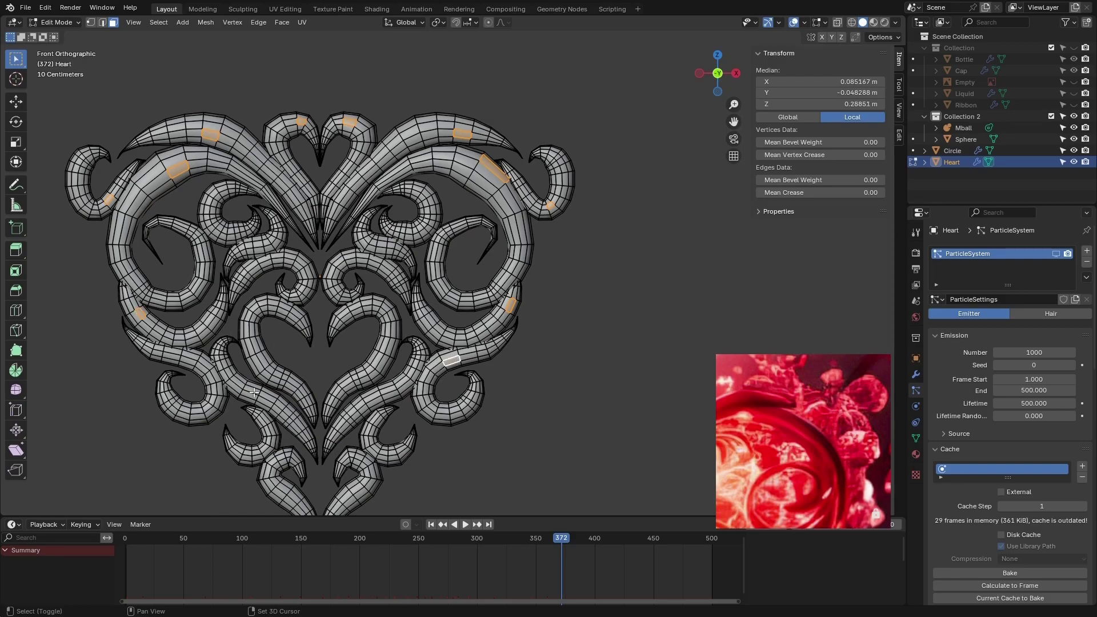
shift+click(193, 363)
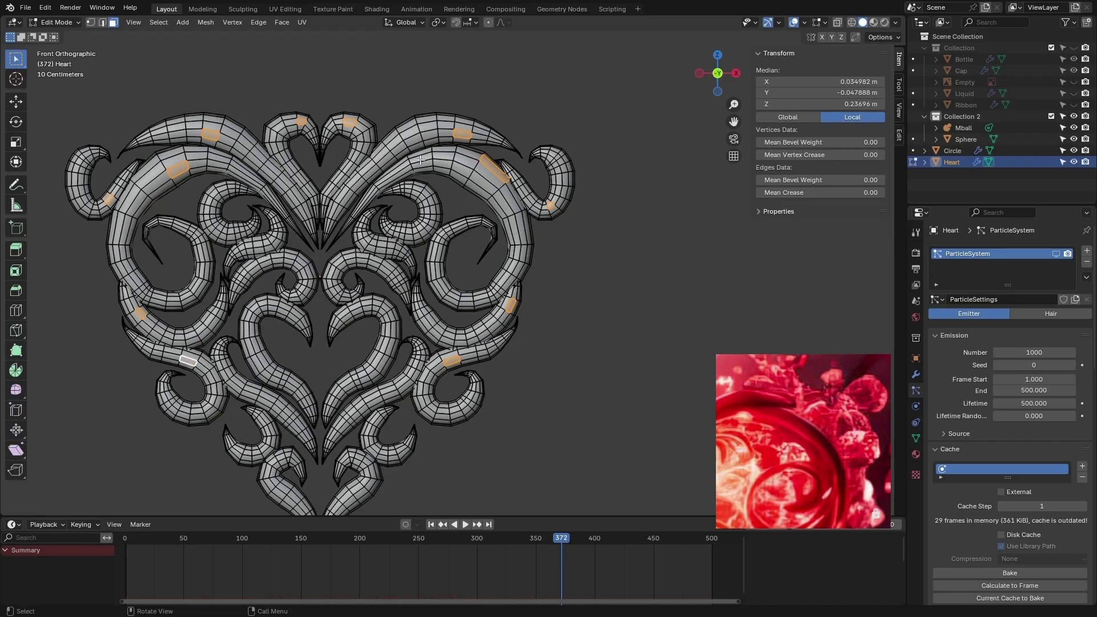
key(ctrl+l)
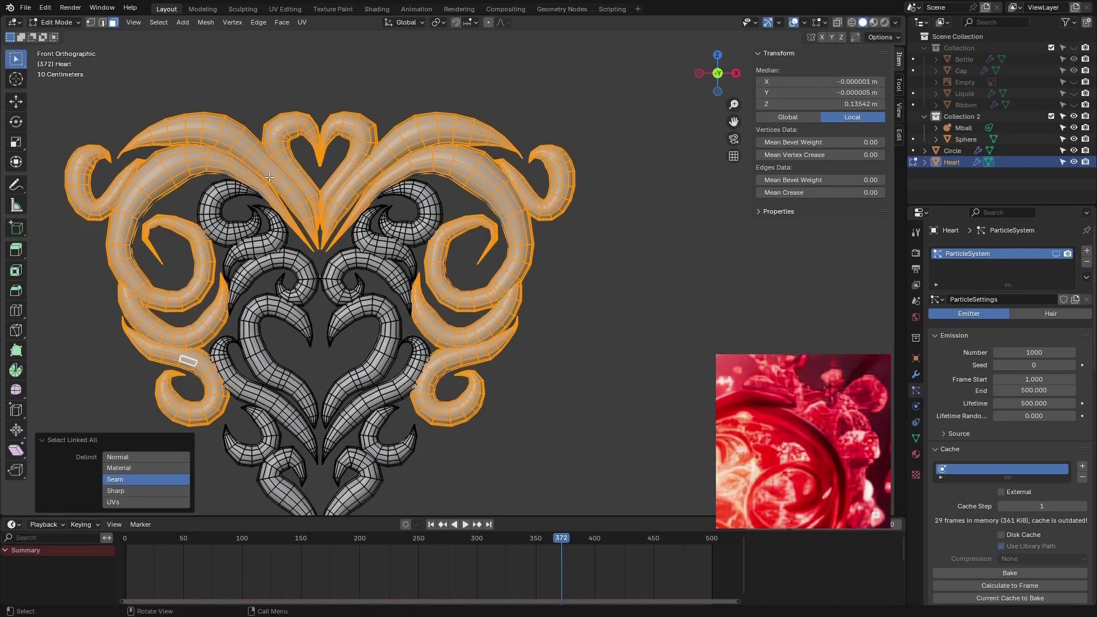
- Create a vertex group on the Heart, assign the selected outer scrolls to it, and check the assignment by reselecting the group
click(916, 440)
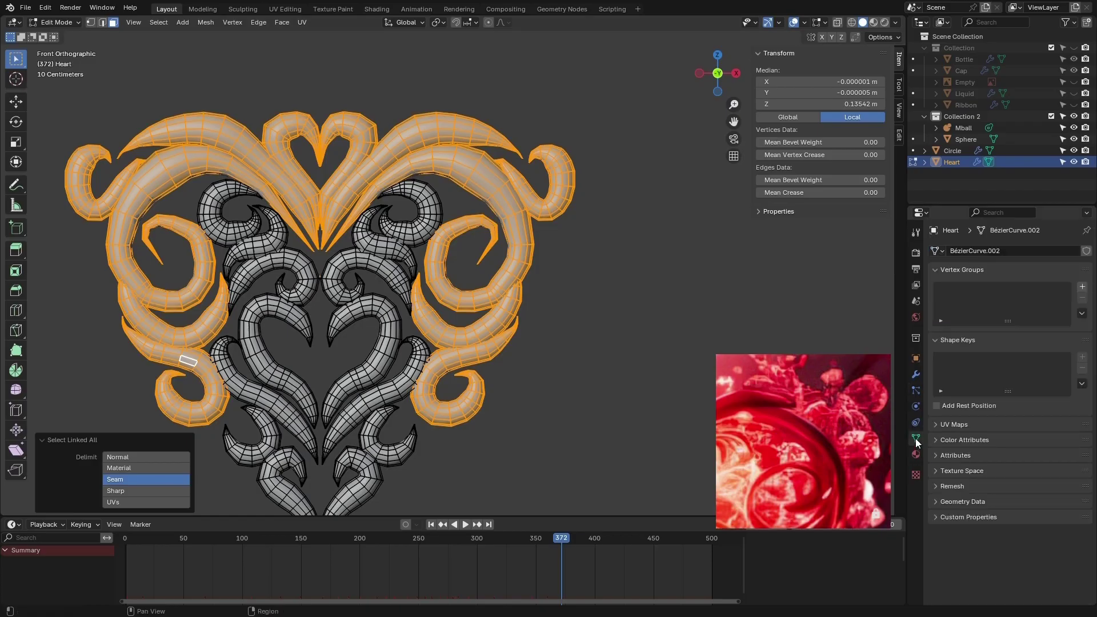
click(1082, 287)
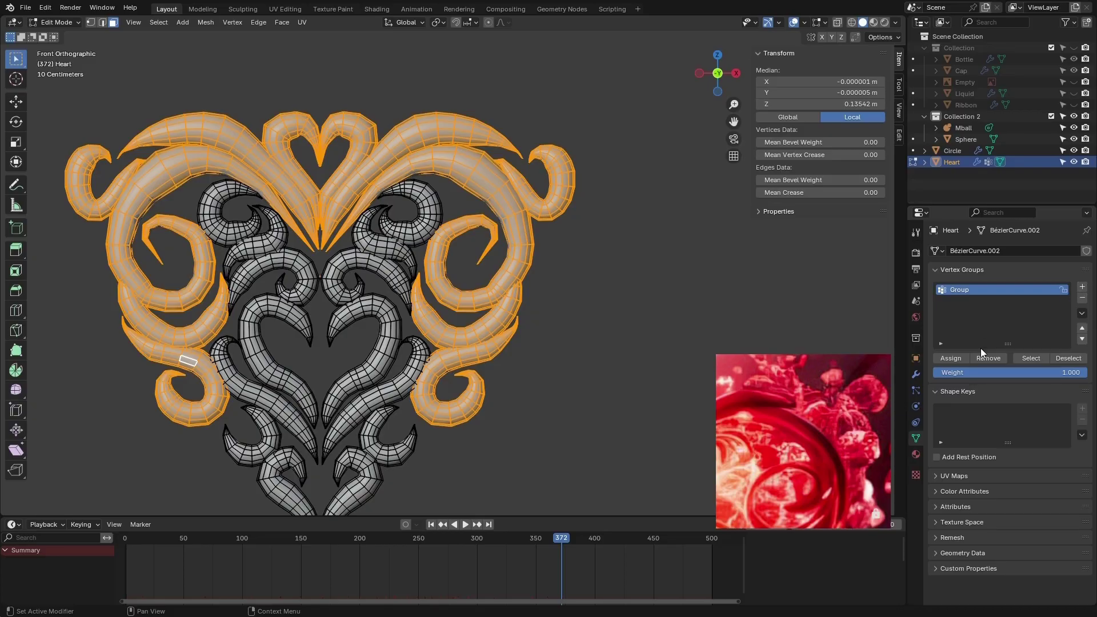
click(952, 357)
key(alt+a)
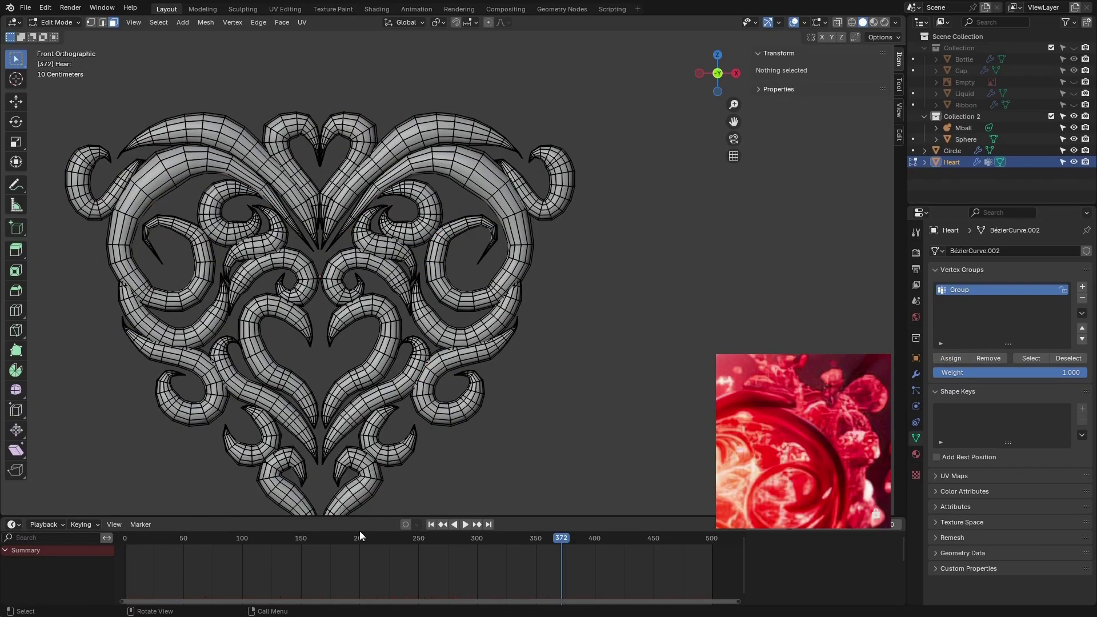
click(1028, 358)
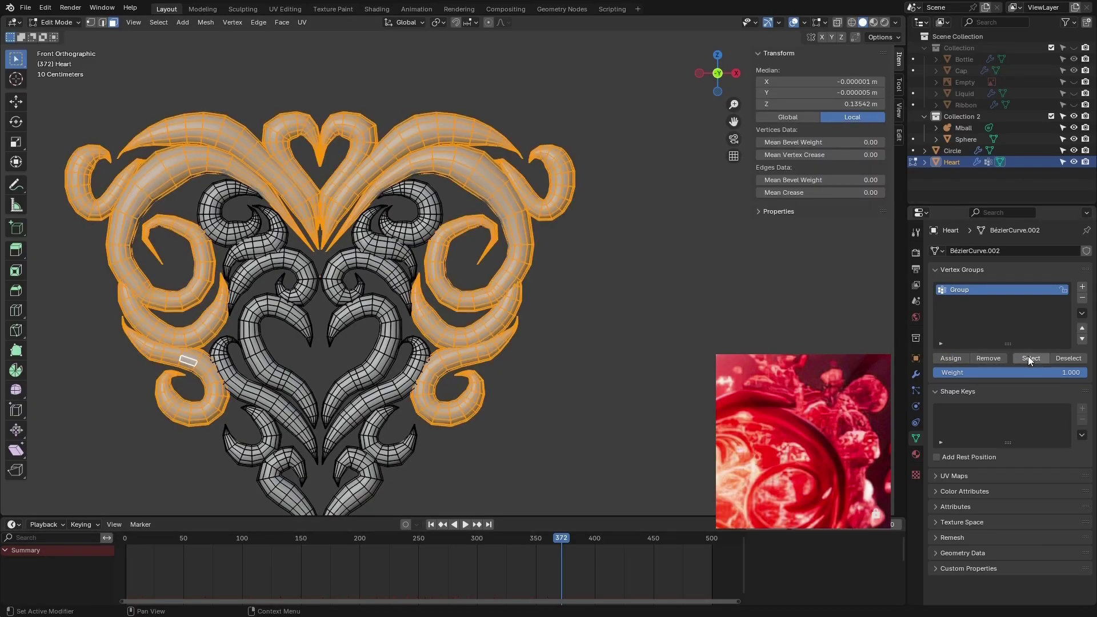
key(alt+a)
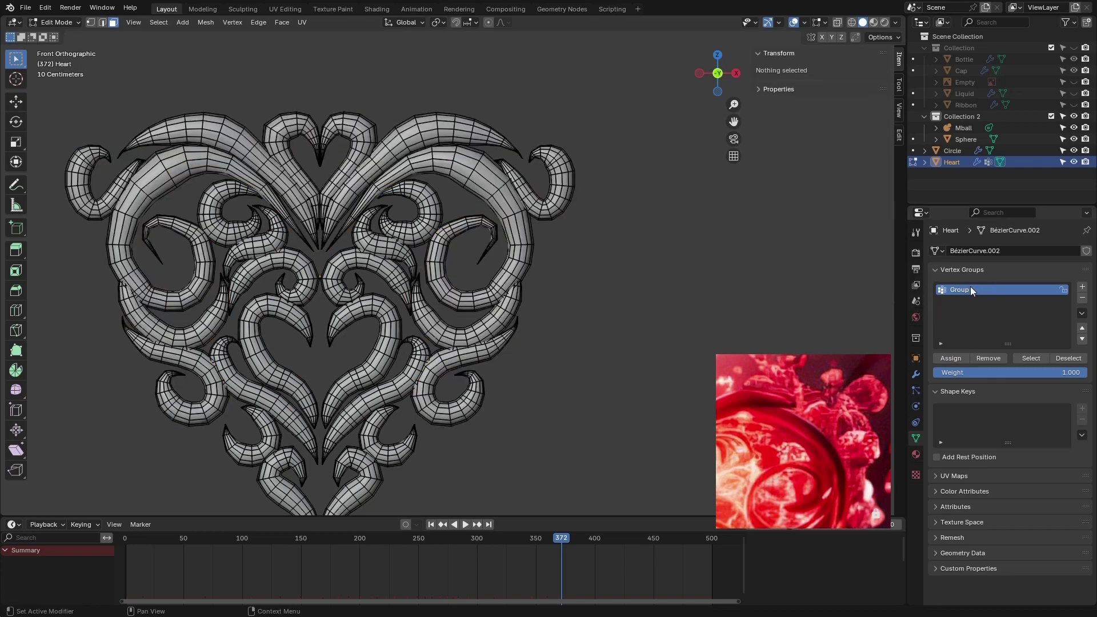
- Turn the Heart's particle system display back on in the viewport, return to Object Mode and reset the timeline to frame 0
click(915, 391)
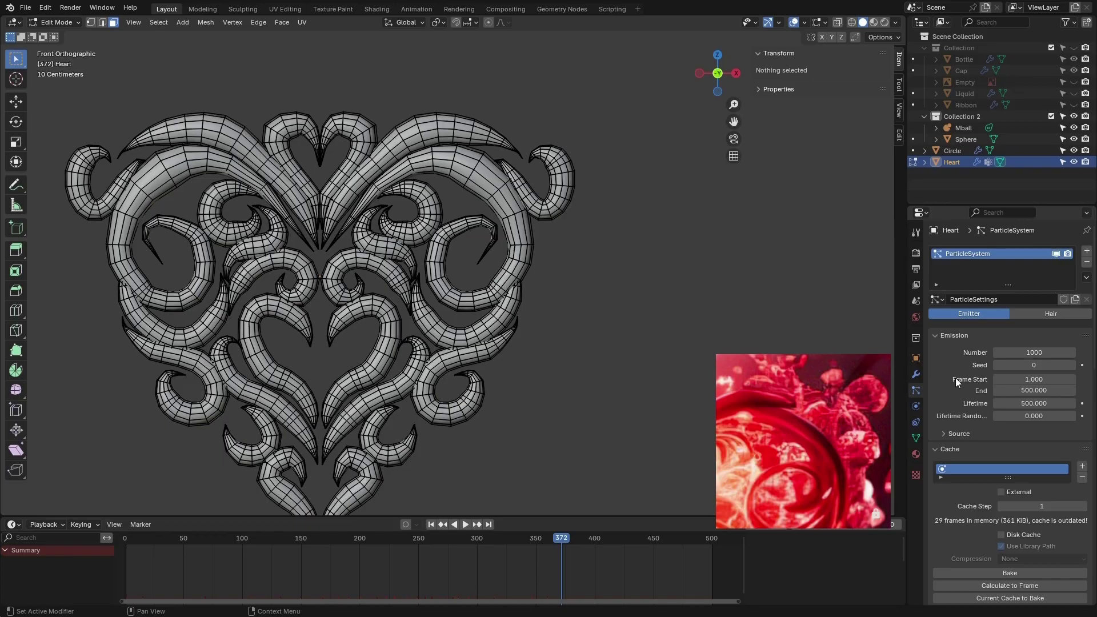
drag(327, 542, 121, 541)
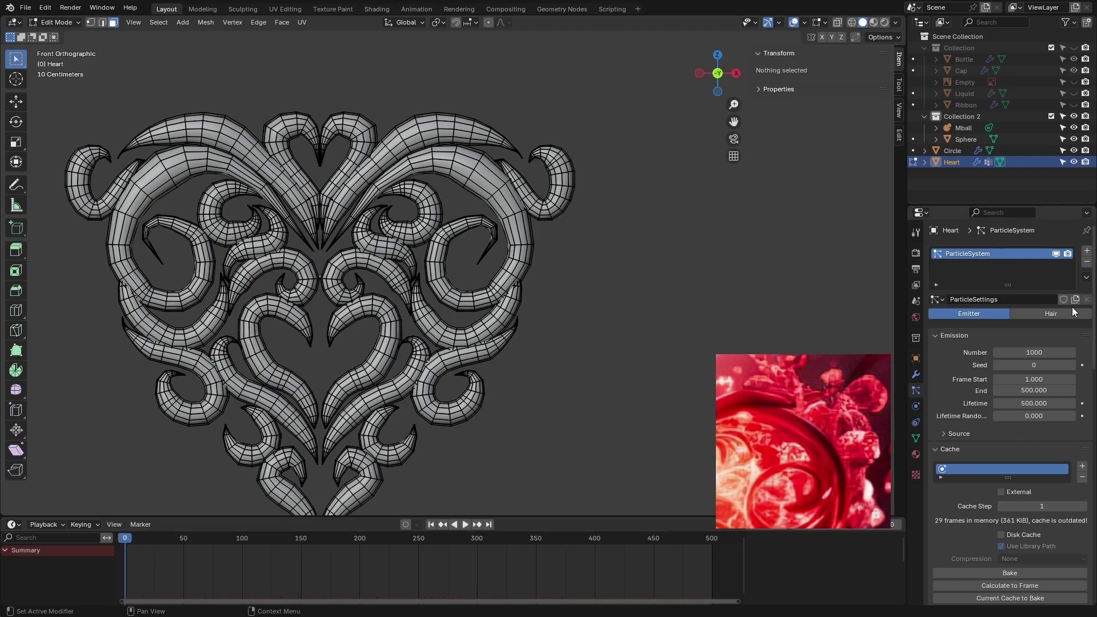
click(62, 23)
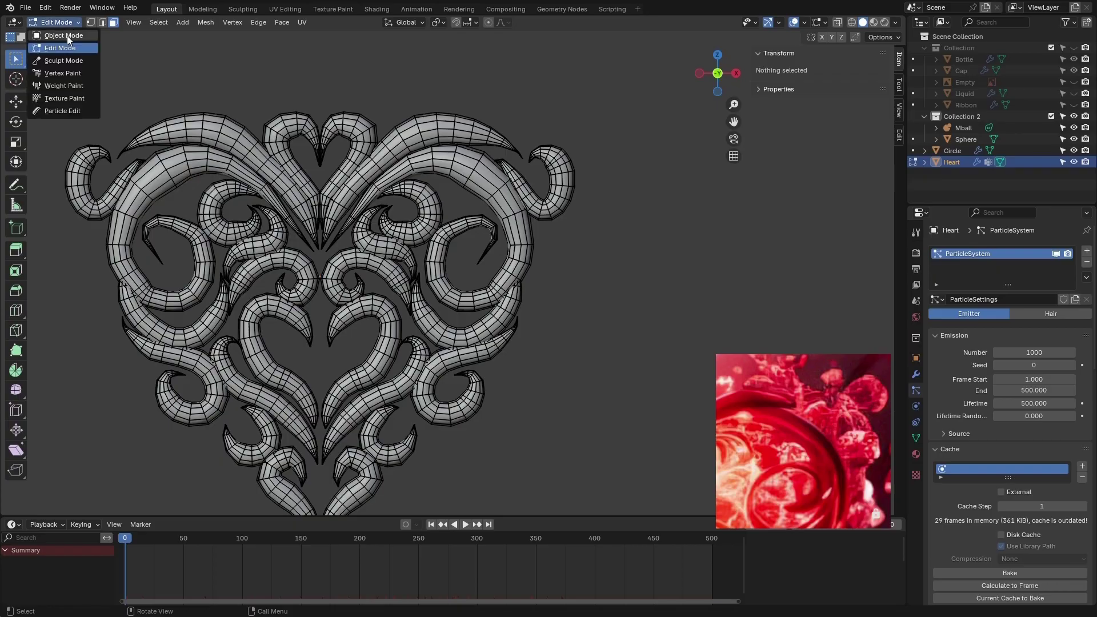
click(64, 35)
drag(162, 538, 579, 529)
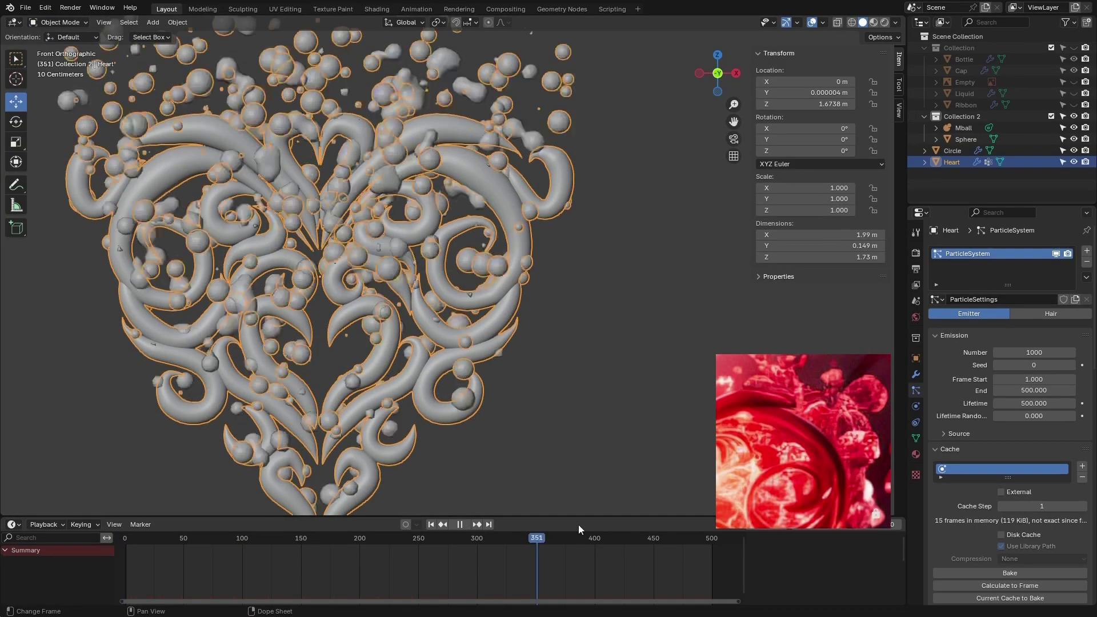
key(Escape)
- Set the particle system's Density vertex group to Group so particles emit only from the outer scrolls
scroll(972, 409, down, 7)
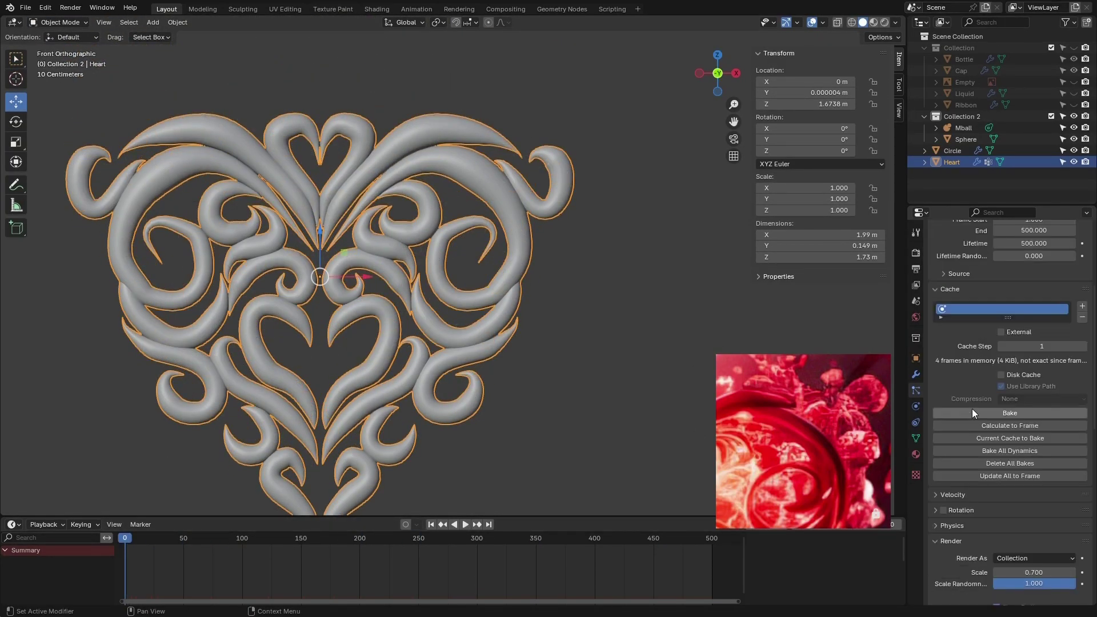
scroll(972, 410, down, 15)
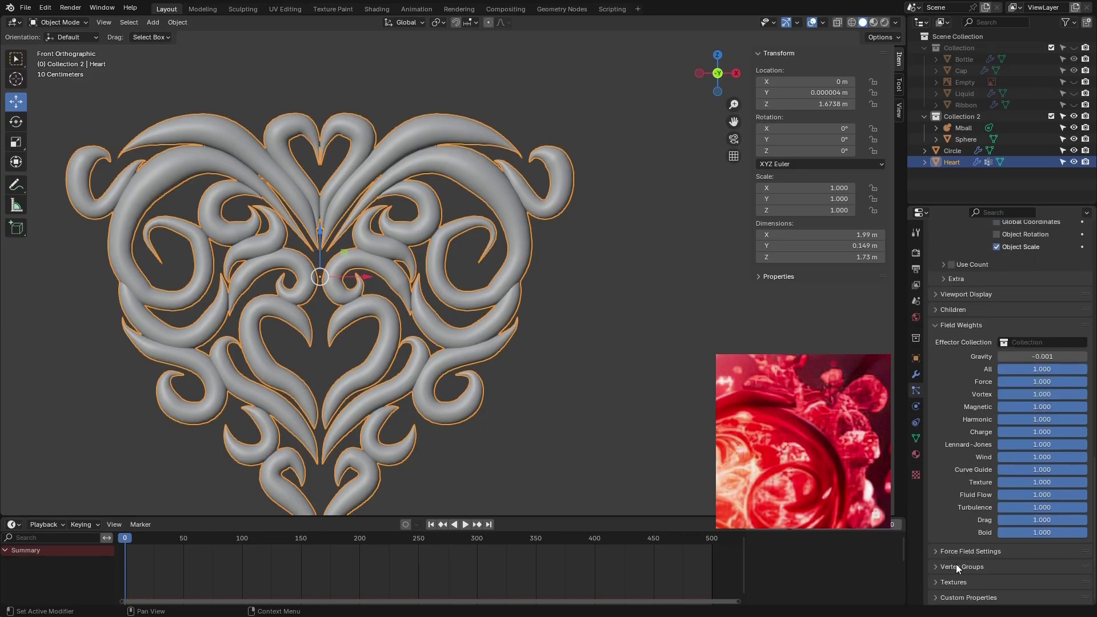
click(955, 564)
scroll(955, 564, down, 5)
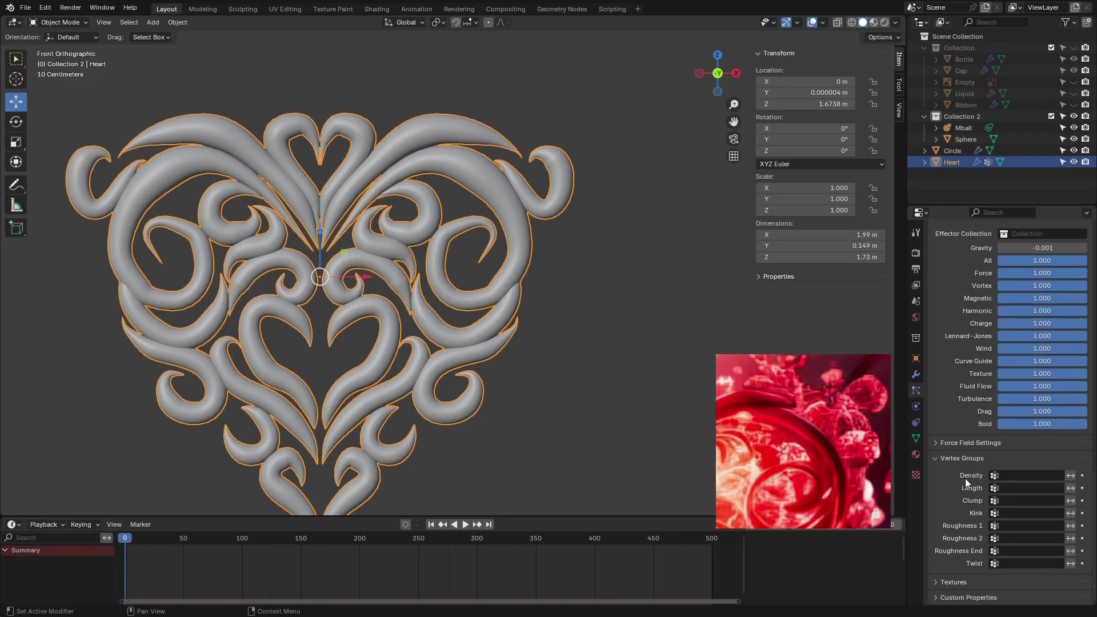
click(1027, 476)
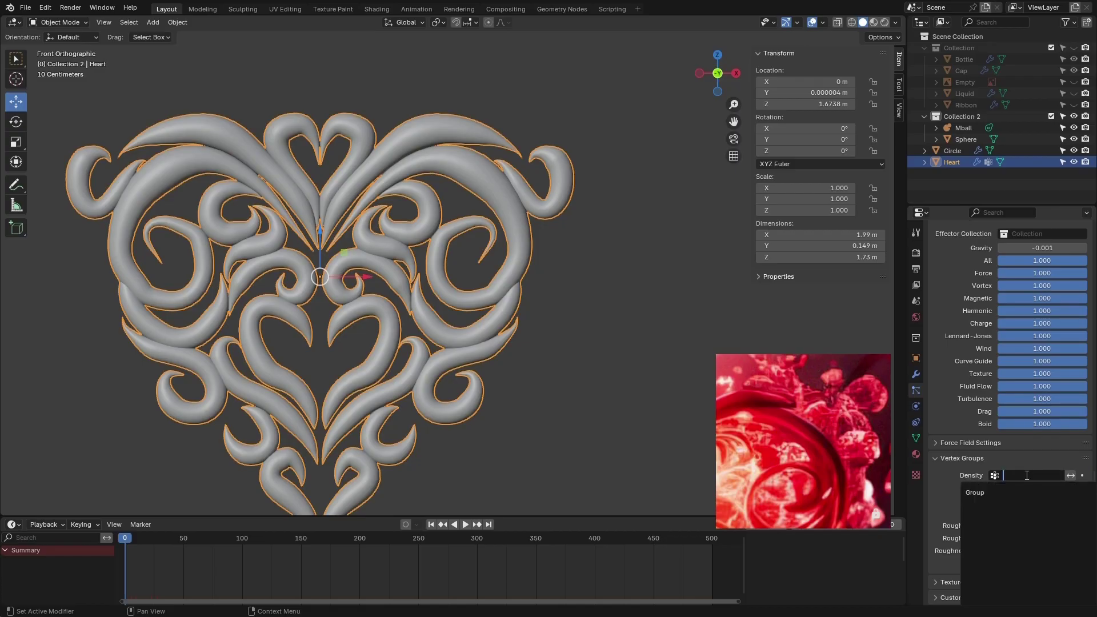
click(982, 492)
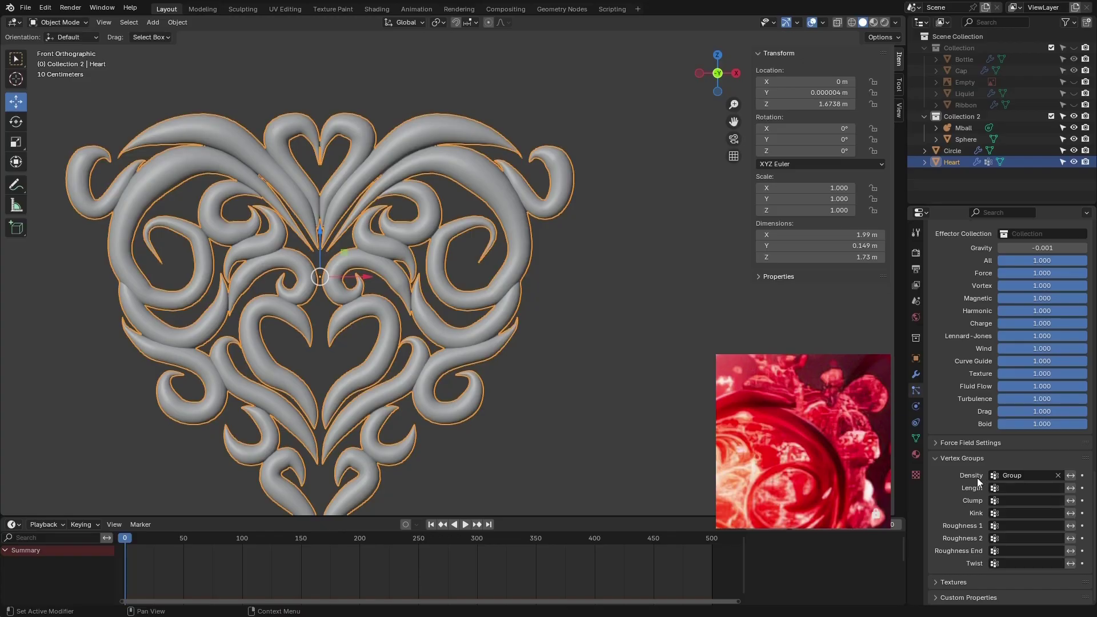
- Play the particle animation, stop it at frame 198, deselect the heart and inspect how the bubbles spread over the outer scrolls
click(465, 524)
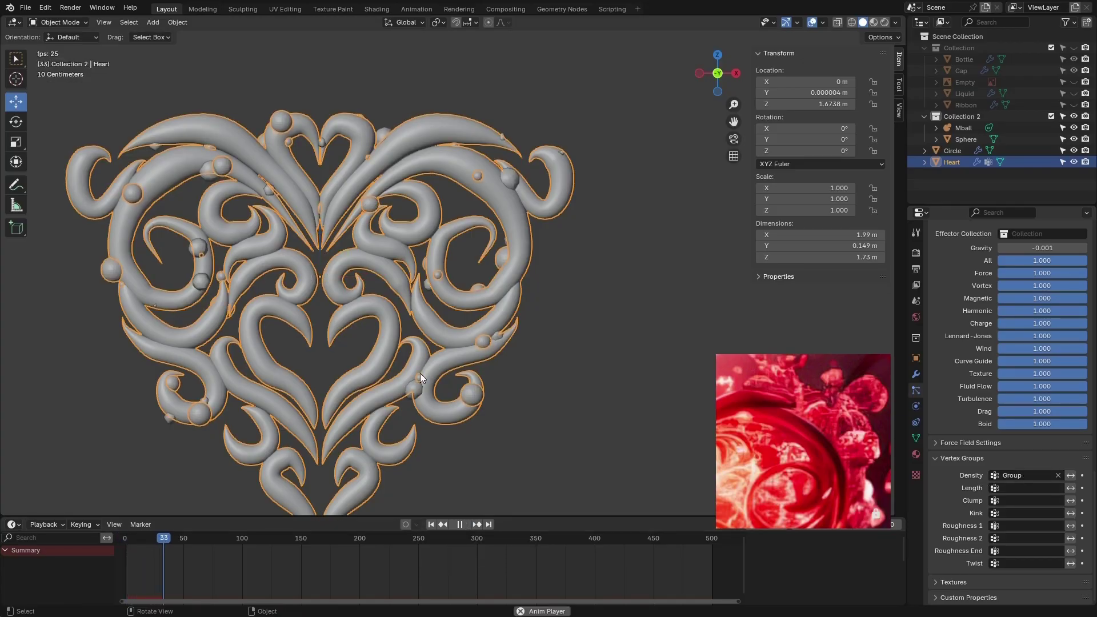
scroll(420, 373, down, 2)
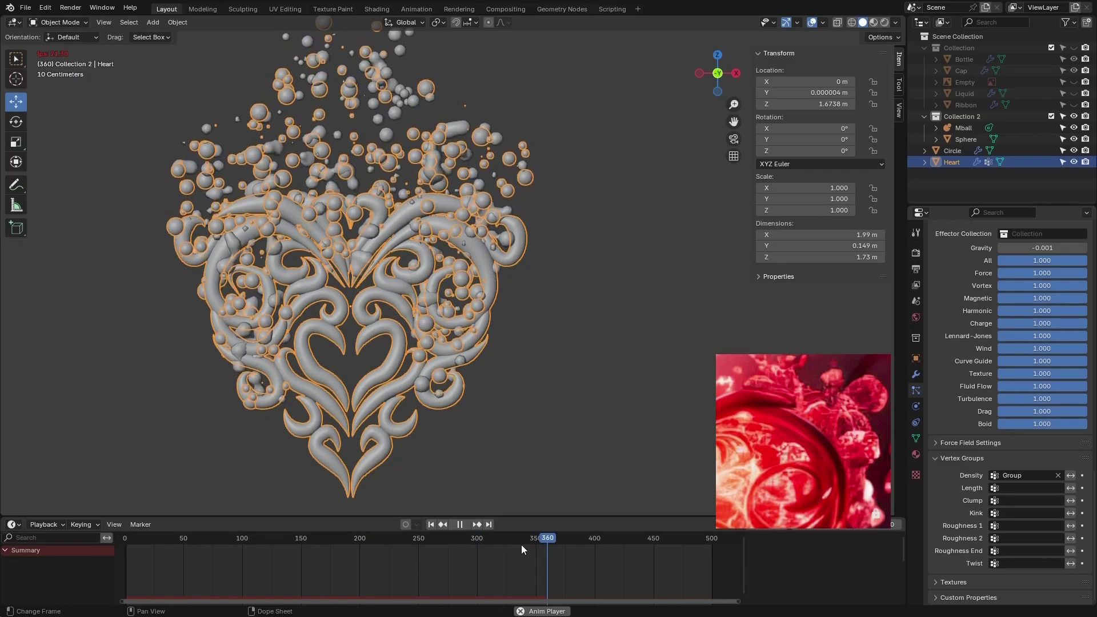
drag(201, 540, 359, 539)
key(space)
key(space)
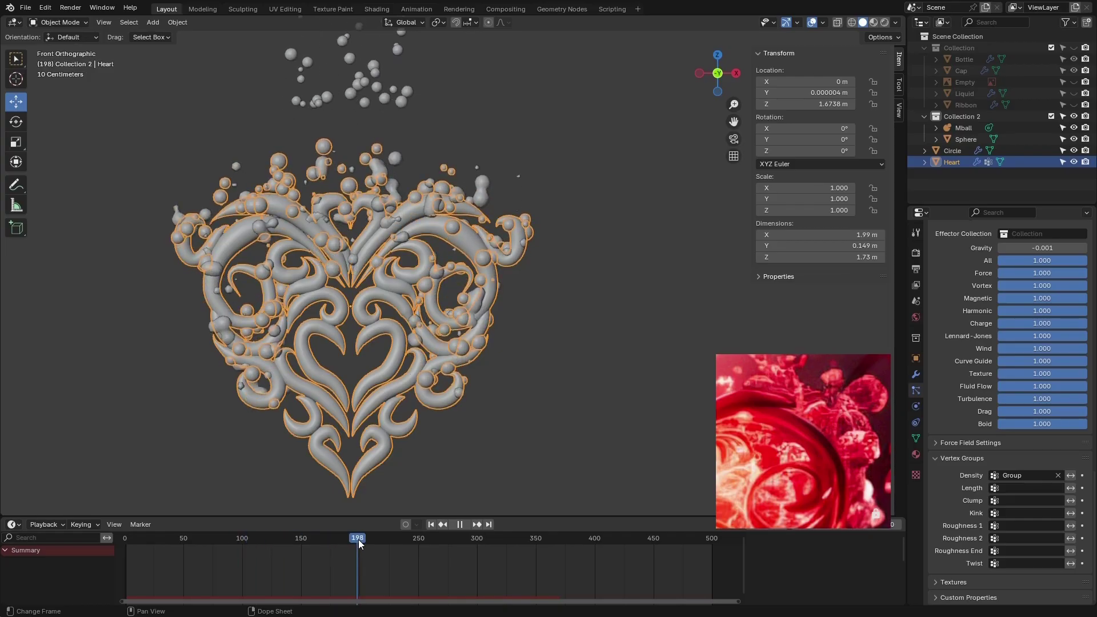
click(526, 381)
scroll(354, 282, down, 2)
scroll(350, 238, up, 3)
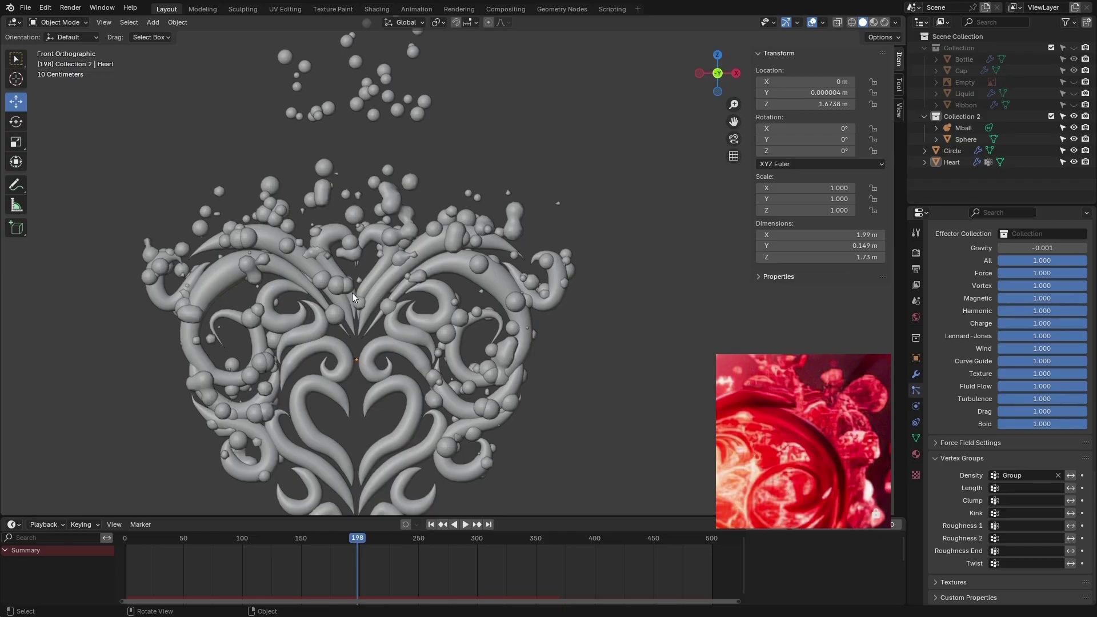
middle_drag(400, 395, 354, 300)
scroll(354, 313, down, 3)
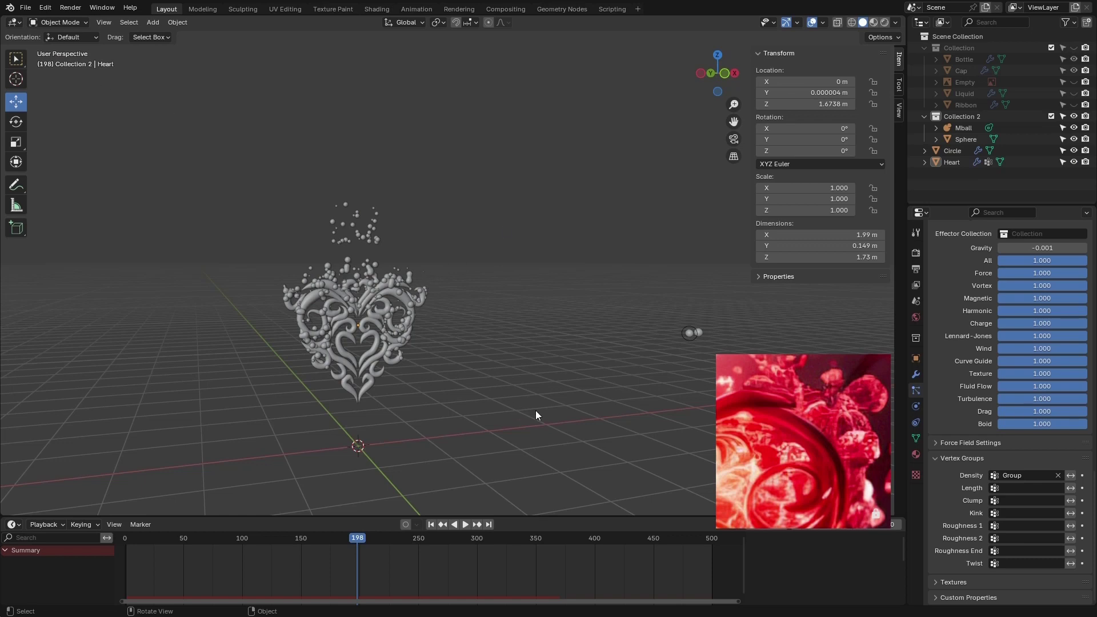
- Shrink the timeline area, unhide the Bottle and Cap, and enter Edit Mode on the Bottle in front view
drag(543, 517, 543, 550)
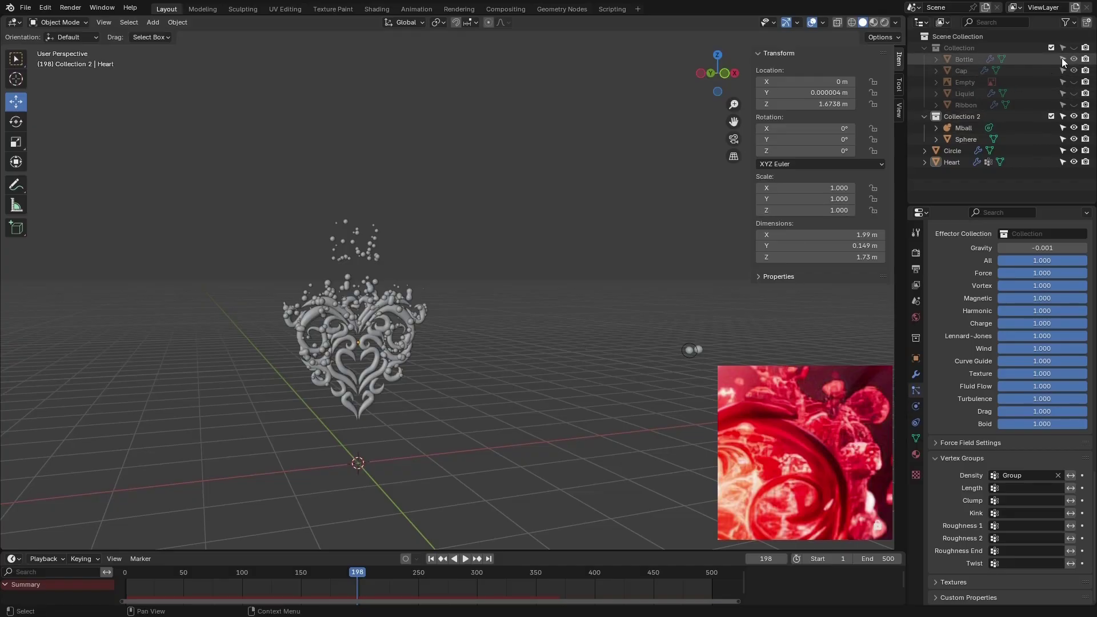
click(1074, 48)
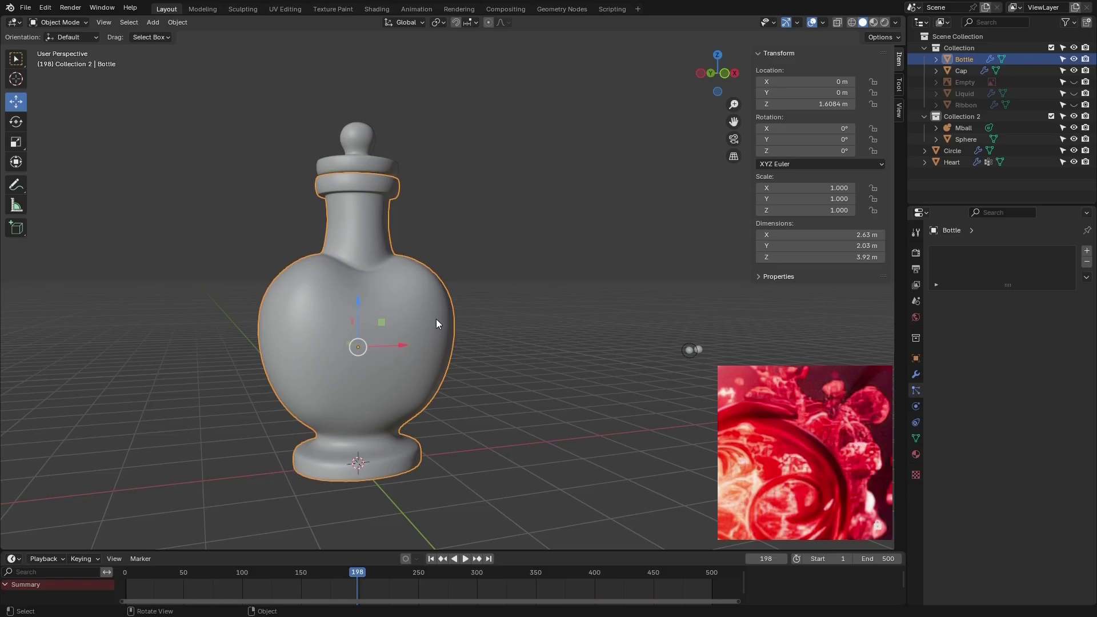
key(KP_1)
scroll(437, 319, down, 5)
scroll(381, 316, up, 5)
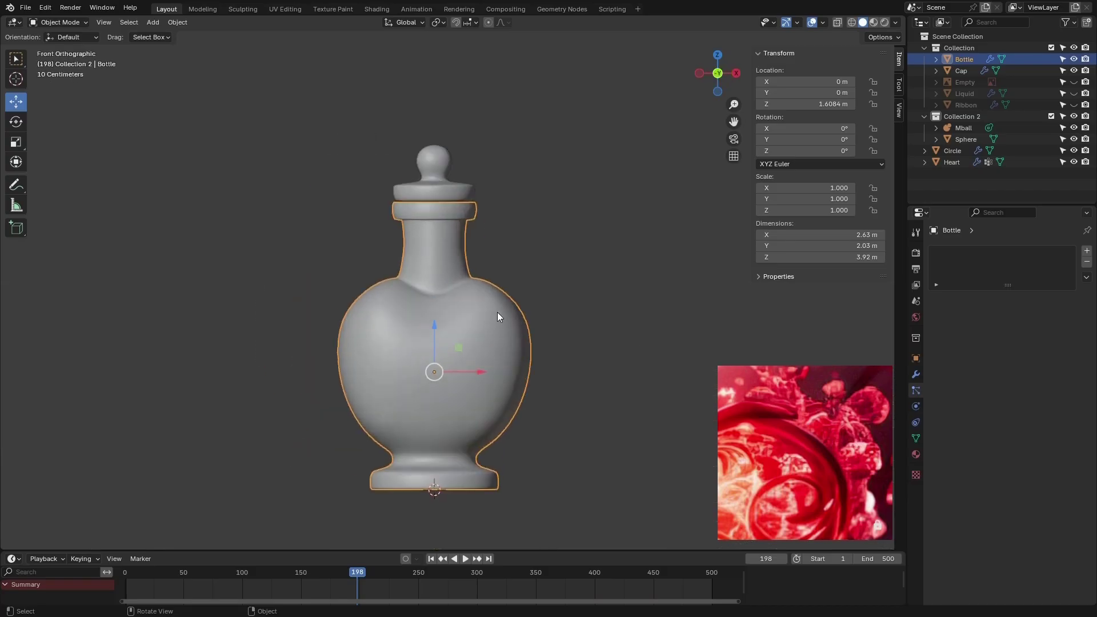
scroll(452, 251, up, 2)
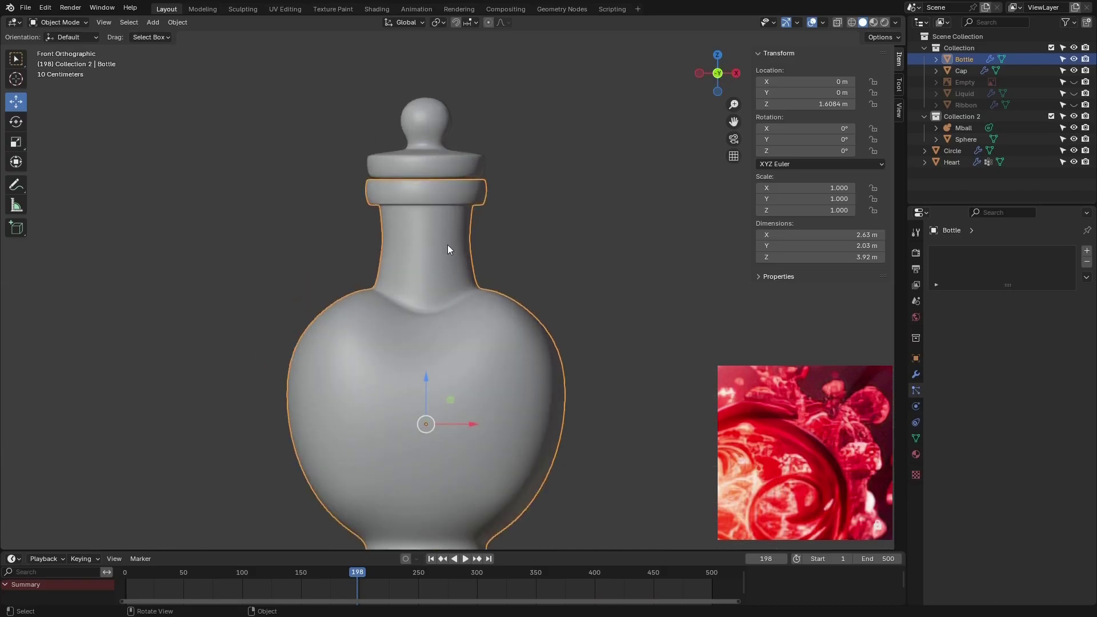
click(45, 22)
click(56, 46)
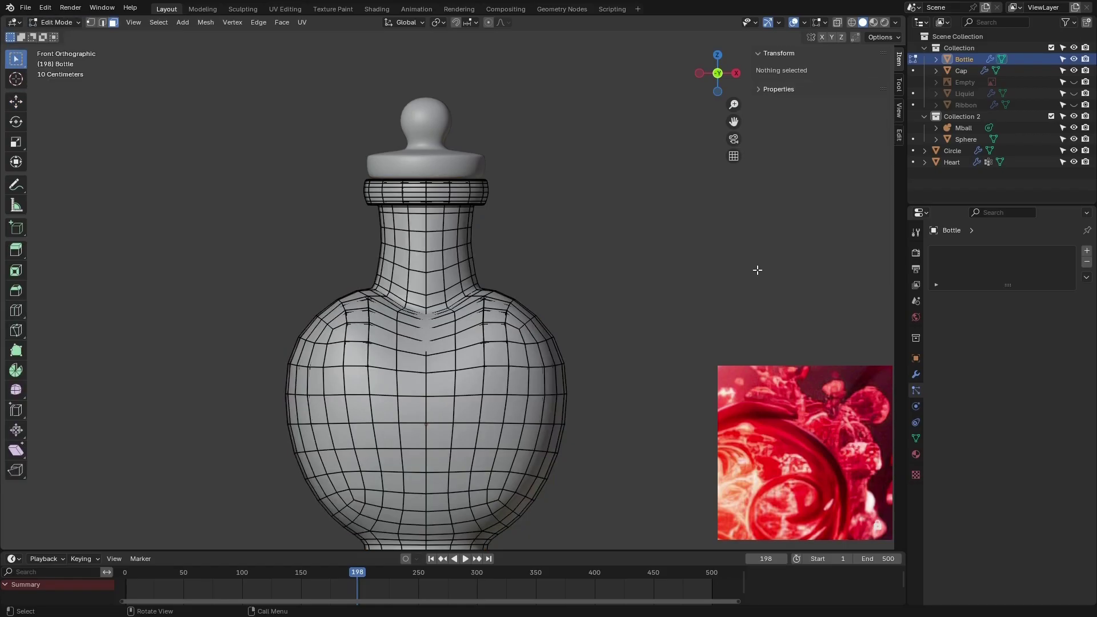
- Turn off the viewport display of the Bottle's Subdivision modifier to work on the base mesh
click(916, 373)
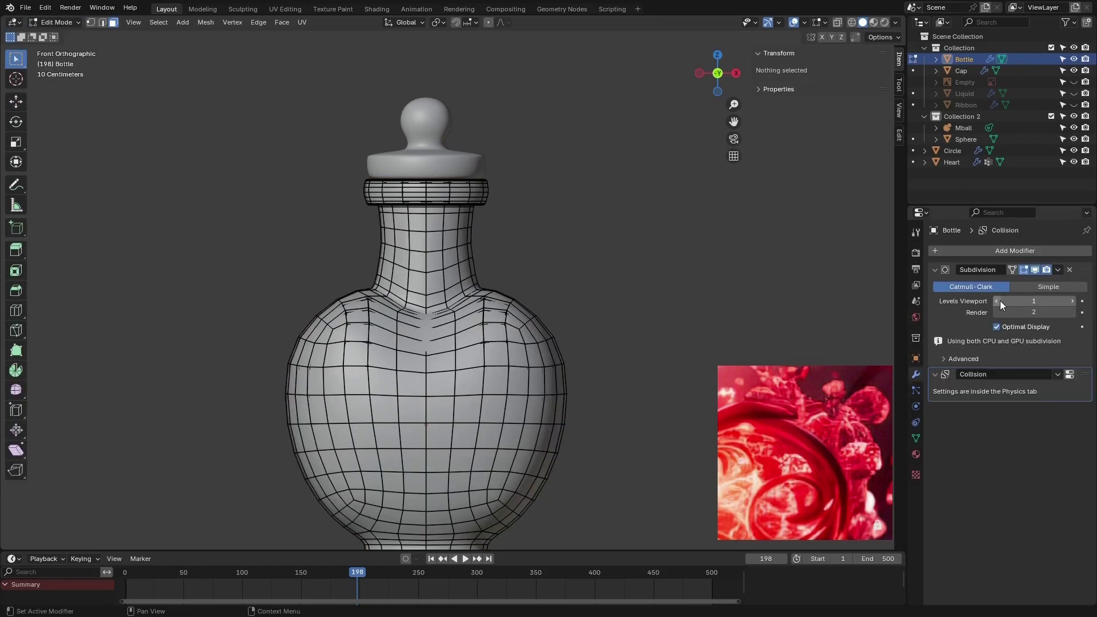
click(1034, 270)
scroll(465, 241, down, 1)
scroll(416, 237, up, 2)
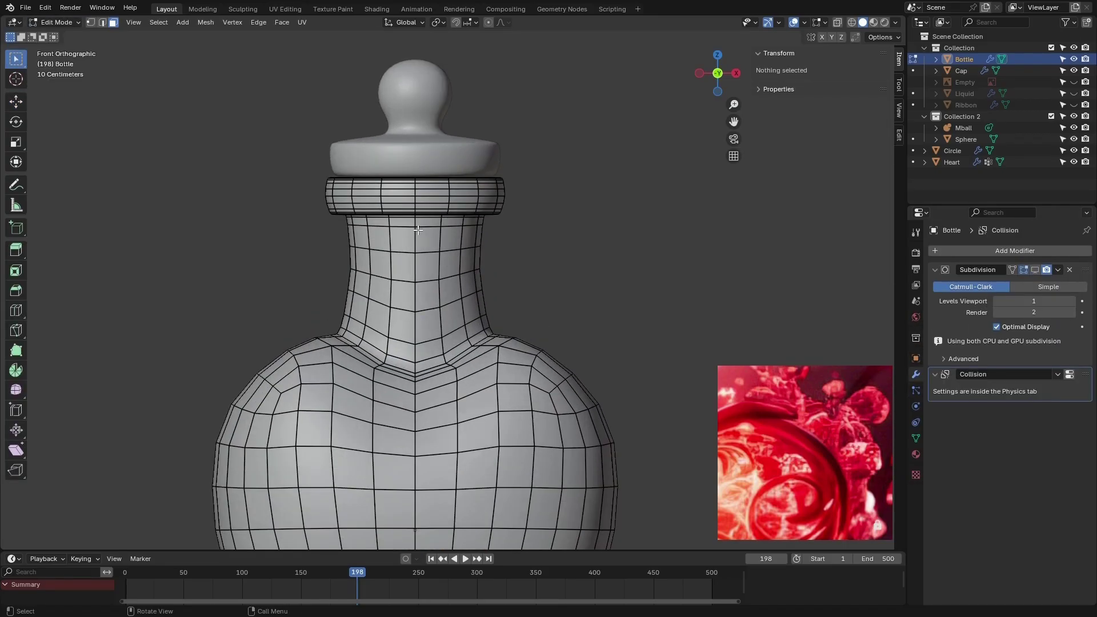
scroll(446, 301, down, 2)
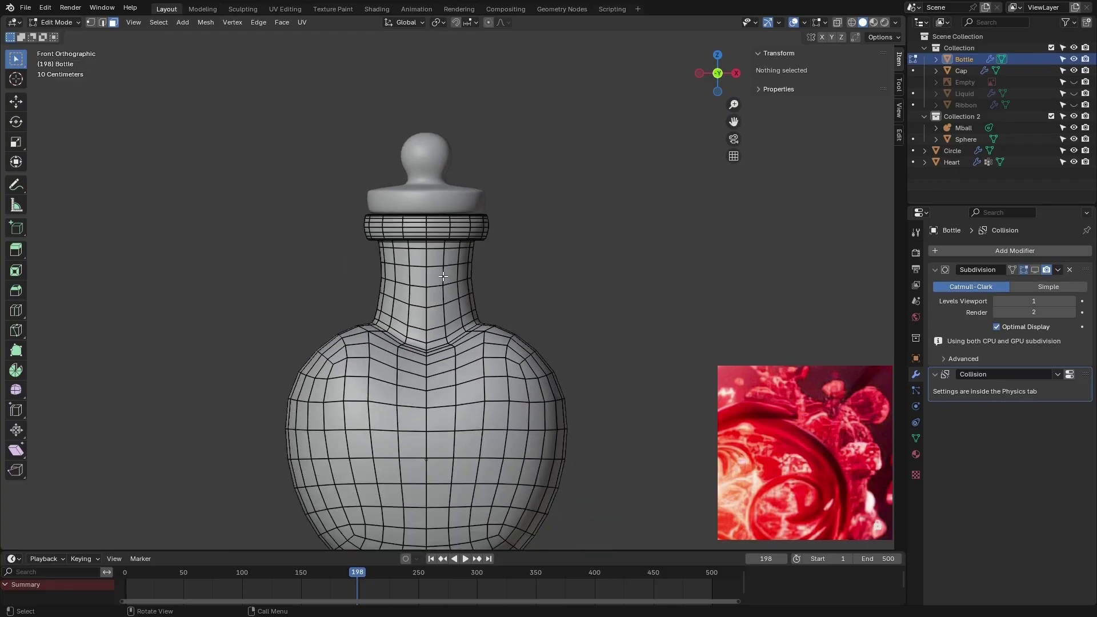
scroll(449, 233, up, 3)
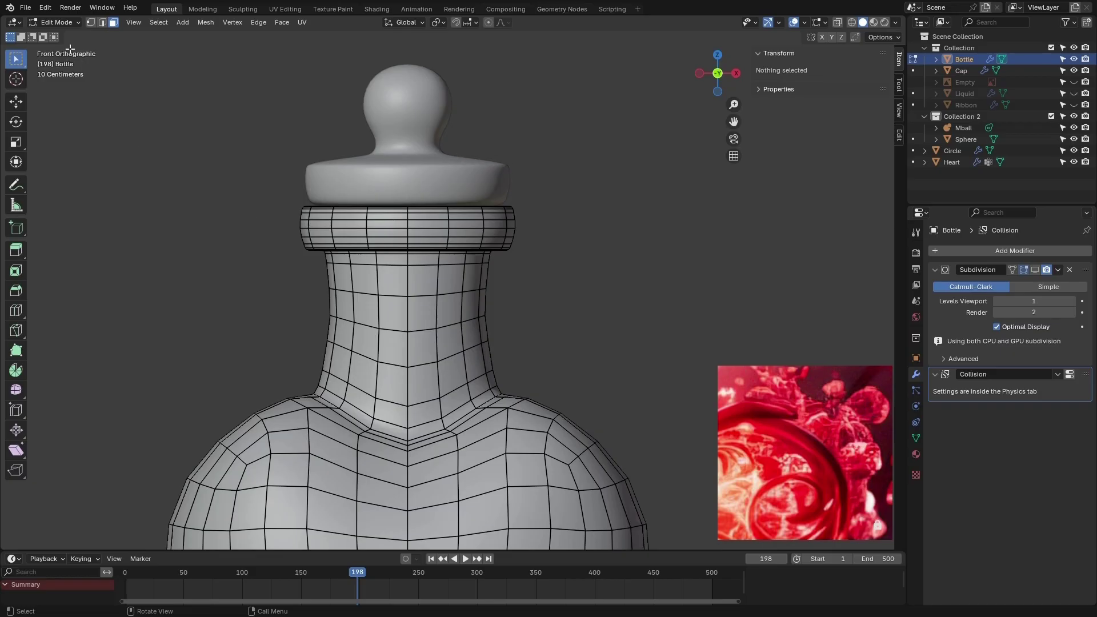
- Select the Bottle's rim and uppermost neck vertices through the mesh and raise them about 0.244 m along Z
click(93, 22)
key(alt+z)
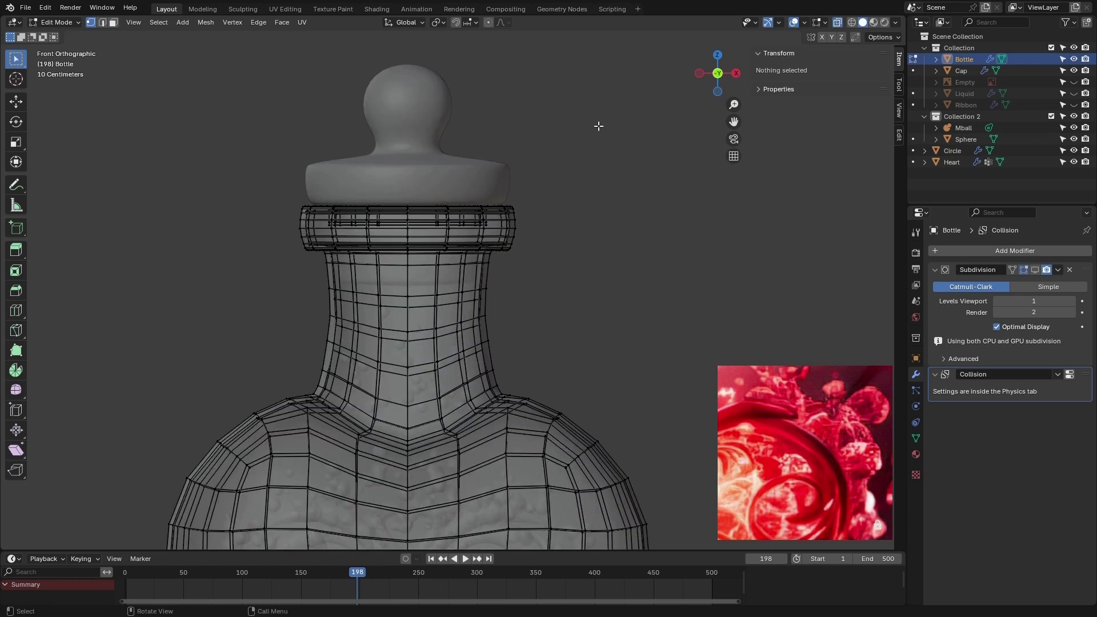
drag(607, 61, 254, 275)
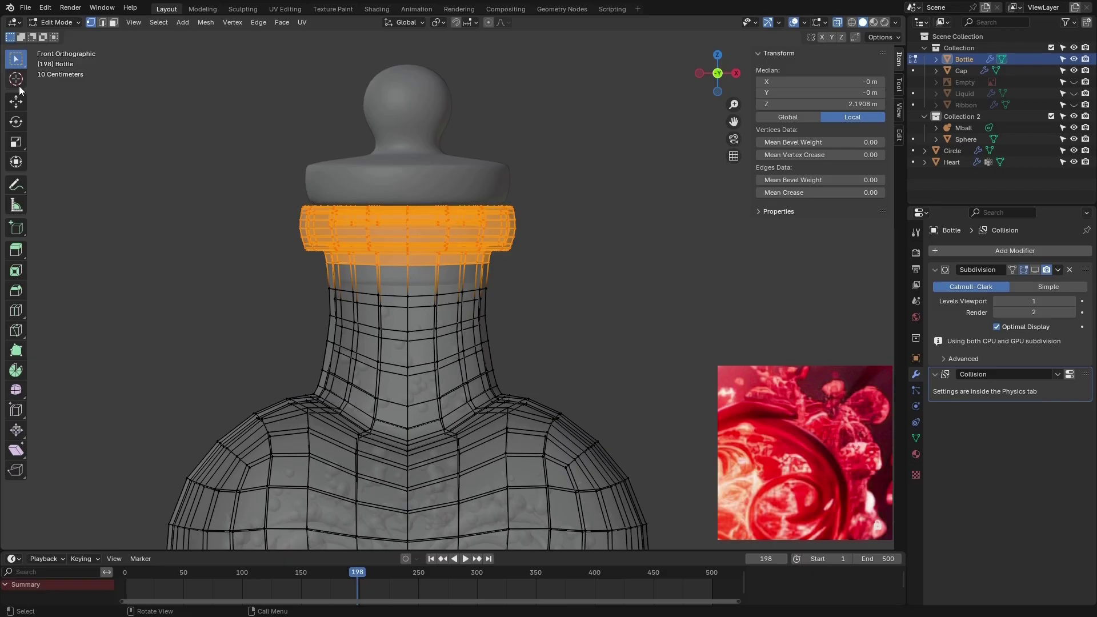
click(15, 102)
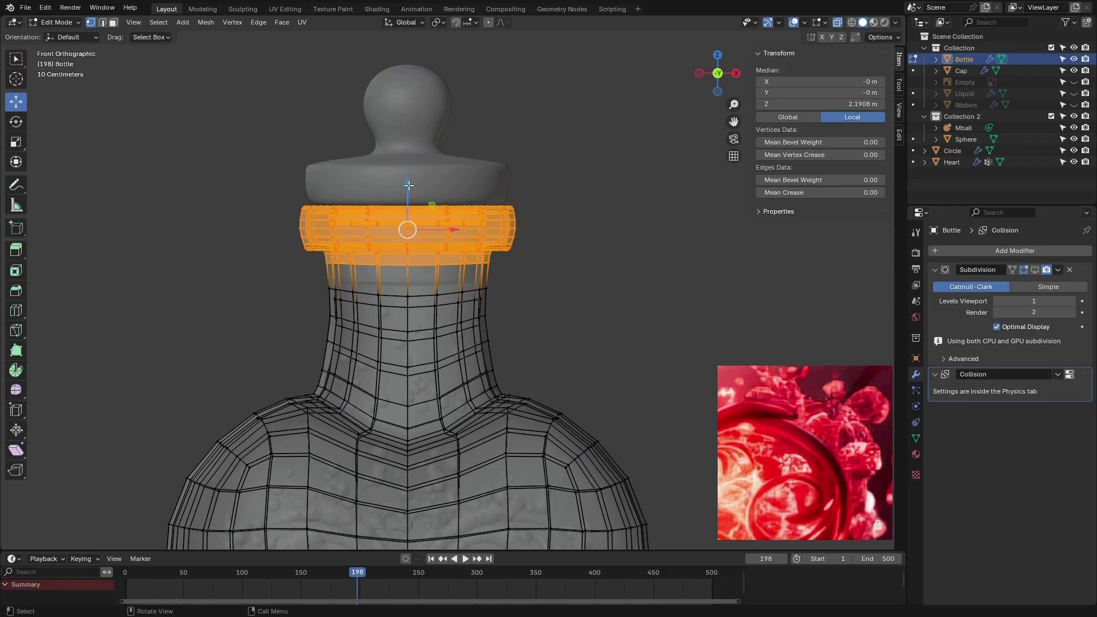
drag(409, 185, 405, 138)
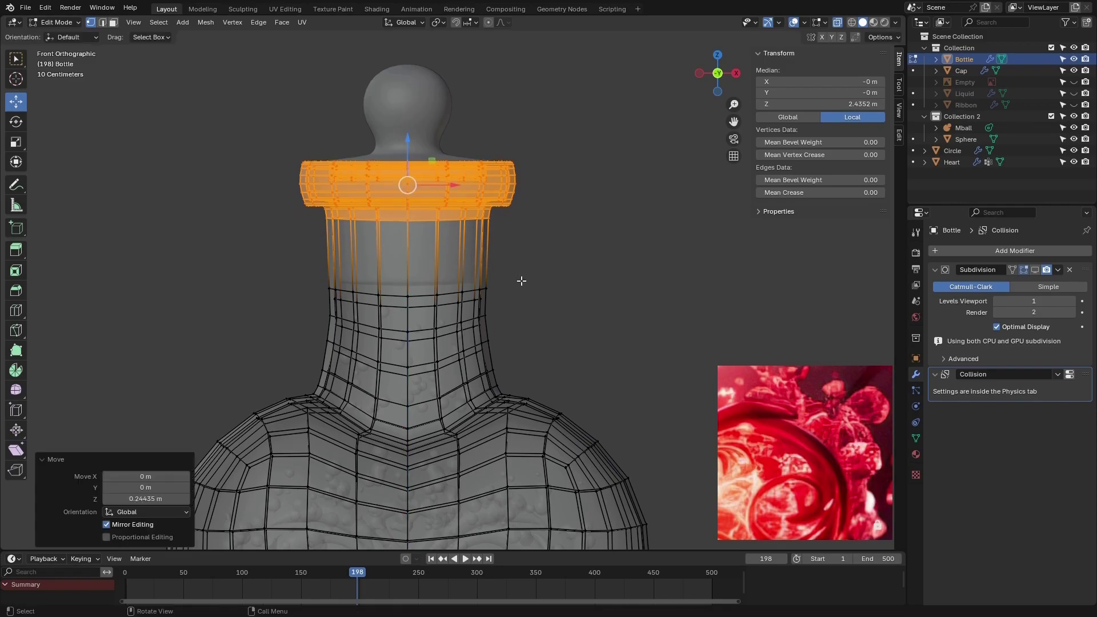
- Dissolve the horizontal edge loop directly below the stretched section of the Bottle's neck
click(104, 23)
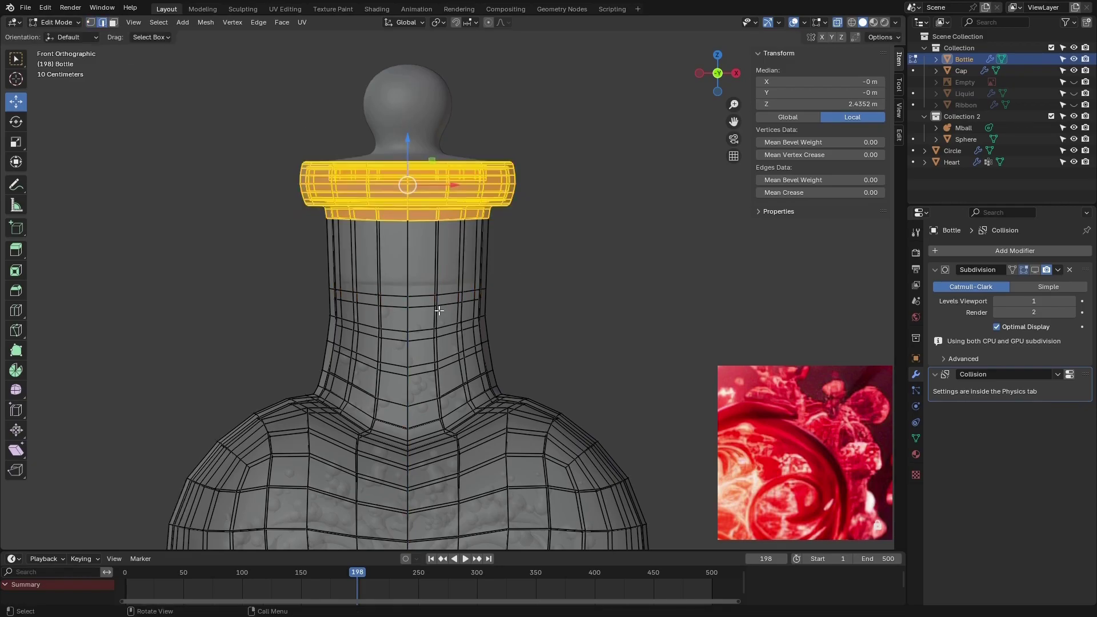
middle_drag(444, 328, 424, 316)
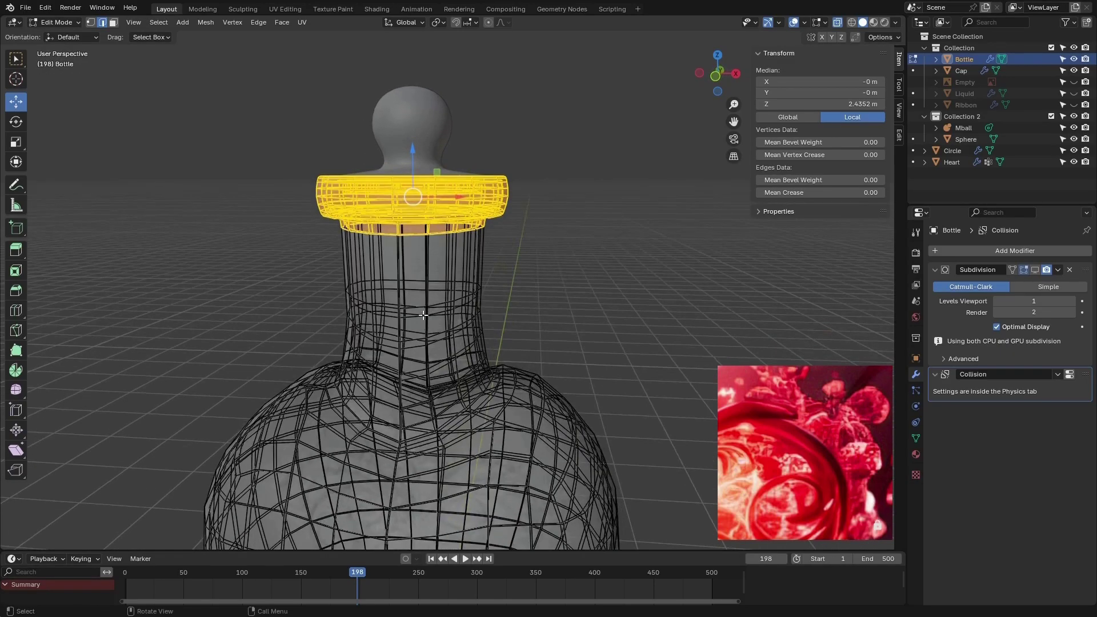
key(alt+z)
scroll(415, 319, up, 2)
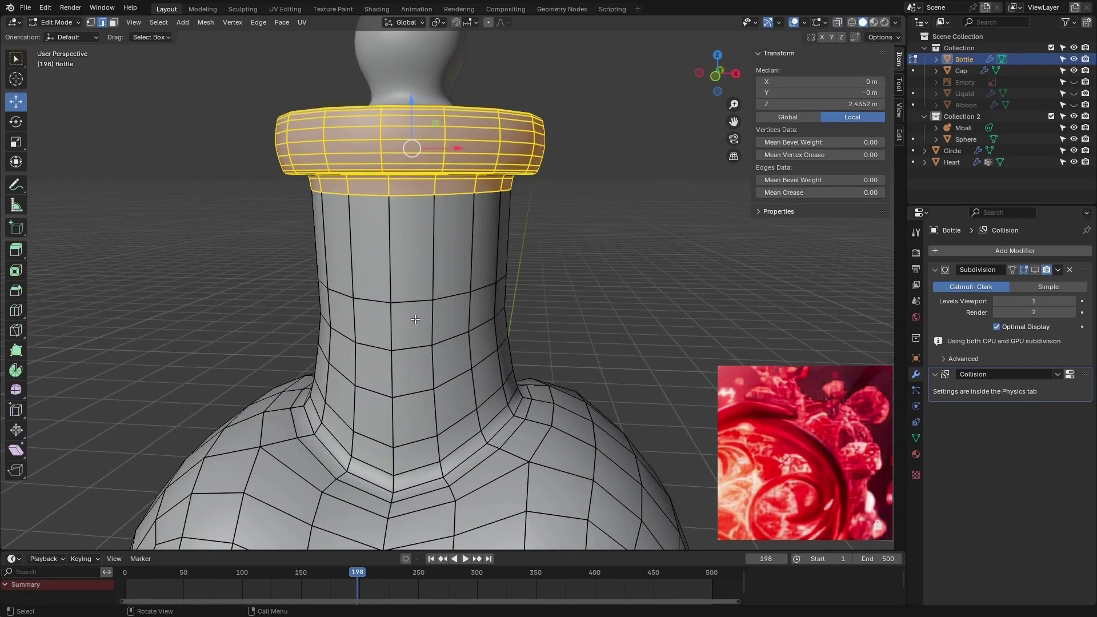
alt+click(415, 301)
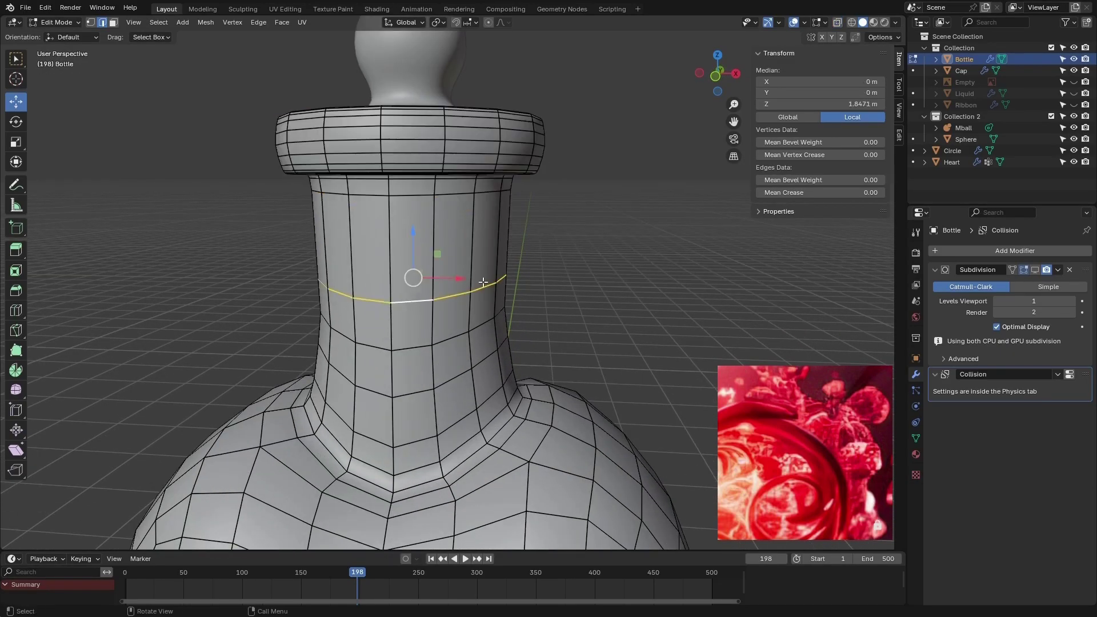
right_click(417, 303)
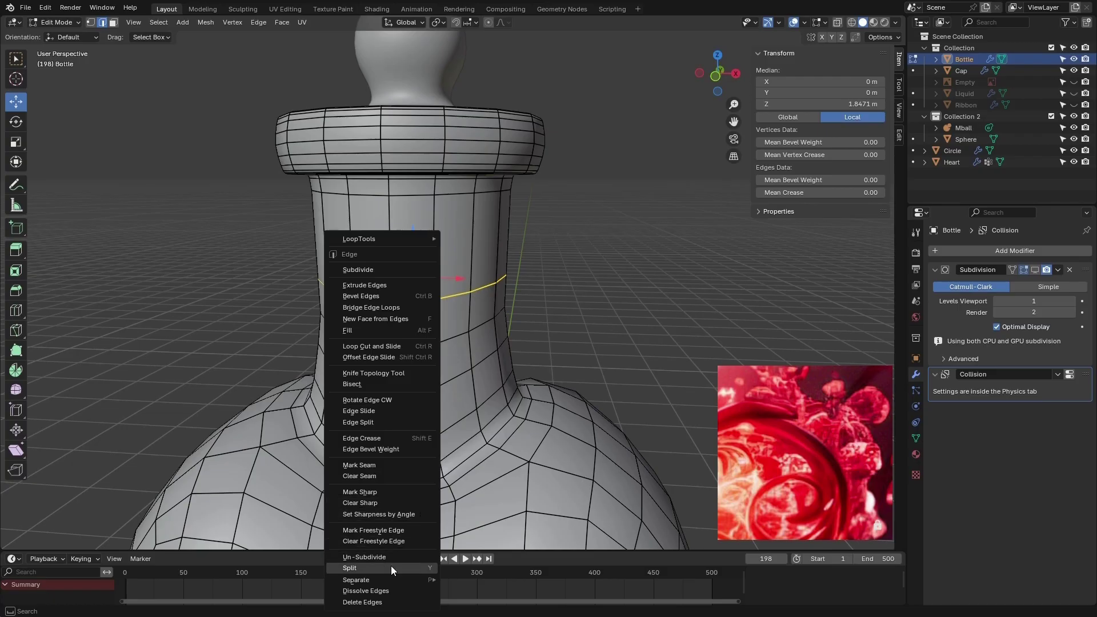
click(385, 590)
middle_drag(437, 394, 395, 290)
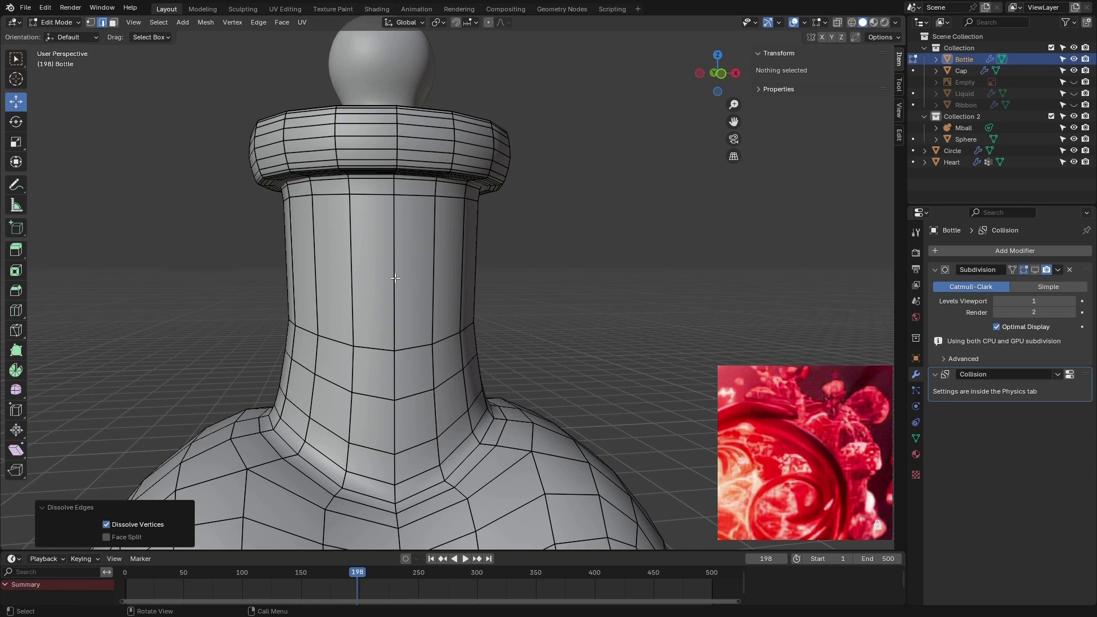
- Add two evenly spaced loop cuts around the stretched neck section and clear the selection
key(ctrl+r)
scroll(396, 279, up, 1)
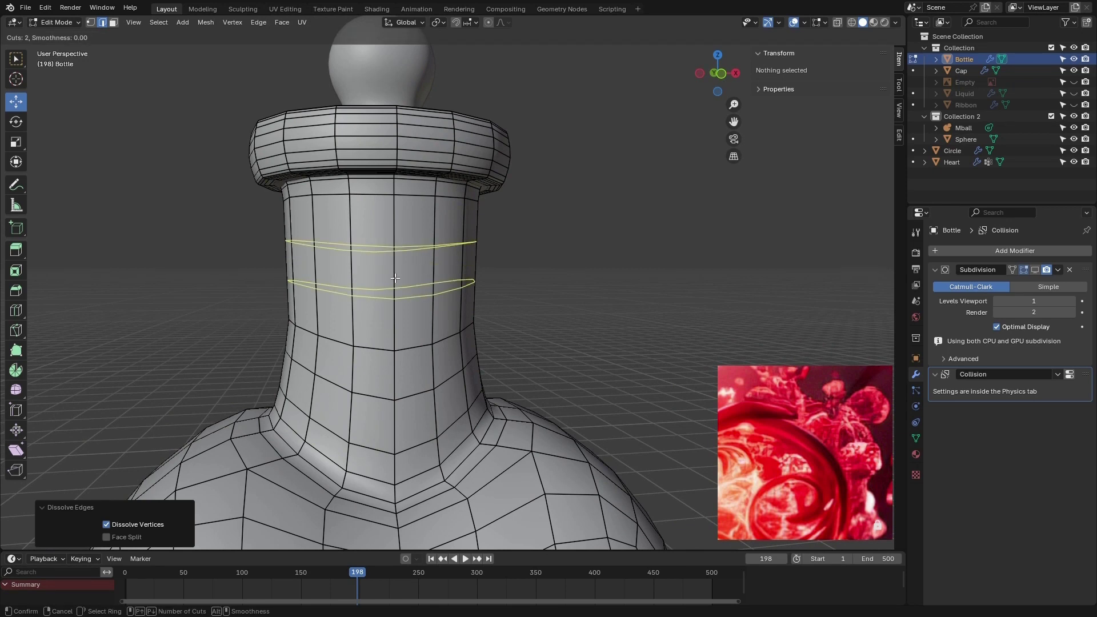
click(396, 278)
click(396, 278)
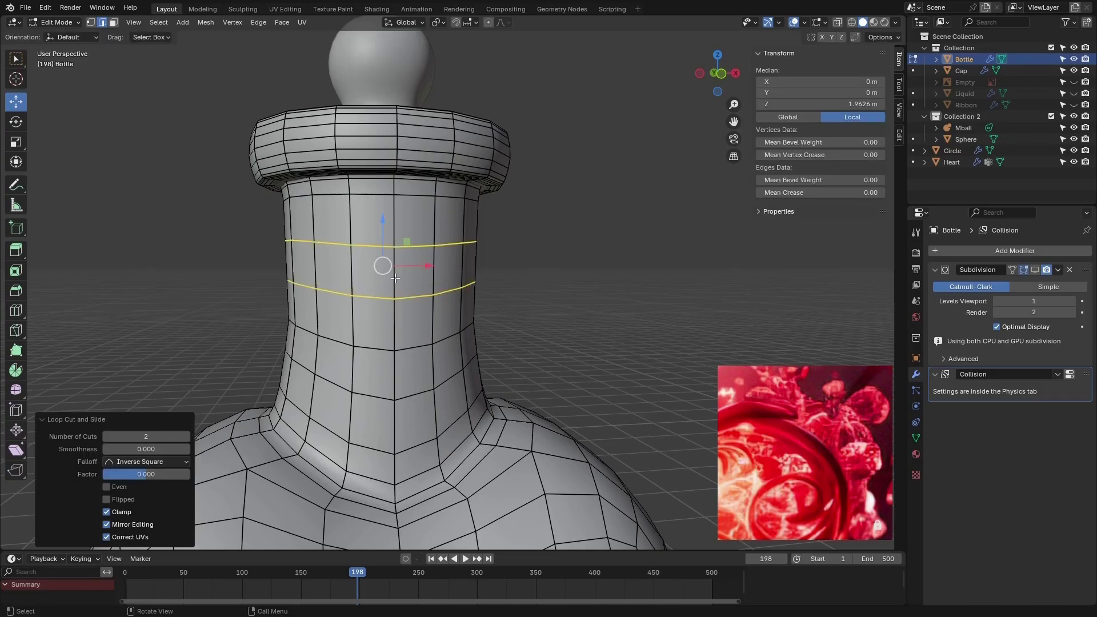
click(524, 256)
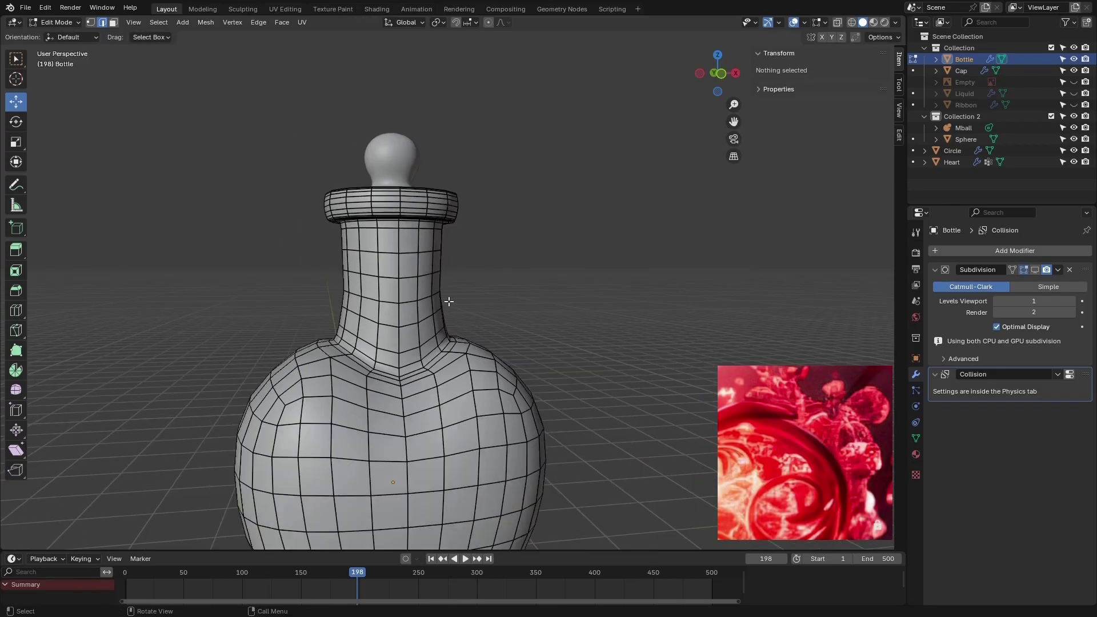
- Dissolve the lower of the two new neck edge loops with the subdivision shown in front view
middle_drag(449, 302, 392, 421)
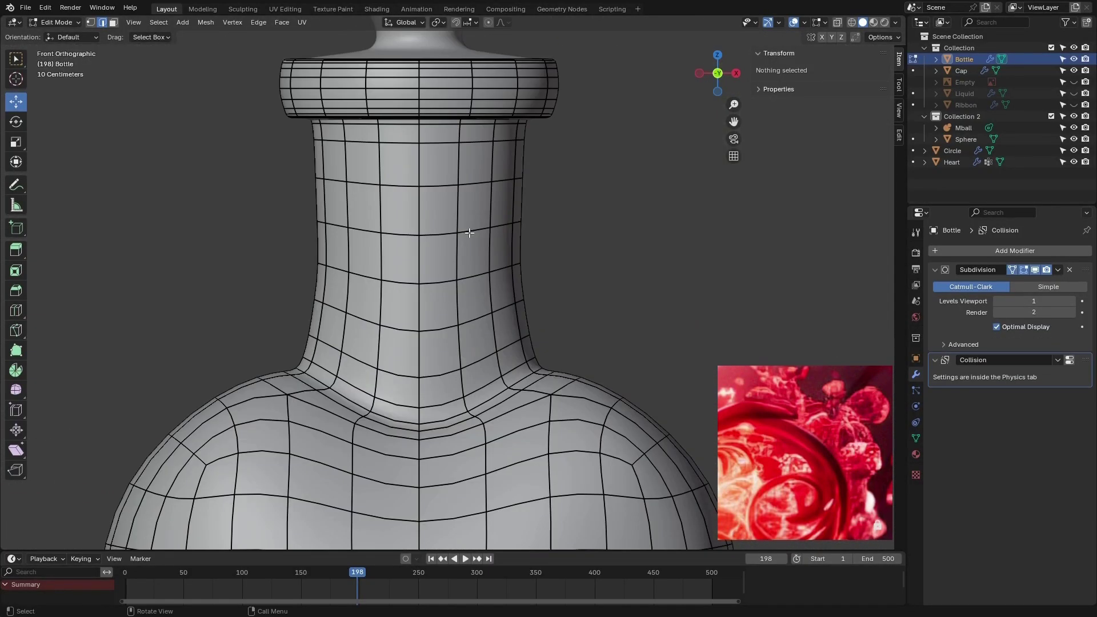
alt+click(469, 233)
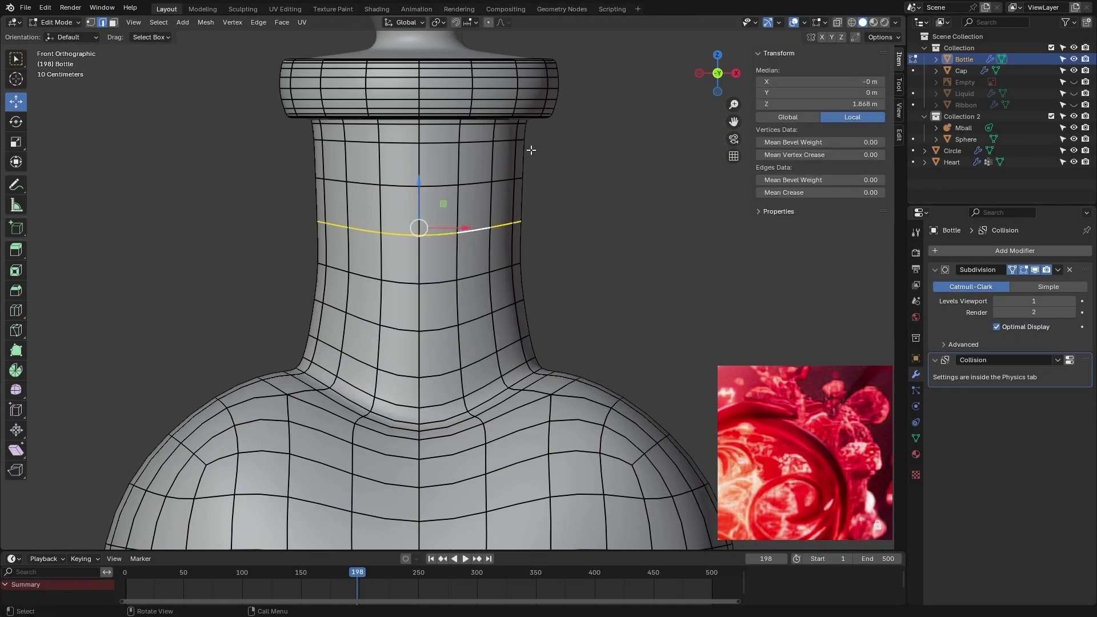
scroll(517, 221, up, 1)
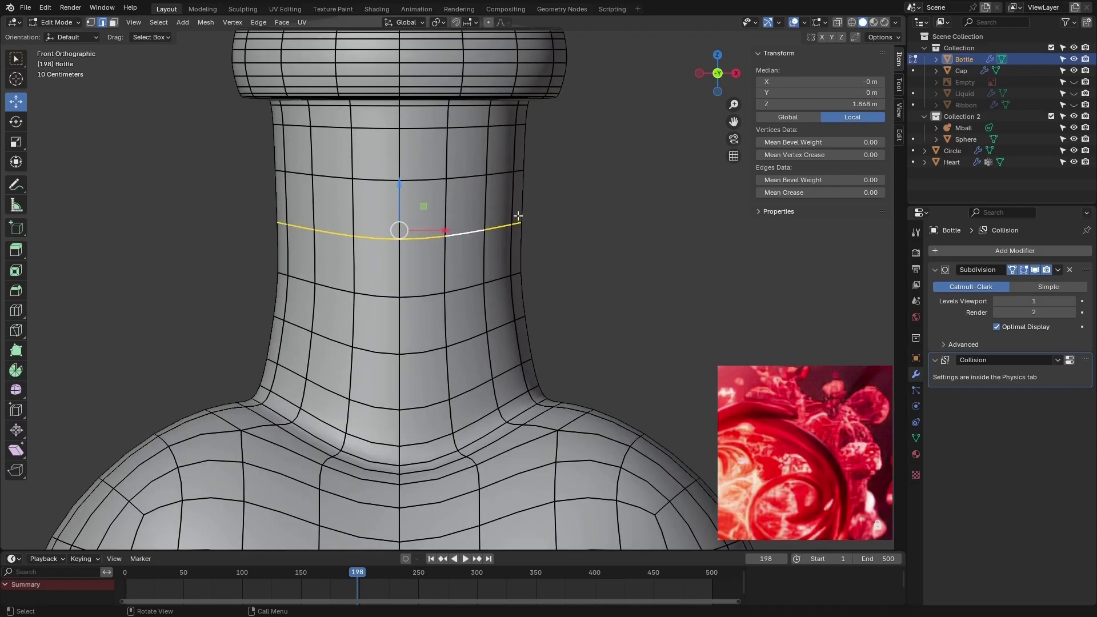
right_click(502, 228)
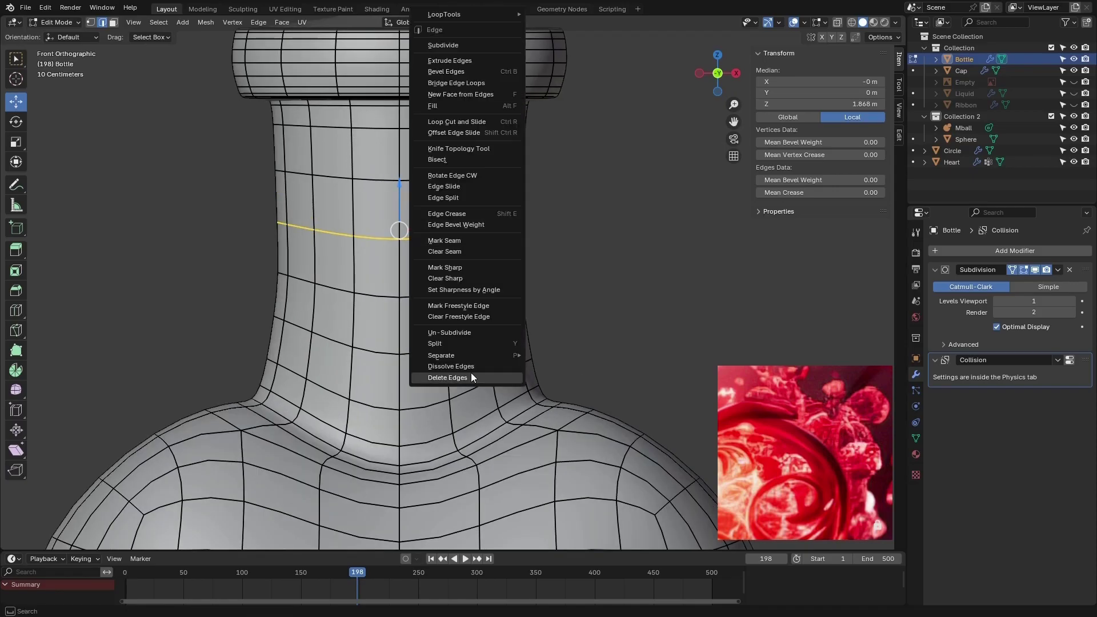
click(471, 368)
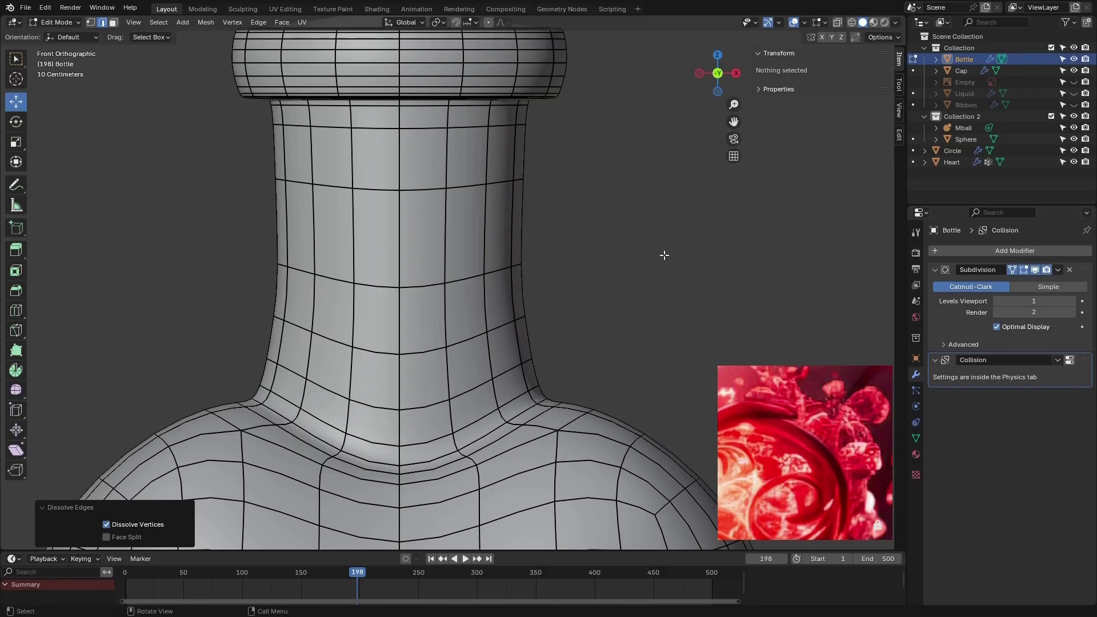
- Examine the lengthened neck and the bottle's shoulders from several angles against the reference image
scroll(507, 225, down, 7)
scroll(444, 276, up, 4)
scroll(444, 252, down, 4)
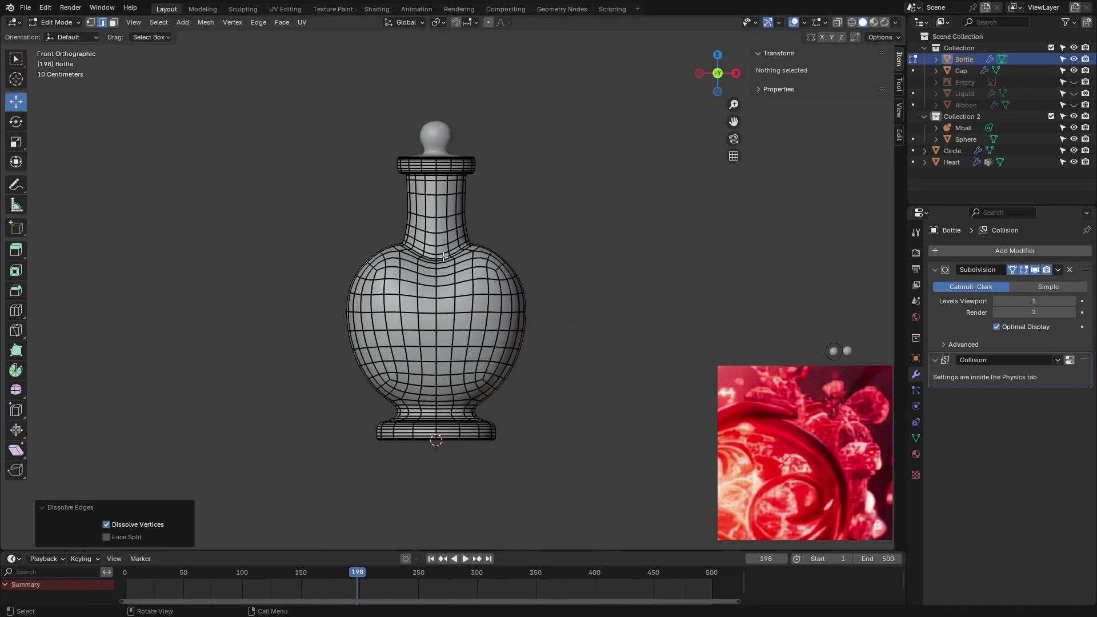
scroll(452, 257, up, 3)
scroll(457, 252, down, 4)
middle_drag(457, 253, 477, 283)
scroll(477, 283, up, 4)
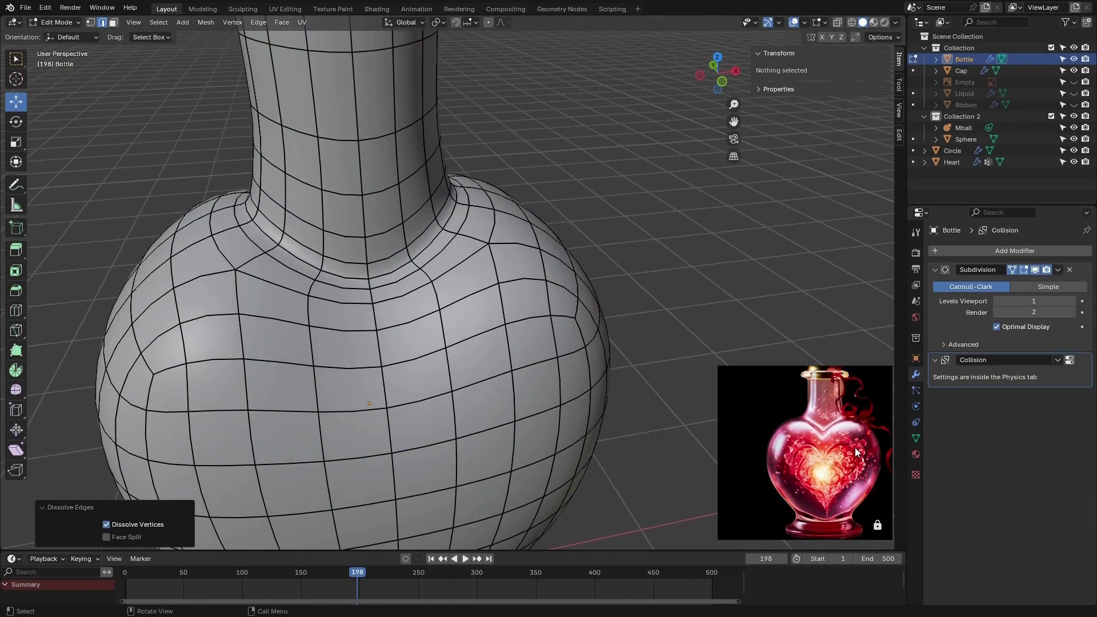
scroll(677, 454, down, 5)
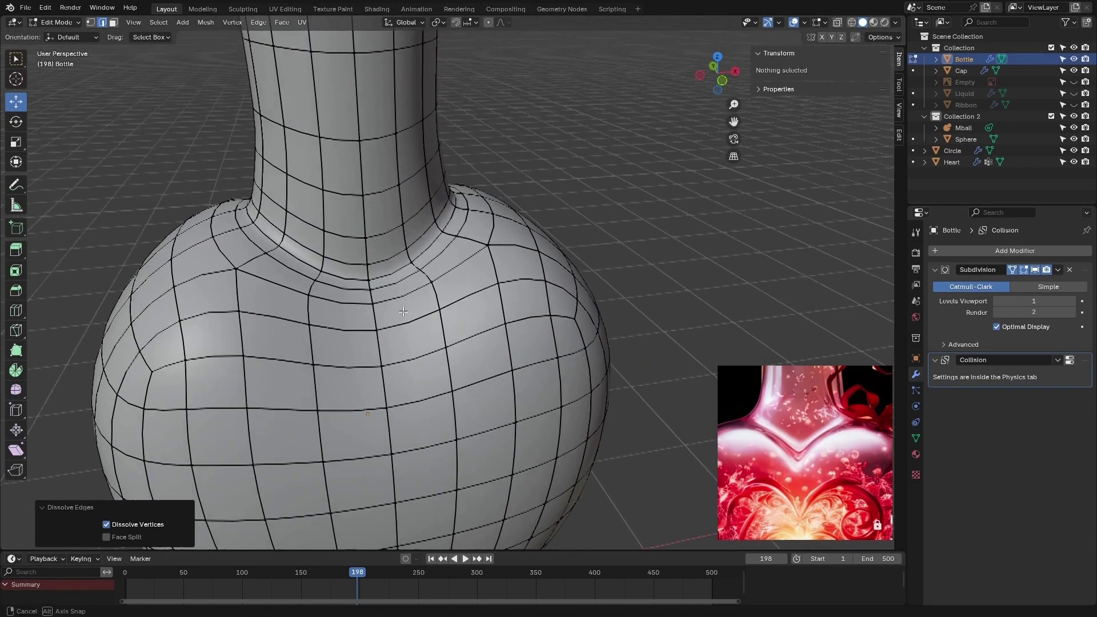
middle_drag(677, 453, 697, 245)
scroll(698, 244, up, 4)
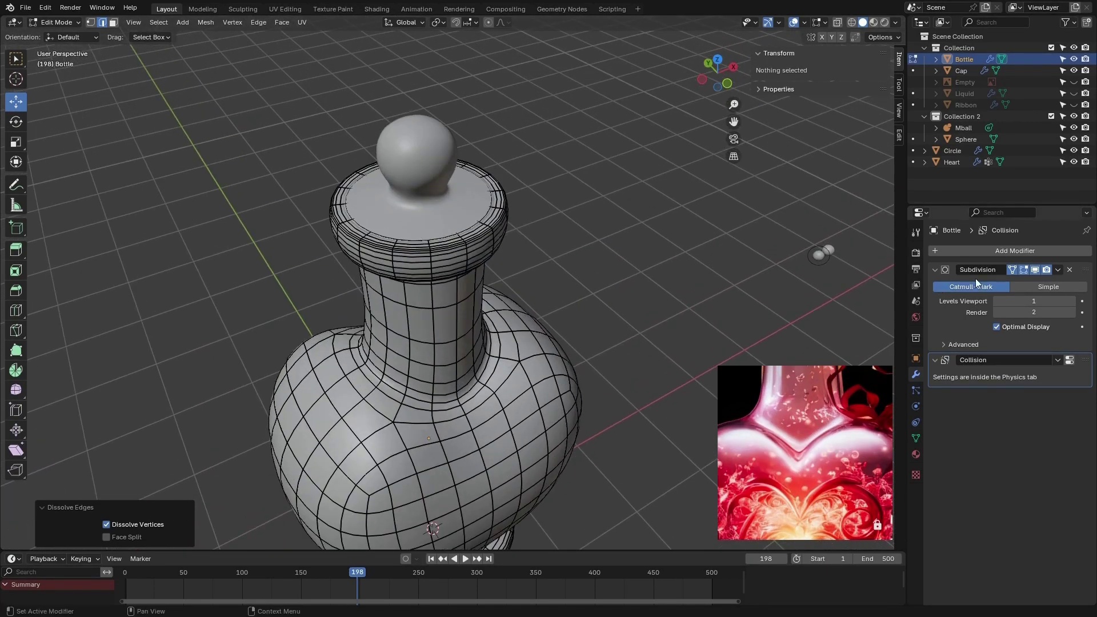
- Turn off the Bottle's Subdivision display in the viewport and hide the Cap to expose the inside of the opening
click(1040, 268)
click(1073, 70)
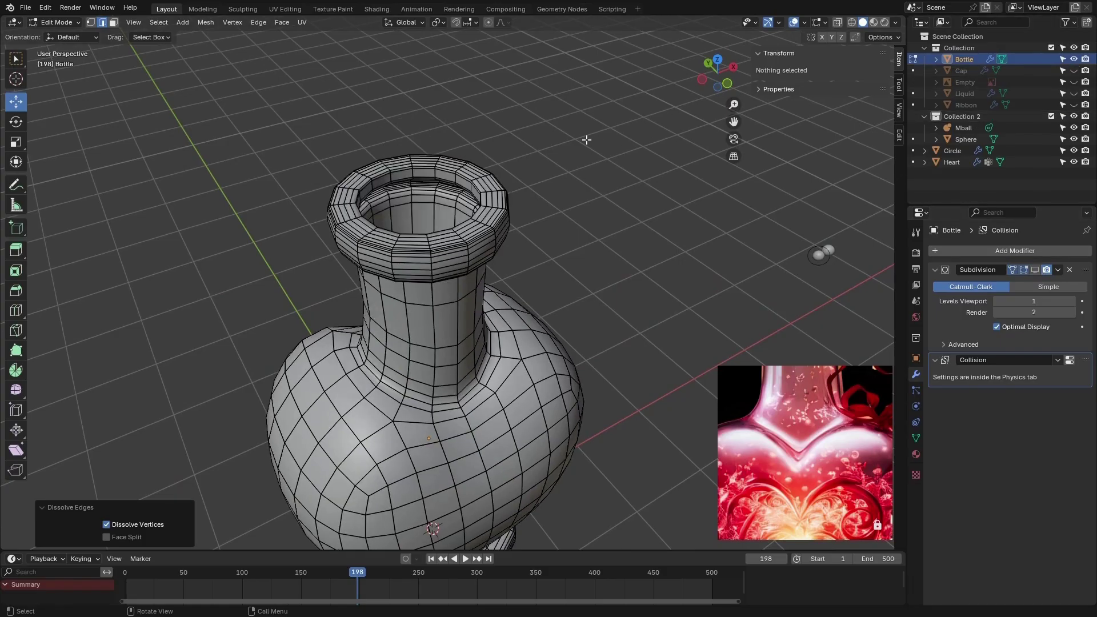
scroll(528, 186, up, 3)
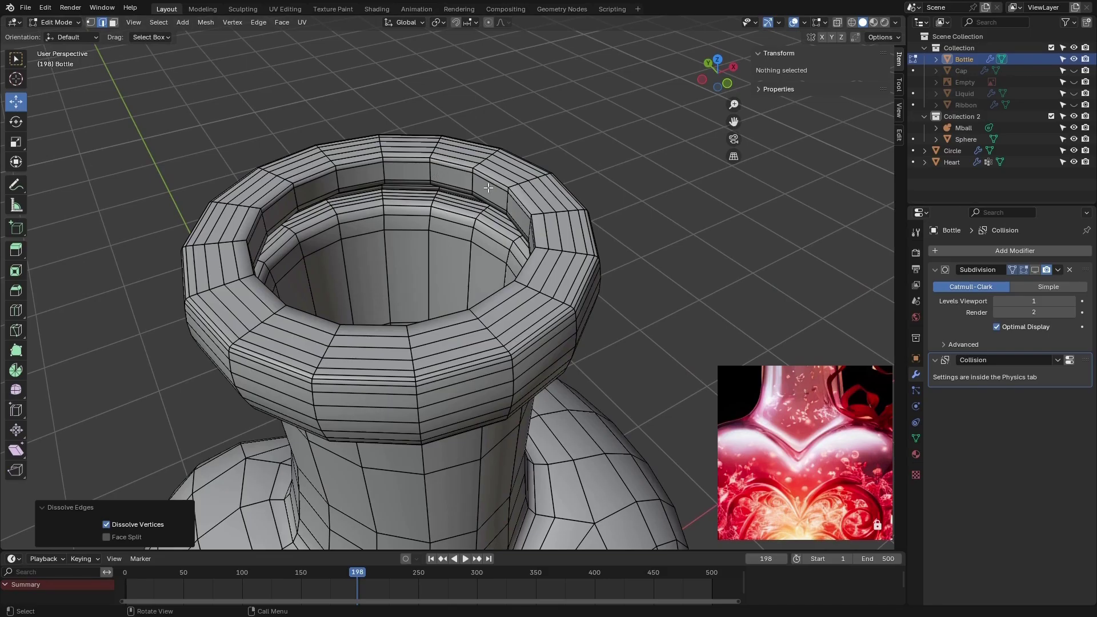
scroll(490, 187, up, 2)
scroll(485, 182, up, 2)
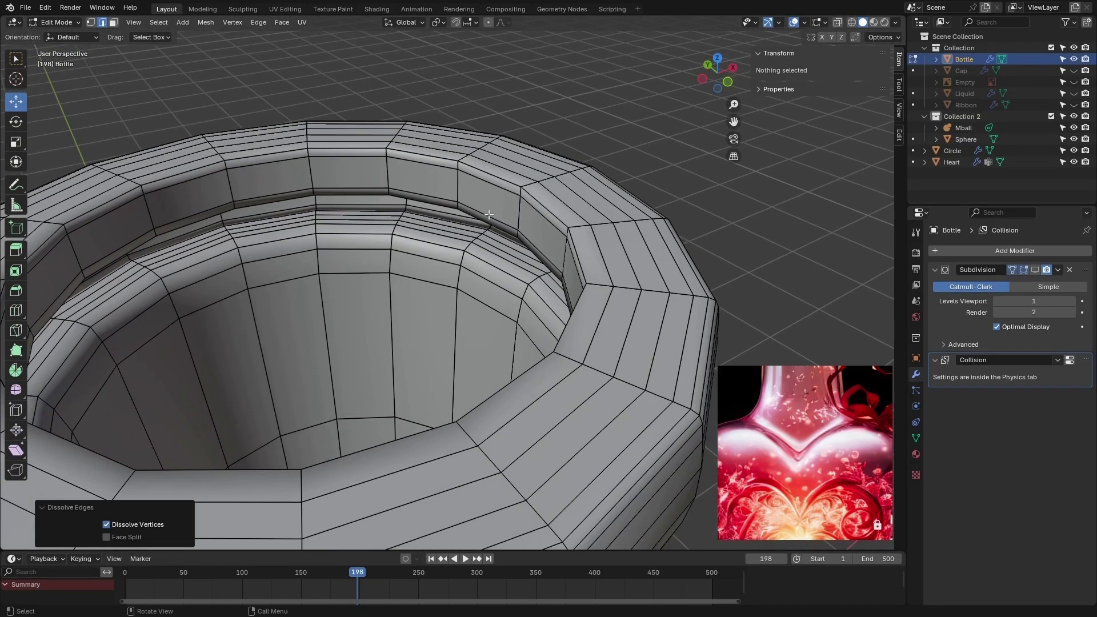
scroll(503, 184, up, 2)
- Select the edge loop on the opening's inner lip and select its Loop Inner-Region
alt+click(503, 179)
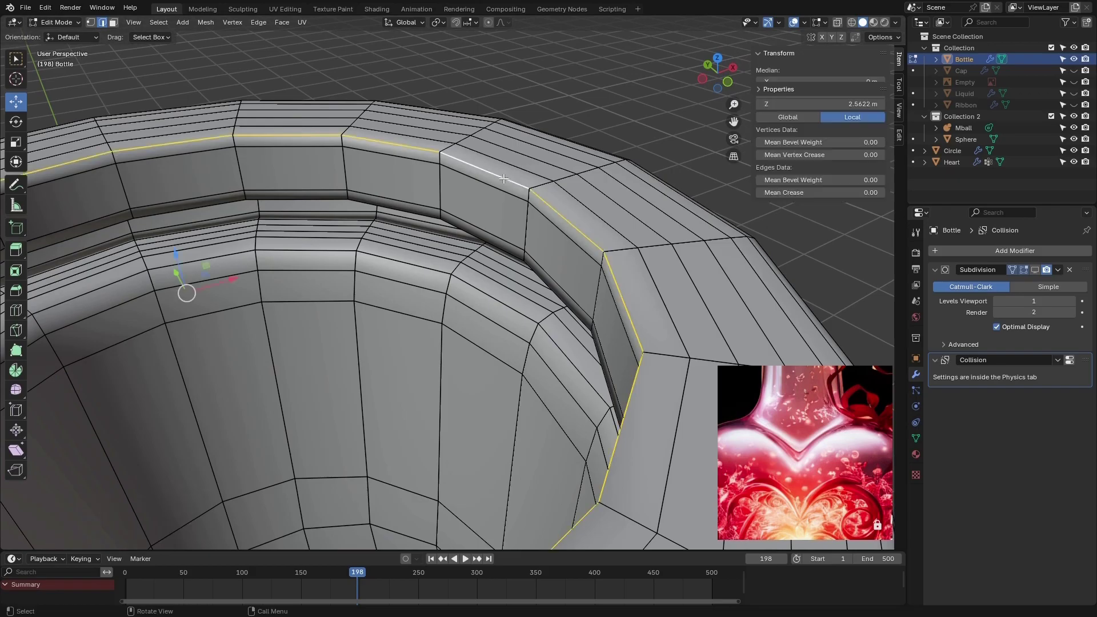
scroll(503, 178, down, 5)
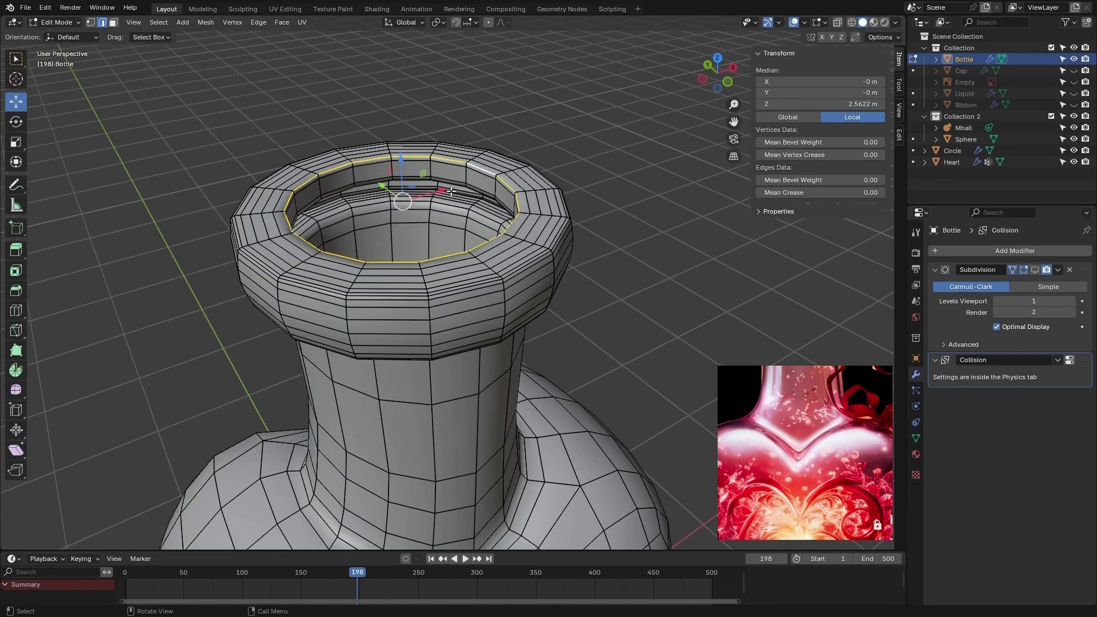
click(158, 22)
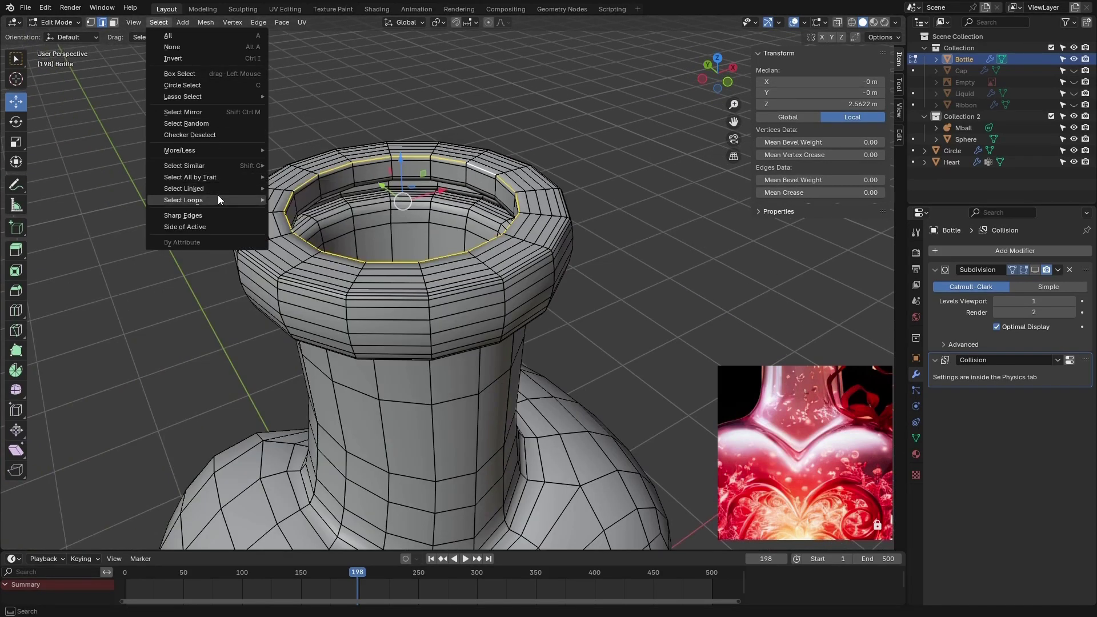
mouse_move(218, 197)
click(355, 226)
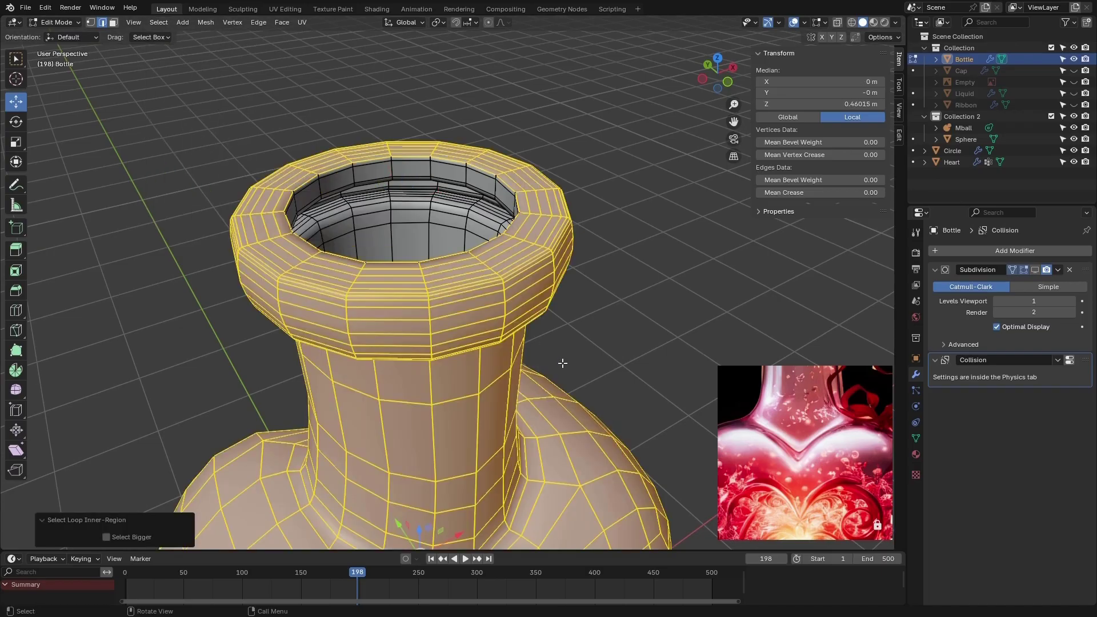
- Invert the selection to pick the Bottle's interior walls instead of its outer shell
scroll(440, 174, down, 6)
mouse_move(437, 381)
middle_down()
mouse_move(451, 292)
mouse_move(457, 374)
middle_up()
scroll(448, 181, up, 4)
scroll(448, 182, up, 4)
middle_drag(448, 182, 390, 192)
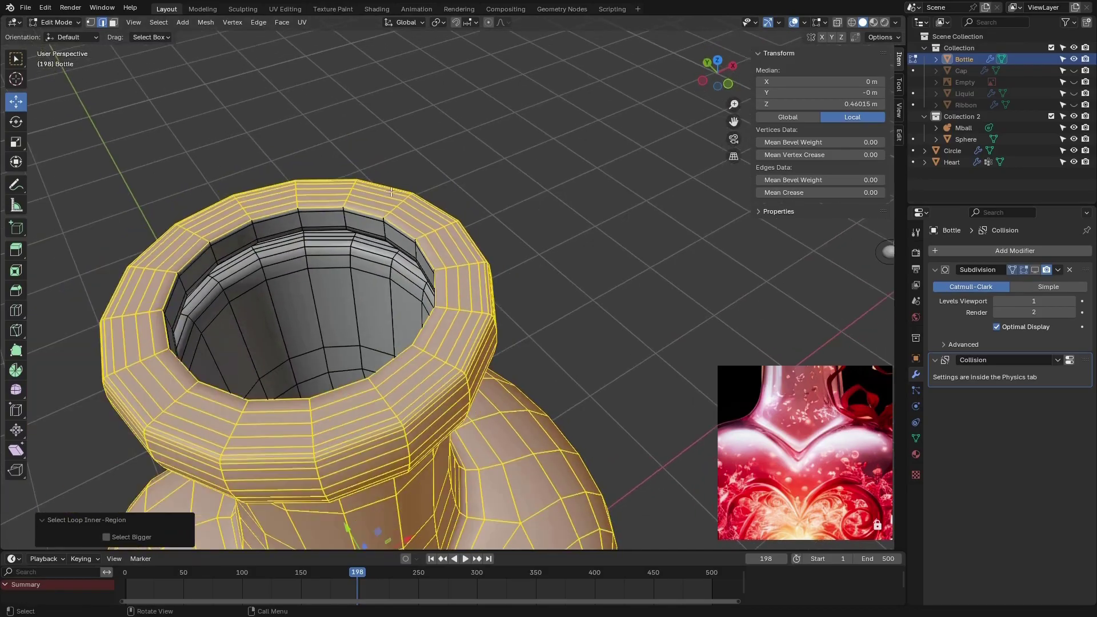
key(ctrl+i)
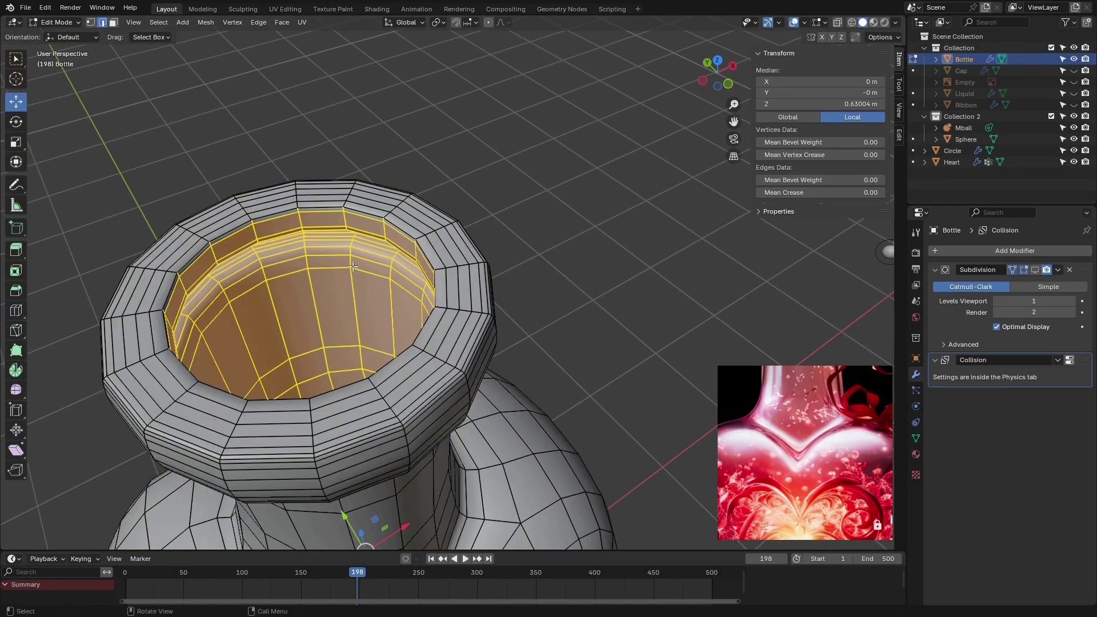
- Delete the selected interior wall faces of the Bottle, keeping only its outer shell
scroll(382, 240, down, 4)
middle_drag(391, 289, 355, 275)
scroll(349, 297, up, 3)
key(x)
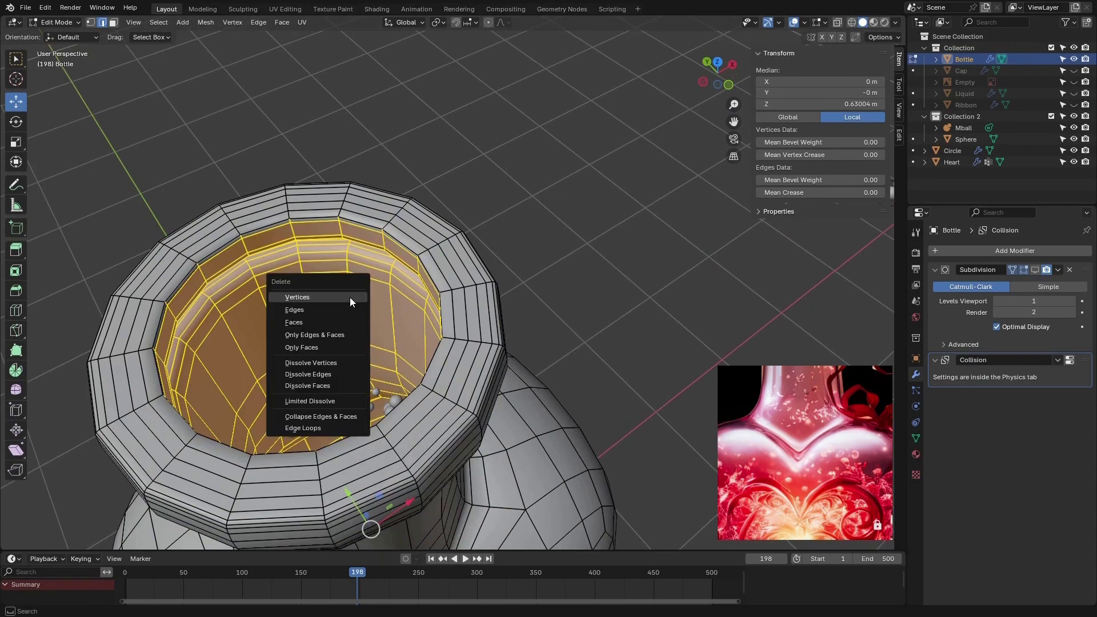
click(334, 326)
scroll(423, 312, down, 4)
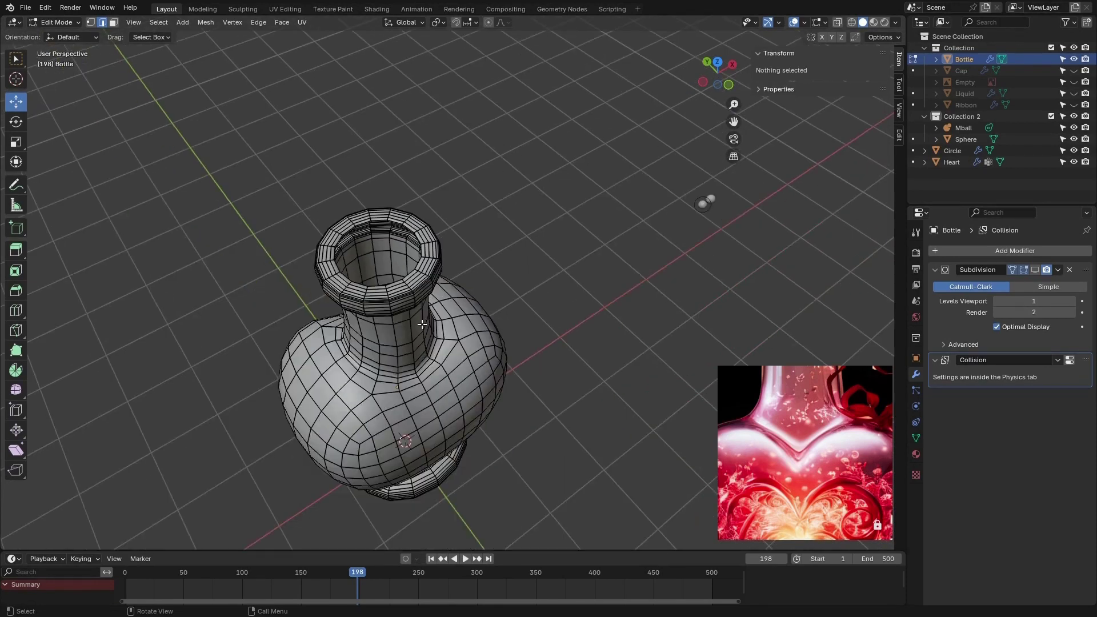
middle_drag(423, 312, 422, 229)
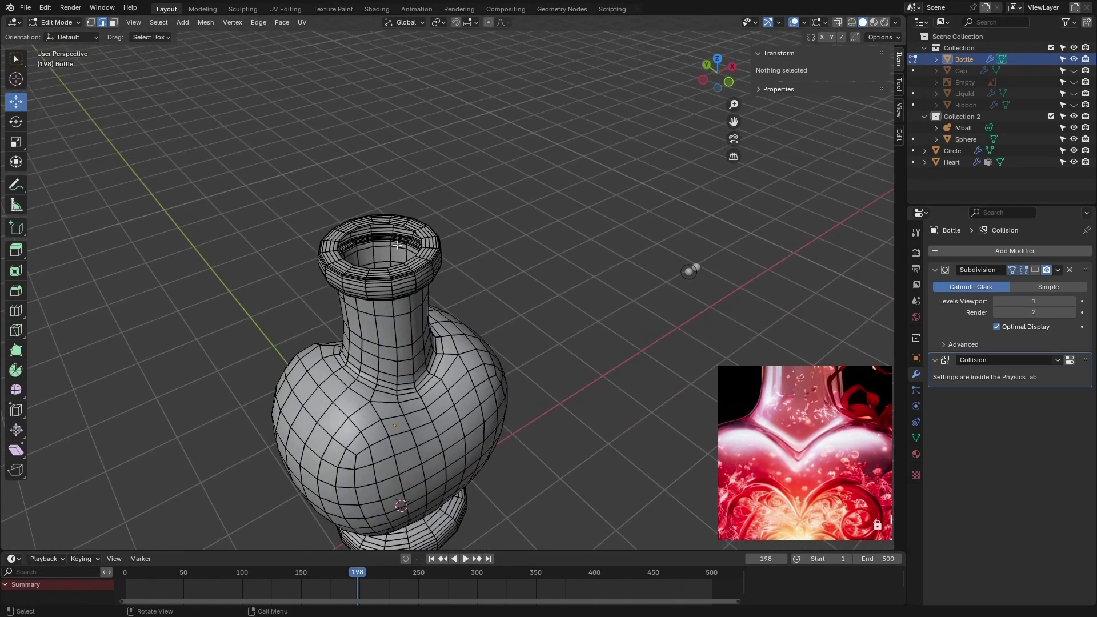
- Select the edge loop around the opening's inner lip, expand it with Select Loop Inner-Region and delete the resulting thin ring of faces
scroll(424, 179, up, 6)
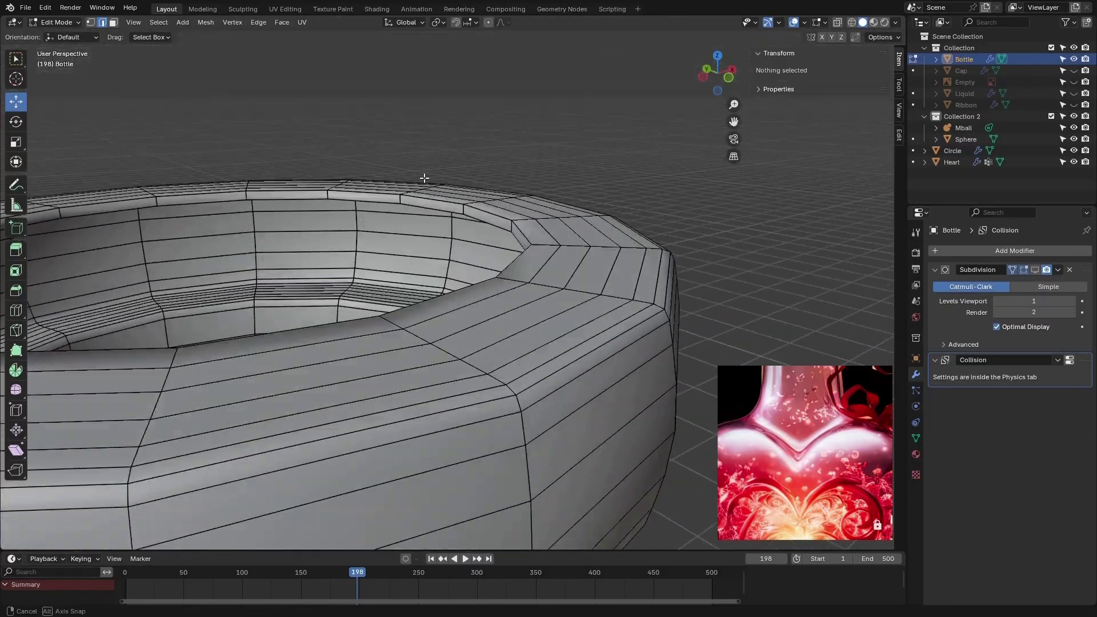
middle_drag(424, 178, 453, 209)
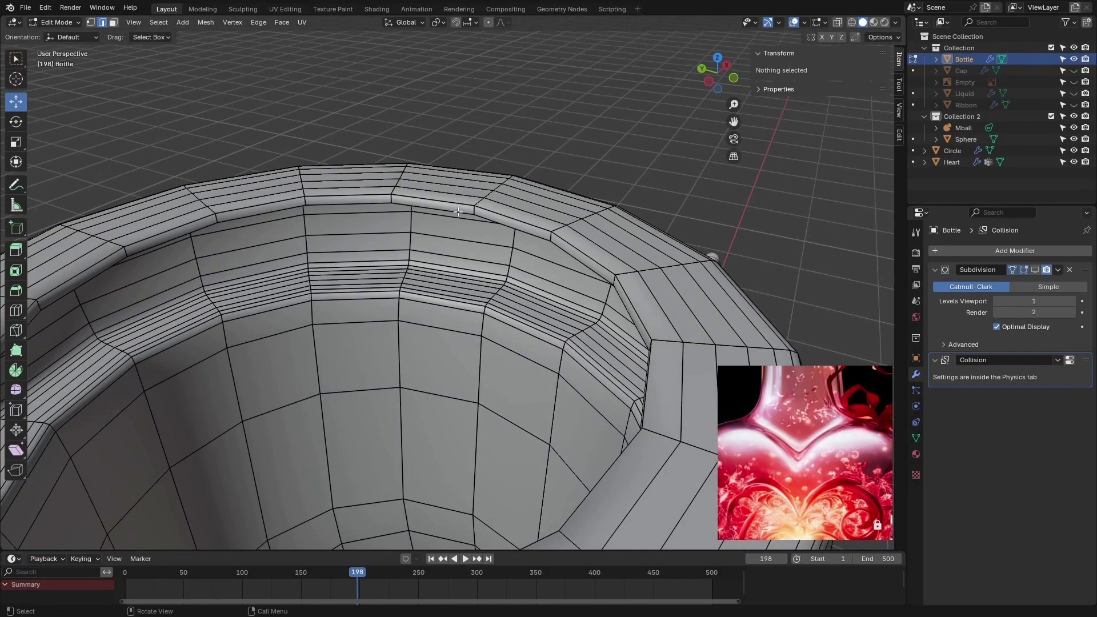
click(452, 209)
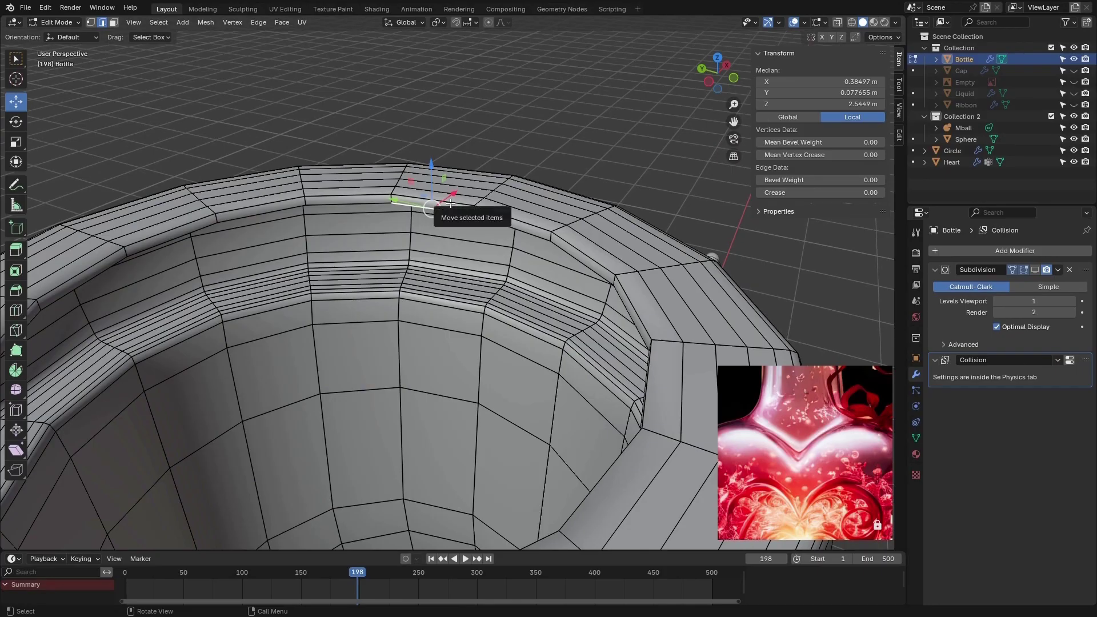
alt+click(451, 203)
middle_drag(451, 203, 294, 126)
click(159, 22)
mouse_move(226, 199)
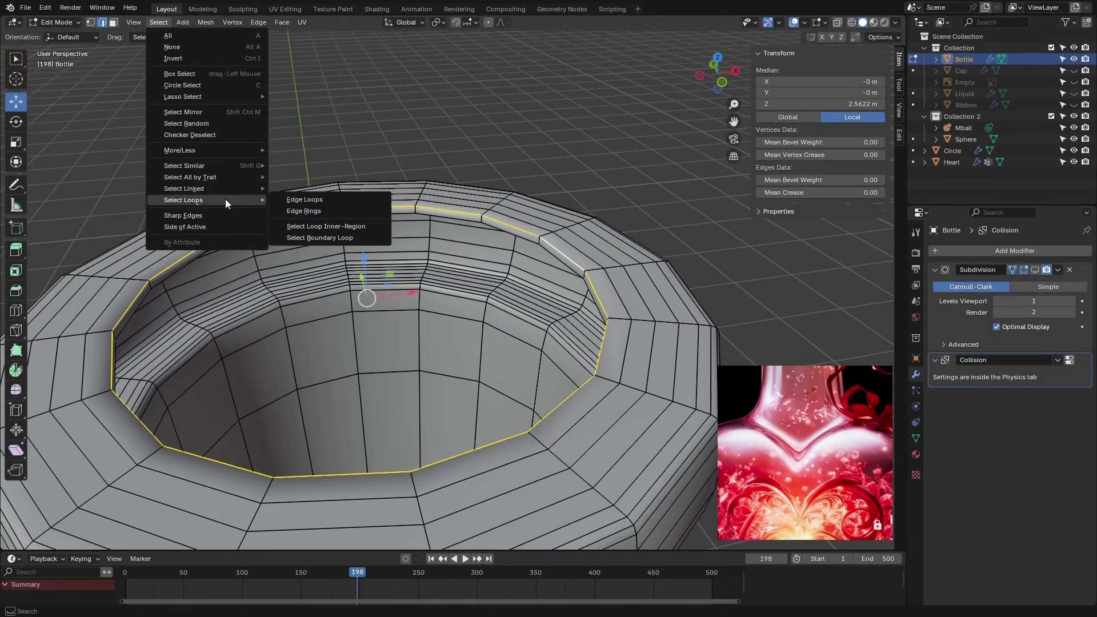
click(343, 226)
key(x)
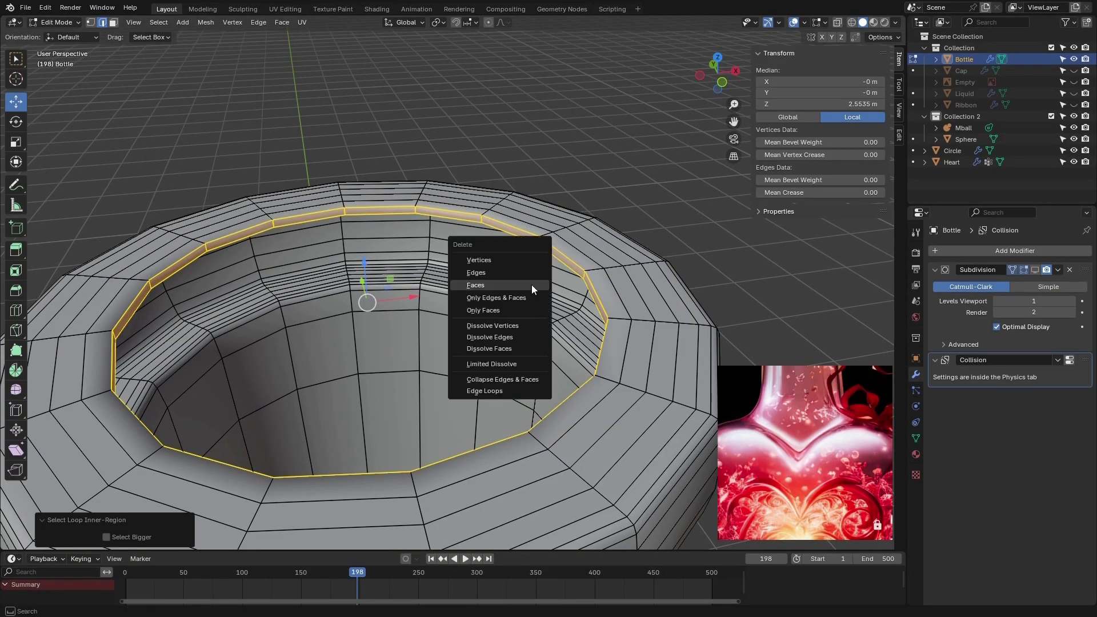
click(531, 284)
- Review the Bottle's remaining outer shell around the rim, neck and shoulders, and save the file
mouse_move(434, 260)
middle_down()
mouse_move(388, 270)
mouse_move(423, 319)
mouse_move(425, 251)
mouse_move(429, 264)
middle_up()
scroll(430, 263, down, 10)
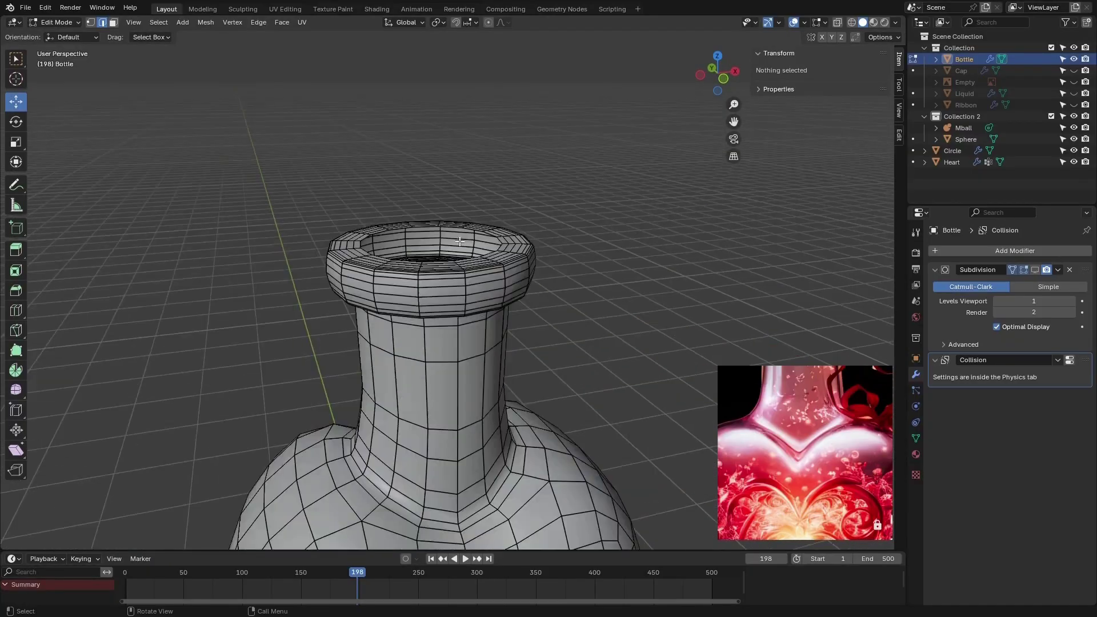
scroll(472, 374, up, 2)
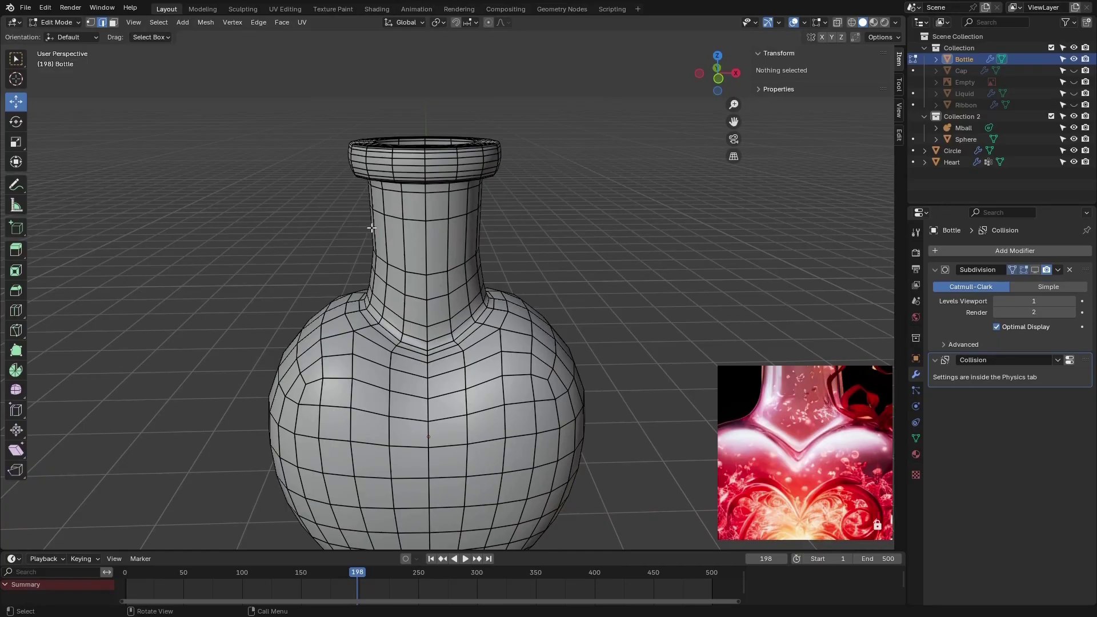
scroll(452, 320, down, 2)
scroll(454, 323, up, 5)
scroll(434, 356, down, 3)
middle_drag(434, 356, 469, 328)
scroll(469, 328, up, 1)
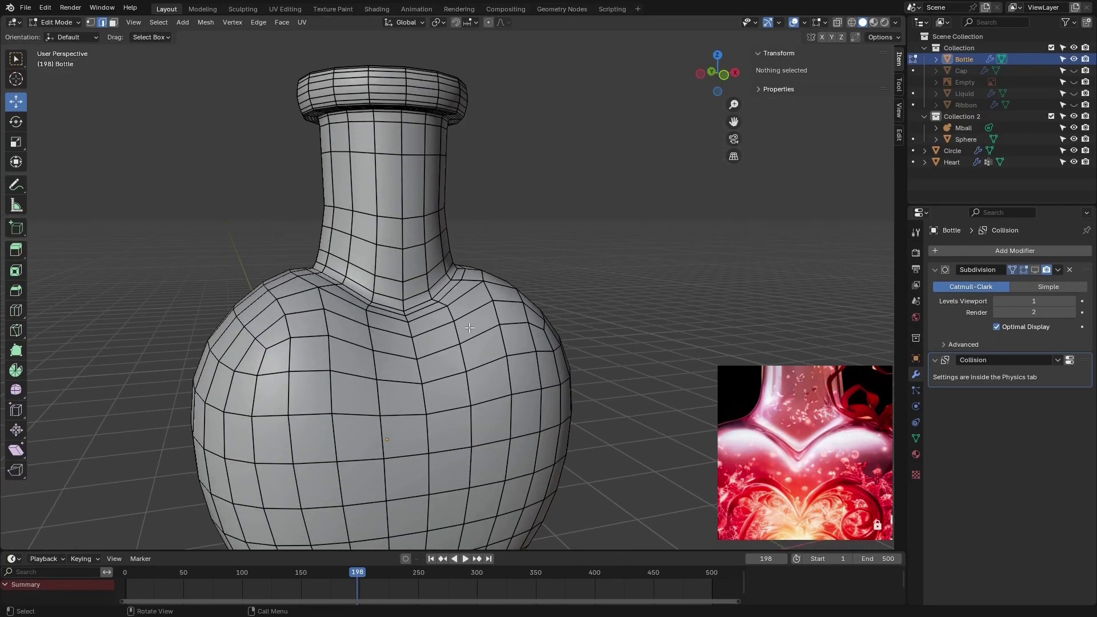
key(ctrl+s)
- Switch to vertex selection and enable mesh mirroring on the X and Y axes for the Bottle
scroll(474, 291, down, 4)
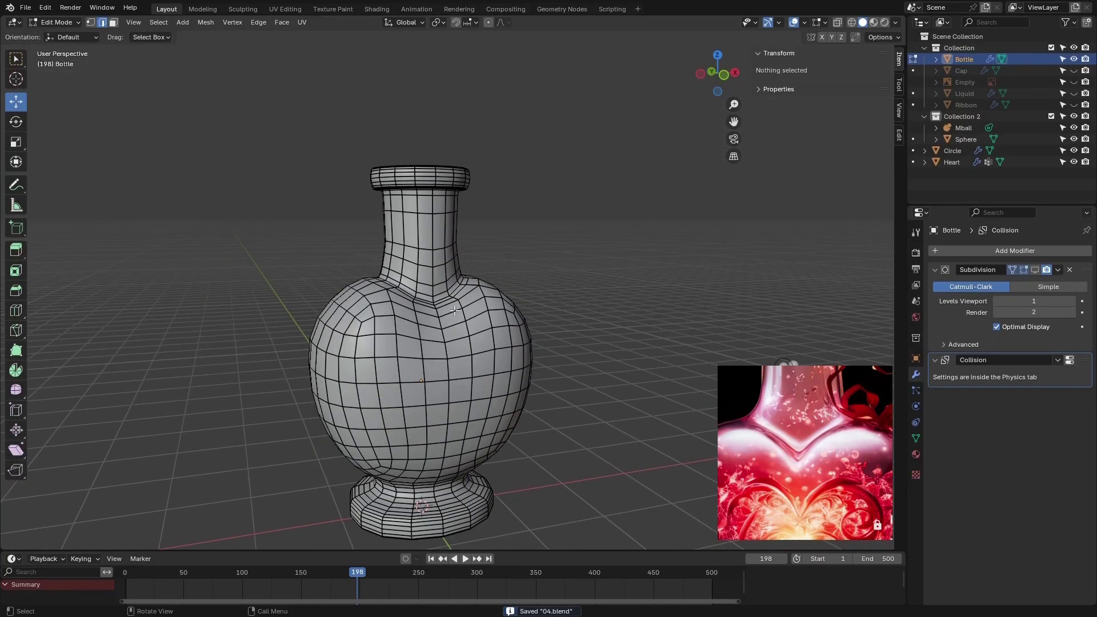
scroll(454, 310, up, 3)
scroll(448, 321, down, 3)
scroll(447, 320, up, 2)
middle_drag(447, 321, 401, 332)
scroll(519, 238, up, 2)
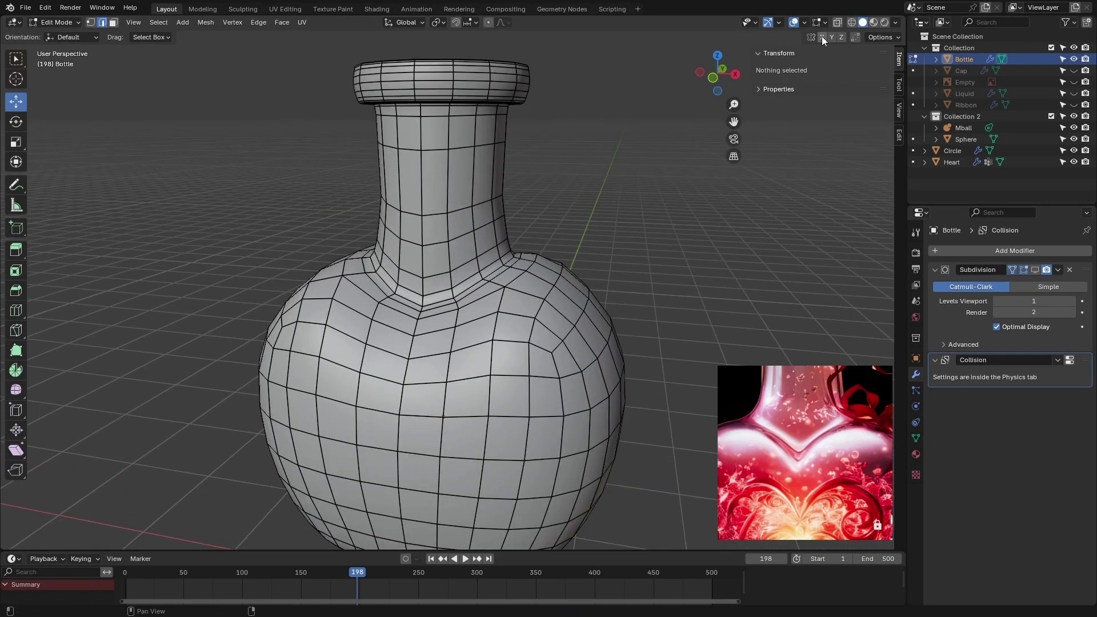
click(91, 23)
click(831, 37)
middle_drag(509, 286, 526, 269)
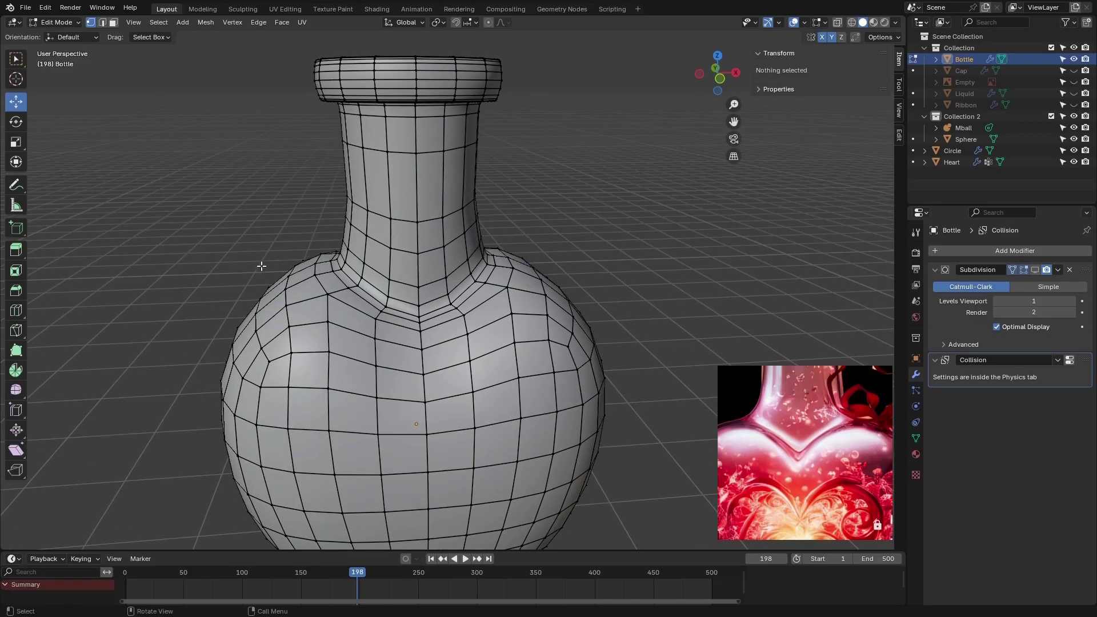
- Try to raise a vertex on the Bottle's front shoulder beside the neck crease, and undo the move
middle_drag(261, 266, 340, 310)
scroll(451, 269, down, 5)
scroll(341, 311, down, 2)
scroll(409, 300, up, 7)
shift+middle_drag(557, 294, 452, 288)
click(452, 299)
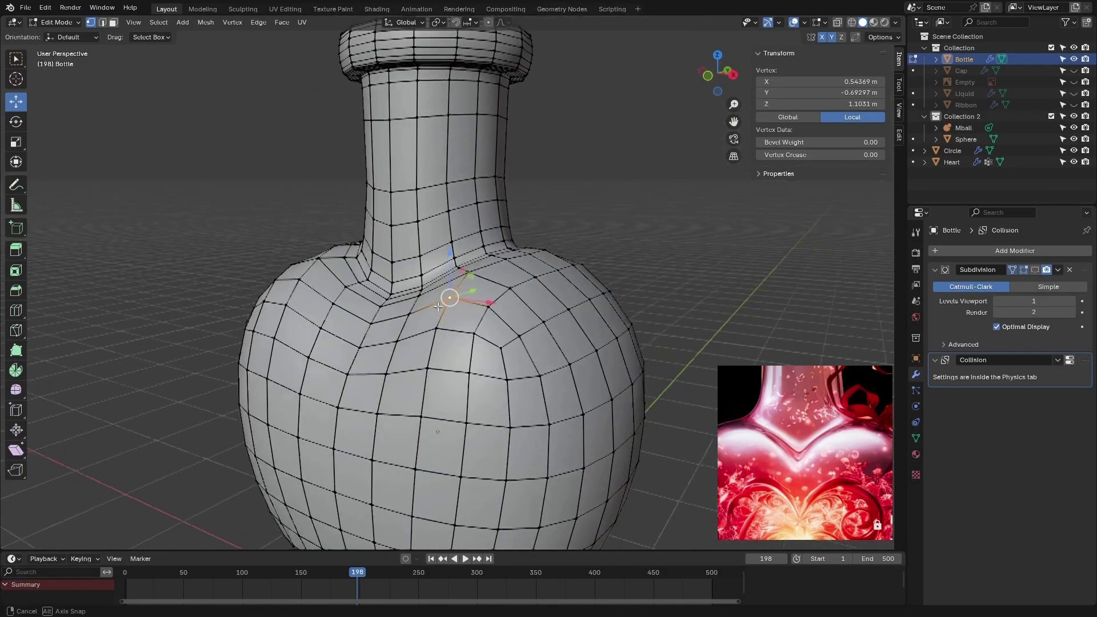
scroll(452, 287, up, 2)
drag(449, 261, 449, 111)
middle_drag(449, 111, 539, 256)
scroll(483, 259, down, 5)
scroll(486, 245, up, 4)
key(ctrl+z)
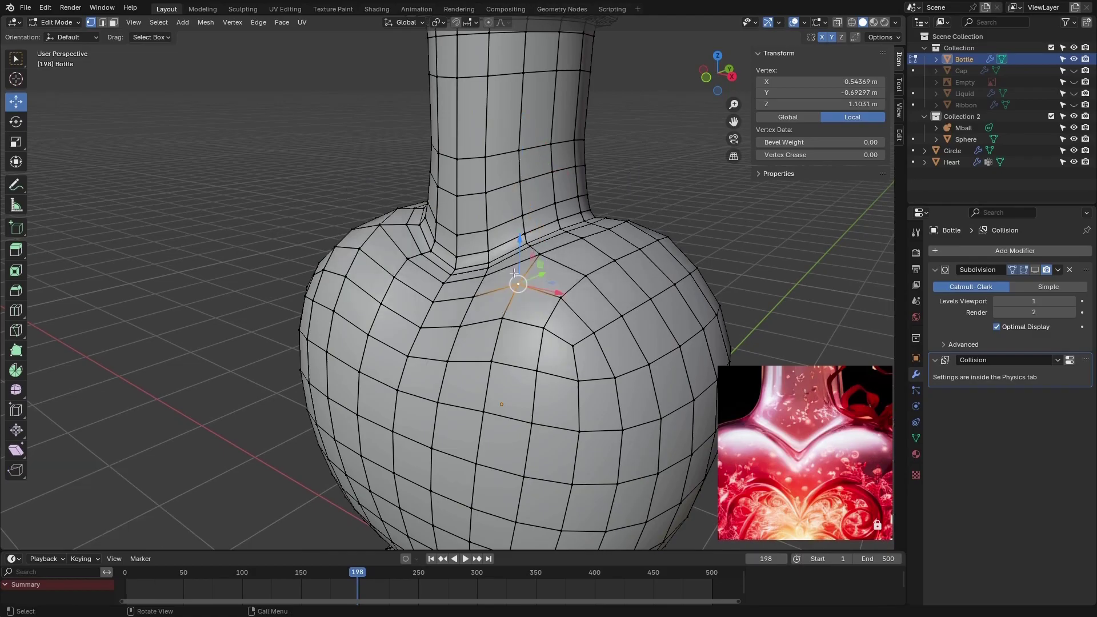
- In front view, slide the centre-line vertex below the neck crease downward by a factor of about 0.453
middle_drag(504, 297, 484, 284)
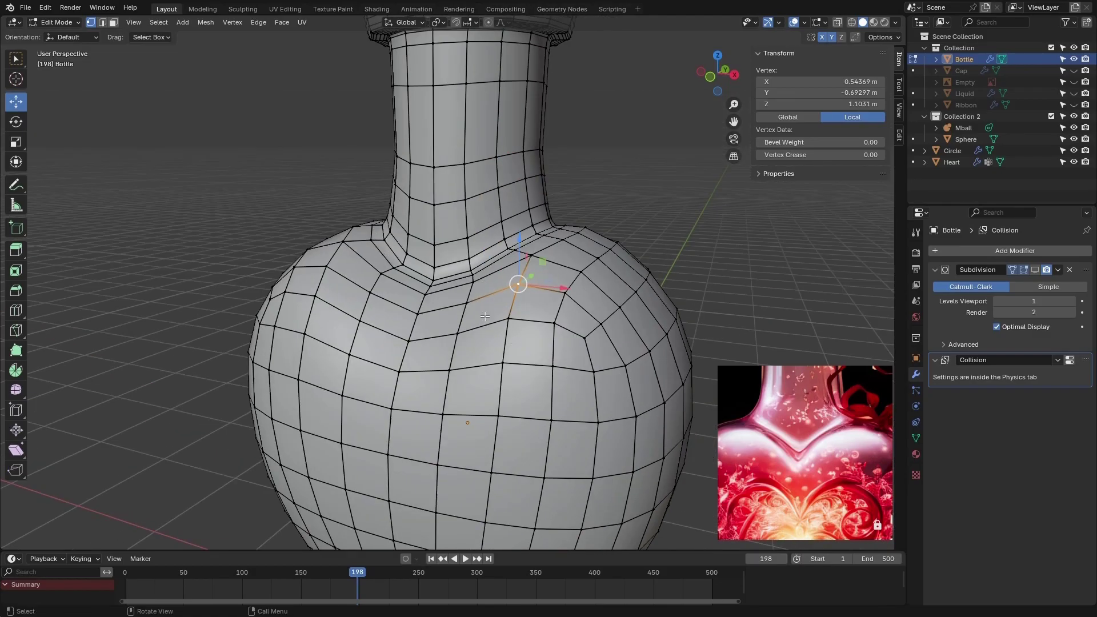
key(KP_1)
scroll(435, 287, up, 5)
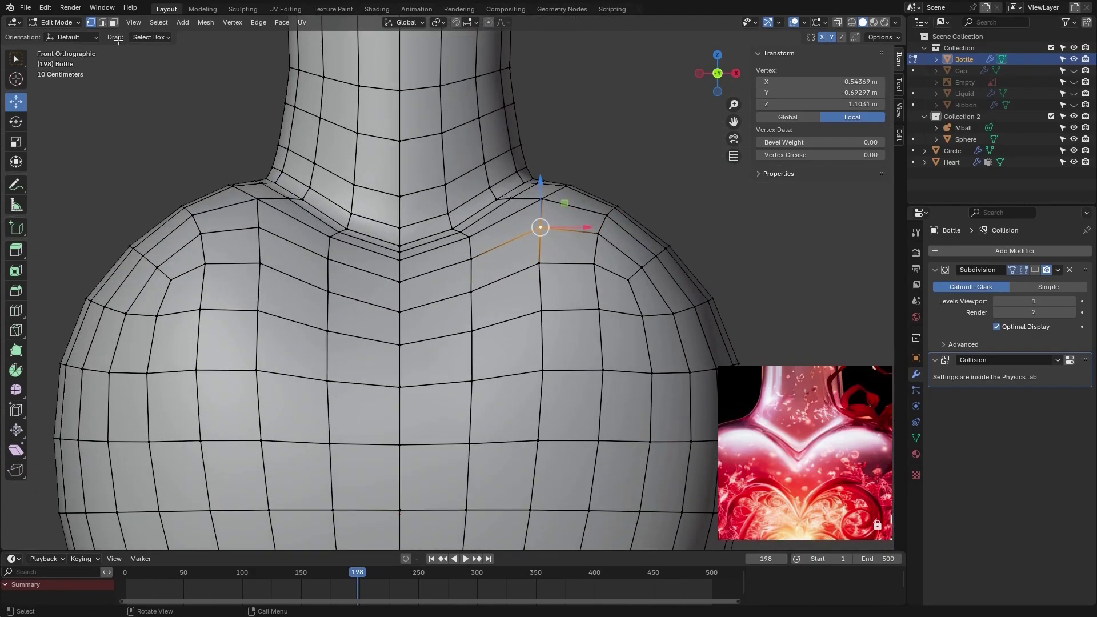
click(102, 22)
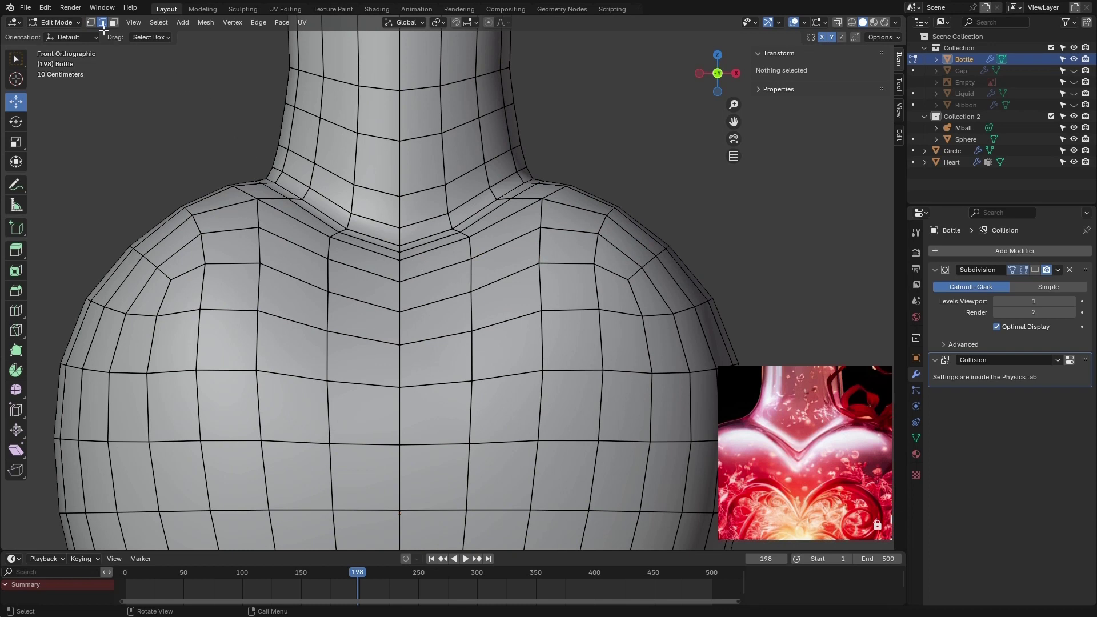
key(1)
click(400, 281)
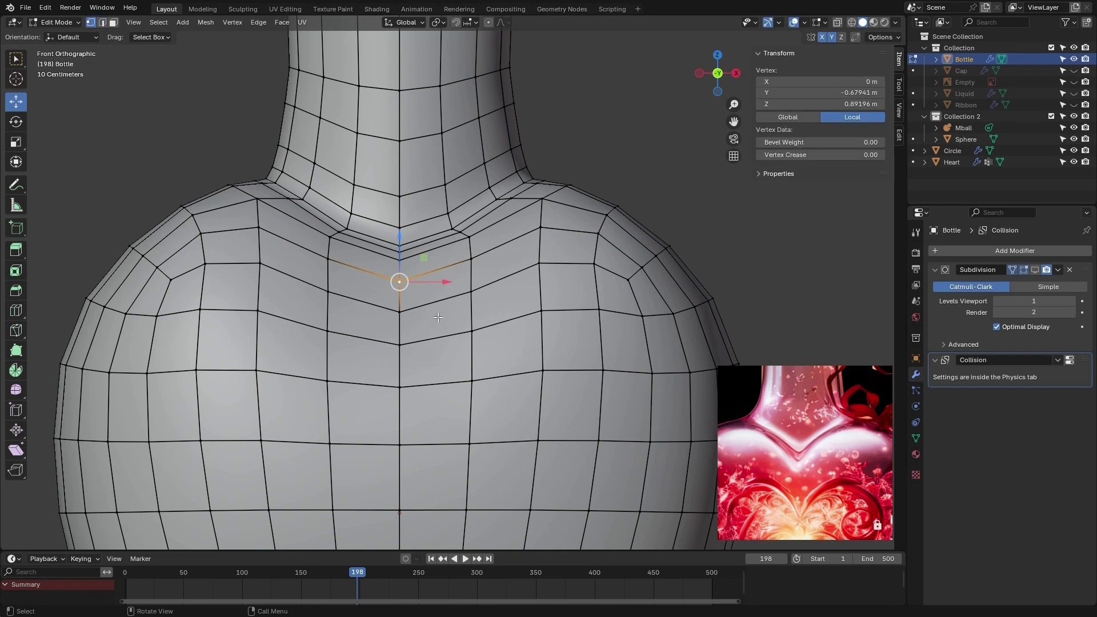
drag(399, 282, 403, 312)
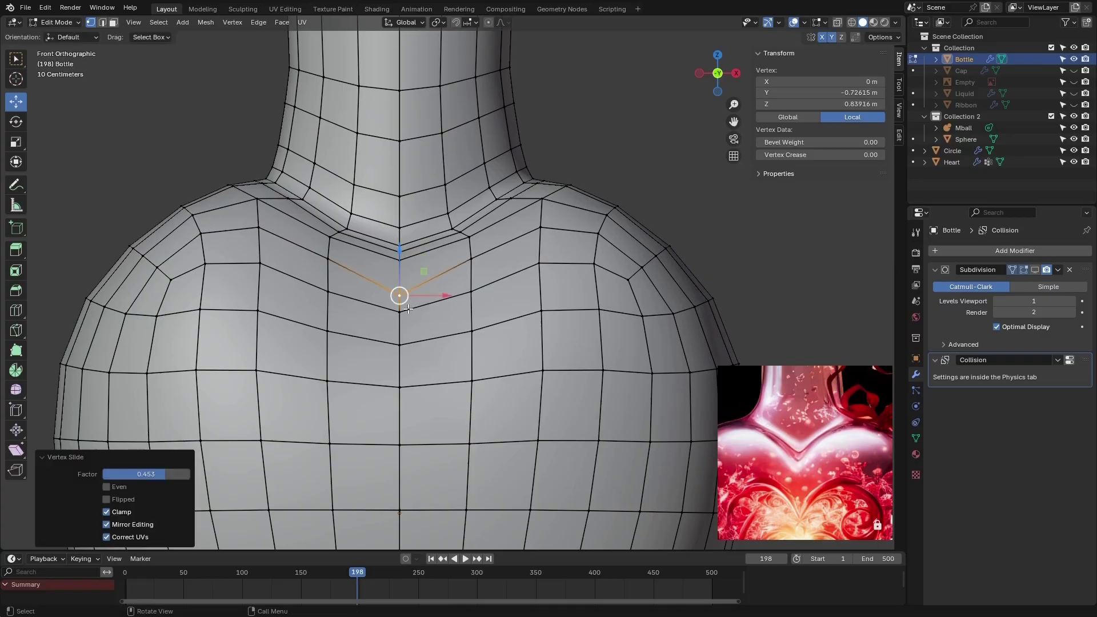
- Slide the next two centre-line vertices down to deepen the heart's V shape, the lower one by a factor of about 0.581
key(g)
key(g)
click(402, 331)
click(399, 346)
key(g)
key(g)
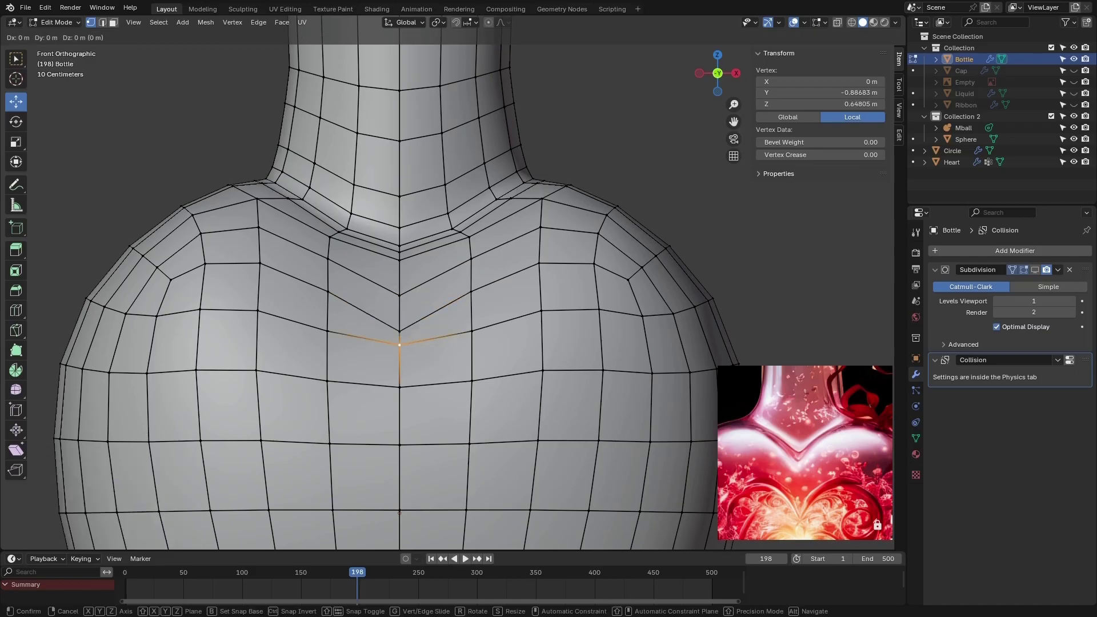
click(399, 368)
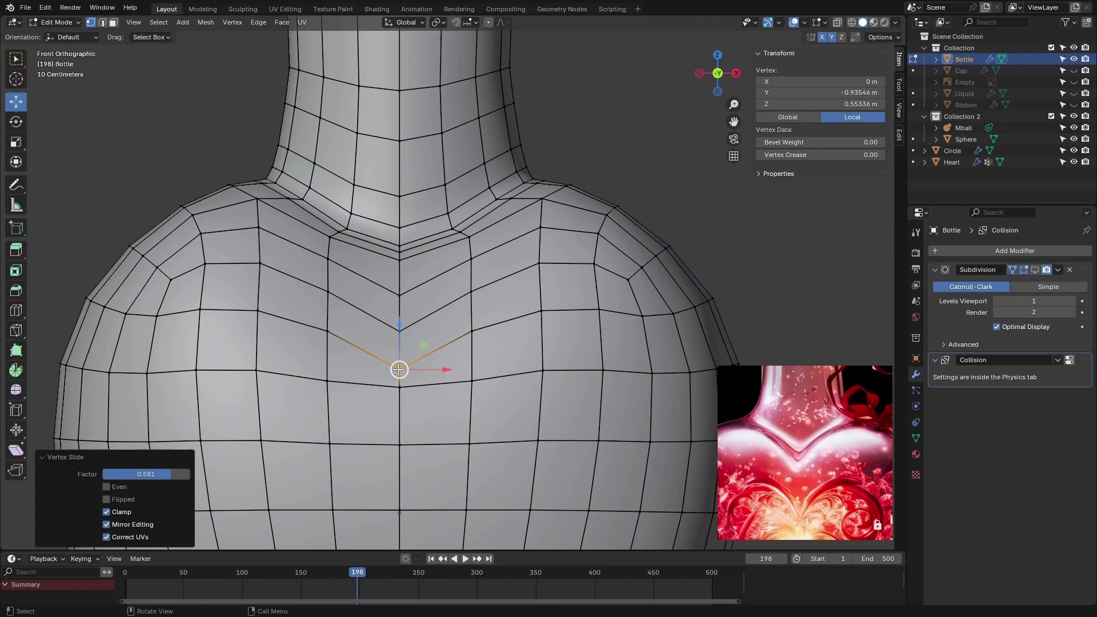
- Slide the centre-line vertex directly under the neck crease downward by a factor of about 0.355
click(399, 260)
key(g)
key(g)
click(398, 274)
middle_drag(458, 274, 396, 281)
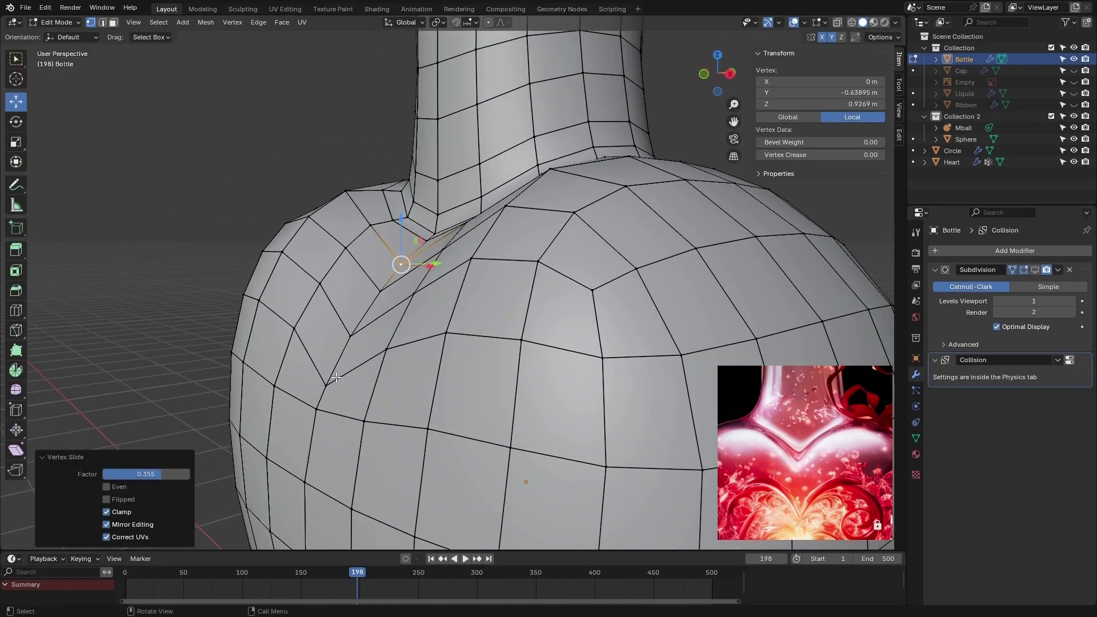
- In front view, slide the vertex on the shoulder's inner upper curve upward by a factor of about 0.3
key(KP_1)
scroll(440, 285, up, 3)
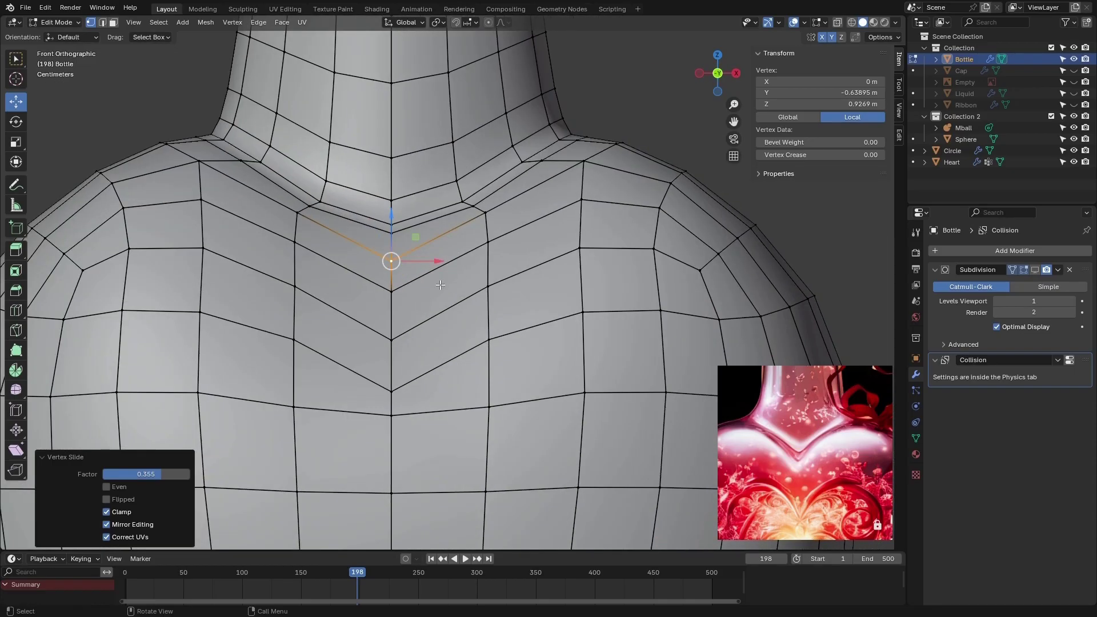
scroll(482, 211, down, 2)
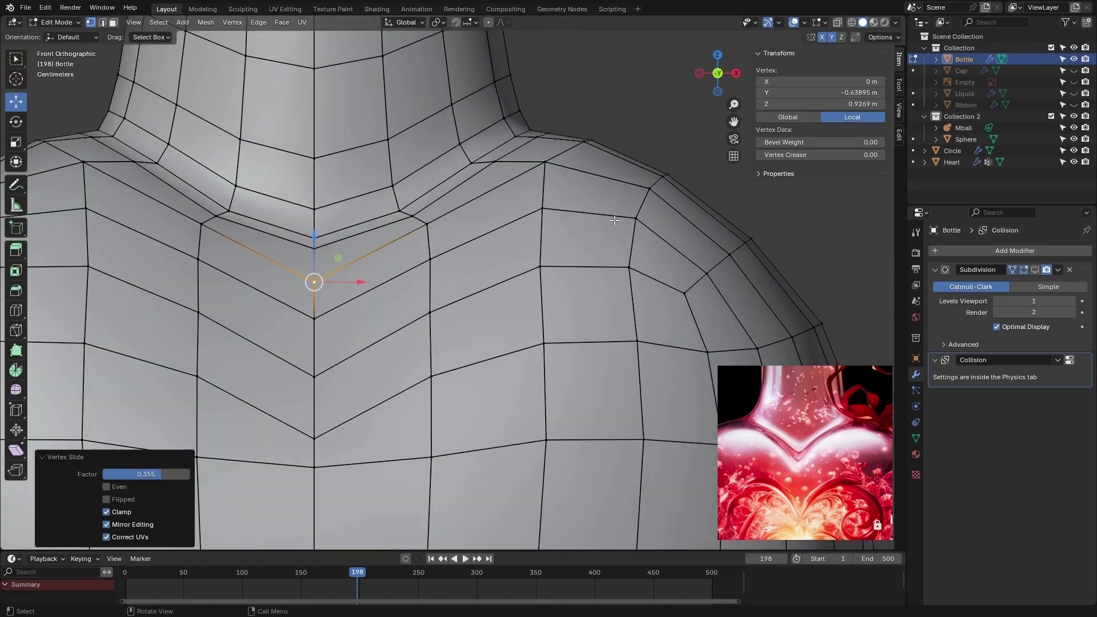
scroll(614, 220, down, 3)
scroll(594, 274, up, 3)
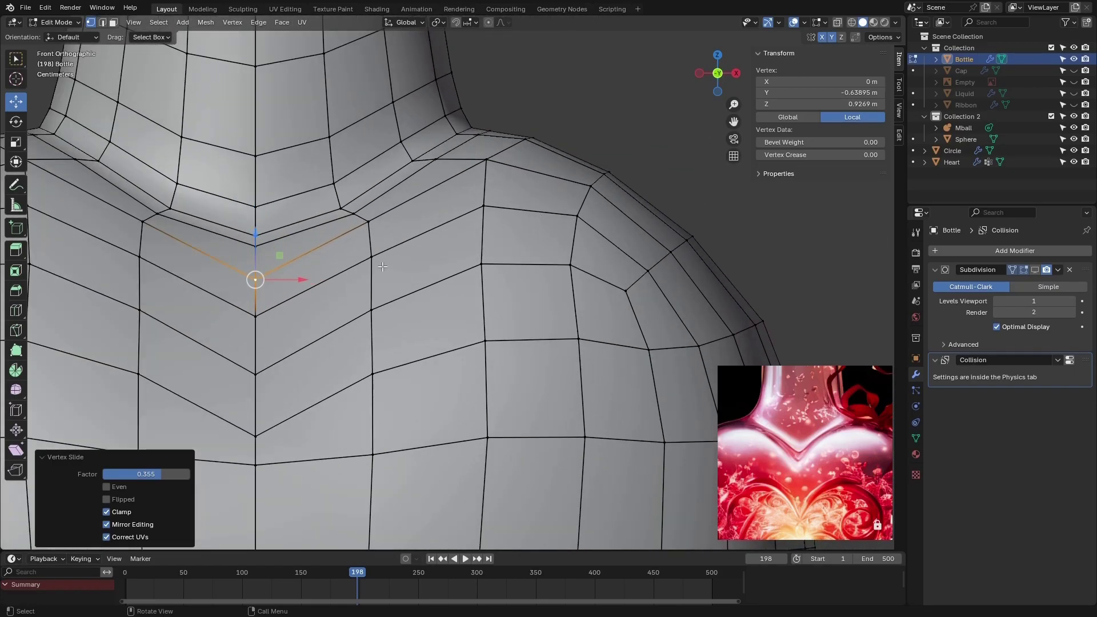
click(483, 205)
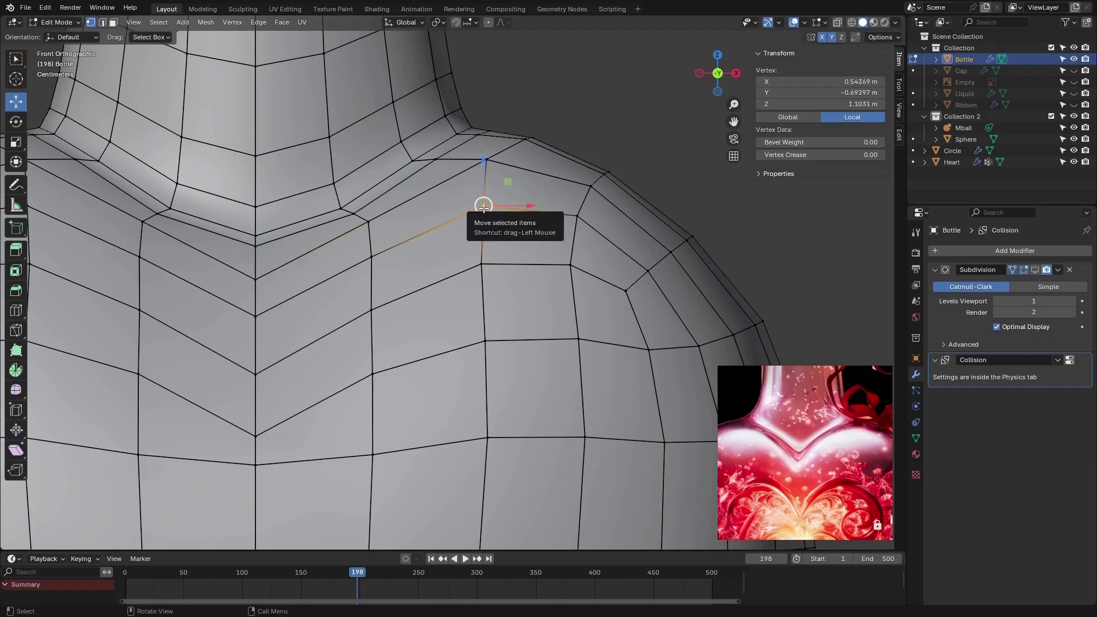
key(shift+v)
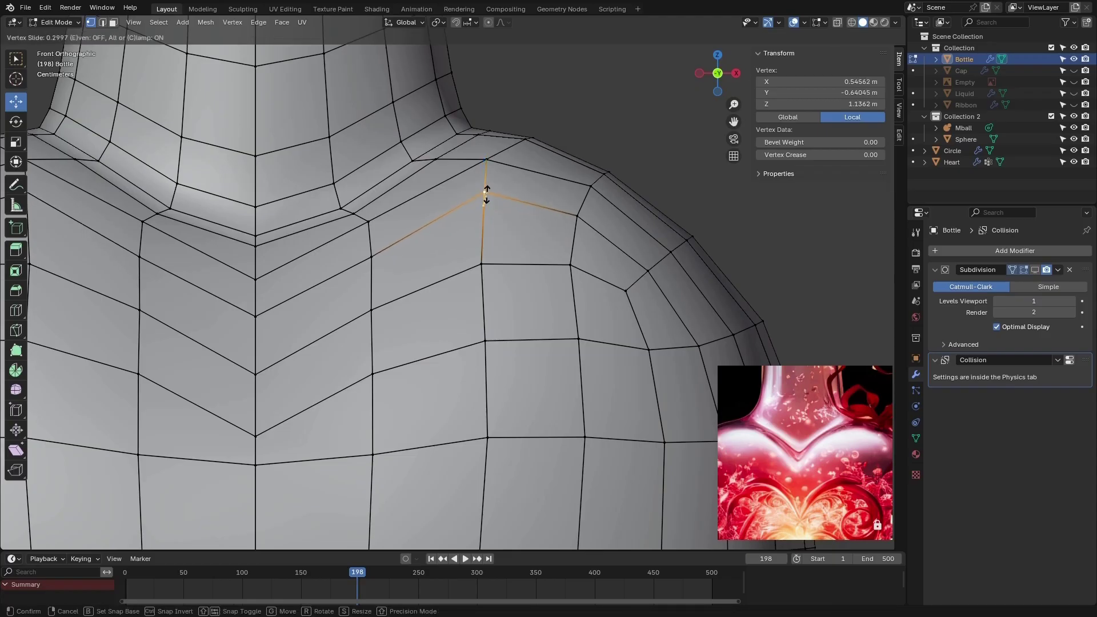
click(486, 194)
- Slide the neighbouring outer shoulder vertex upward by a factor of about 0.214
click(577, 215)
key(shift+v)
click(578, 208)
scroll(577, 208, down, 4)
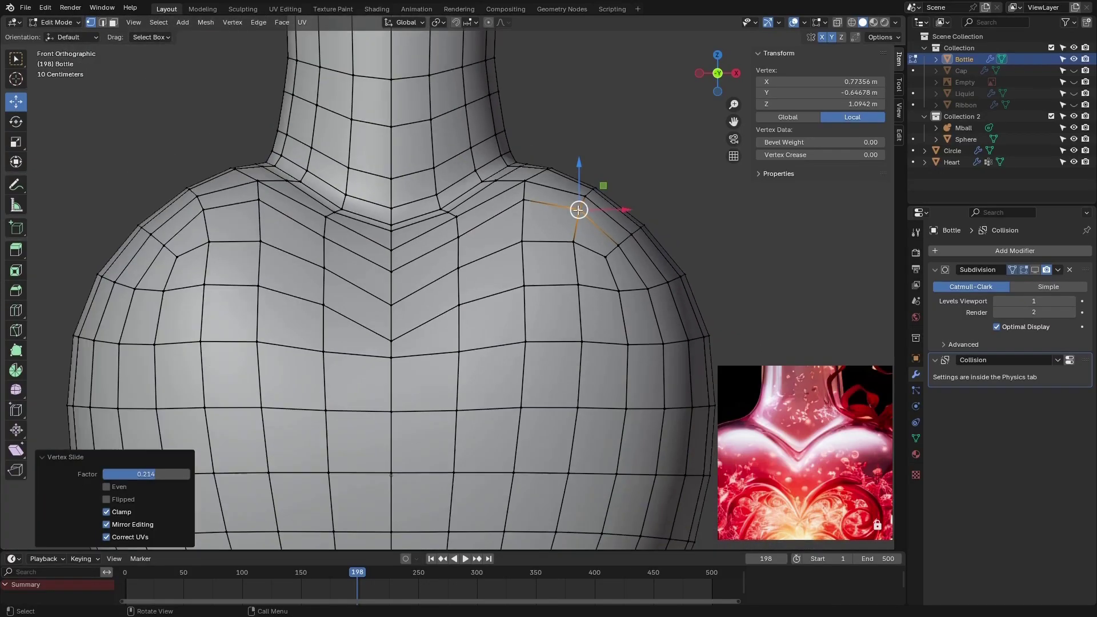
scroll(578, 210, down, 1)
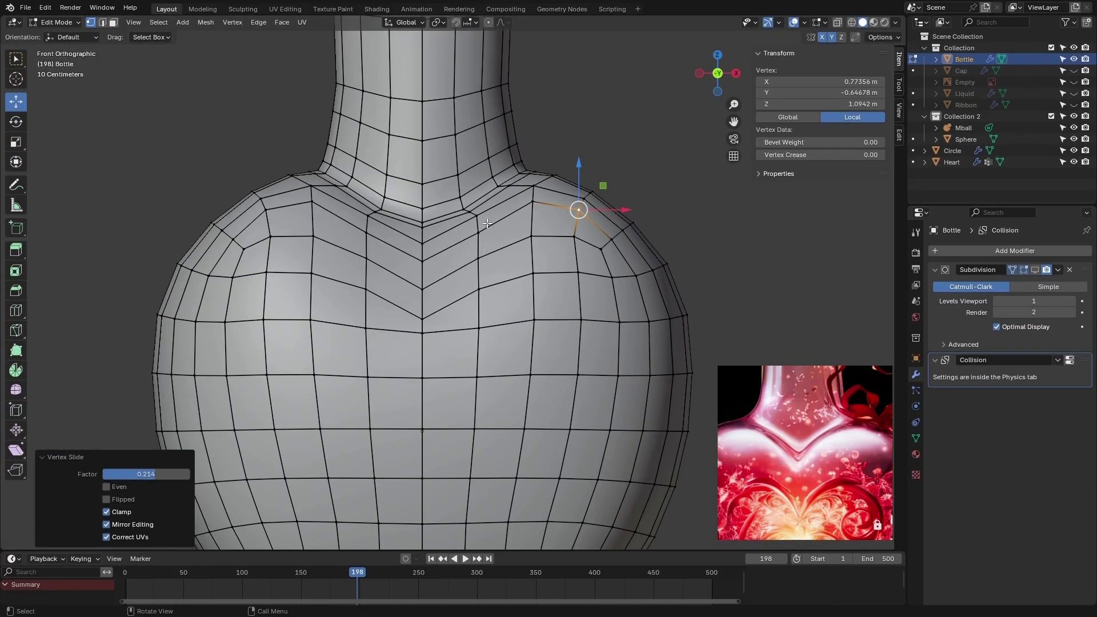
- Slide the two stacked vertices between the centre line and the shoulder upward, by factors of about 0.226 and 0.278
scroll(487, 223, up, 2)
click(474, 238)
key(shift+v)
click(474, 231)
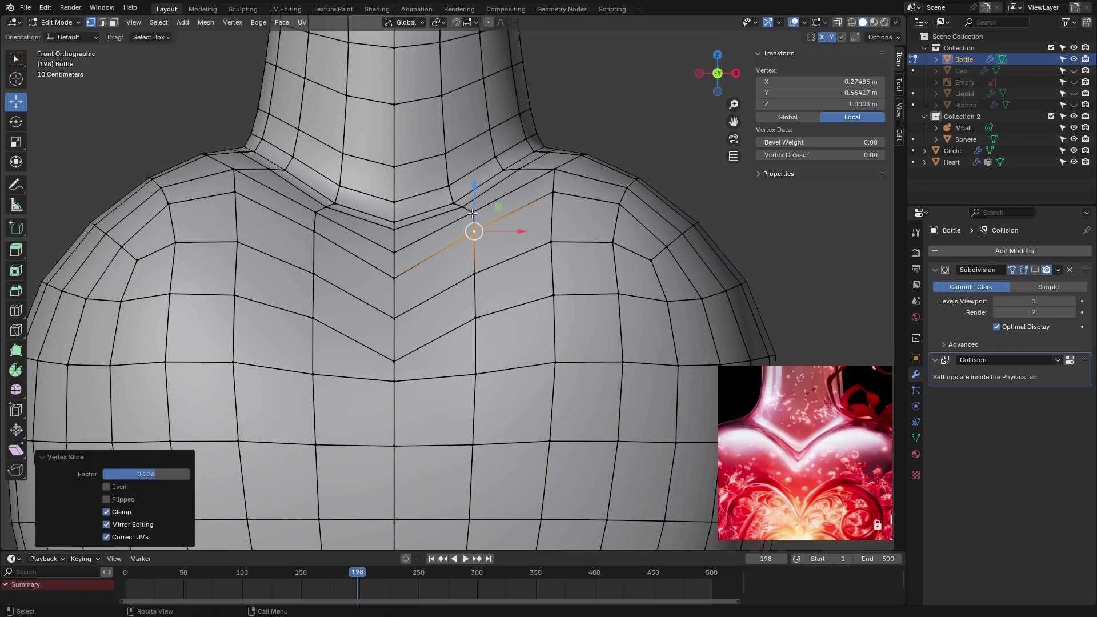
key(shift+v)
click(471, 211)
scroll(522, 273, down, 2)
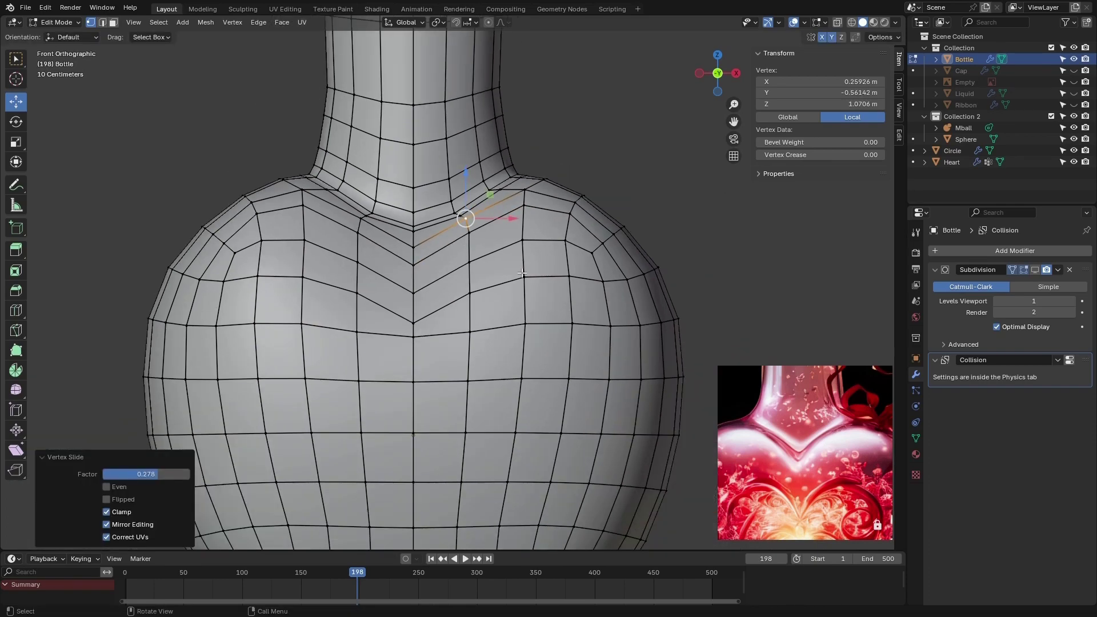
- Raise the front shoulder's edge path from the centre line outward by about 0.059 m in Z, using connected proportional editing
mouse_move(522, 273)
middle_down()
mouse_move(484, 290)
mouse_move(531, 284)
middle_up()
click(103, 23)
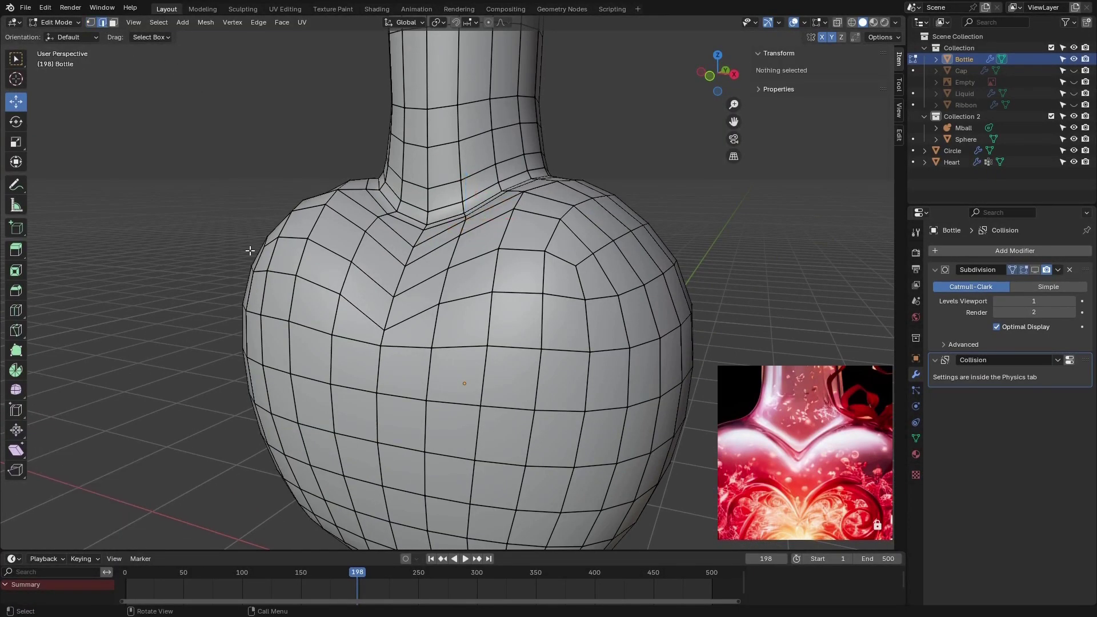
middle_drag(248, 245, 385, 239)
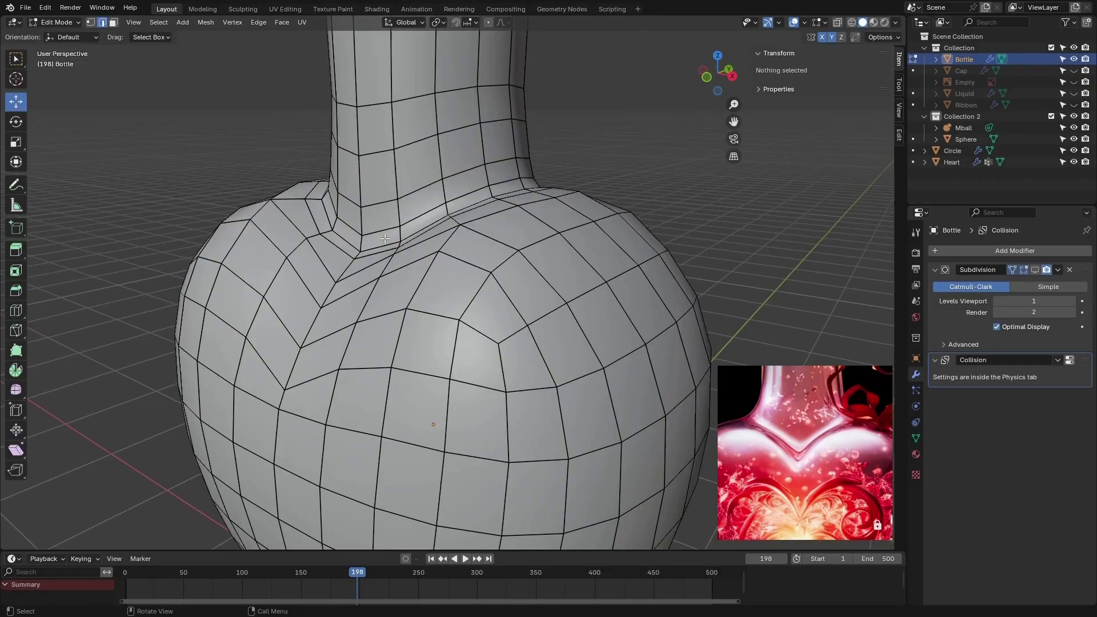
click(363, 289)
middle_drag(362, 279, 465, 340)
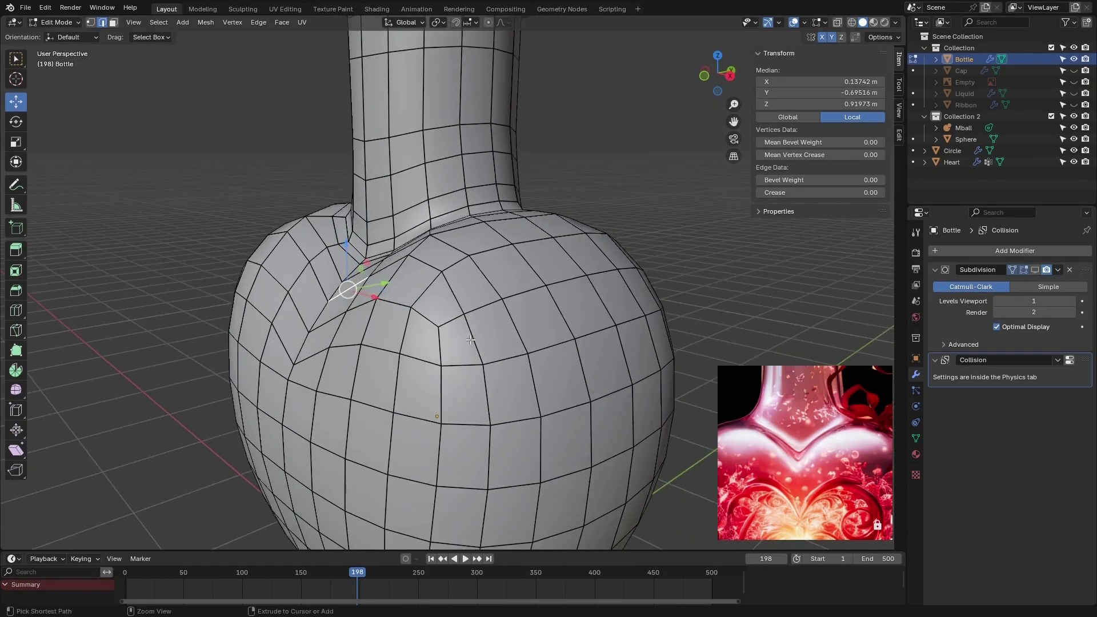
ctrl+click(474, 342)
middle_drag(422, 357, 372, 85)
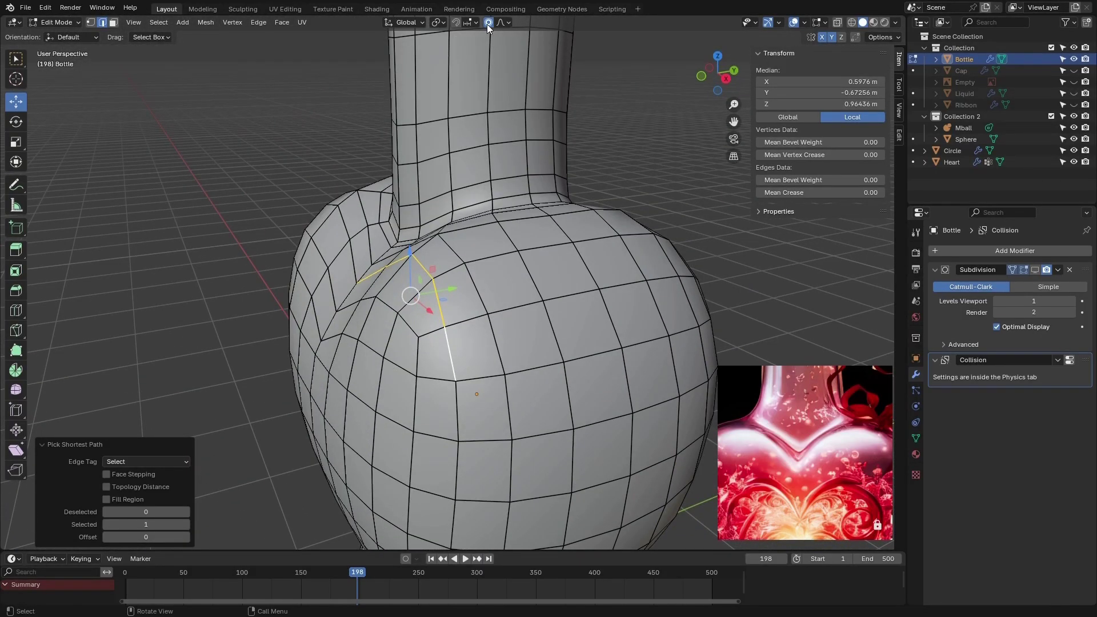
scroll(402, 272, up, 2)
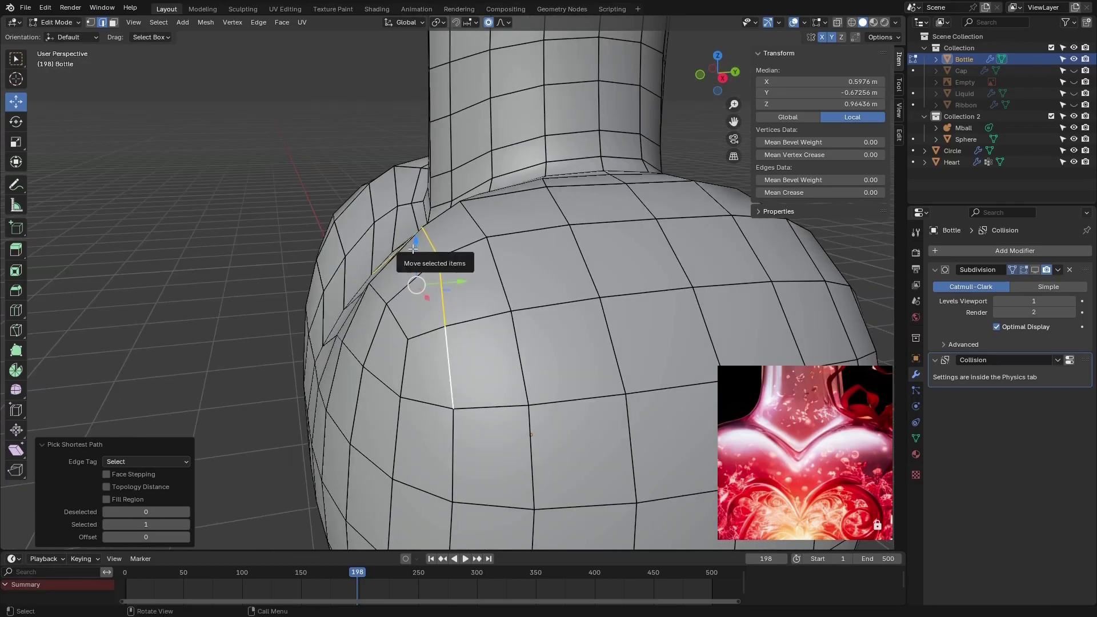
drag(415, 249, 422, 226)
- Raise the same front shoulder edge path a further 0.012 m in Z
scroll(414, 243, down, 9)
scroll(416, 240, down, 3)
middle_drag(422, 226, 507, 238)
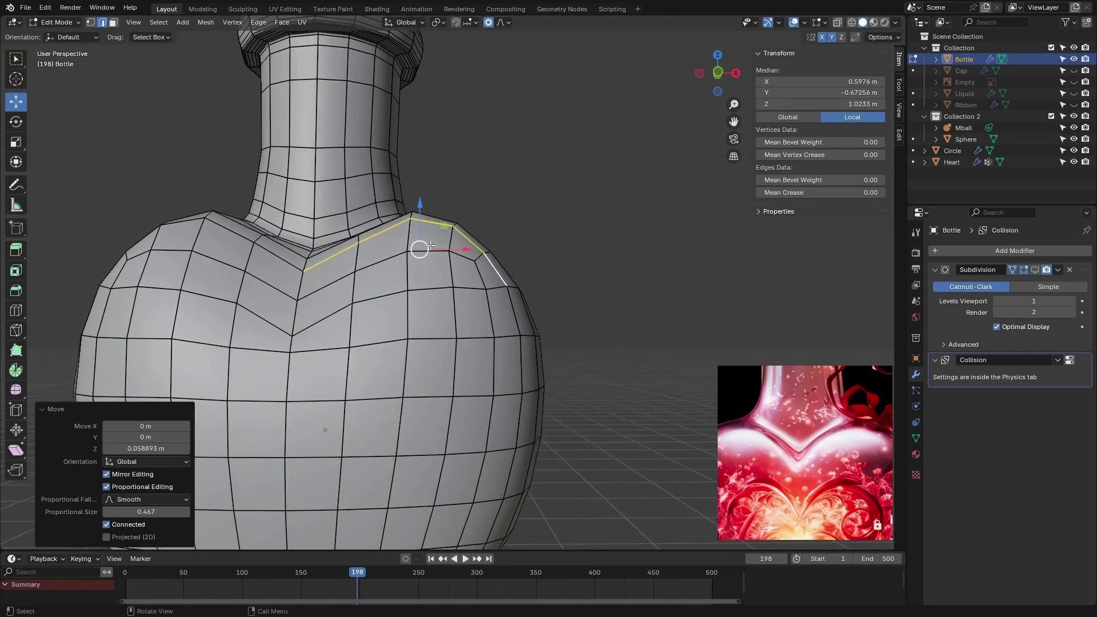
drag(420, 211, 420, 207)
- Lower the centre-line edge path running down from the neck crease by about 0.035 m, with a proportional size of 0.467
scroll(336, 240, up, 4)
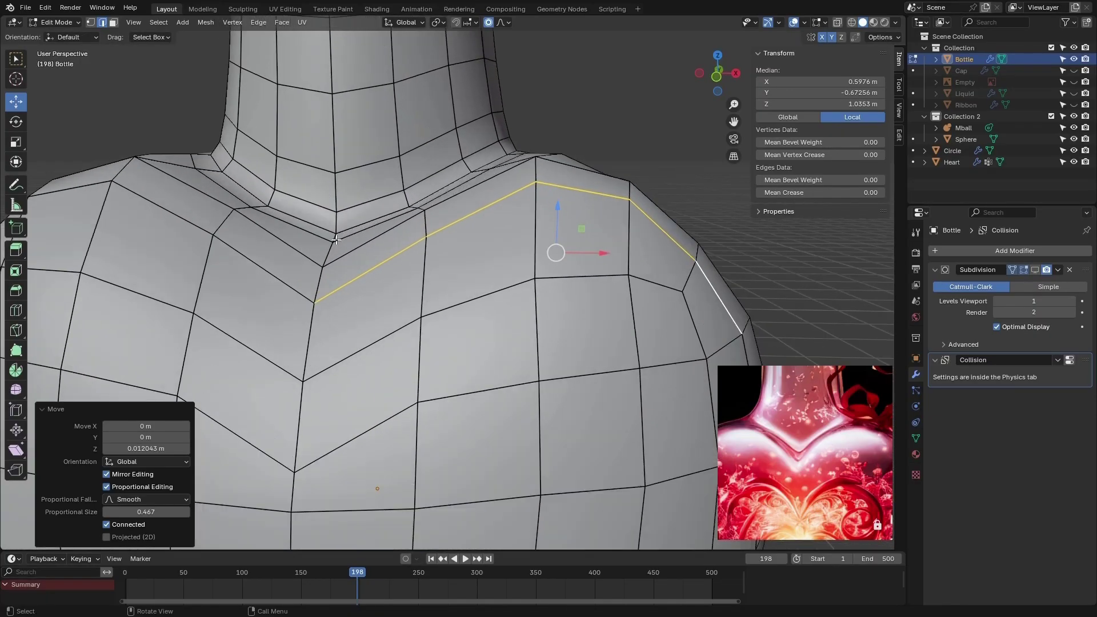
click(334, 237)
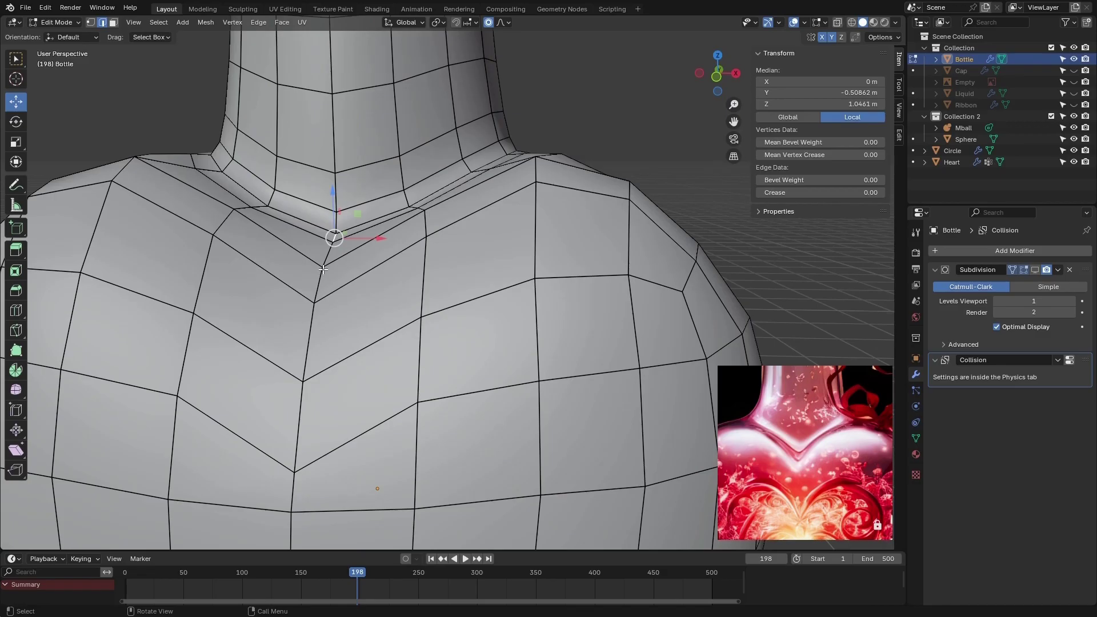
ctrl+click(304, 353)
middle_drag(304, 353, 275, 311)
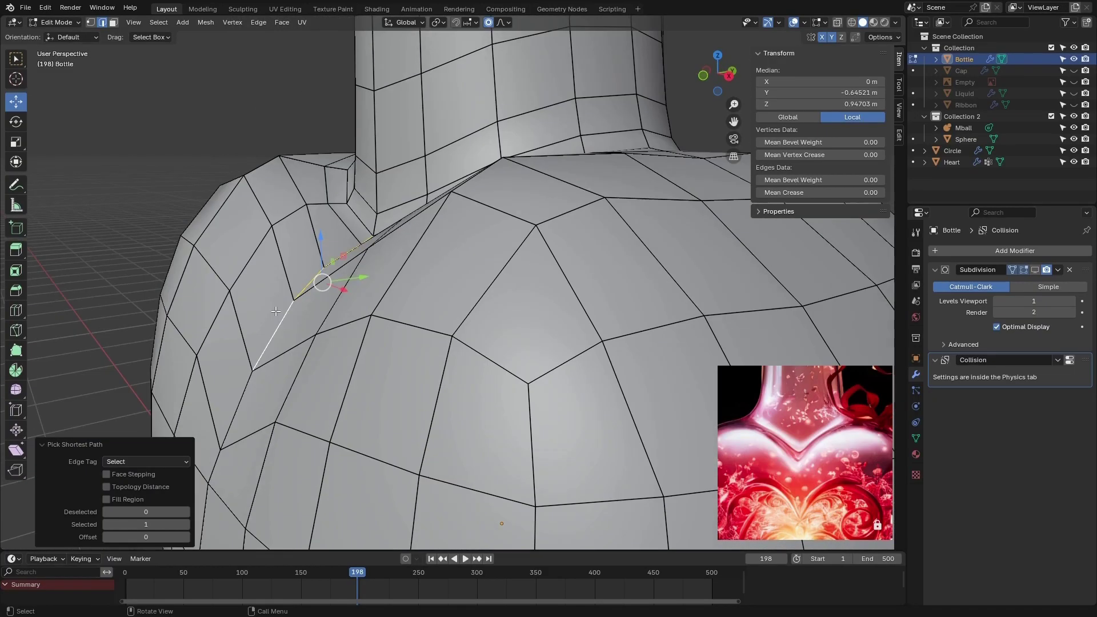
drag(322, 239, 322, 256)
scroll(331, 264, down, 5)
middle_drag(343, 272, 488, 292)
scroll(457, 301, down, 3)
middle_drag(376, 330, 503, 269)
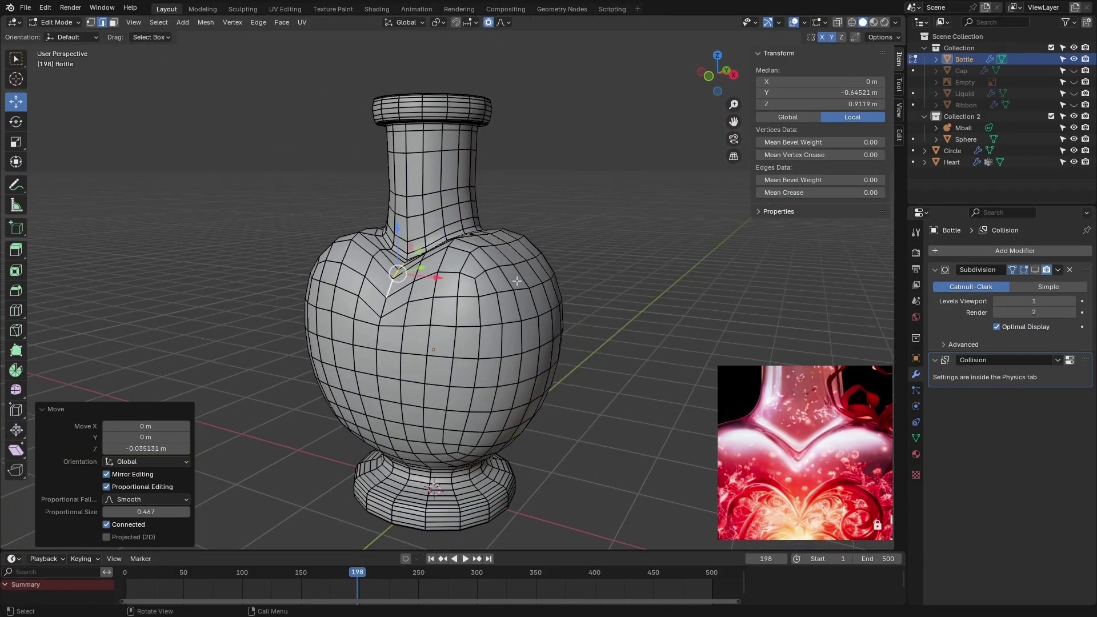
- Raise the edge path along the shoulder's outer side silhouette by about 0.062 m in Z, working in front view
scroll(513, 262, up, 3)
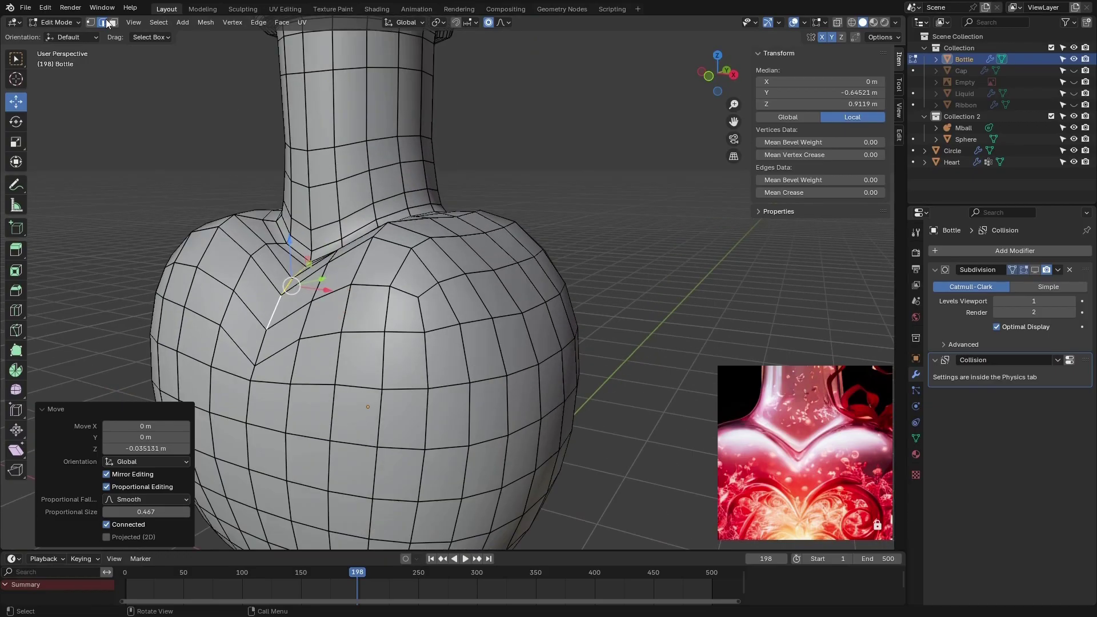
middle_drag(460, 220, 477, 247)
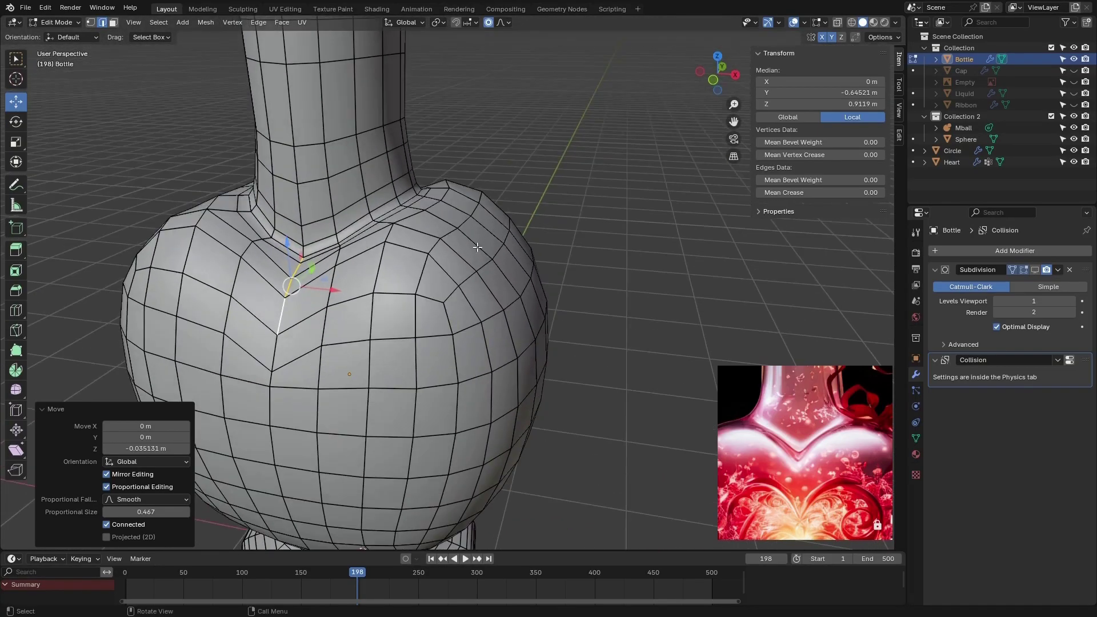
click(437, 206)
middle_drag(437, 206, 507, 249)
ctrl+click(513, 275)
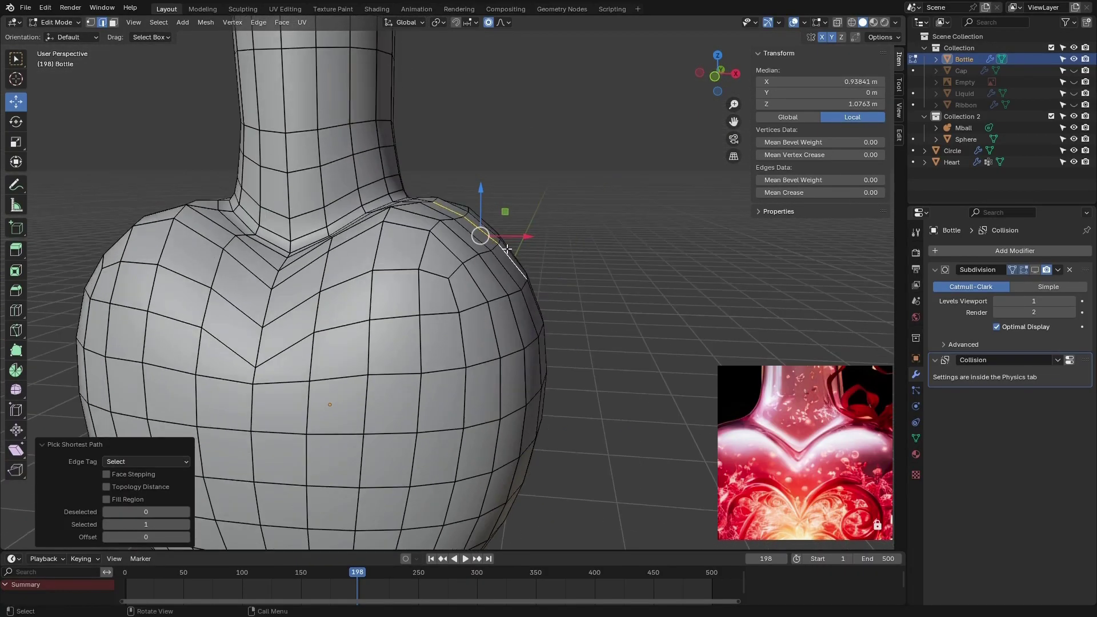
key(KP_1)
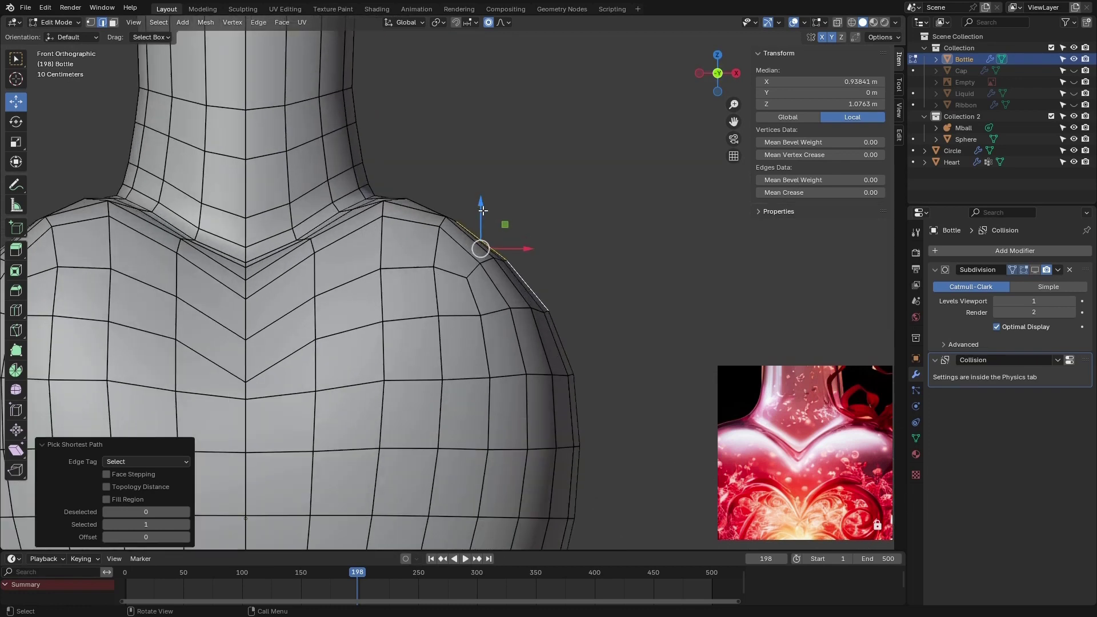
drag(482, 207, 490, 188)
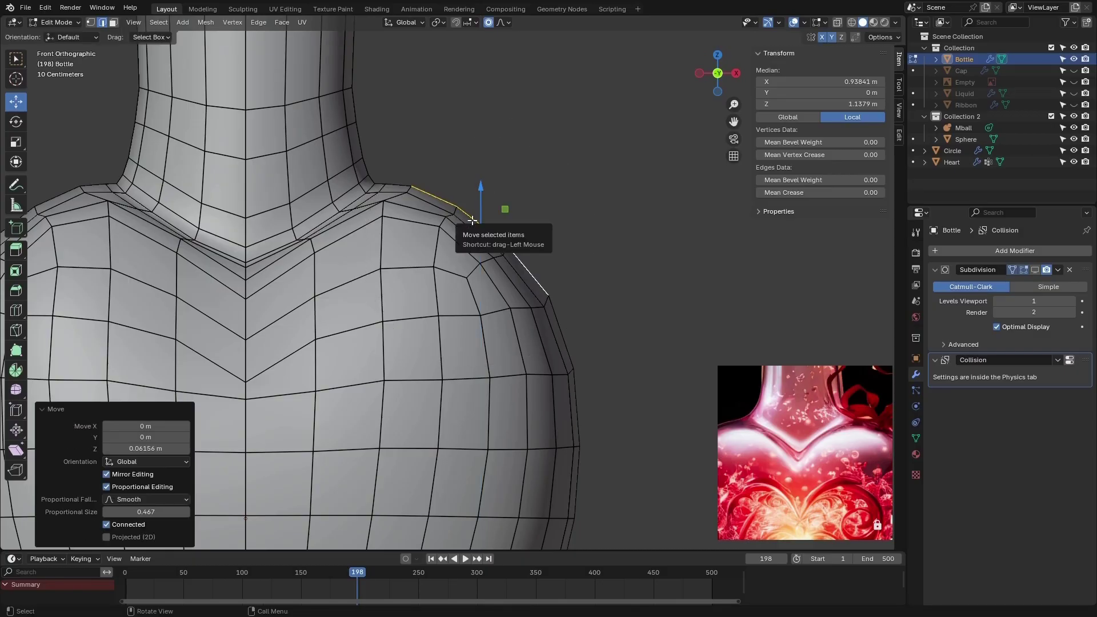
- Slide three vertices along the outer shoulder curve by factors of about 0.139, 0.123 and 0.065, with proportional editing off
click(93, 23)
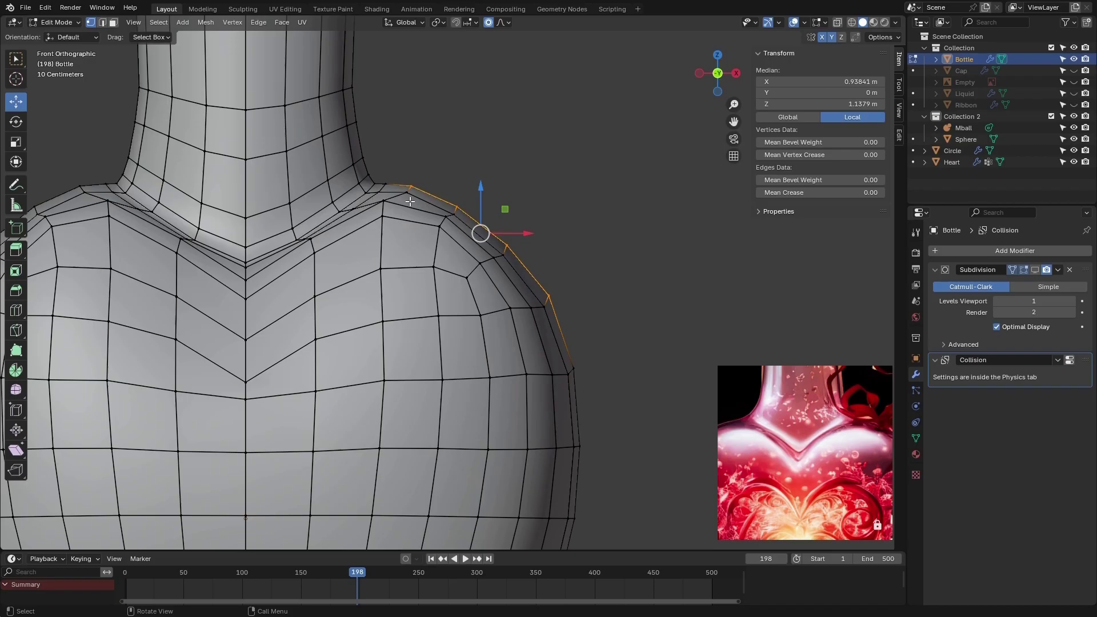
click(453, 214)
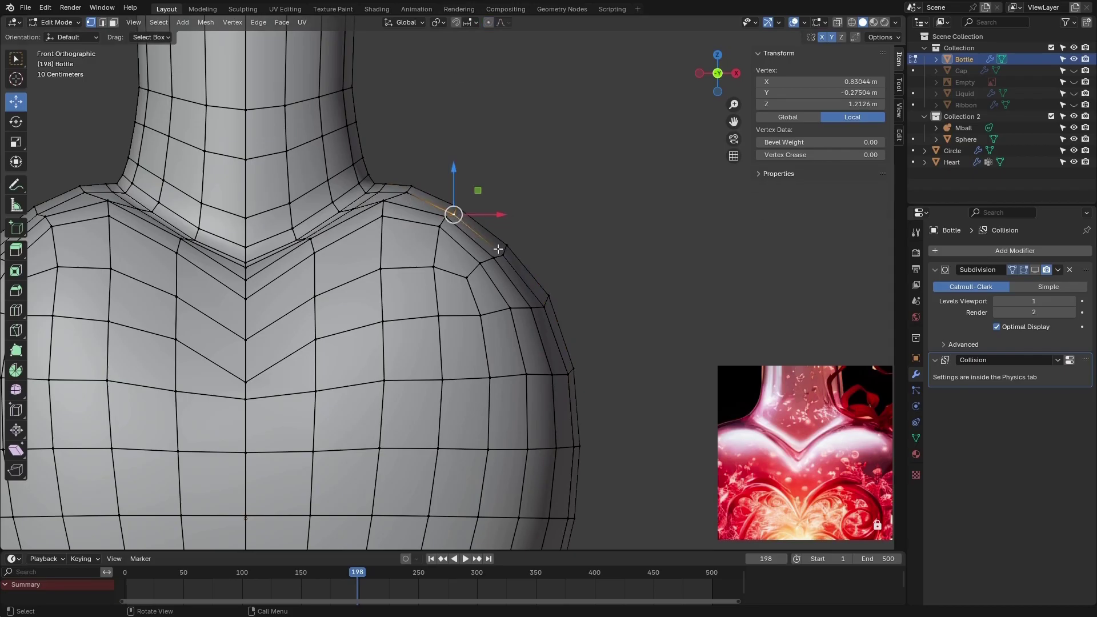
key(shift+v)
click(469, 228)
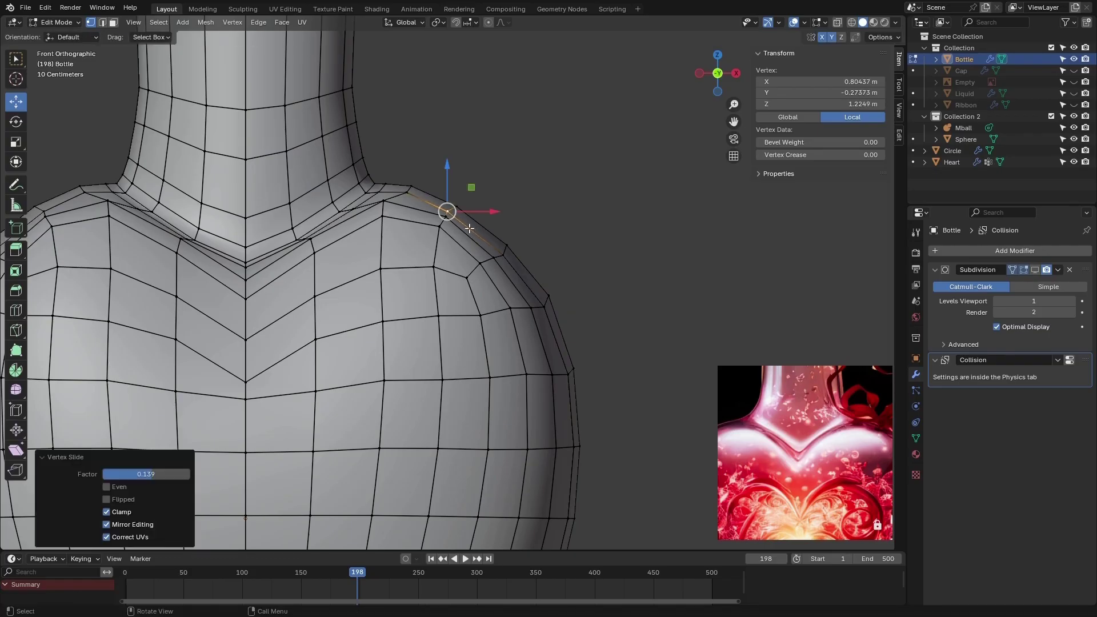
key(shift+v)
click(436, 227)
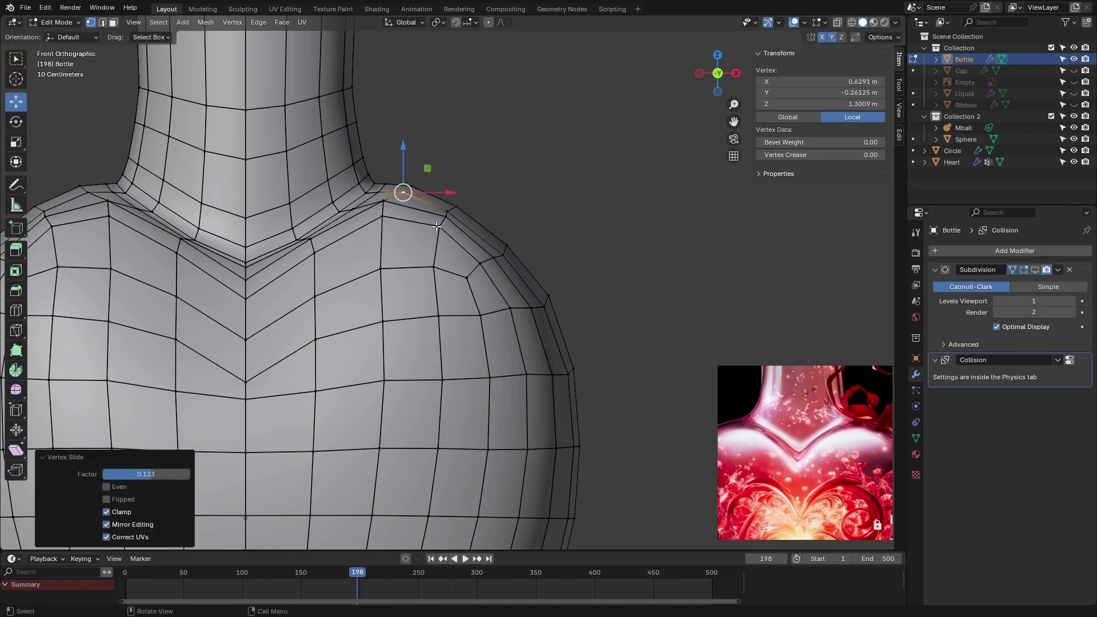
key(shift+v)
click(502, 252)
- Turn on the viewport display of the bottle's Subdivision modifier
scroll(517, 259, down, 5)
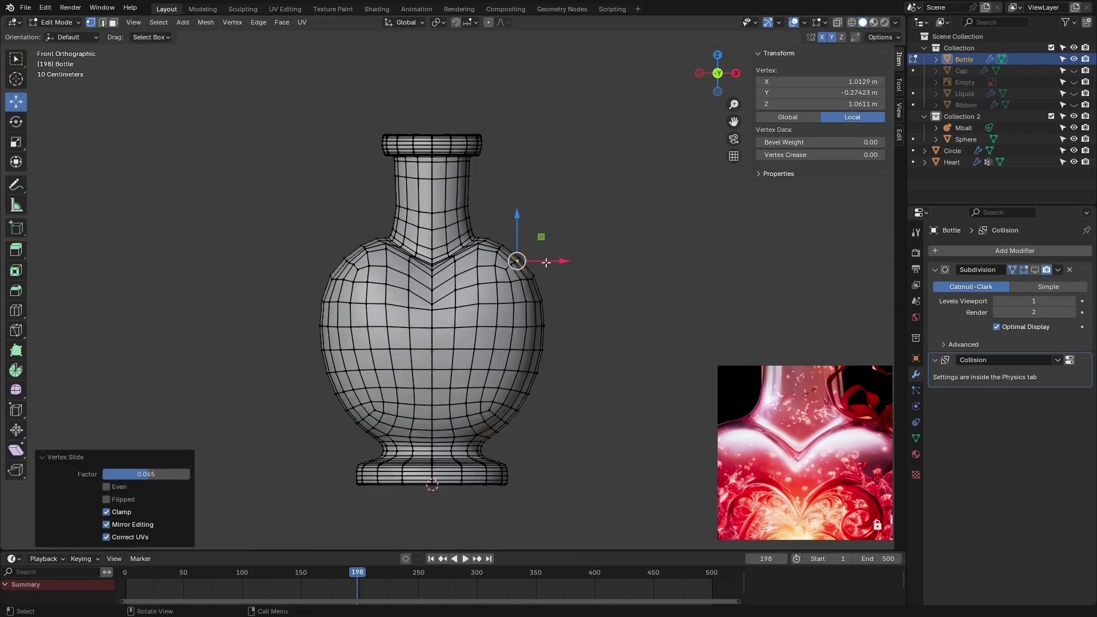
scroll(530, 355, up, 1)
scroll(530, 355, up, 1)
scroll(513, 363, up, 2)
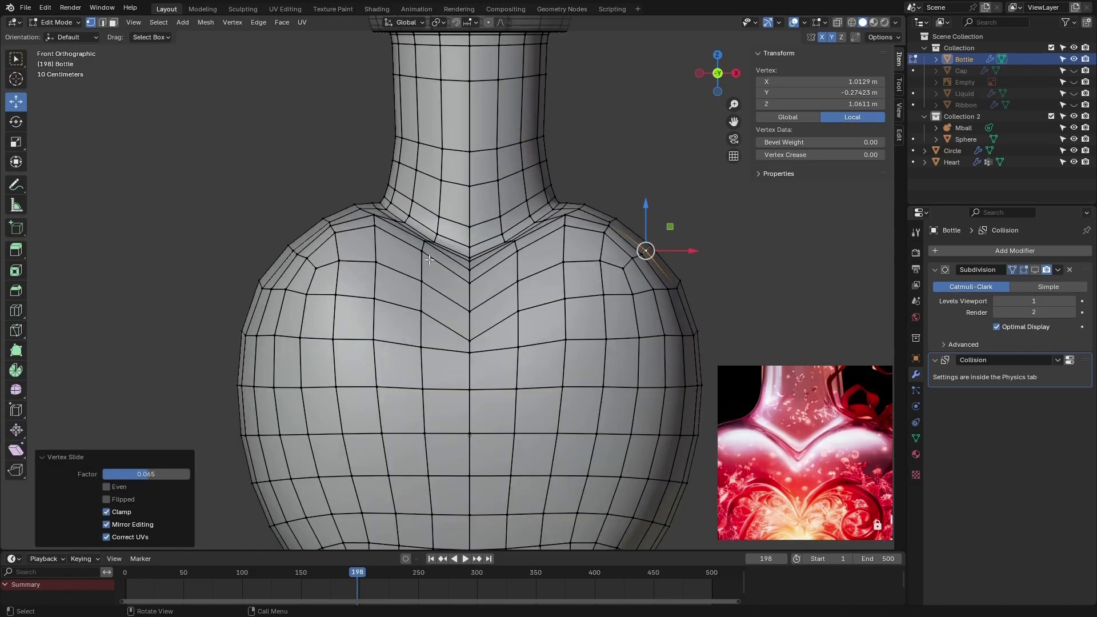
middle_drag(513, 364, 386, 269)
click(1035, 270)
- Lower the centre-line crease vertex by about 0.065 m in Z, using proportional editing with a size of about 0.239
scroll(532, 291, down, 2)
scroll(486, 260, up, 3)
click(492, 262)
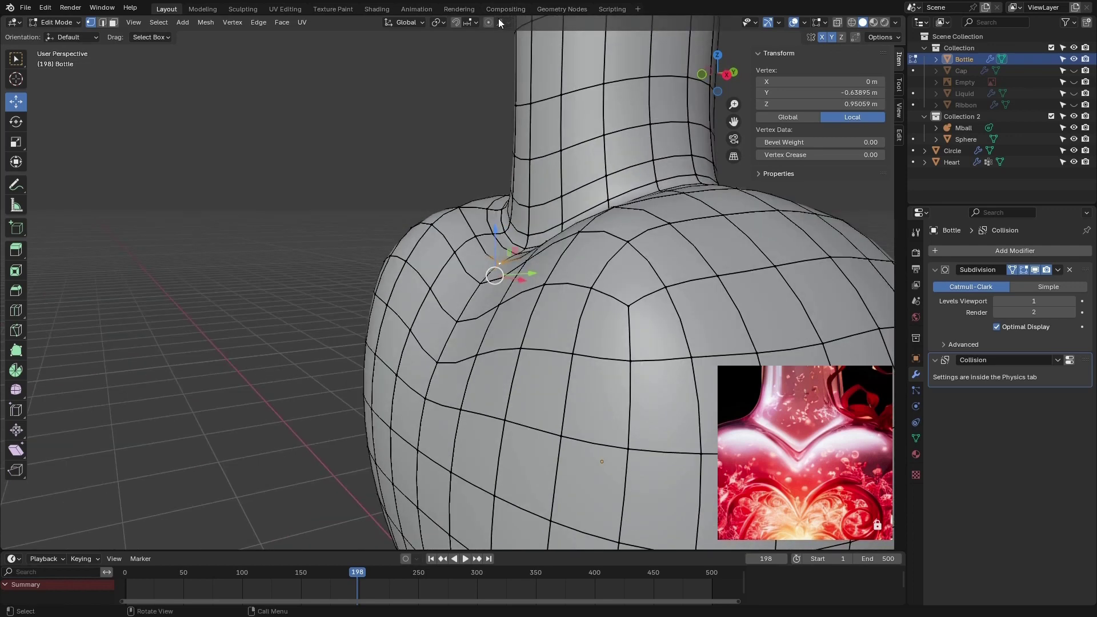
scroll(417, 172, up, 2)
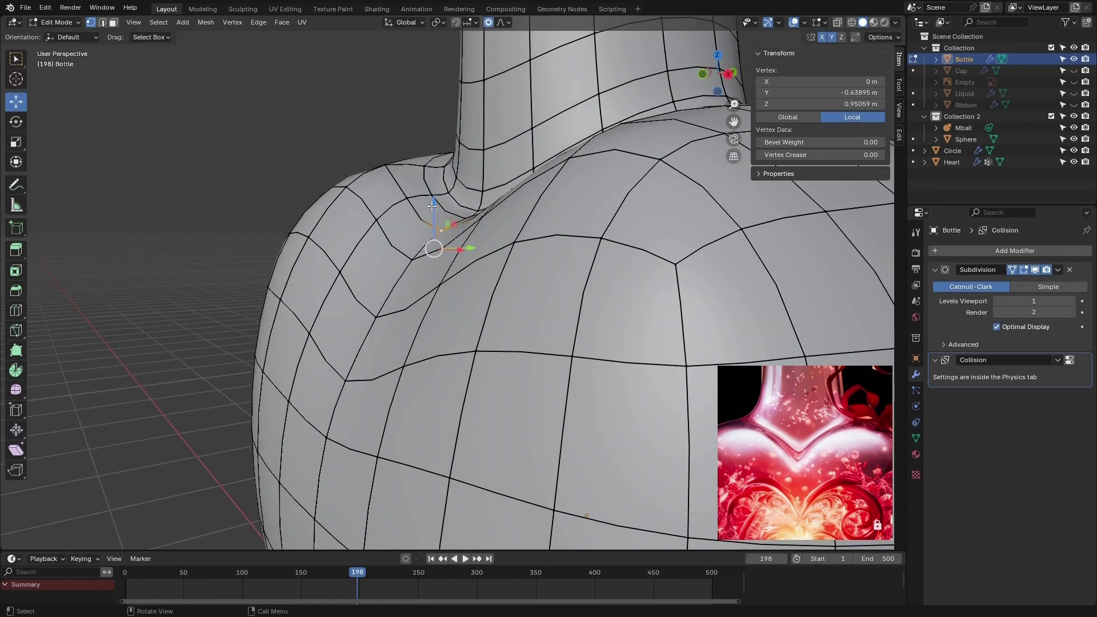
drag(432, 206, 434, 215)
scroll(433, 214, up, 4)
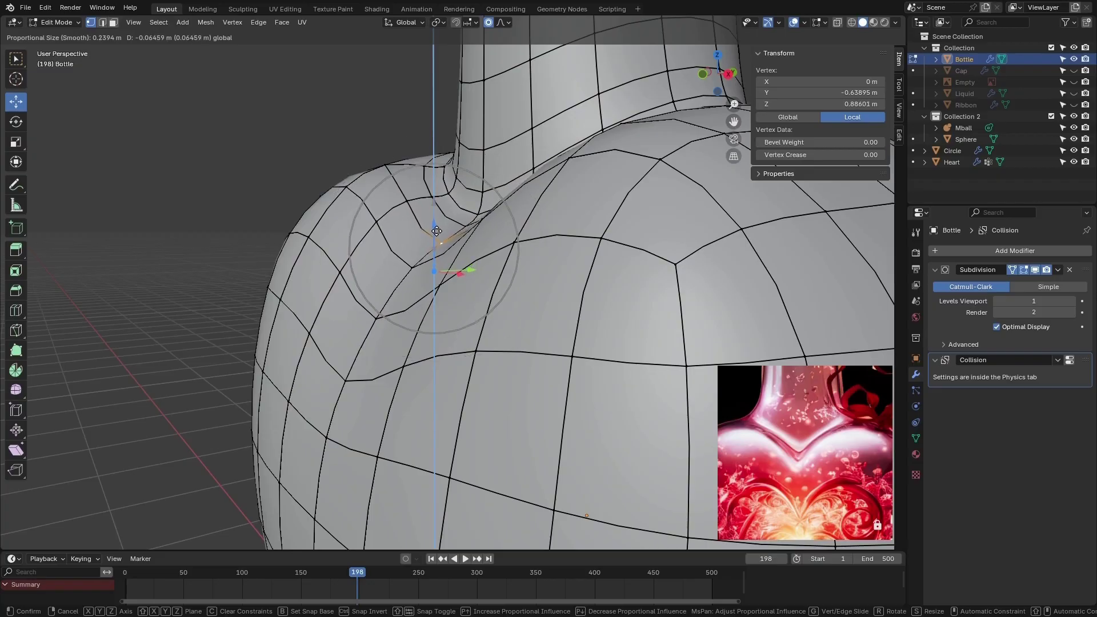
drag(437, 231, 436, 231)
middle_drag(437, 231, 534, 237)
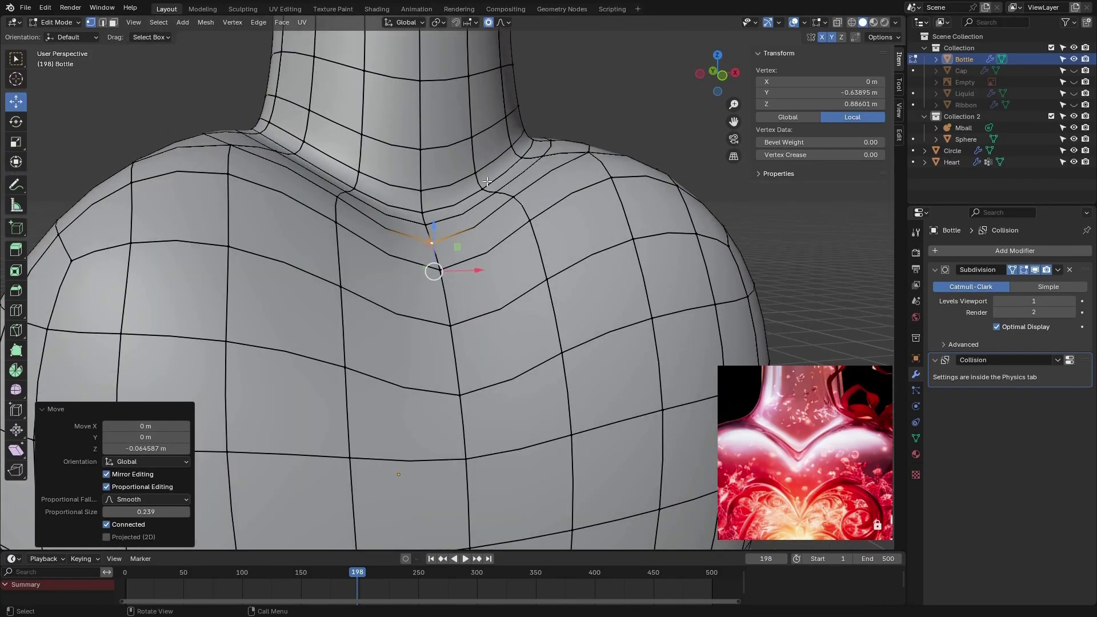
- Raise the next centre-line vertex below by about 0.081 m in Z, with the proportional size reduced to about 0.102
click(440, 270)
middle_drag(441, 269, 481, 264)
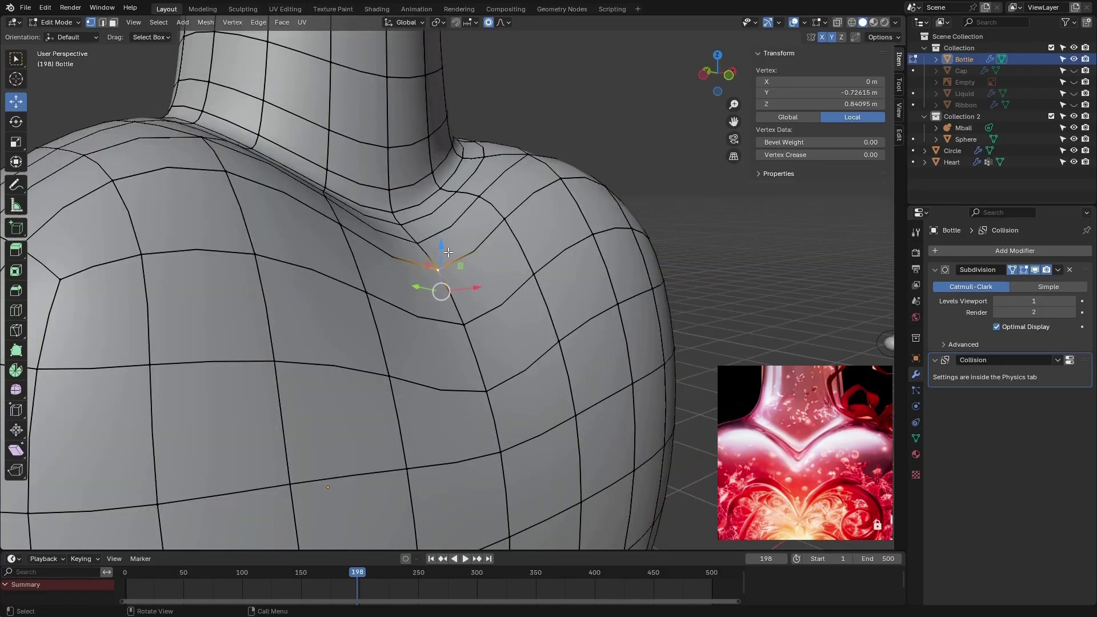
drag(442, 246, 441, 242)
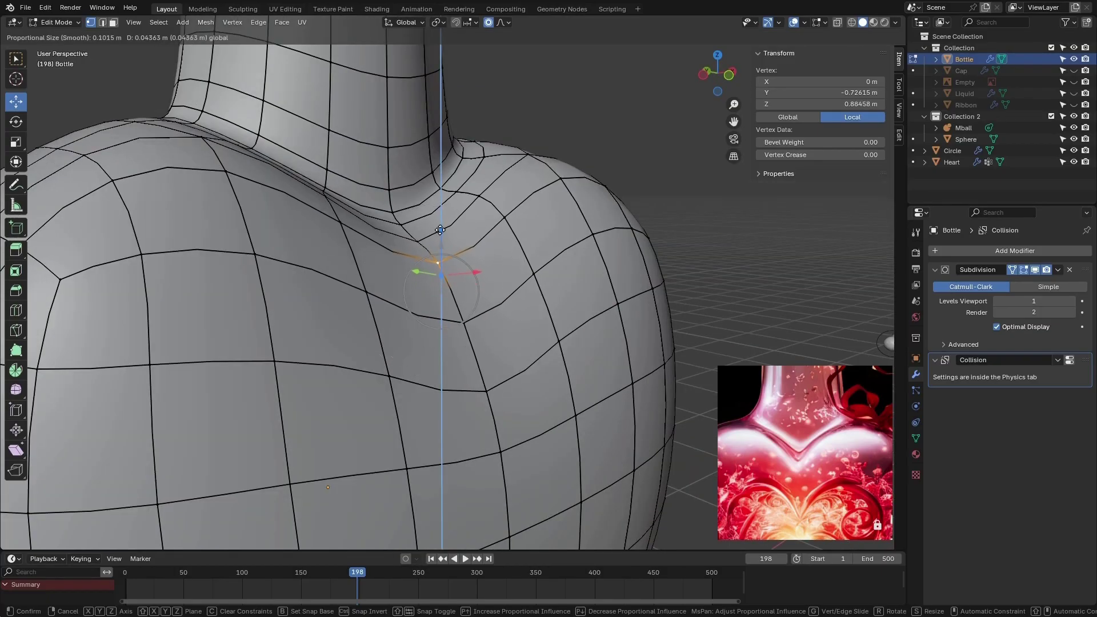
drag(439, 217, 439, 219)
- Lower the centre-line vertex nearer the neck by about 0.026 m in Z
scroll(406, 226, down, 4)
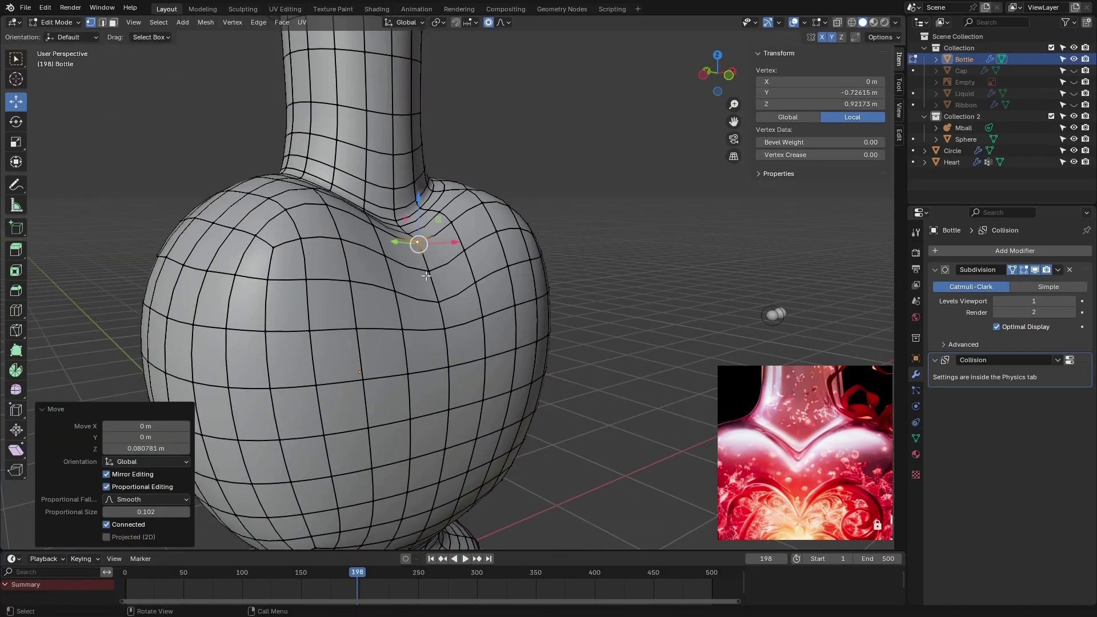
middle_drag(412, 251, 370, 293)
scroll(369, 293, up, 5)
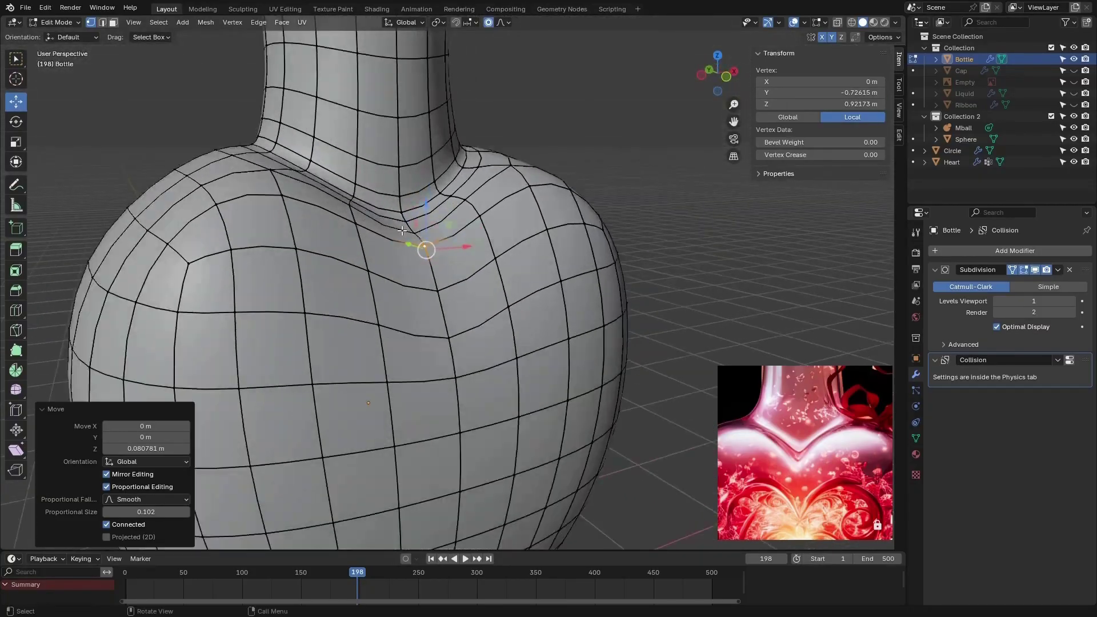
click(409, 232)
mouse_move(408, 212)
mouse_down()
mouse_move(405, 195)
mouse_move(403, 205)
mouse_up()
scroll(405, 208, down, 4)
- Shift two front centre-line vertices inward along Y, moving the one just below the neck crease by about 0.011 m
middle_drag(437, 280, 471, 282)
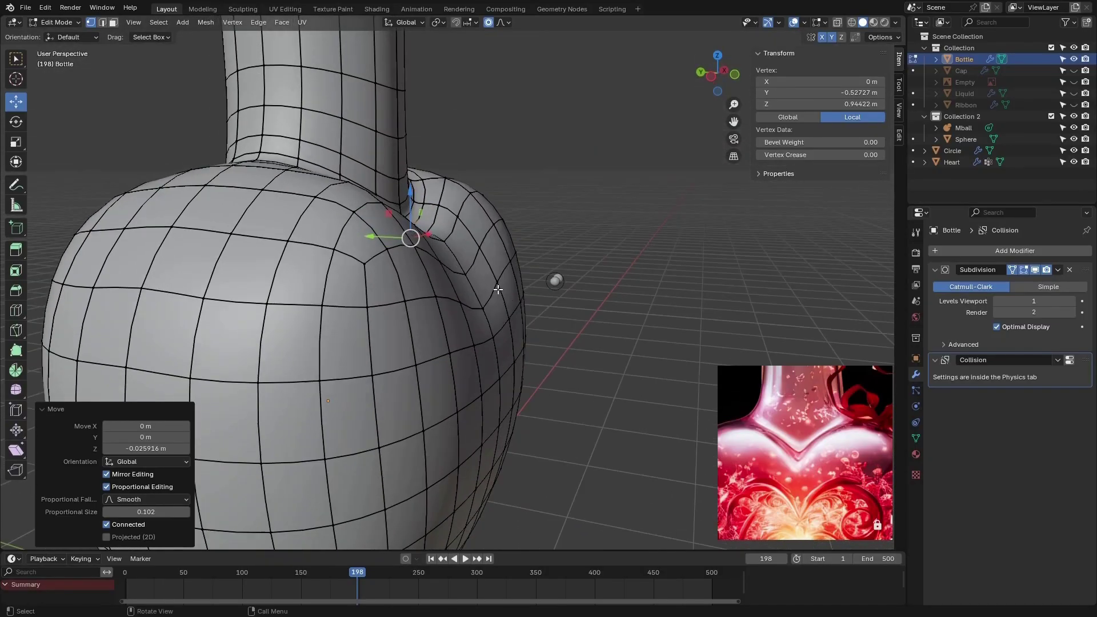
click(469, 274)
drag(447, 284, 429, 286)
click(446, 242)
drag(424, 242, 419, 246)
scroll(434, 250, up, 5)
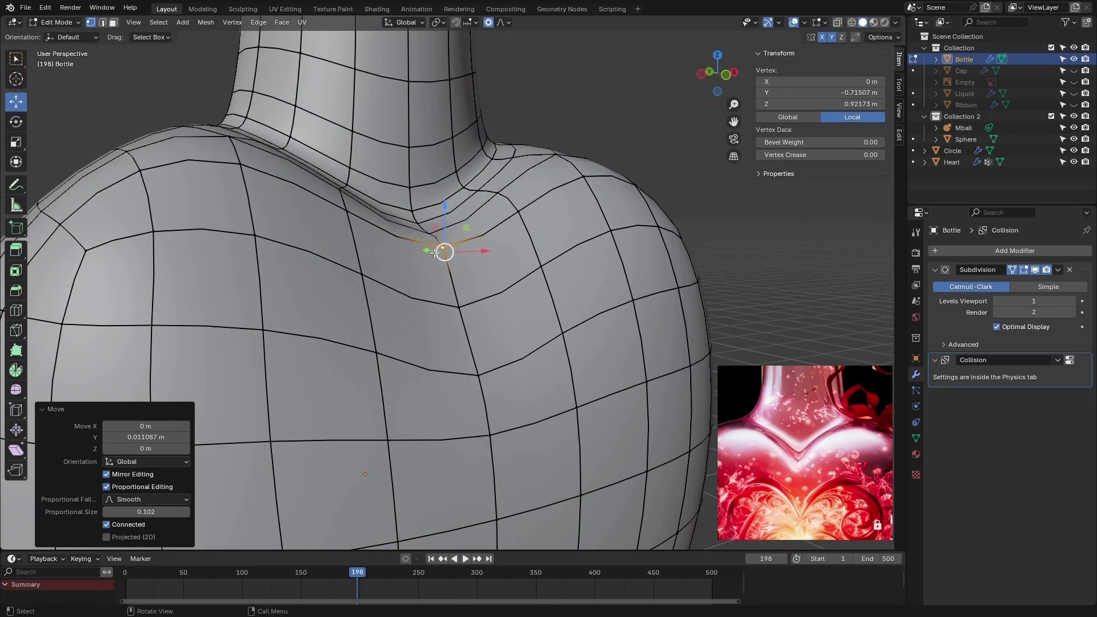
- Set the transform orientation to Normal and push the selected centre-line vertex inward along its normal by about 0.054 m
click(405, 22)
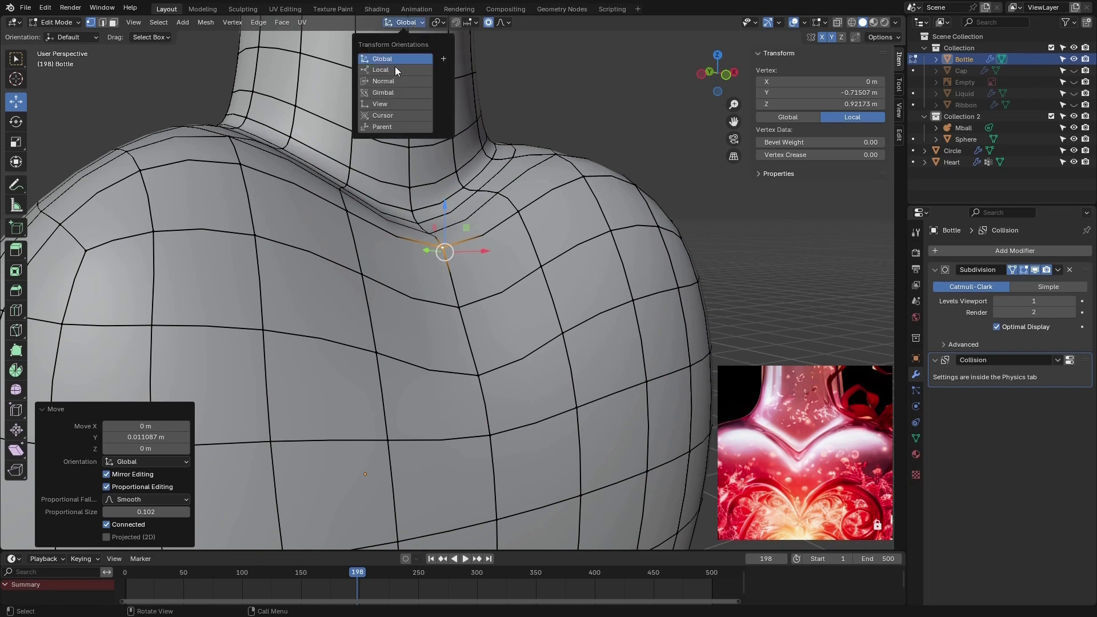
click(372, 81)
middle_drag(394, 251, 421, 172)
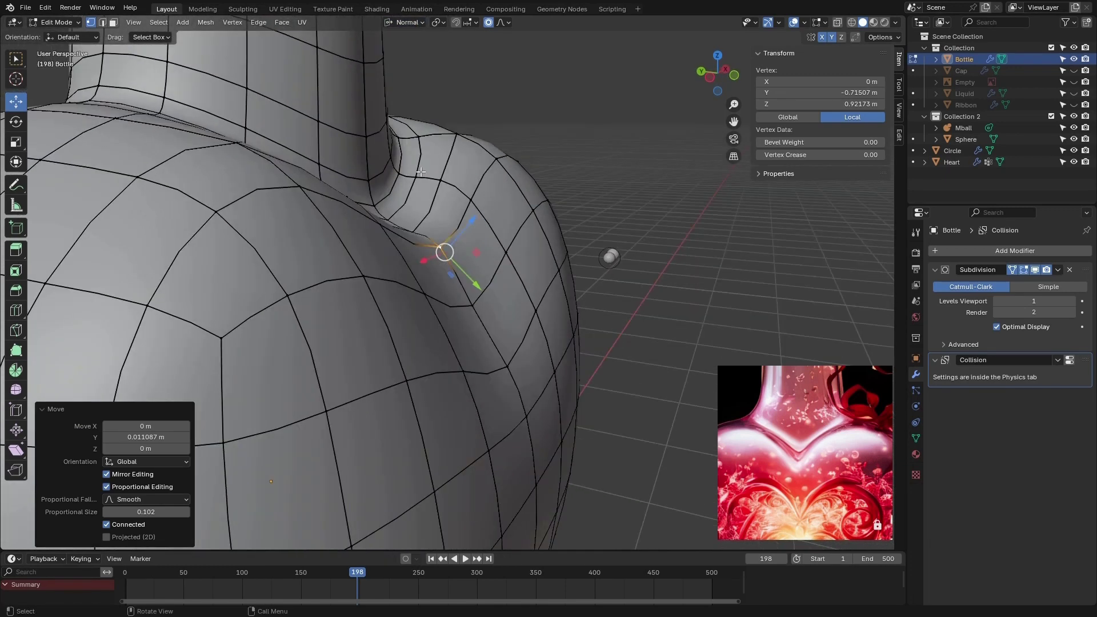
click(417, 23)
middle_drag(411, 268, 413, 242)
drag(473, 213, 458, 235)
middle_drag(457, 236, 346, 231)
scroll(347, 230, down, 5)
- Push the shoulder-edge vertex beside the neck's V crease outward along its normal by about 0.055 m
scroll(474, 235, up, 7)
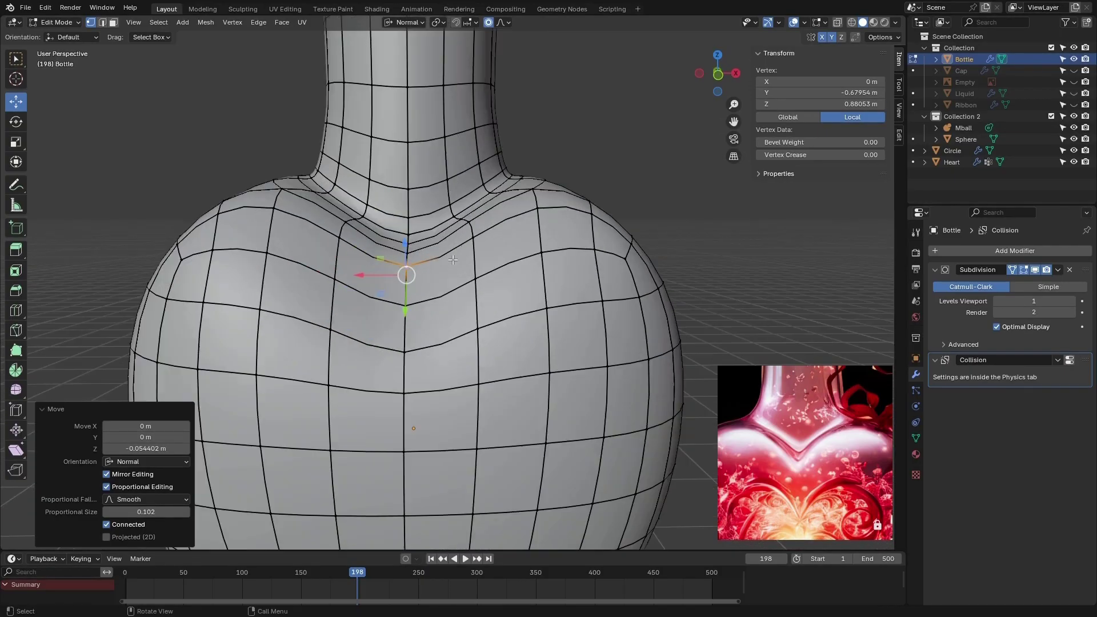
click(475, 234)
middle_drag(474, 234, 446, 244)
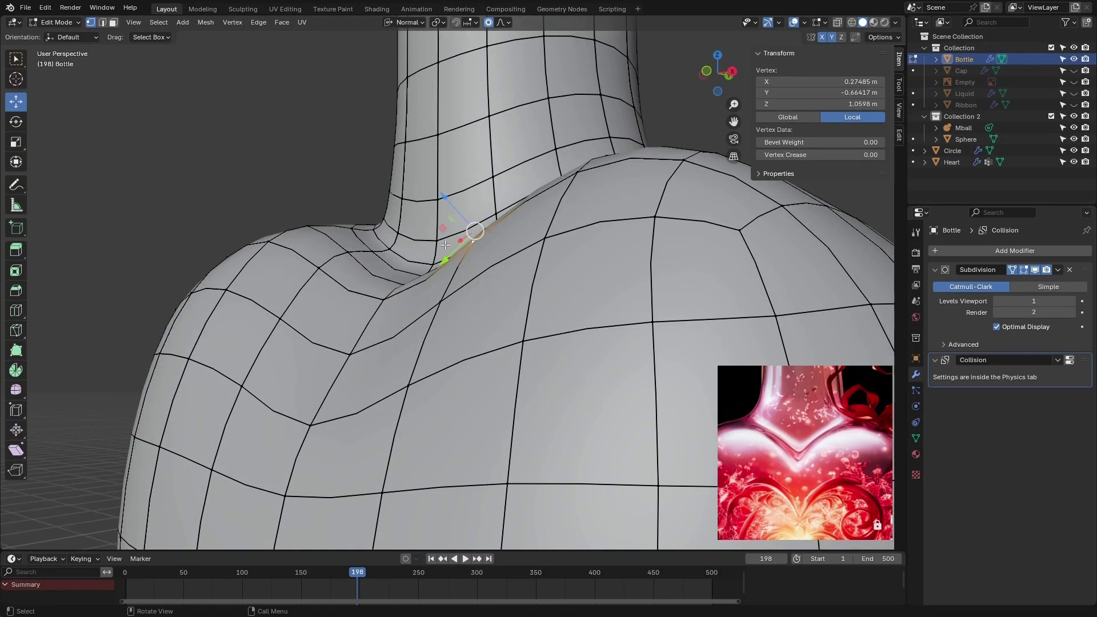
drag(452, 207, 427, 197)
scroll(425, 198, down, 3)
middle_drag(424, 267, 544, 281)
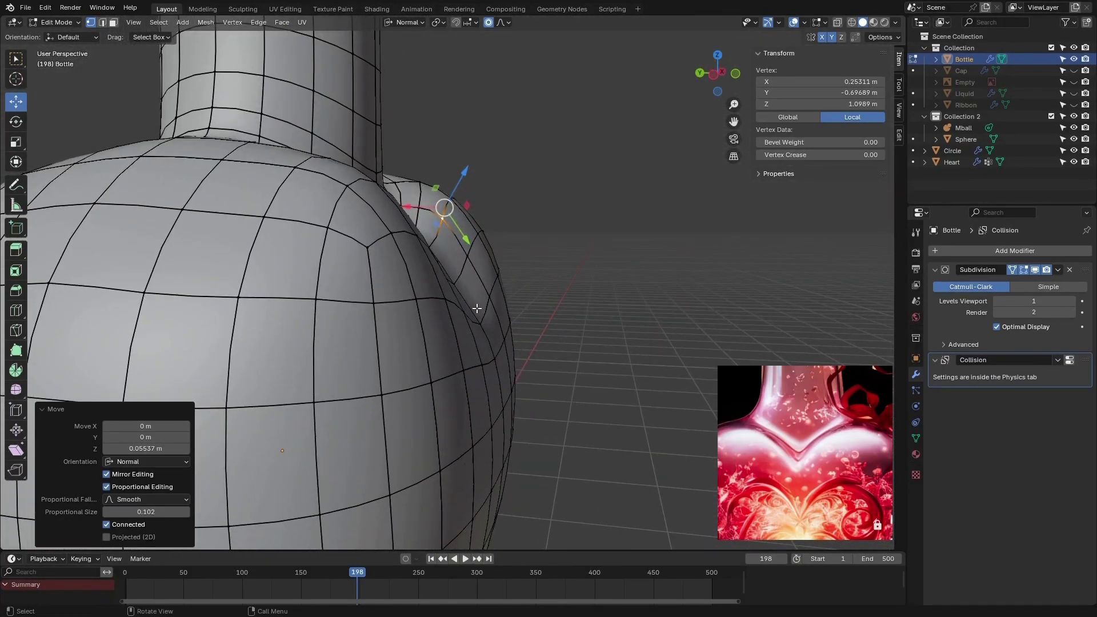
- Push the front shoulder vertex just below it outward along its normal by about 0.062 m to swell the heart lobe
middle_drag(477, 309, 474, 275)
click(472, 252)
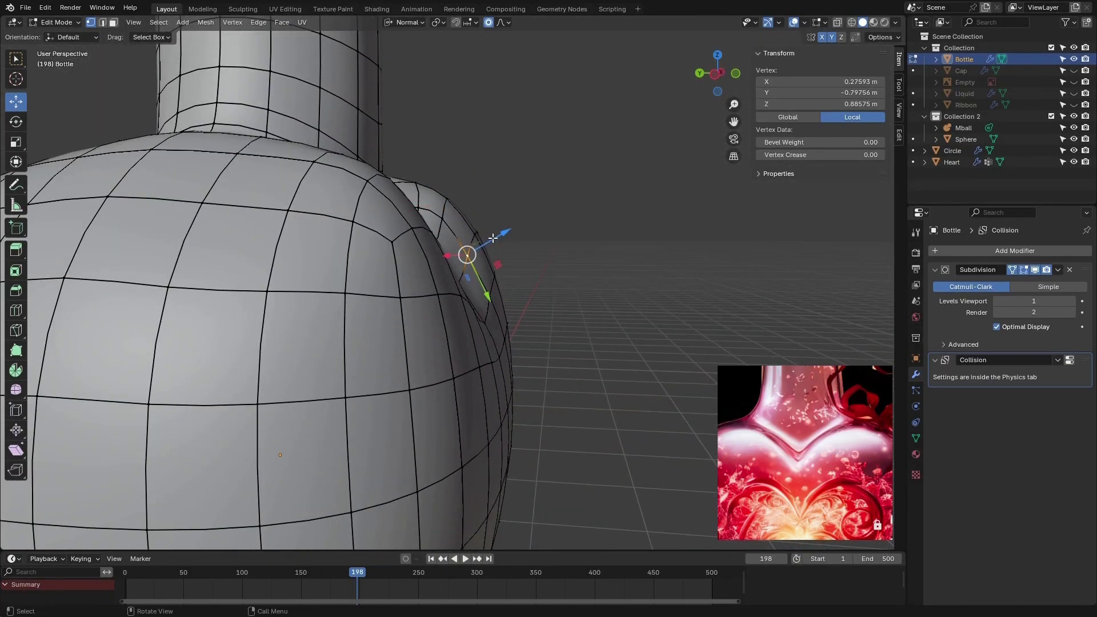
drag(494, 236, 506, 229)
middle_drag(558, 290, 366, 311)
scroll(468, 292, down, 5)
scroll(457, 366, down, 2)
shift+middle_drag(497, 412, 461, 333)
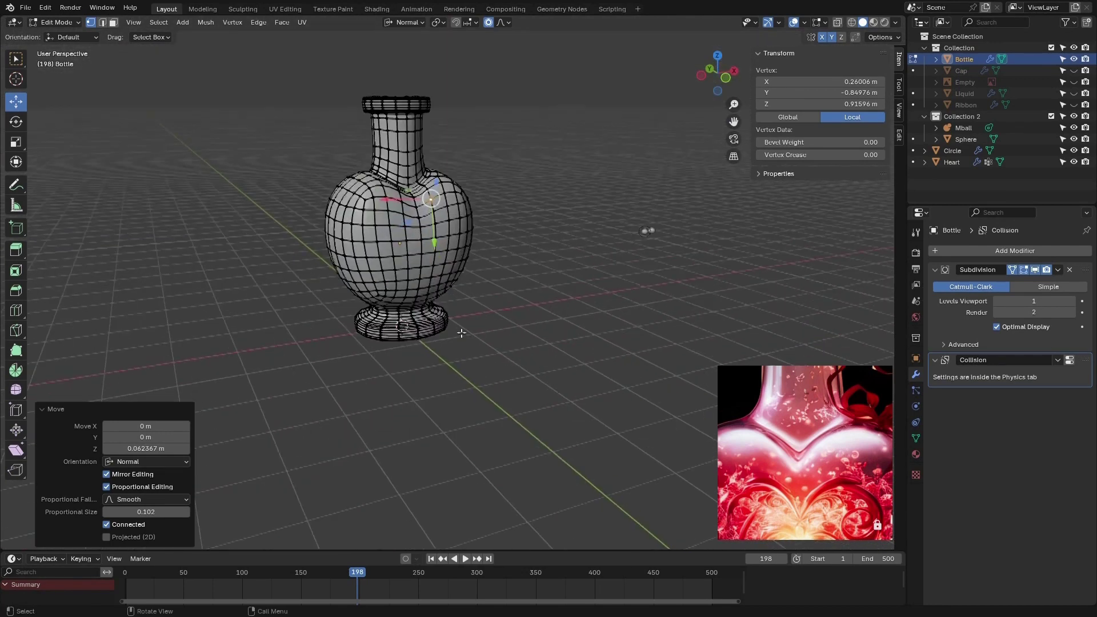
- In front view, push the lower side outline vertex above the base inward along its normal by about 0.07 m, with proportional size 1.000
scroll(455, 286, up, 2)
key(KP_1)
scroll(480, 282, up, 5)
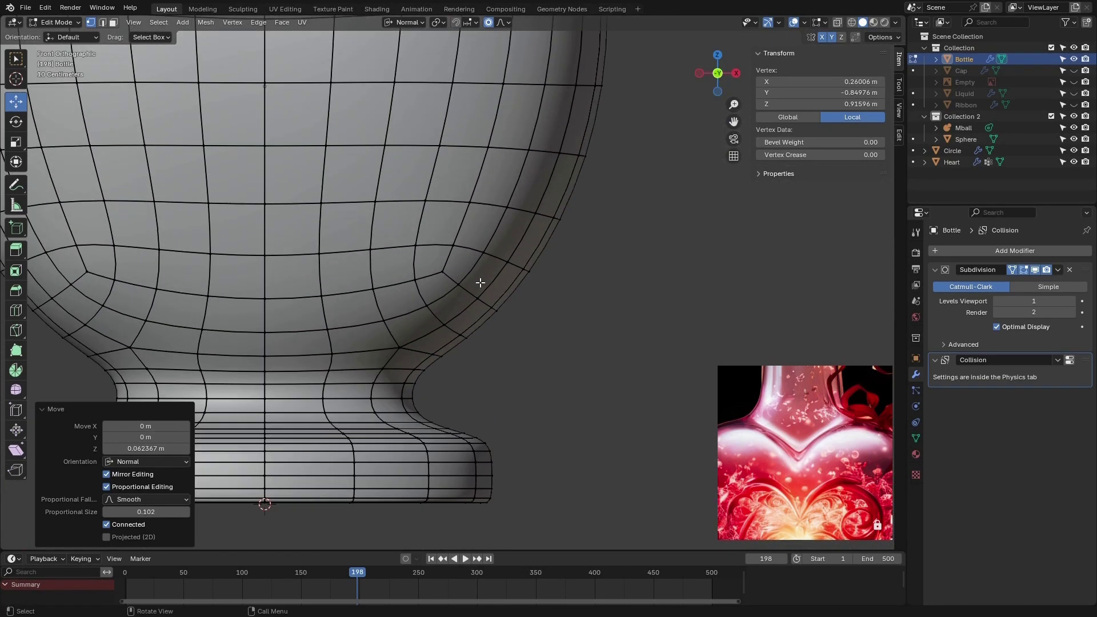
click(531, 270)
scroll(531, 272, down, 5)
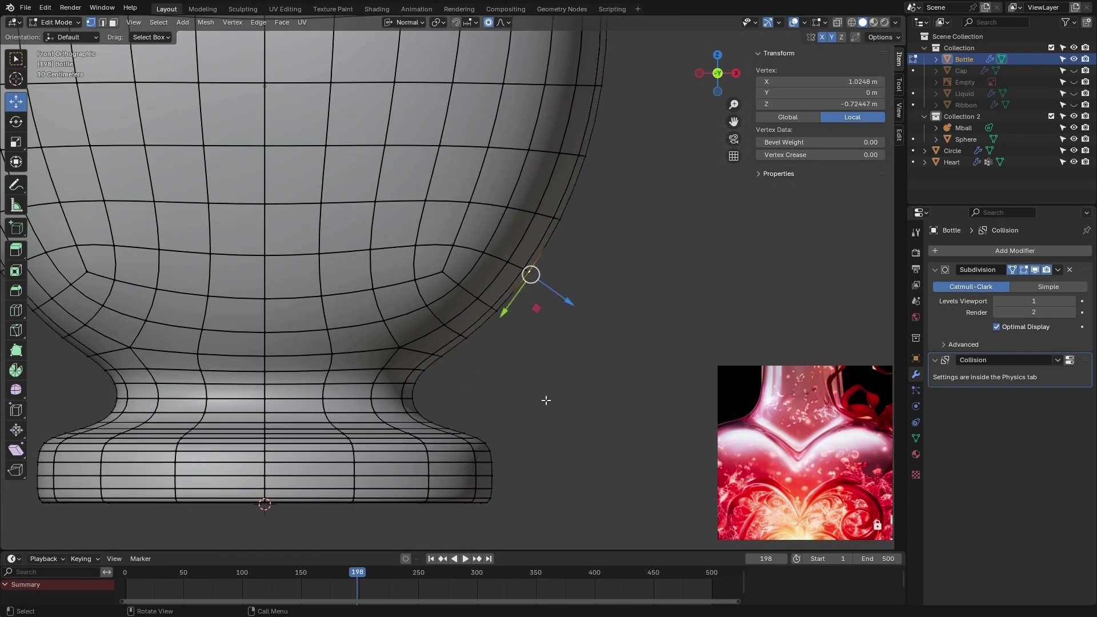
scroll(524, 323, down, 2)
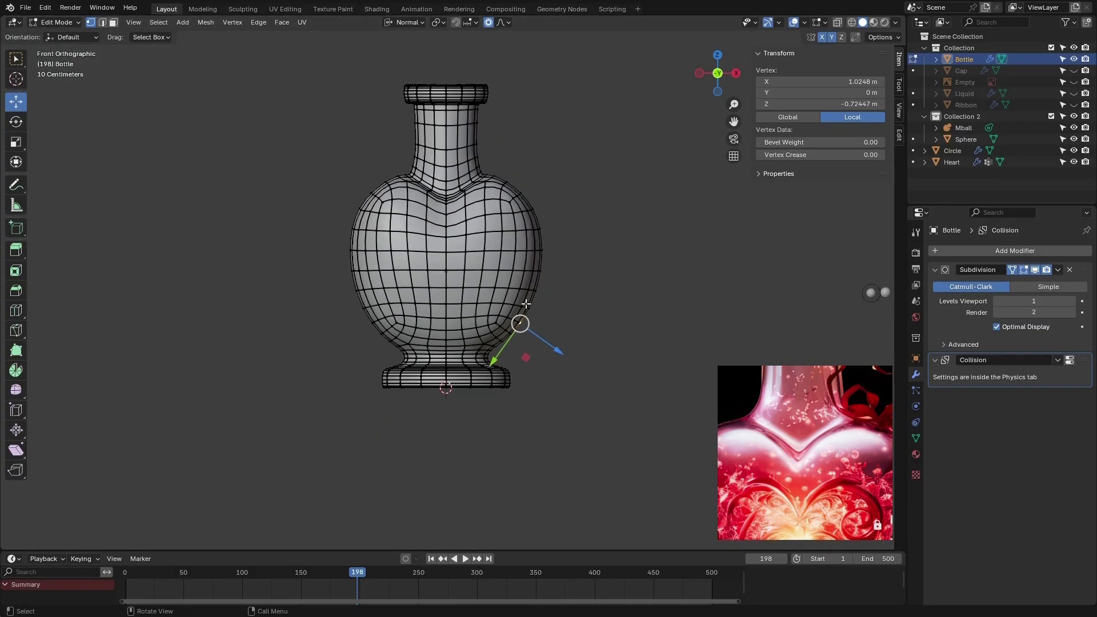
scroll(543, 342, up, 3)
drag(555, 365, 546, 357)
scroll(552, 359, down, 5)
- Push the lower front corner vertex of the body inward along its normal by about 0.037 m to taper the heart toward the base
middle_drag(546, 356, 414, 243)
scroll(423, 346, up, 4)
scroll(423, 315, down, 7)
scroll(440, 330, up, 5)
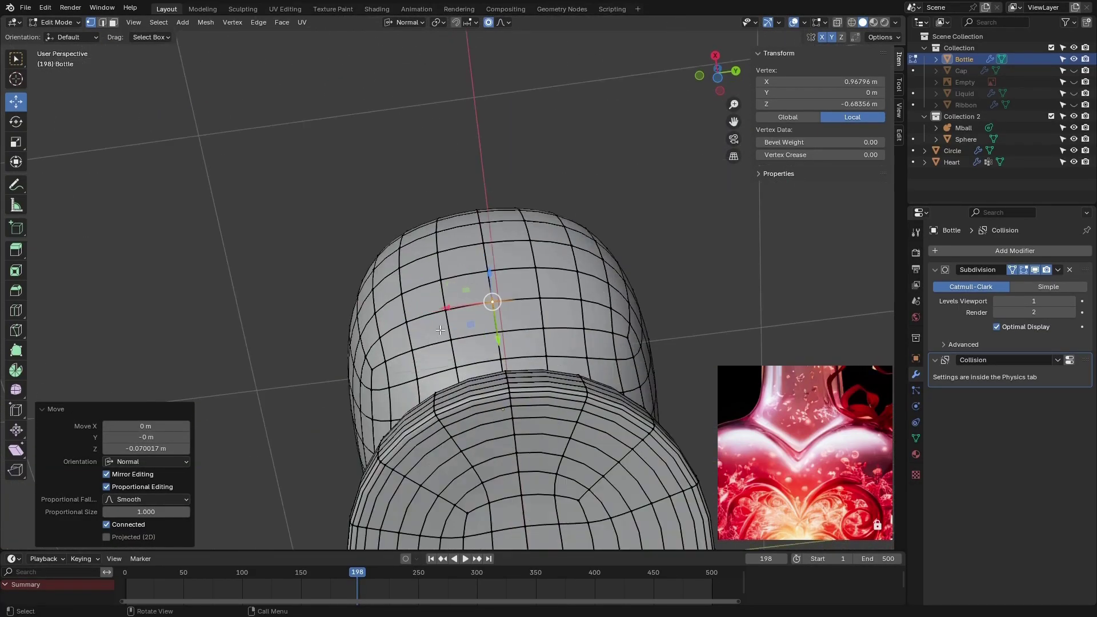
click(358, 377)
middle_drag(359, 377, 355, 415)
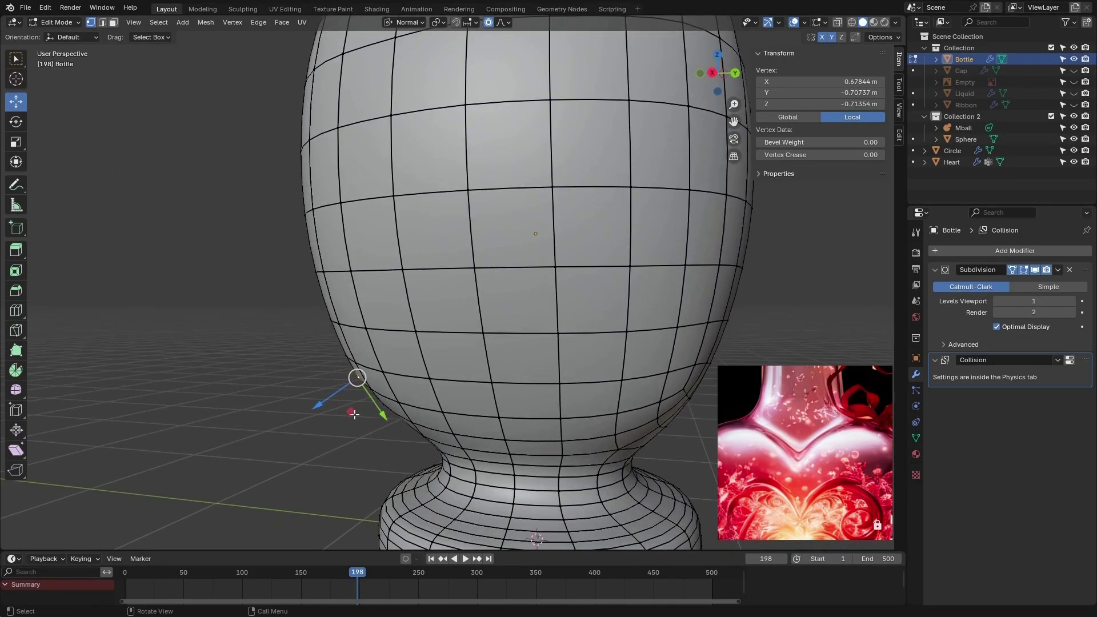
drag(319, 406, 328, 400)
click(328, 400)
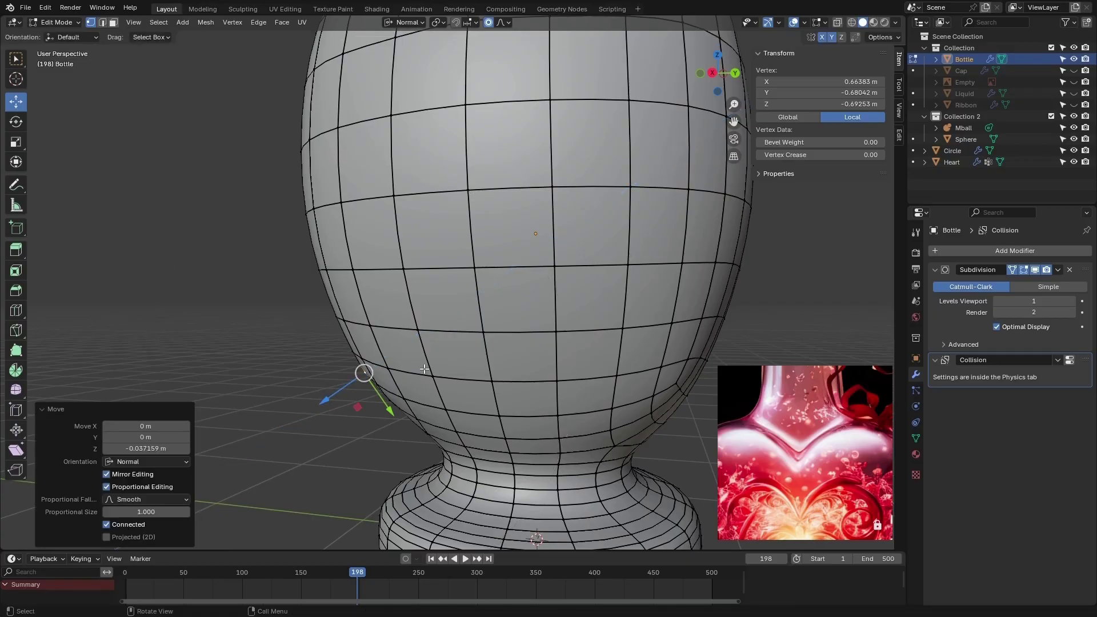
scroll(363, 368, down, 4)
middle_drag(363, 369, 341, 429)
scroll(581, 382, down, 5)
scroll(580, 383, up, 4)
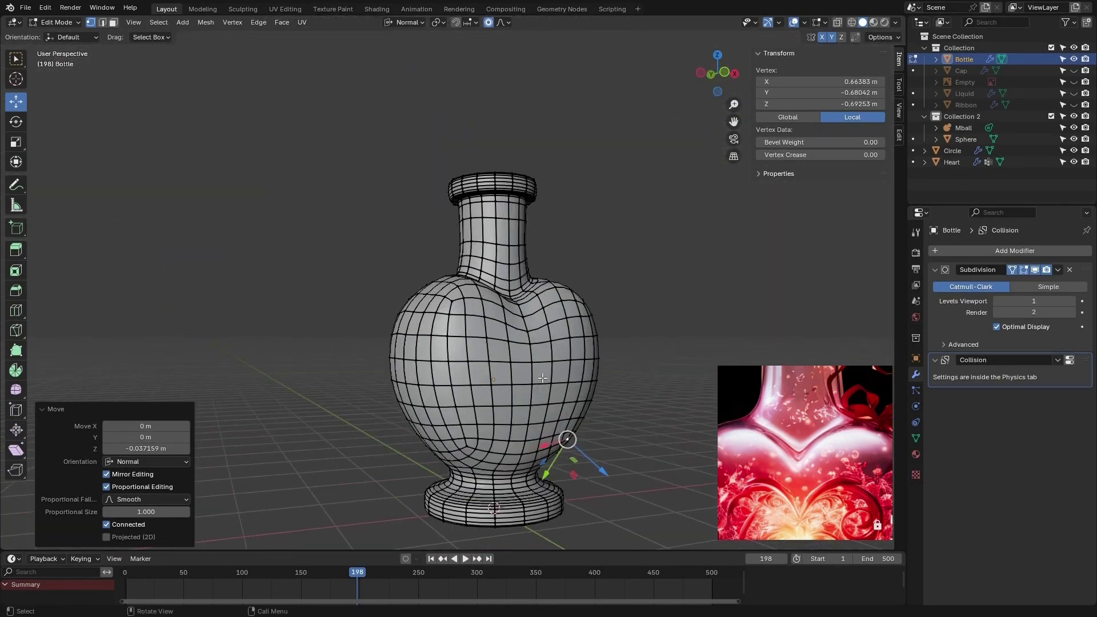
scroll(581, 383, down, 1)
scroll(581, 383, up, 3)
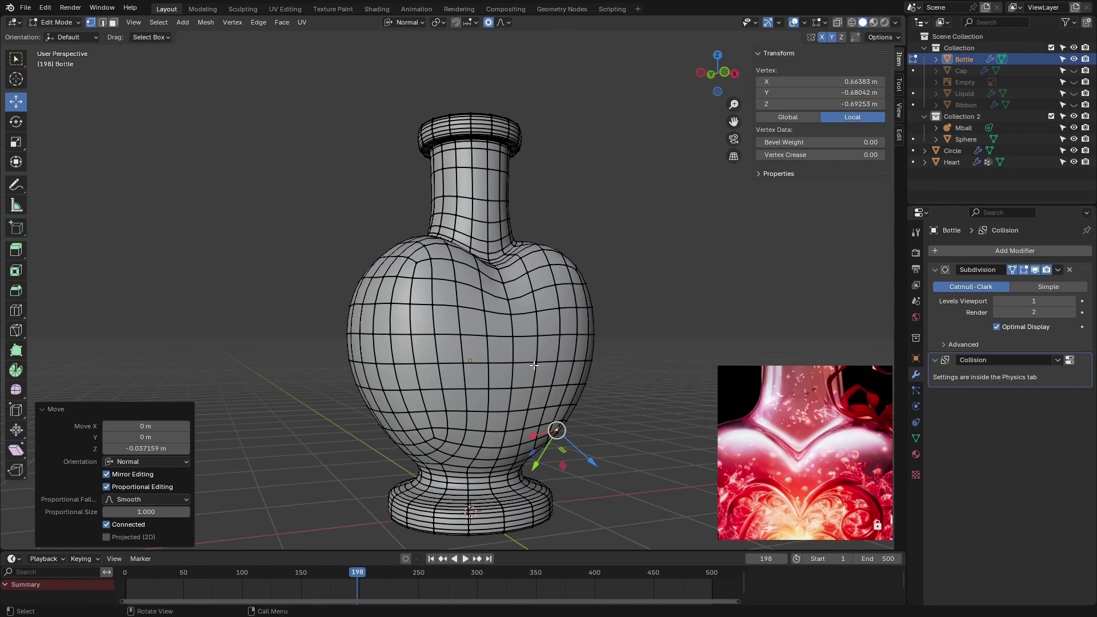
- Save the project as a new file named 05.blend
click(25, 7)
click(60, 104)
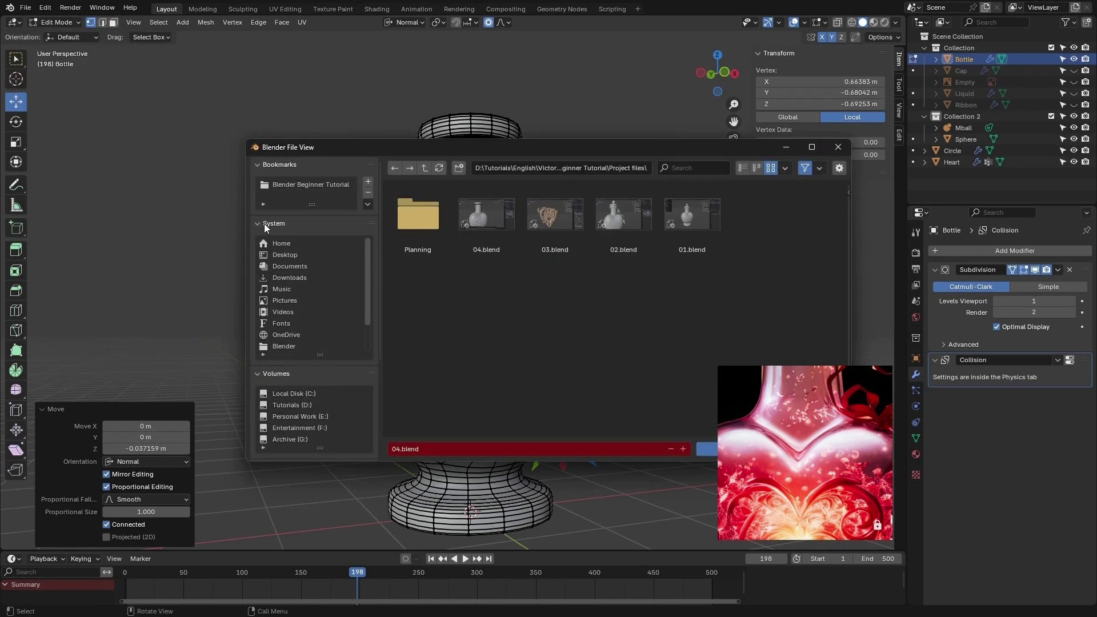
click(289, 184)
double_click(461, 245)
click(459, 444)
text(0)
text(.)
key(Return)
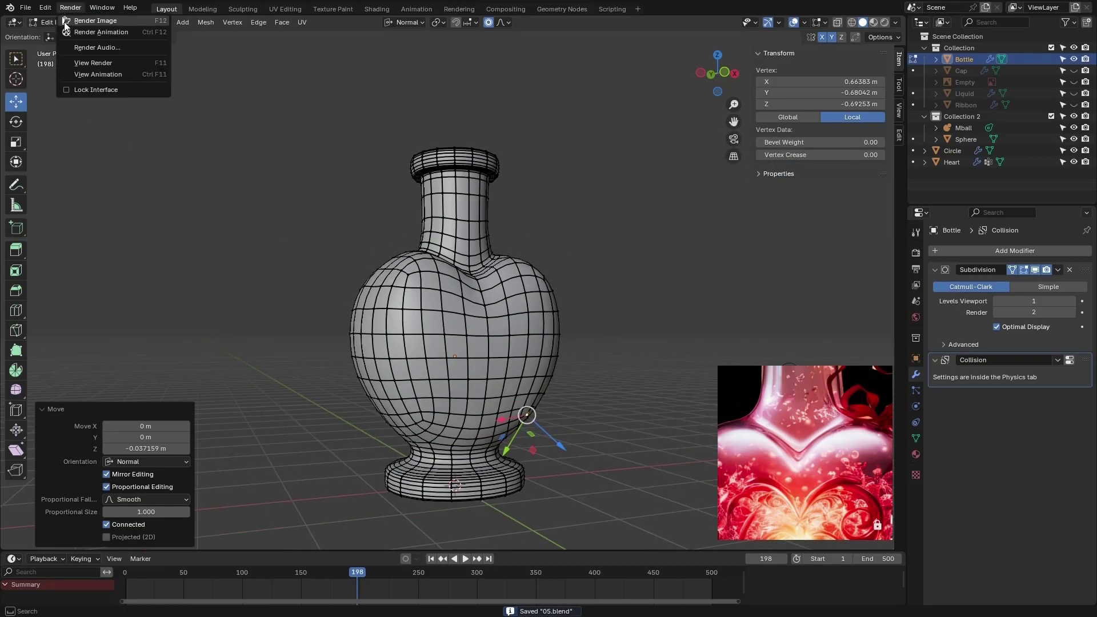
- Switch to Object Mode, deselect the bottle and set its Subdivision viewport level to 2
click(48, 22)
click(56, 32)
click(308, 285)
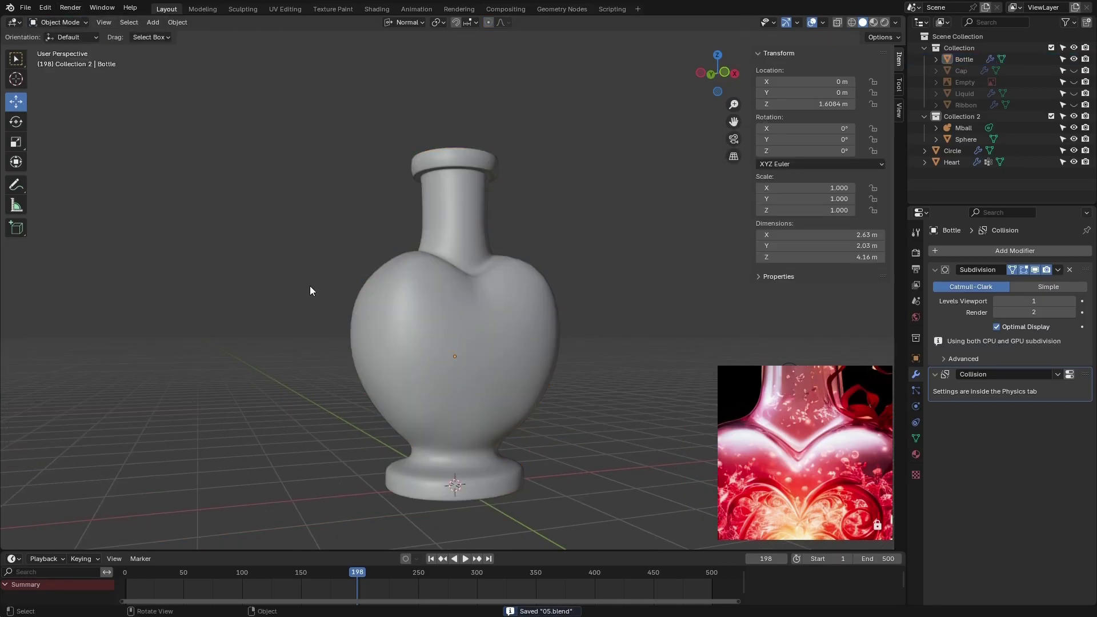
middle_drag(310, 286, 502, 311)
click(1072, 301)
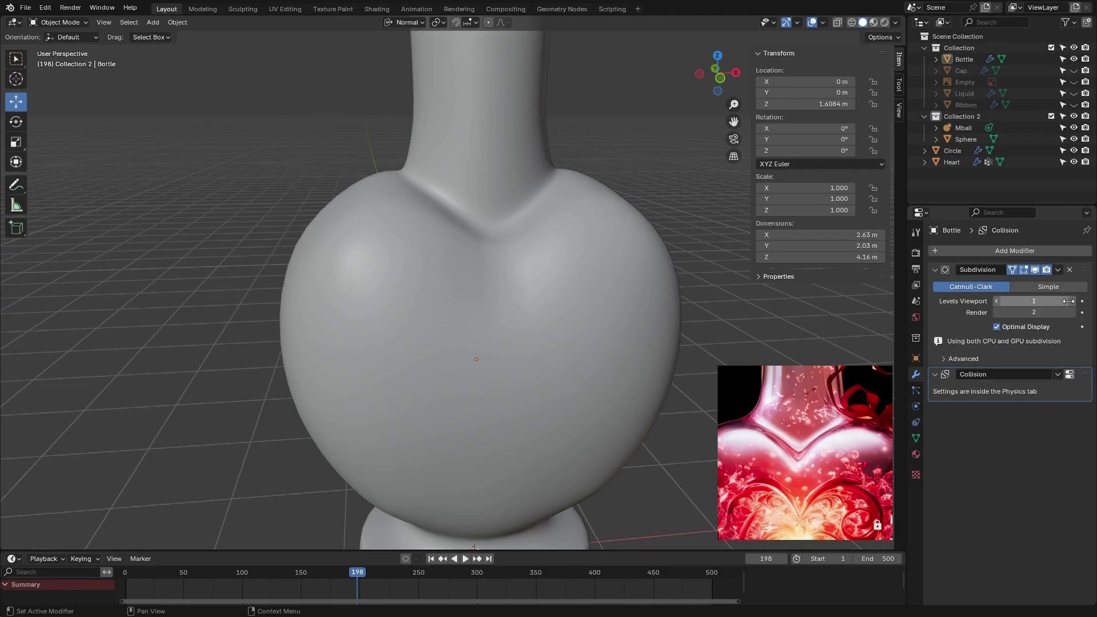
- Examine the smoothed bottle's V crease in solid and rendered shading and compare it with the reference image
middle_drag(629, 320, 495, 351)
scroll(569, 166, up, 4)
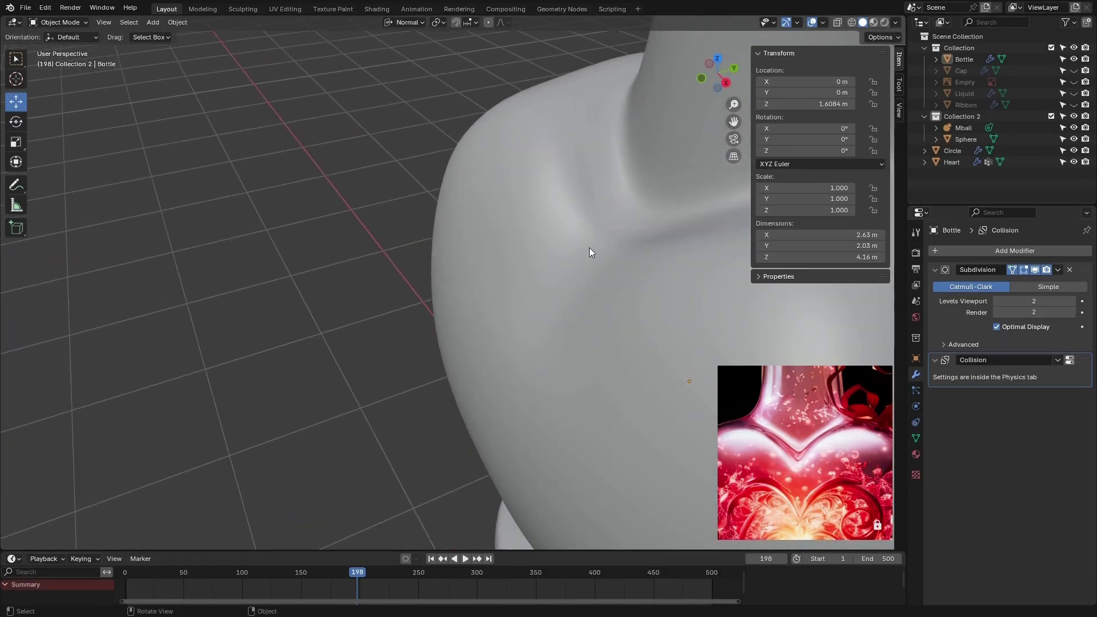
middle_drag(590, 252, 749, 268)
scroll(516, 206, down, 8)
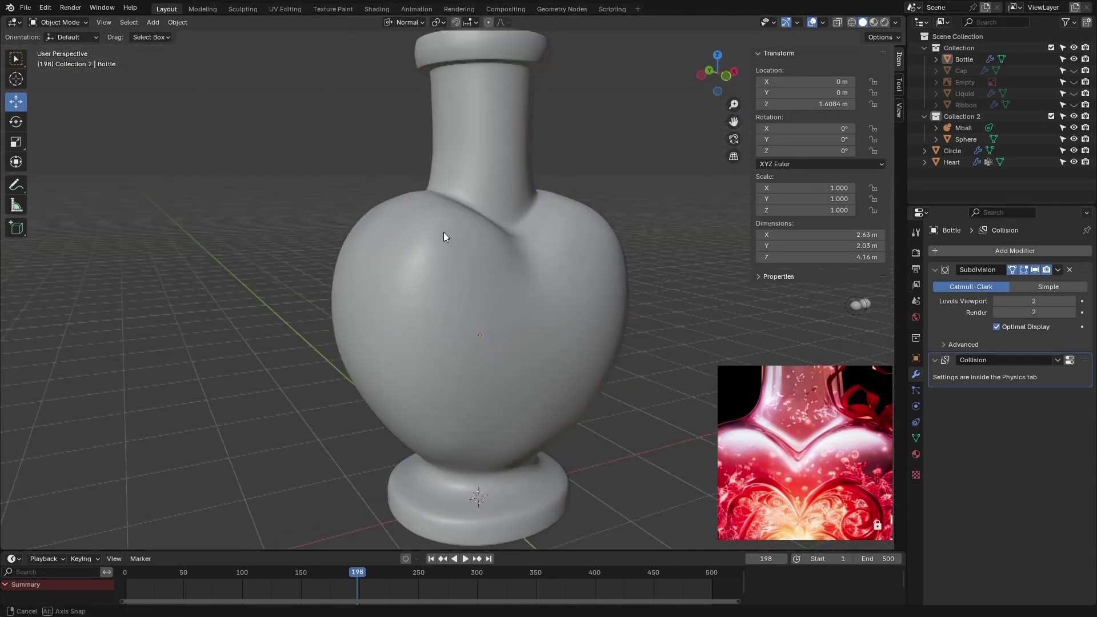
click(884, 22)
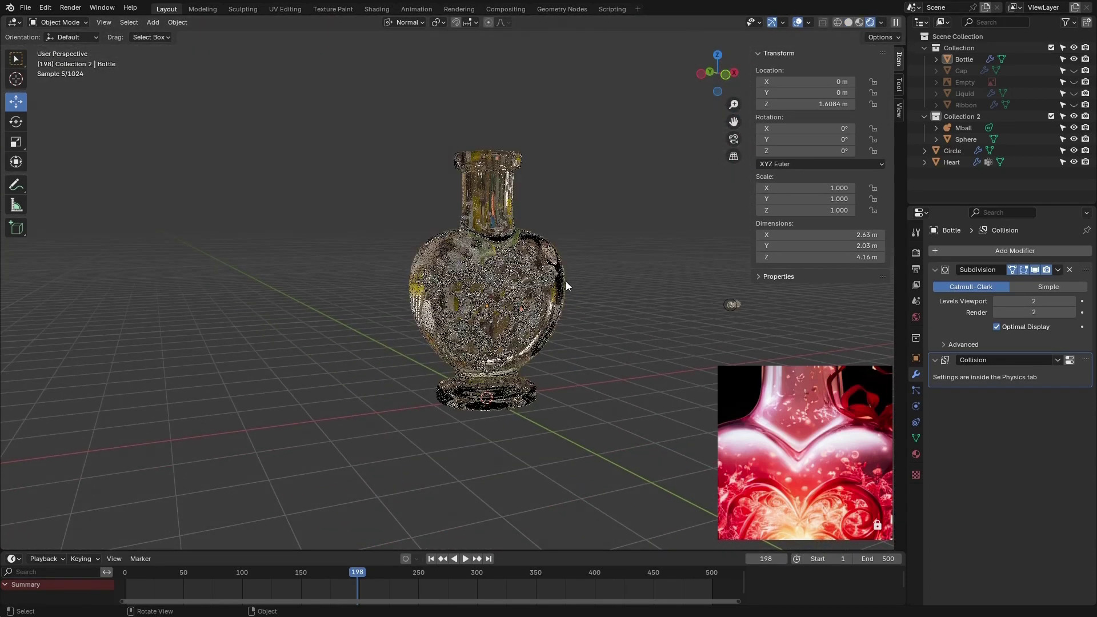
scroll(565, 281, up, 5)
middle_drag(446, 263, 415, 299)
scroll(416, 300, down, 1)
scroll(629, 250, up, 3)
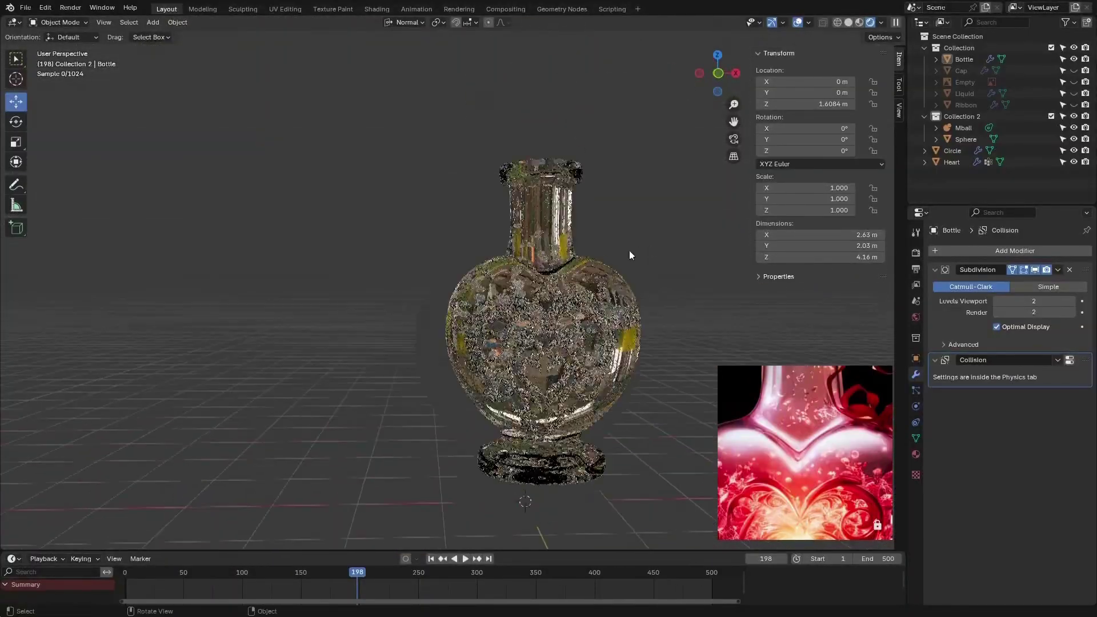
scroll(382, 297, down, 2)
scroll(450, 341, up, 2)
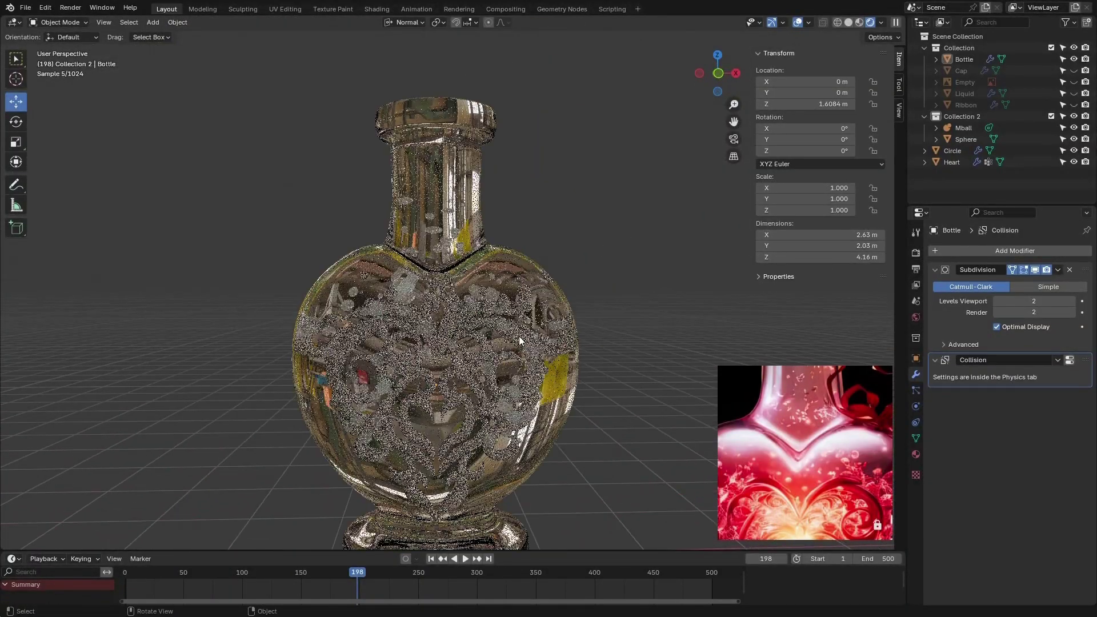
scroll(805, 467, down, 3)
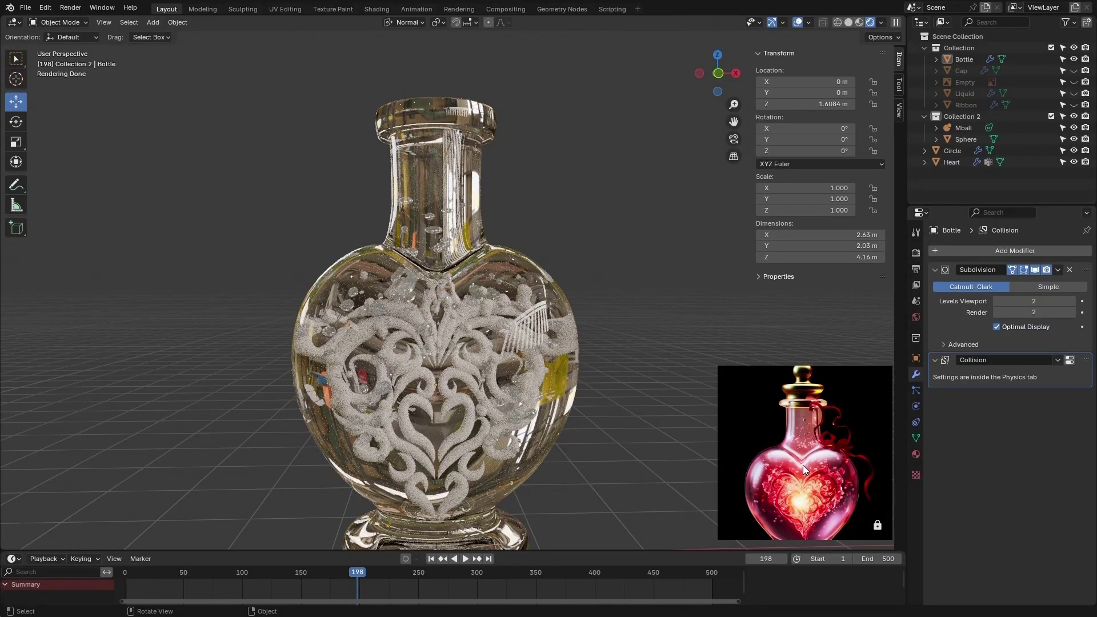
scroll(437, 290, up, 4)
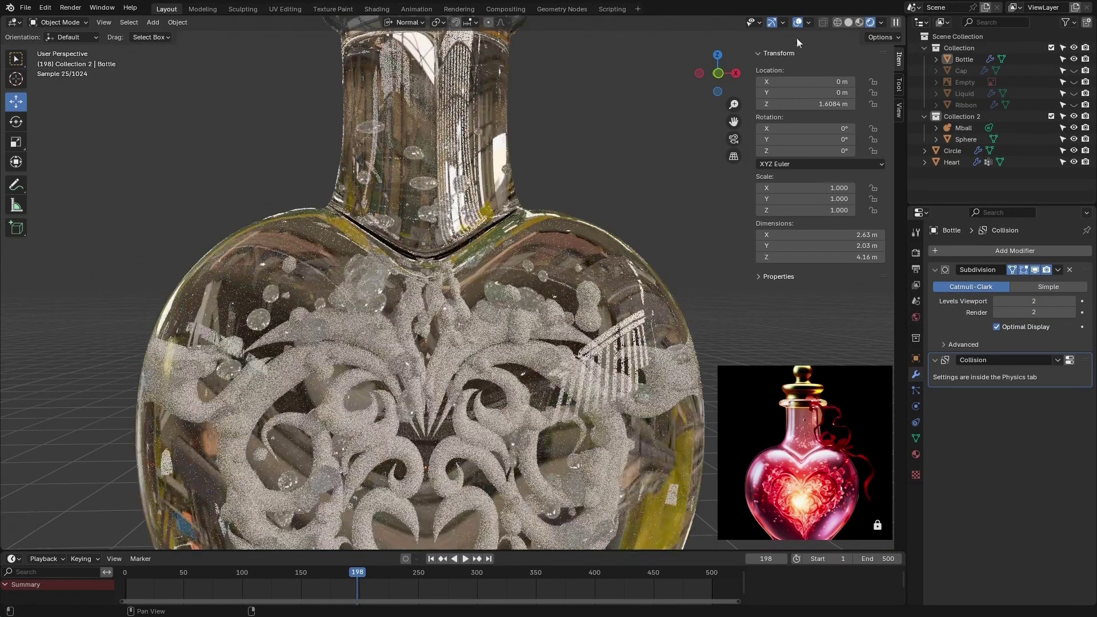
- Return to solid shading and open the bottle mesh in Edit Mode
click(848, 22)
middle_drag(428, 286, 425, 315)
click(425, 315)
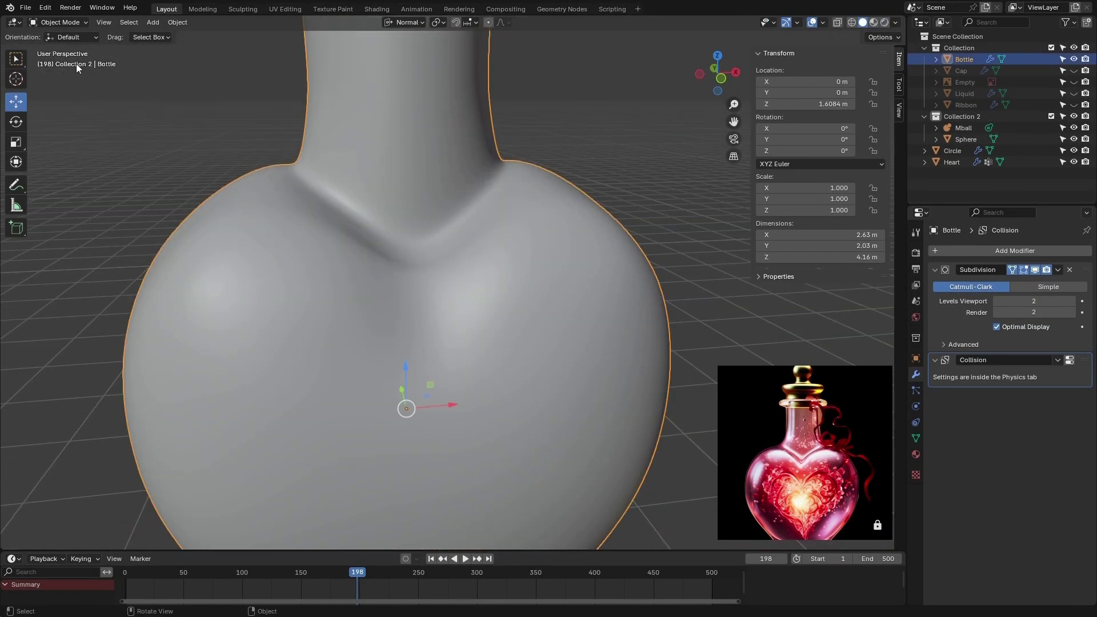
click(72, 26)
click(71, 48)
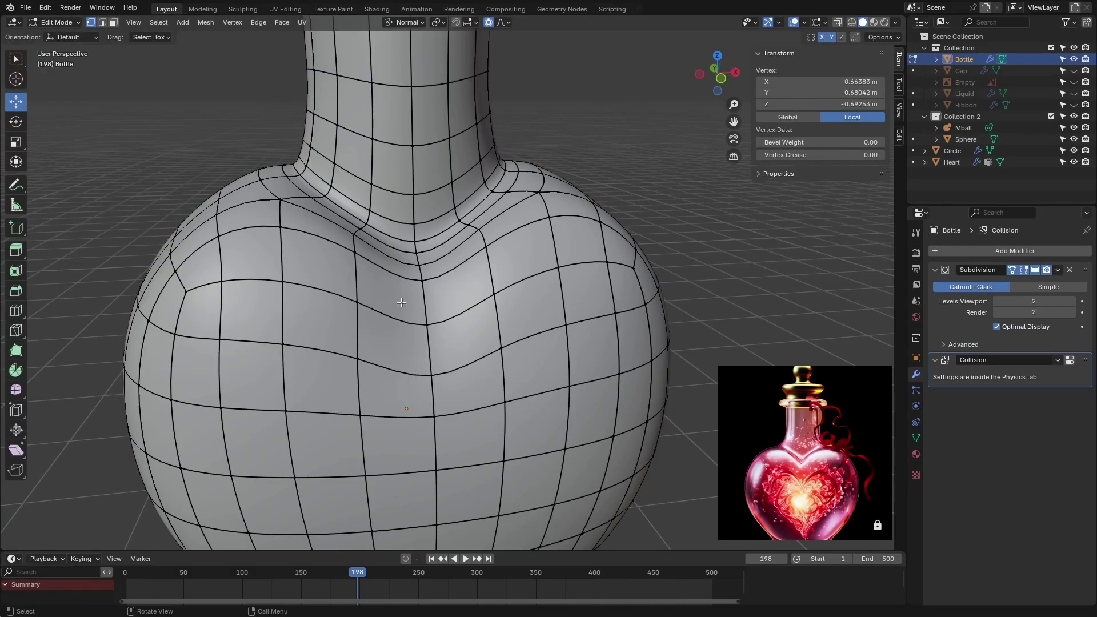
middle_drag(360, 284, 347, 279)
scroll(437, 262, up, 2)
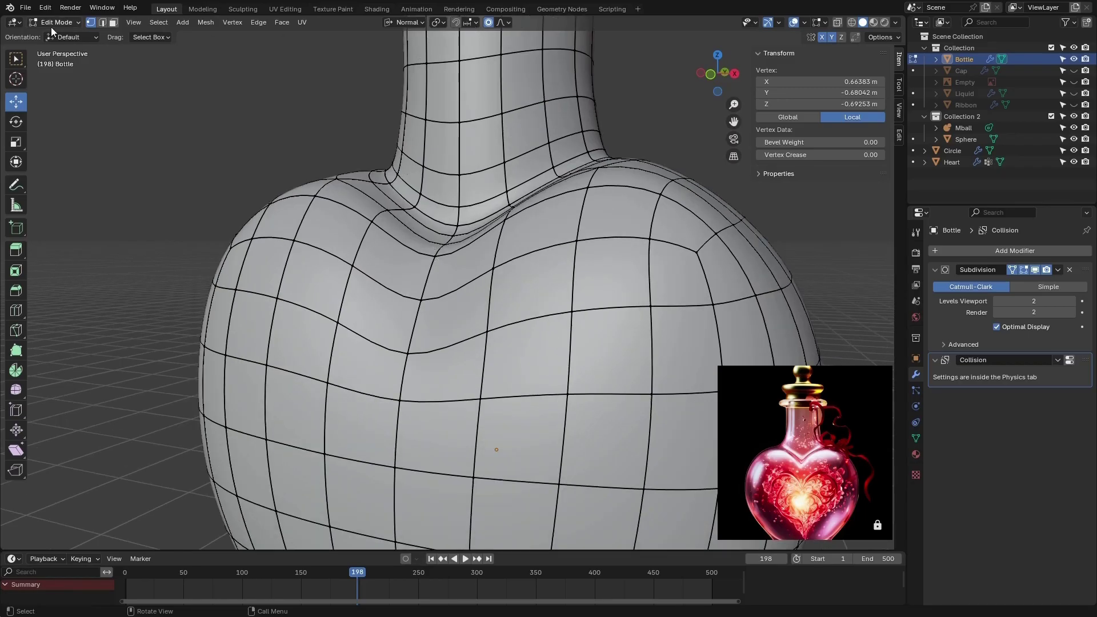
- Turn off proportional editing and push the centre-line vertex at the V crease inward along its normal by about 0.026 m
click(429, 271)
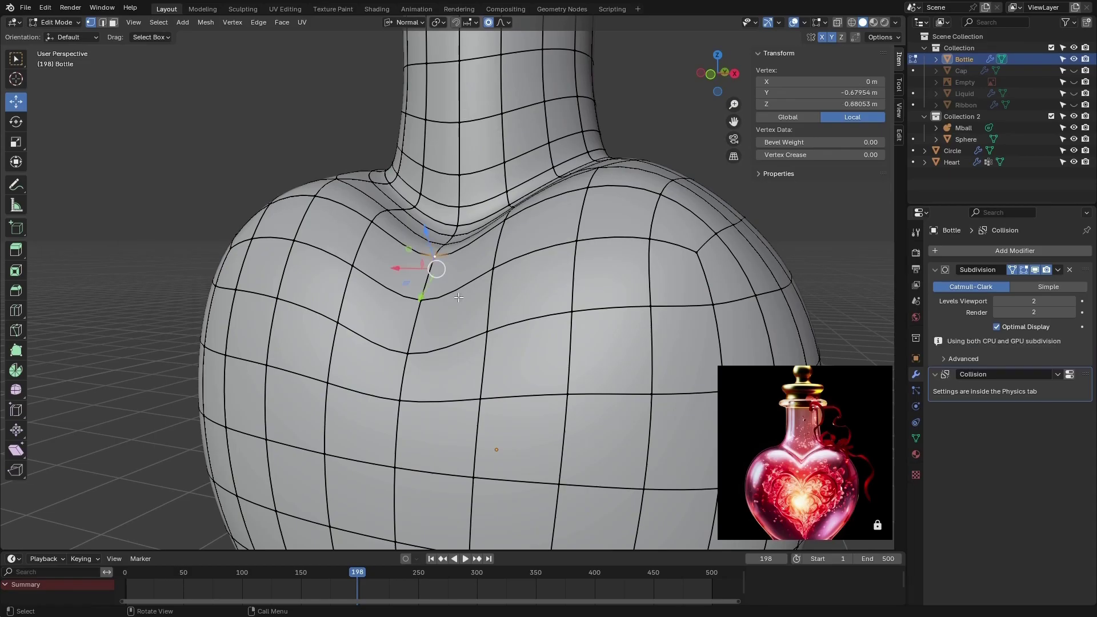
scroll(434, 272, up, 4)
middle_drag(442, 274, 688, 384)
scroll(812, 456, up, 3)
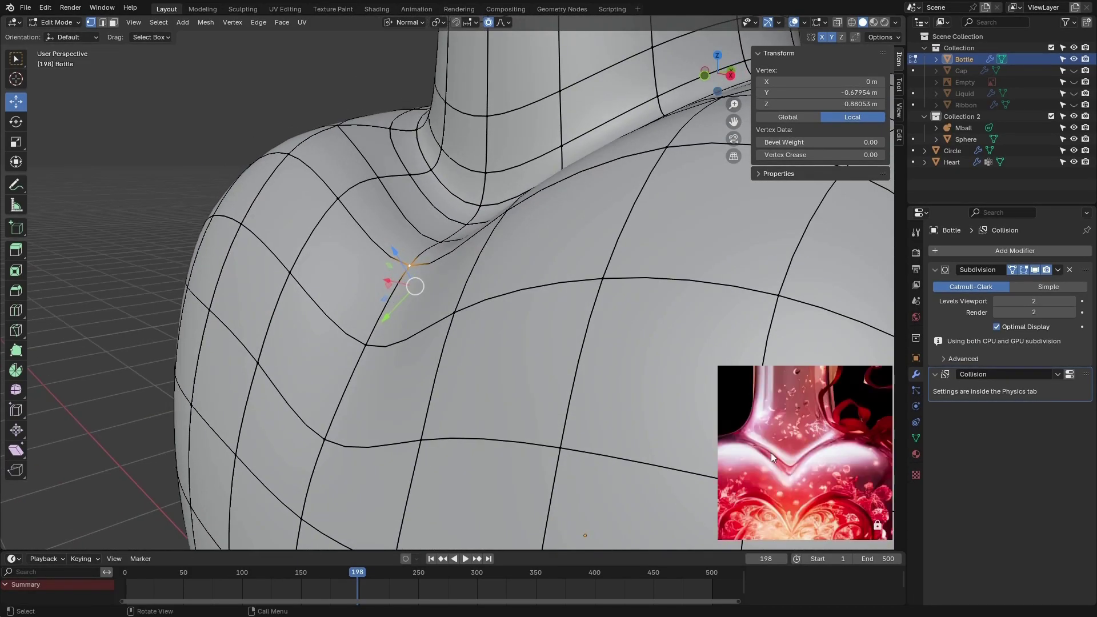
click(489, 22)
drag(392, 259, 397, 265)
middle_drag(400, 268, 436, 284)
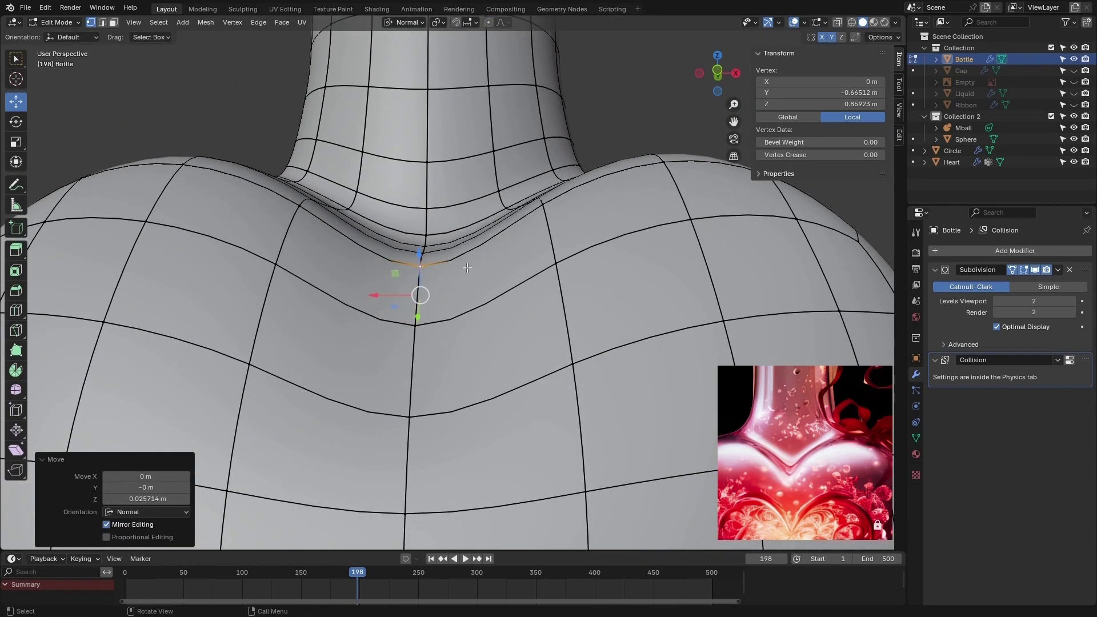
- Push the mirrored shoulder-edge vertex beside the crease outward along its normal by about 0.043 m
click(301, 207)
middle_drag(356, 268, 307, 138)
drag(321, 141, 323, 134)
middle_drag(323, 134, 225, 288)
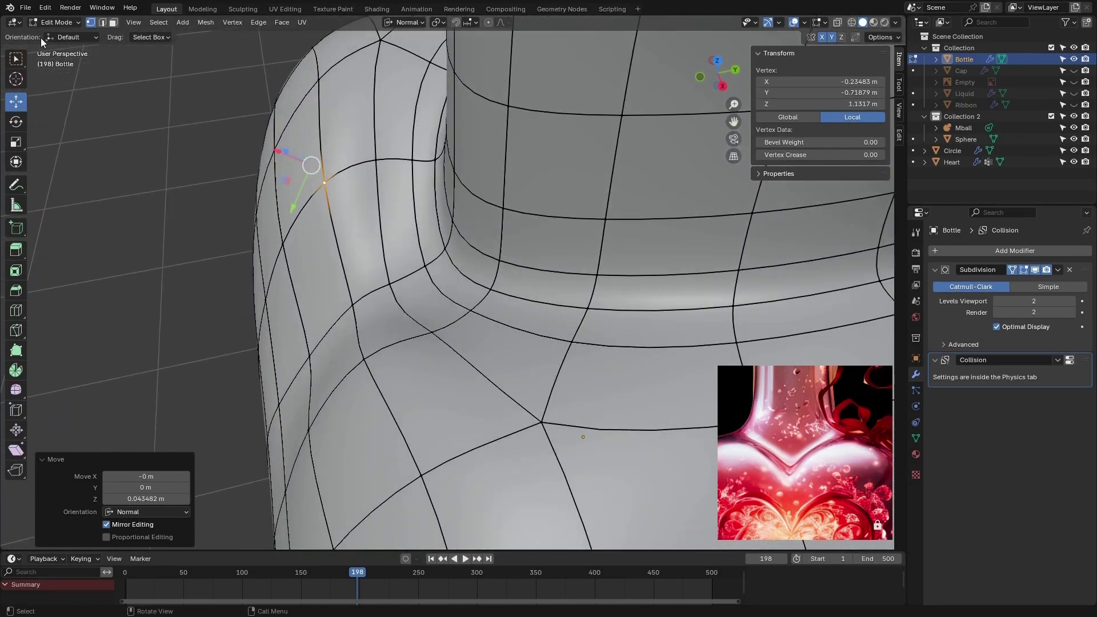
- Push a neighbouring crease vertex slightly inward along its normal and pull the vertex on the crease's upper edge outward
middle_drag(288, 376, 377, 287)
click(352, 323)
drag(345, 304, 350, 312)
middle_drag(336, 318, 490, 172)
click(545, 165)
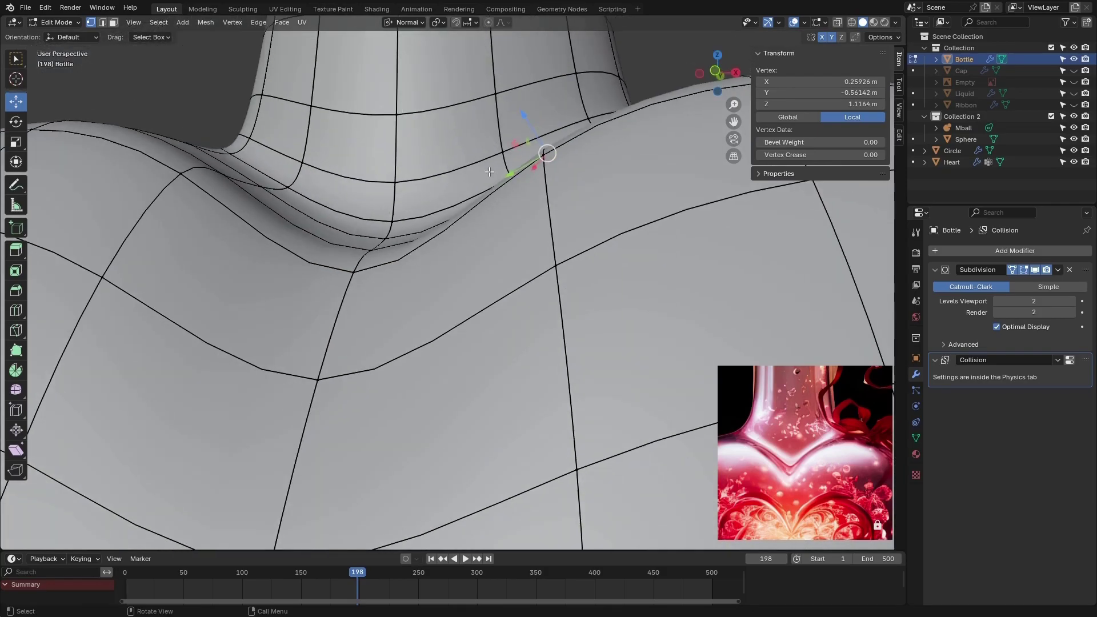
drag(523, 123, 517, 104)
- Check the refined crease around the neck and return the bottle to Object Mode
scroll(367, 291, down, 3)
scroll(366, 290, down, 5)
middle_drag(366, 291, 482, 433)
scroll(482, 433, up, 6)
click(455, 331)
middle_drag(456, 331, 452, 311)
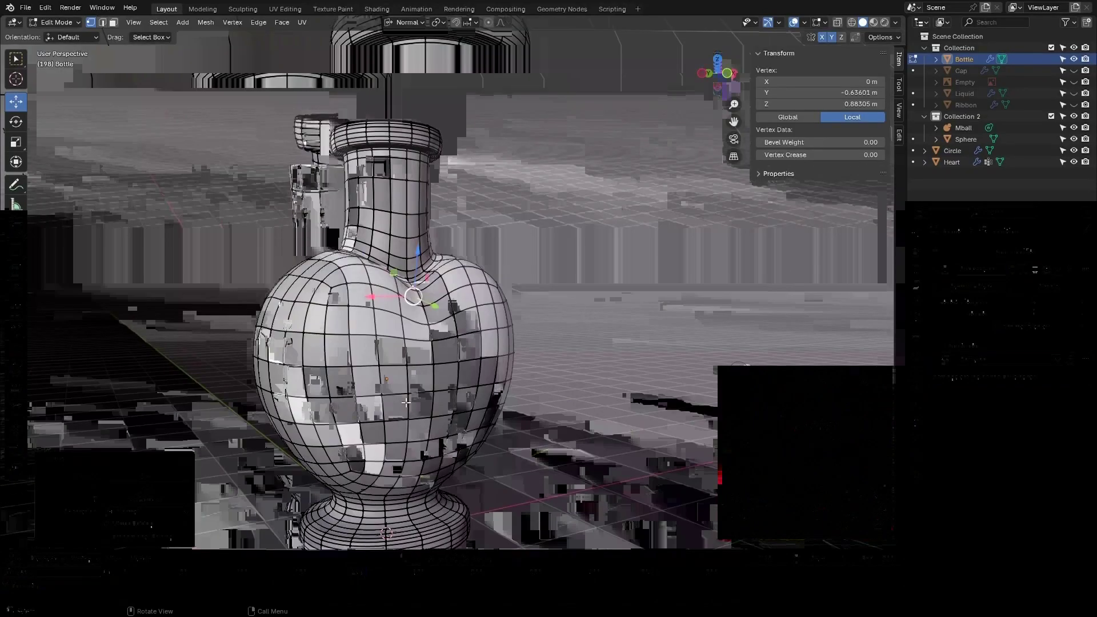
click(57, 21)
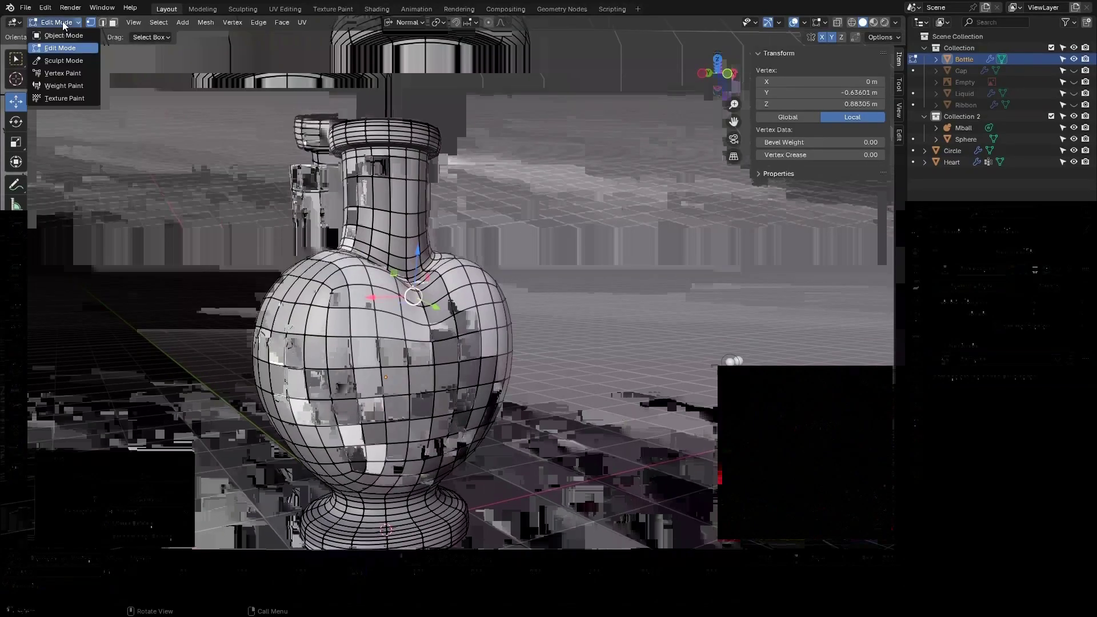
click(57, 34)
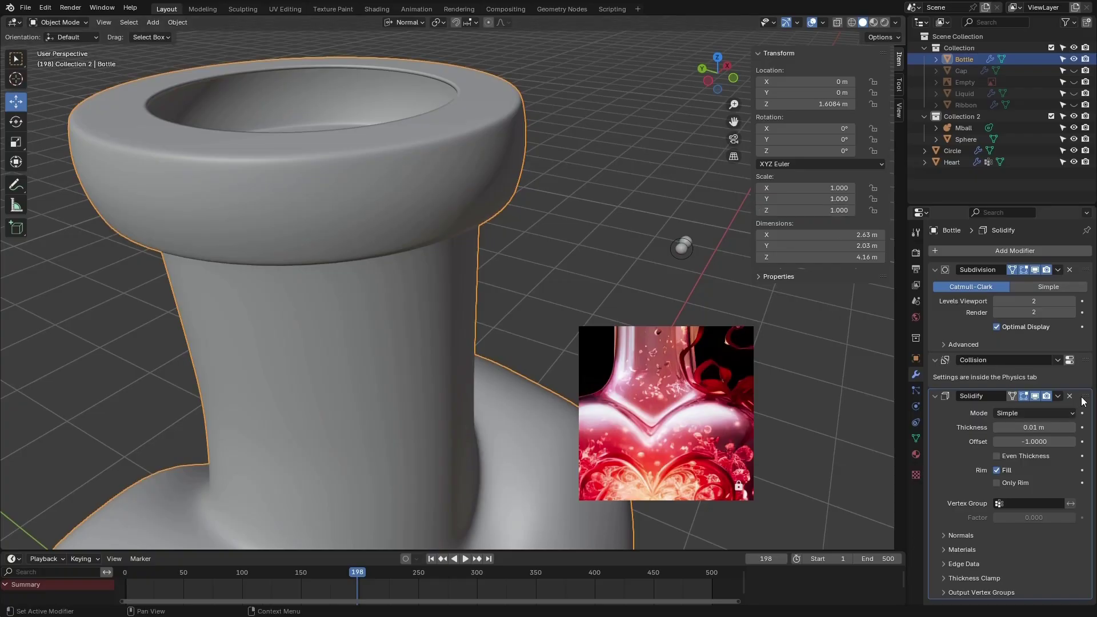
- Place the bottle's Solidify modifier above Subdivision and set its thickness to 0.03 m
drag(1061, 394, 1067, 264)
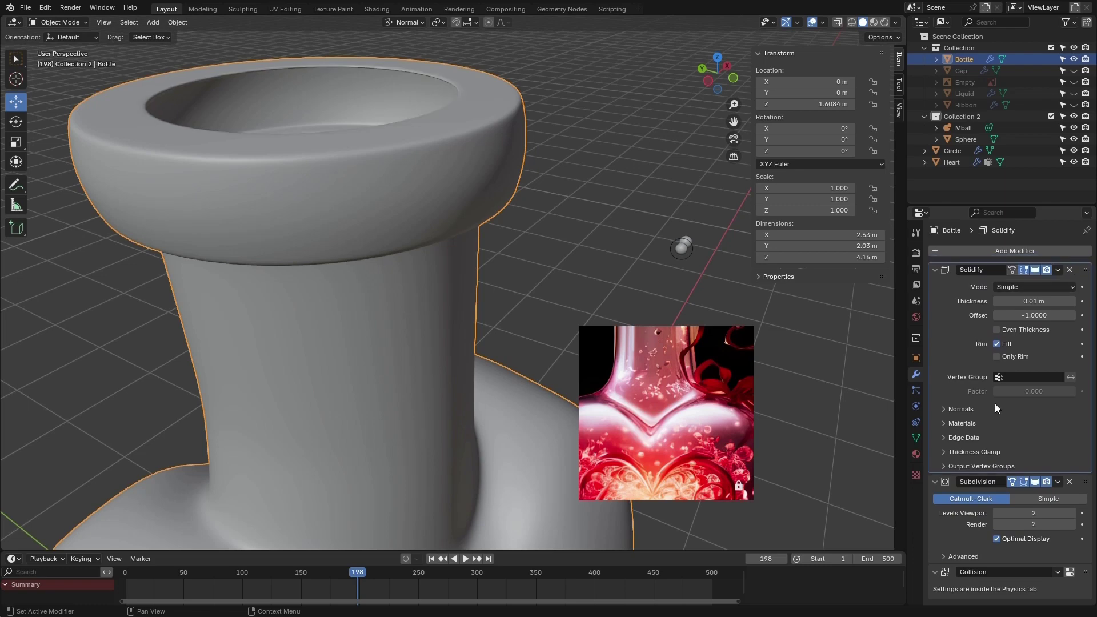
click(1073, 301)
click(1073, 301)
middle_drag(502, 233, 499, 244)
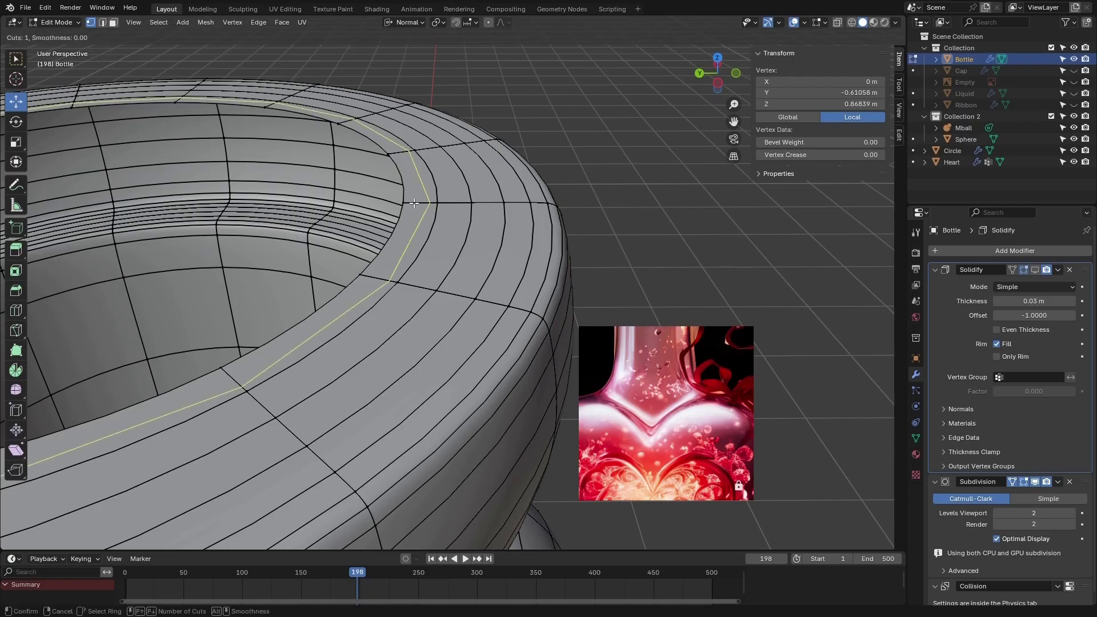
- Add an edge loop slid close to the inner edge of the bottle's mouth, and turn on Solidify's viewport display
alt+click(414, 202)
key(g)
key(g)
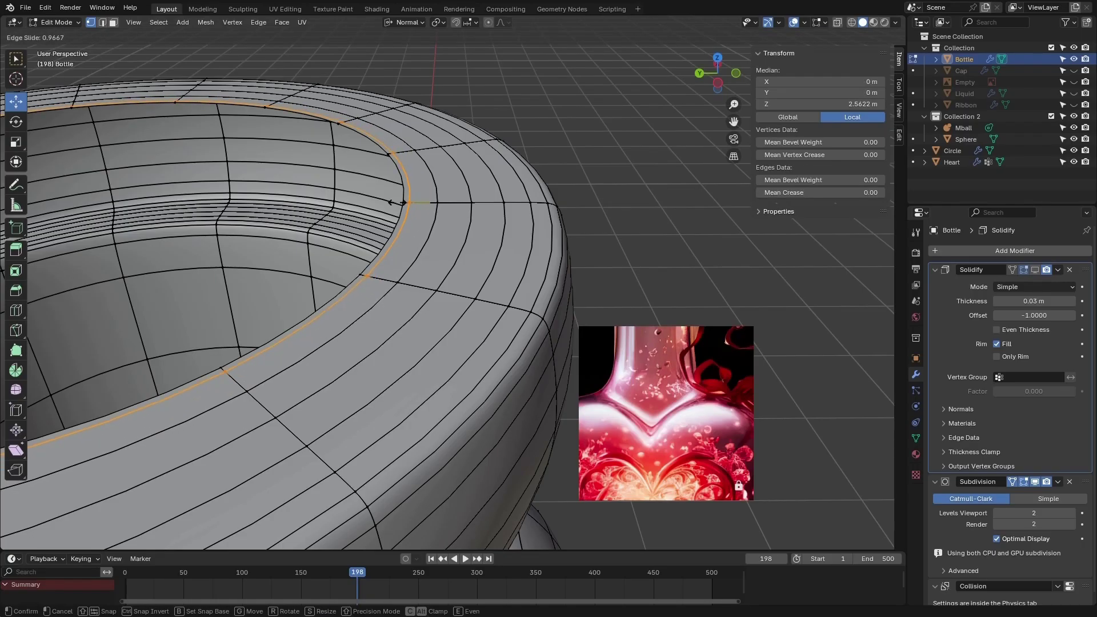
click(400, 203)
click(1033, 482)
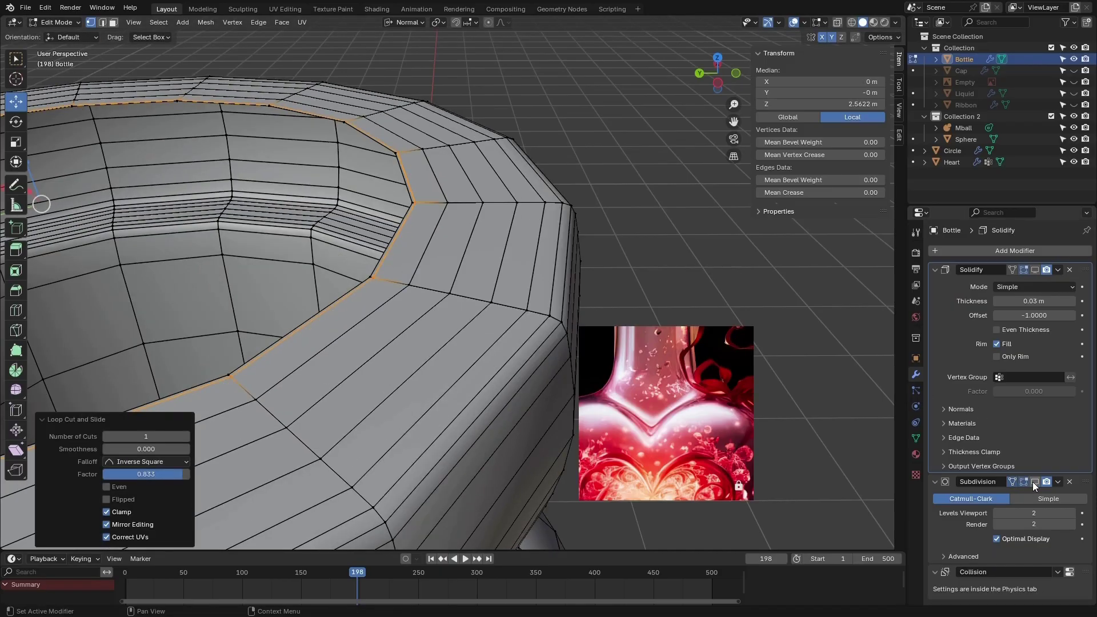
click(1033, 482)
click(1038, 270)
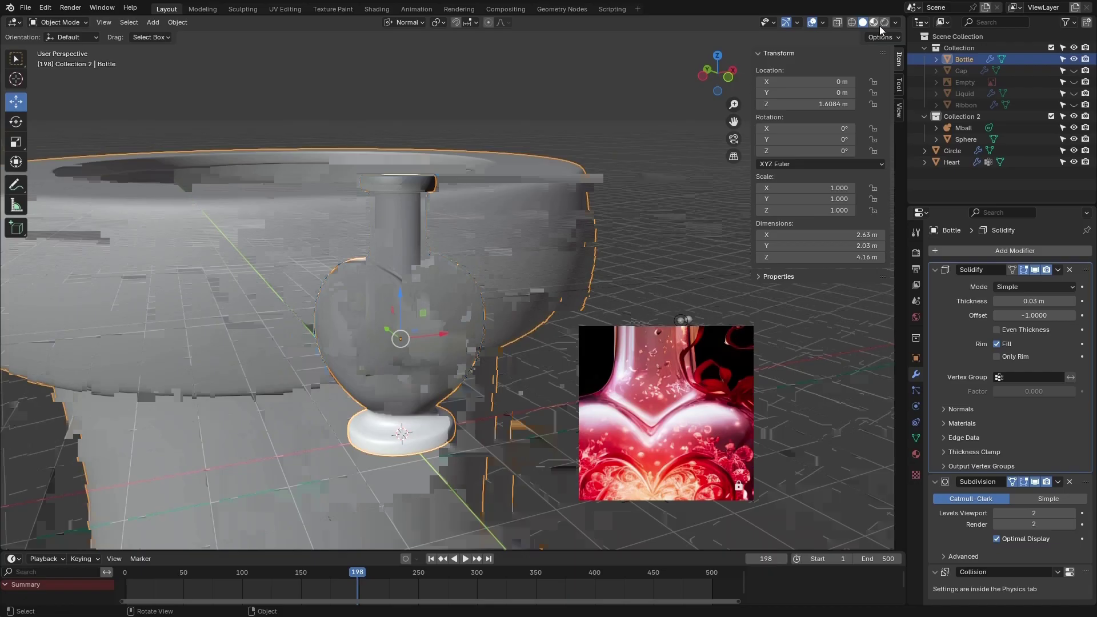
- Inspect the rendered glass bottle from the front and unhide the Liquid object inside it
scroll(393, 337, down, 4)
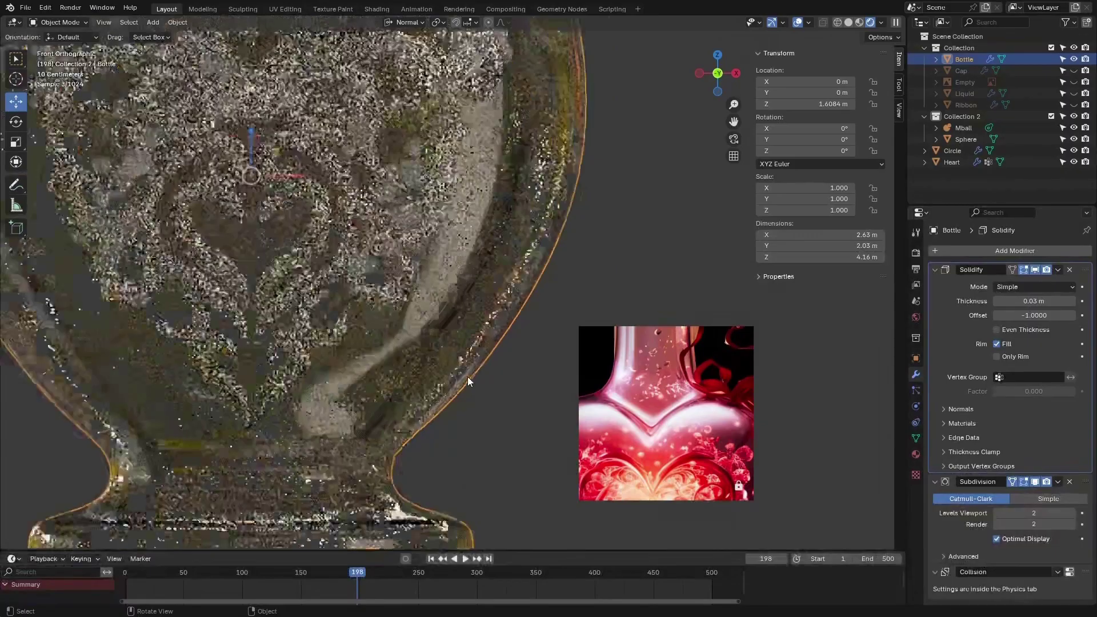
scroll(467, 376, up, 2)
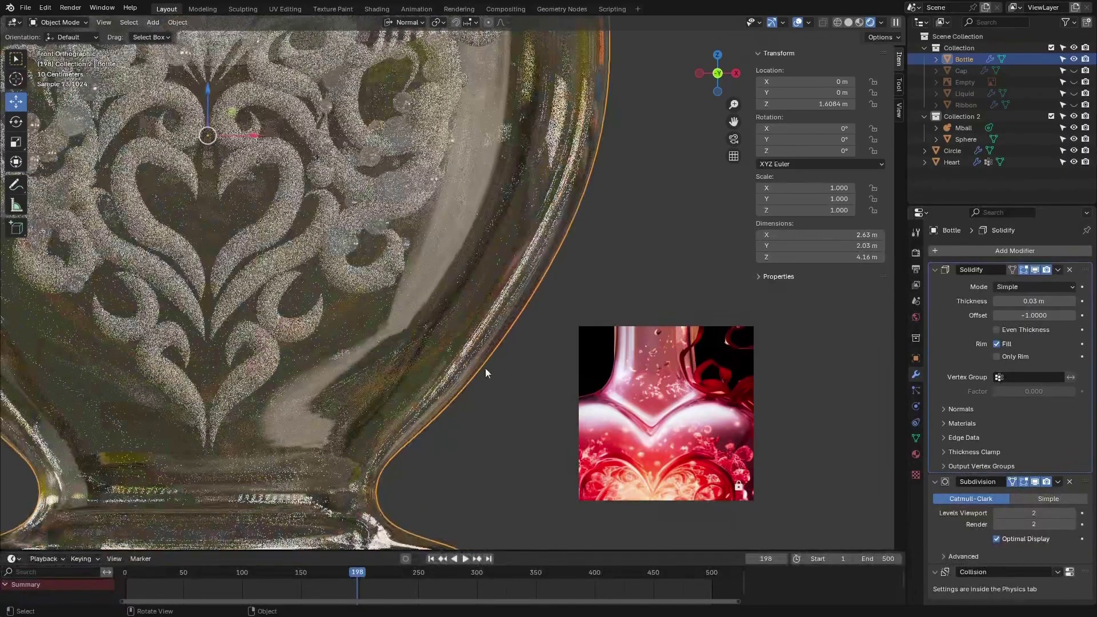
scroll(461, 404, down, 6)
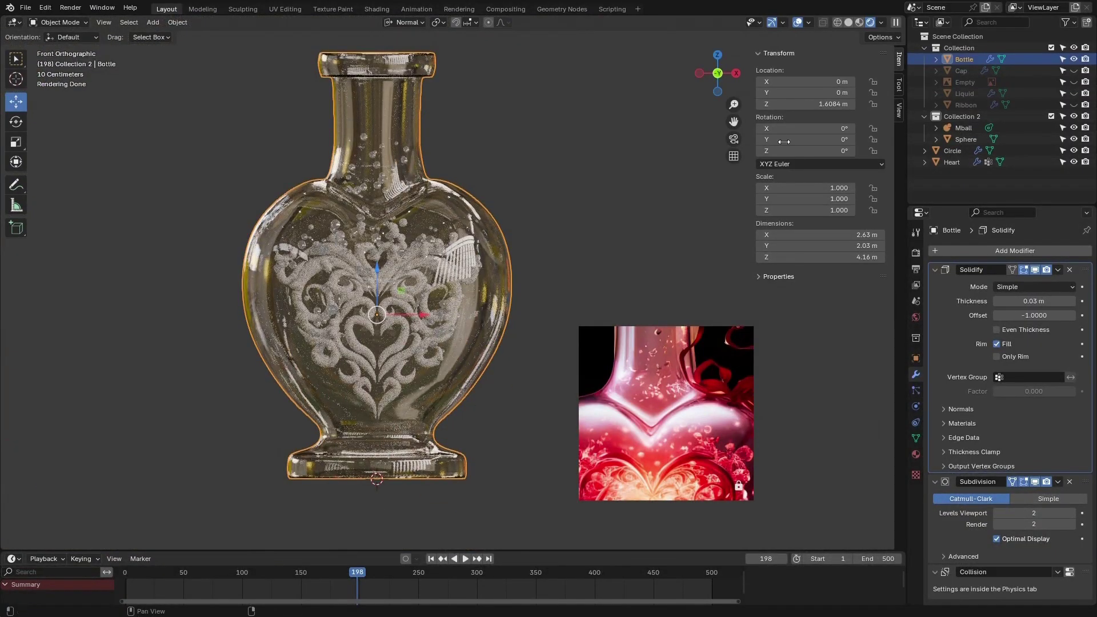
click(1075, 94)
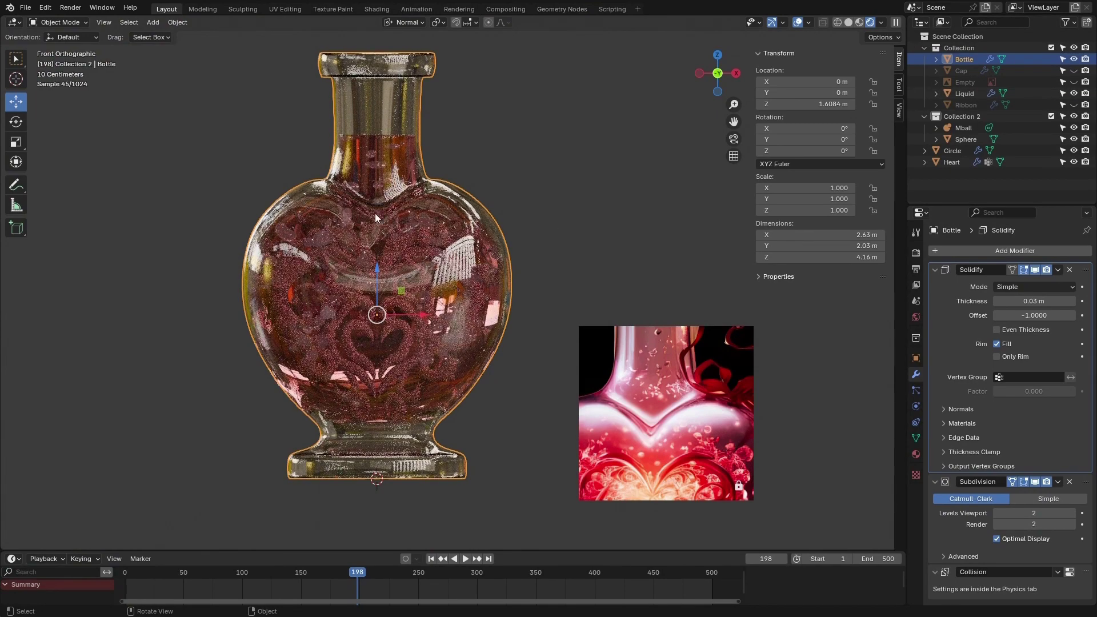
scroll(368, 220, up, 3)
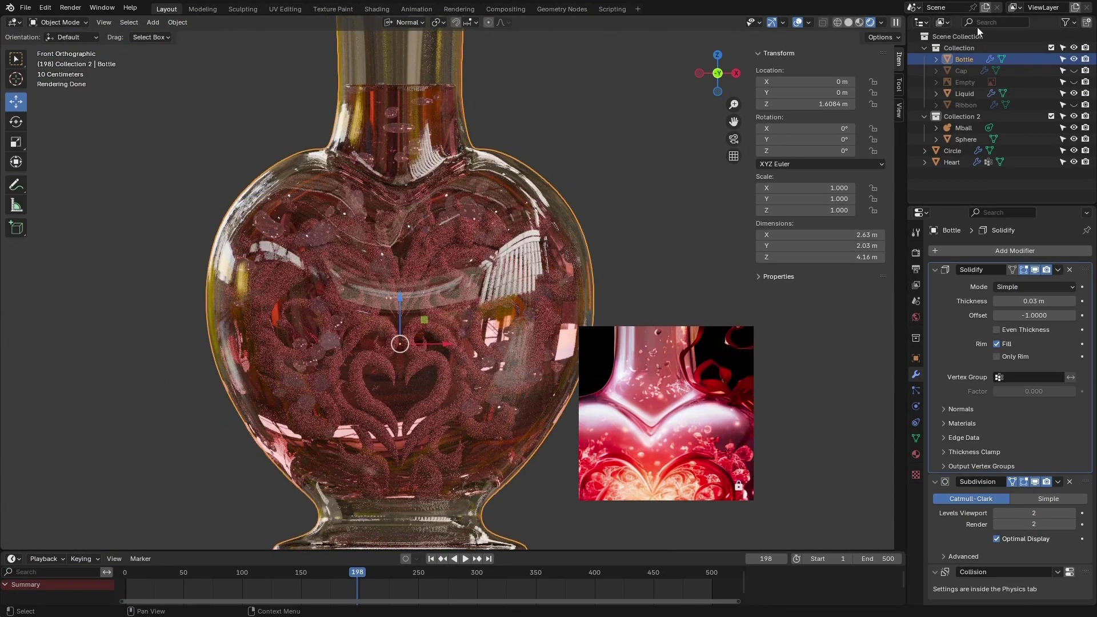
scroll(560, 163, up, 3)
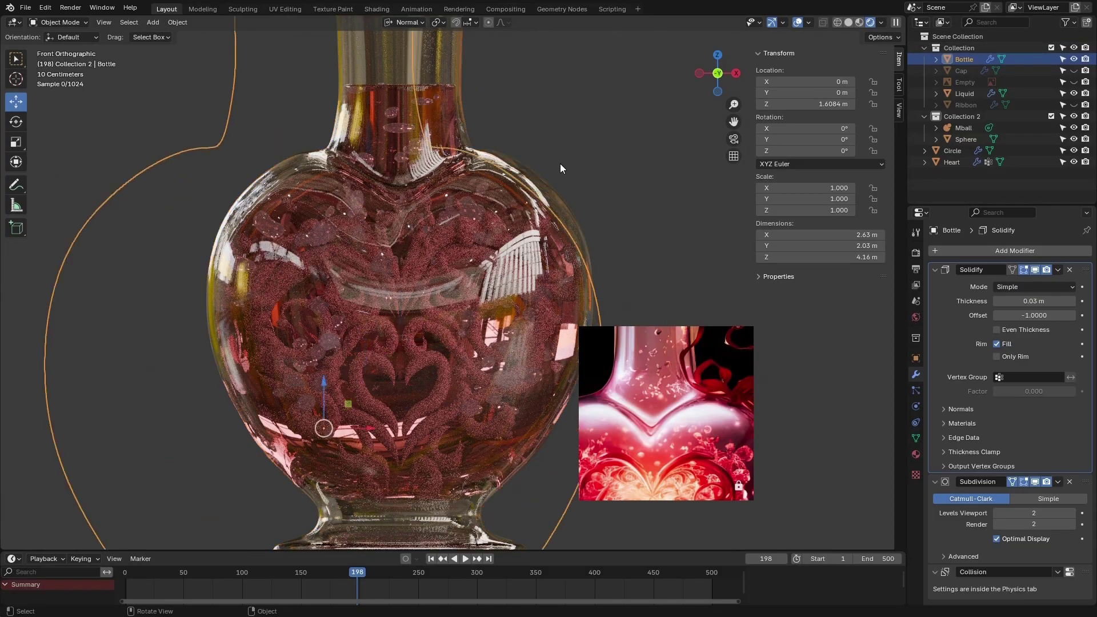
scroll(303, 315, down, 5)
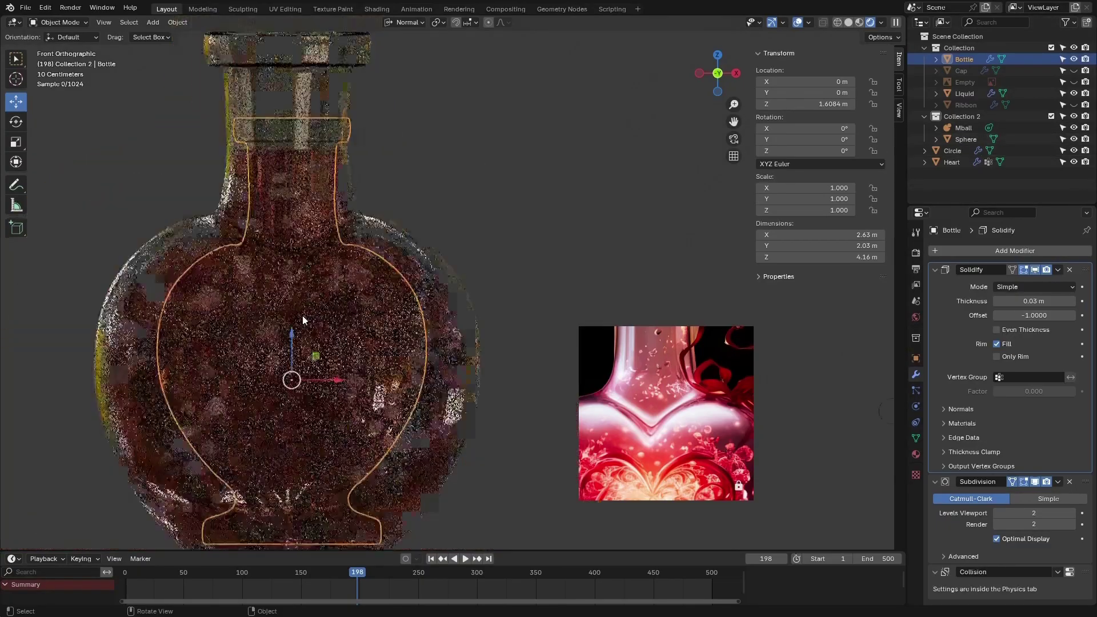
shift+middle_drag(250, 240, 324, 225)
scroll(325, 225, up, 2)
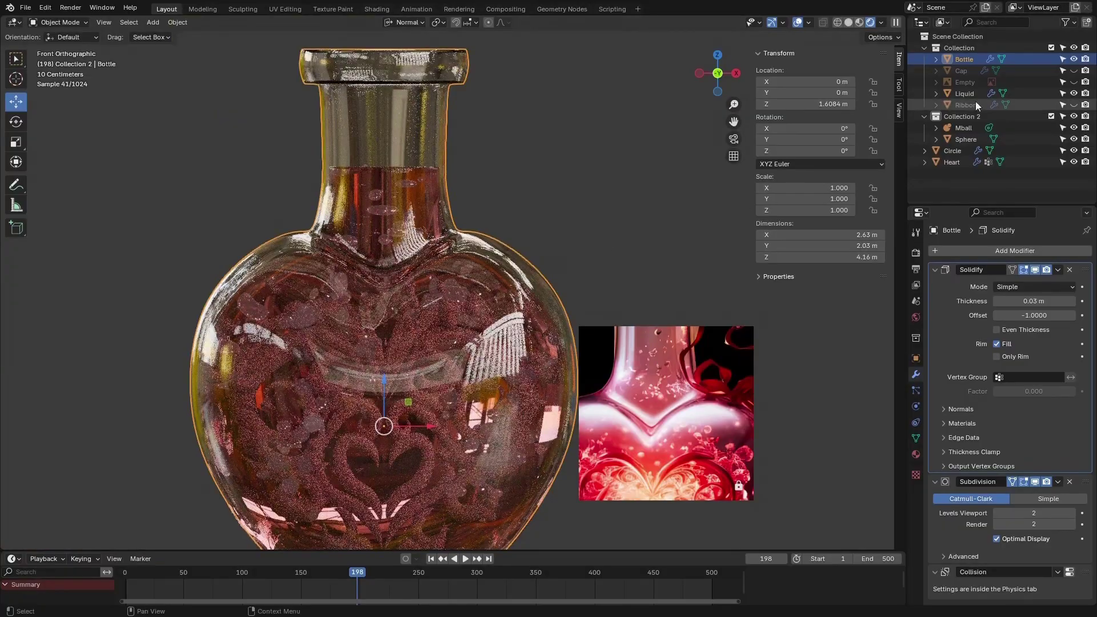
- Unhide the Cap and raise it by about 0.24 m so its flange sits above the bottle's rim
click(1073, 71)
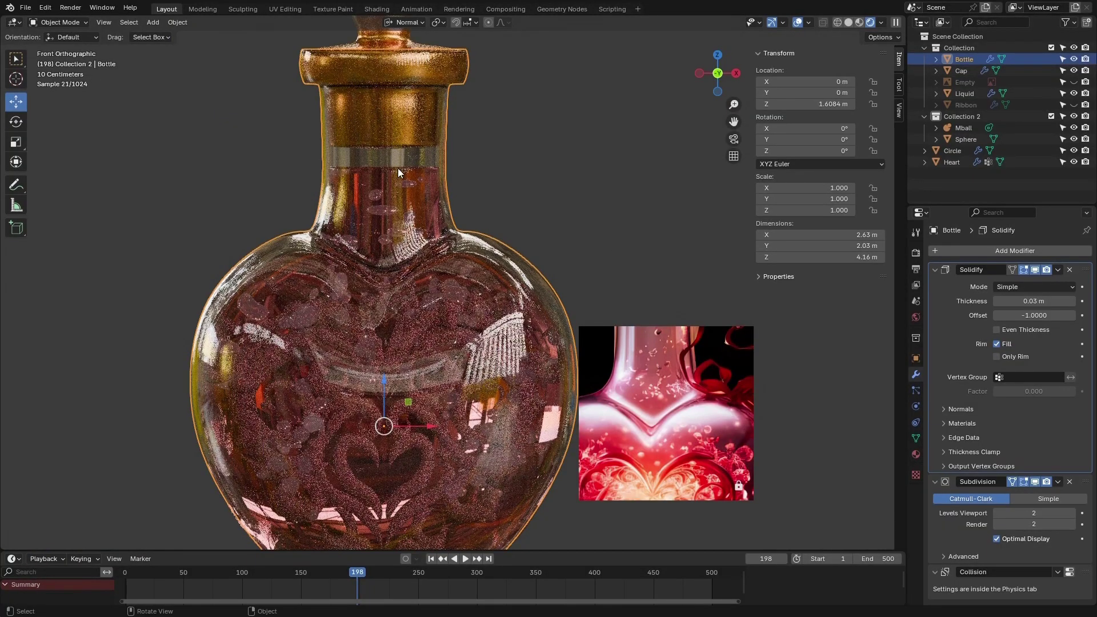
scroll(397, 213, down, 1)
scroll(376, 74, up, 3)
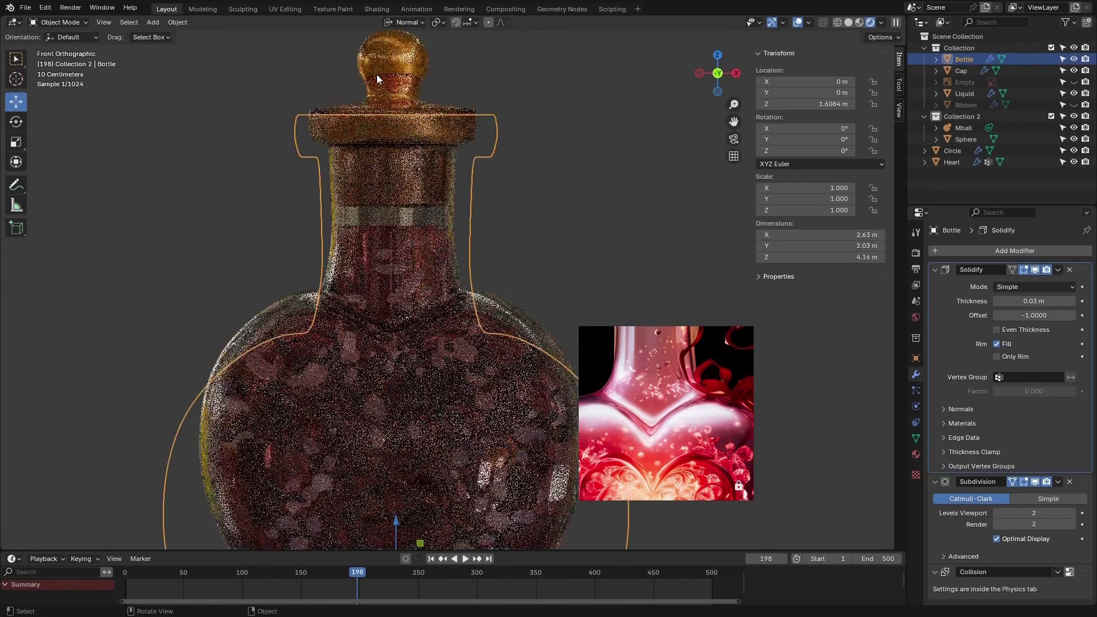
scroll(399, 184, down, 4)
scroll(403, 149, up, 3)
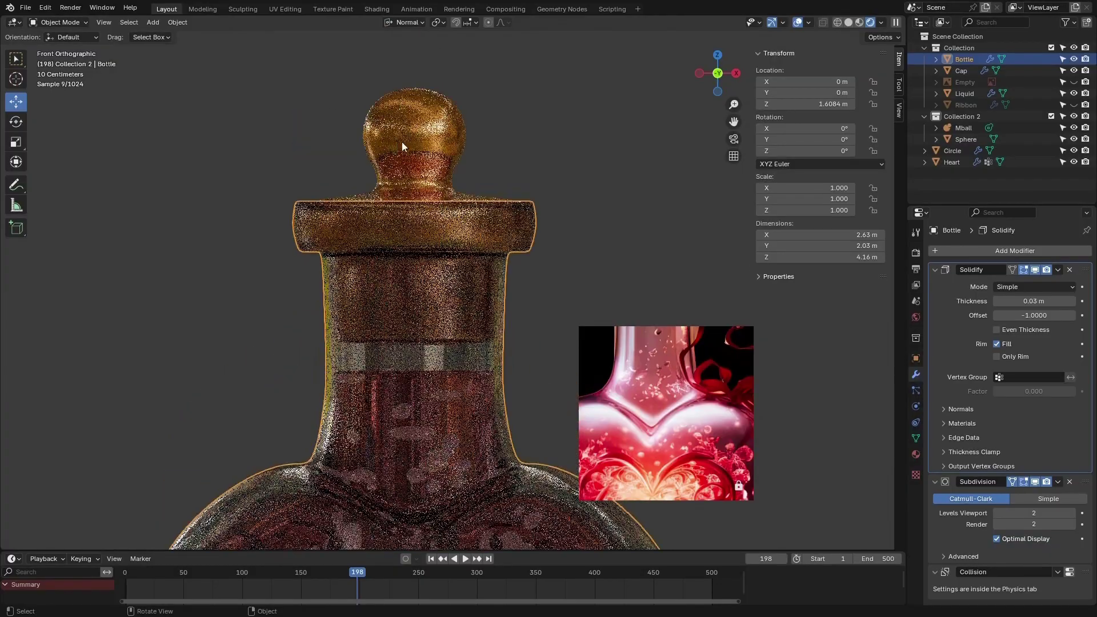
click(417, 142)
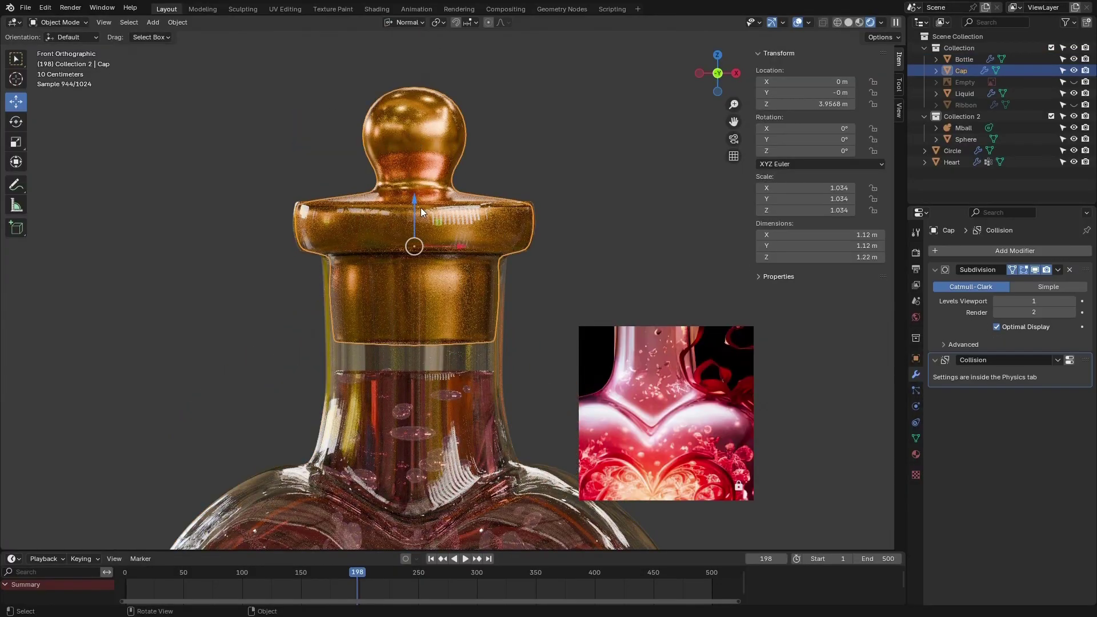
drag(417, 220, 403, 166)
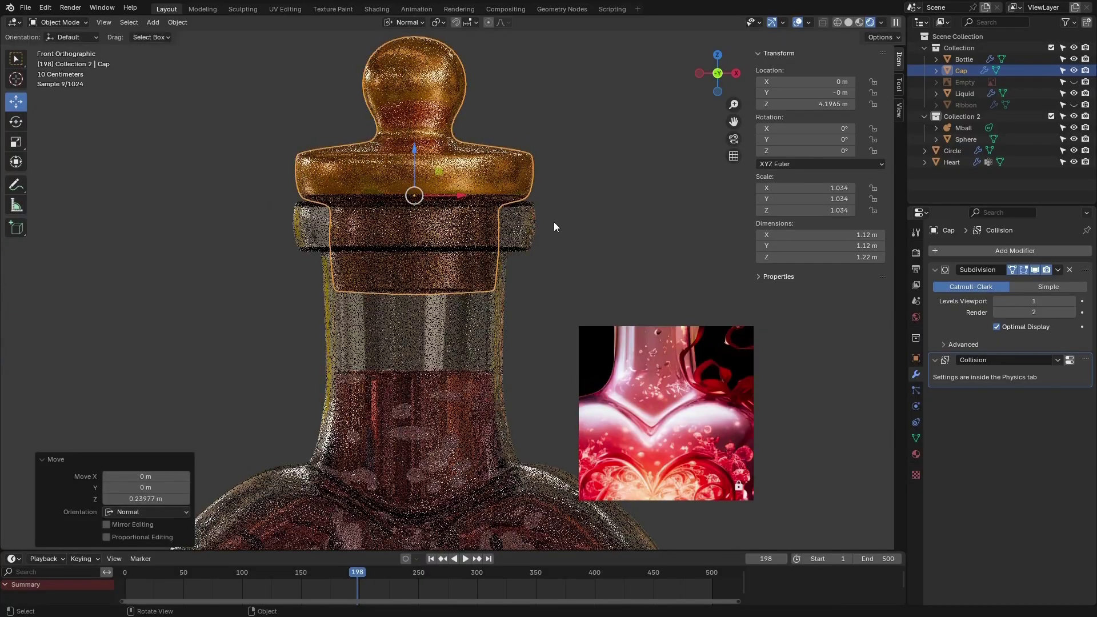
click(554, 221)
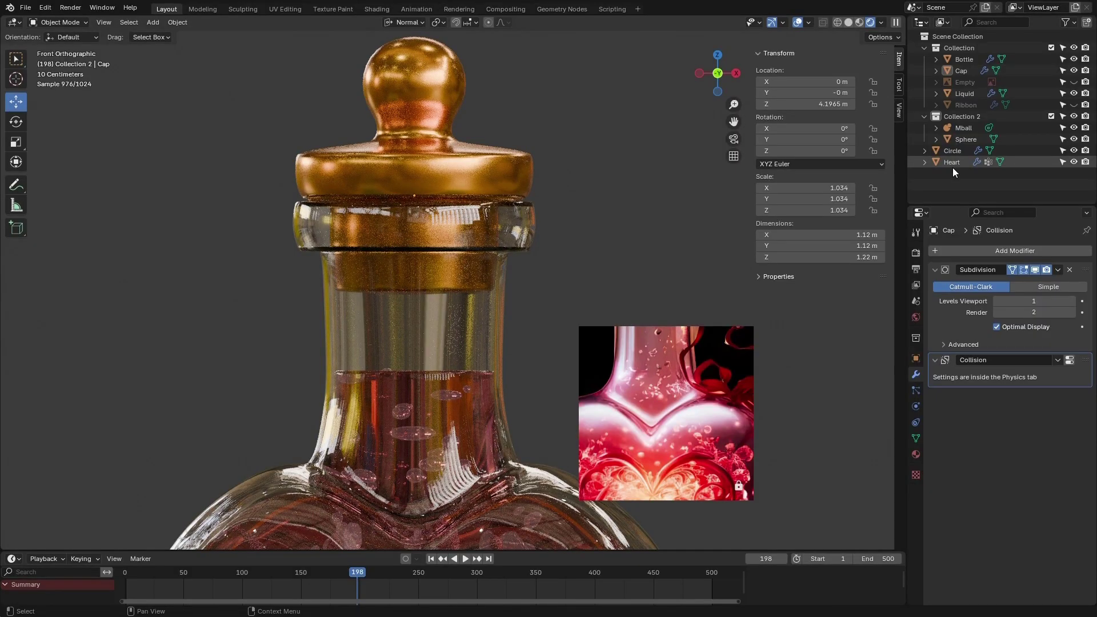
- Open the Liquid mesh in Edit Mode with solid shading and X-ray turned on
click(965, 95)
click(62, 23)
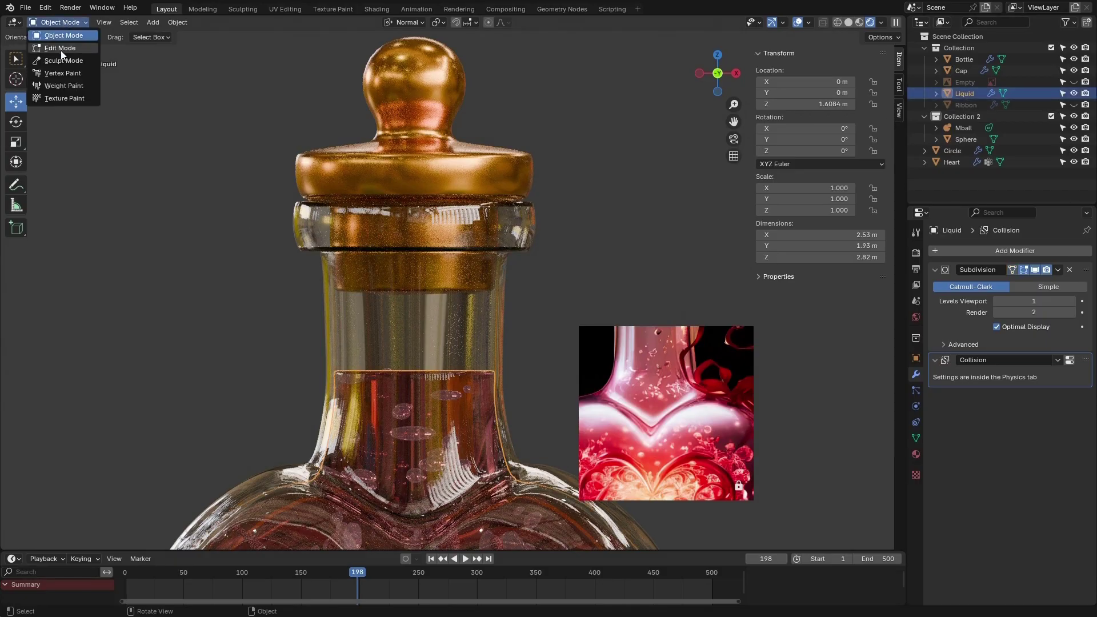
click(60, 50)
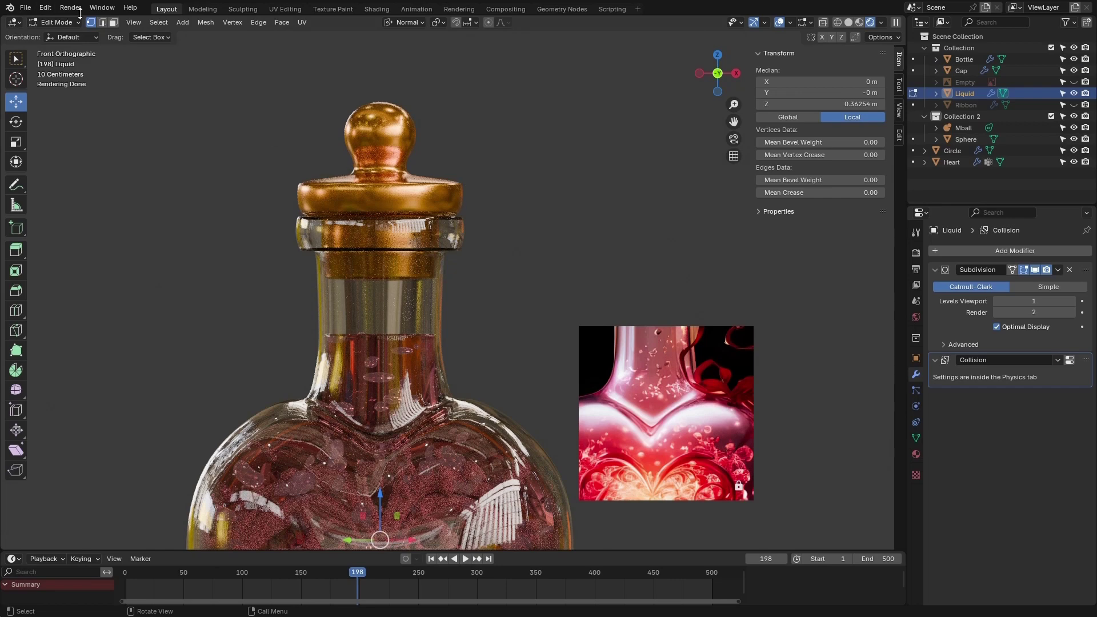
click(848, 23)
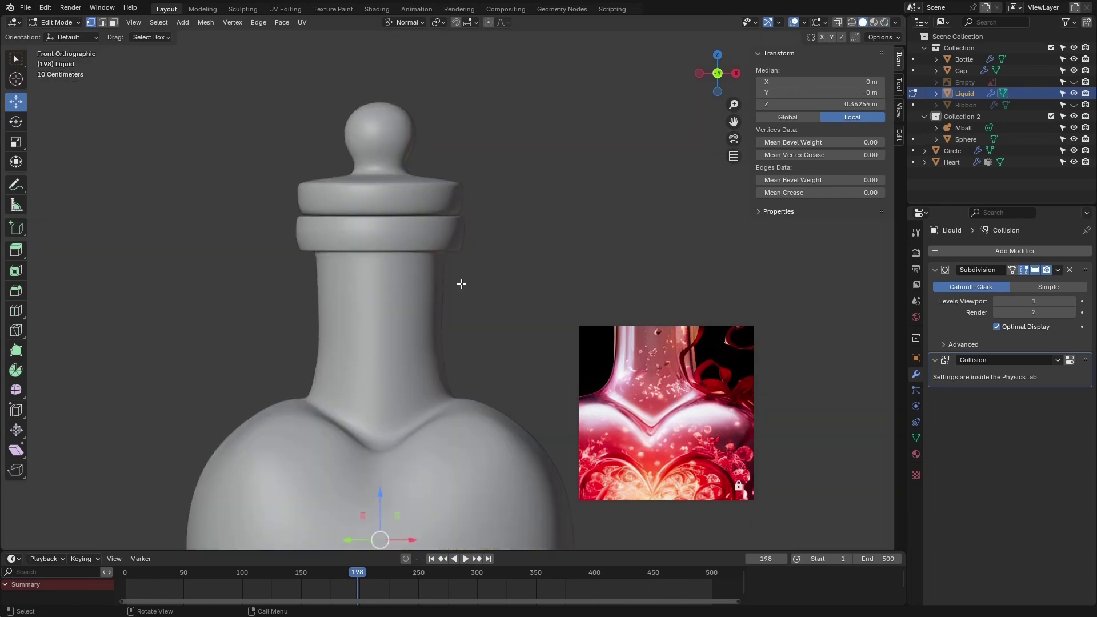
key(alt+z)
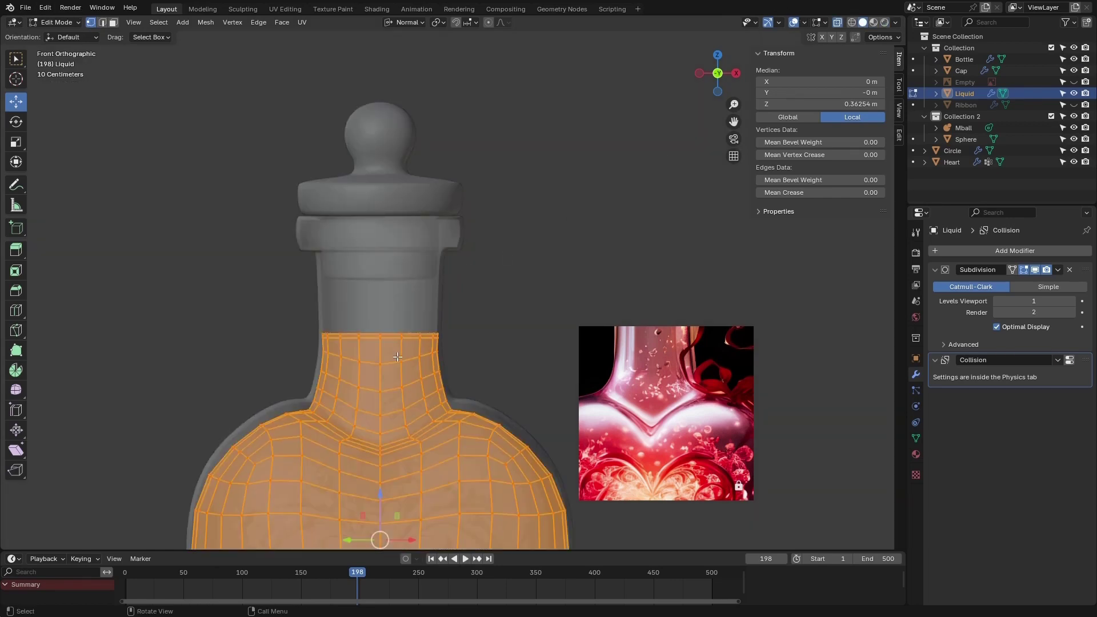
- Raise the liquid's top vertices in the neck by about 0.37 m and scale them by about 0.998
scroll(398, 357, up, 4)
drag(556, 182, 187, 336)
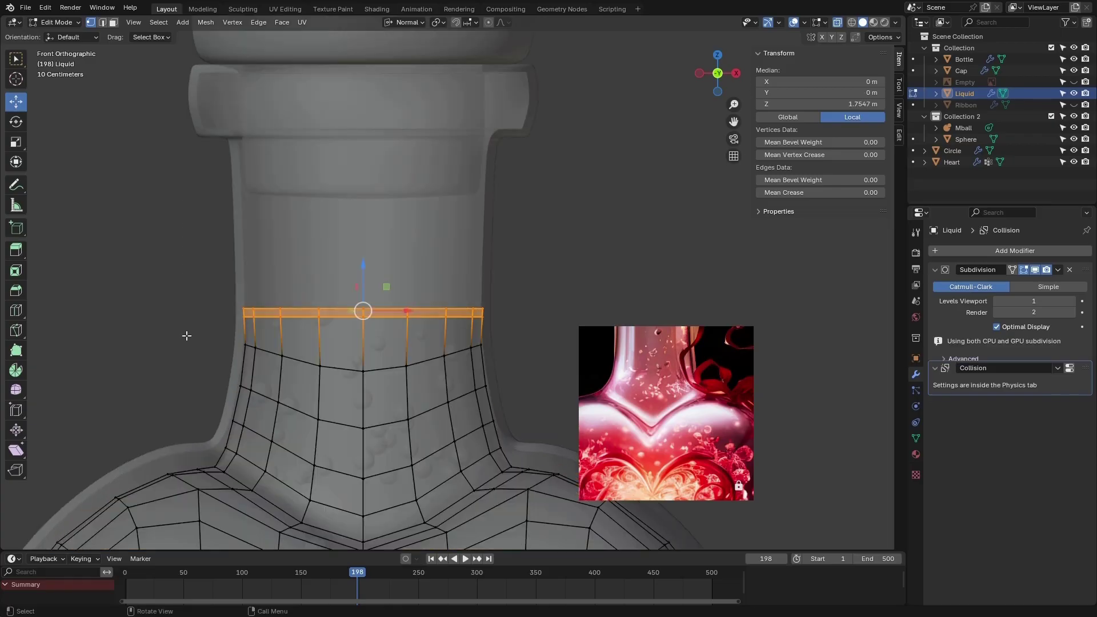
drag(365, 285, 352, 170)
scroll(511, 298, up, 3)
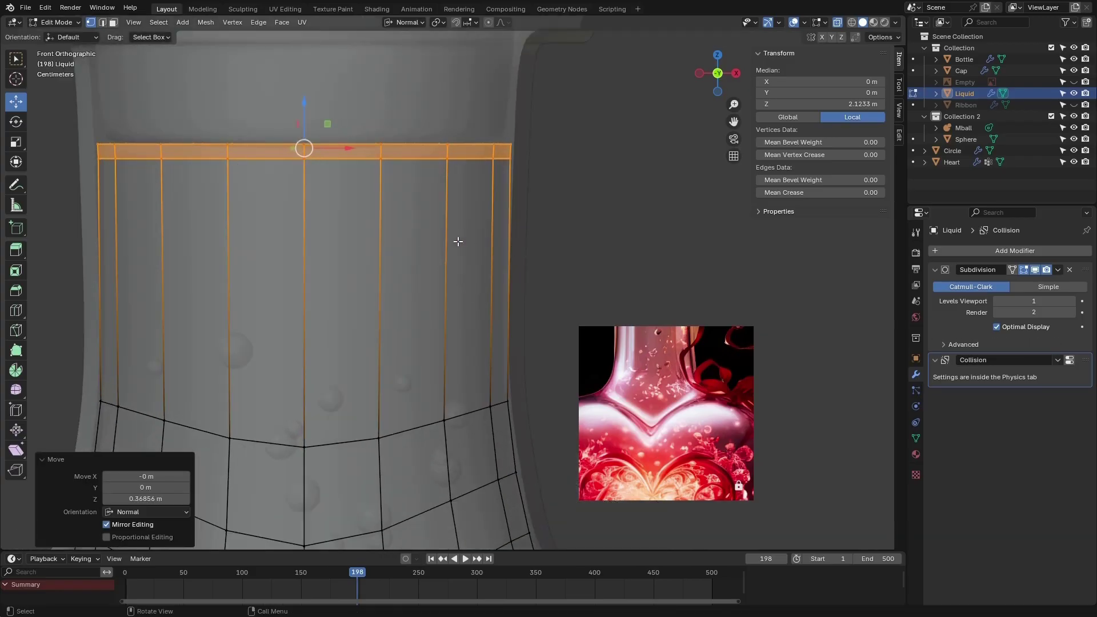
key(s)
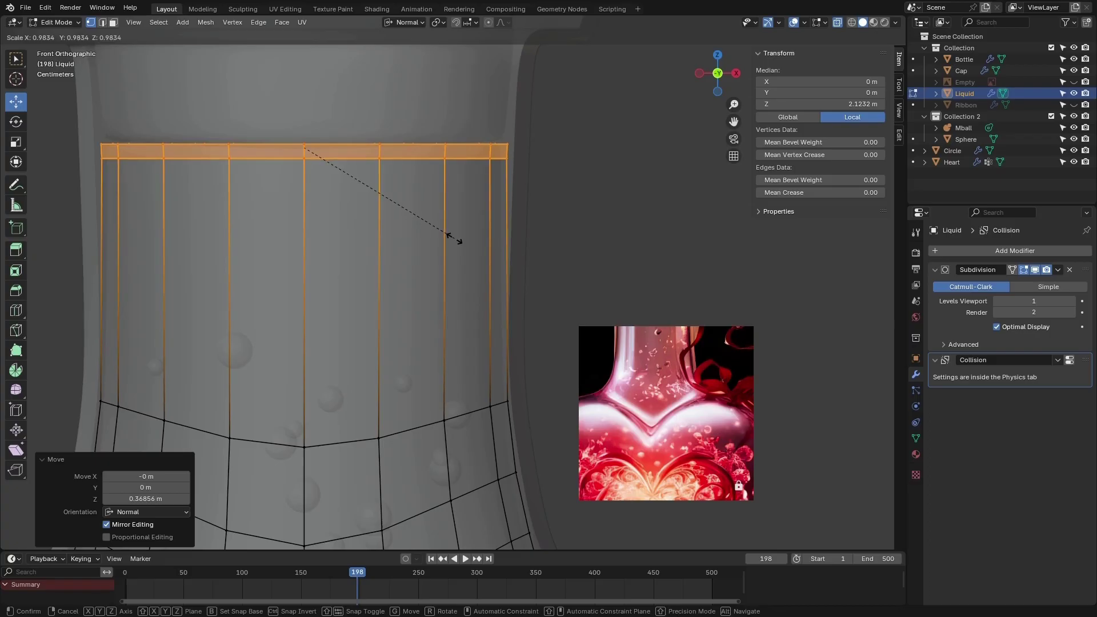
click(454, 240)
scroll(399, 283, down, 1)
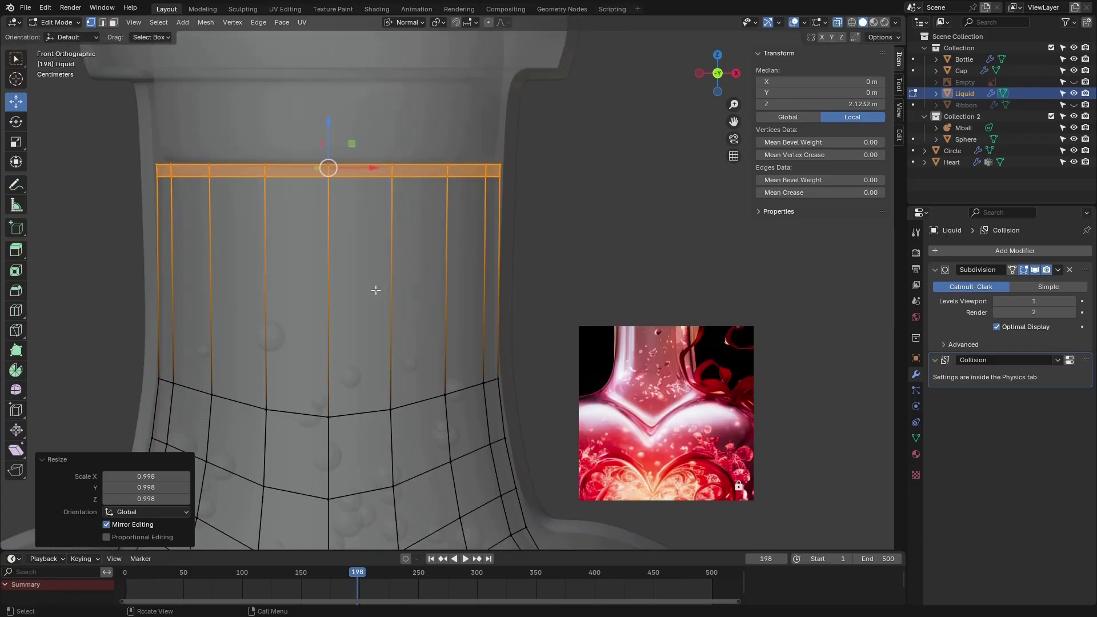
- Add a centred edge loop across the liquid's stretched neck section and scale it, first by about 1.005 and finally by about 0.983
key(ctrl+r)
click(375, 290)
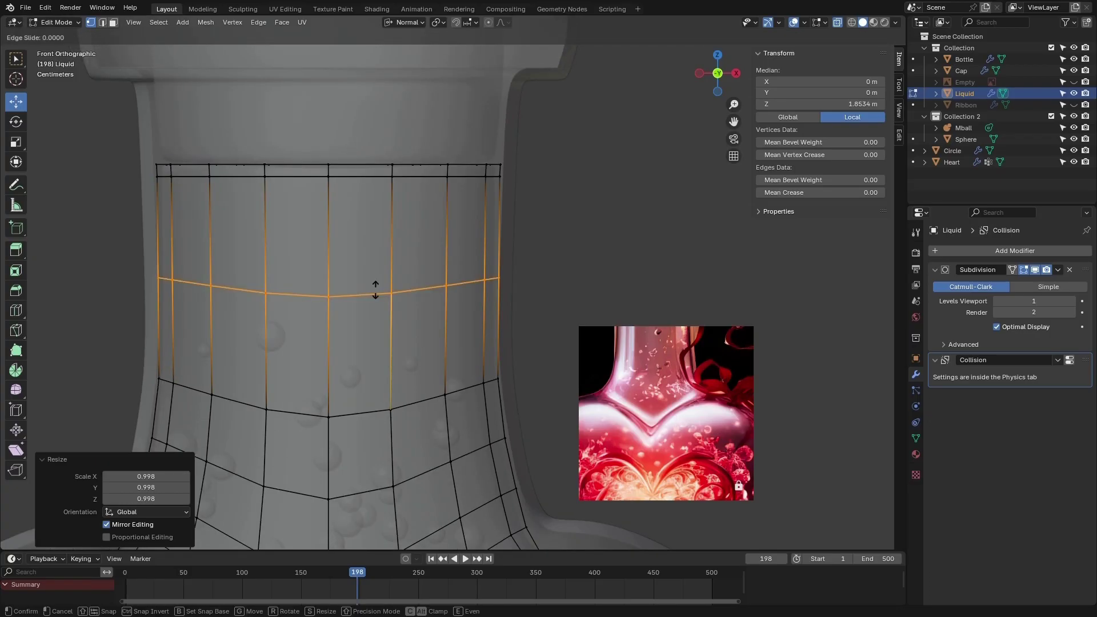
click(375, 289)
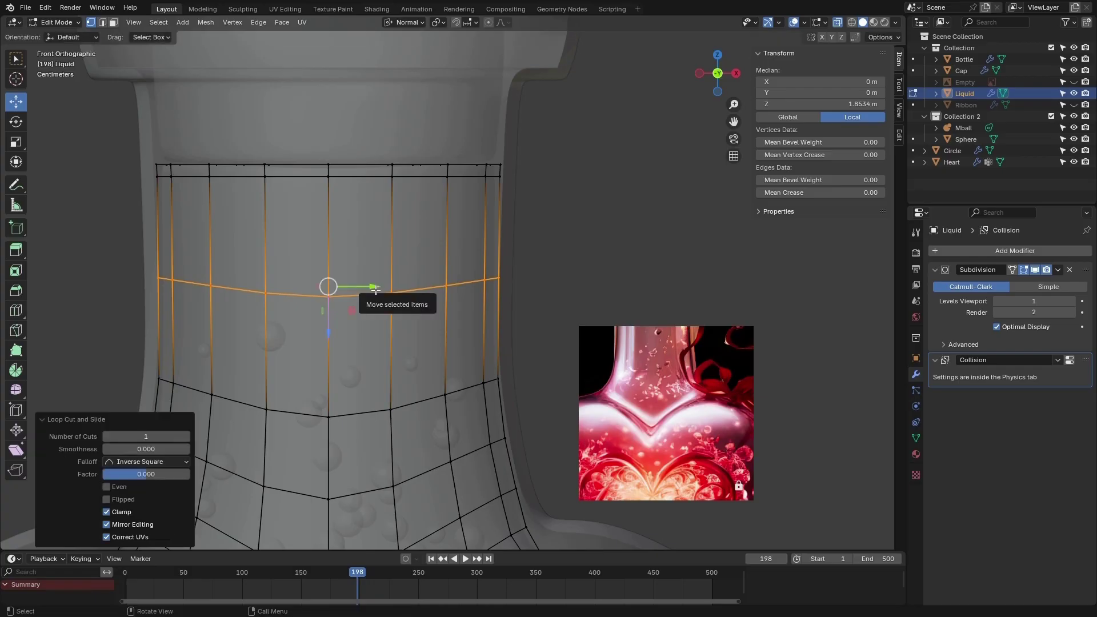
key(s)
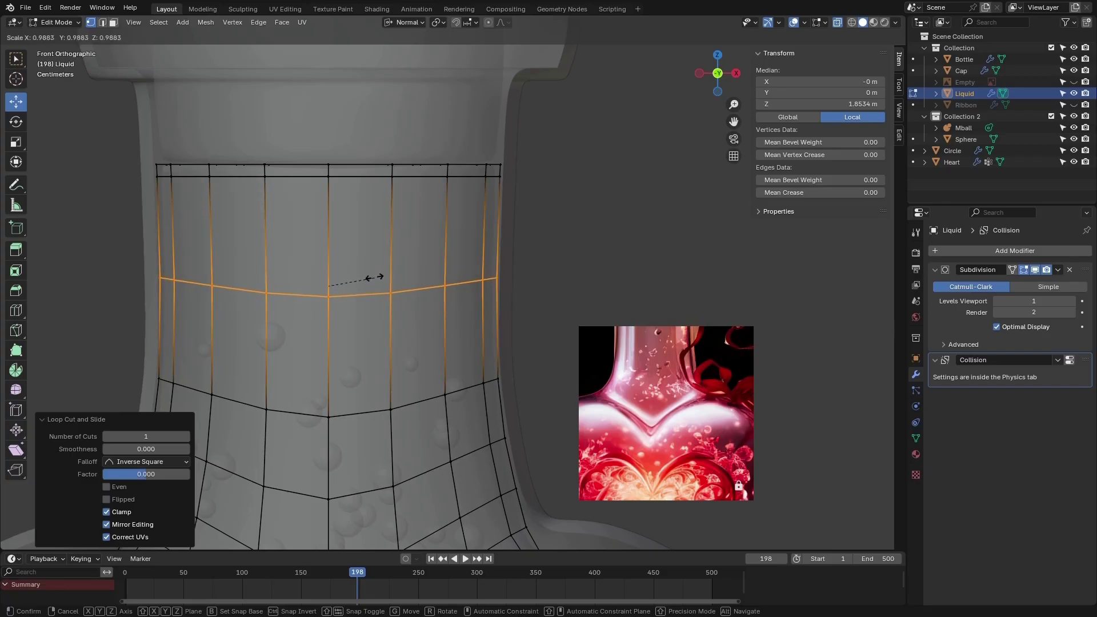
click(375, 276)
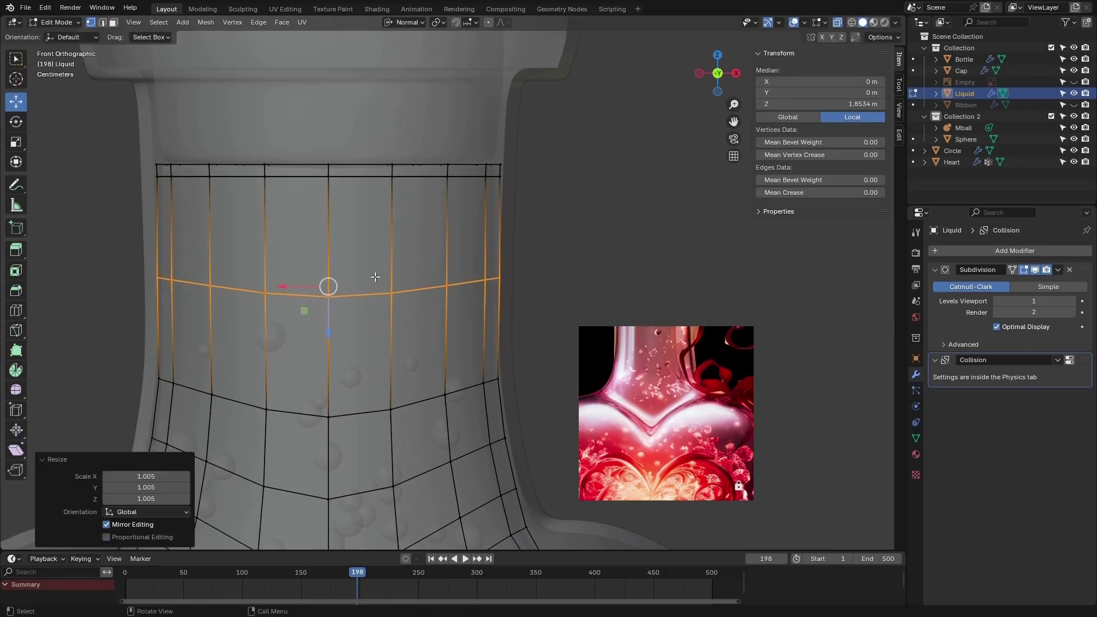
key(s)
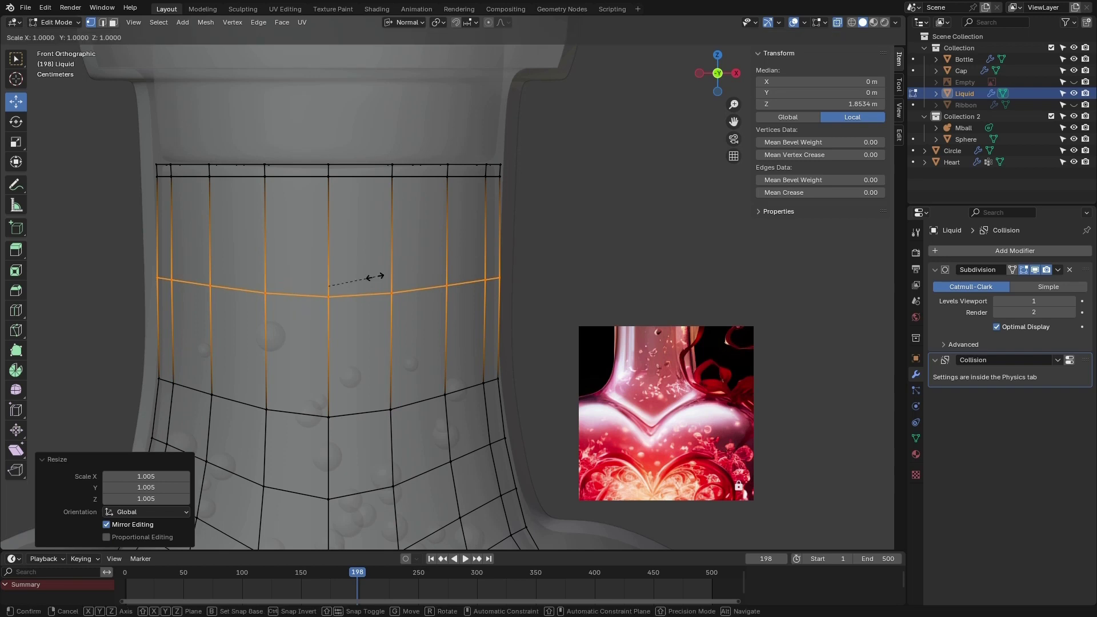
click(366, 265)
- With X and Y mirroring, Global orientation and proportional editing on, select the liquid's right shoulder vertices and raise them by about 0.056 m
scroll(362, 367, down, 7)
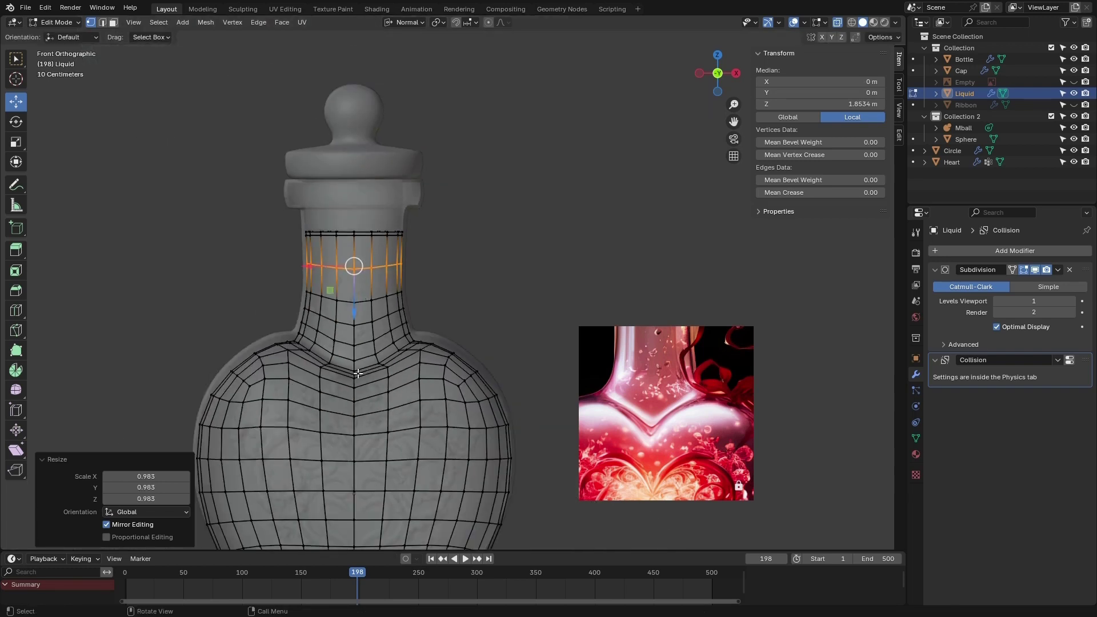
scroll(362, 367, up, 2)
scroll(470, 349, up, 2)
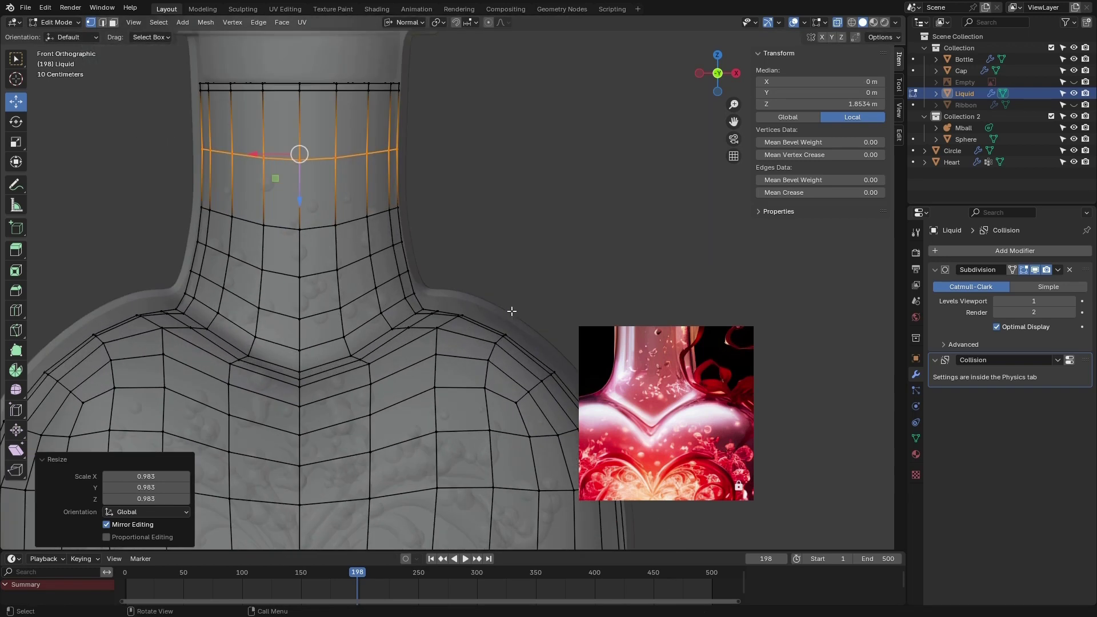
drag(528, 266, 456, 351)
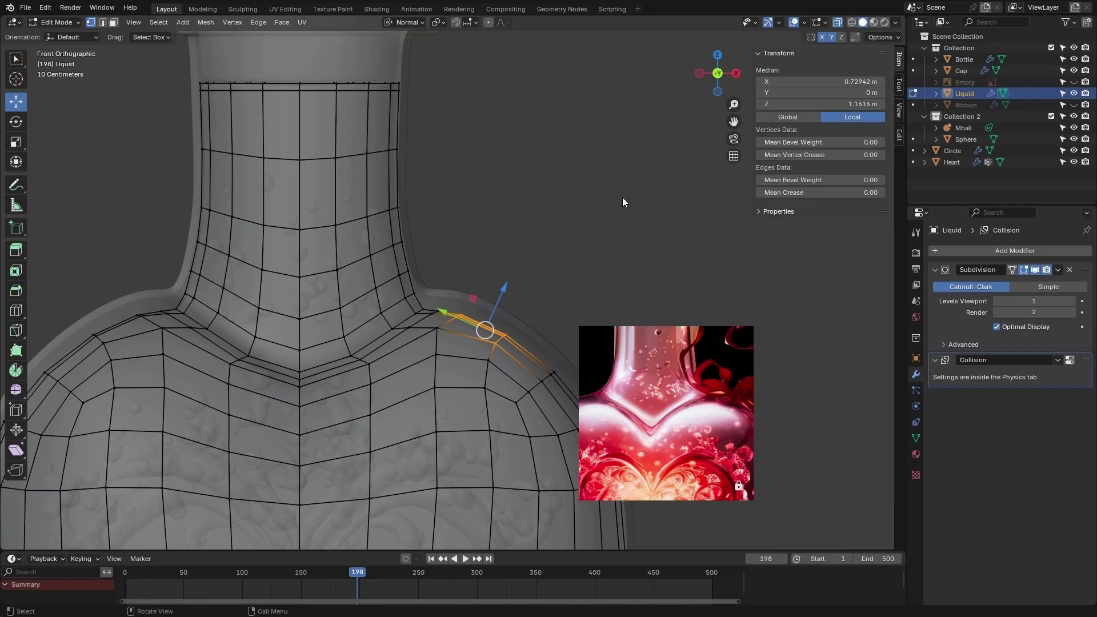
click(488, 23)
click(405, 23)
click(402, 57)
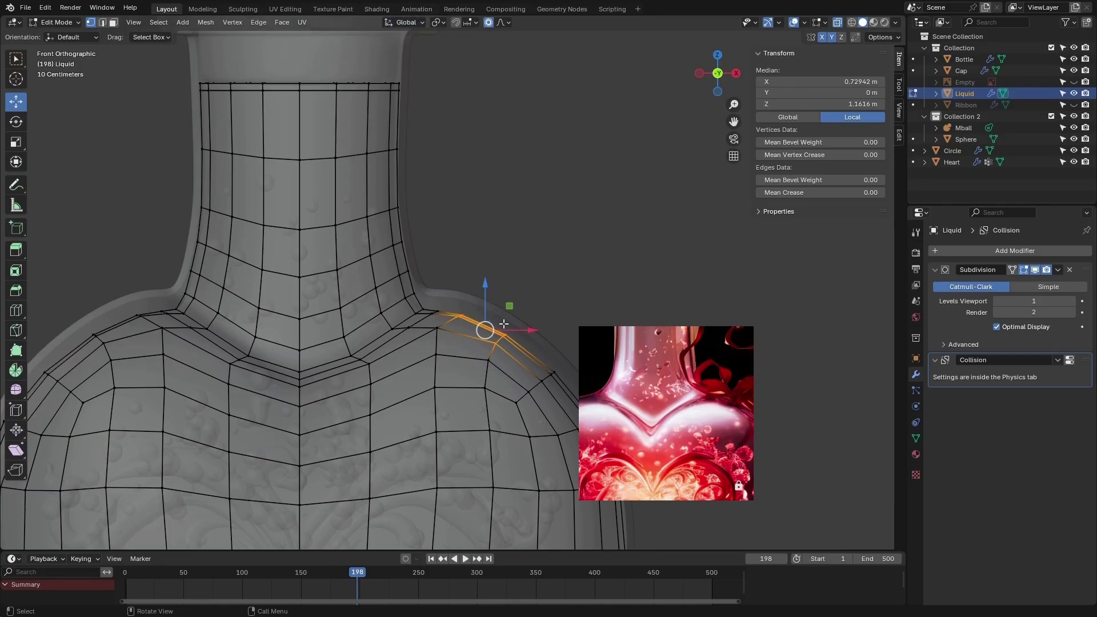
drag(485, 292, 486, 276)
scroll(431, 192, up, 6)
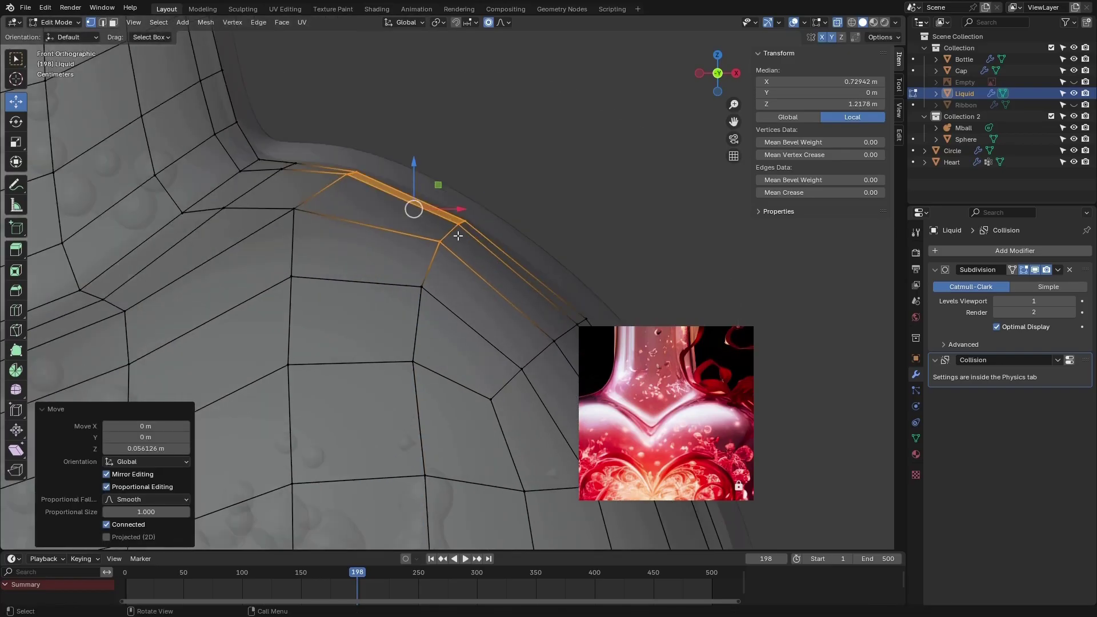
- Show the liquid's Subdivision on the edit cage and nudge the shoulder vertices up about 0.013 m and outward about 0.0065 m
click(1012, 269)
scroll(395, 201, up, 10)
drag(395, 202, 398, 180)
scroll(396, 198, up, 1)
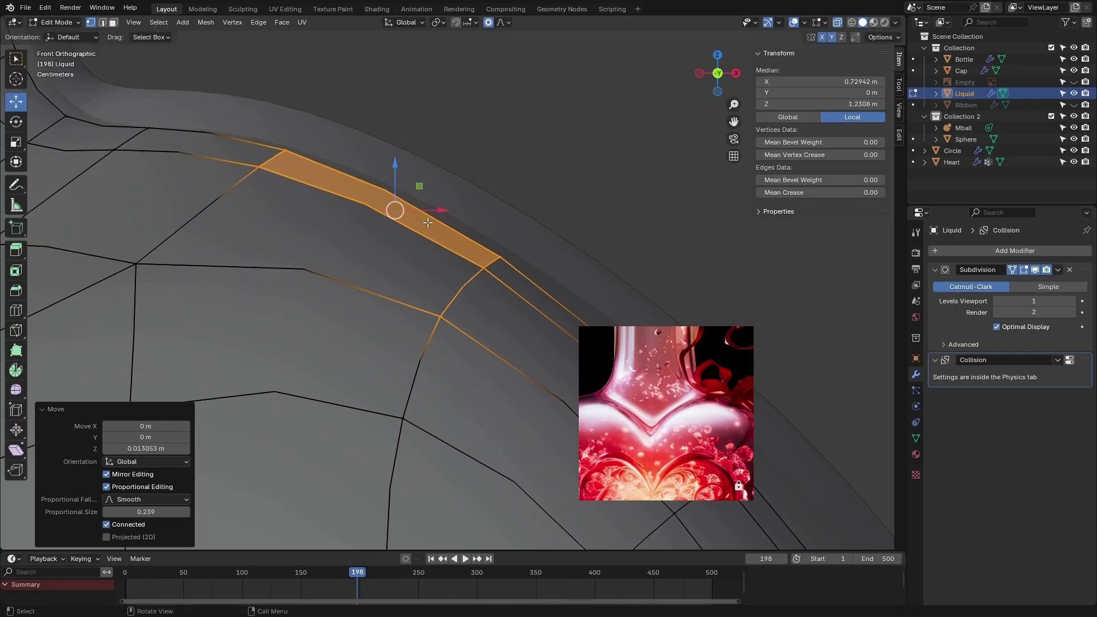
drag(436, 210, 444, 210)
scroll(519, 207, down, 8)
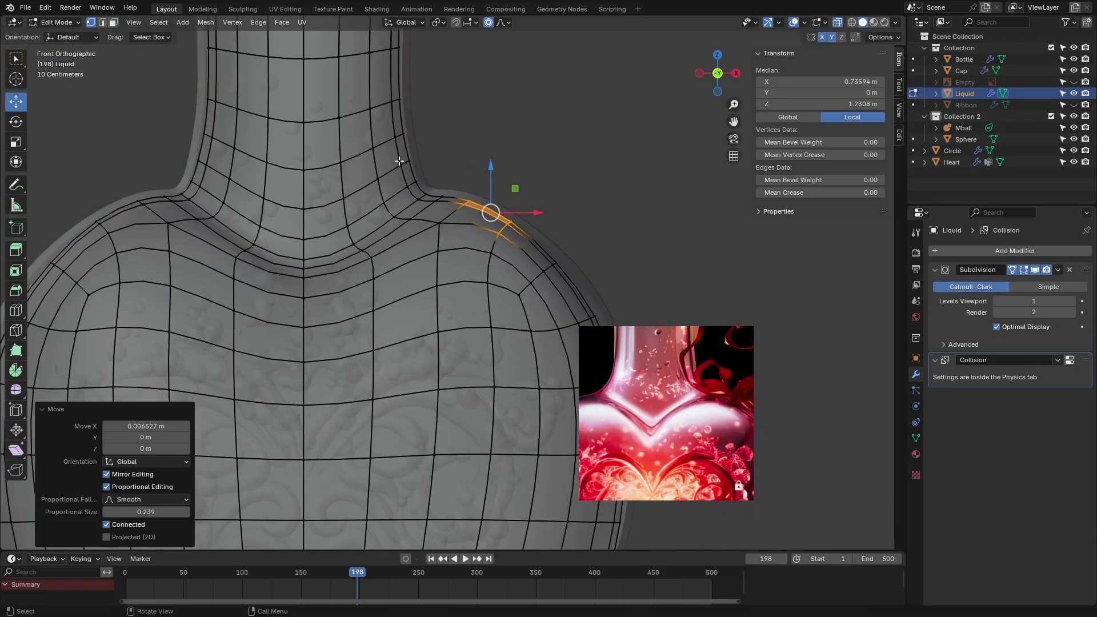
- Move the vertices on the liquid's right side at the neck's lower bend outward by about 0.0135 m
scroll(368, 134, up, 5)
drag(503, 136, 402, 251)
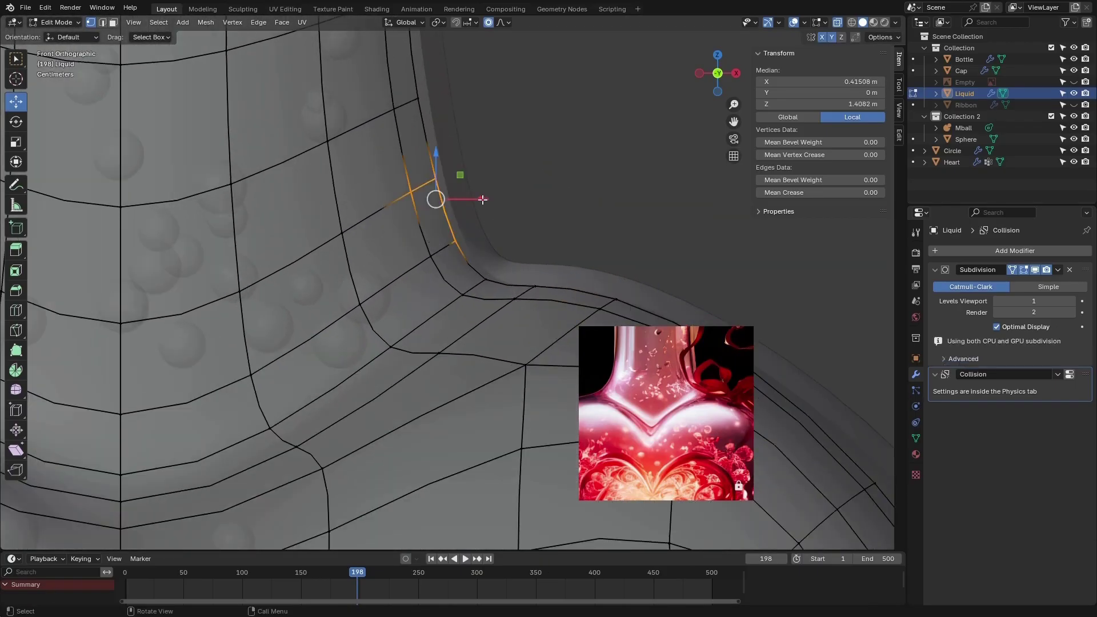
drag(482, 200, 495, 198)
scroll(487, 198, up, 3)
scroll(492, 198, down, 5)
scroll(483, 188, down, 5)
scroll(475, 159, up, 3)
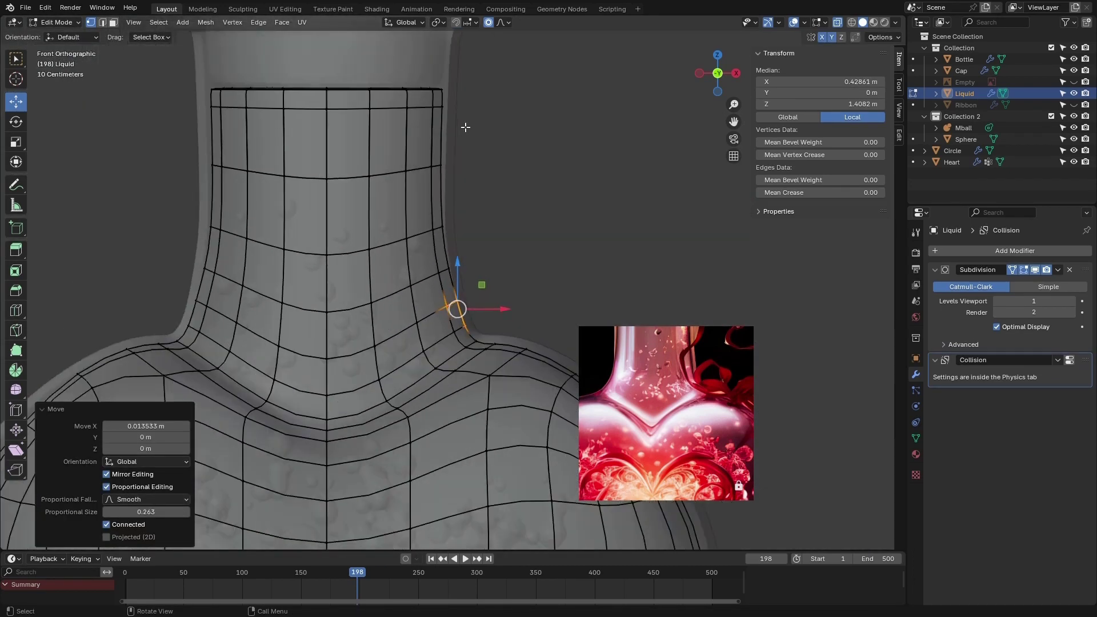
- Select the vertices along the right side of the liquid's upper neck and move them outward by about 0.012 m
scroll(466, 127, up, 2)
drag(506, 34, 407, 339)
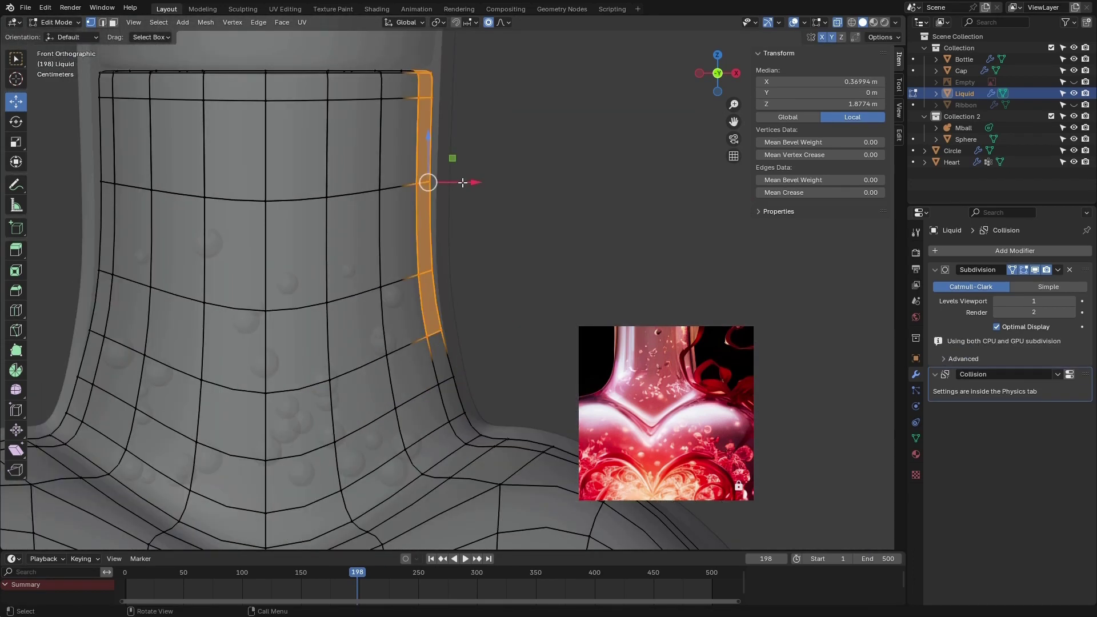
drag(470, 181, 461, 177)
scroll(461, 177, down, 5)
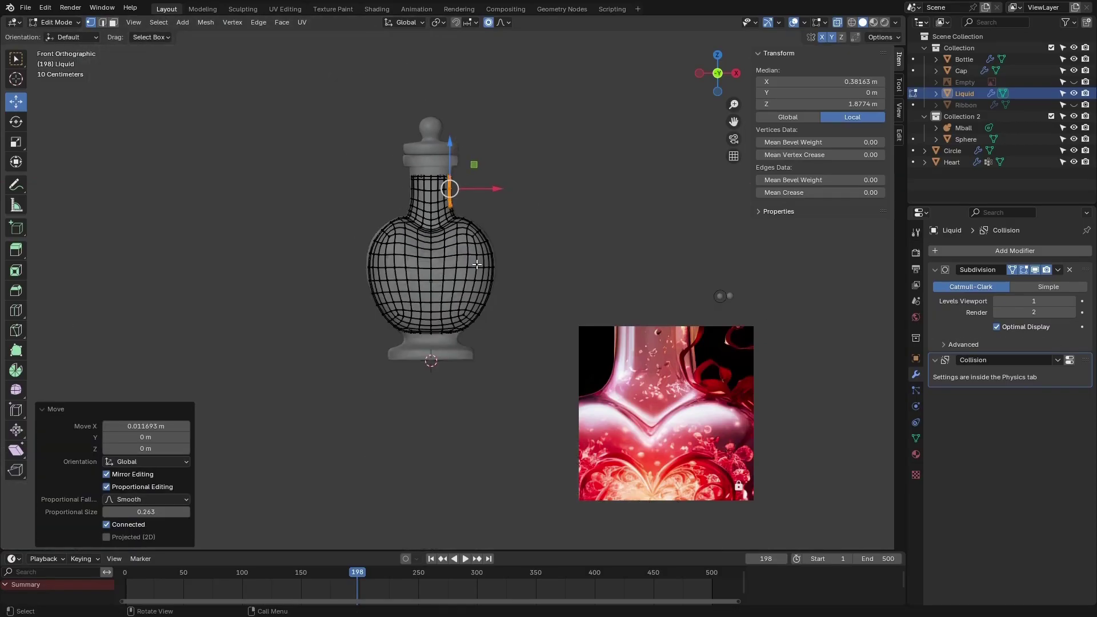
- Adjust the vertices on the liquid's lower right curve to follow the bottle's wall
scroll(553, 222, up, 5)
scroll(507, 311, down, 4)
scroll(461, 412, up, 5)
scroll(460, 412, down, 3)
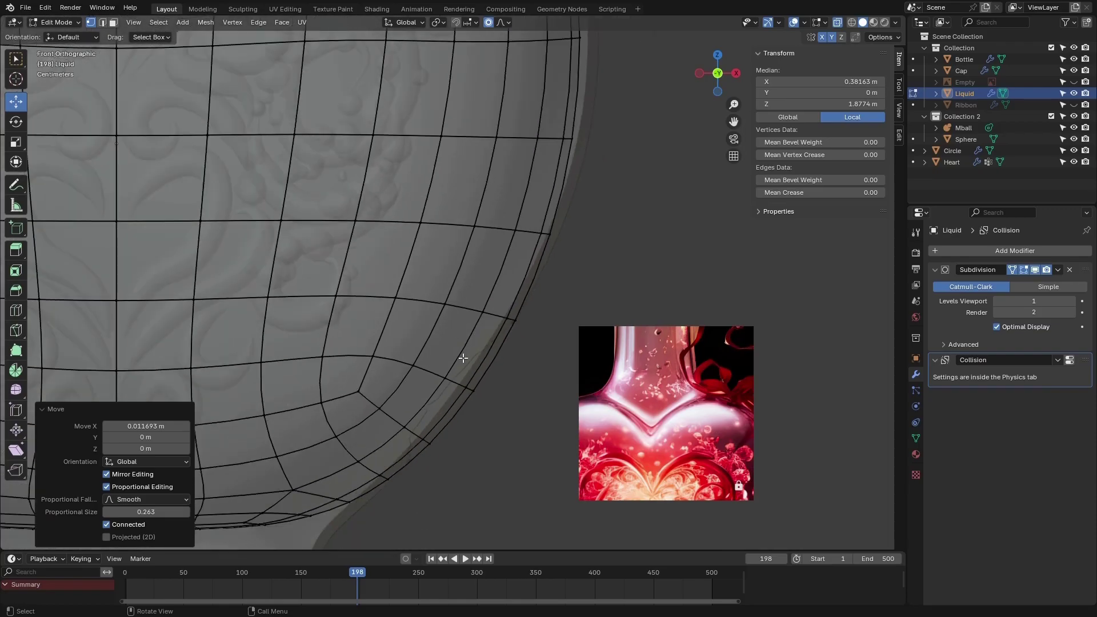
drag(470, 402, 470, 402)
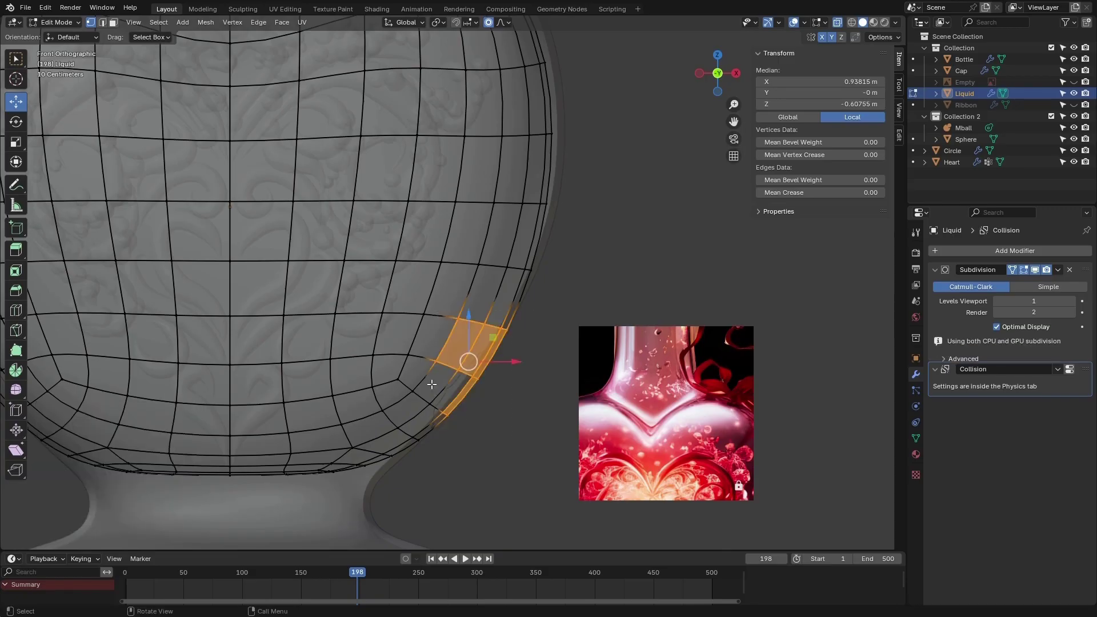
scroll(491, 369, up, 2)
drag(532, 317, 391, 418)
scroll(523, 316, down, 6)
- Move the vertices at the liquid's bottom right corner above the bottle's foot outward by about 0.013 m
drag(476, 374, 331, 304)
scroll(385, 357, down, 7)
scroll(360, 399, up, 6)
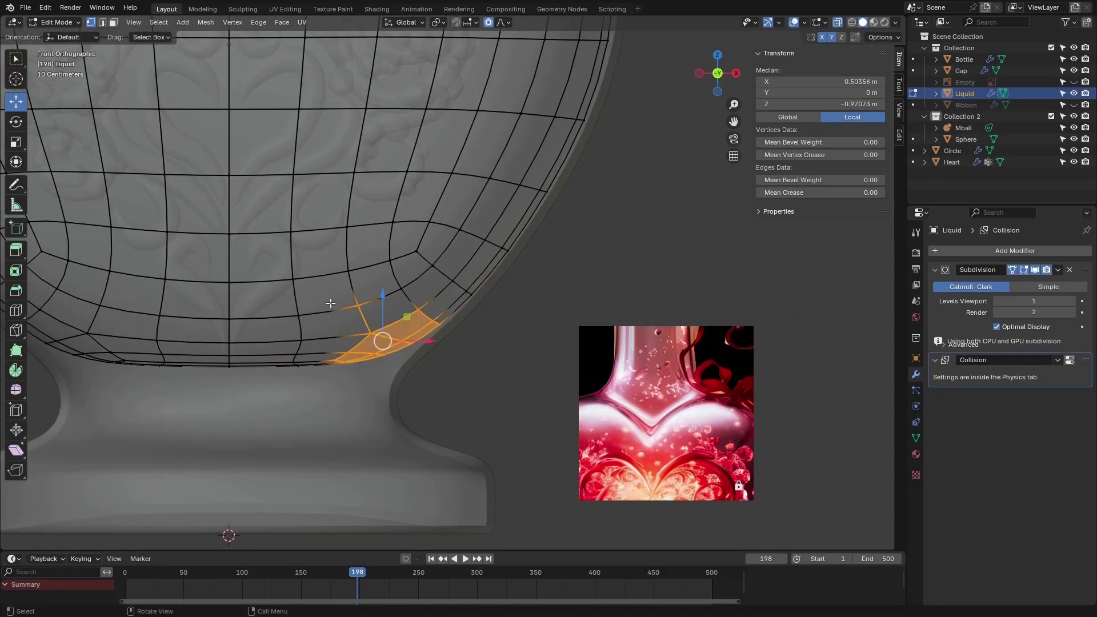
drag(431, 341, 435, 341)
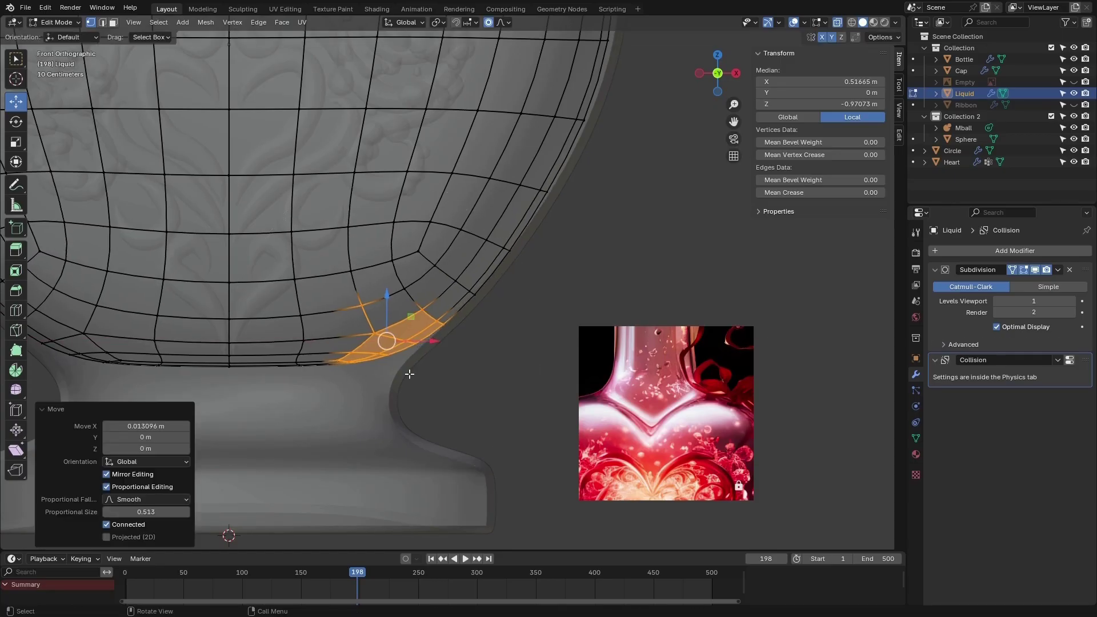
- Lower the liquid's underside vertices right of centre by about 0.019 m and the central ones by about 0.046 m
scroll(410, 374, down, 2)
drag(327, 323, 327, 322)
key(g)
key(z)
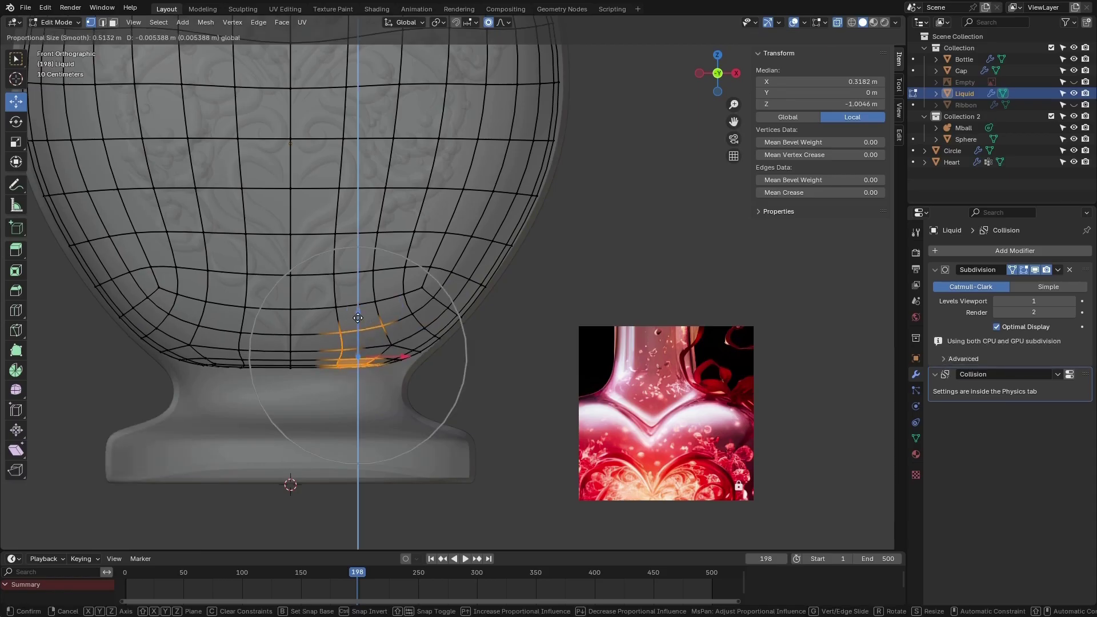
click(358, 314)
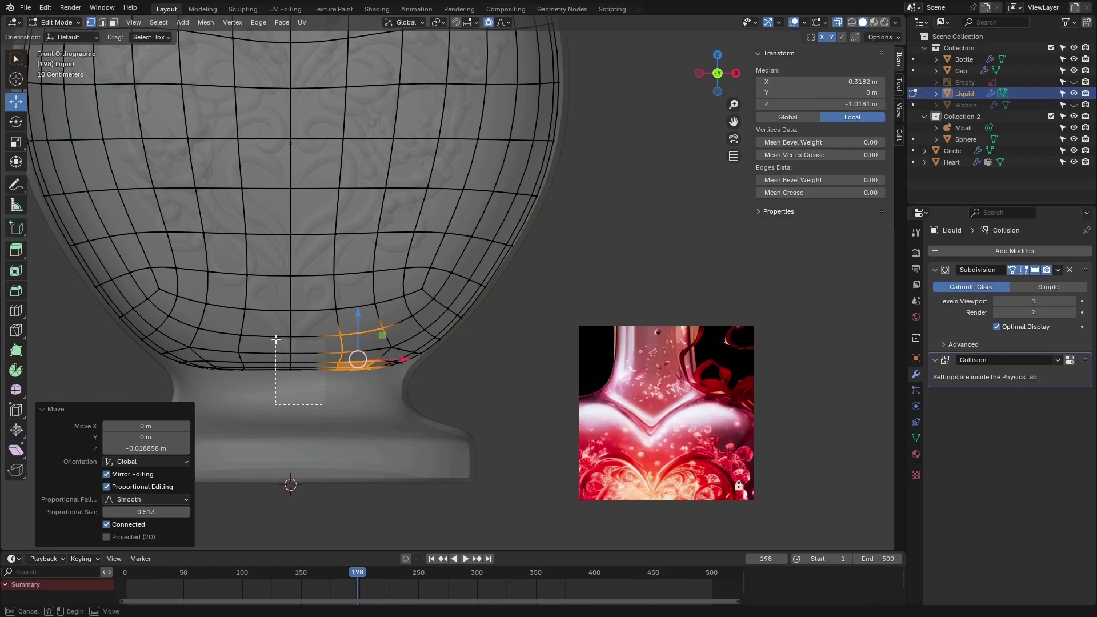
drag(275, 339, 291, 337)
scroll(346, 368, down, 7)
- Nudge the vertices on the right side of the liquid's lower neck horizontally to follow the bottle's wall
scroll(341, 216, up, 6)
scroll(341, 216, up, 2)
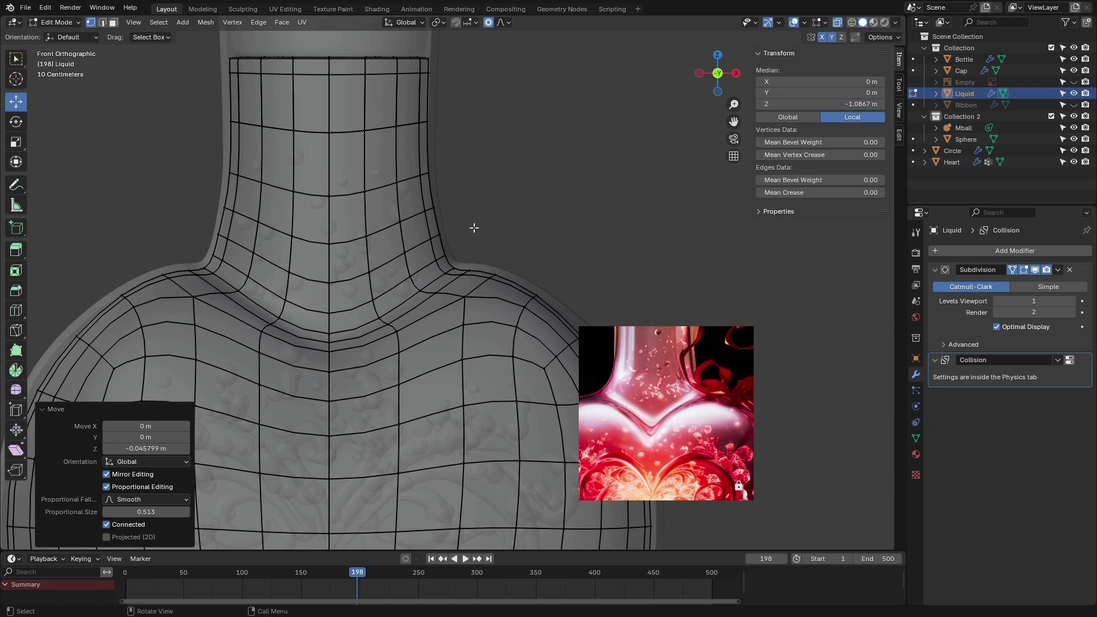
scroll(460, 231, up, 5)
drag(476, 206, 375, 296)
scroll(420, 254, up, 3)
drag(438, 262, 423, 262)
- Refine the bend where the liquid's neck meets the shoulder, moving the outer vertex just above it outward by about 0.01 m
scroll(434, 260, up, 12)
drag(490, 317, 371, 417)
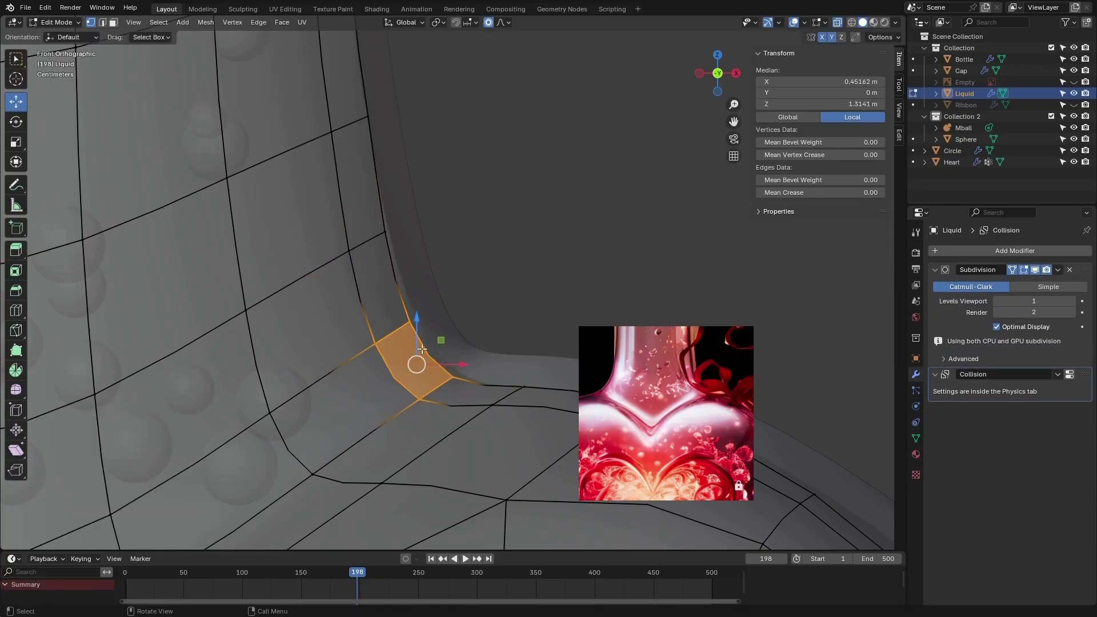
drag(417, 332, 417, 332)
drag(443, 294, 458, 321)
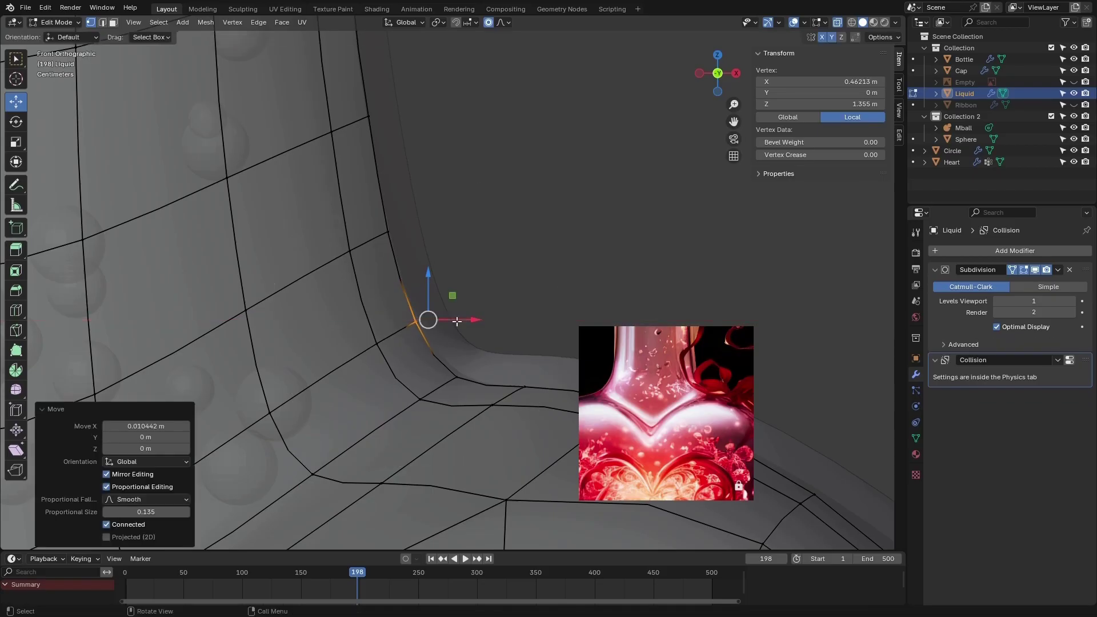
- Select the vertices on the right side of the liquid's mid-neck and move them inward by about 0.002 m
scroll(452, 323, down, 4)
drag(473, 228, 386, 290)
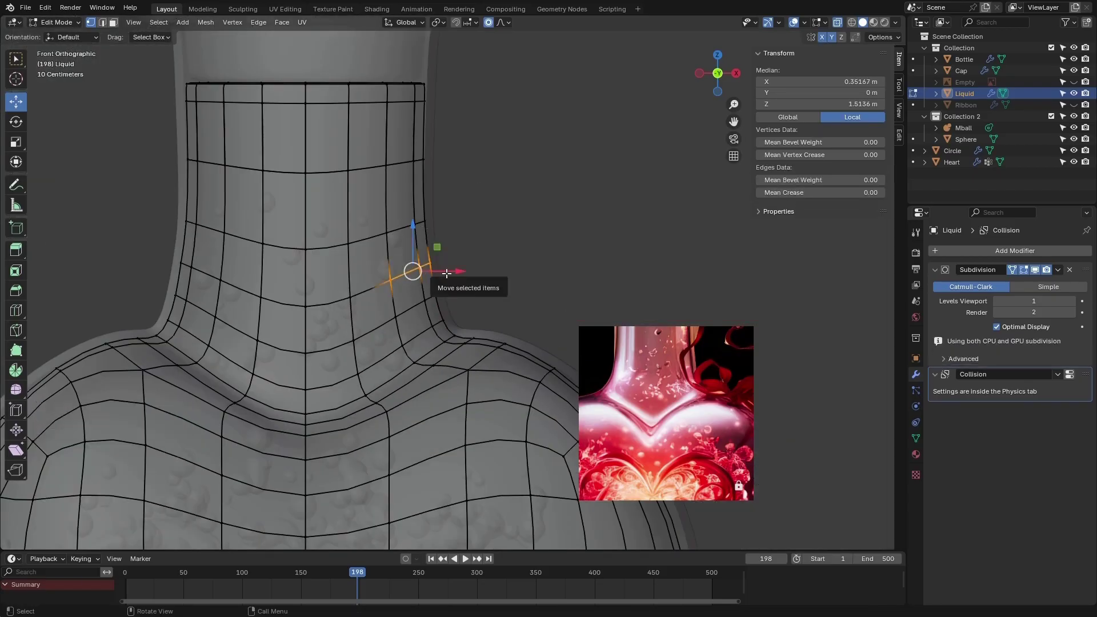
drag(447, 274, 443, 274)
scroll(470, 210, down, 5)
- Return to Object Mode, deselect the liquid, turn off X-ray and inspect the bottle in rendered shading against the reference
click(64, 22)
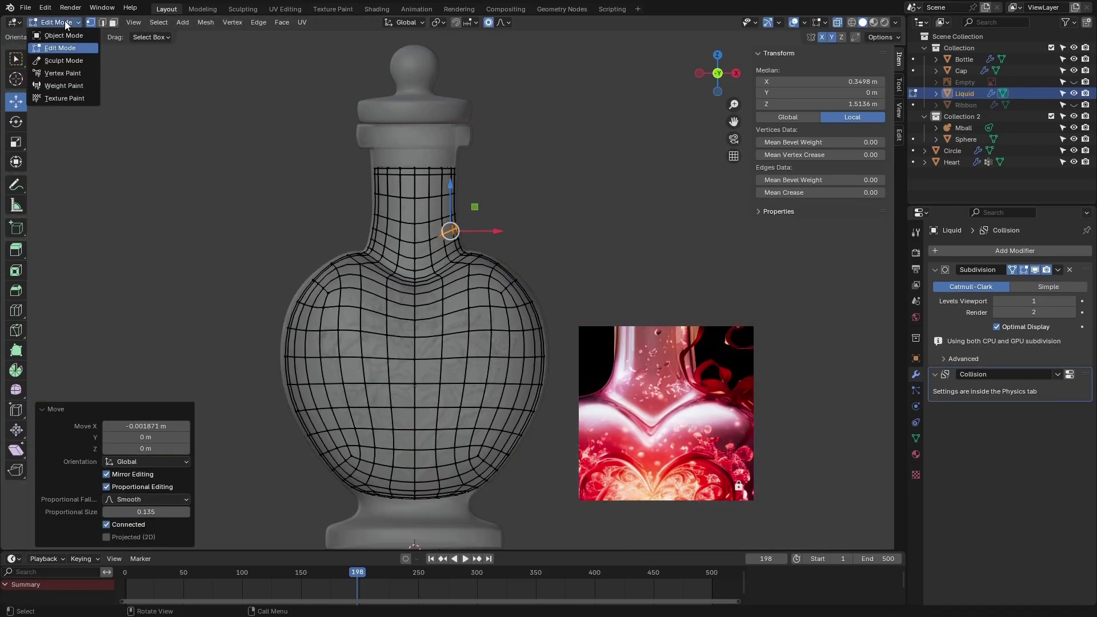
click(58, 44)
middle_drag(139, 84, 337, 266)
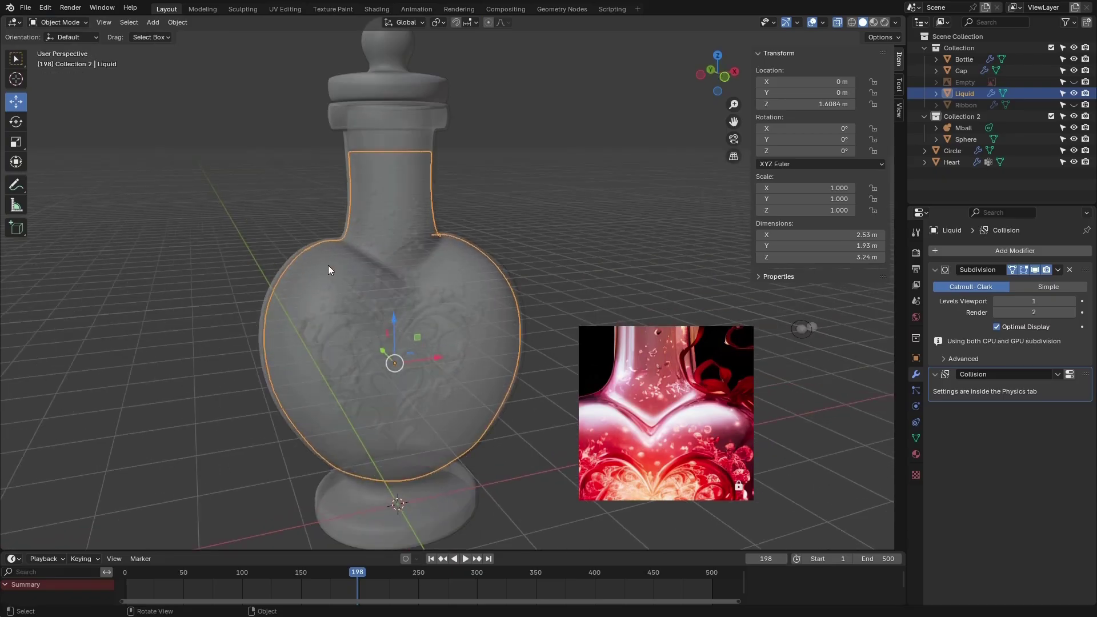
click(554, 239)
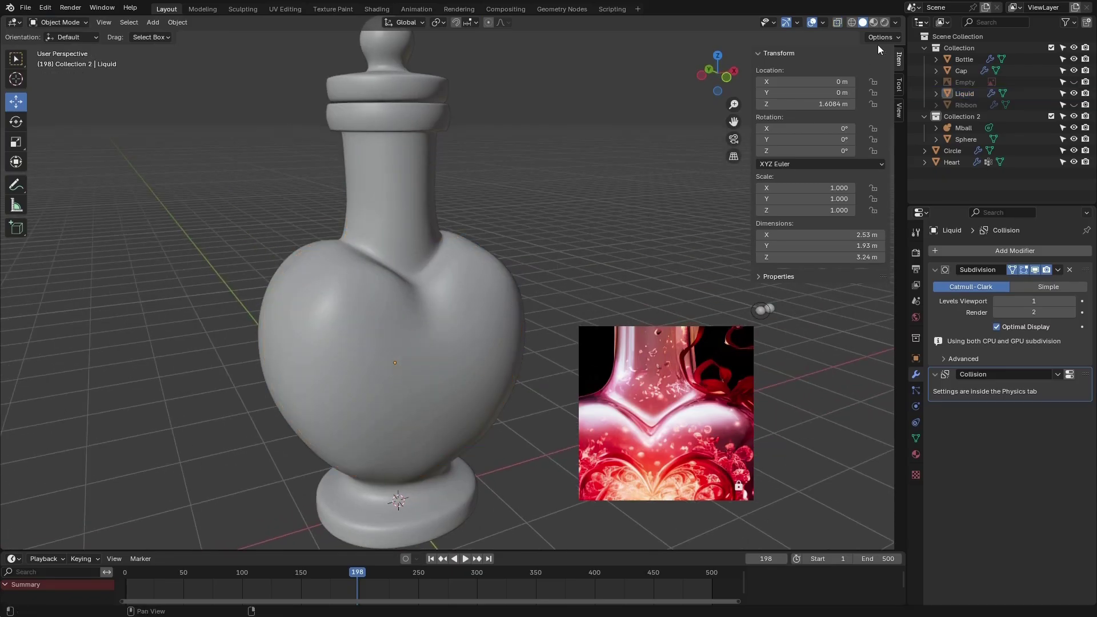
click(885, 23)
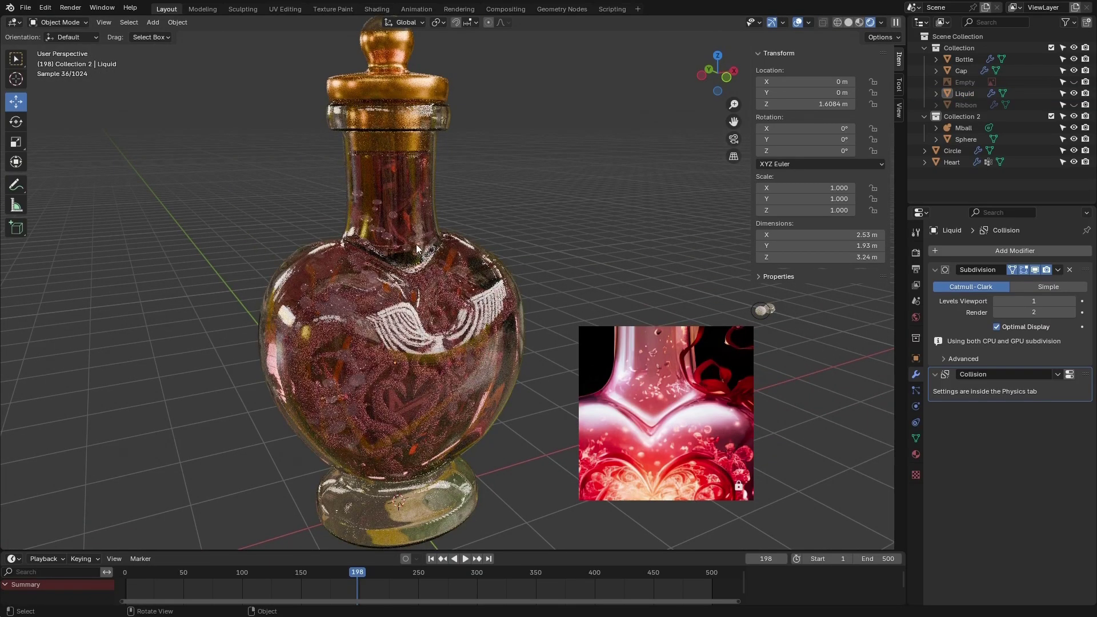
middle_drag(411, 365, 478, 478)
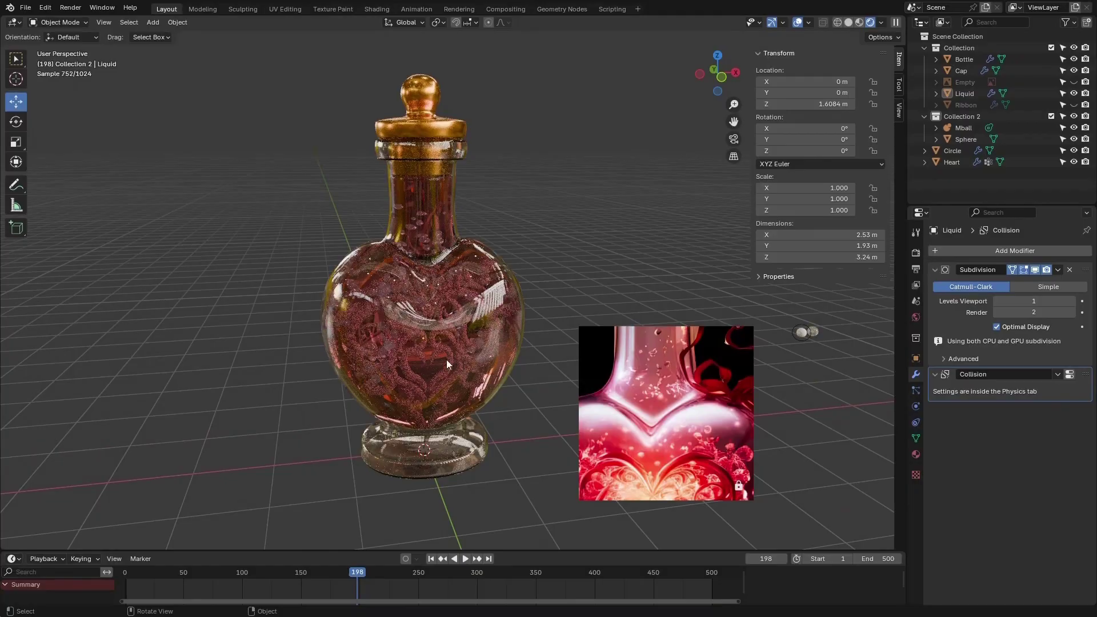
scroll(440, 343, up, 5)
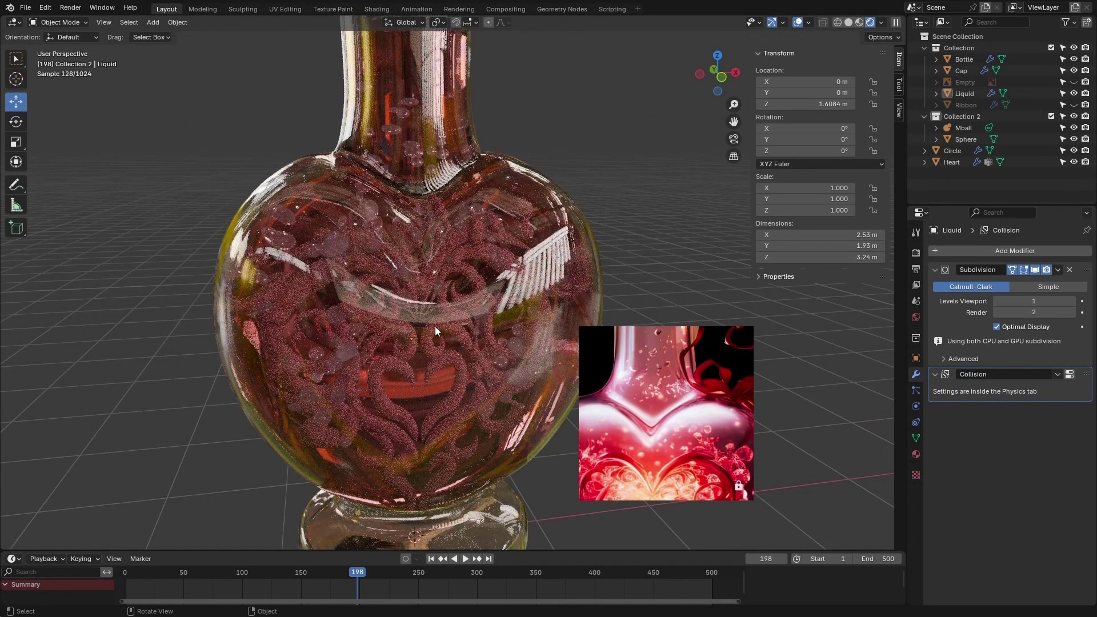
scroll(433, 310, down, 5)
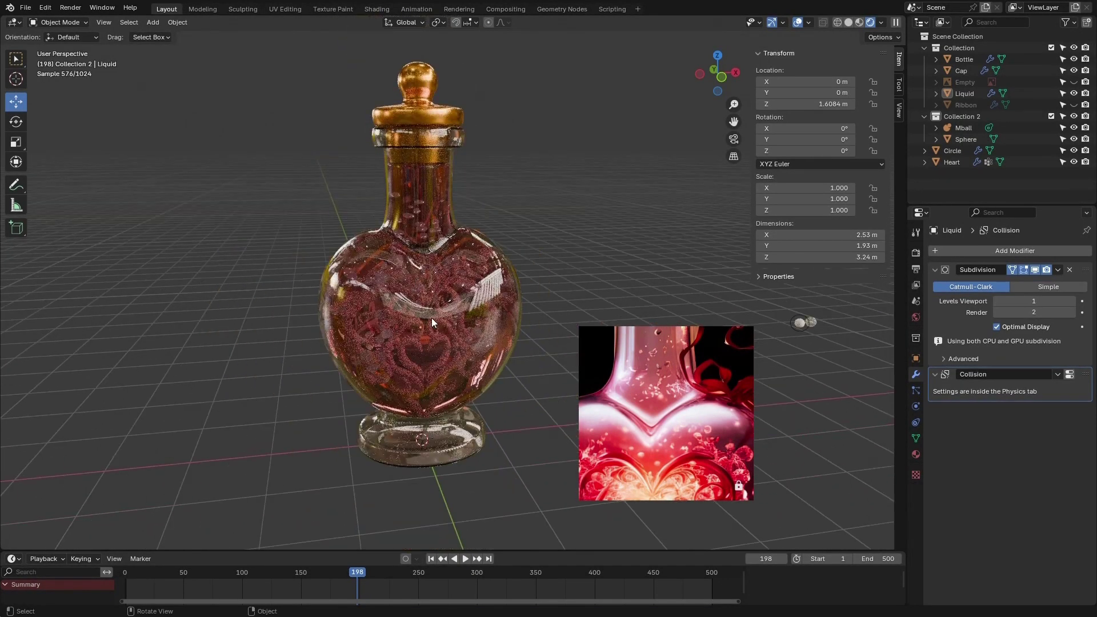
middle_drag(431, 318, 374, 276)
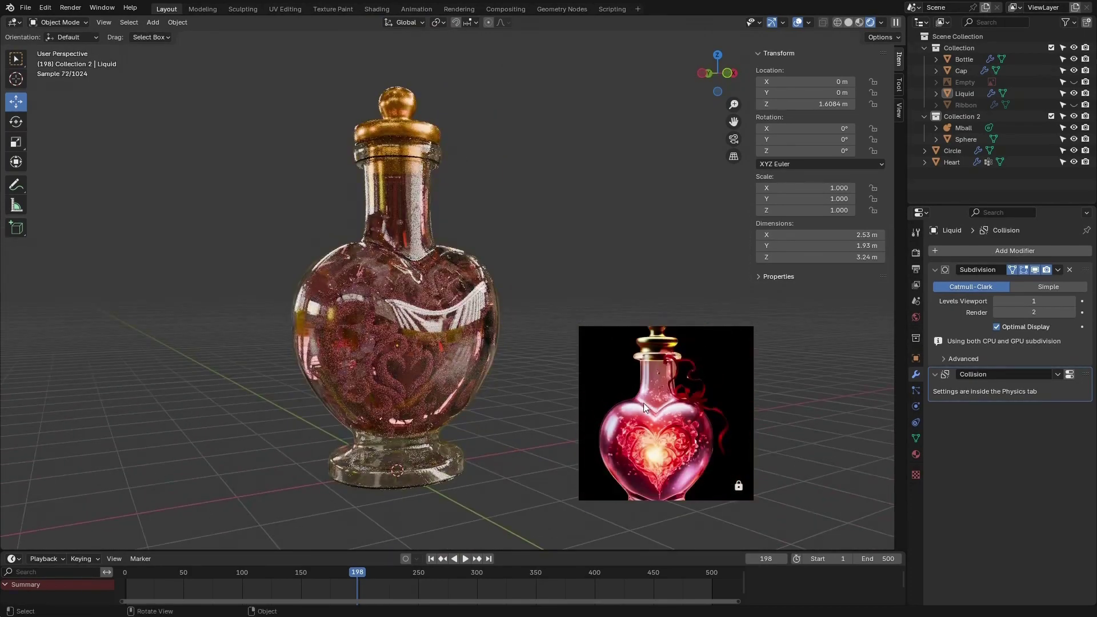
- Unhide the Ribbon and raise it by about 0.248 m so it wraps the neck just under the bottle's rim
click(1074, 104)
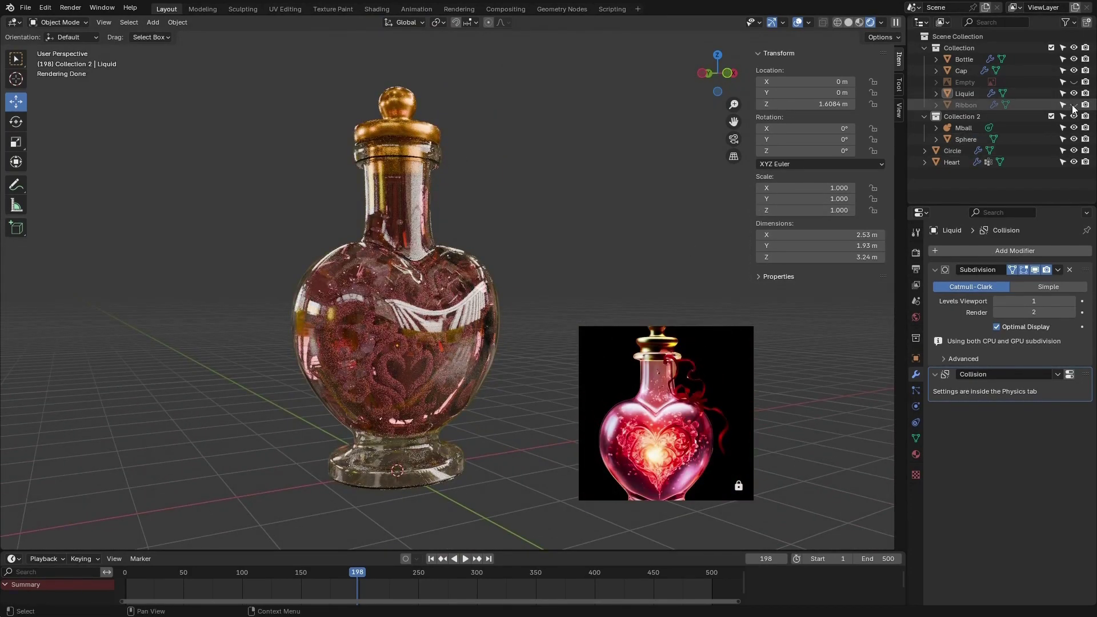
click(975, 106)
middle_drag(462, 207, 434, 211)
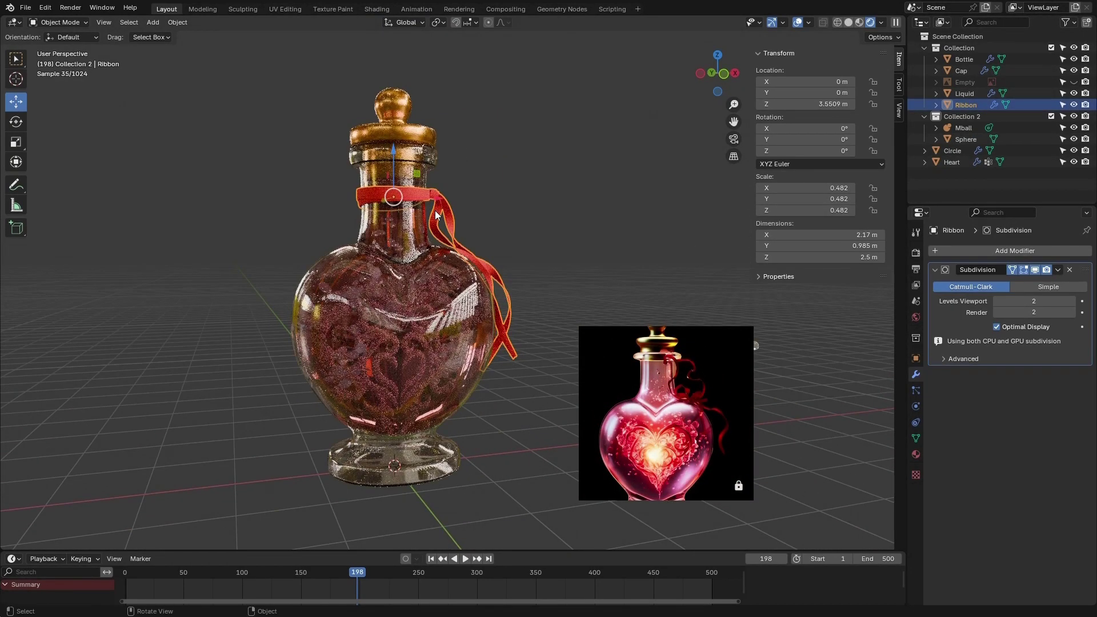
key(KP_1)
scroll(387, 173, up, 4)
scroll(386, 170, up, 4)
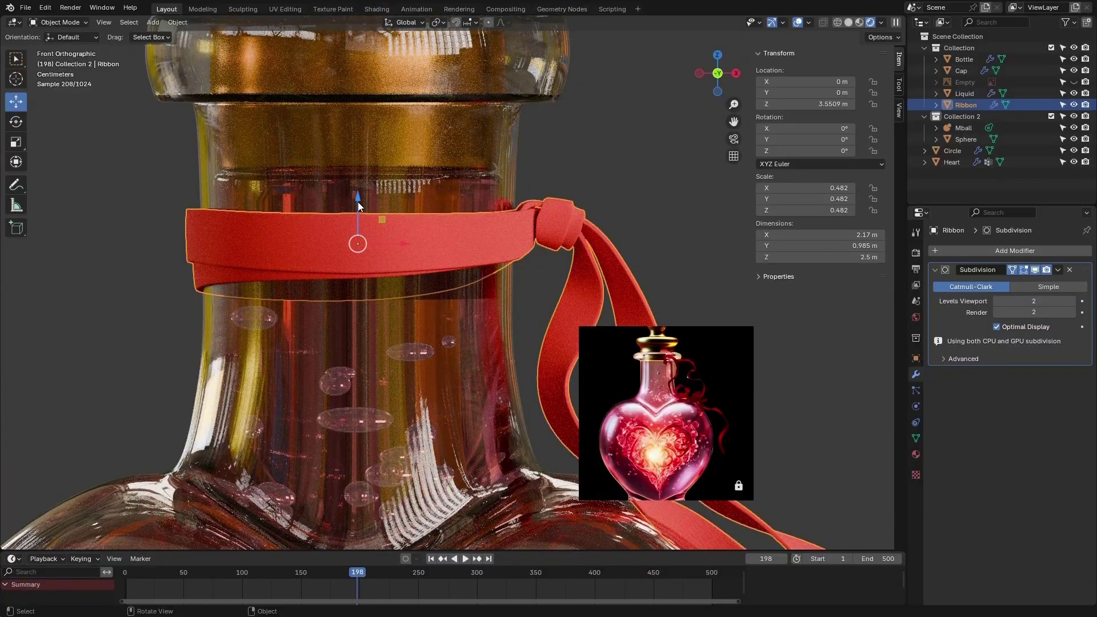
drag(358, 201, 363, 107)
scroll(371, 255, down, 5)
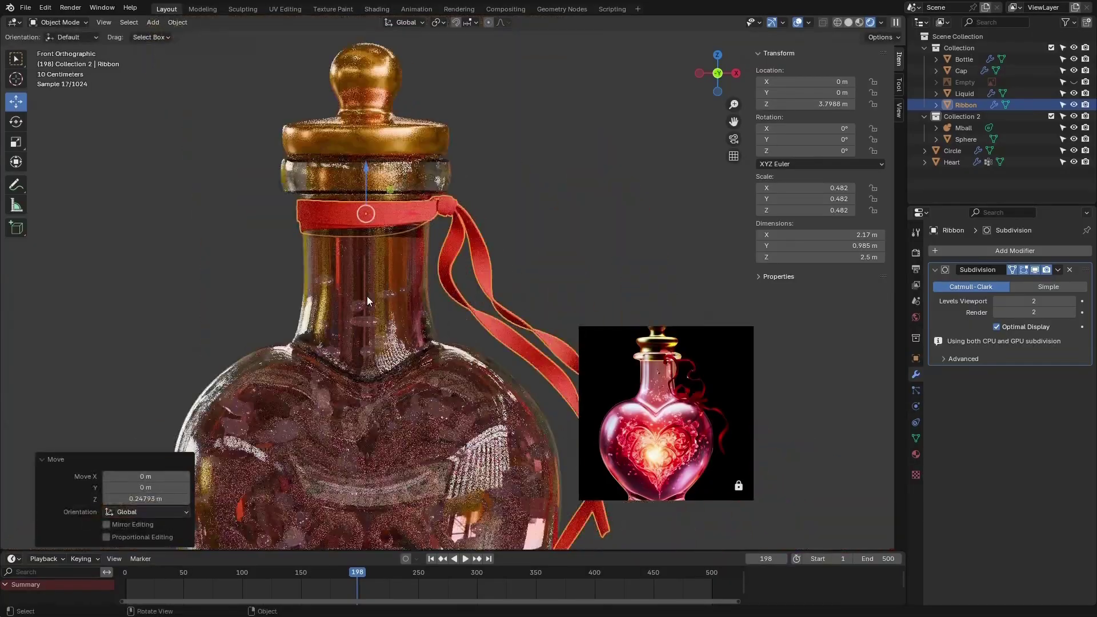
middle_drag(367, 296, 400, 278)
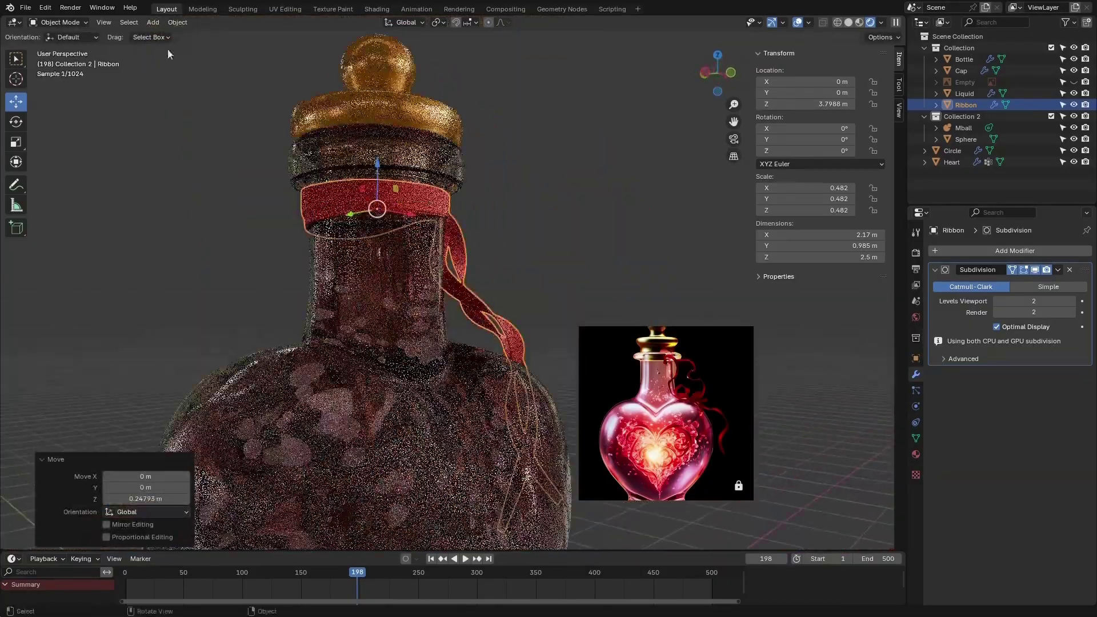
scroll(367, 249, down, 6)
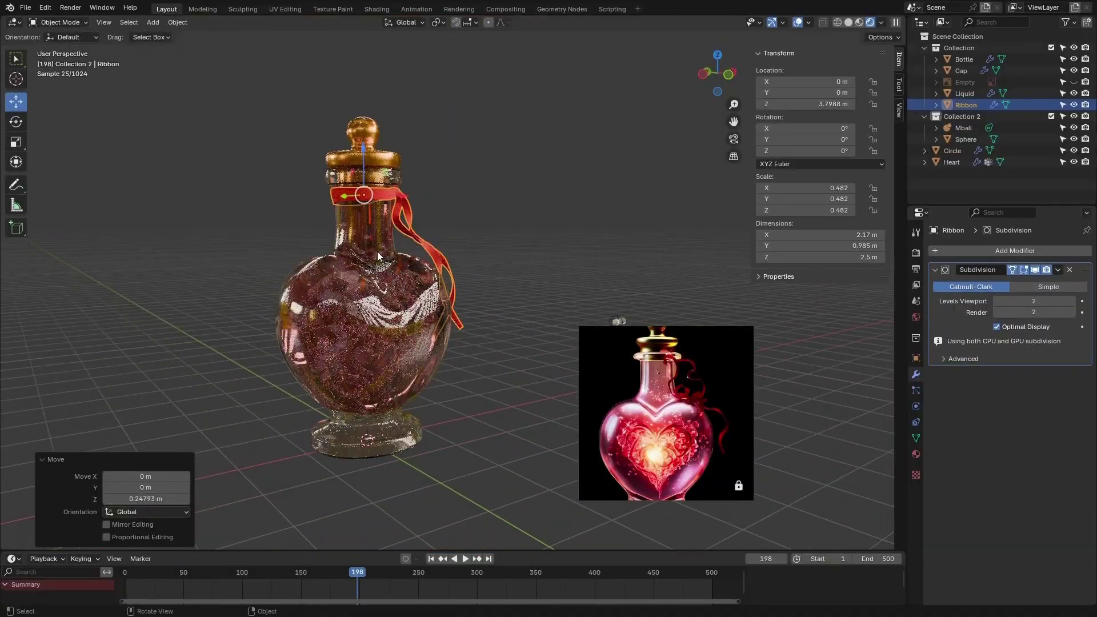
- Switch to the Select Box tool, deselect the ribbon and reposition the reference image so the whole bottle shows in the viewport's corner
click(16, 59)
click(529, 156)
middle_drag(529, 156, 717, 434)
scroll(708, 420, down, 2)
drag(671, 409, 804, 450)
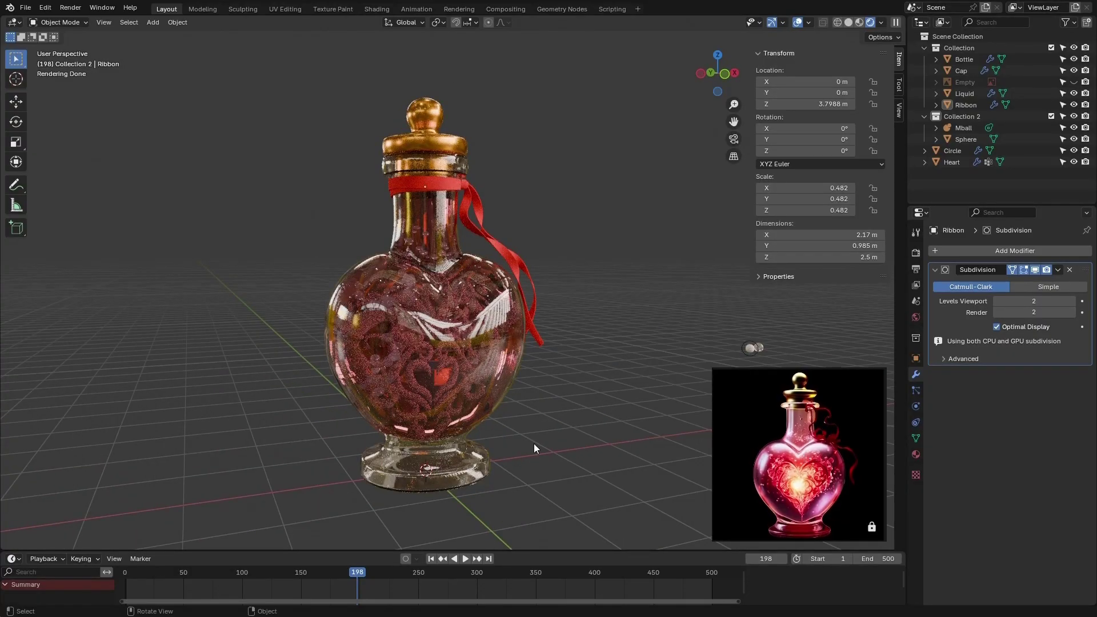